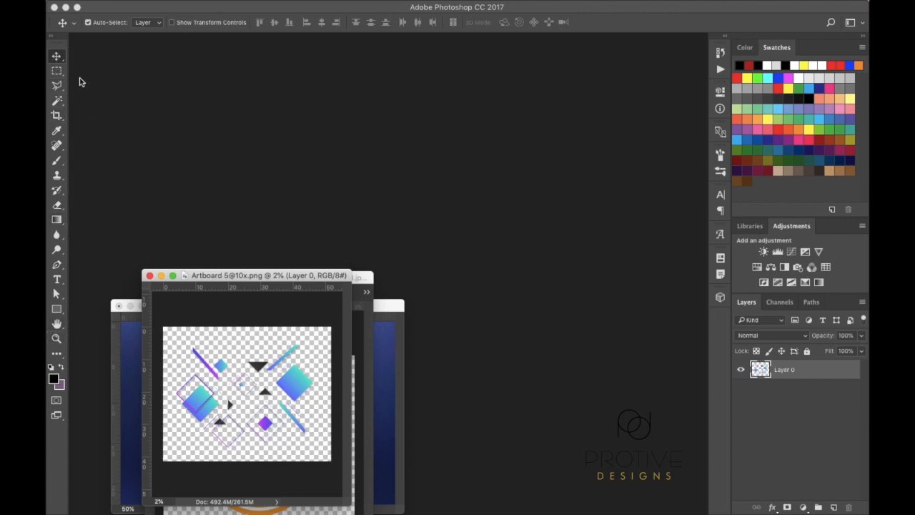
Try the two-column toolbar, choose Polygonal Lasso, keep Rectangular Marquee, and return to Move
{"action": "left_click", "coordinate": [51, 35]}
{"action": "left_click", "coordinate": [51, 36]}
{"action": "left_click", "coordinate": [63, 91]}
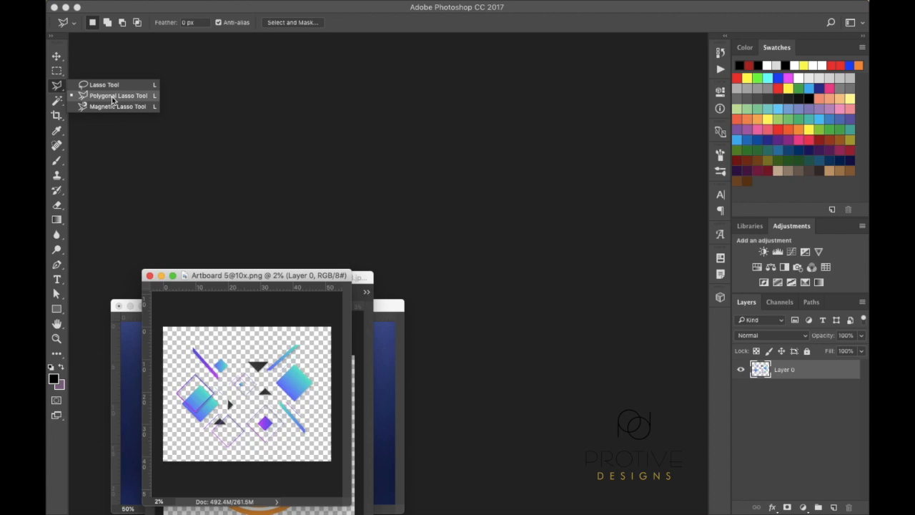
{"action": "left_click", "coordinate": [112, 96]}
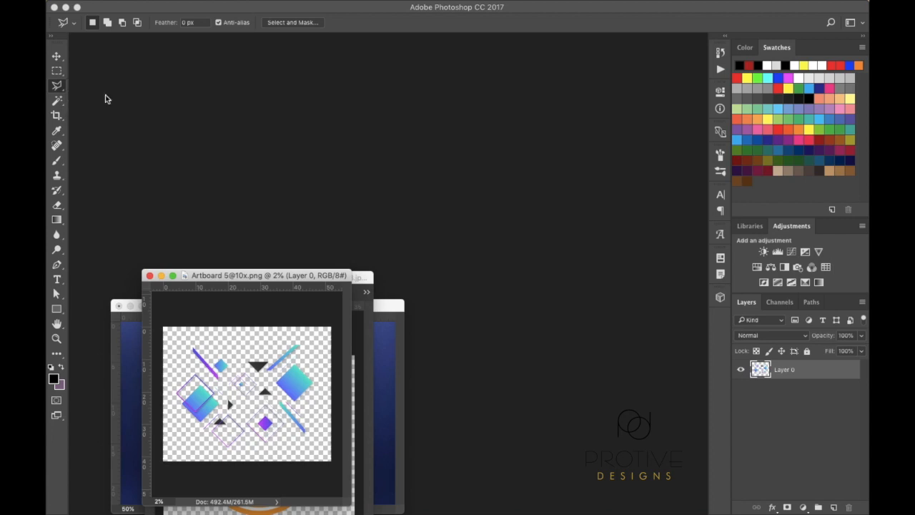
{"action": "left_click", "coordinate": [63, 75]}
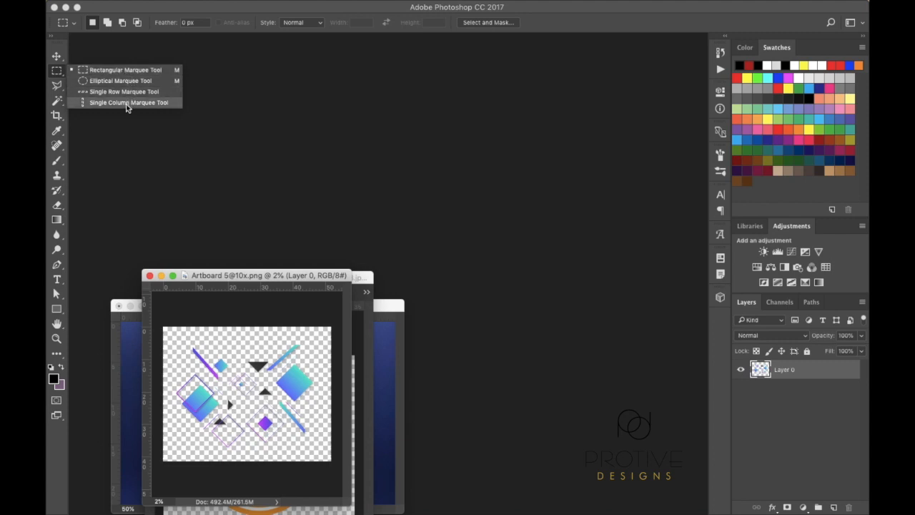
{"action": "left_click", "coordinate": [101, 71]}
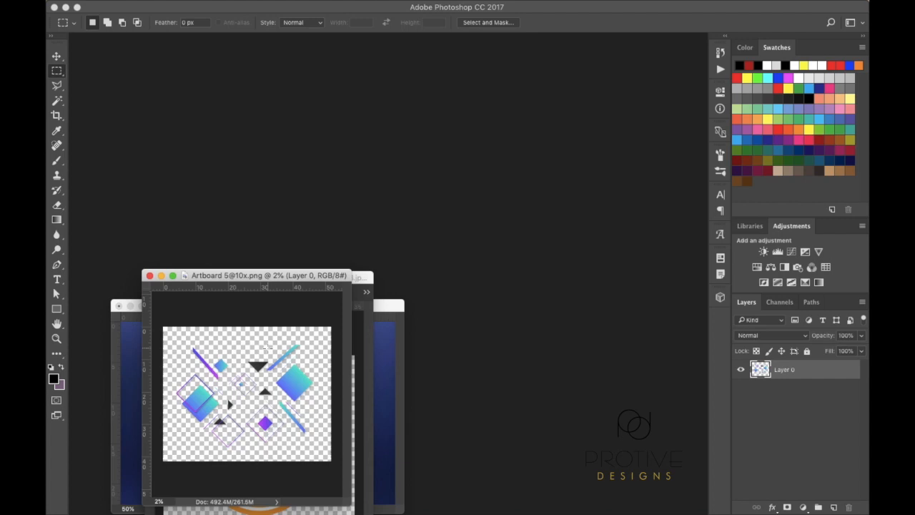
{"action": "left_click", "coordinate": [57, 60]}
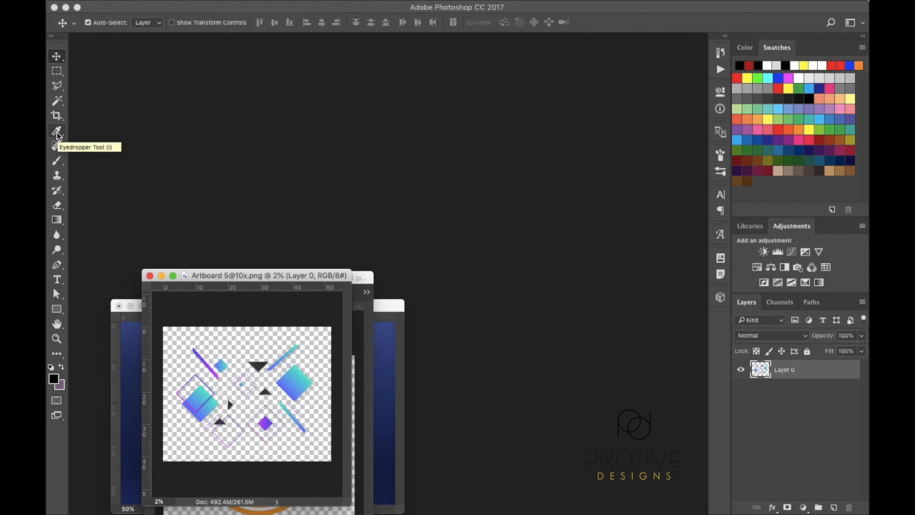
Sample the large diamond's cyan with the Eyedropper as the foreground colour
{"action": "left_click", "coordinate": [57, 133]}
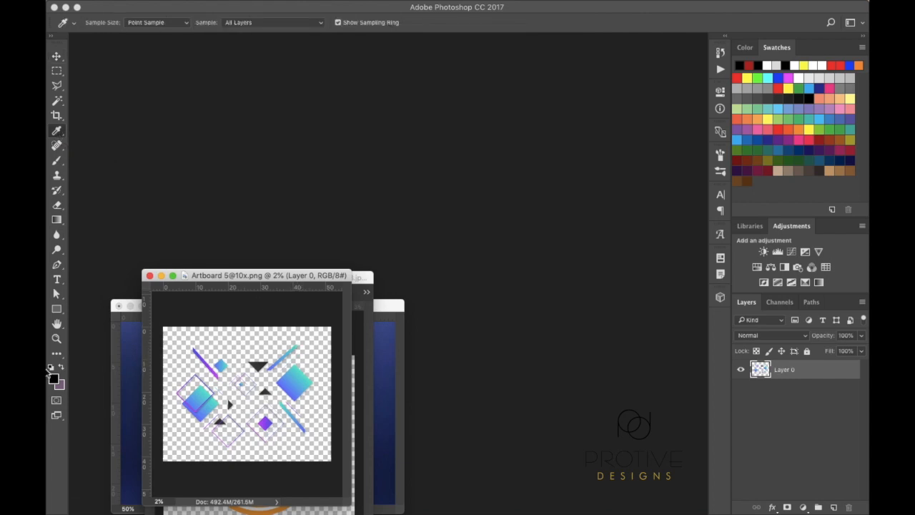
{"action": "left_click", "coordinate": [304, 367]}
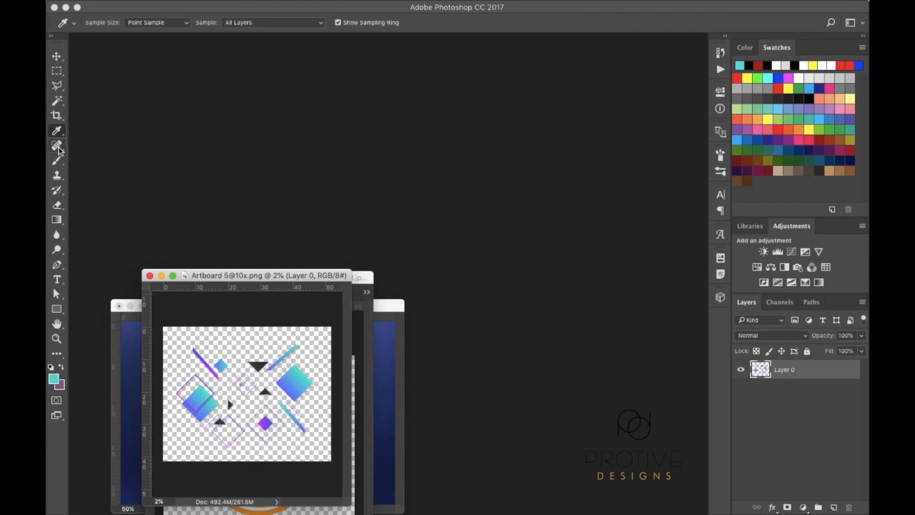
{"action": "left_click", "coordinate": [59, 150]}
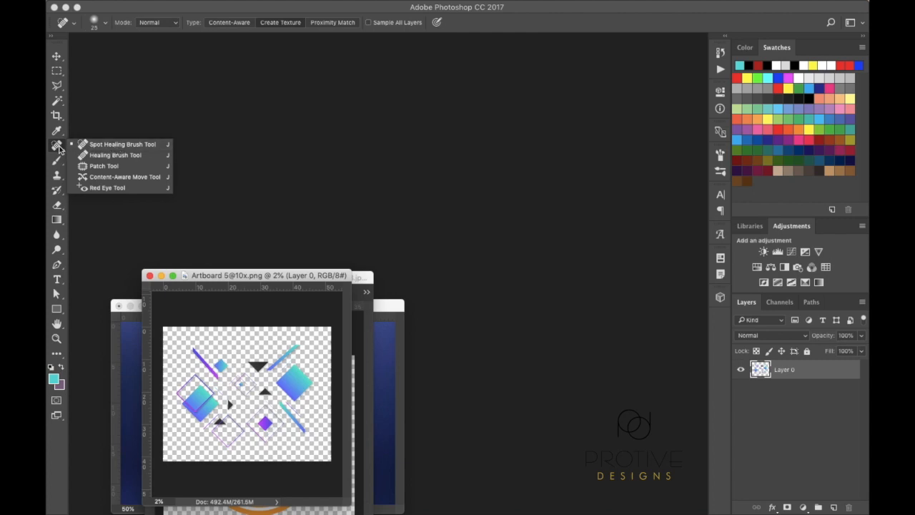
{"action": "left_click", "coordinate": [59, 148]}
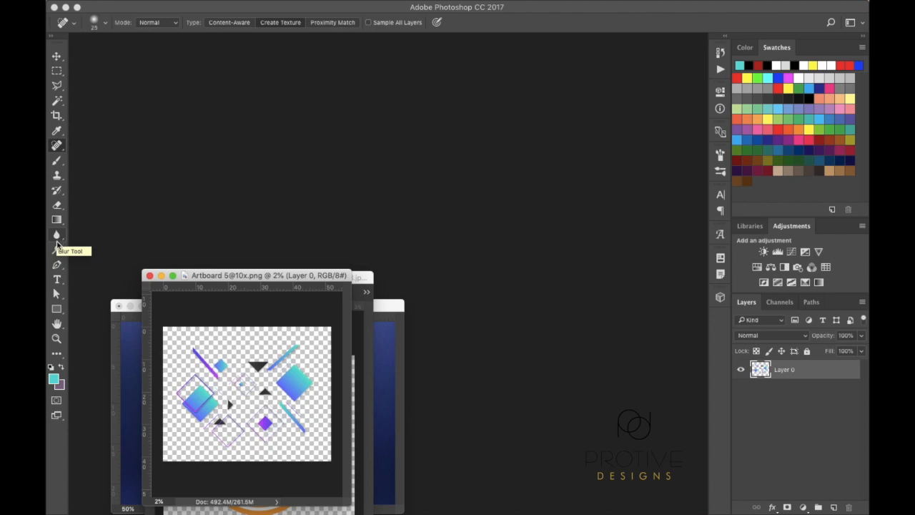
Browse the Dodge and Blur tool variants, then go back to the Move tool without editing
{"action": "left_click", "coordinate": [63, 256]}
{"action": "left_click", "coordinate": [63, 256]}
{"action": "left_click", "coordinate": [60, 239]}
{"action": "left_click", "coordinate": [61, 238]}
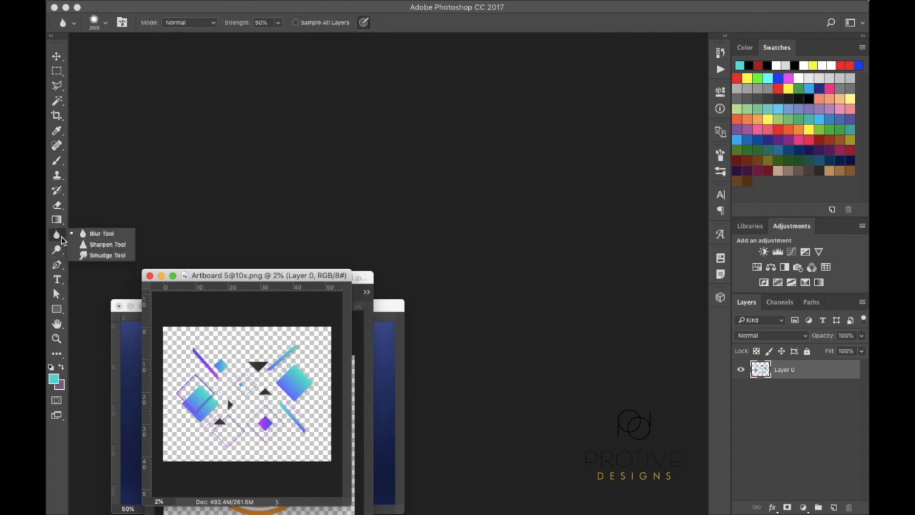
{"action": "left_click", "coordinate": [61, 236]}
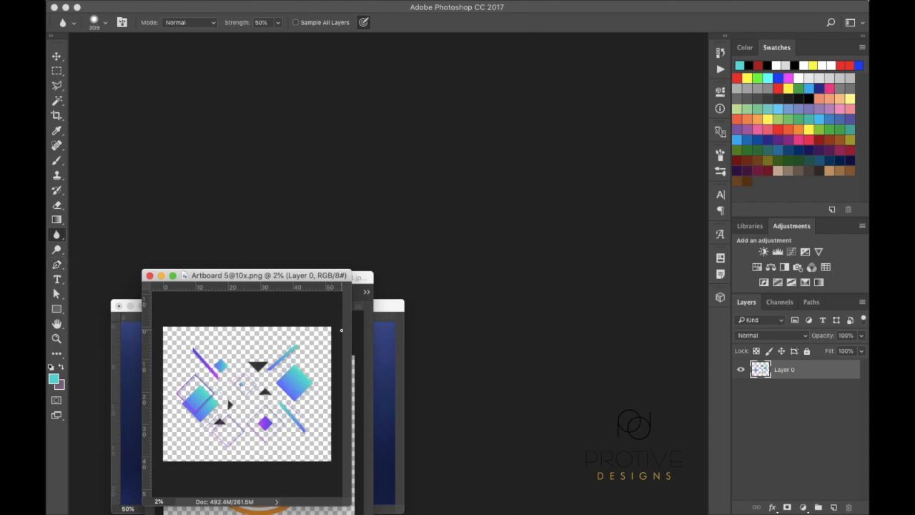
{"action": "left_click", "coordinate": [57, 58]}
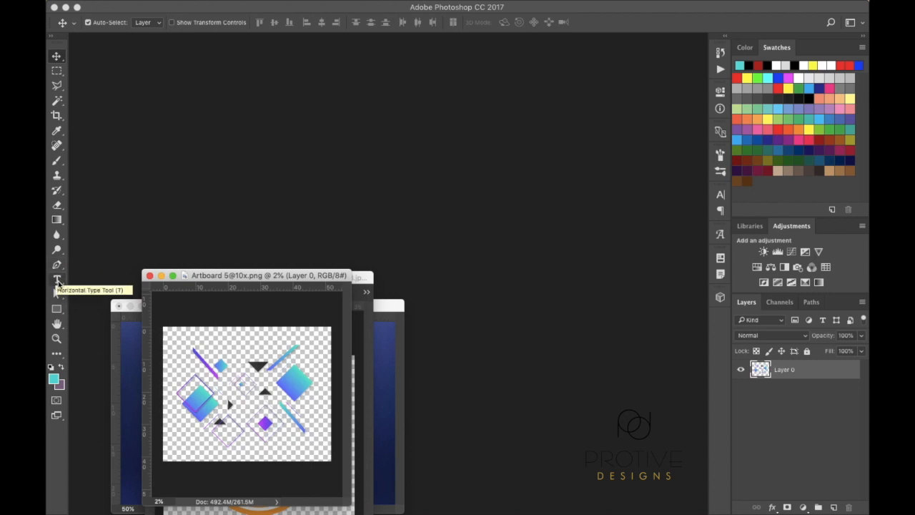
Look over the type tool variants, then select the Rectangle tool with its shape types listed
{"action": "left_click", "coordinate": [60, 283]}
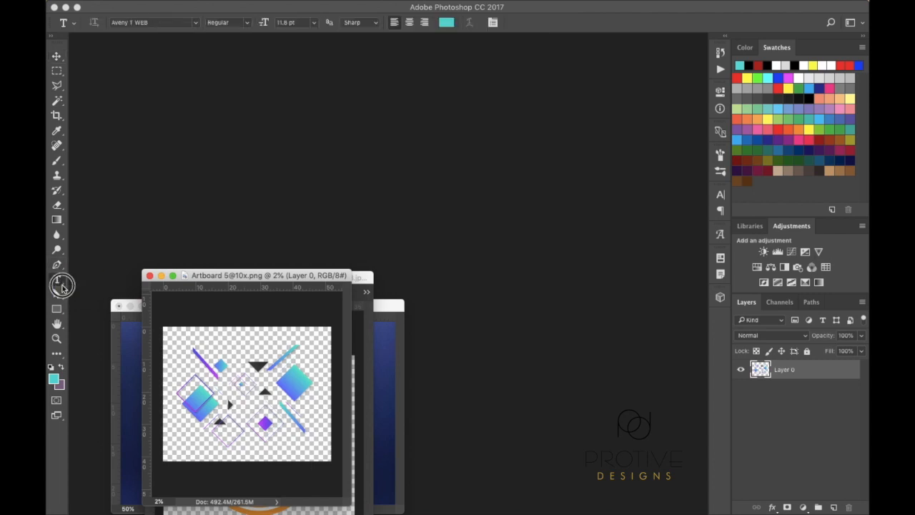
{"action": "left_click", "coordinate": [57, 281]}
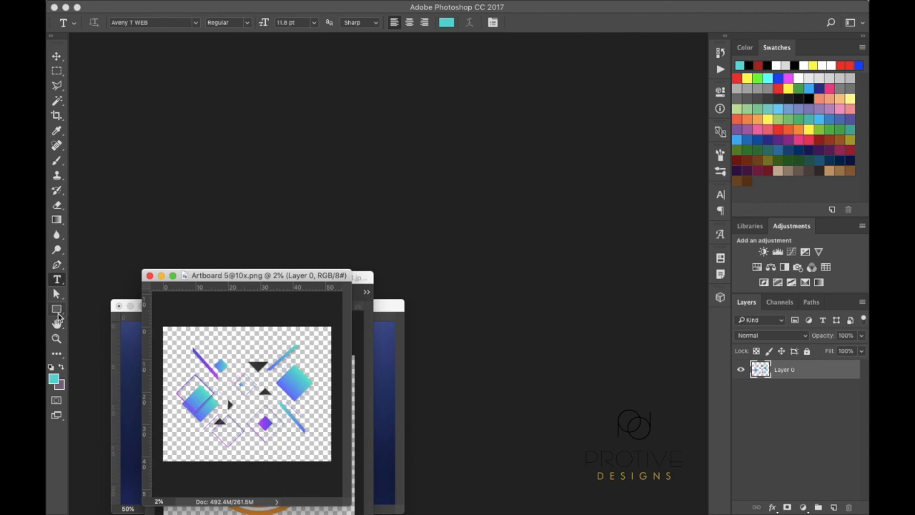
{"action": "left_click", "coordinate": [60, 313]}
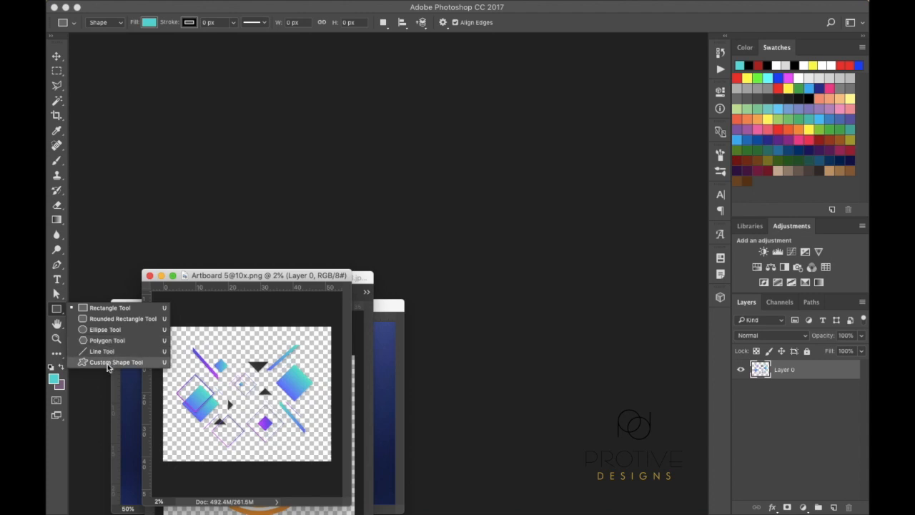
Pick the Custom Shape tool, glance at its shape library and tool presets, then return to Move
{"action": "left_click", "coordinate": [108, 362]}
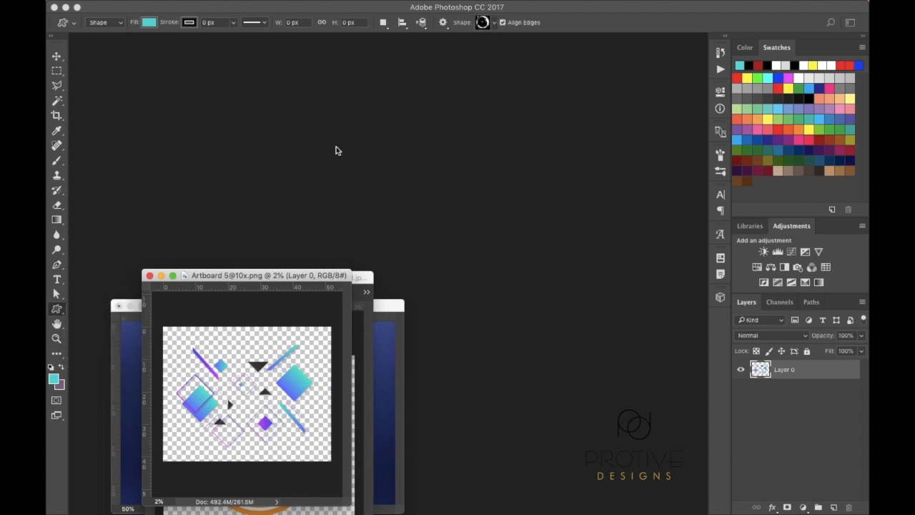
{"action": "left_click", "coordinate": [493, 24]}
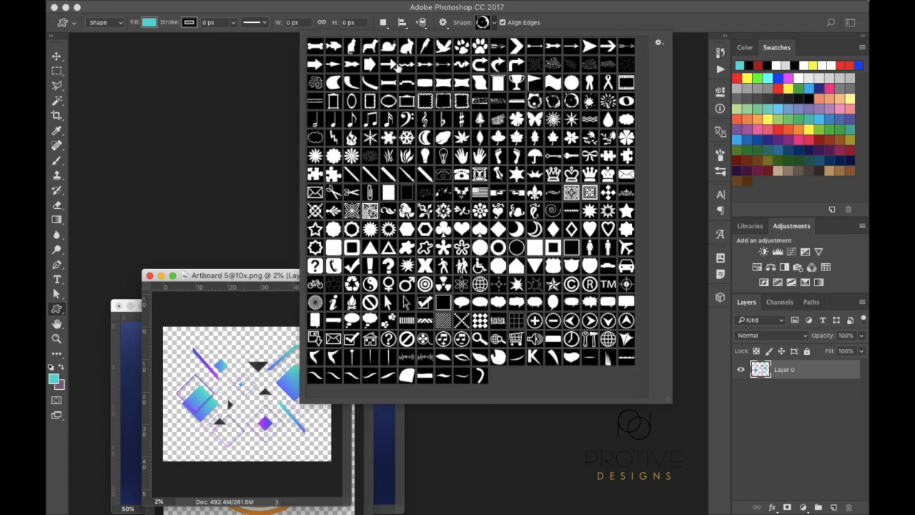
{"action": "left_click", "coordinate": [496, 25]}
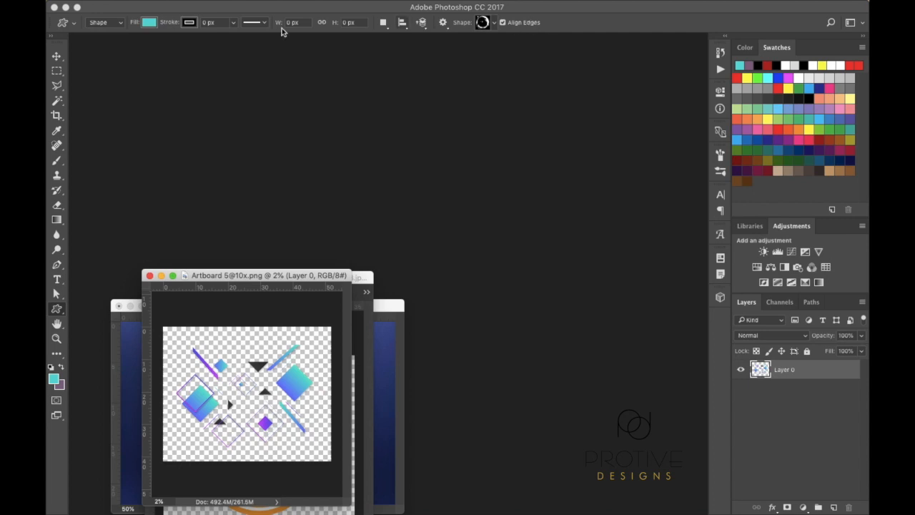
{"action": "left_click", "coordinate": [74, 27]}
{"action": "left_click", "coordinate": [73, 27]}
{"action": "left_click", "coordinate": [58, 58]}
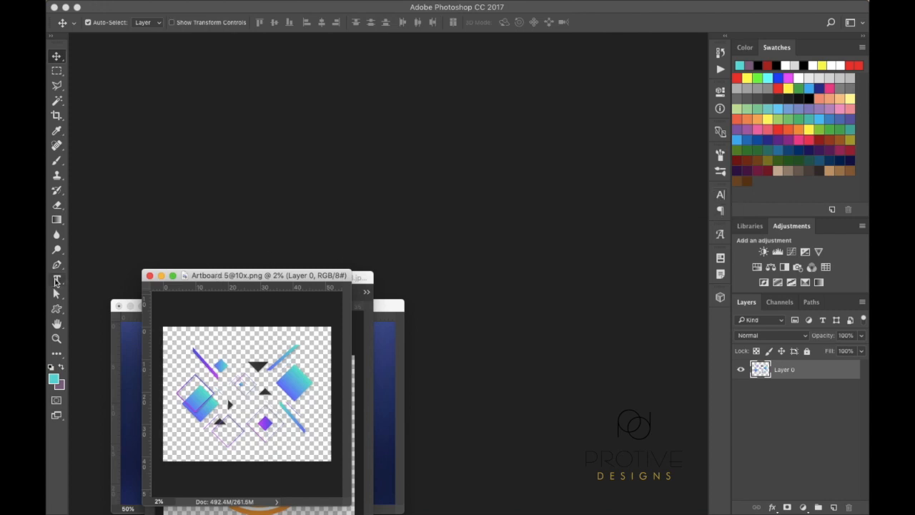
{"action": "left_click", "coordinate": [57, 280]}
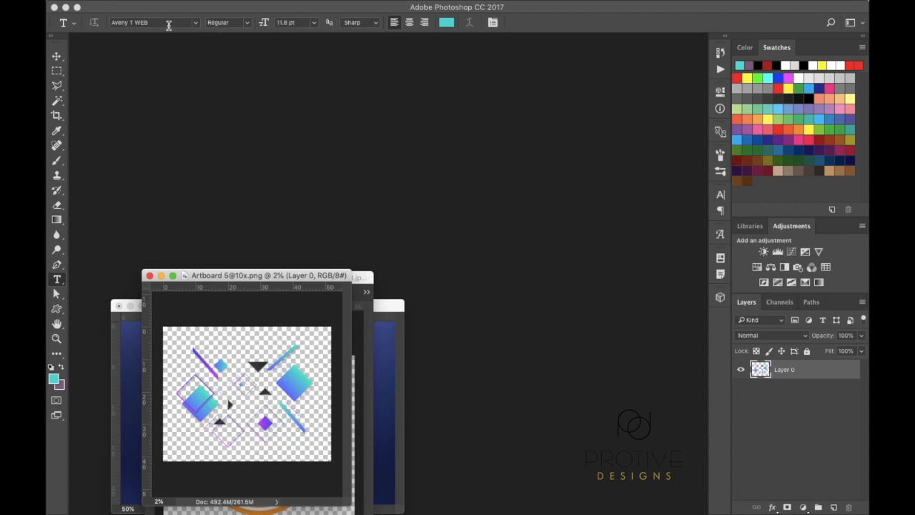
{"action": "left_click", "coordinate": [57, 54]}
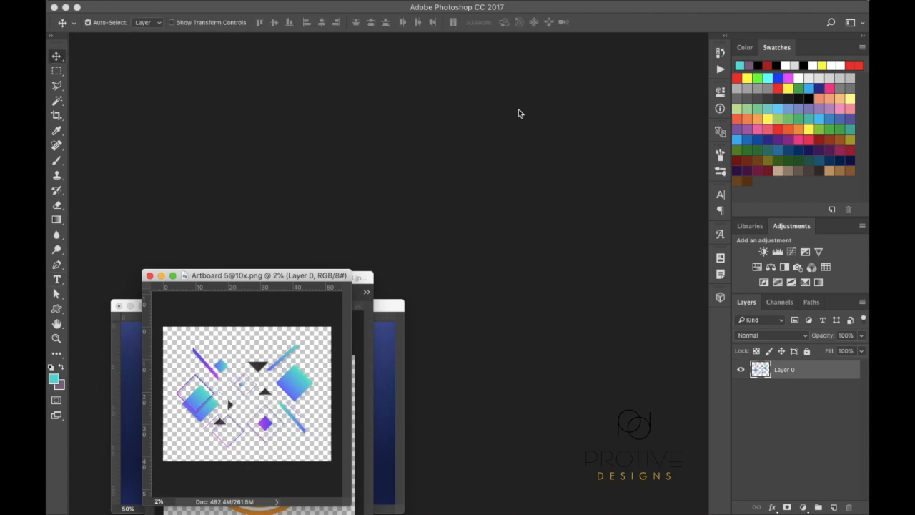
{"action": "left_click", "coordinate": [722, 195]}
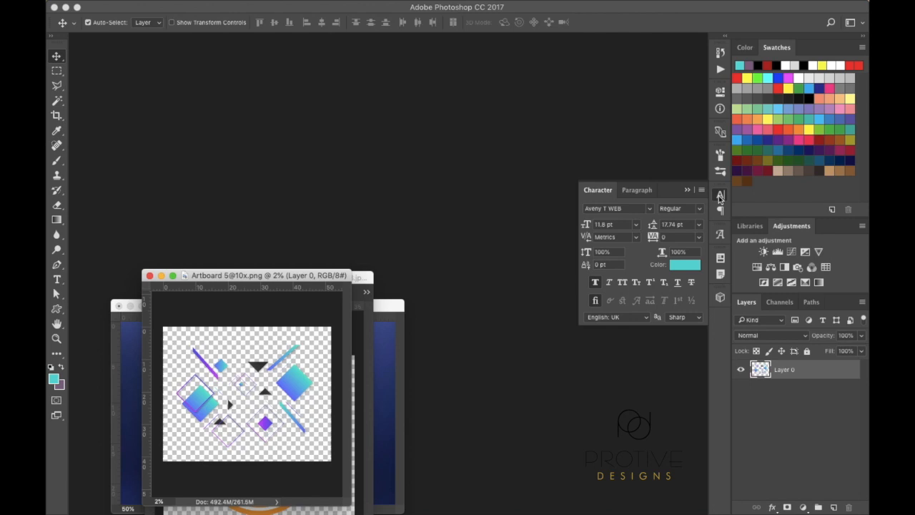
{"action": "left_click", "coordinate": [720, 197]}
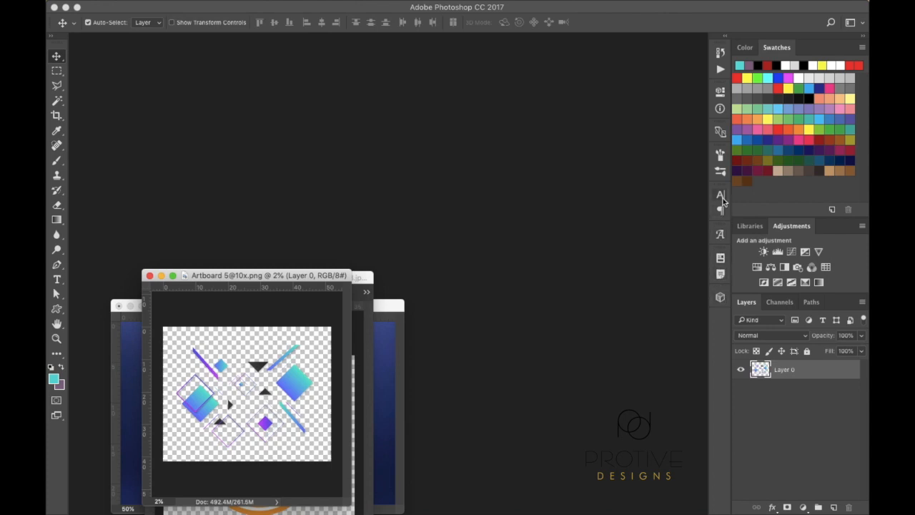
Open and close the Brush settings panel and the layer Properties panel
{"action": "left_click", "coordinate": [721, 155]}
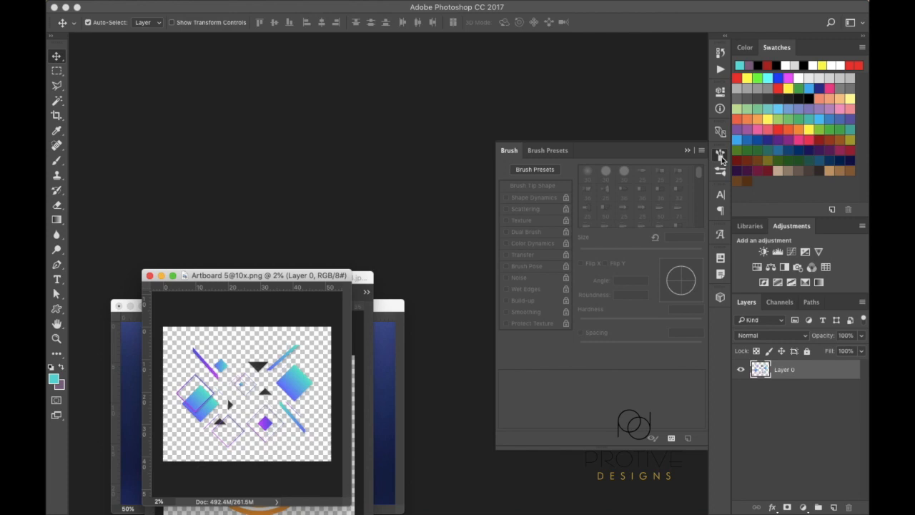
{"action": "left_click", "coordinate": [721, 155]}
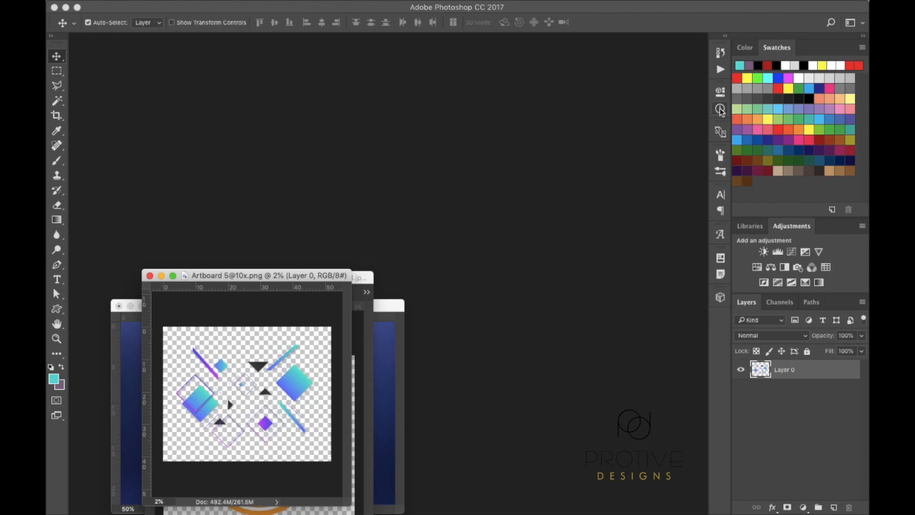
{"action": "left_click", "coordinate": [721, 92]}
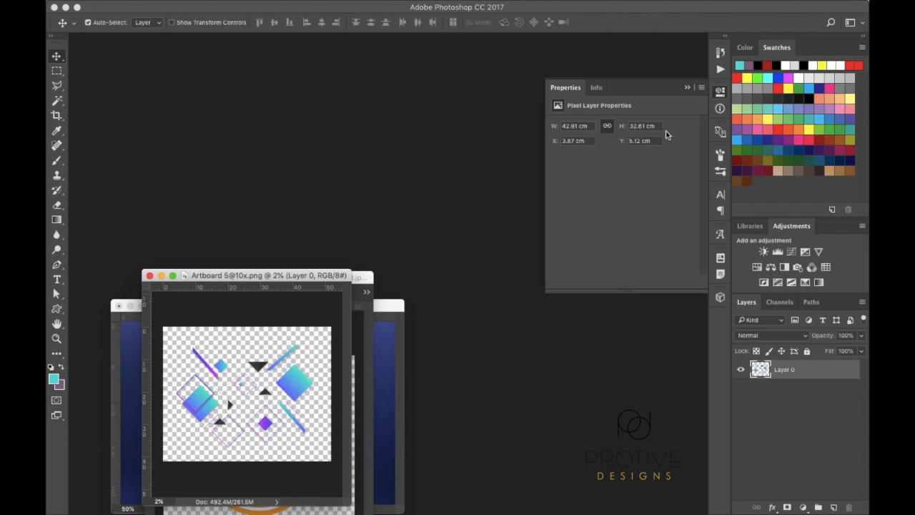
{"action": "left_click", "coordinate": [687, 88]}
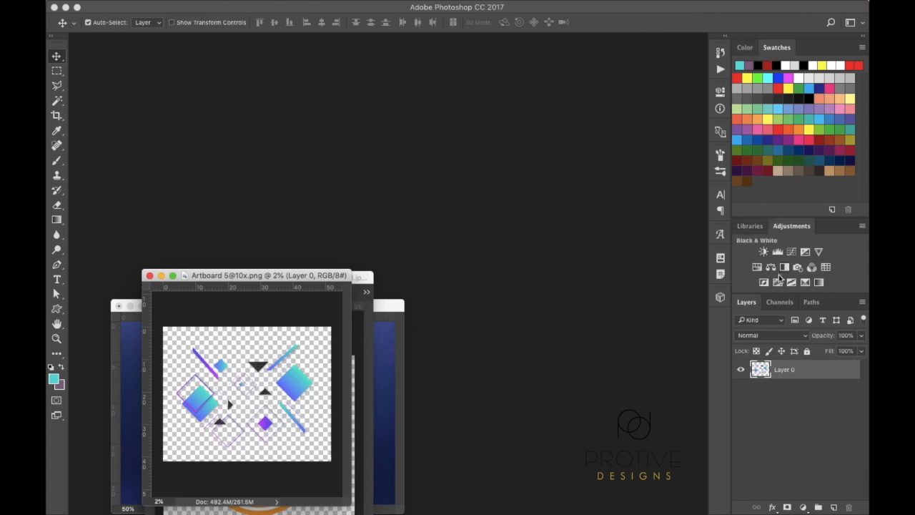
View the Color panel, cancel the foreground Color Picker, and toggle between Color and Swatches
{"action": "left_click", "coordinate": [751, 49]}
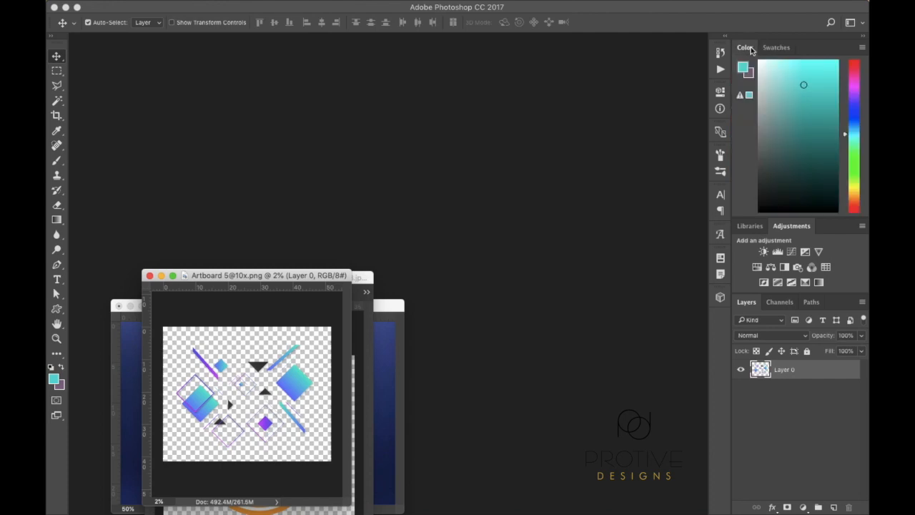
{"action": "left_click", "coordinate": [54, 380]}
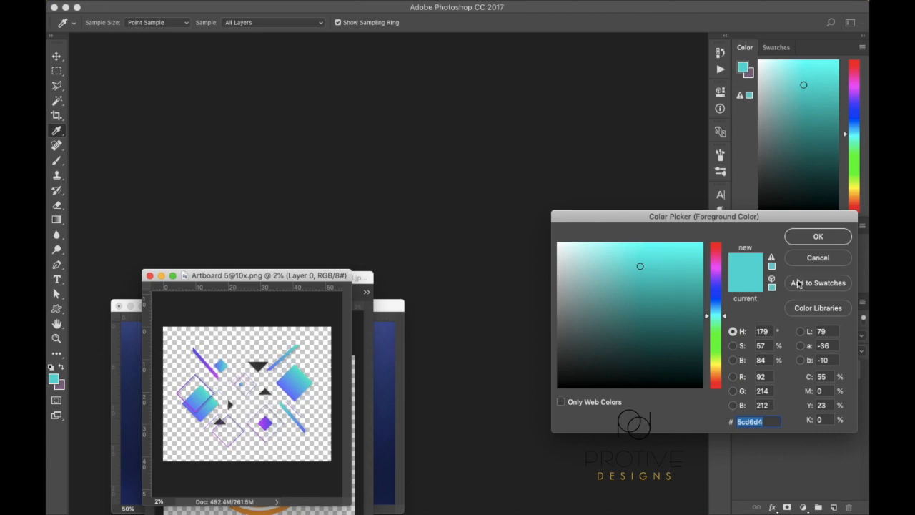
{"action": "left_click", "coordinate": [819, 258]}
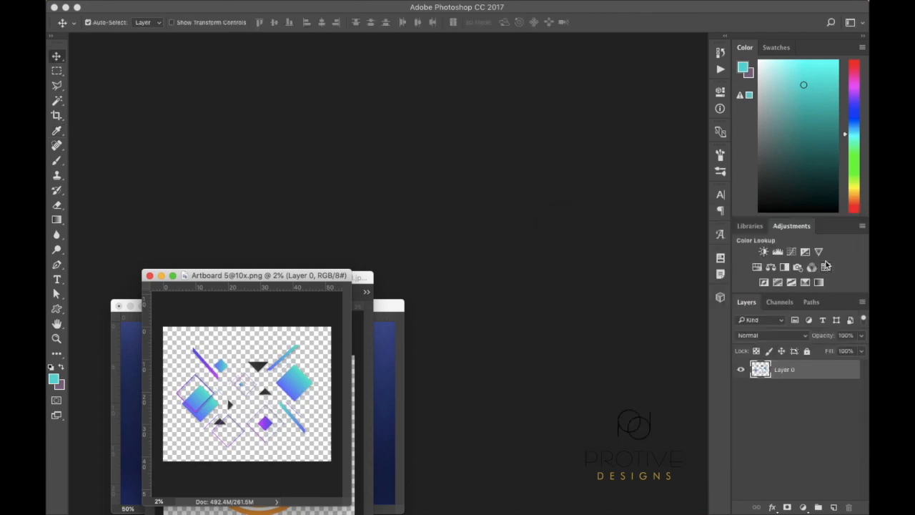
{"action": "left_click", "coordinate": [778, 48]}
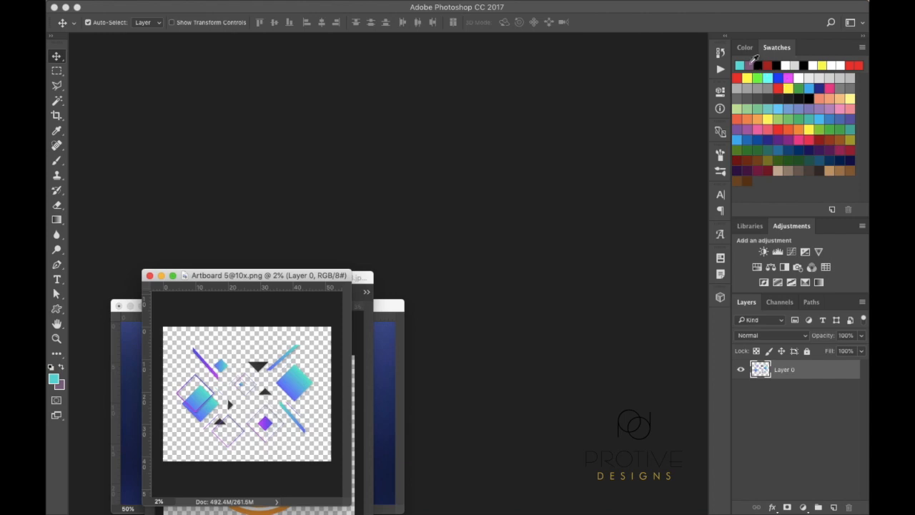
{"action": "left_click", "coordinate": [750, 47]}
Show the Swatches grid, then peek at Libraries and return to Adjustments
{"action": "left_click", "coordinate": [775, 48]}
{"action": "left_click", "coordinate": [750, 226]}
{"action": "left_click", "coordinate": [790, 227]}
{"action": "left_click", "coordinate": [782, 322]}
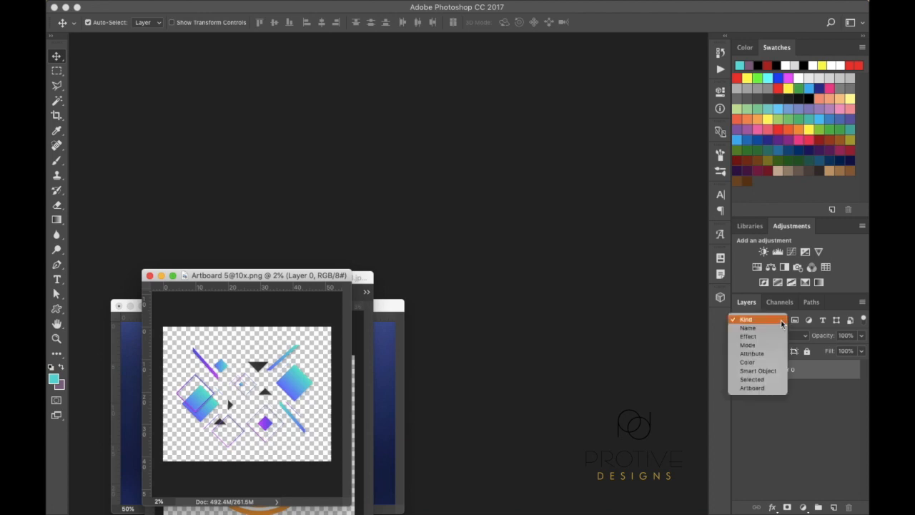
{"action": "left_click", "coordinate": [761, 420]}
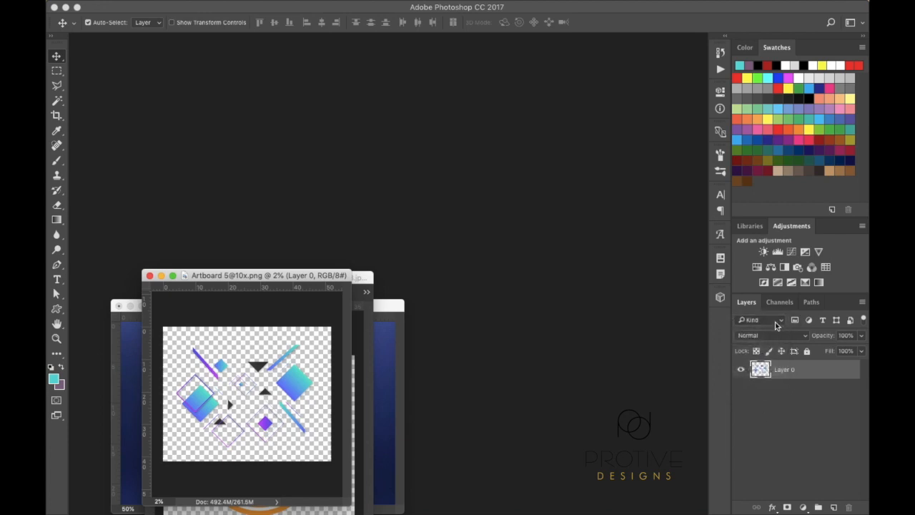
{"action": "left_click", "coordinate": [783, 322]}
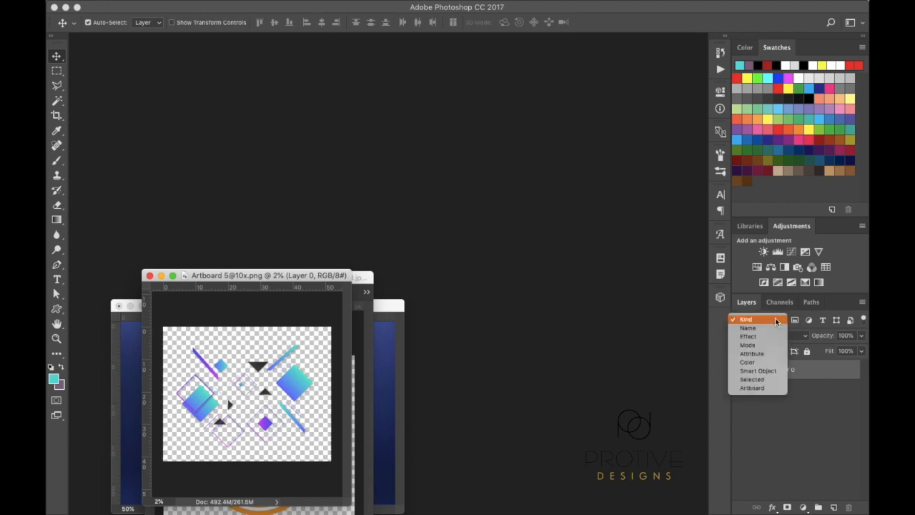
{"action": "left_click", "coordinate": [772, 322]}
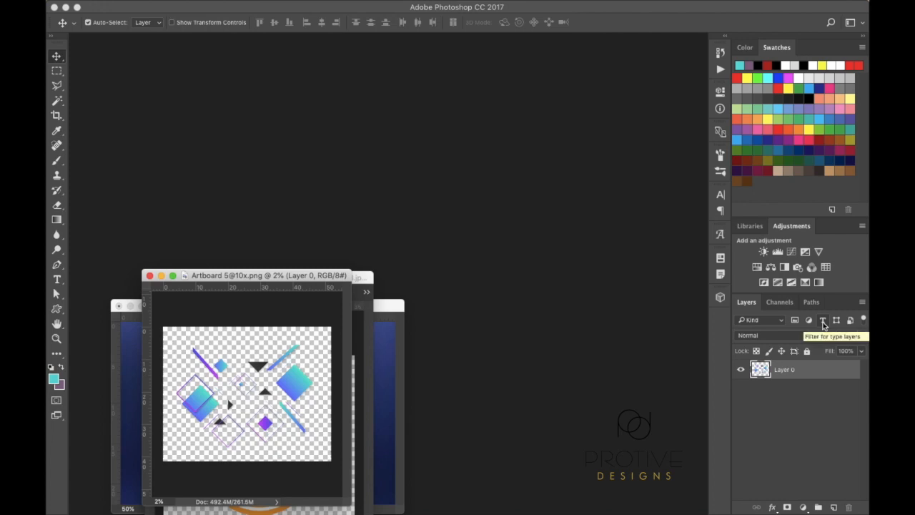
{"action": "left_click", "coordinate": [781, 321]}
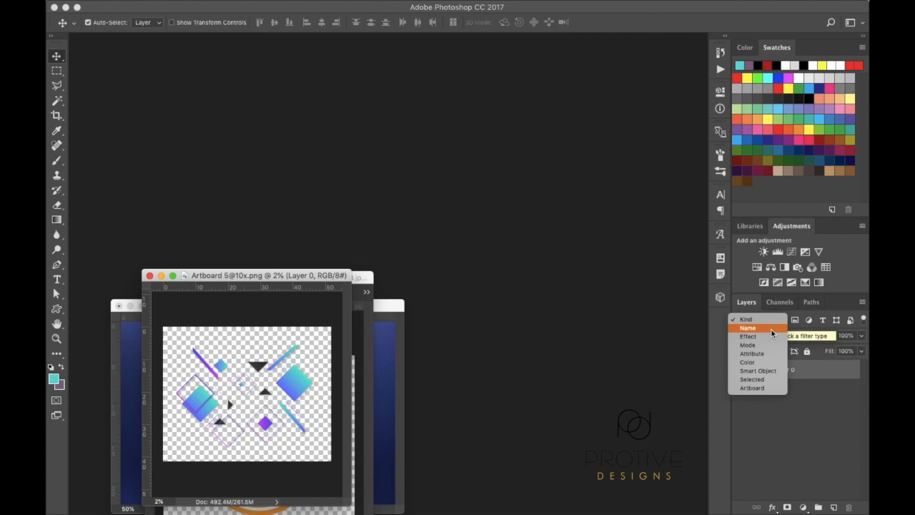
{"action": "left_click", "coordinate": [771, 331]}
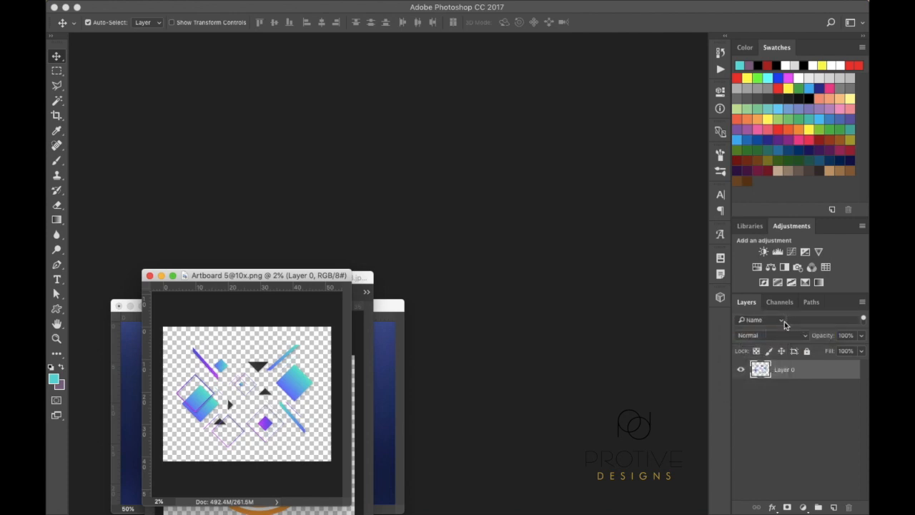
{"action": "left_click", "coordinate": [782, 322]}
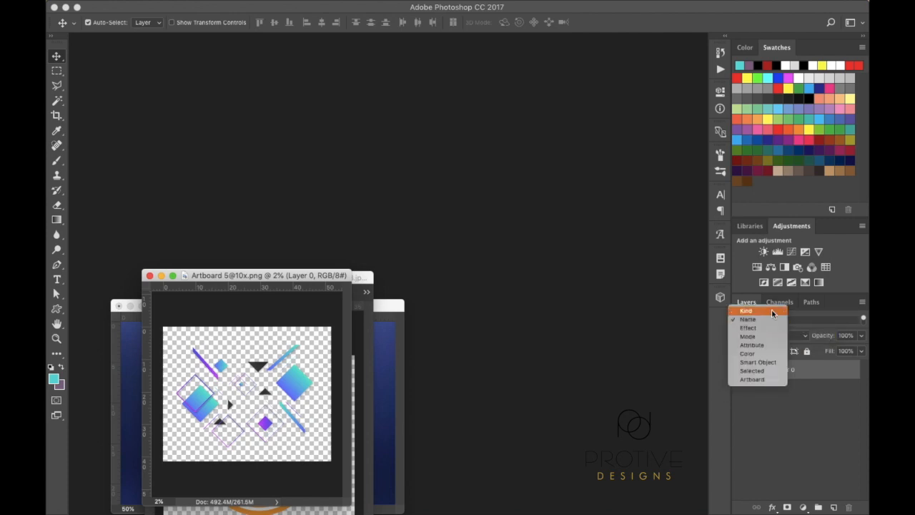
{"action": "left_click", "coordinate": [772, 311]}
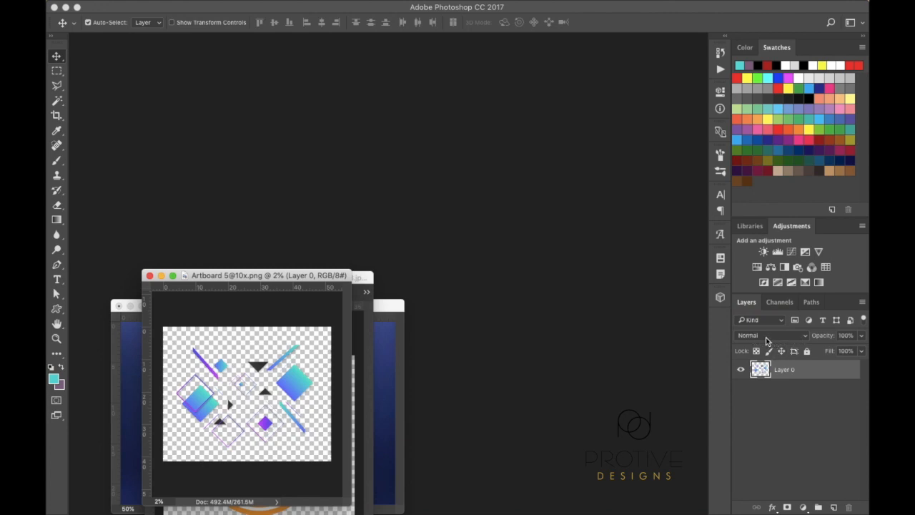
{"action": "left_click", "coordinate": [803, 337]}
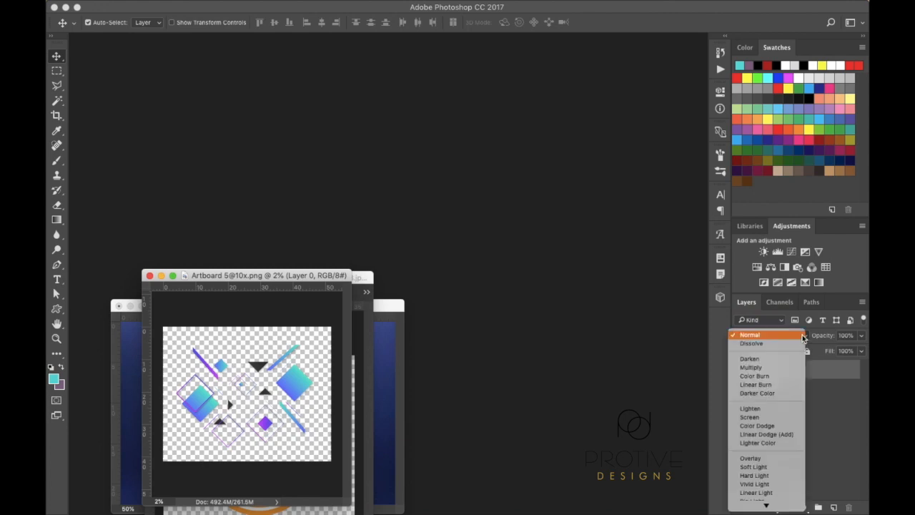
{"action": "scroll", "coordinate": [756, 500], "scroll_direction": "down", "scroll_amount": 3}
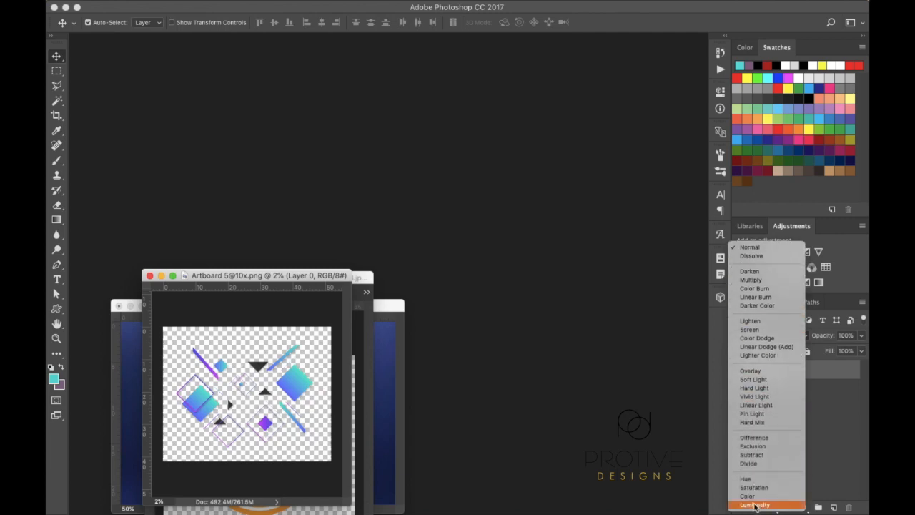
{"action": "left_click", "coordinate": [822, 451]}
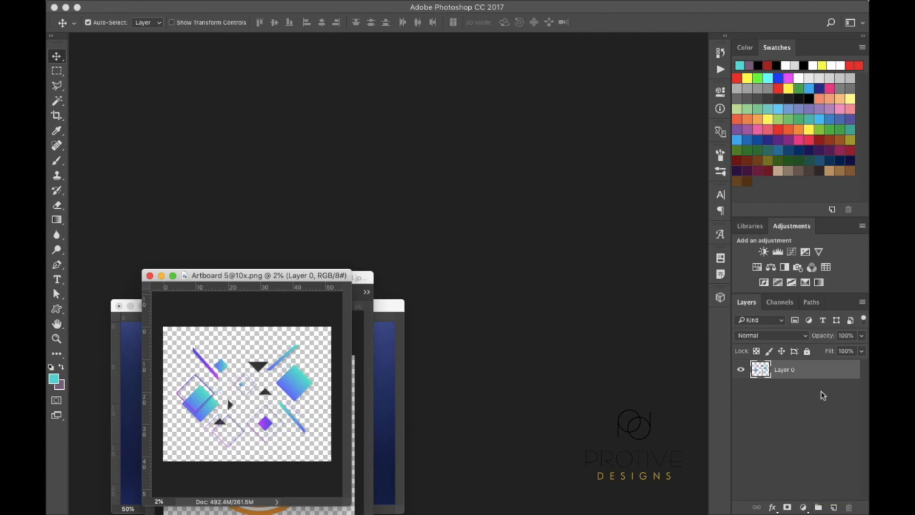
{"action": "right_click", "coordinate": [788, 373]}
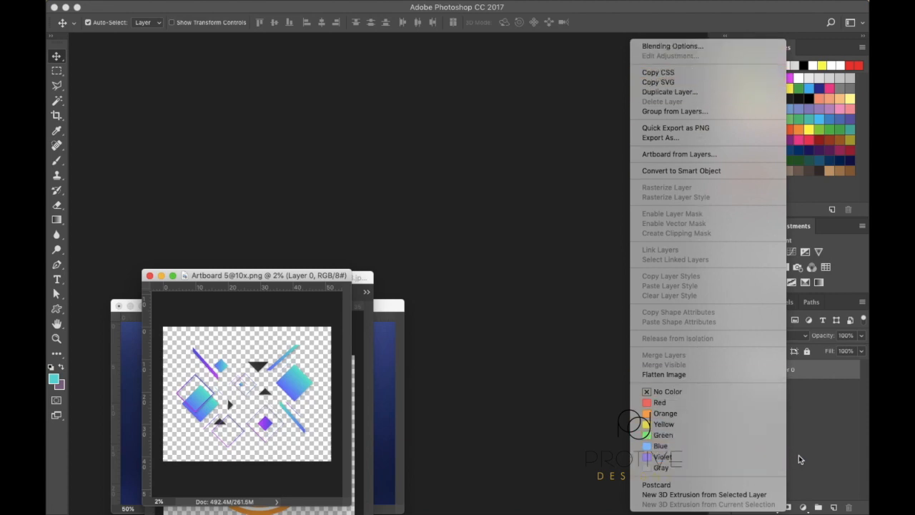
{"action": "left_click", "coordinate": [849, 445]}
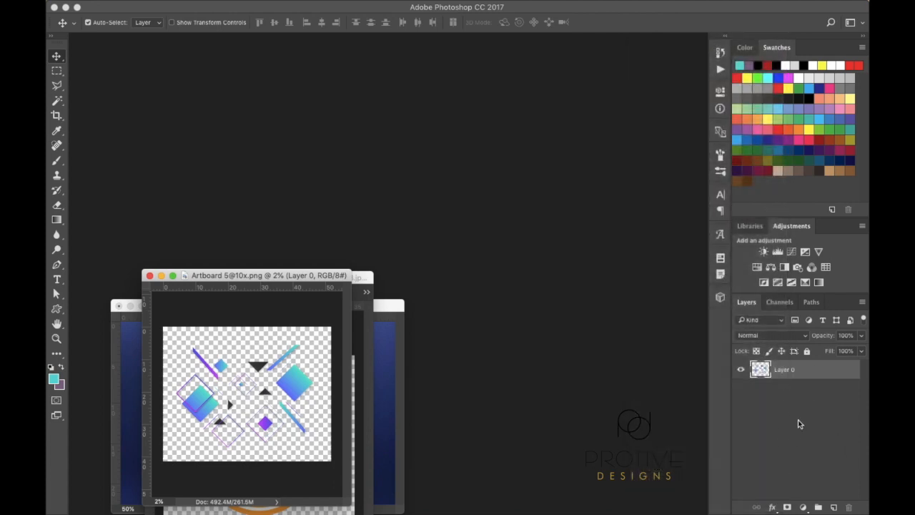
Look through the Channels and Paths tabs, ending on the Layers list with Layer 0
{"action": "left_click", "coordinate": [781, 302]}
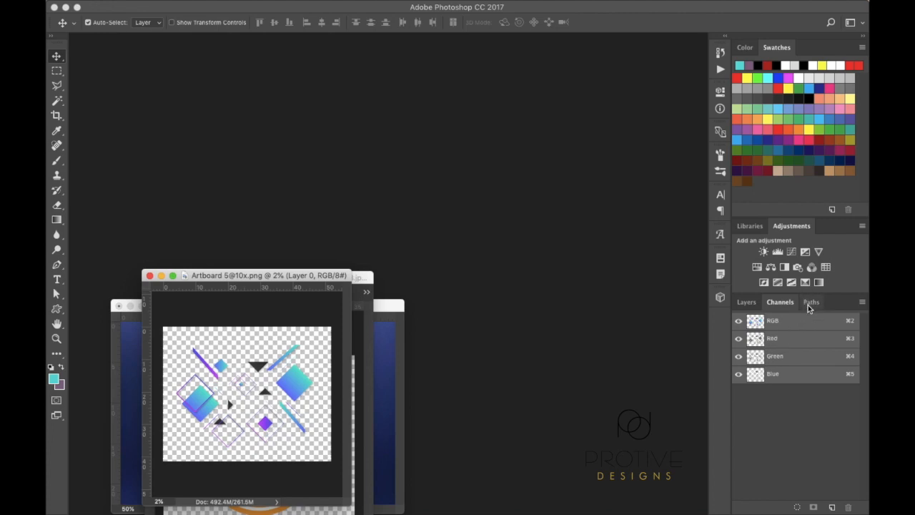
{"action": "left_click", "coordinate": [811, 303]}
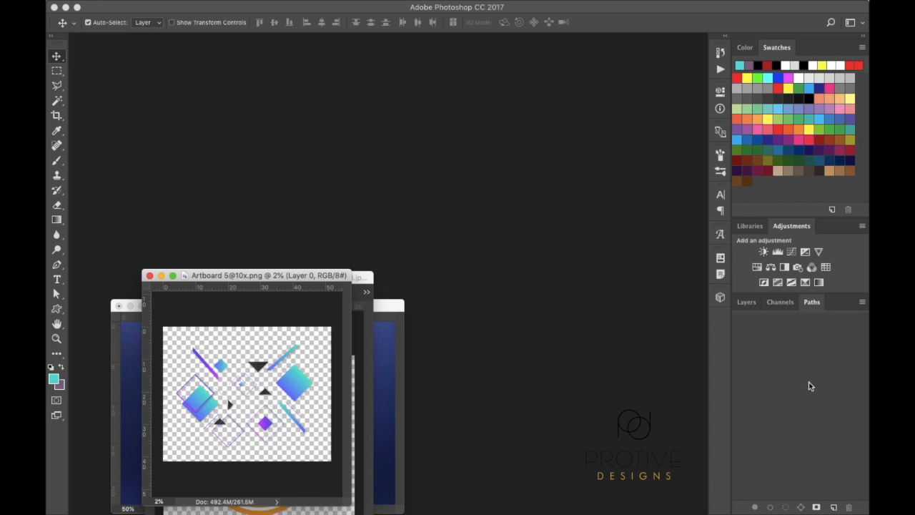
{"action": "left_click", "coordinate": [746, 303]}
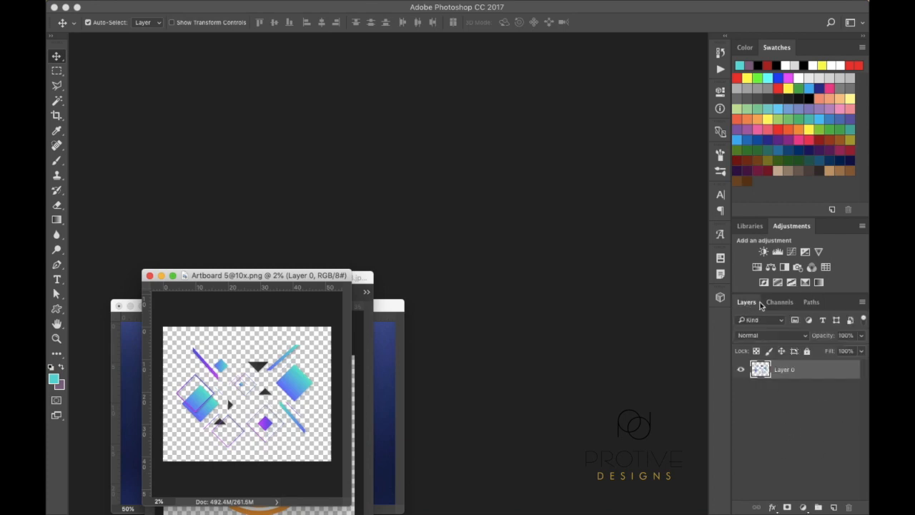
{"action": "left_click", "coordinate": [813, 303]}
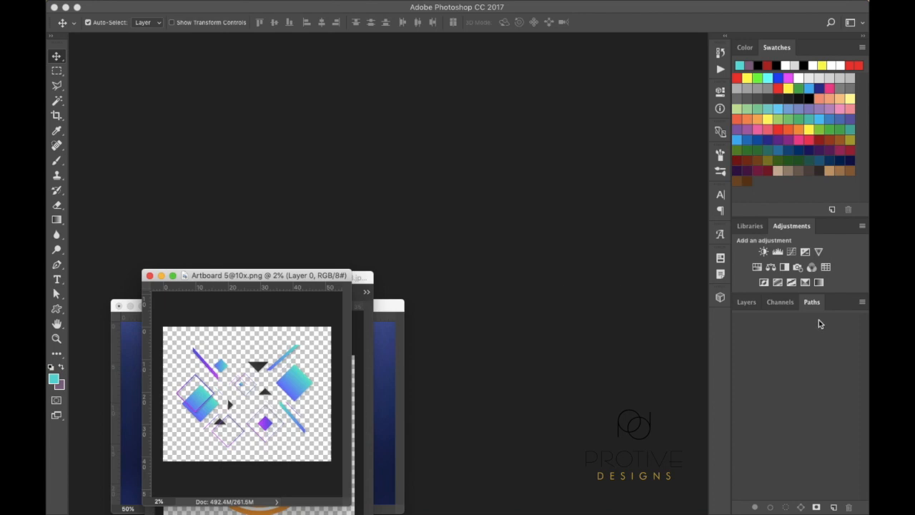
{"action": "left_click", "coordinate": [750, 307]}
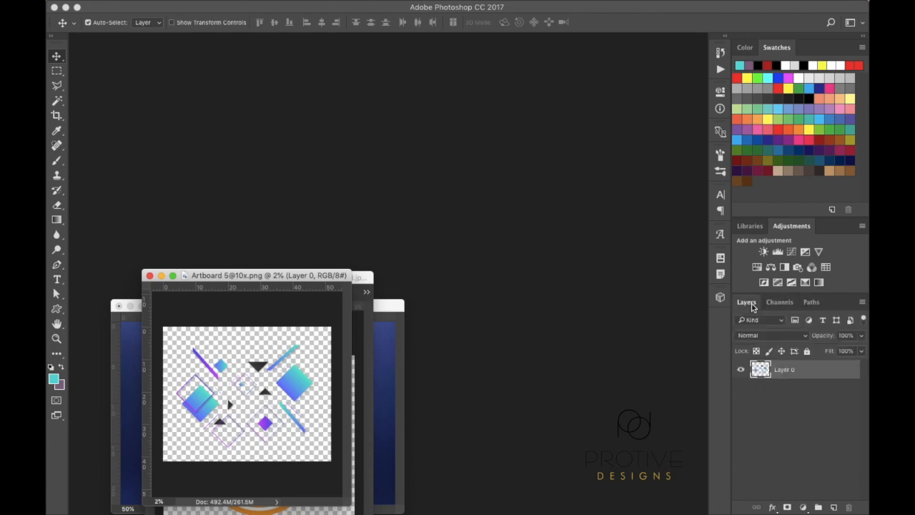
{"action": "mouse_move", "coordinate": [466, 4]}
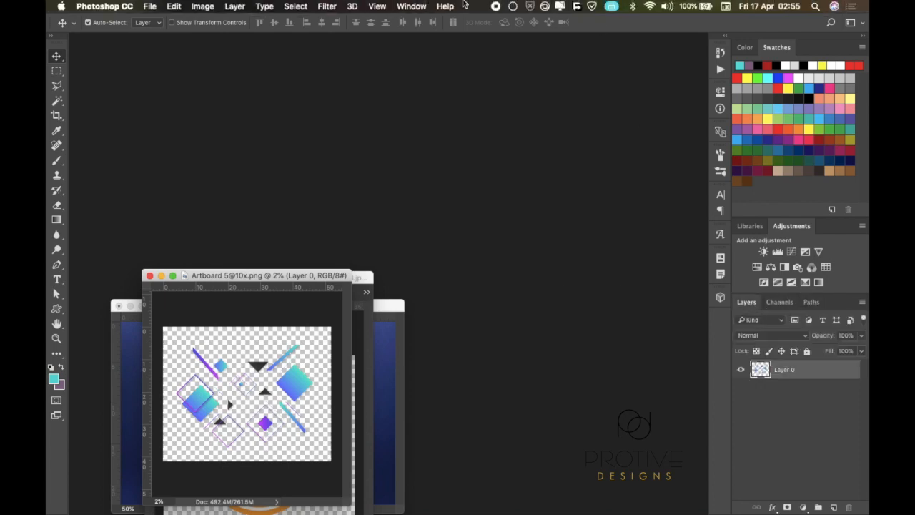
{"action": "left_click", "coordinate": [135, 9]}
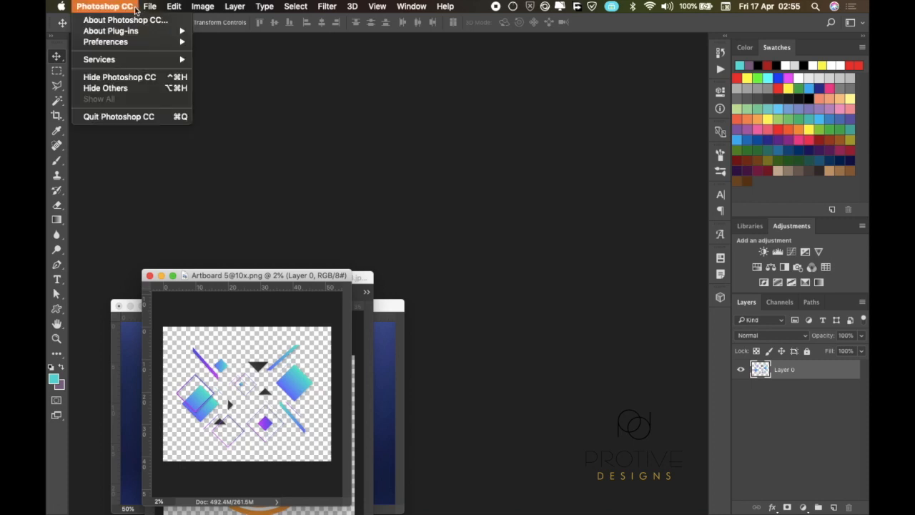
{"action": "mouse_move", "coordinate": [238, 7]}
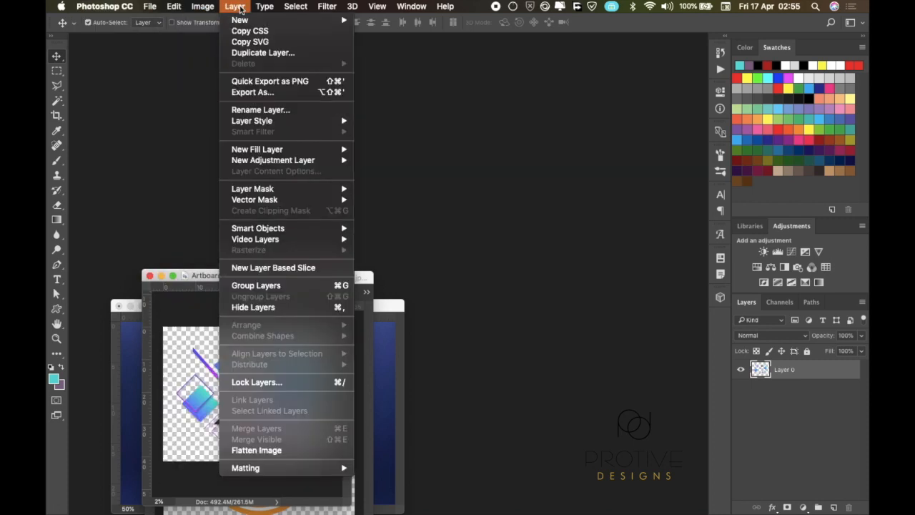
{"action": "mouse_move", "coordinate": [296, 9]}
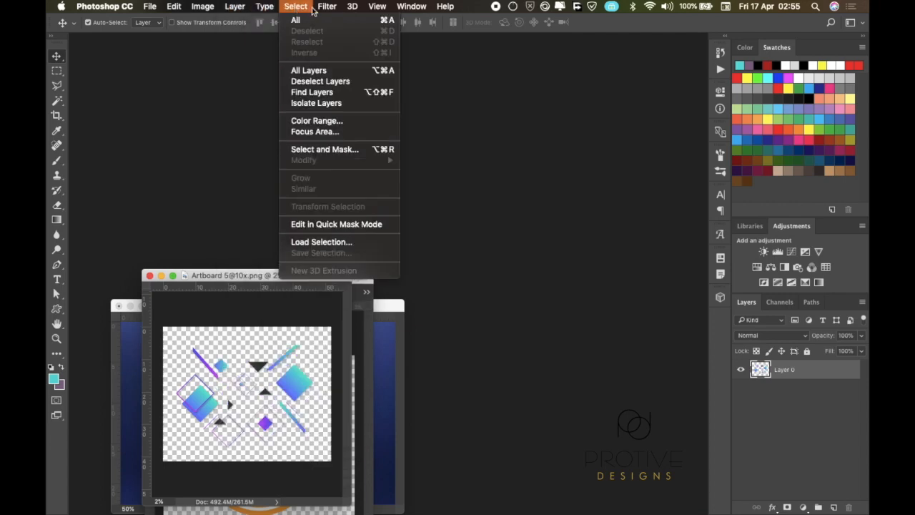
{"action": "mouse_move", "coordinate": [413, 9]}
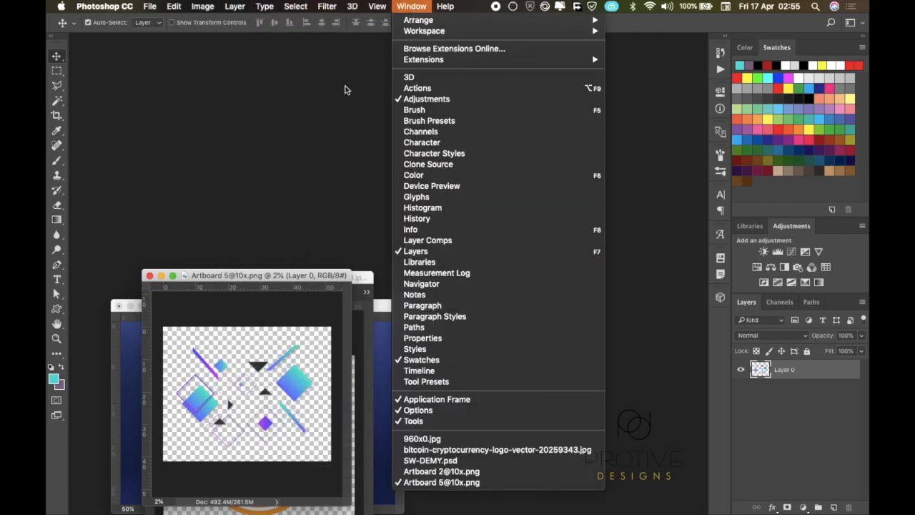
{"action": "left_click", "coordinate": [314, 108]}
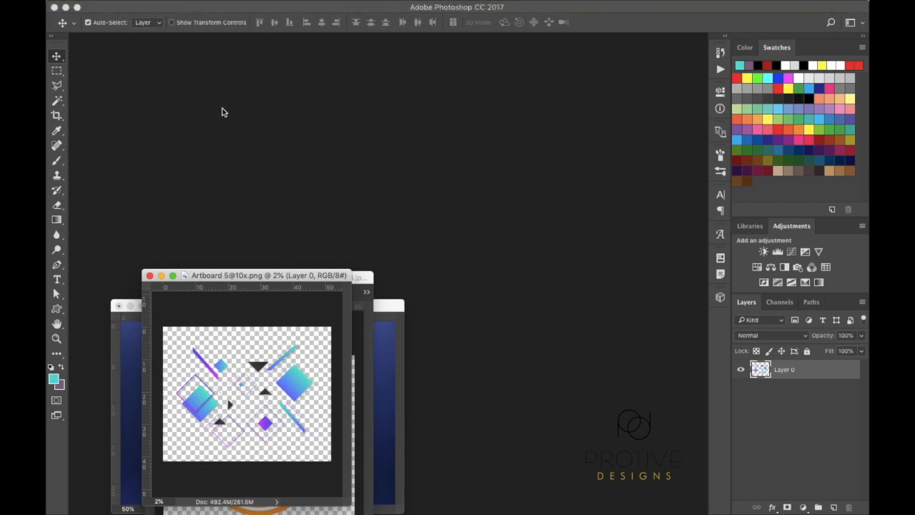
Dock the artboard image and the bitcoin logo windows as tabs in the workspace
{"action": "mouse_move", "coordinate": [211, 3]}
{"action": "left_click_drag", "start_coordinate": [267, 278], "coordinate": [280, 40]}
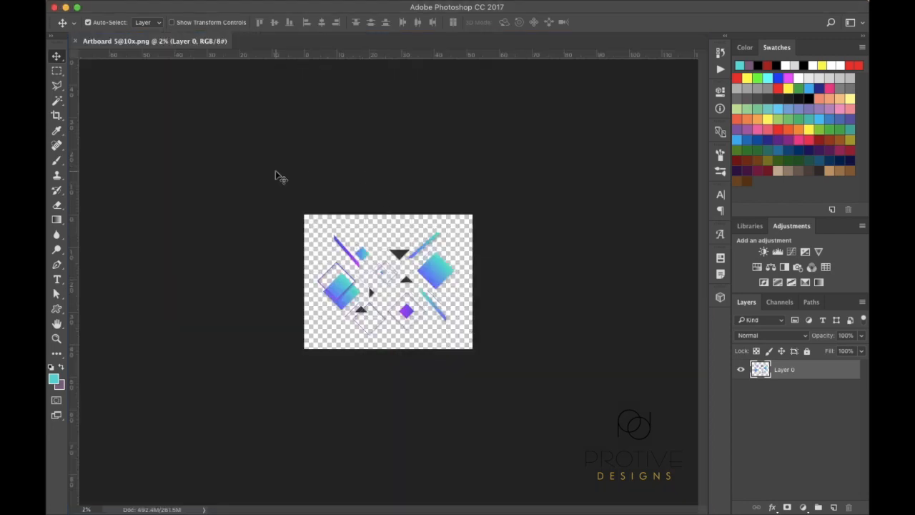
{"action": "key", "text": "ctrl+Up"}
{"action": "left_click", "coordinate": [287, 212]}
{"action": "left_click_drag", "start_coordinate": [280, 278], "coordinate": [332, 41]}
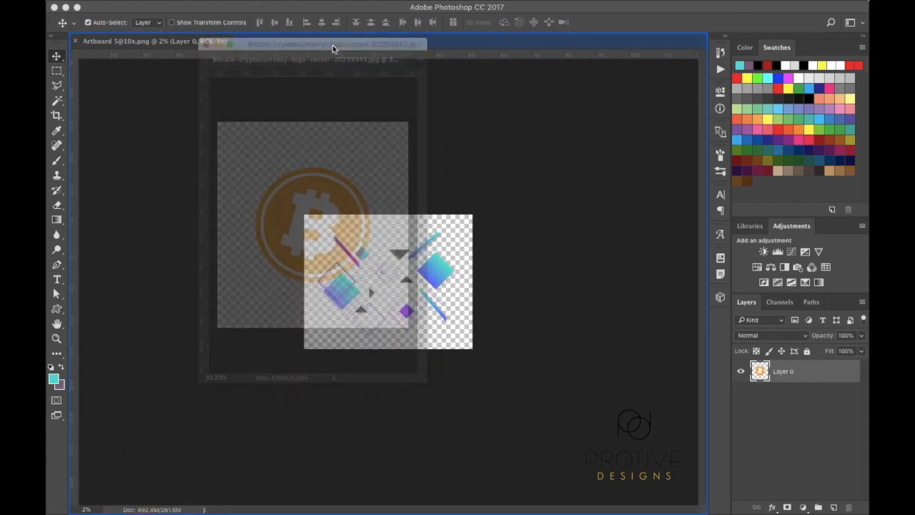
Dock the circles artboard and the 960x0.jpg coin photo windows as tabs
{"action": "key", "text": "ctrl+Up"}
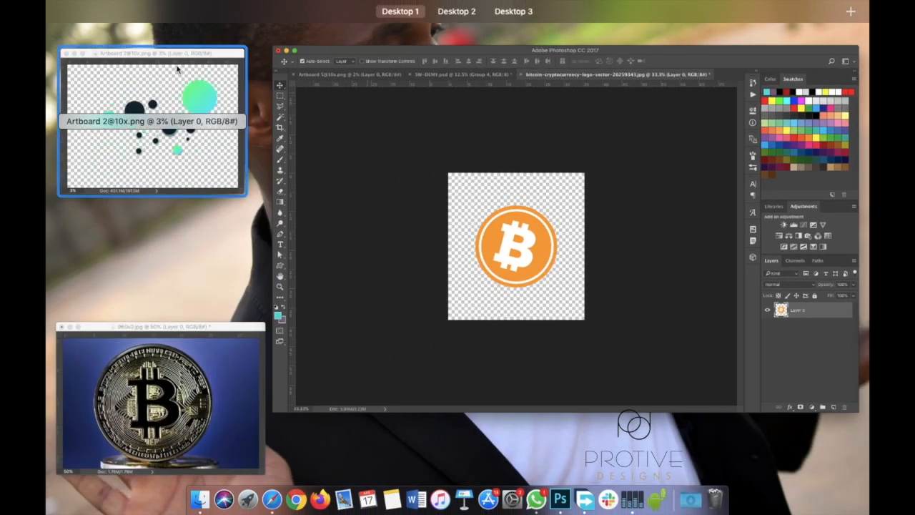
{"action": "left_click_drag", "start_coordinate": [170, 57], "coordinate": [468, 139]}
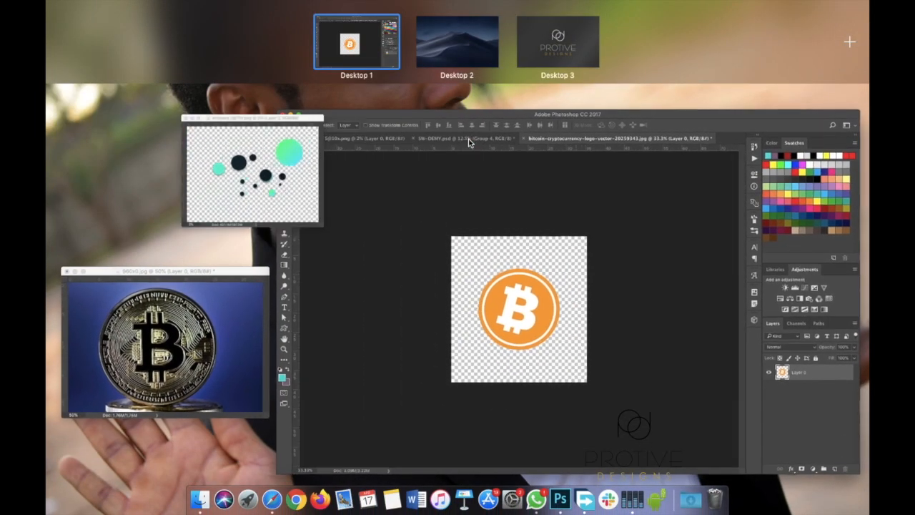
{"action": "left_click", "coordinate": [178, 179]}
{"action": "left_click_drag", "start_coordinate": [336, 104], "coordinate": [346, 39]}
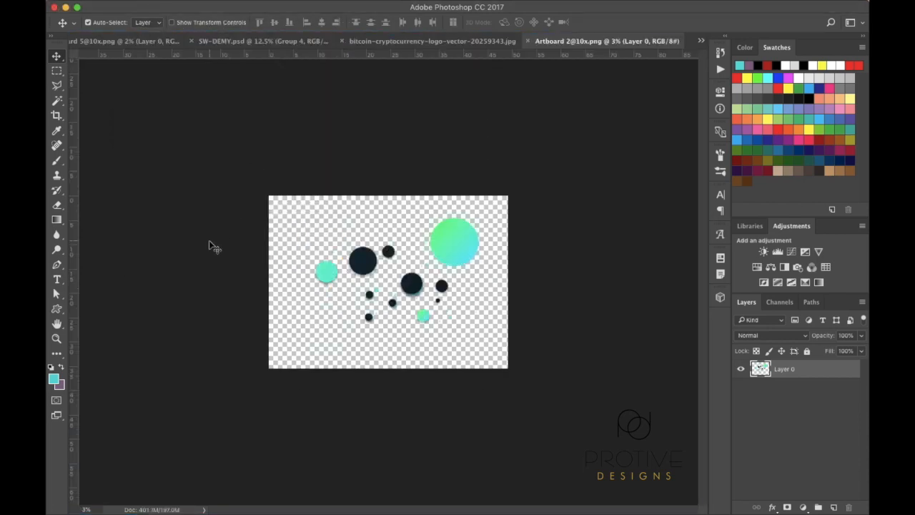
{"action": "key", "text": "ctrl+Up"}
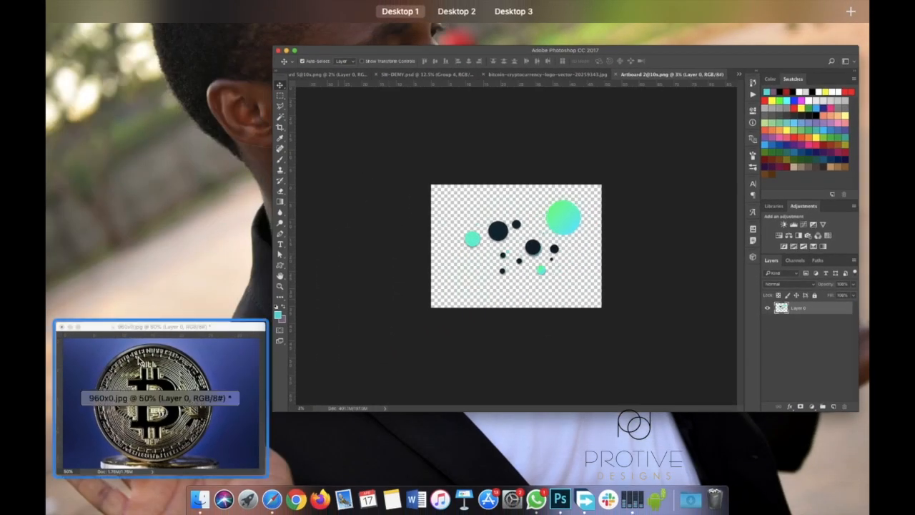
{"action": "left_click", "coordinate": [138, 357]}
{"action": "left_click_drag", "start_coordinate": [243, 309], "coordinate": [350, 42]}
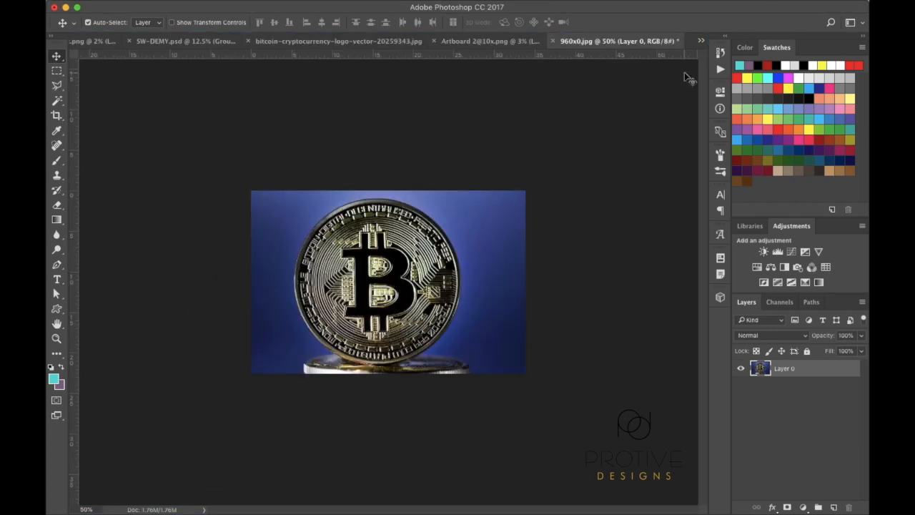
Bring up the SW-DEMY.psd flyer from the list of open documents
{"action": "left_click", "coordinate": [702, 42]}
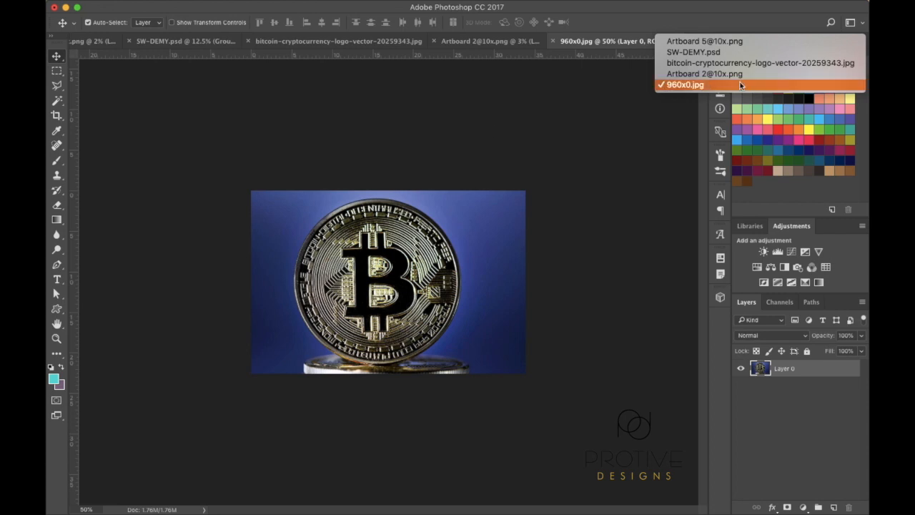
{"action": "left_click", "coordinate": [582, 169]}
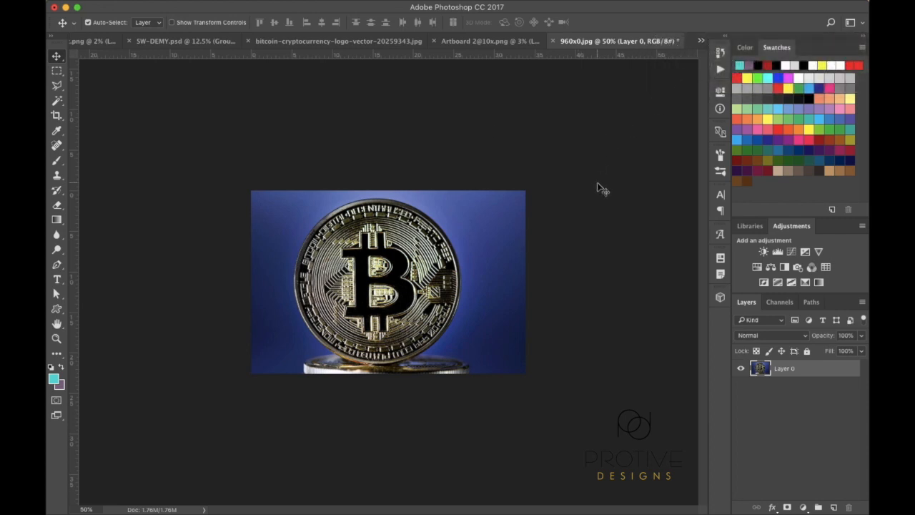
{"action": "left_click", "coordinate": [702, 45]}
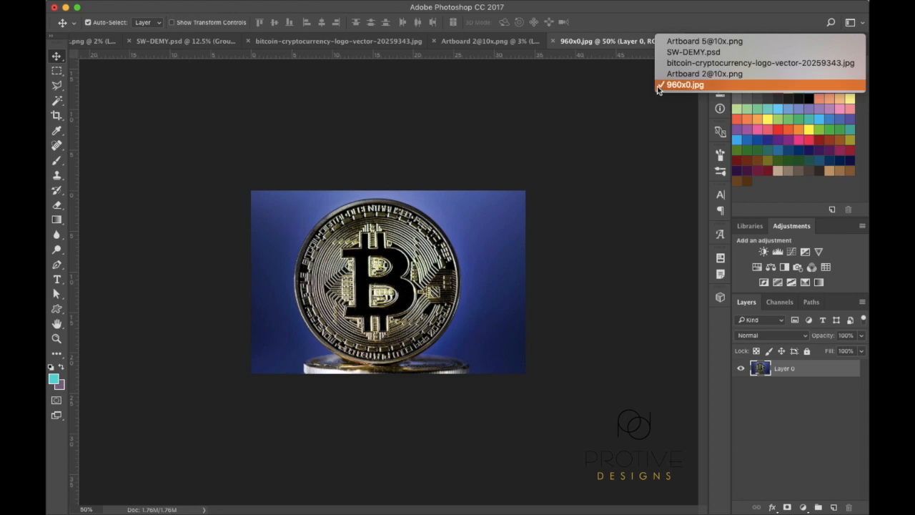
{"action": "left_click", "coordinate": [683, 54]}
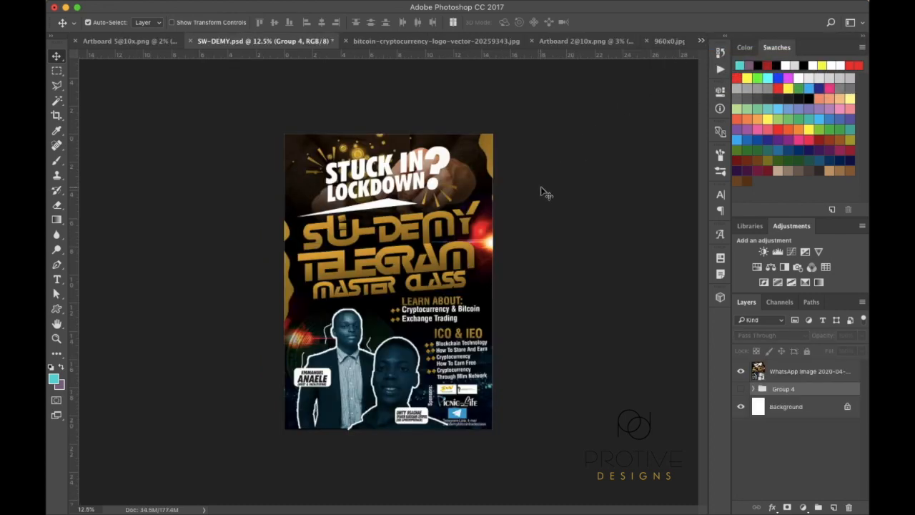
{"action": "key", "text": "super+plus"}
{"action": "key", "text": "super"}
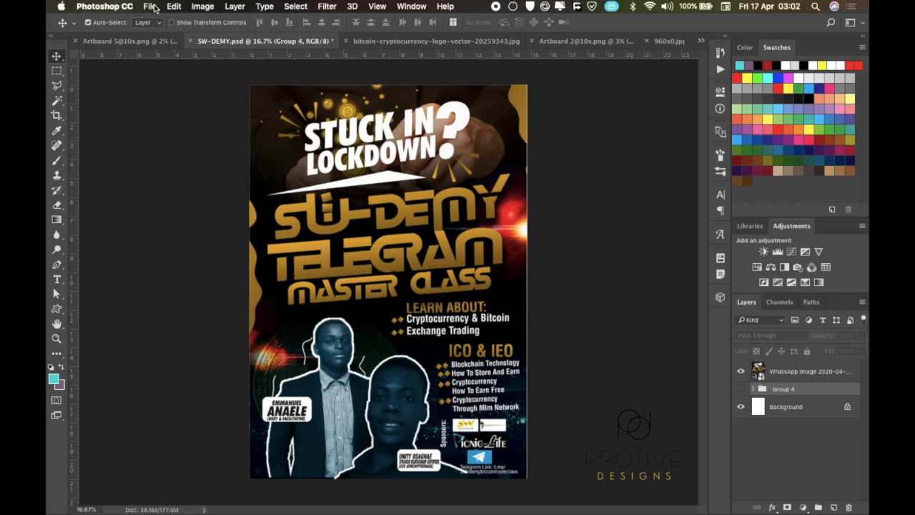
Start a New Document on the Print presets, proposing Letter 8.5 × 11 in at 300 ppi
{"action": "left_click", "coordinate": [152, 6]}
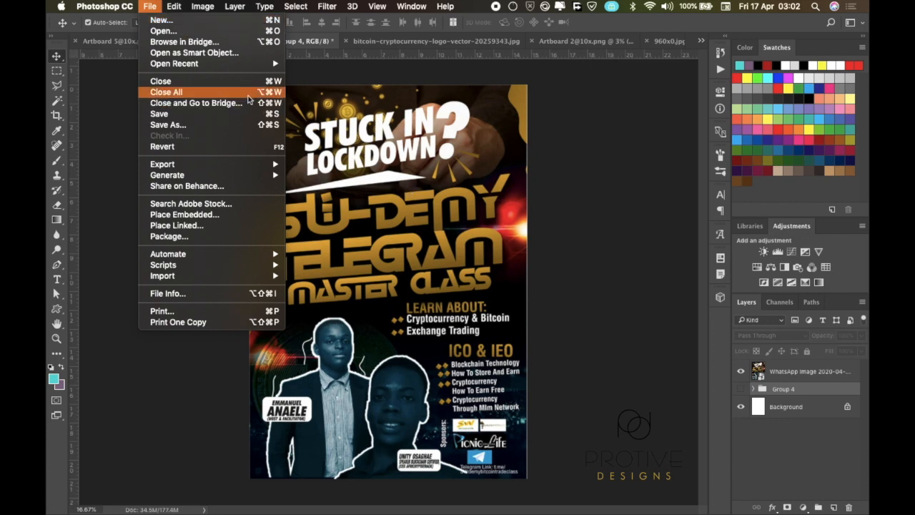
{"action": "left_click", "coordinate": [202, 27]}
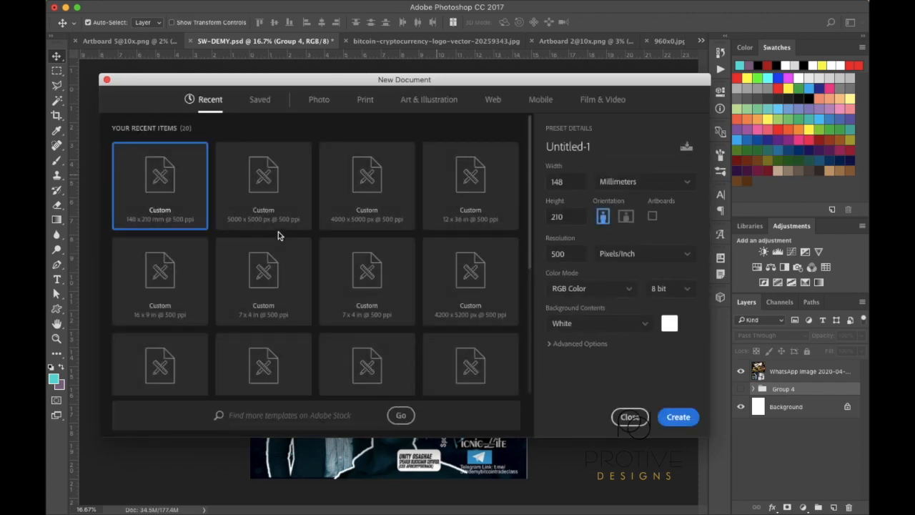
{"action": "scroll", "coordinate": [278, 231], "scroll_direction": "down", "scroll_amount": 2}
{"action": "scroll", "coordinate": [278, 237], "scroll_direction": "up", "scroll_amount": 5}
{"action": "left_click", "coordinate": [366, 100]}
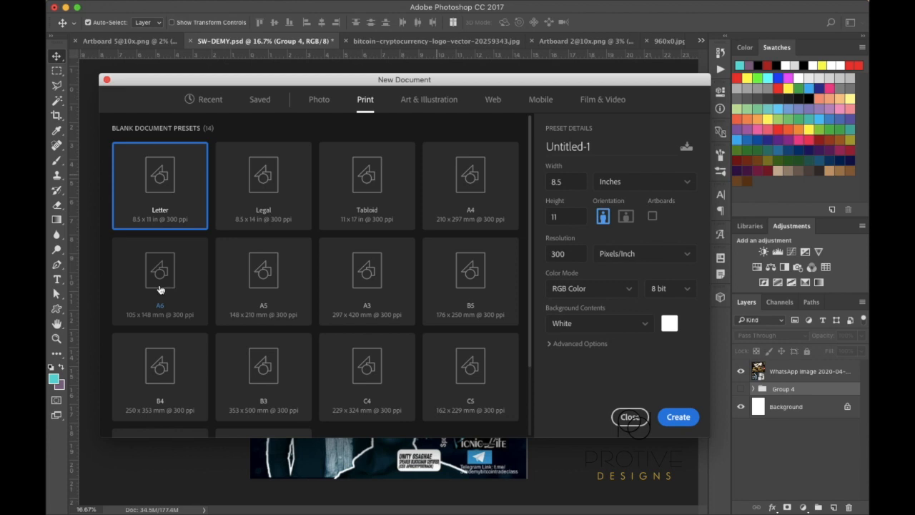
Choose the A5 preset for the new document: 148 × 210 mm, portrait, 300 ppi
{"action": "left_click", "coordinate": [247, 285]}
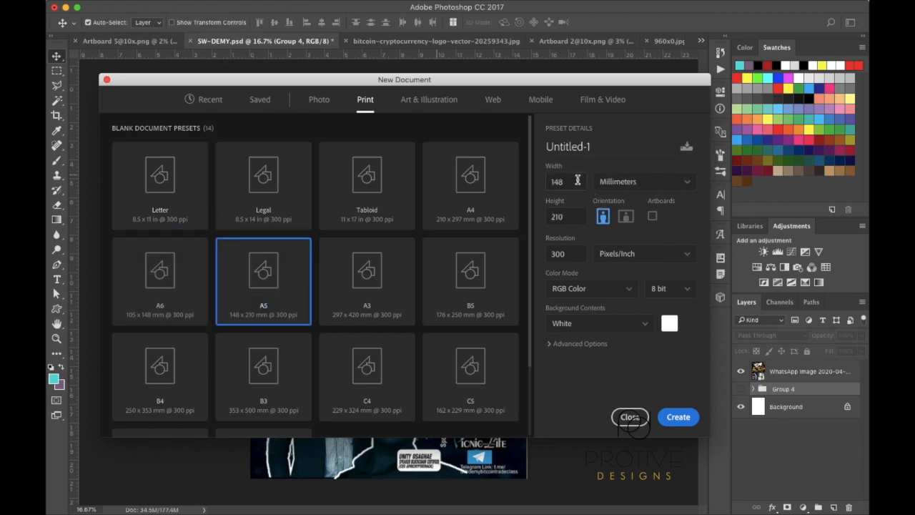
{"action": "left_click", "coordinate": [577, 181]}
{"action": "left_click", "coordinate": [569, 255]}
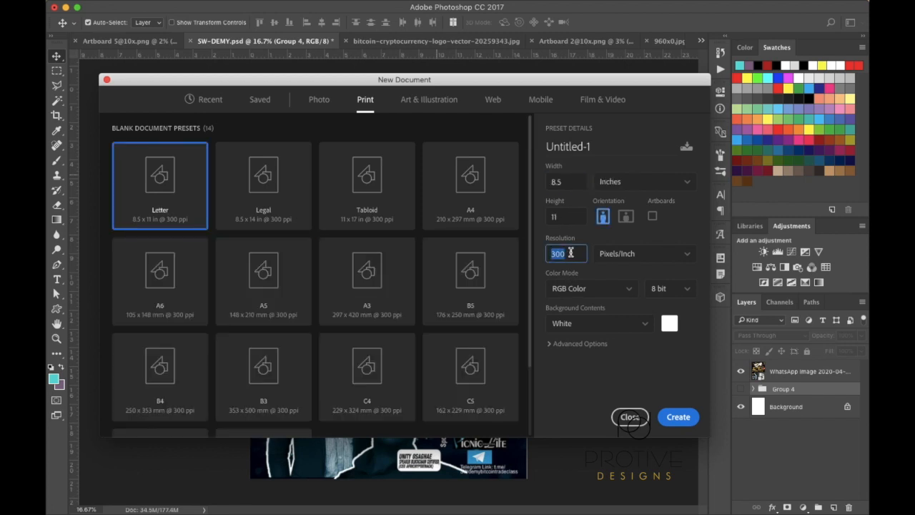
{"action": "left_click", "coordinate": [570, 255]}
{"action": "left_click", "coordinate": [279, 298]}
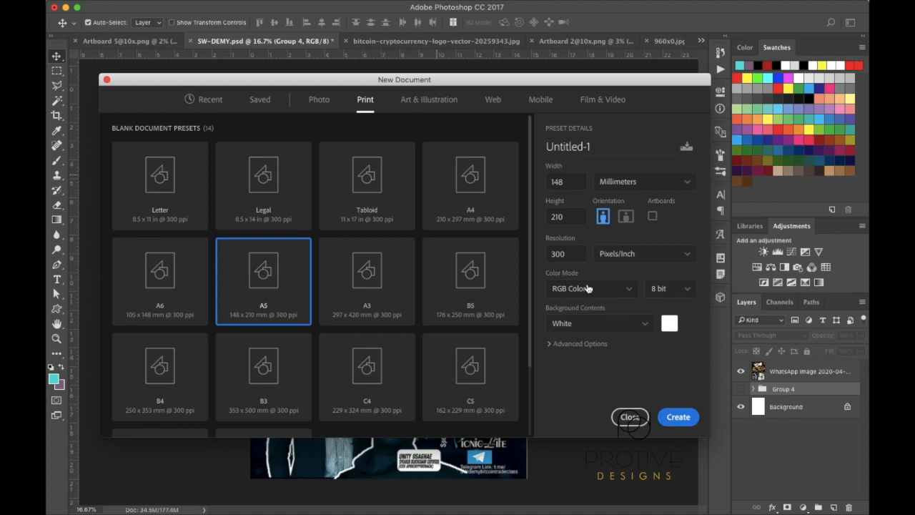
{"action": "left_click", "coordinate": [629, 289]}
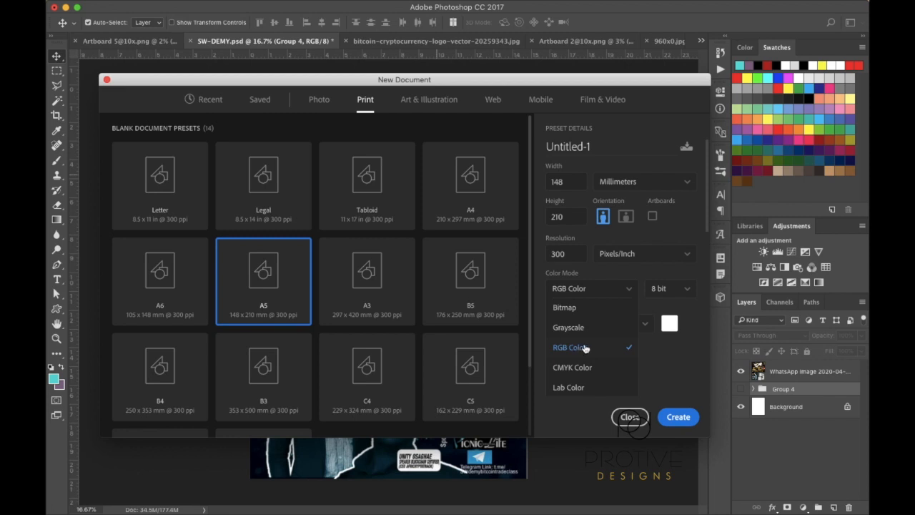
{"action": "left_click", "coordinate": [585, 348]}
{"action": "left_click", "coordinate": [678, 294]}
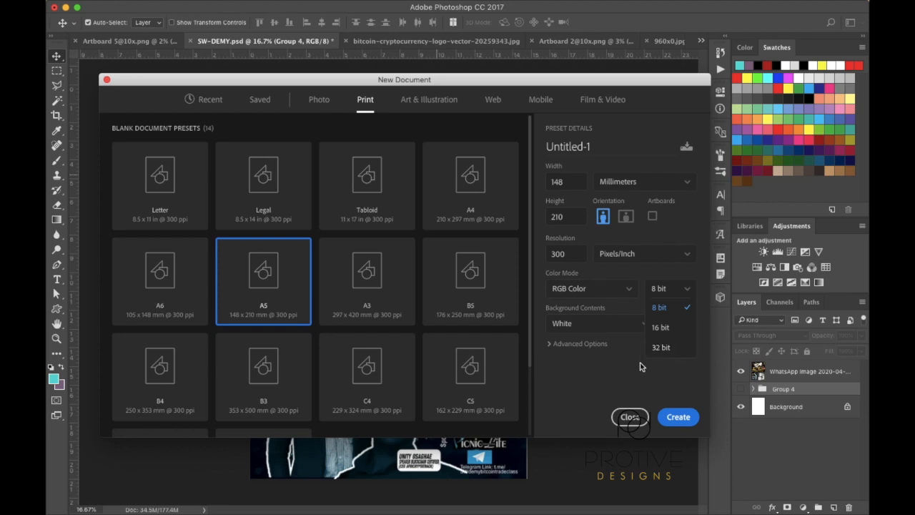
{"action": "left_click", "coordinate": [639, 363]}
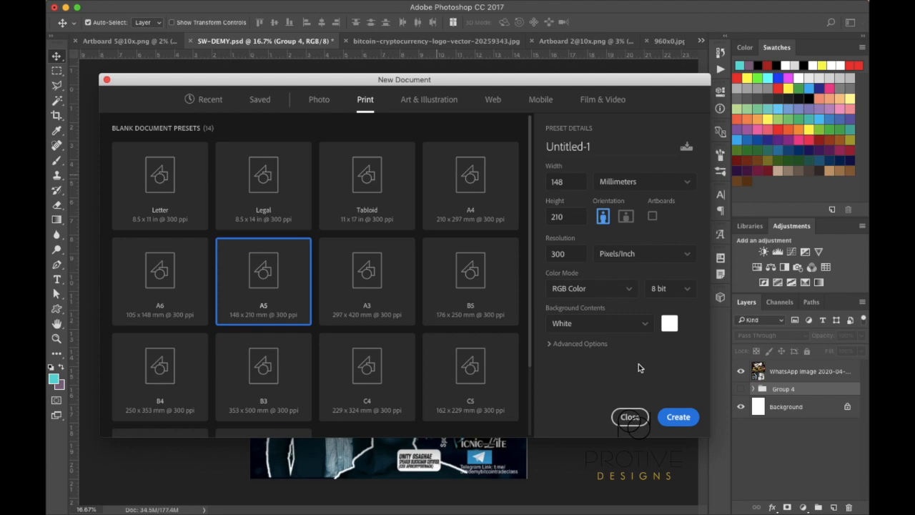
{"action": "left_click", "coordinate": [693, 290]}
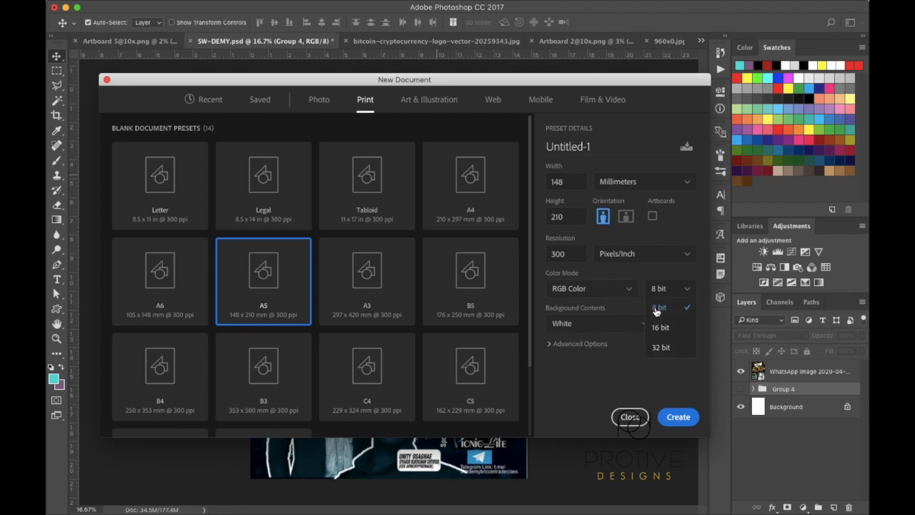
{"action": "left_click", "coordinate": [605, 367]}
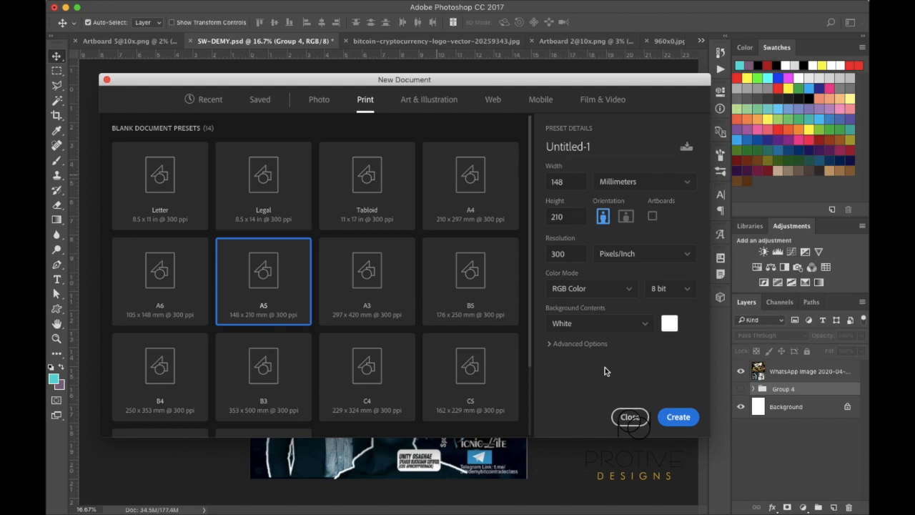
{"action": "left_click", "coordinate": [644, 326]}
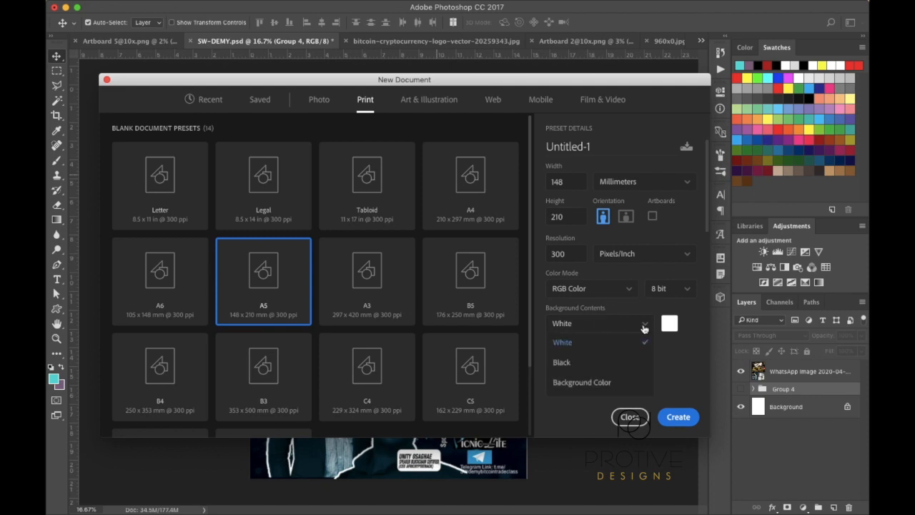
{"action": "left_click", "coordinate": [592, 346]}
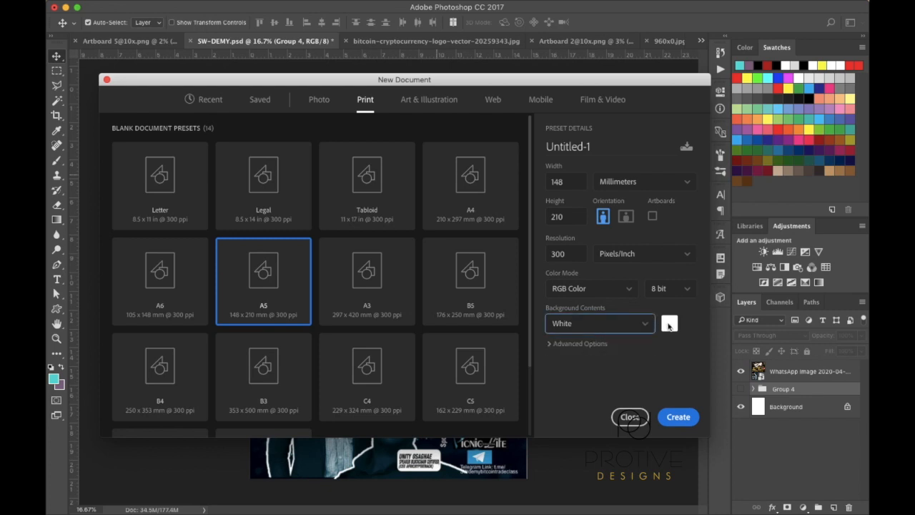
{"action": "left_click", "coordinate": [549, 344]}
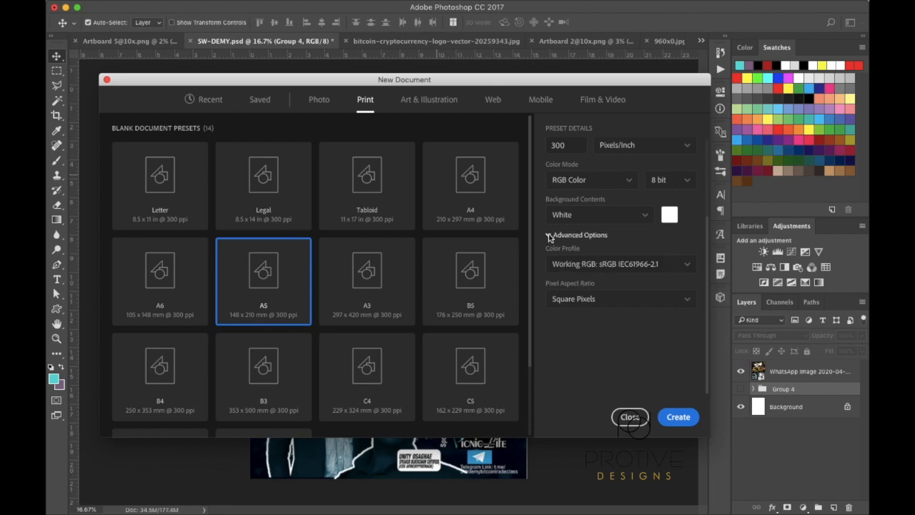
{"action": "left_click", "coordinate": [549, 236]}
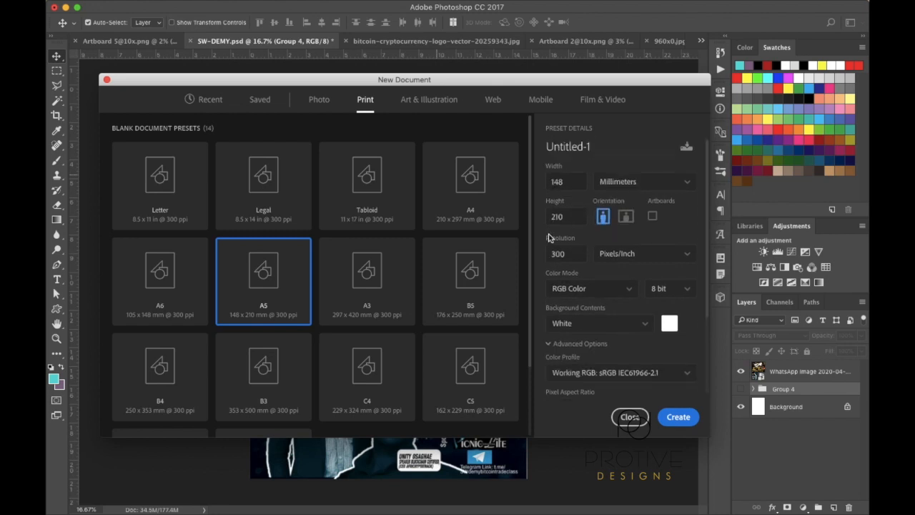
Create the white A5 Untitled-1 document, then return to the SW-DEMY.psd flyer
{"action": "left_click", "coordinate": [680, 419]}
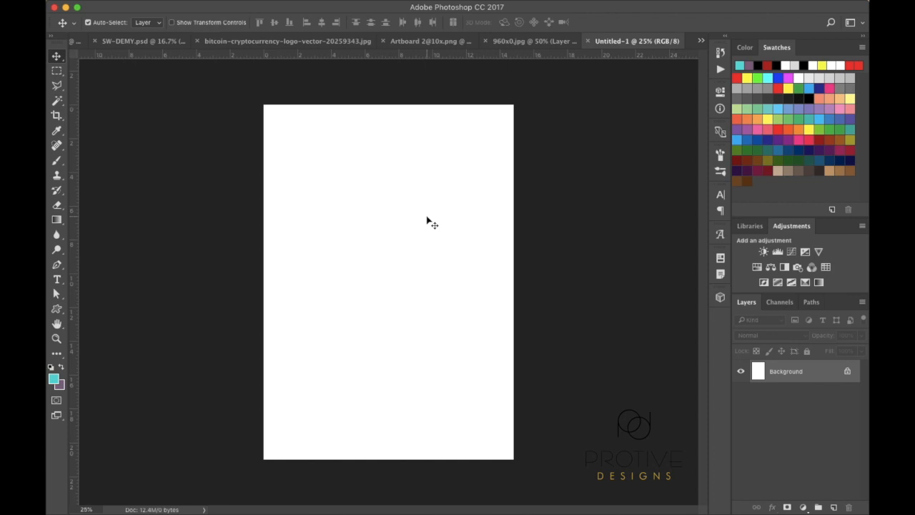
{"action": "left_click", "coordinate": [138, 42]}
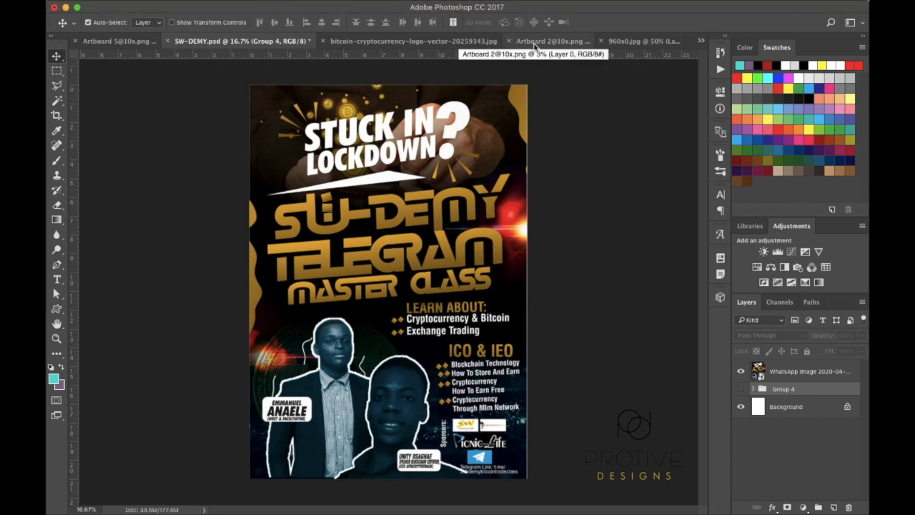
{"action": "left_click", "coordinate": [532, 44]}
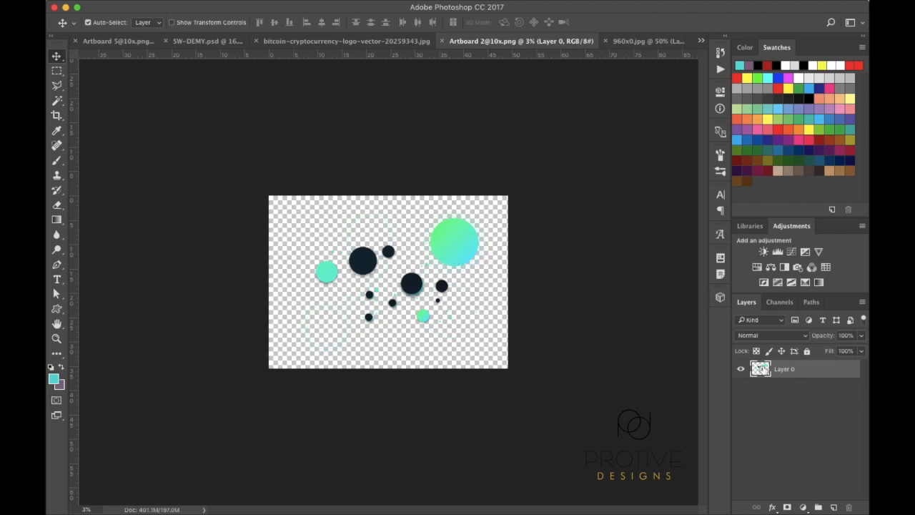
{"action": "key", "text": "super"}
{"action": "key", "text": "super+a"}
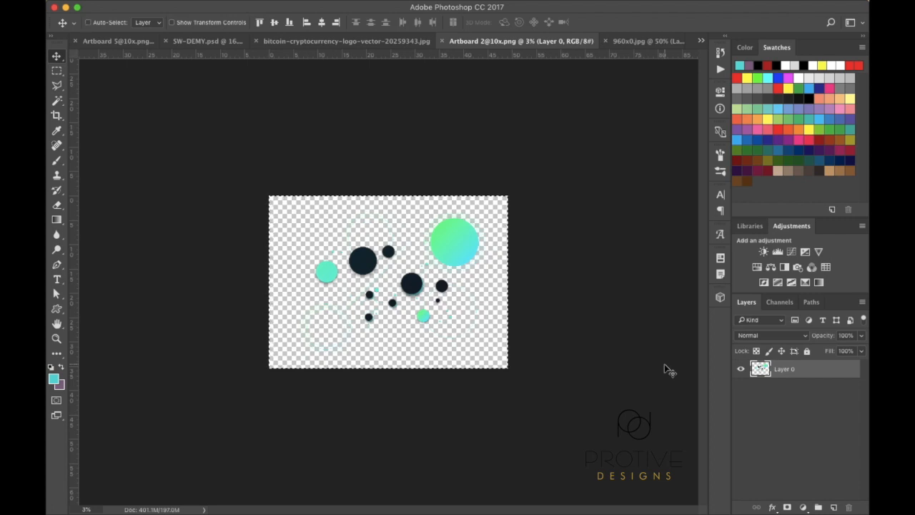
{"action": "left_click", "coordinate": [699, 41]}
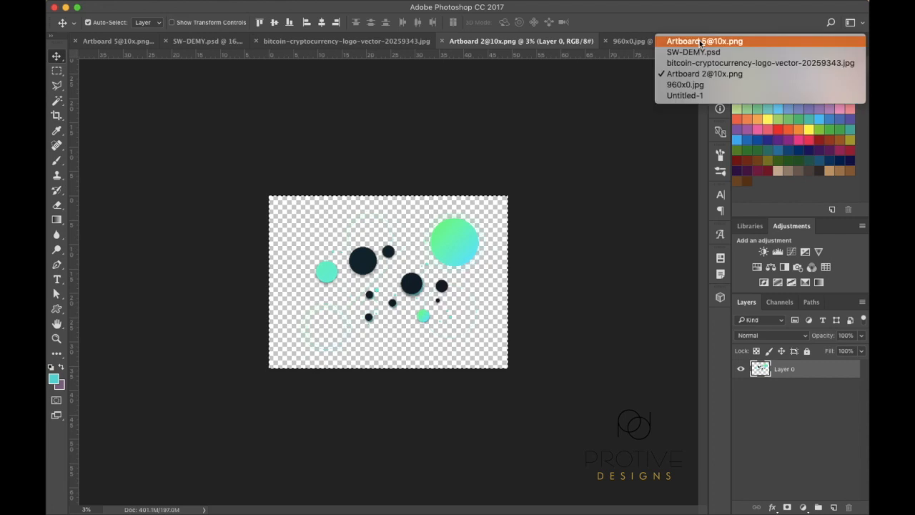
Paste the circle artwork into Untitled-1 as Layer 1, ready for Free Transform
{"action": "left_click", "coordinate": [685, 95]}
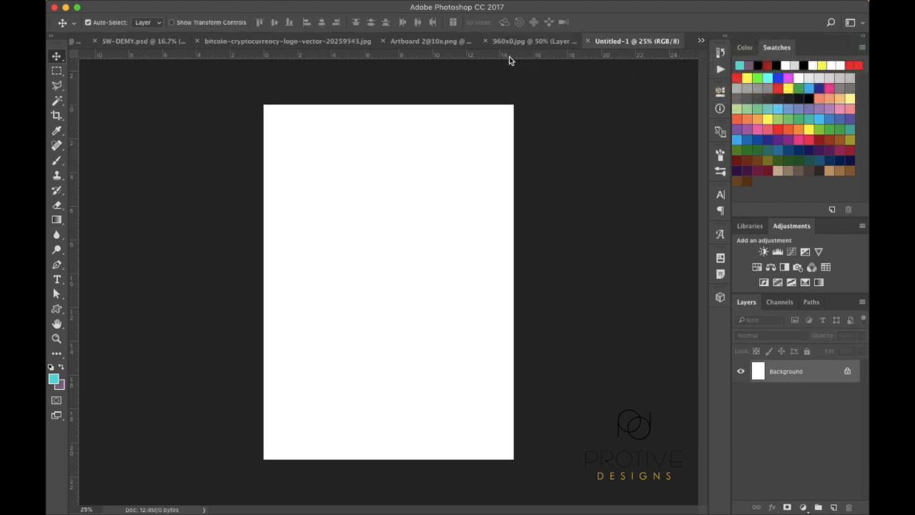
{"action": "left_click", "coordinate": [426, 44]}
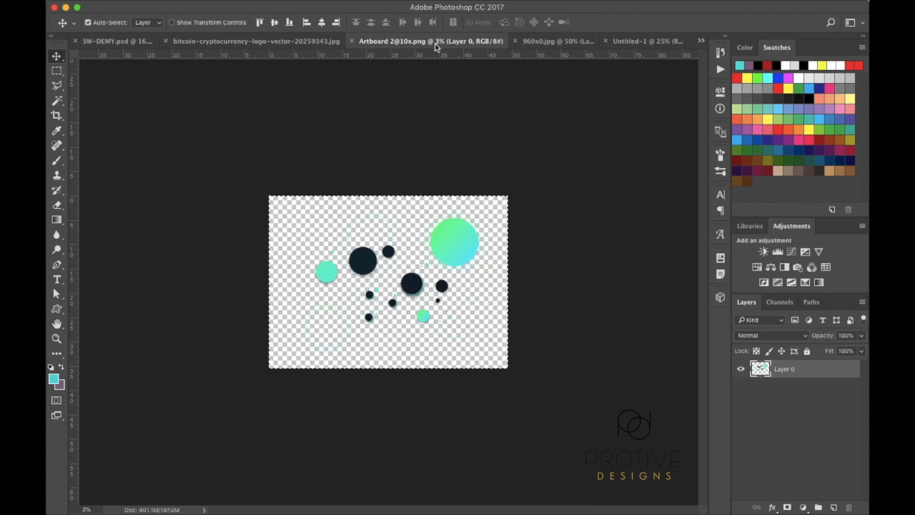
{"action": "left_click", "coordinate": [643, 42]}
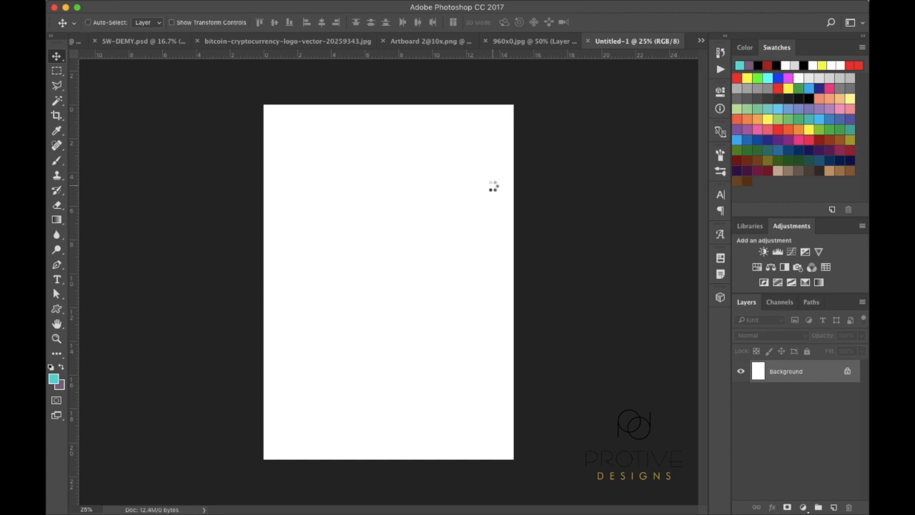
{"action": "key", "text": "super+shift+alt+n"}
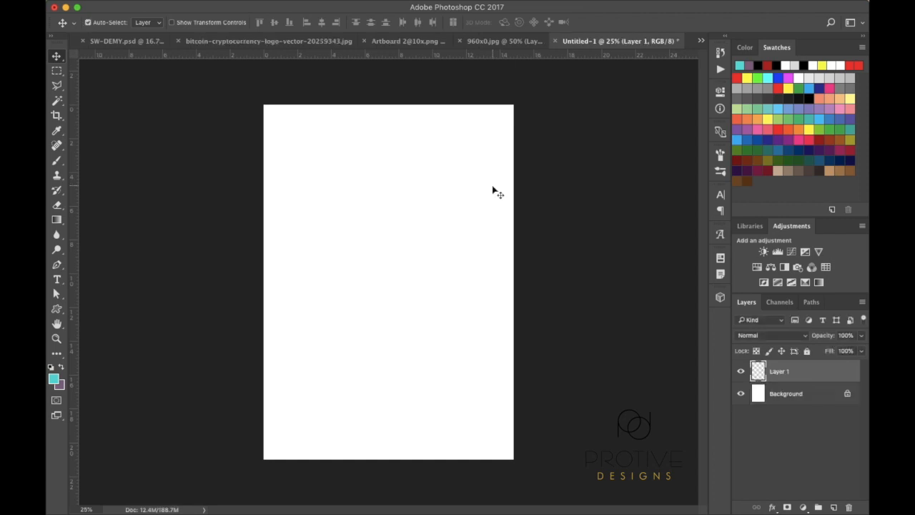
{"action": "key", "text": "super+t"}
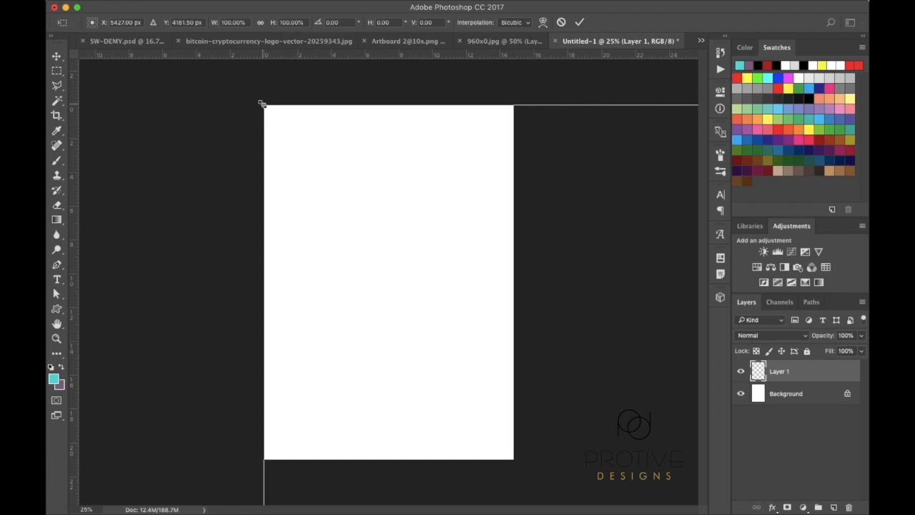
Scale the pasted circles down, rotate them 90°, and drag them toward the lower right
{"action": "key", "text": "super+minus"}
{"action": "key", "text": "super+minus"}
{"action": "key", "text": "super+minus"}
{"action": "key", "text": "super+minus"}
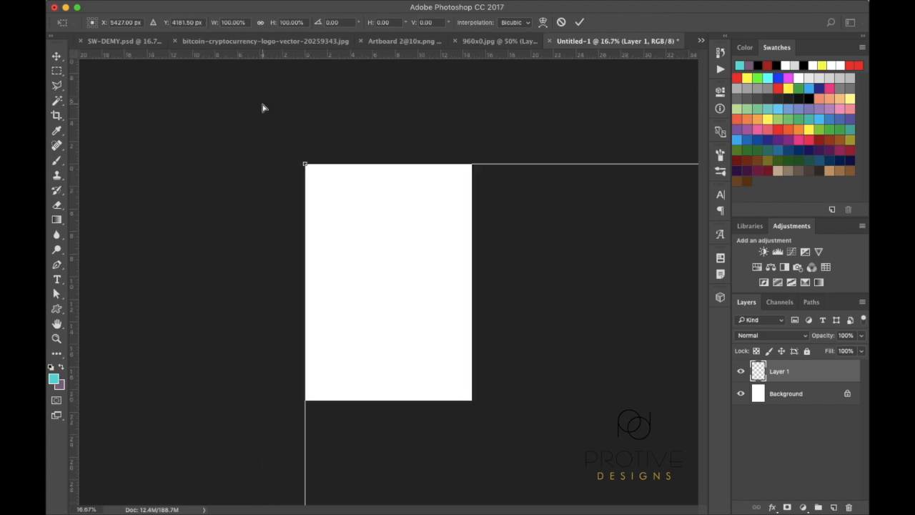
{"action": "key", "text": "super+minus"}
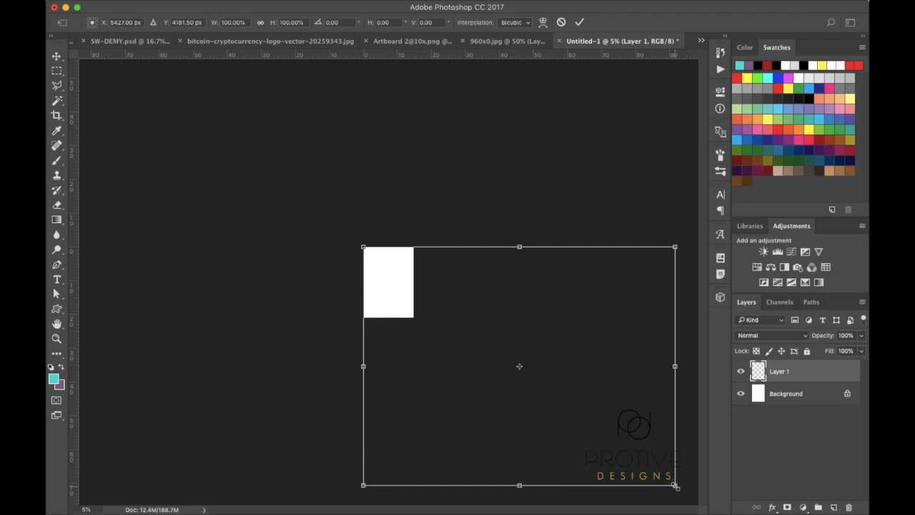
{"action": "left_click_drag", "start_coordinate": [675, 485], "coordinate": [386, 320]}
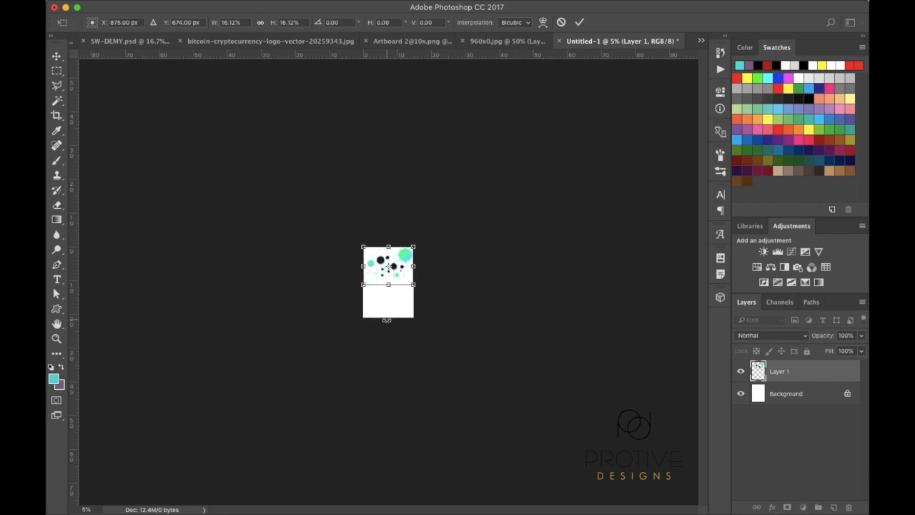
{"action": "key", "text": "super+equal"}
{"action": "key", "text": "super+equal"}
{"action": "key", "text": "super+equal"}
{"action": "key", "text": "super+equal"}
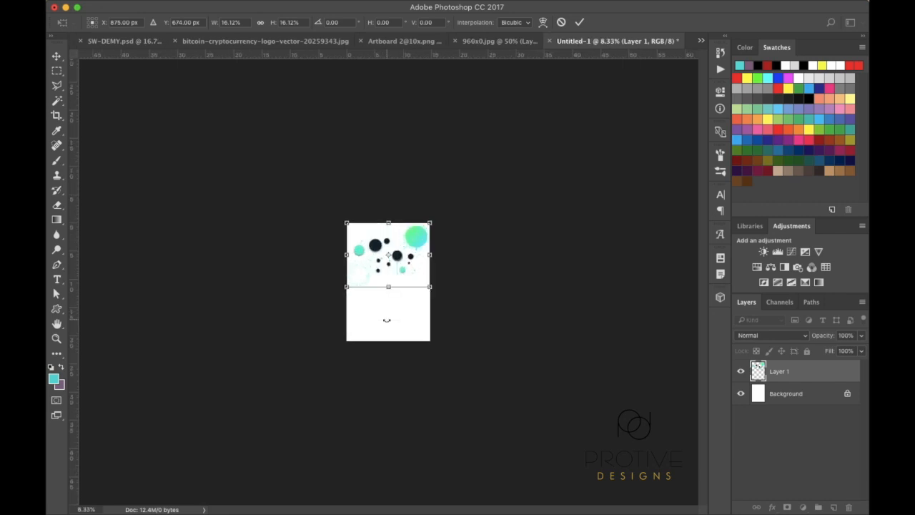
{"action": "key", "text": "super+equal"}
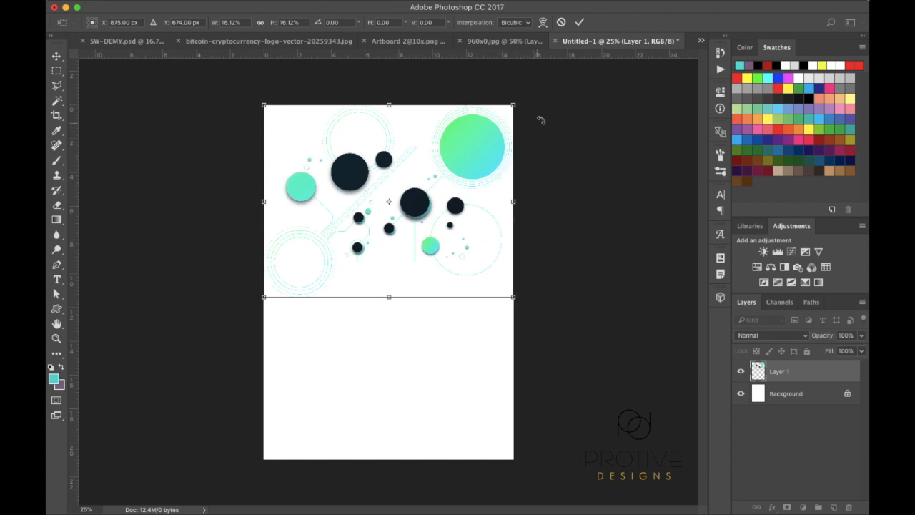
{"action": "left_click_drag", "start_coordinate": [548, 97], "coordinate": [454, 276]}
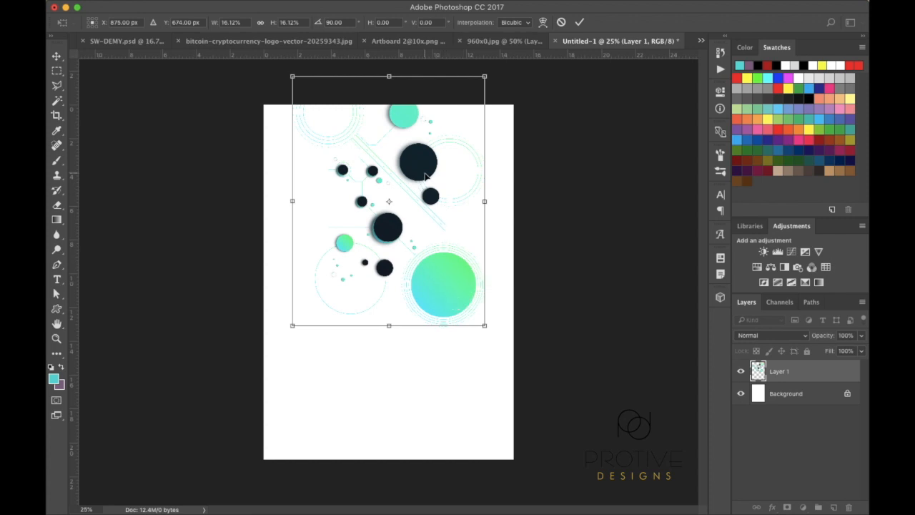
{"action": "left_click_drag", "start_coordinate": [425, 175], "coordinate": [481, 325]}
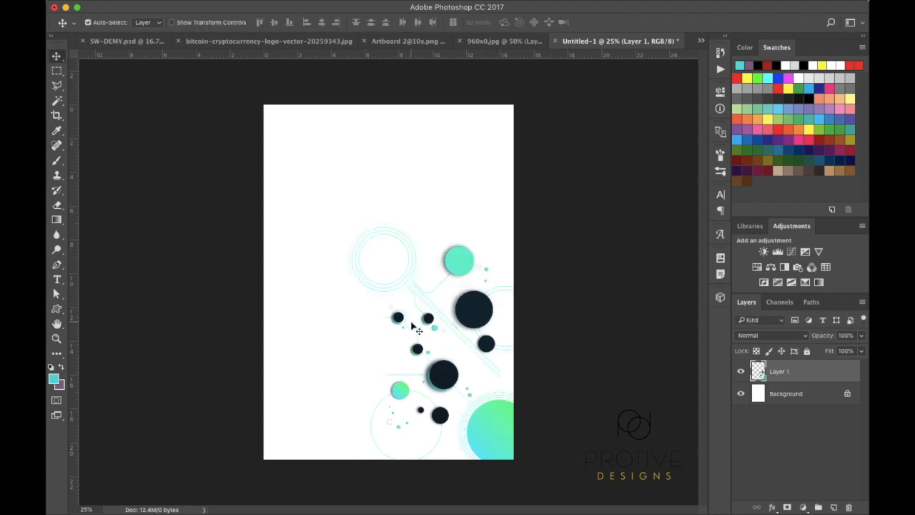
Enlarge the circle graphic slightly, commit it, and nudge it a little left
{"action": "key", "text": "super+t"}
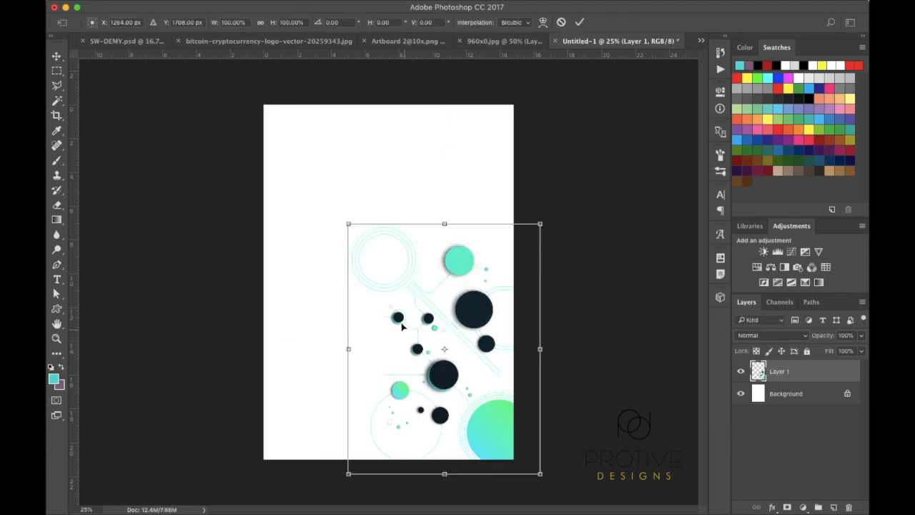
{"action": "left_click_drag", "start_coordinate": [348, 224], "coordinate": [329, 211]}
{"action": "key", "text": "Return"}
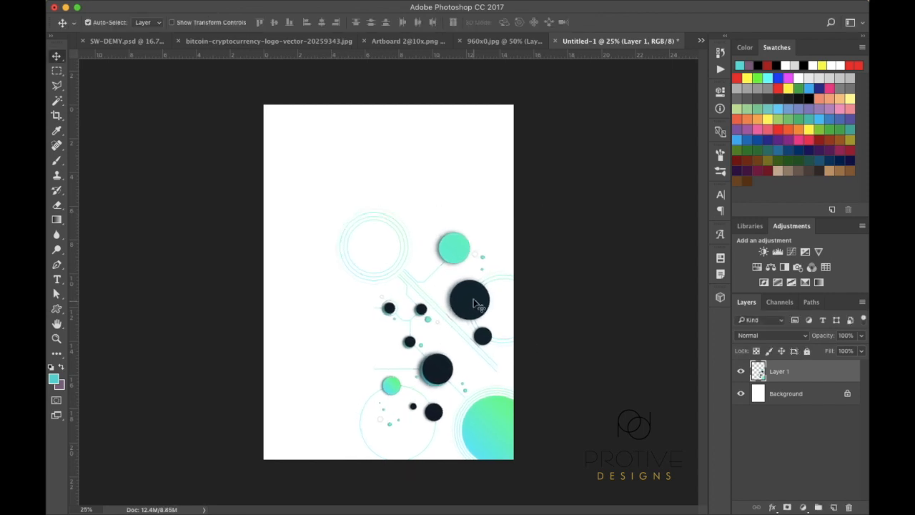
{"action": "mouse_move", "coordinate": [474, 302]}
{"action": "left_mouse_down"}
{"action": "mouse_move", "coordinate": [463, 300]}
{"action": "mouse_move", "coordinate": [467, 309]}
{"action": "left_mouse_up"}
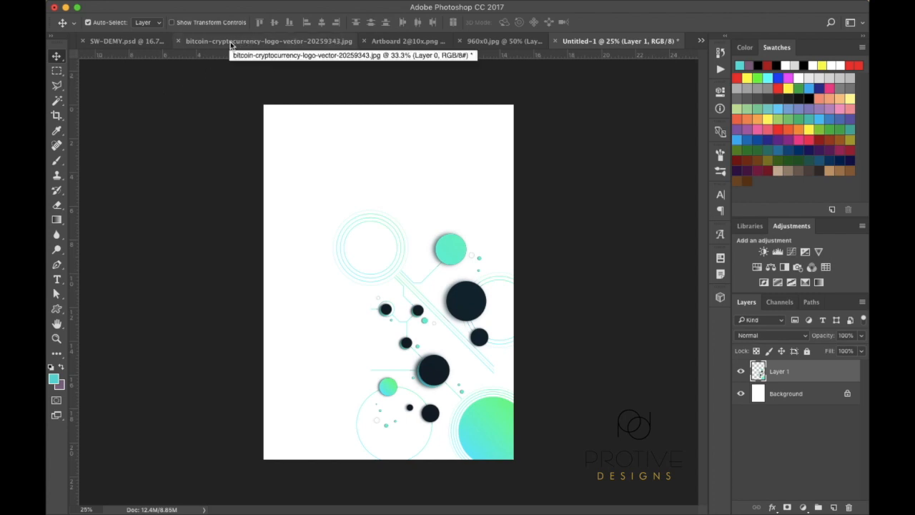
{"action": "left_click", "coordinate": [127, 41]}
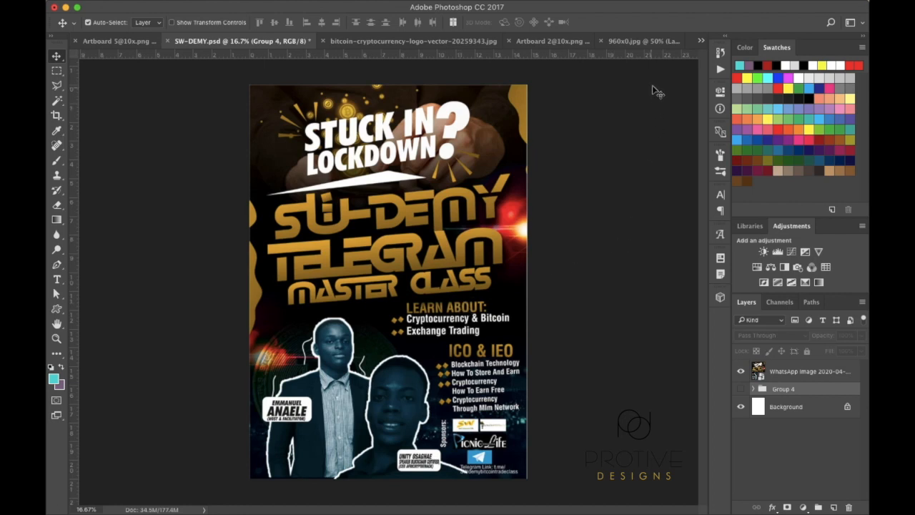
{"action": "left_click", "coordinate": [701, 41]}
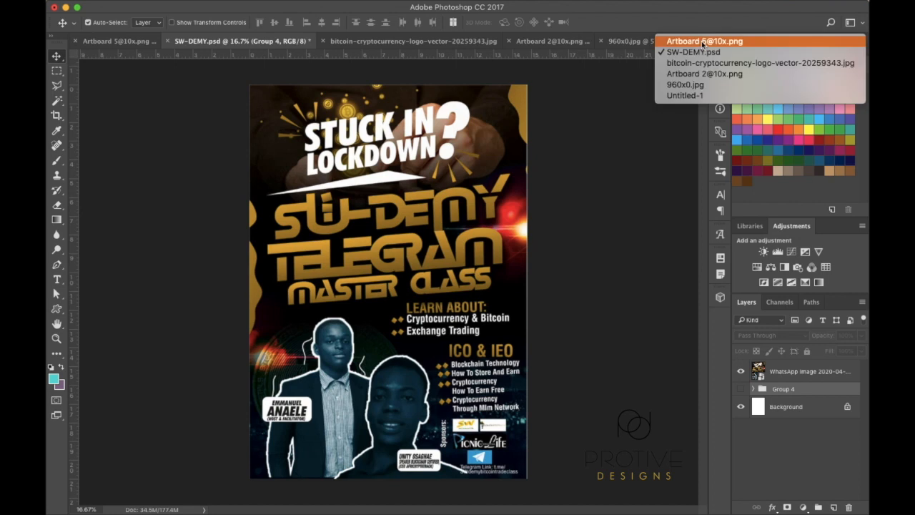
{"action": "left_click", "coordinate": [684, 96]}
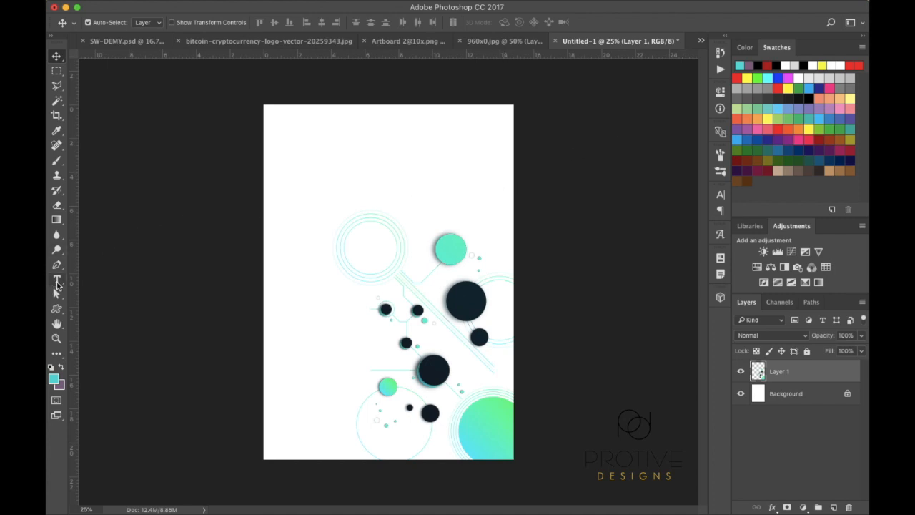
Add an upper-left text layer reading SW-Demy, BITCOIN, MASTERCLASS on three lines
{"action": "left_click", "coordinate": [57, 280]}
{"action": "left_click", "coordinate": [292, 185]}
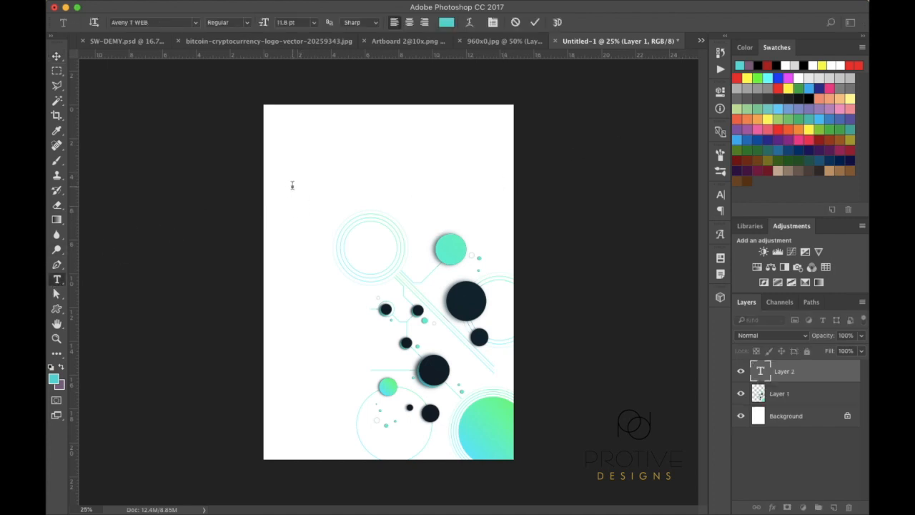
{"action": "type", "text": "SW"}
{"action": "type", "text": "-Demo"}
{"action": "type", "text": "COIN"}
{"action": "type", "text": "TLERS AND"}
{"action": "left_click", "coordinate": [58, 57]}
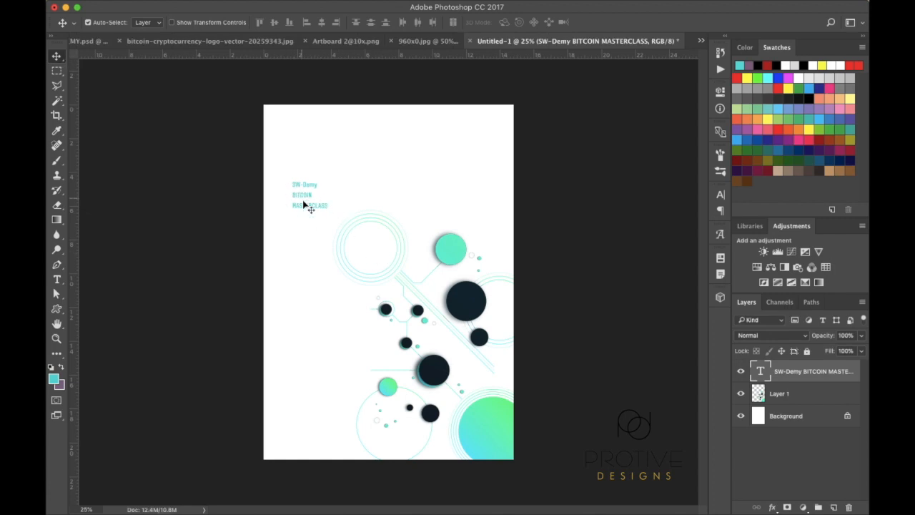
Make the title text 48 pt
{"action": "left_click", "coordinate": [57, 280]}
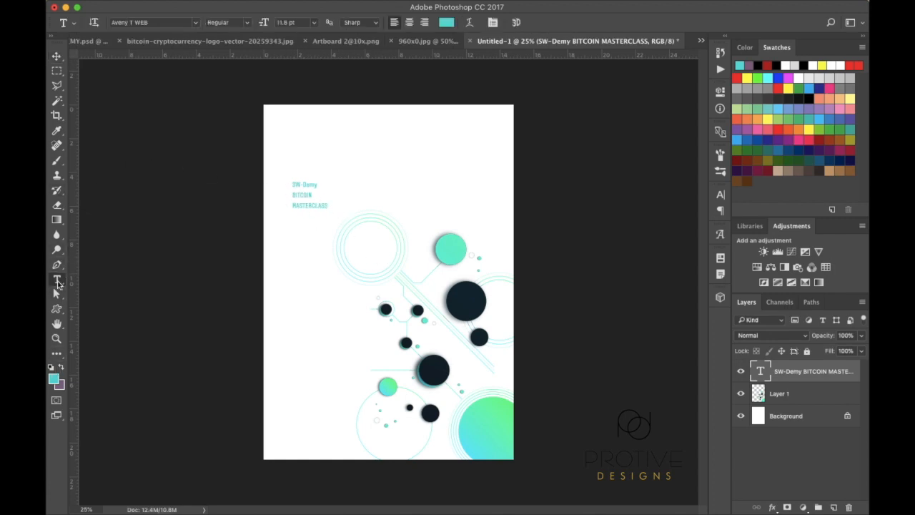
{"action": "left_click", "coordinate": [316, 23]}
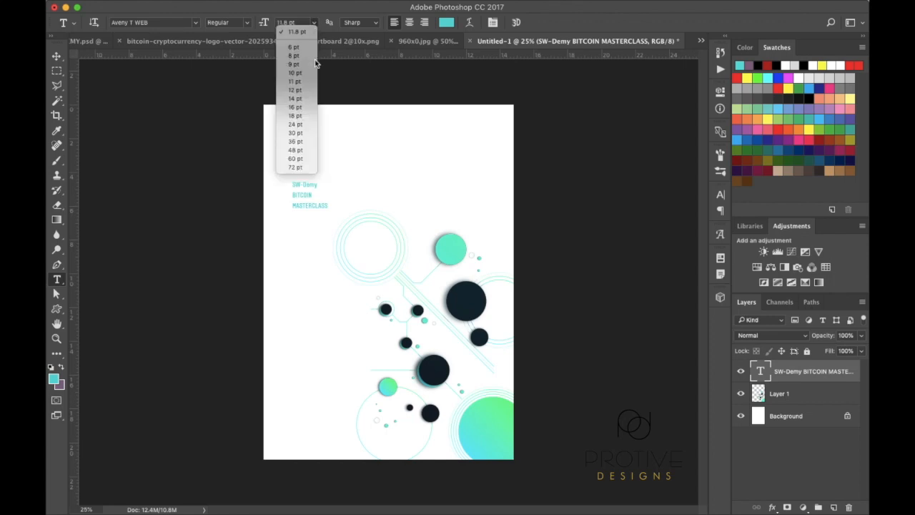
{"action": "left_click", "coordinate": [298, 151]}
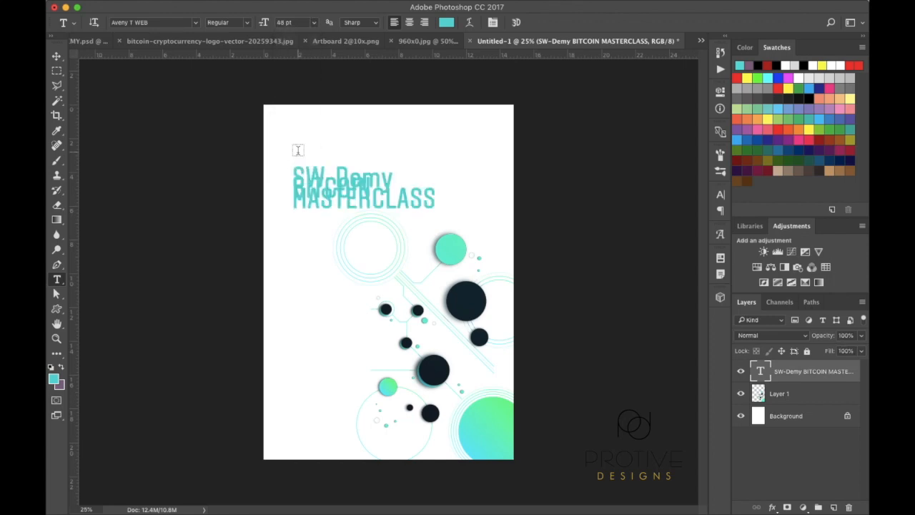
{"action": "left_click", "coordinate": [57, 56]}
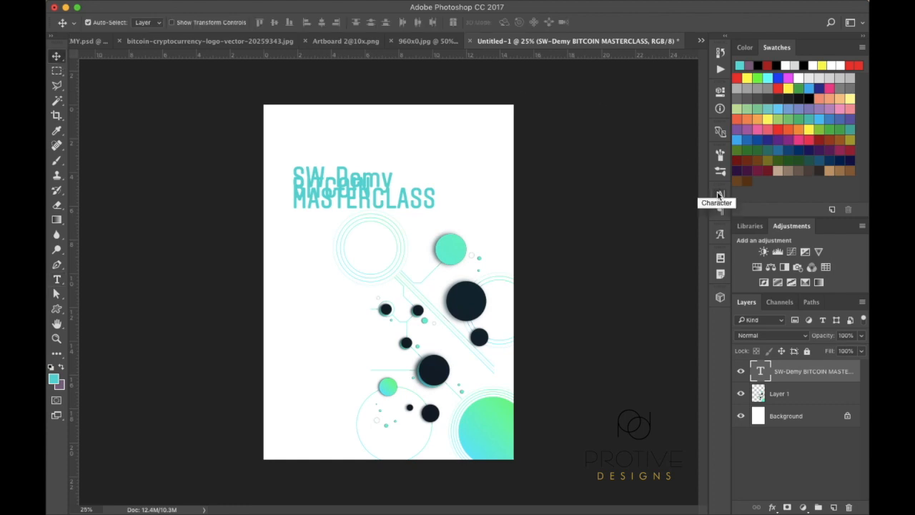
Change the title font to Kabel Ult BT
{"action": "left_click", "coordinate": [720, 195]}
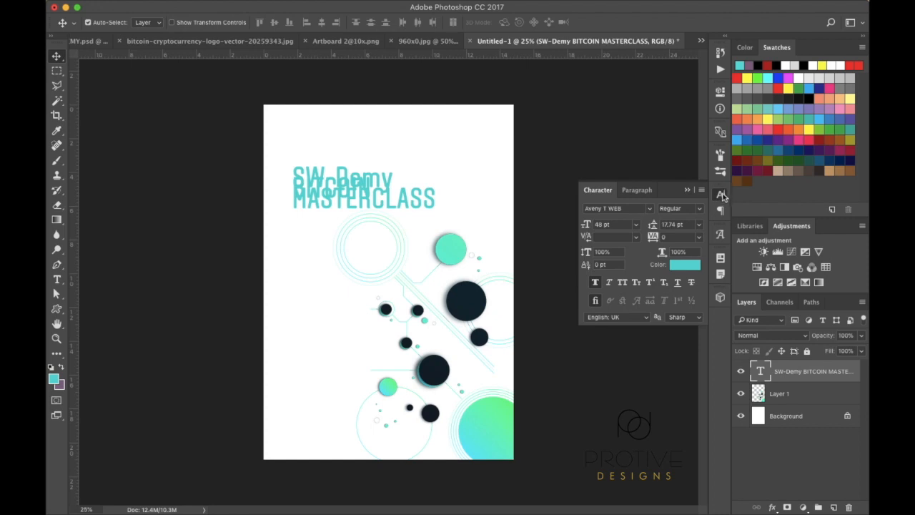
{"action": "left_click", "coordinate": [721, 194]}
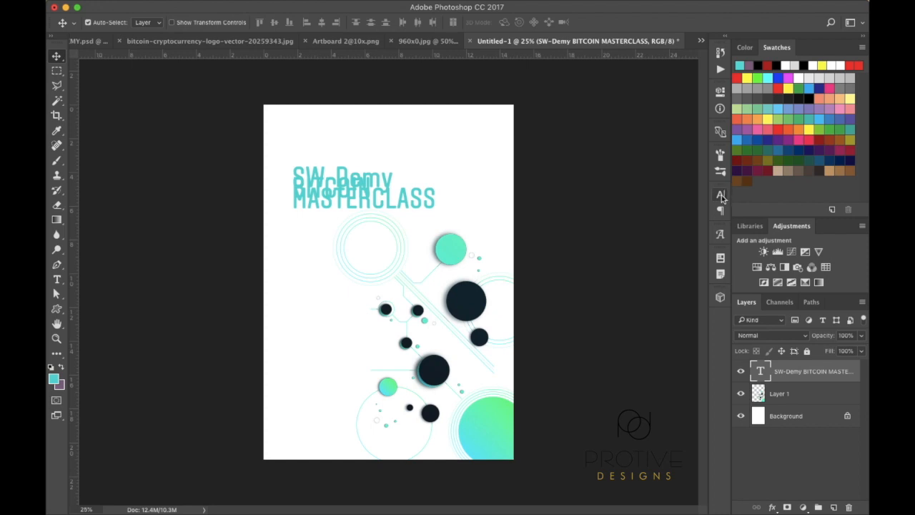
{"action": "left_click", "coordinate": [57, 279]}
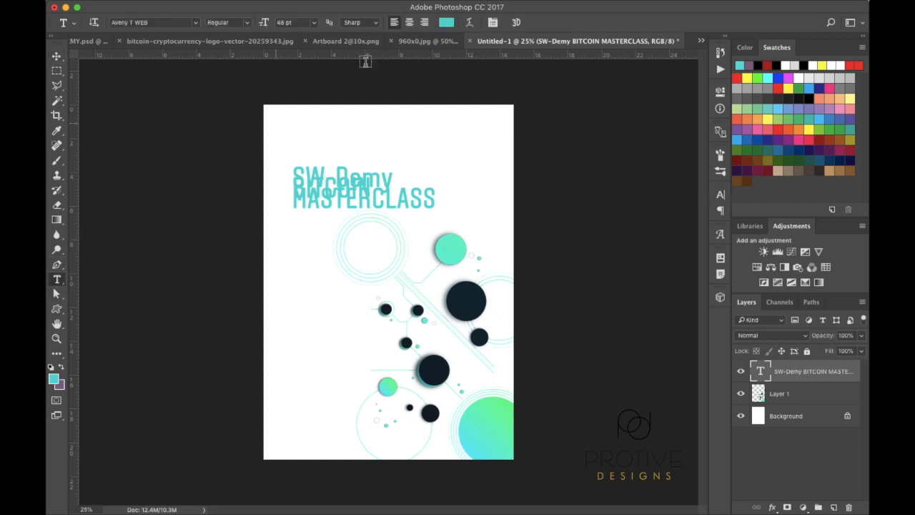
{"action": "left_click", "coordinate": [492, 24]}
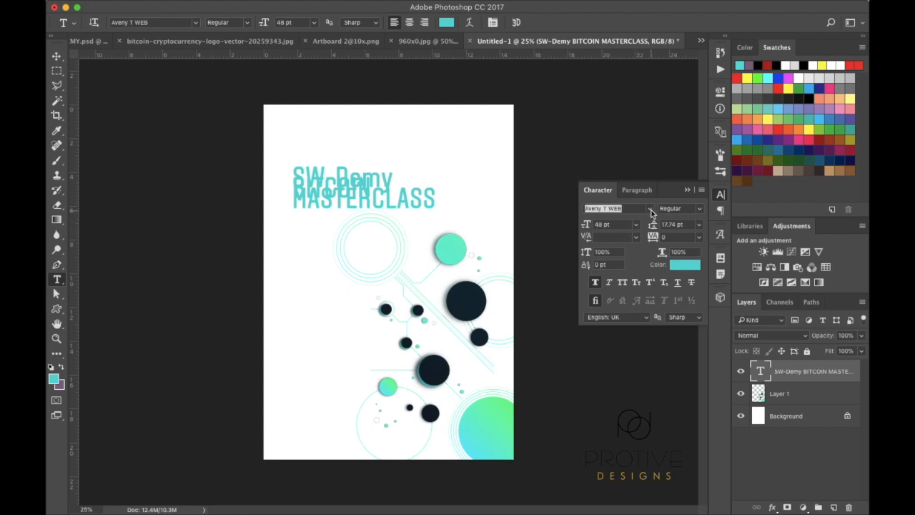
{"action": "left_click", "coordinate": [650, 209]}
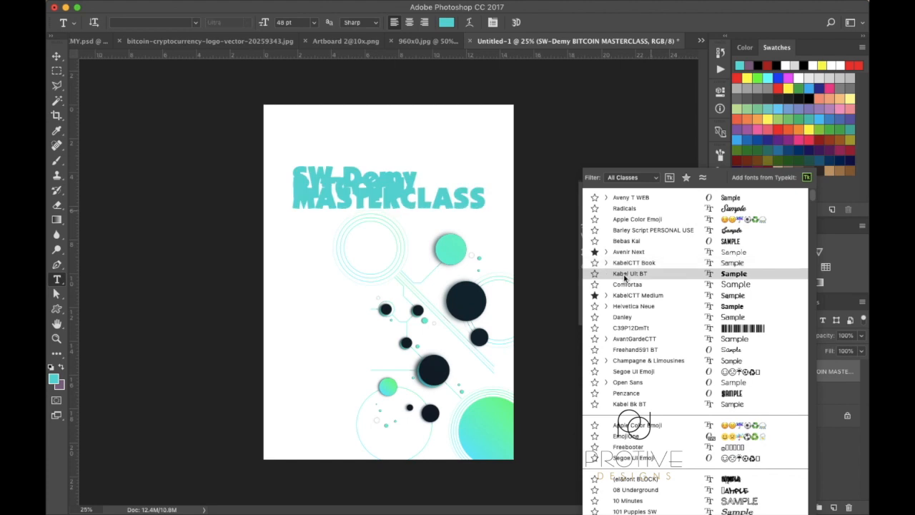
{"action": "left_click", "coordinate": [625, 276]}
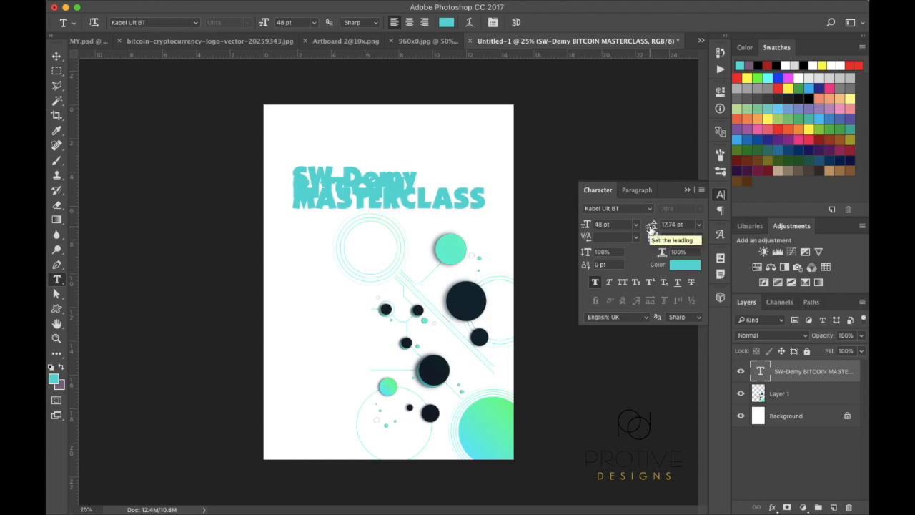
Set the title leading to 46 pt, then select the SW-Demy line
{"action": "left_click", "coordinate": [700, 224]}
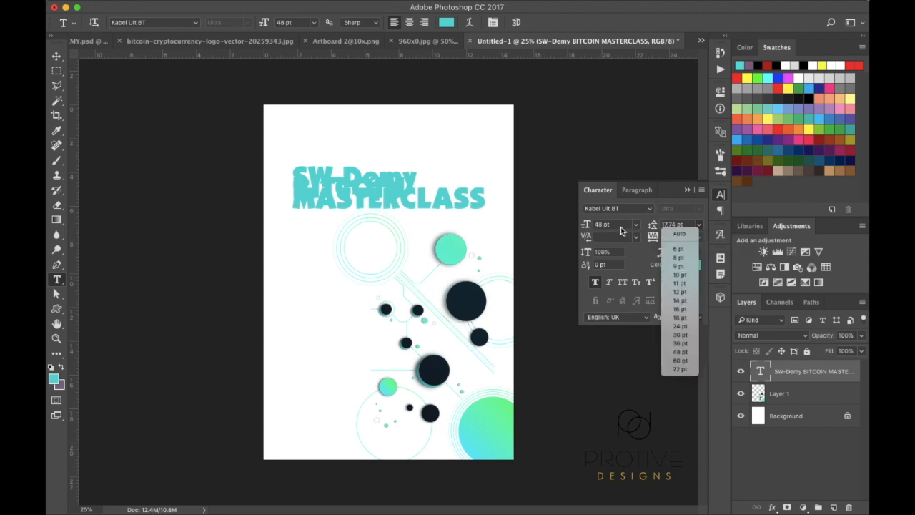
{"action": "left_click", "coordinate": [680, 353]}
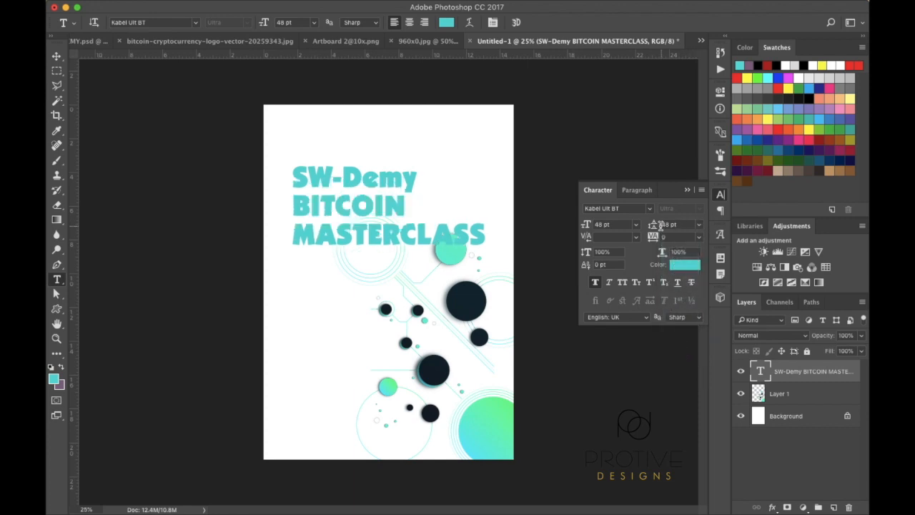
{"action": "left_click", "coordinate": [655, 226]}
{"action": "left_click", "coordinate": [652, 226]}
{"action": "left_click_drag", "start_coordinate": [652, 226], "coordinate": [651, 226]}
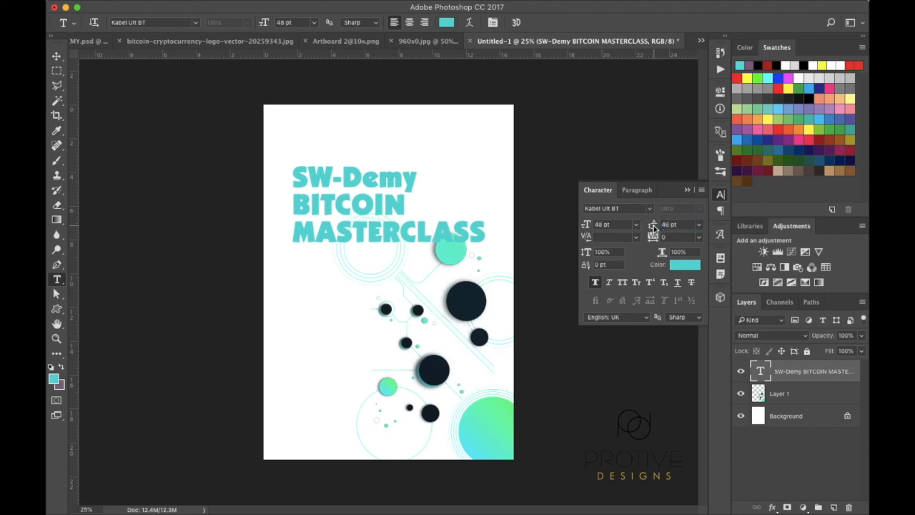
{"action": "left_click", "coordinate": [418, 178]}
{"action": "left_click_drag", "start_coordinate": [418, 177], "coordinate": [439, 184]}
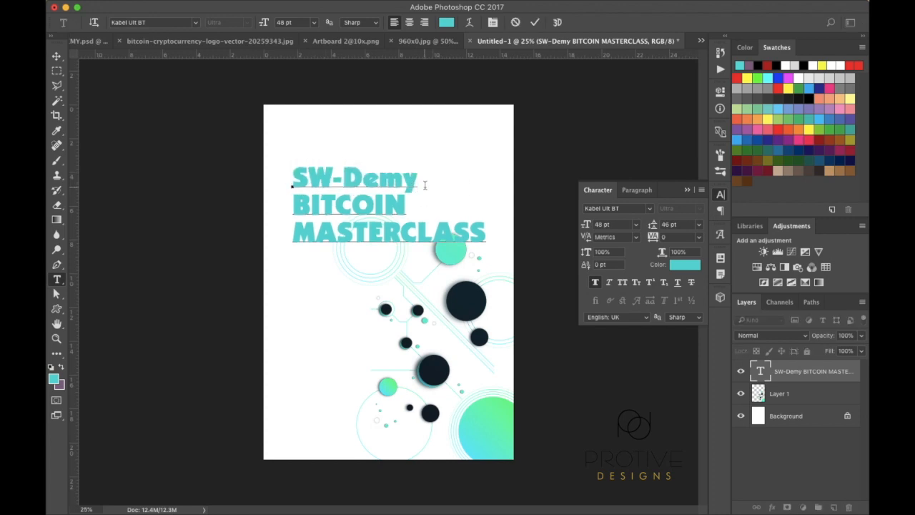
Color the whole title black (#000000), then reselect the SW-Demy line
{"action": "key", "text": "ctrl+a"}
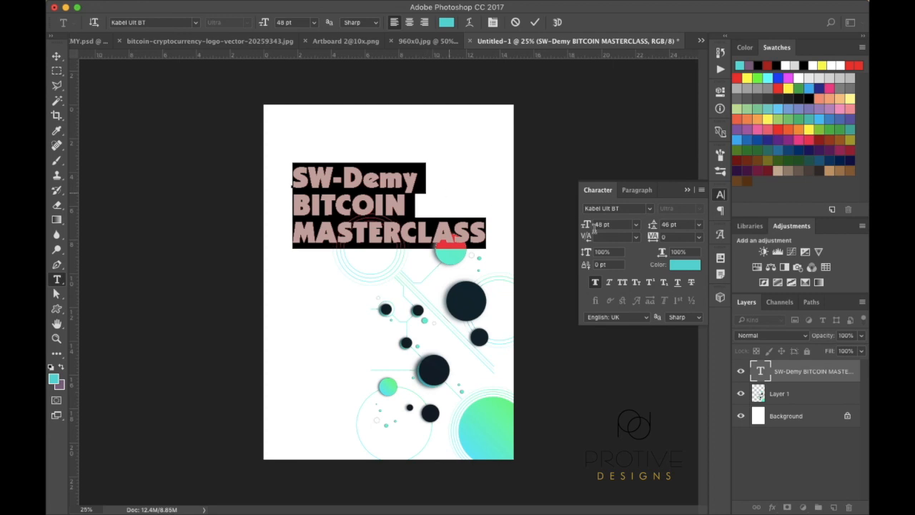
{"action": "left_click", "coordinate": [683, 265]}
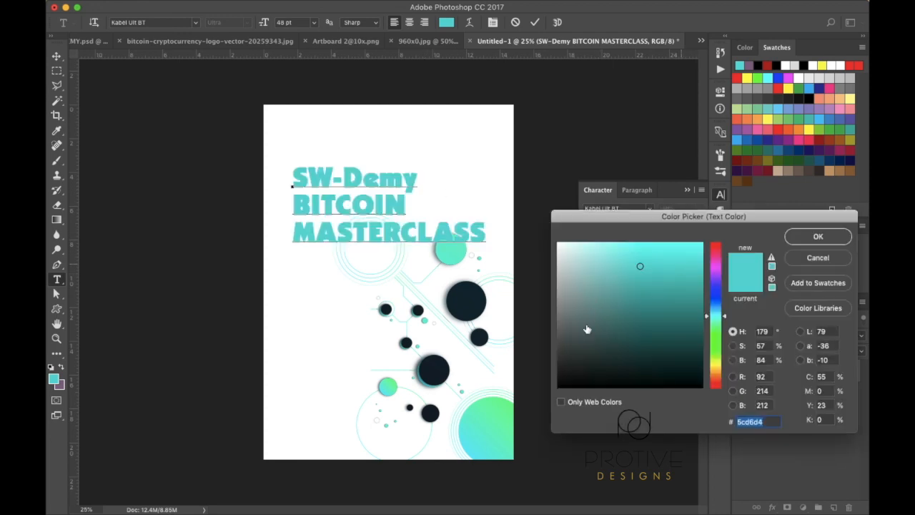
{"action": "left_click", "coordinate": [581, 351]}
{"action": "mouse_move", "coordinate": [581, 351]}
{"action": "left_mouse_down"}
{"action": "mouse_move", "coordinate": [537, 415]}
{"action": "mouse_move", "coordinate": [543, 408]}
{"action": "left_mouse_up"}
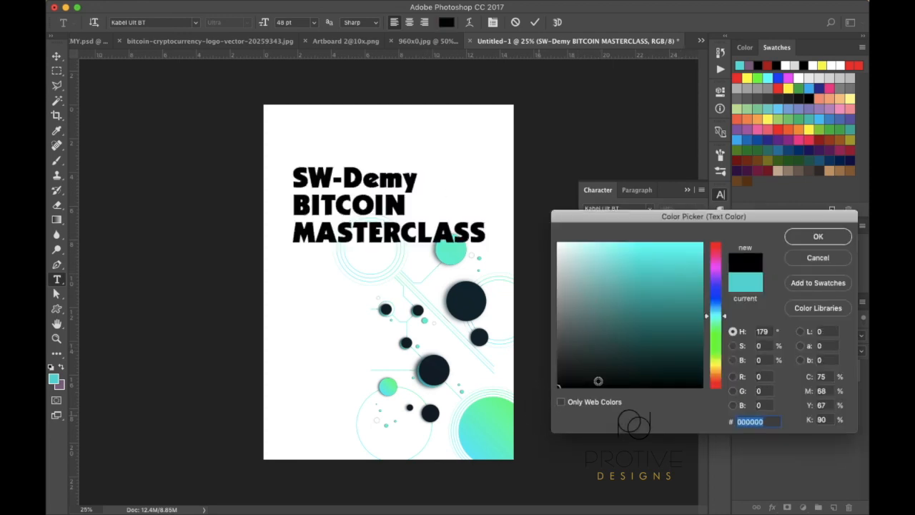
{"action": "left_click", "coordinate": [819, 236]}
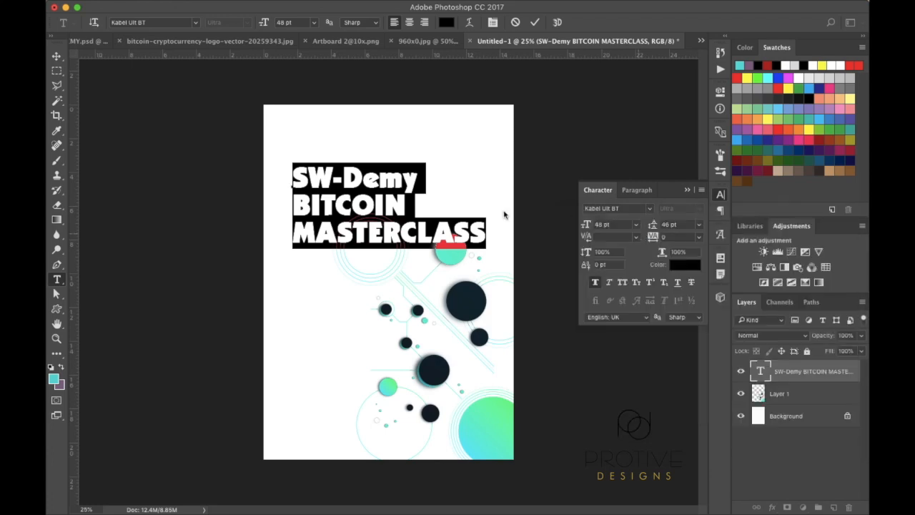
{"action": "left_click", "coordinate": [413, 179]}
{"action": "left_click_drag", "start_coordinate": [413, 179], "coordinate": [291, 176]}
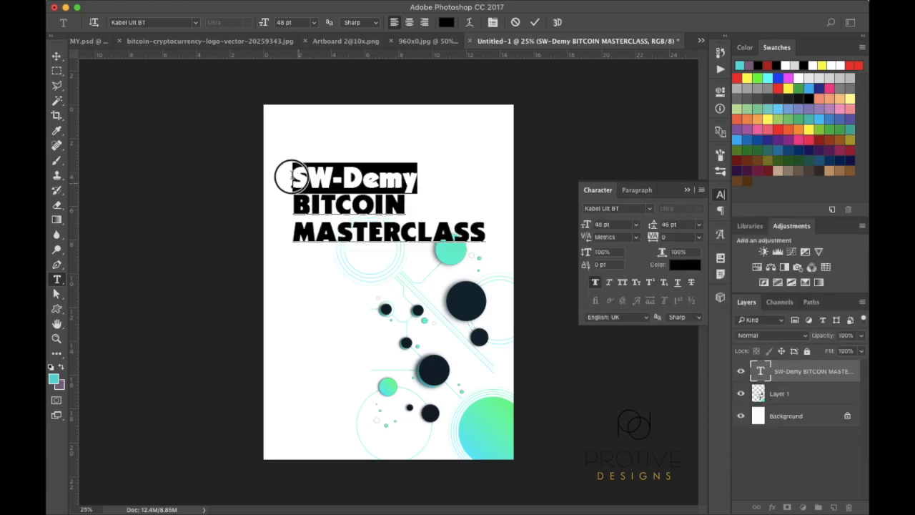
{"action": "left_click", "coordinate": [651, 207]}
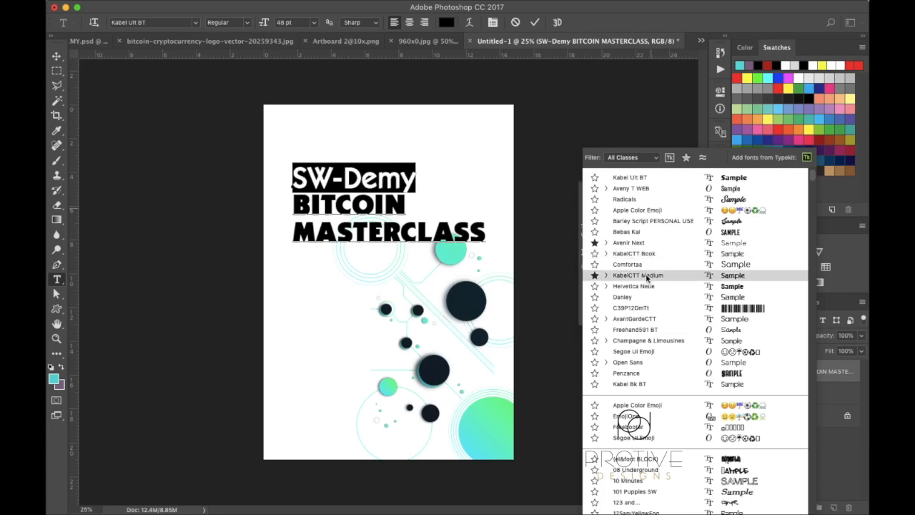
Set SW-Demy in KabelCTT Medium and keep MASTERCLASS in Kabel Ult BT with tighter leading
{"action": "left_click", "coordinate": [647, 277]}
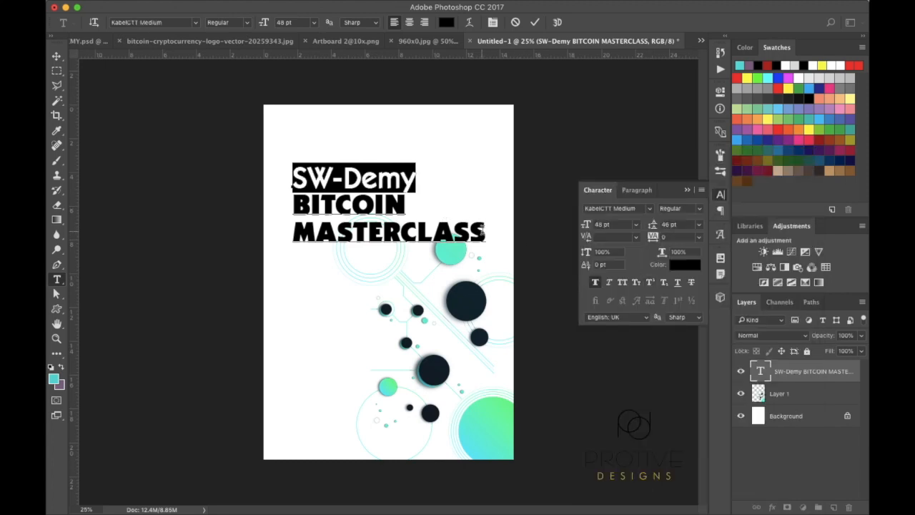
{"action": "left_click_drag", "start_coordinate": [485, 233], "coordinate": [299, 239]}
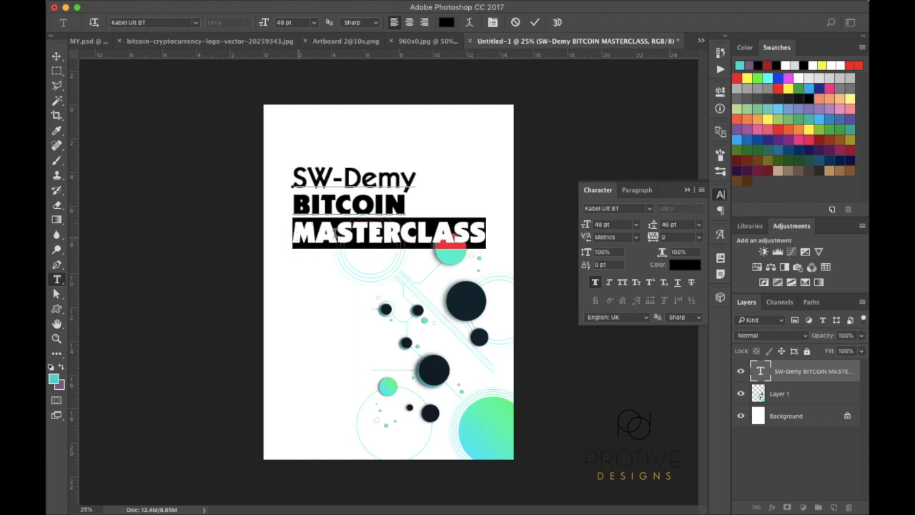
{"action": "left_click", "coordinate": [650, 207]}
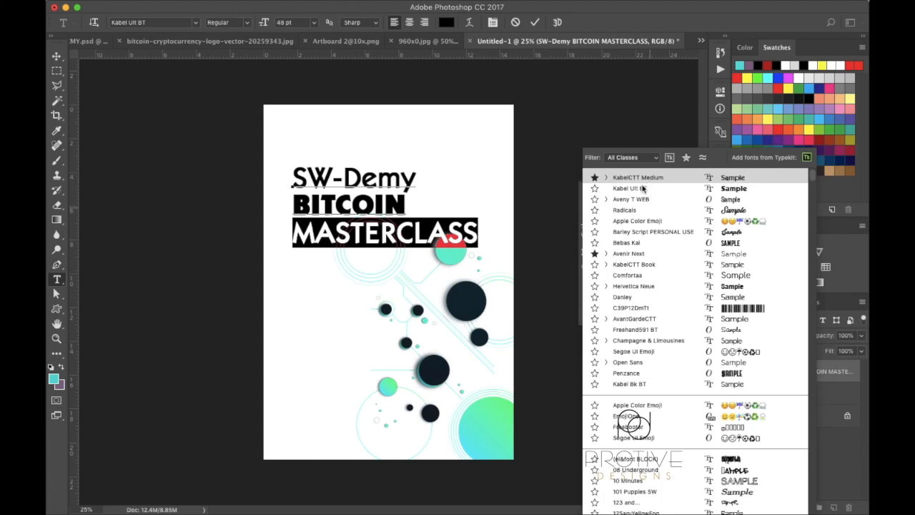
{"action": "left_click", "coordinate": [643, 191]}
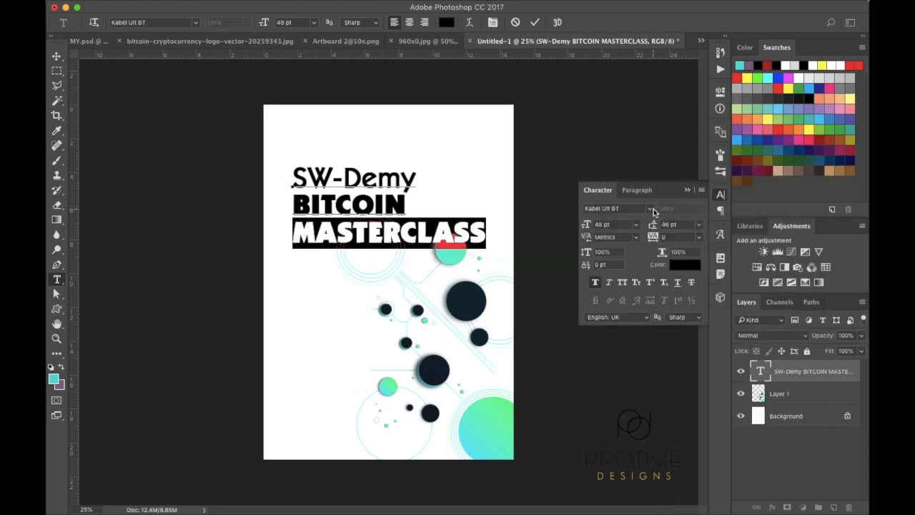
{"action": "left_click_drag", "start_coordinate": [652, 227], "coordinate": [652, 228]}
{"action": "left_click_drag", "start_coordinate": [585, 225], "coordinate": [577, 226]}
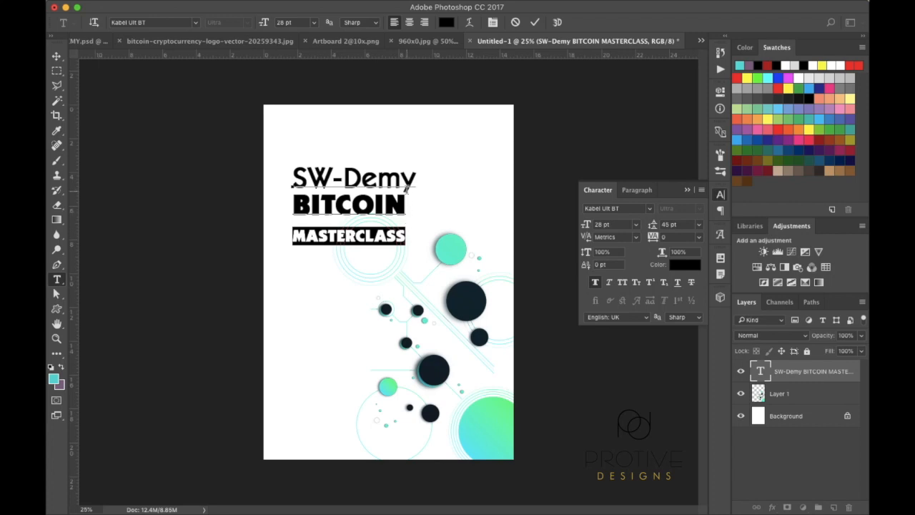
Shrink SW-Demy slightly and make MASTERCLASS 28 pt with 38 pt leading
{"action": "left_click_drag", "start_coordinate": [414, 179], "coordinate": [297, 182]}
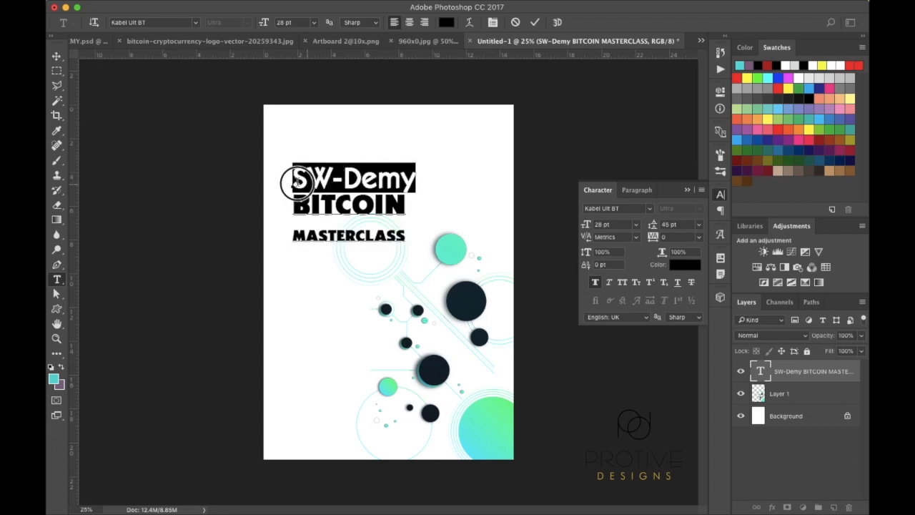
{"action": "left_click_drag", "start_coordinate": [588, 226], "coordinate": [585, 226]}
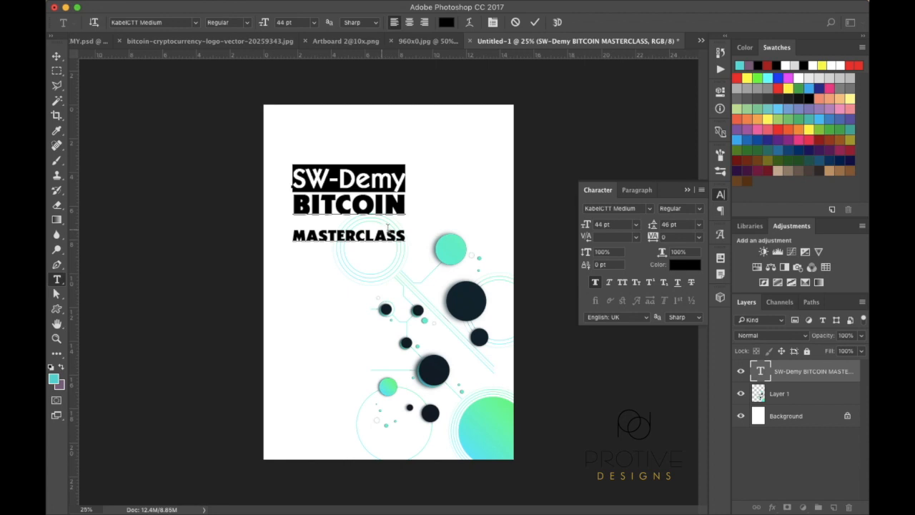
{"action": "left_click_drag", "start_coordinate": [405, 236], "coordinate": [292, 238]}
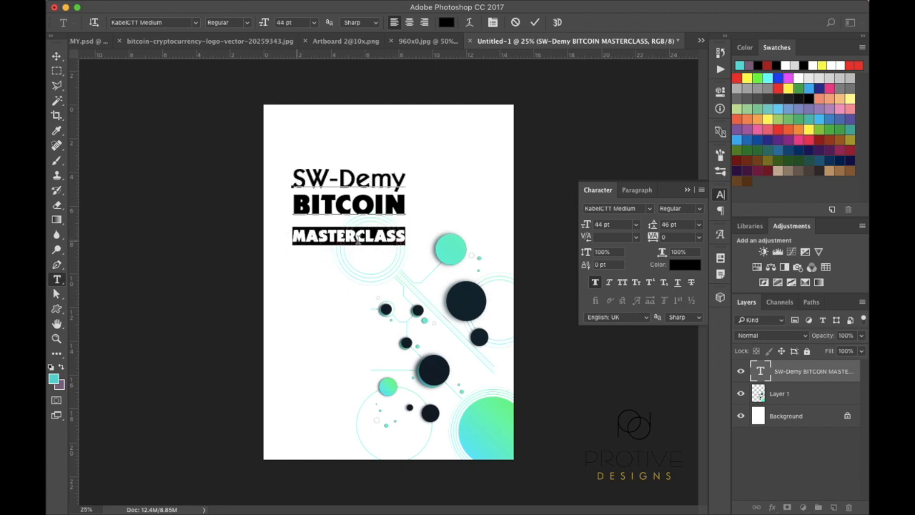
{"action": "mouse_move", "coordinate": [586, 226]}
{"action": "left_mouse_down"}
{"action": "mouse_move", "coordinate": [663, 224]}
{"action": "mouse_move", "coordinate": [585, 226]}
{"action": "left_mouse_up"}
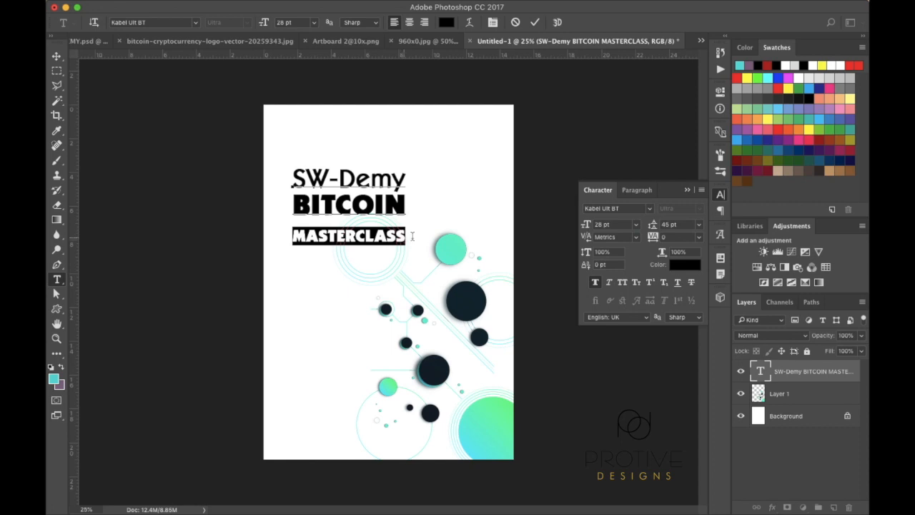
{"action": "left_click_drag", "start_coordinate": [653, 225], "coordinate": [652, 226]}
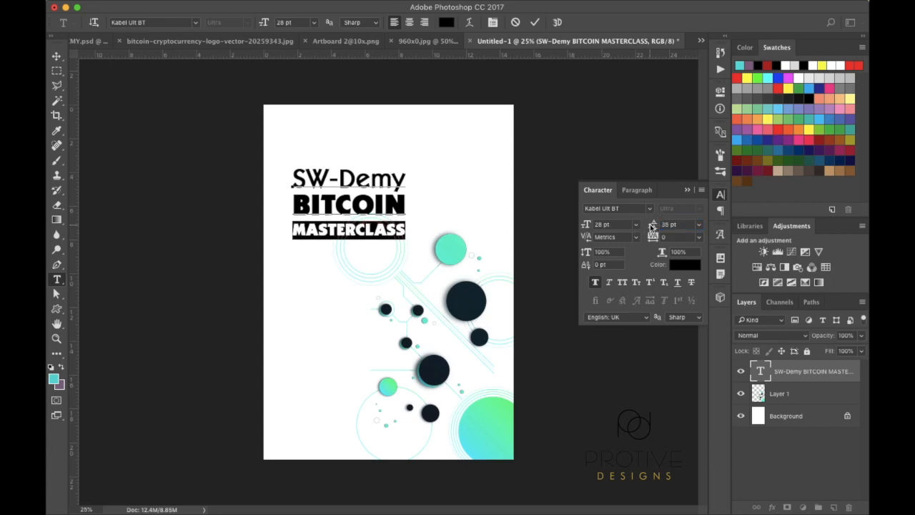
Move the committed title block slightly lower, just above the circles artwork
{"action": "left_click", "coordinate": [57, 57]}
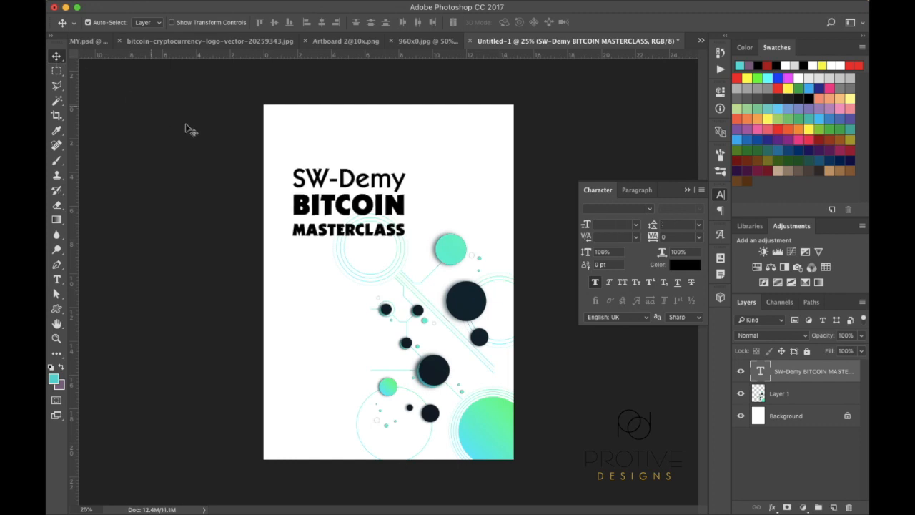
{"action": "left_click_drag", "start_coordinate": [344, 216], "coordinate": [342, 230]}
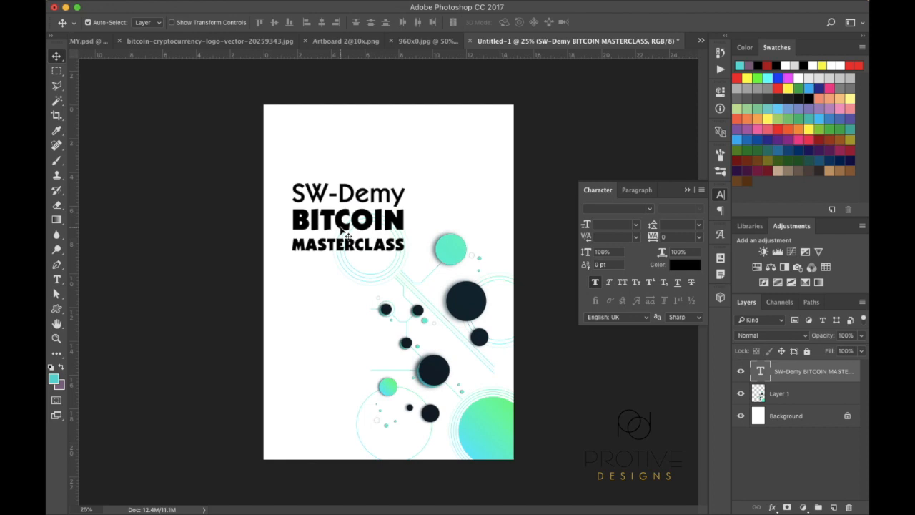
{"action": "key", "text": "super+equal"}
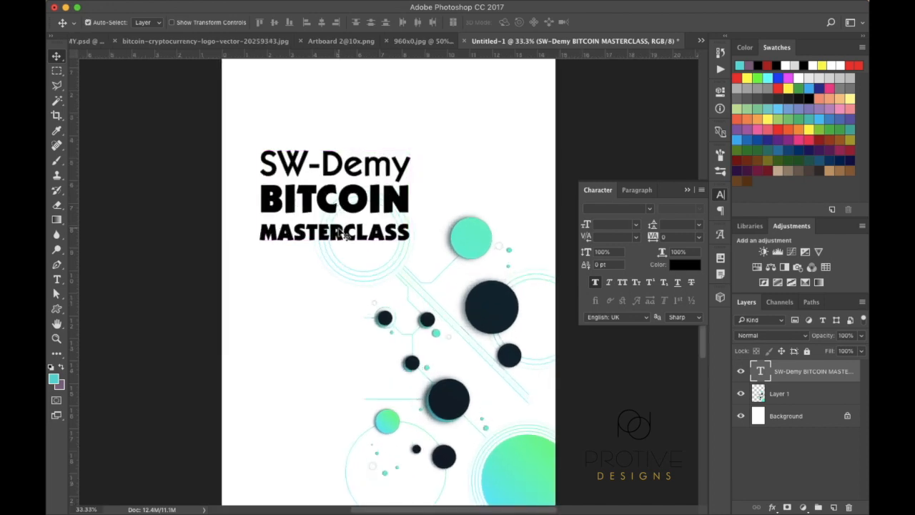
{"action": "left_click_drag", "start_coordinate": [357, 200], "coordinate": [361, 184]}
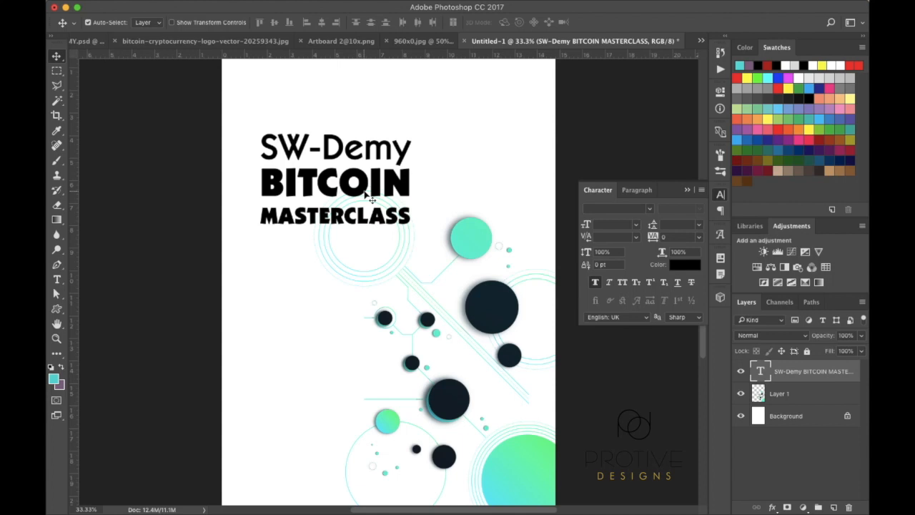
{"action": "key", "text": "super+minus"}
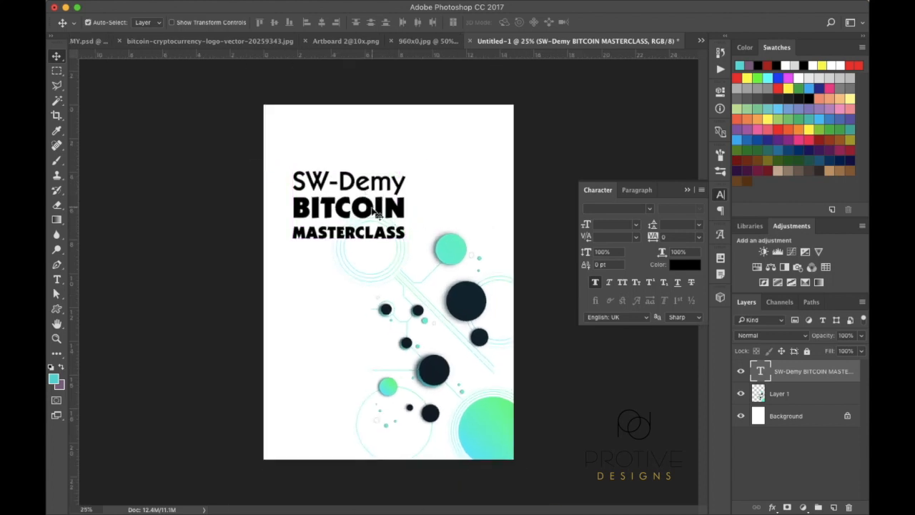
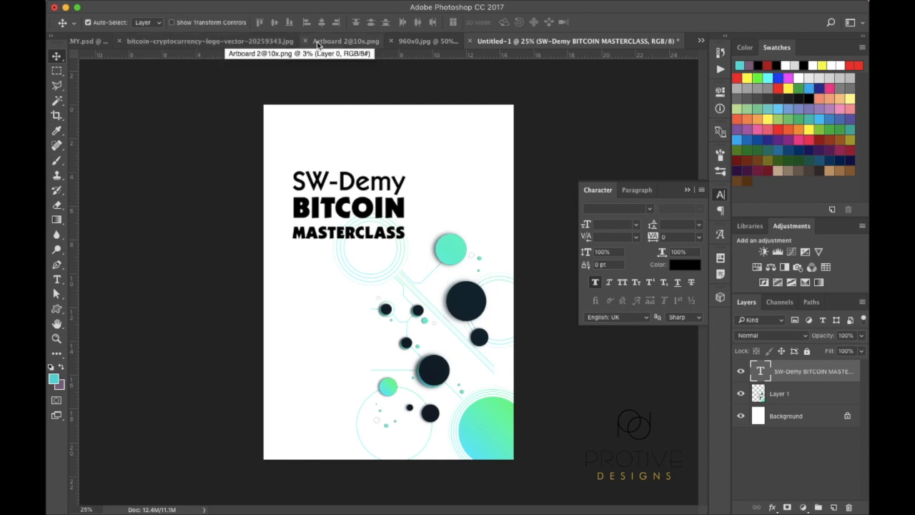
In SW-DEMY.psd, duplicate the WhatsApp Image poster layer and rasterize the copy
{"action": "left_click", "coordinate": [89, 42]}
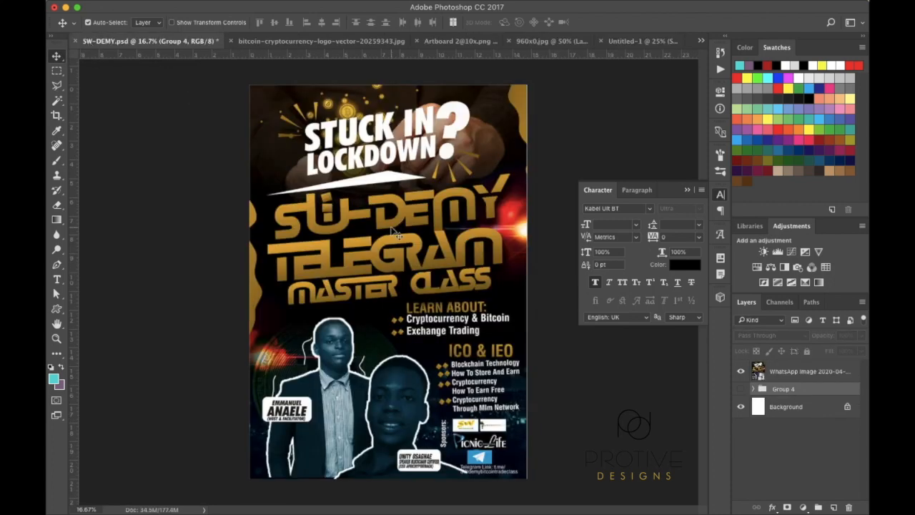
{"action": "left_click", "coordinate": [784, 372]}
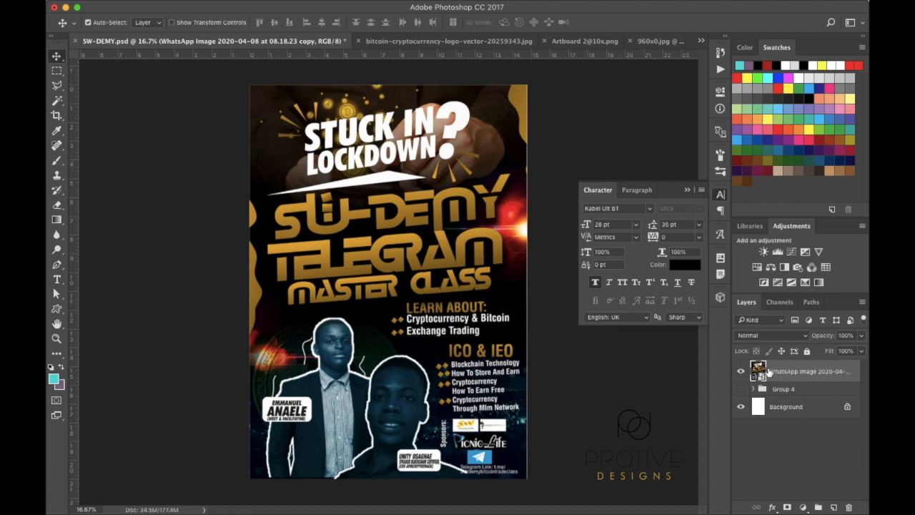
{"action": "left_click_drag", "start_coordinate": [794, 372], "coordinate": [834, 505]}
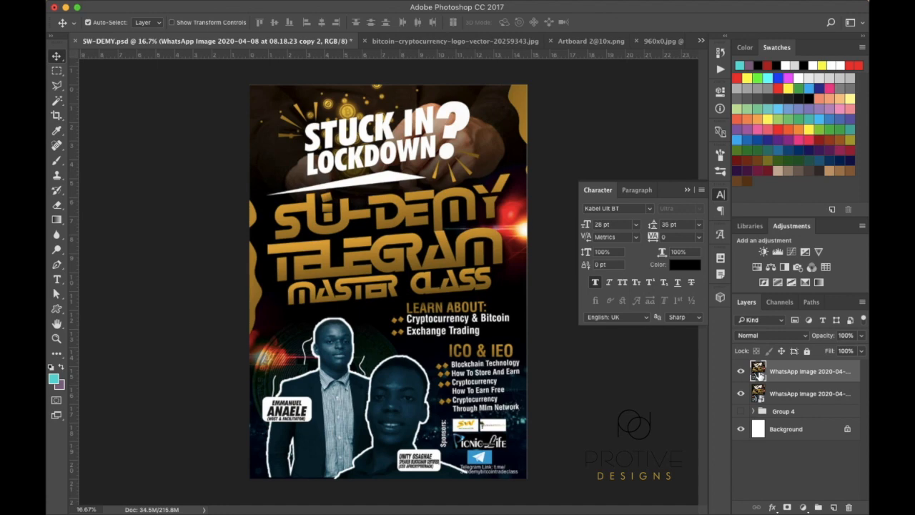
{"action": "right_click", "coordinate": [758, 373]}
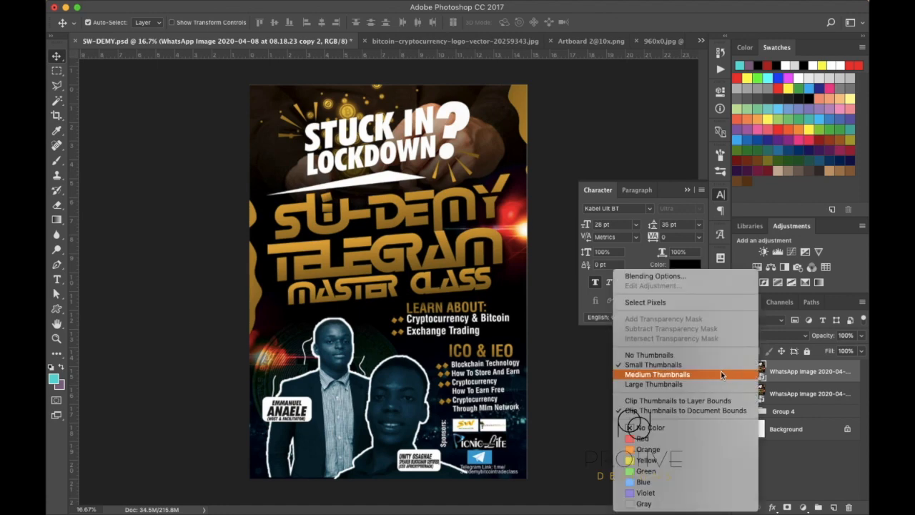
{"action": "right_click", "coordinate": [801, 374]}
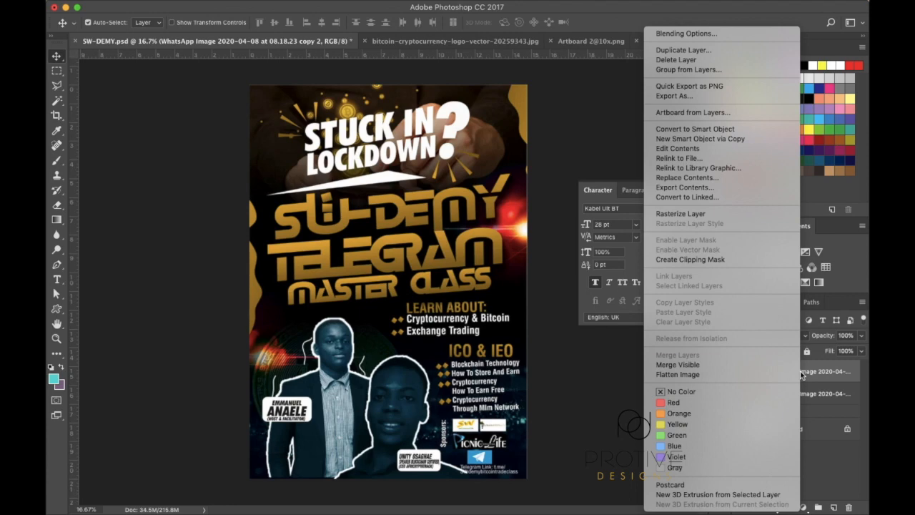
{"action": "left_click", "coordinate": [679, 214]}
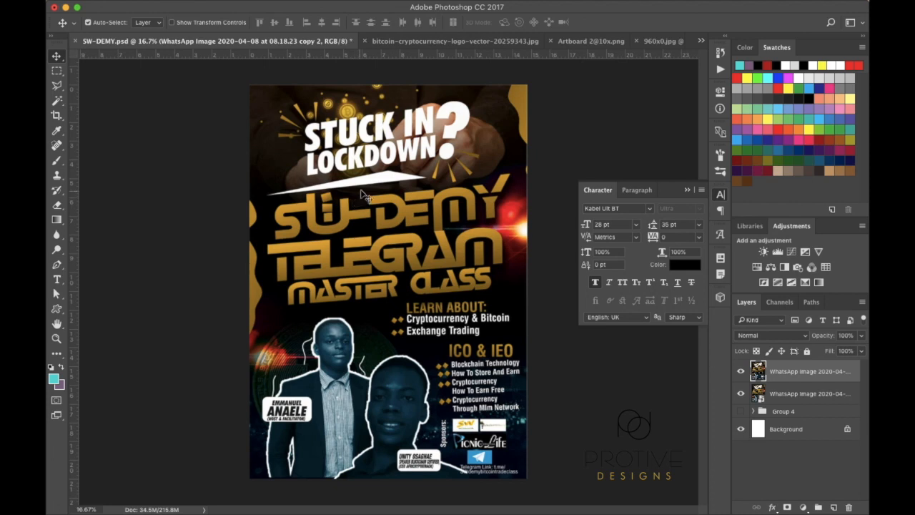
Load the rasterized copy's pixels as a selection and return to Untitled-1
{"action": "left_click", "coordinate": [758, 371], "text": "super"}
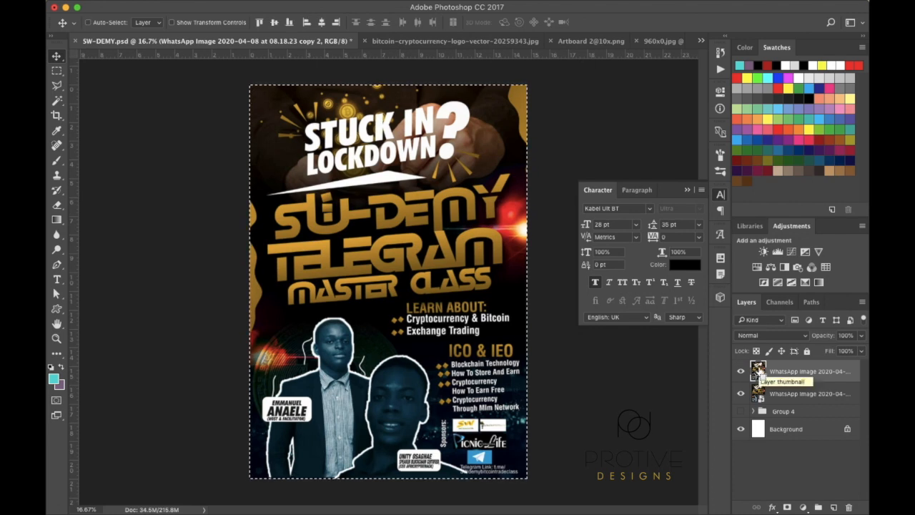
{"action": "left_click", "coordinate": [702, 41]}
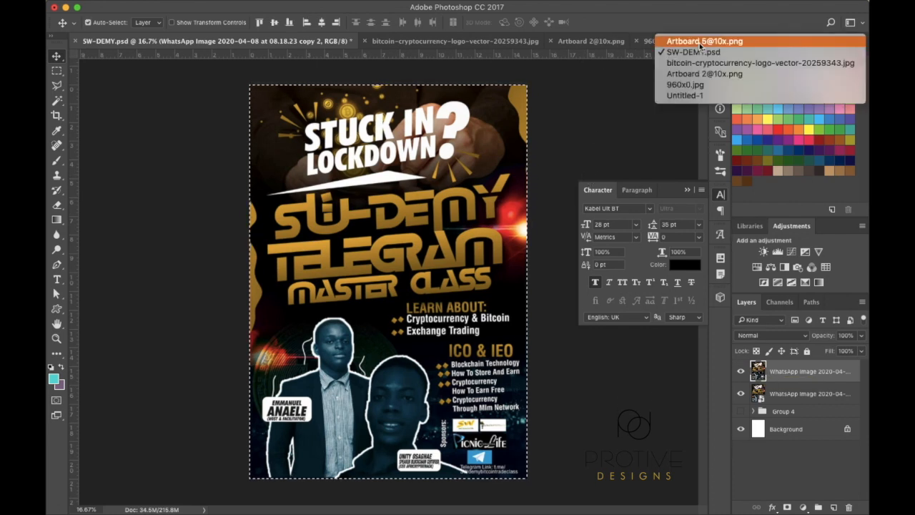
{"action": "left_click", "coordinate": [688, 96]}
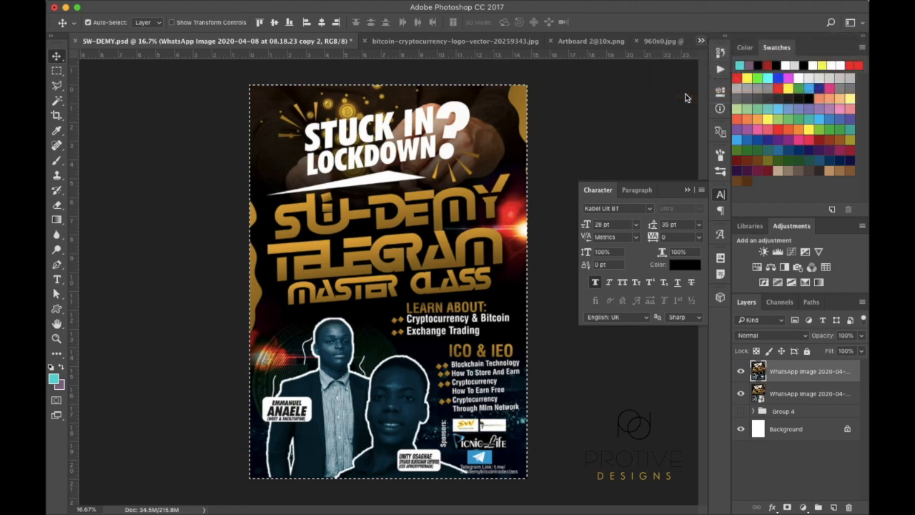
Paste the poster into Untitled-1, shrink it, drop opacity to about 57%, and shift it up-left
{"action": "key", "text": "super+v"}
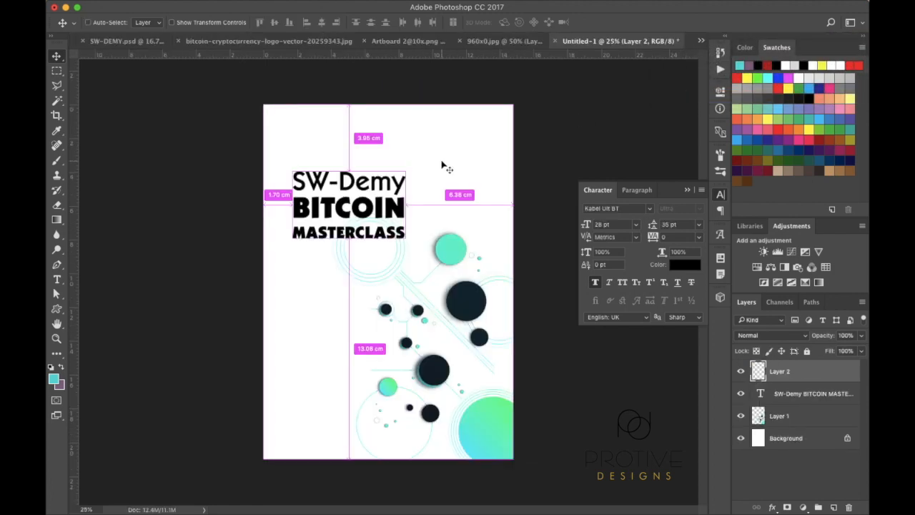
{"action": "key", "text": "super+t"}
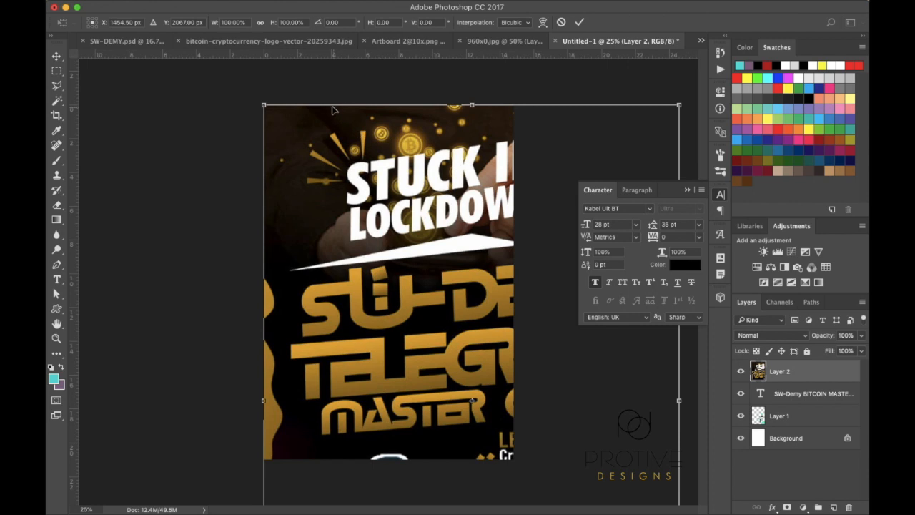
{"action": "key", "text": "super+minus"}
{"action": "key", "text": "super+minus"}
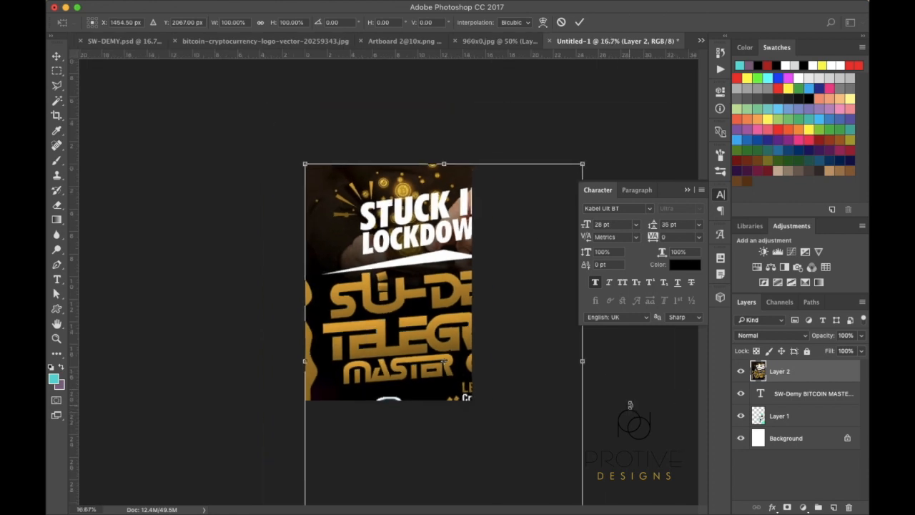
{"action": "left_click_drag", "start_coordinate": [535, 491], "coordinate": [450, 371]}
{"action": "key", "text": "Return"}
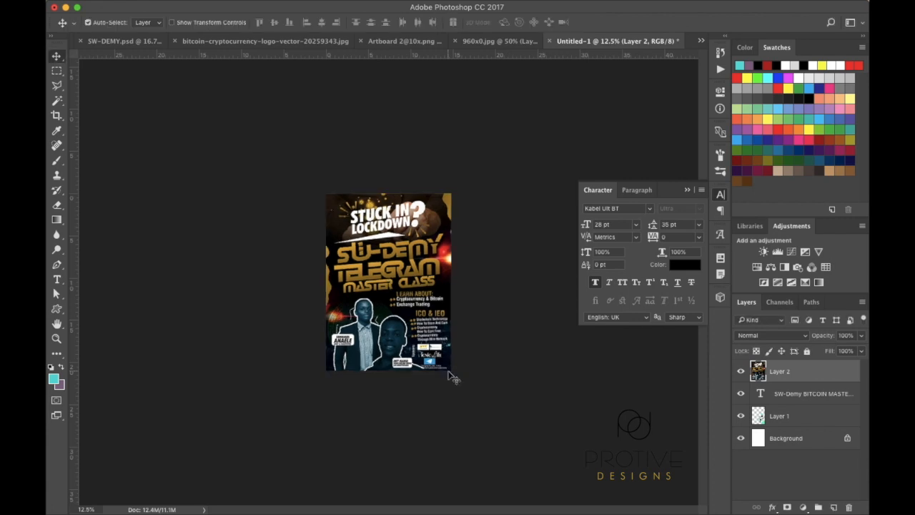
{"action": "key", "text": "super+plus"}
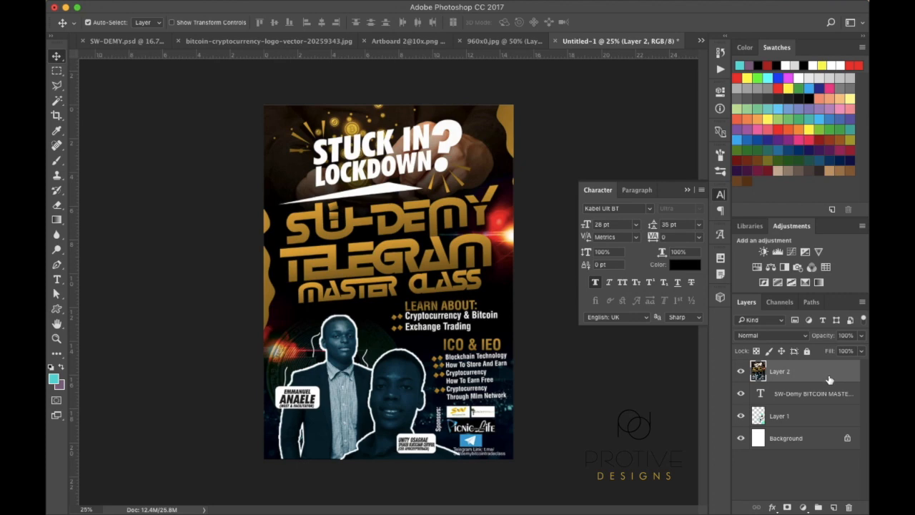
{"action": "left_click_drag", "start_coordinate": [823, 334], "coordinate": [805, 342]}
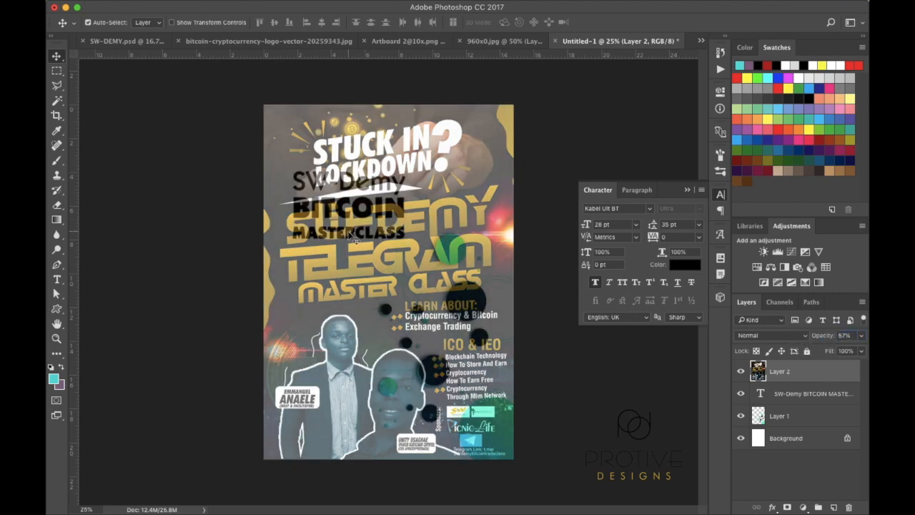
{"action": "left_click_drag", "start_coordinate": [442, 209], "coordinate": [453, 78]}
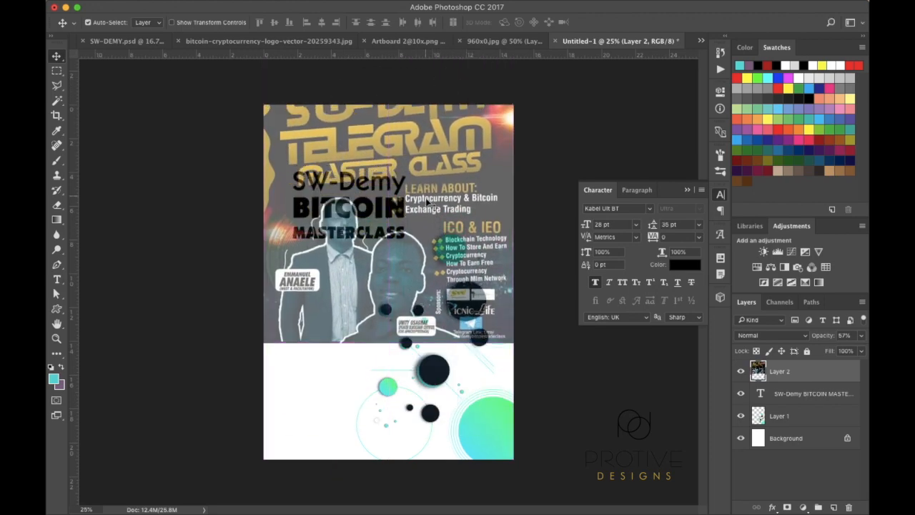
Type 'Featuring', 'Cryptocurrency Trading', 'Exchange Trading' as a text block in the lower white area
{"action": "left_click", "coordinate": [58, 281]}
{"action": "left_click", "coordinate": [304, 371]}
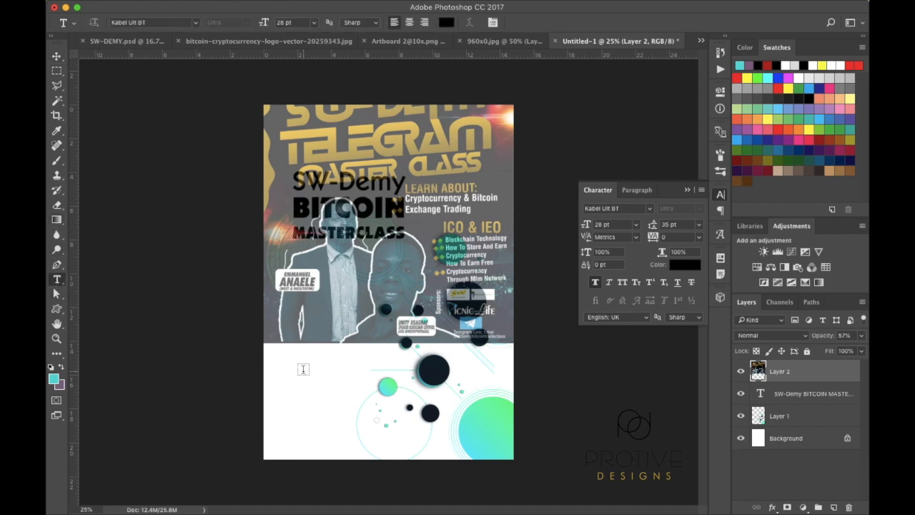
{"action": "type", "text": "L"}
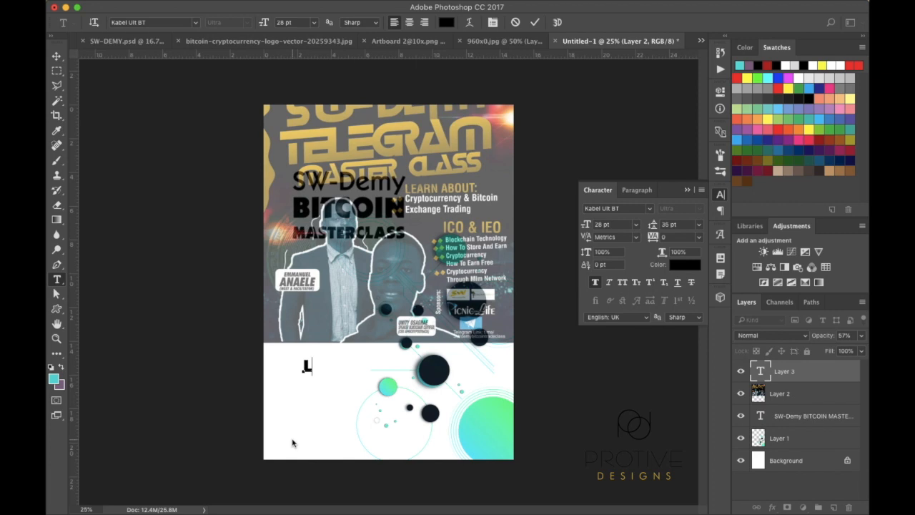
{"action": "type", "text": "EARN"}
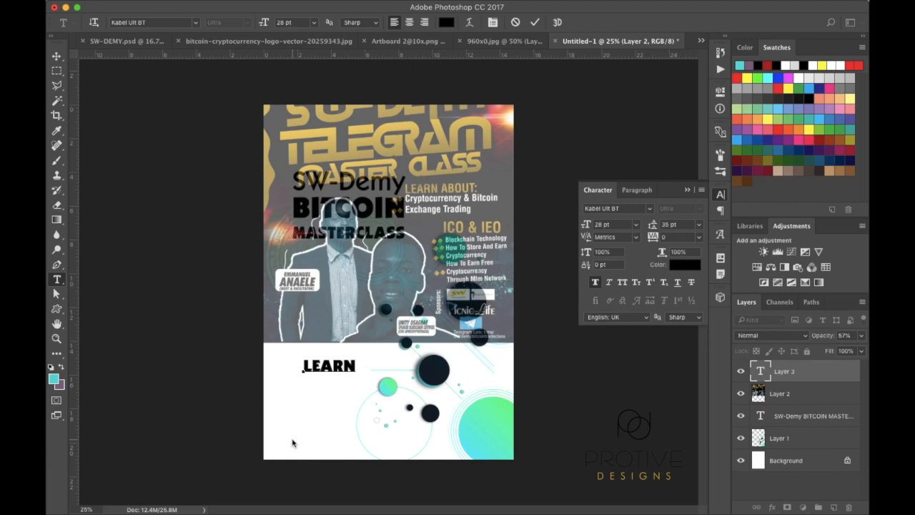
{"action": "key", "text": "BackSpace"}
{"action": "key", "text": "BackSpace"}
{"action": "key", "text": "BackSpace"}
{"action": "key", "text": "BackSpace"}
{"action": "key", "text": "BackSpace"}
{"action": "key", "text": "BackSpace"}
{"action": "type", "text": "L"}
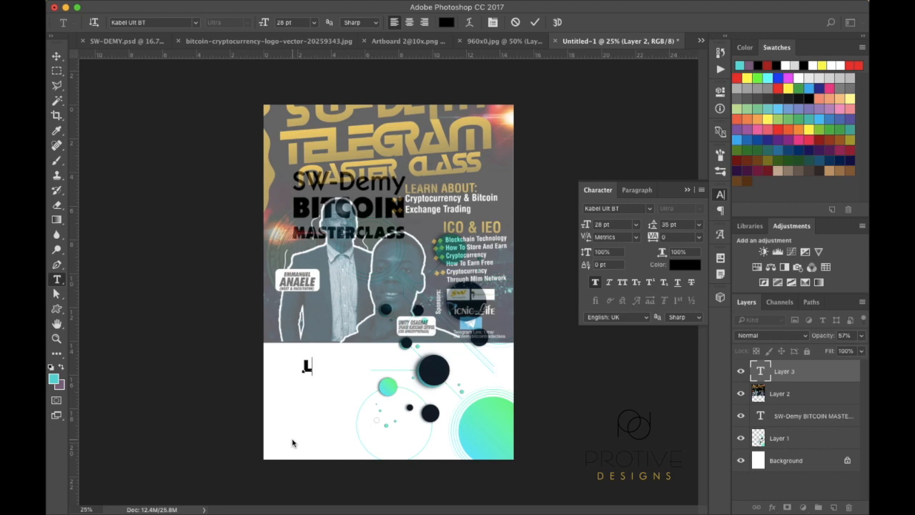
{"action": "key", "text": "BackSpace"}
{"action": "type", "text": "Featuring"}
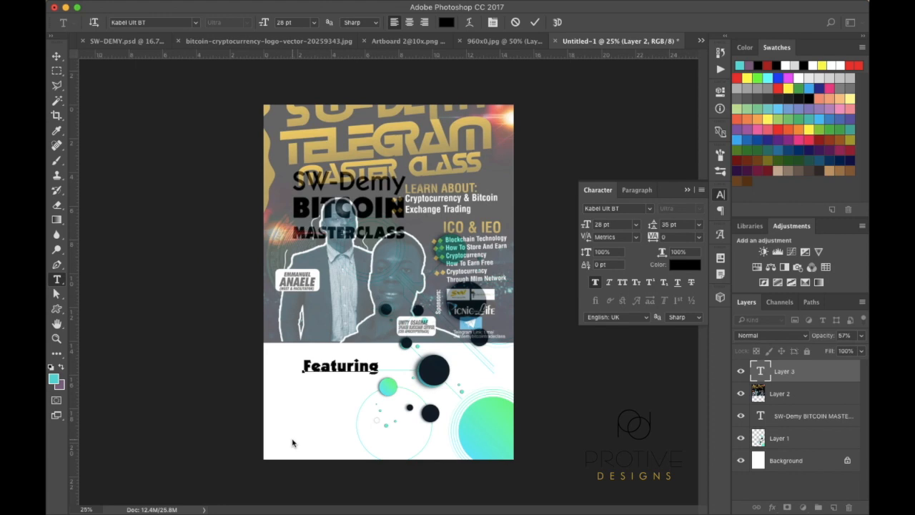
{"action": "type", "text": "Cryptocurrency"}
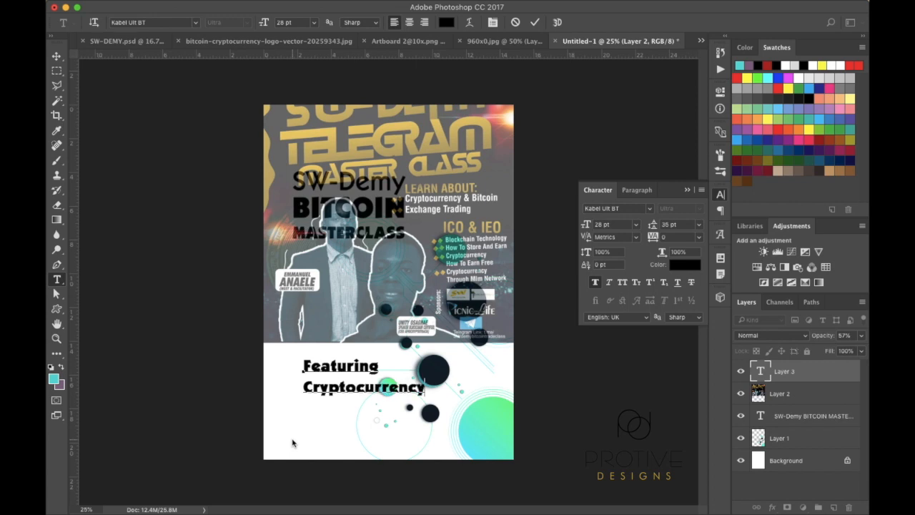
{"action": "type", "text": " &"}
{"action": "key", "text": "BackSpace"}
{"action": "key", "text": "BackSpace"}
{"action": "type", "text": "Trading"}
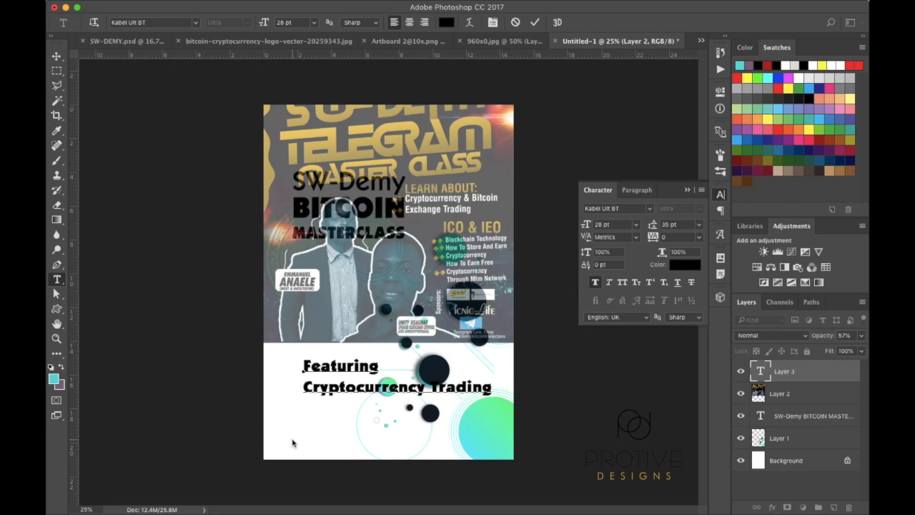
{"action": "key", "text": "Return"}
{"action": "type", "text": "Excha"}
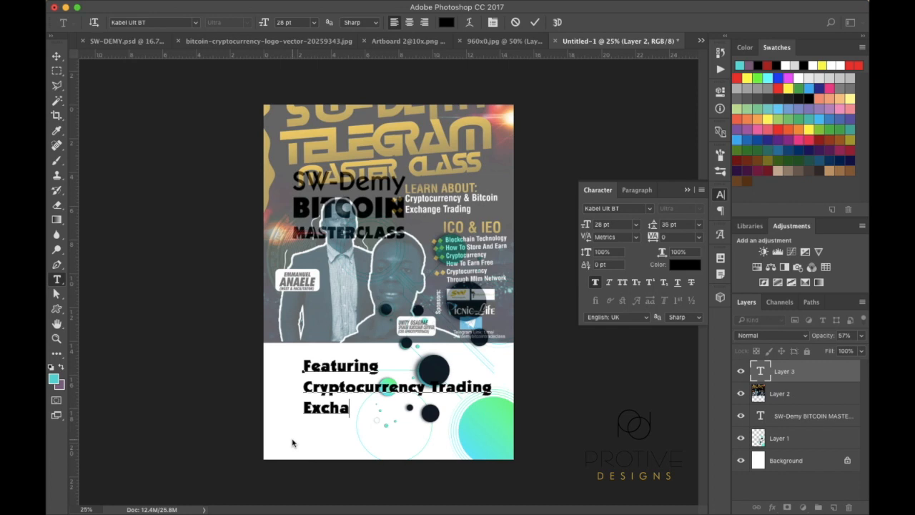
{"action": "type", "text": "nge Tr"}
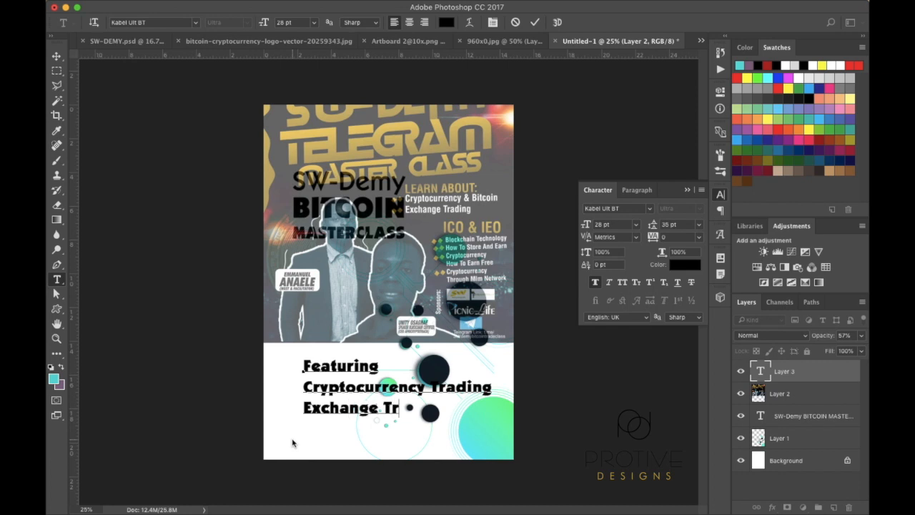
{"action": "type", "text": "ading"}
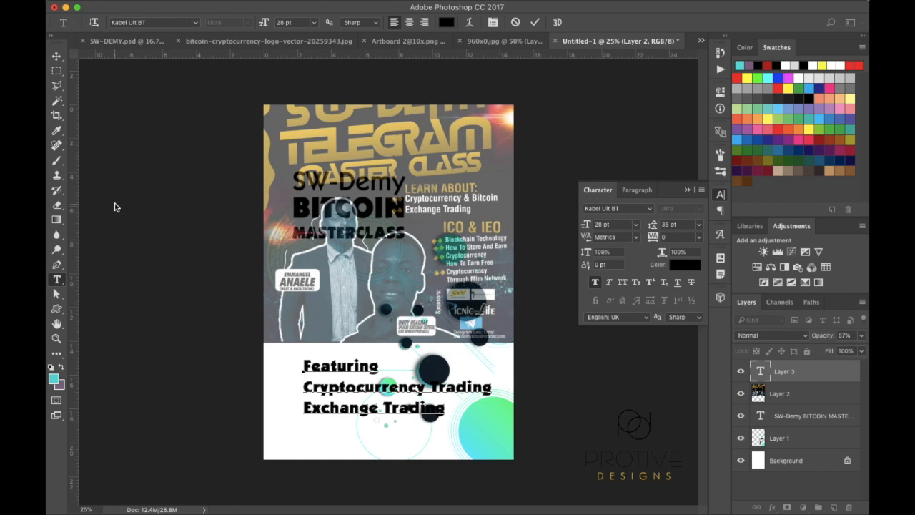
{"action": "left_click", "coordinate": [56, 55]}
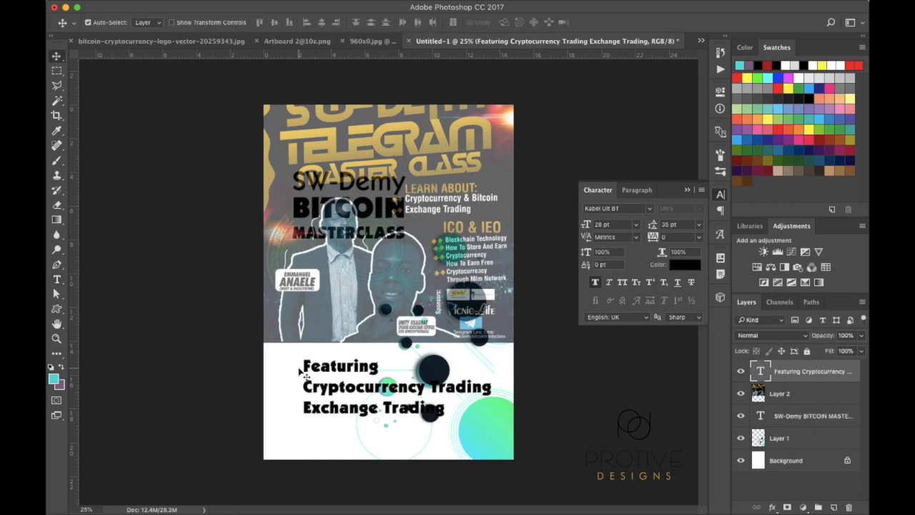
Move the Featuring block up and start a smaller text line reading 'ICO & IEO'
{"action": "left_click_drag", "start_coordinate": [306, 371], "coordinate": [286, 267]}
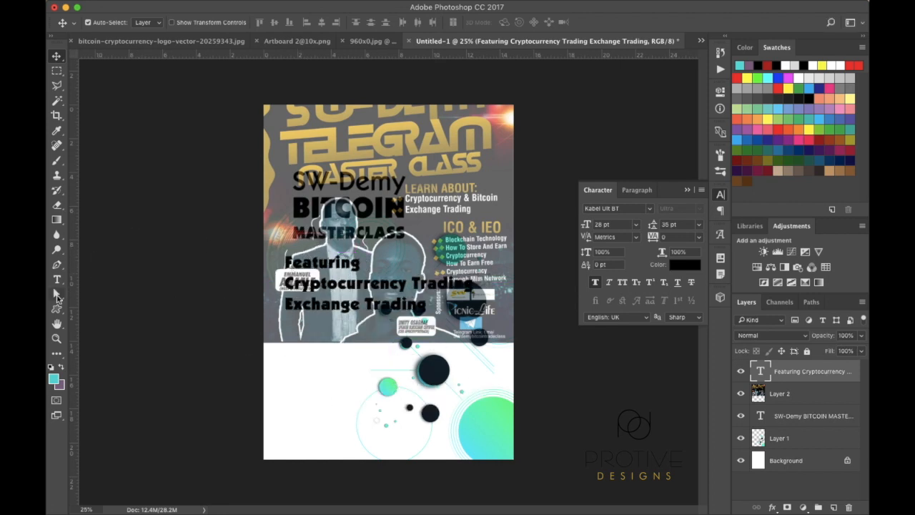
{"action": "left_click", "coordinate": [59, 282]}
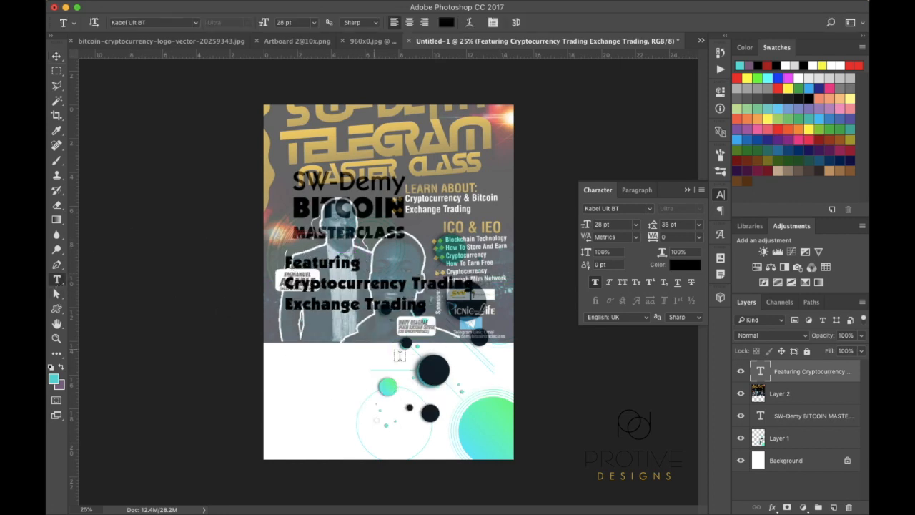
{"action": "left_click", "coordinate": [307, 362]}
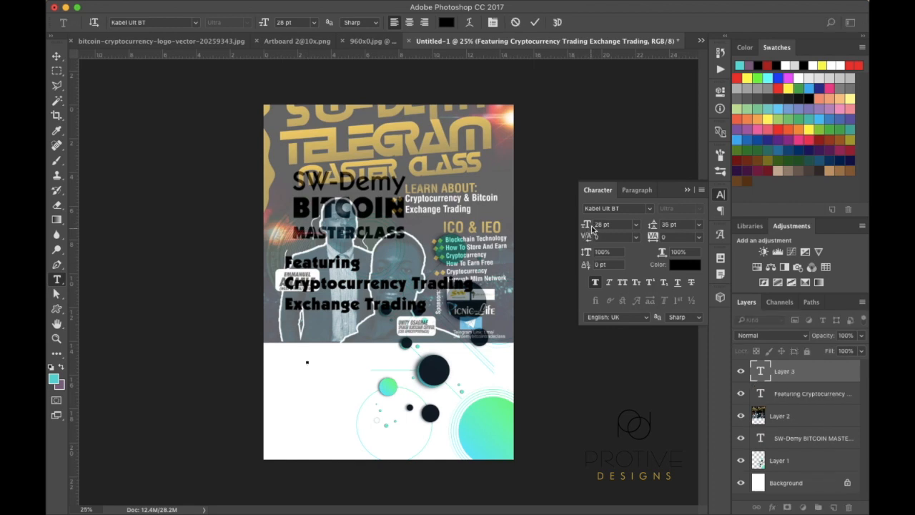
{"action": "left_click_drag", "start_coordinate": [591, 224], "coordinate": [582, 225]}
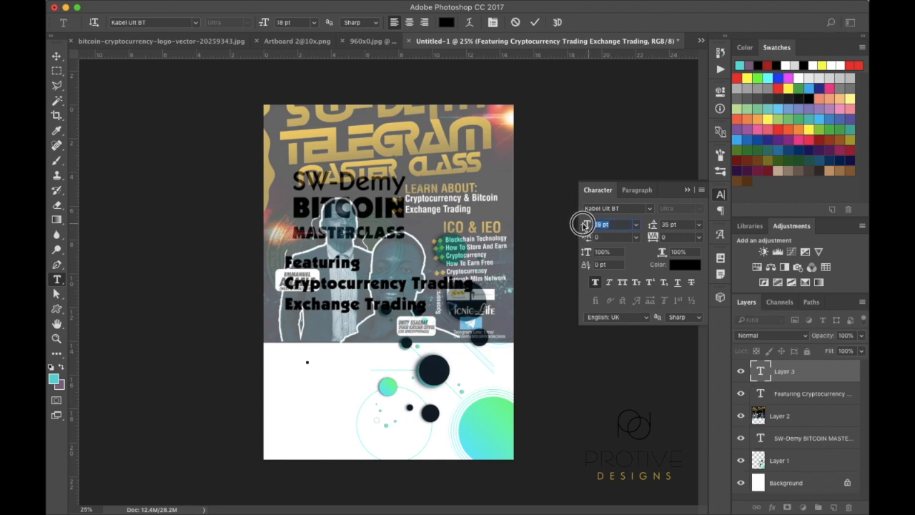
{"action": "type", "text": "ICO"}
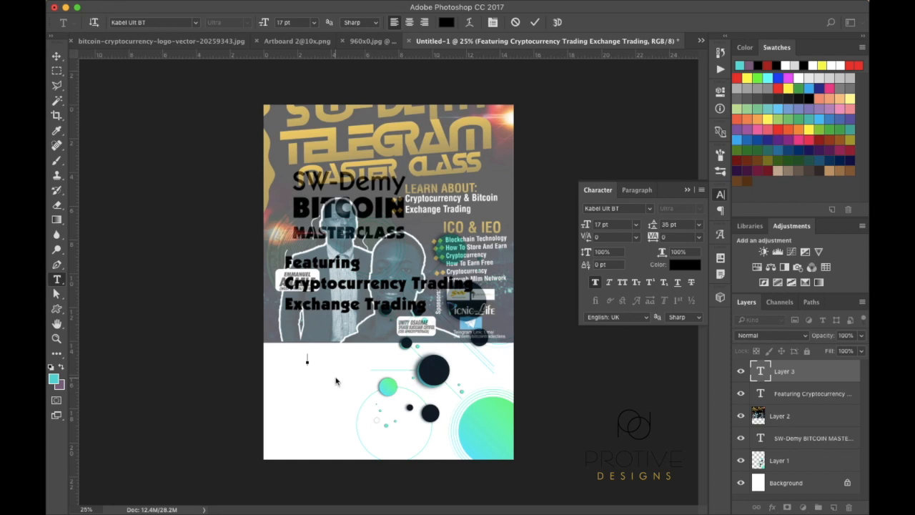
{"action": "type", "text": " & I"}
{"action": "key", "text": "BackSpace"}
{"action": "type", "text": "IEO"}
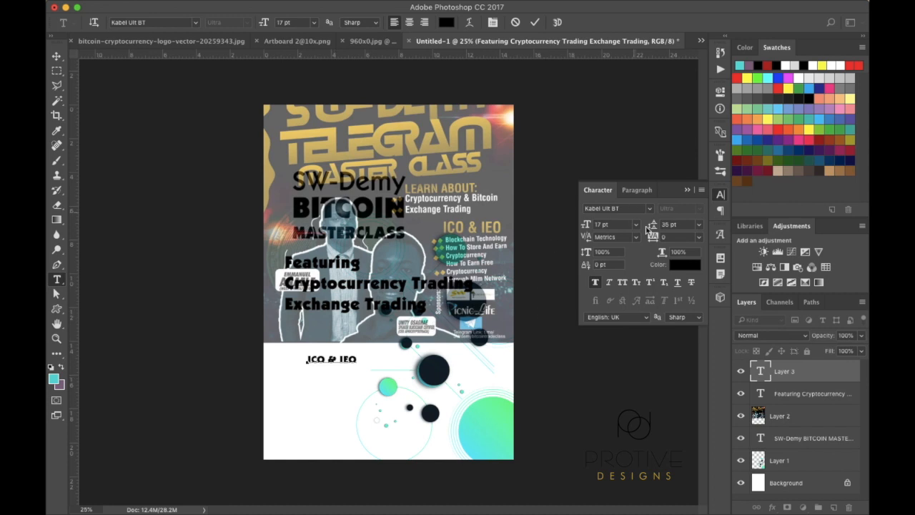
Set 17 pt leading, add the 'Blockchain Technology' line, and commit the list
{"action": "left_click_drag", "start_coordinate": [654, 226], "coordinate": [643, 227]}
{"action": "key", "text": "Return"}
{"action": "type", "text": "Blockchain Te"}
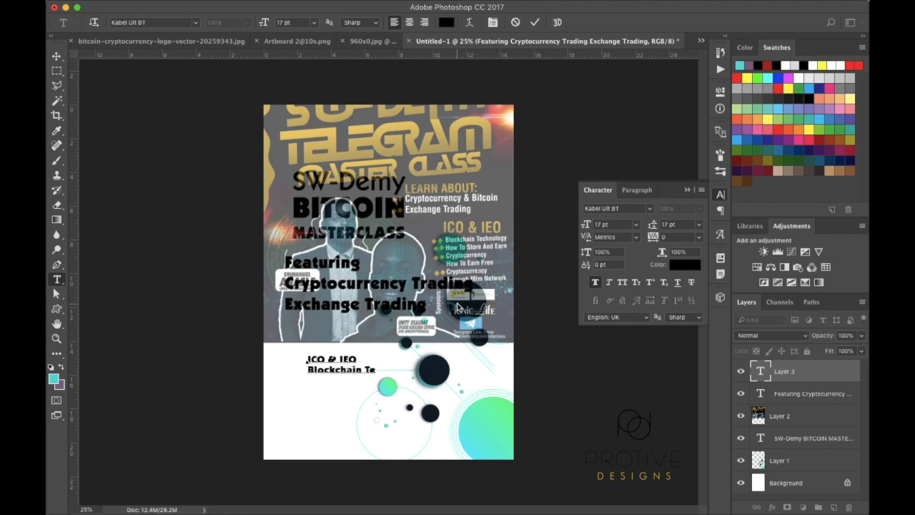
{"action": "type", "text": "chnology"}
{"action": "key", "text": "Return"}
{"action": "key", "text": "super+Return"}
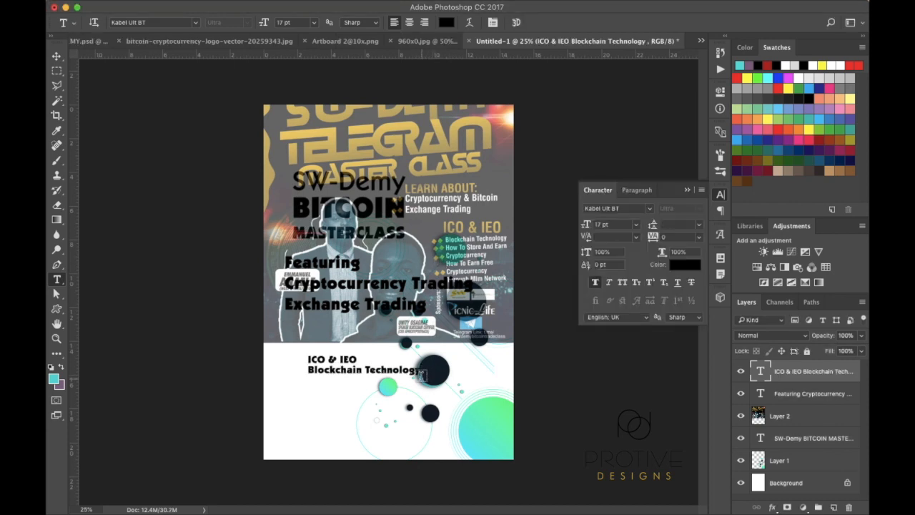
Append 'How to store and earn monocurrency', 'How to earn free cryptocurrency', 'through MLM Network' to the list
{"action": "left_click", "coordinate": [419, 371]}
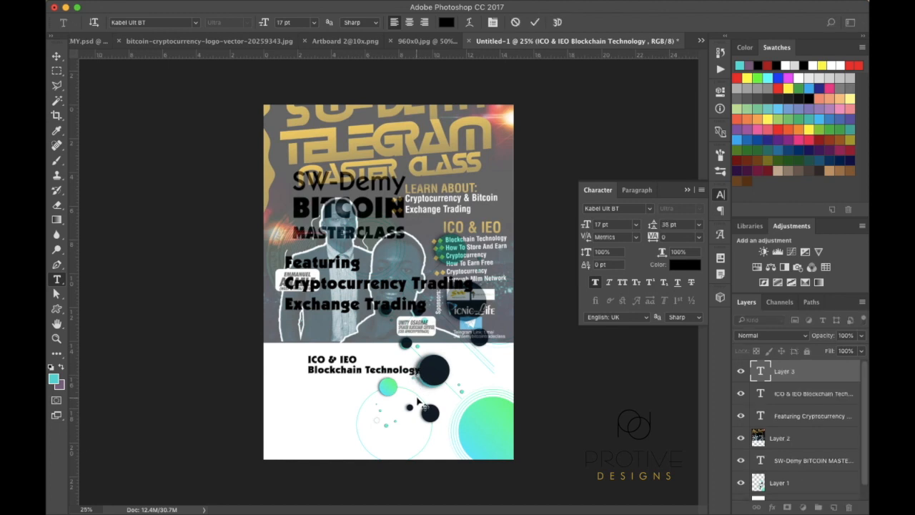
{"action": "left_click", "coordinate": [401, 372]}
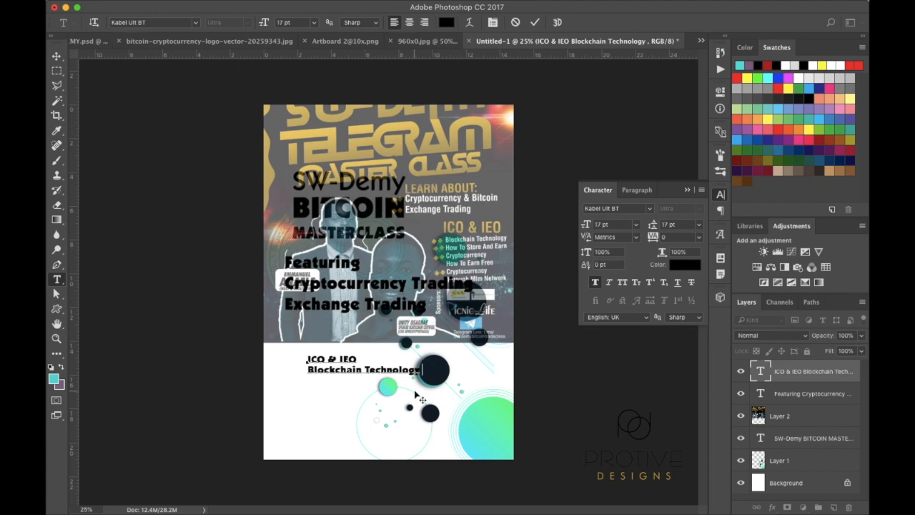
{"action": "key", "text": "Return"}
{"action": "type", "text": "How to store and e"}
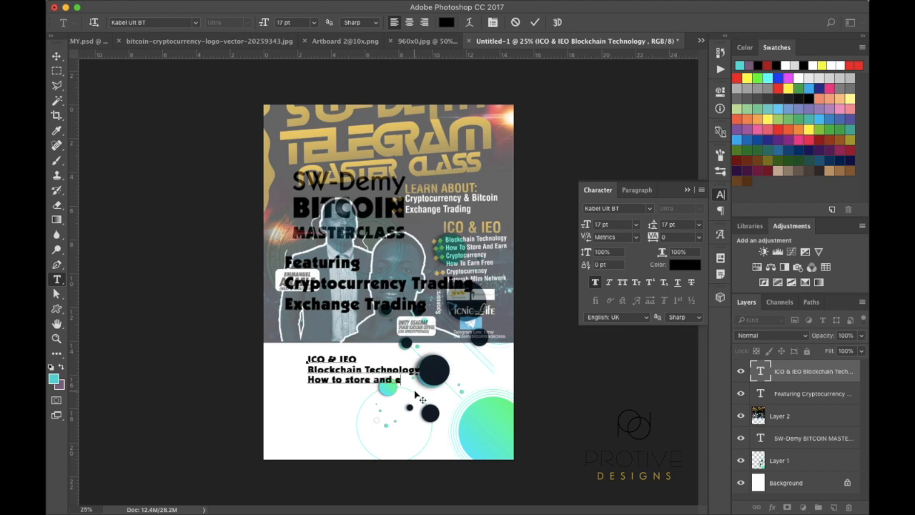
{"action": "type", "text": "arn"}
{"action": "type", "text": " mon"}
{"action": "type", "text": "ocurrency"}
{"action": "type", "text": "H"}
{"action": "type", "text": "ow to e"}
{"action": "type", "text": "arn free"}
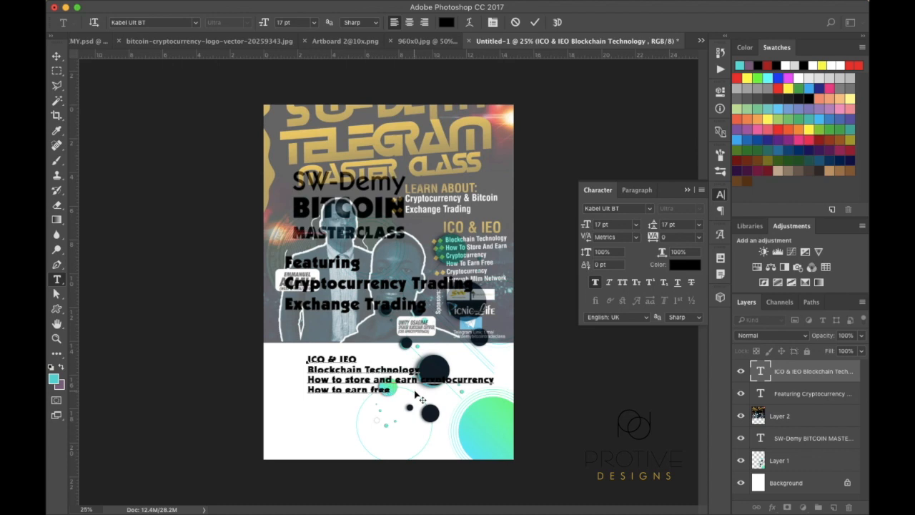
{"action": "type", "text": " cryptocurrency"}
{"action": "key", "text": "Return"}
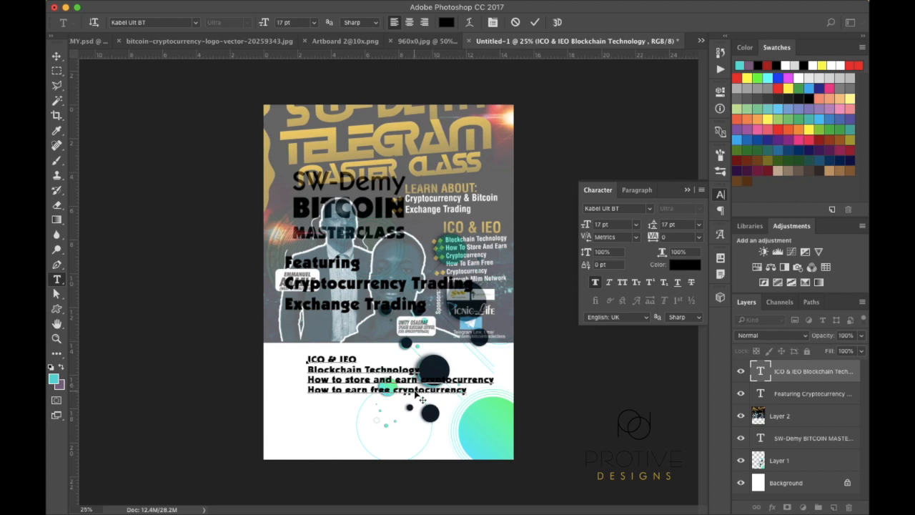
{"action": "type", "text": "through MLM"}
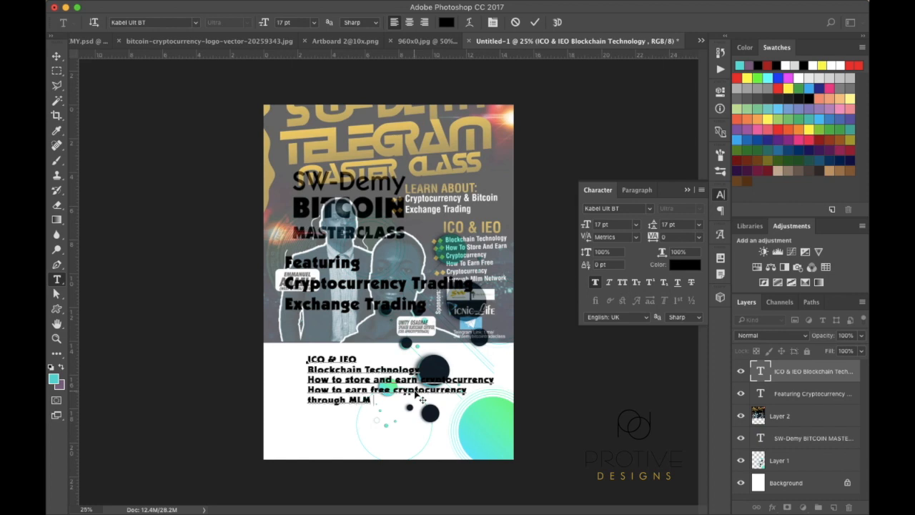
{"action": "type", "text": " Network"}
{"action": "left_click", "coordinate": [58, 60]}
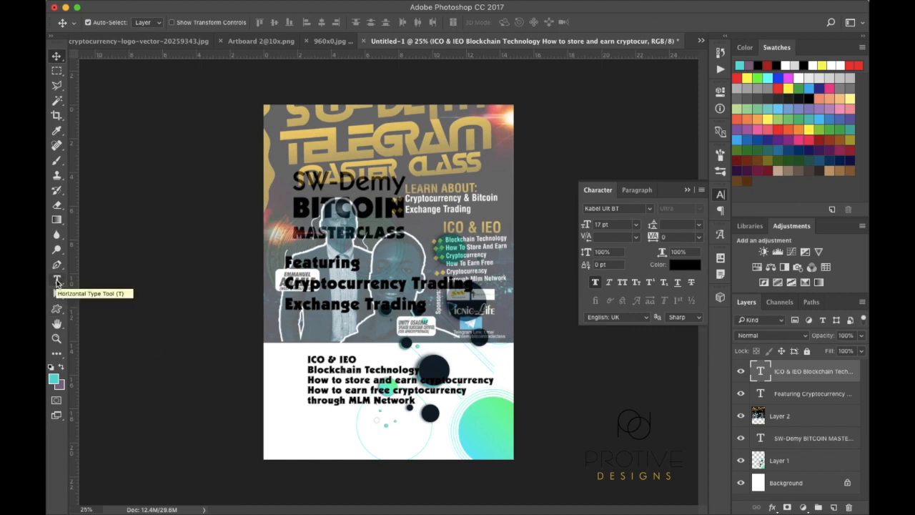
Add the footer 'Join us on Telegram' with link t.me/intrade, then hide Layer 2
{"action": "left_click", "coordinate": [57, 281]}
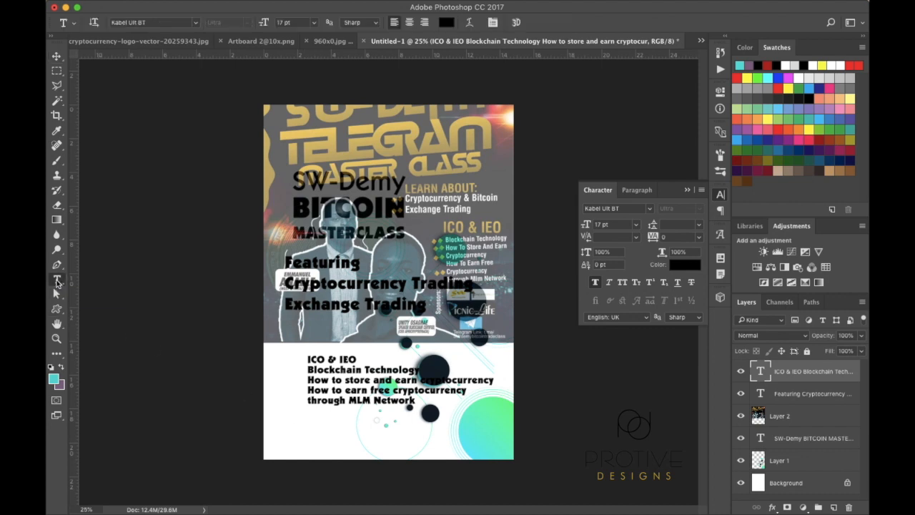
{"action": "left_click", "coordinate": [304, 427]}
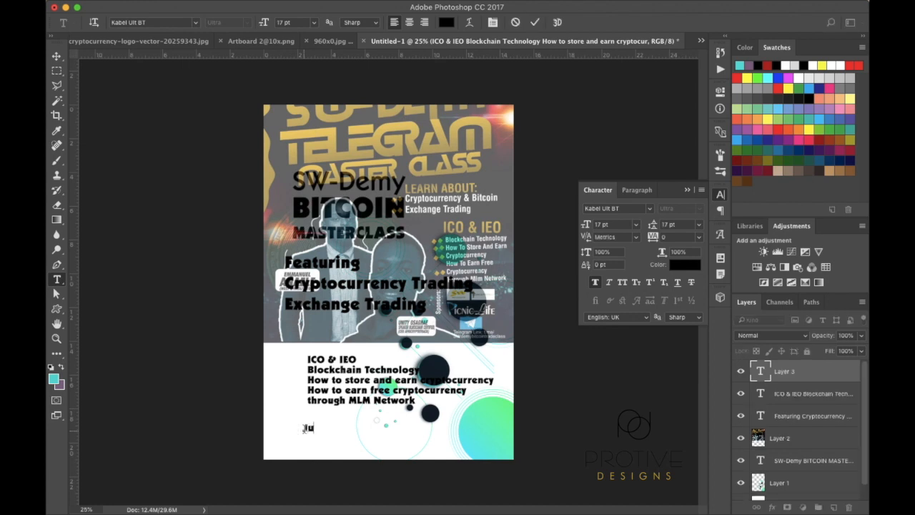
{"action": "type", "text": "Join us on Telegram"}
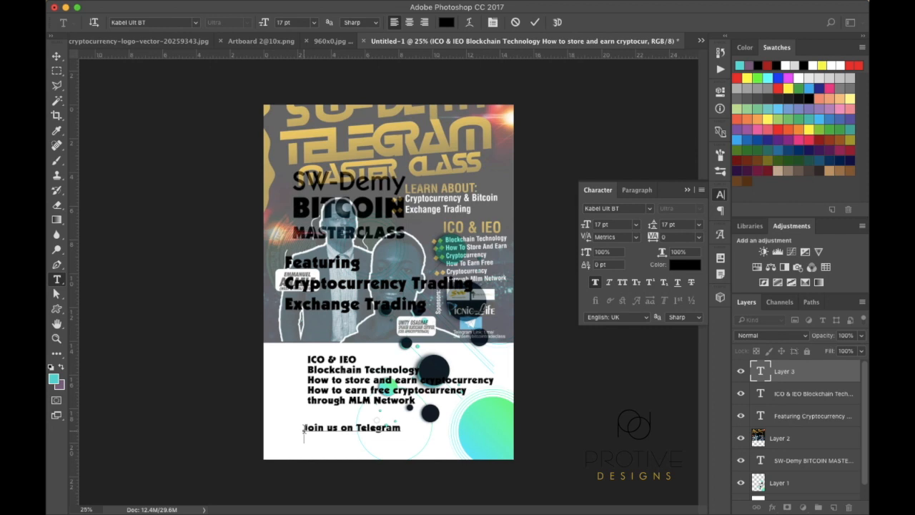
{"action": "type", "text": "t.me/SWdemybit"}
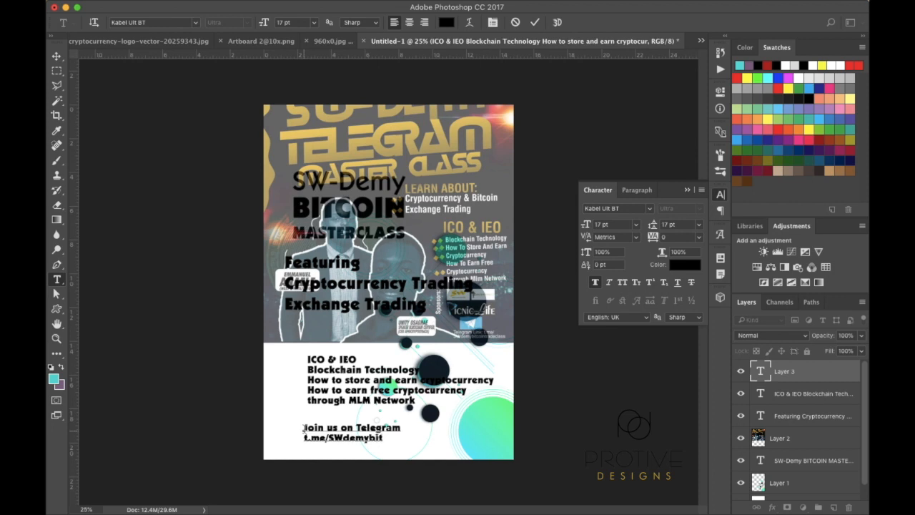
{"action": "type", "text": "intradeclass"}
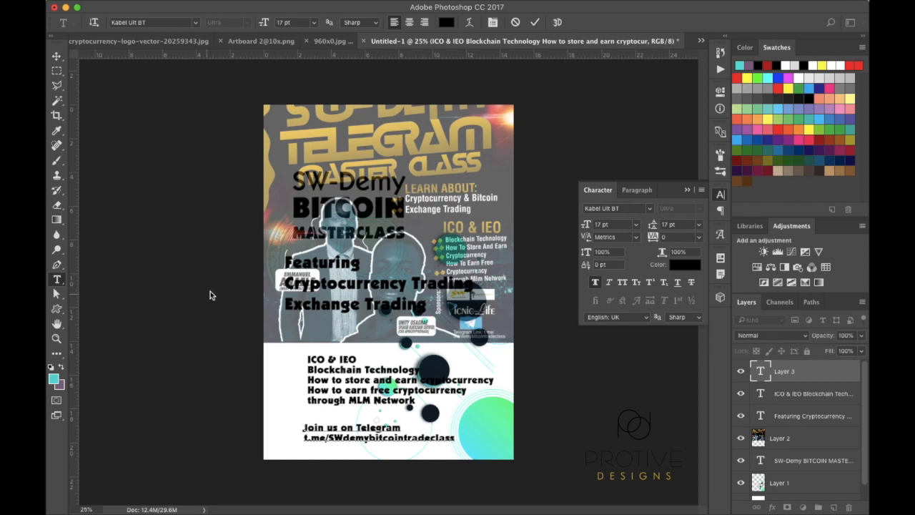
{"action": "left_click", "coordinate": [57, 56]}
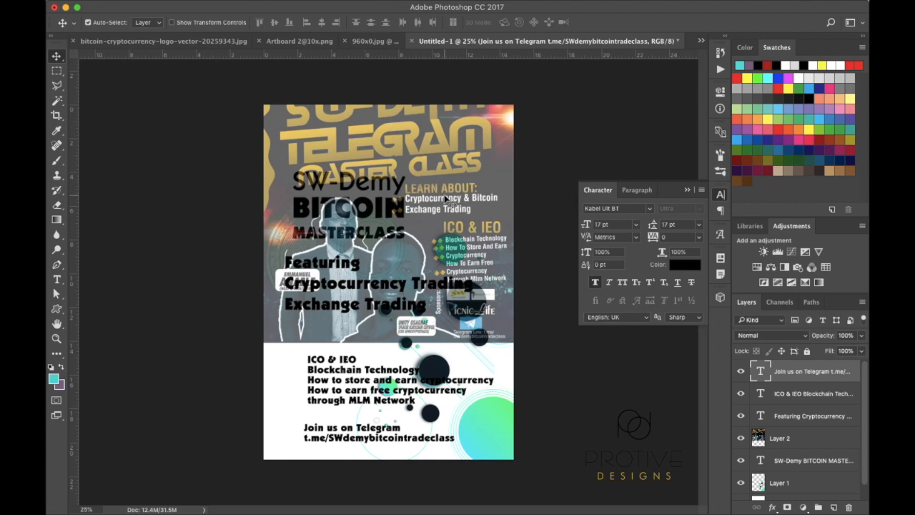
{"action": "left_click", "coordinate": [741, 439]}
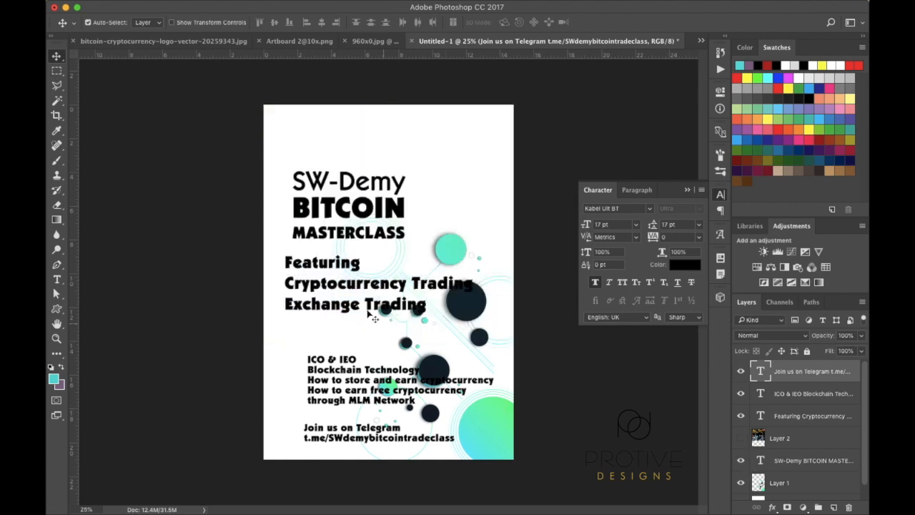
Set the Telegram footer in KabelCTT Medium and the topic list in Aveny T WEB
{"action": "left_click", "coordinate": [651, 209]}
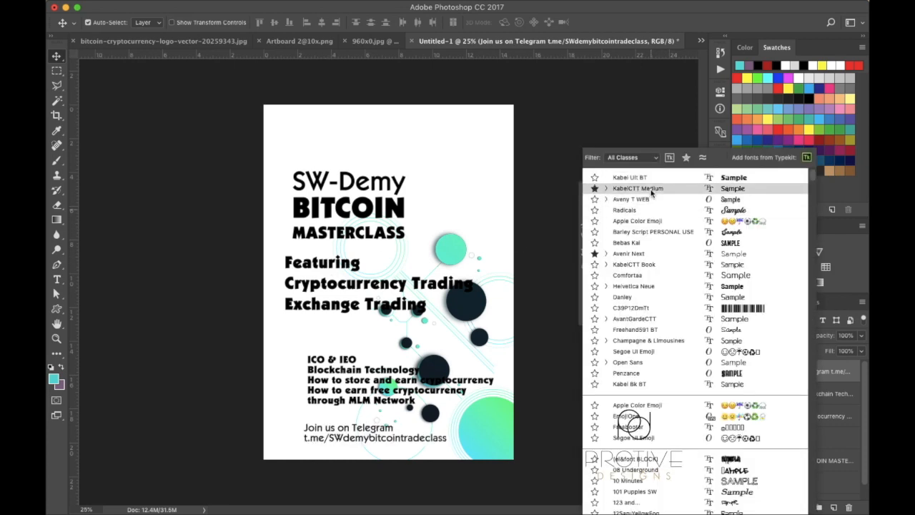
{"action": "left_click", "coordinate": [651, 190]}
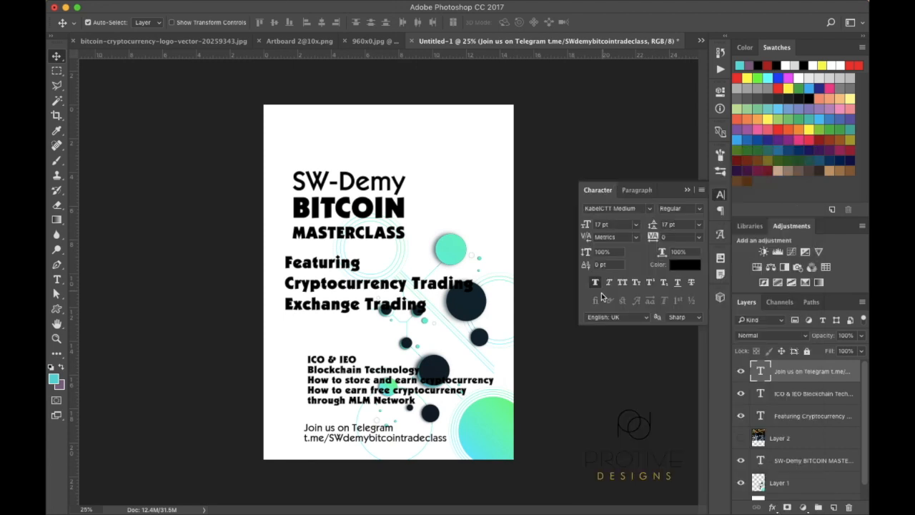
{"action": "left_click", "coordinate": [805, 398]}
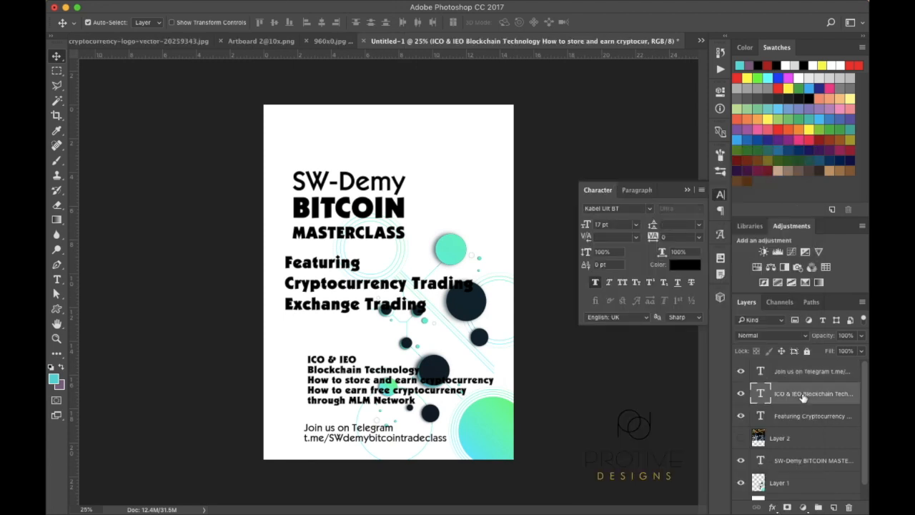
{"action": "left_click", "coordinate": [652, 212]}
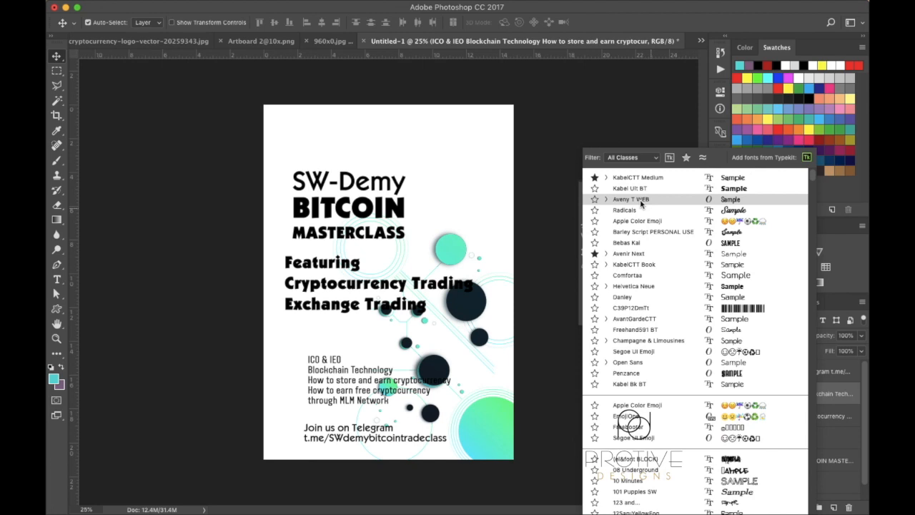
{"action": "left_click", "coordinate": [641, 201]}
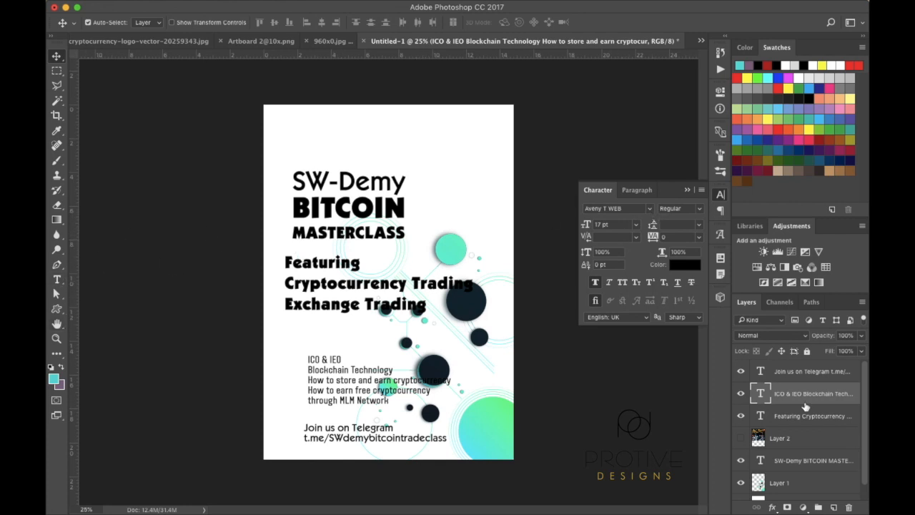
{"action": "left_click", "coordinate": [800, 463]}
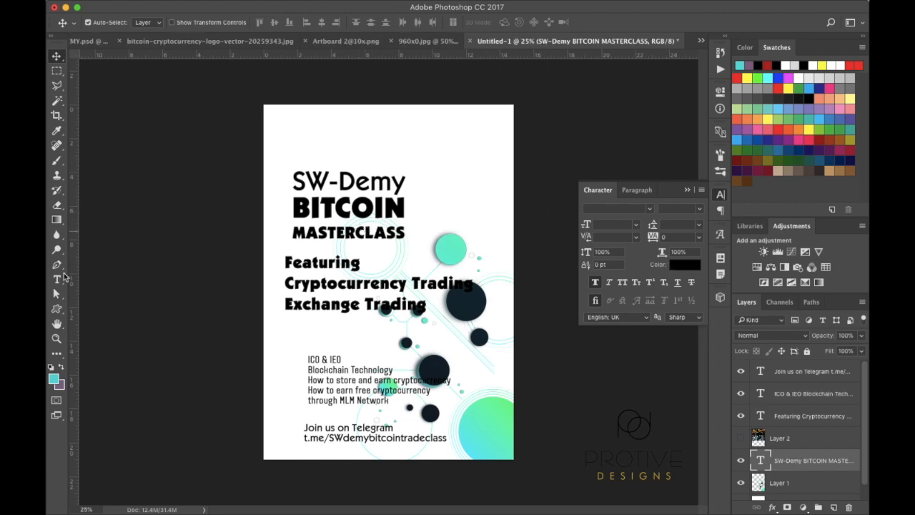
Change the BITCOIN and MASTERCLASS title lines to KabelCTT Medium
{"action": "left_click", "coordinate": [58, 281]}
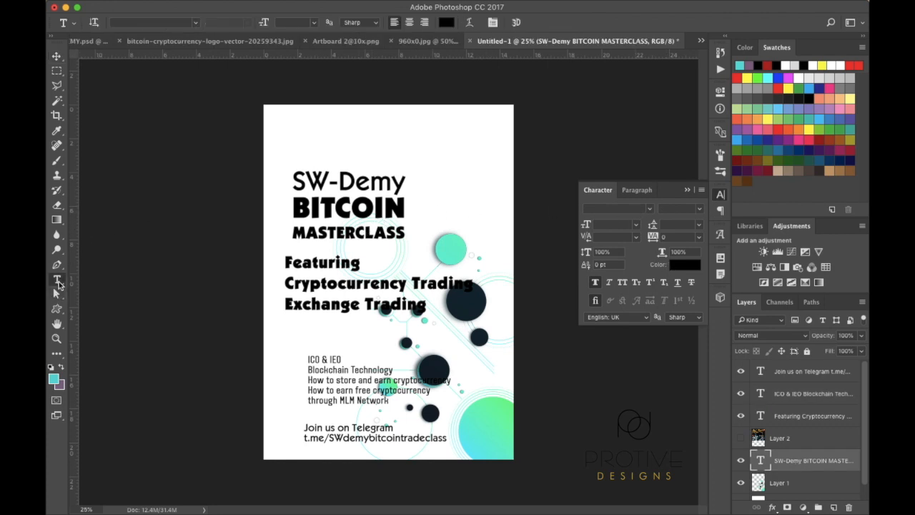
{"action": "left_click", "coordinate": [404, 234]}
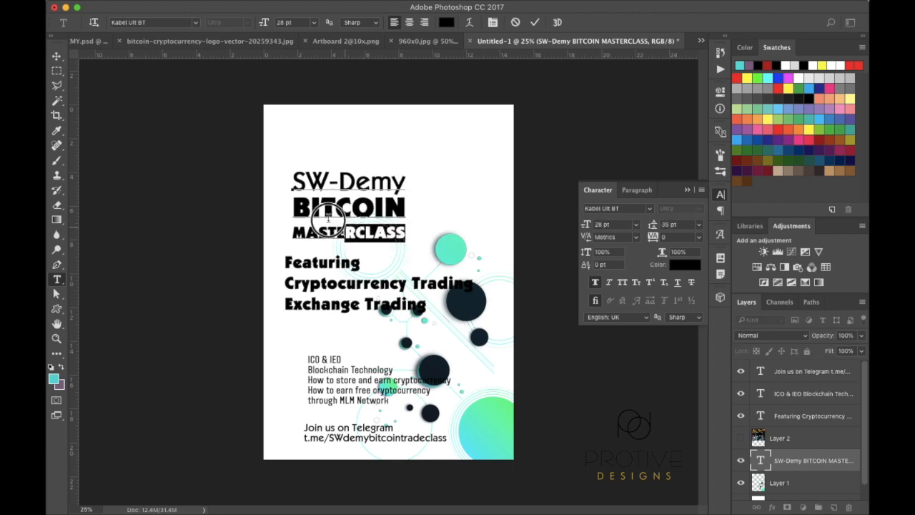
{"action": "left_click", "coordinate": [299, 206], "text": "shift"}
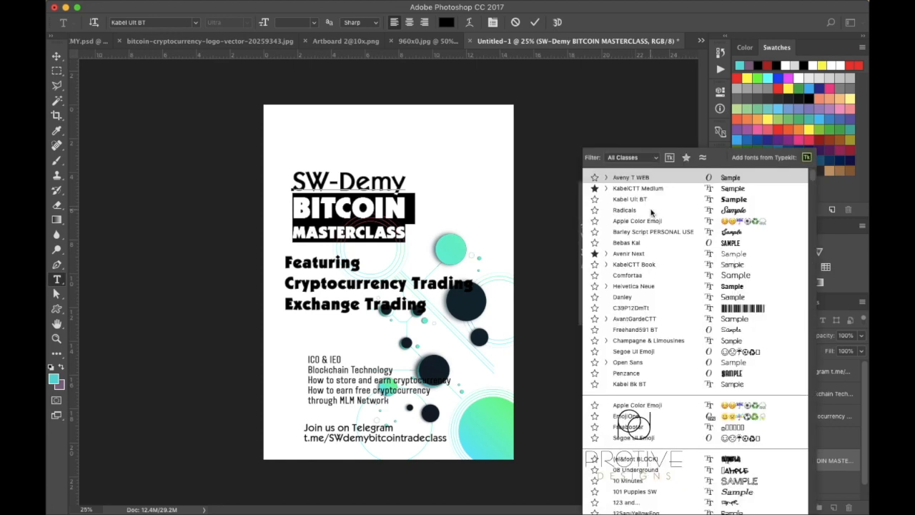
{"action": "left_click", "coordinate": [650, 208]}
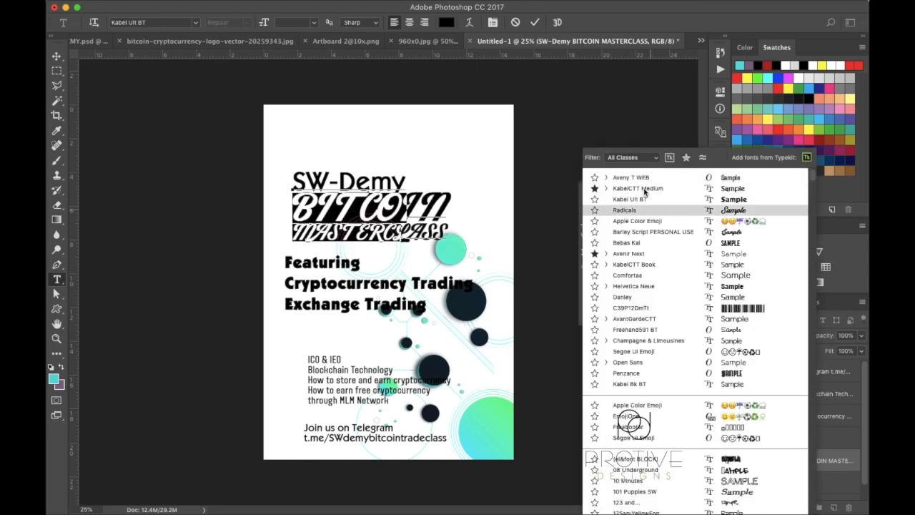
{"action": "left_click", "coordinate": [645, 189]}
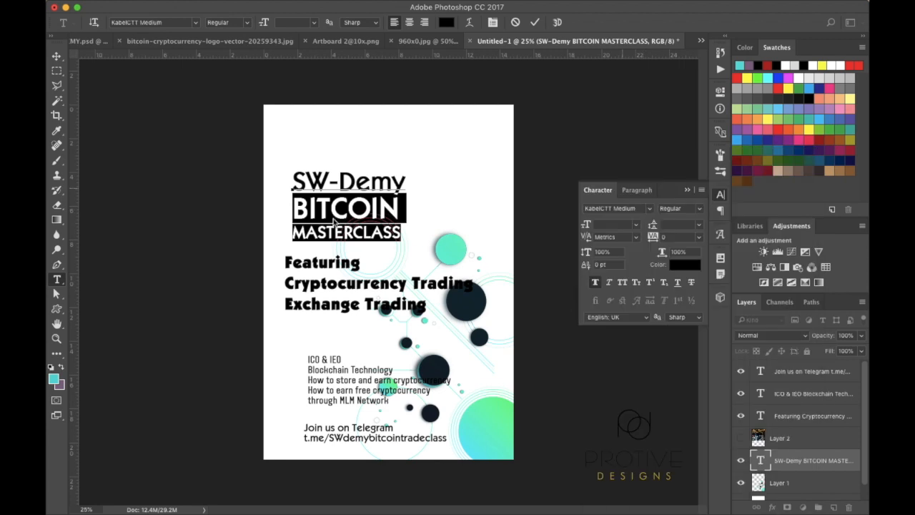
Set the SW-Demy line to 43 pt, leaving faux bold off
{"action": "left_click_drag", "start_coordinate": [404, 208], "coordinate": [288, 195]}
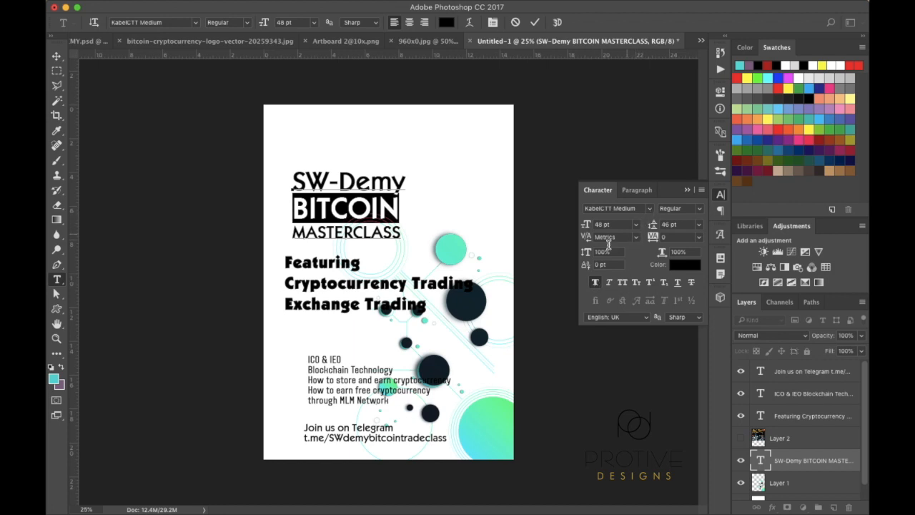
{"action": "left_click_drag", "start_coordinate": [405, 179], "coordinate": [293, 181]}
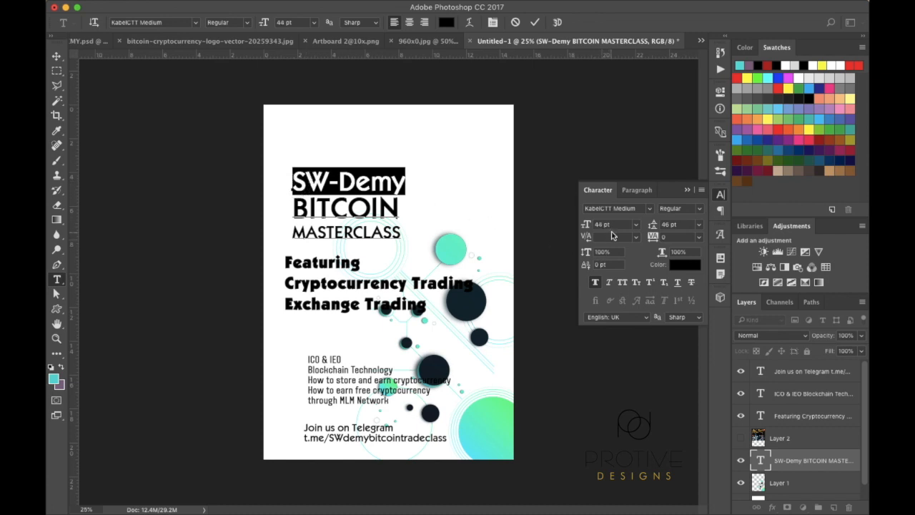
{"action": "left_click", "coordinate": [594, 283]}
{"action": "left_click", "coordinate": [595, 283]}
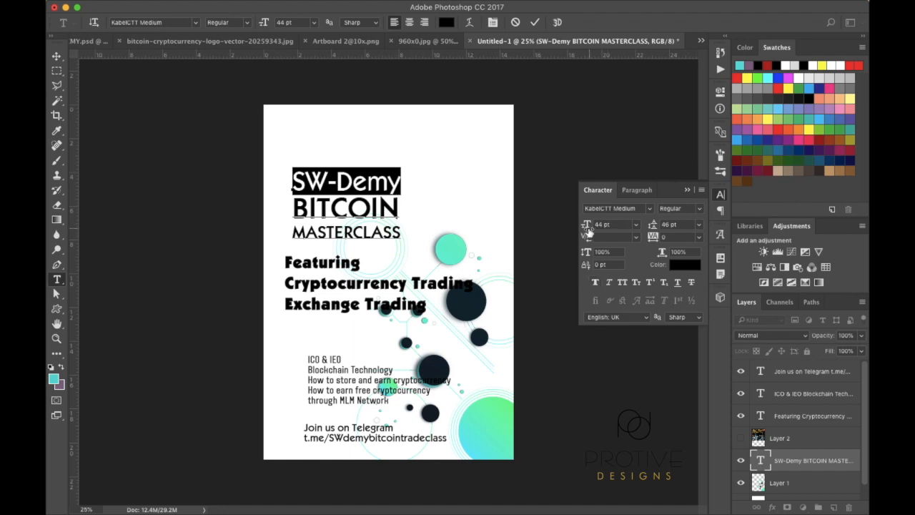
{"action": "left_click_drag", "start_coordinate": [588, 226], "coordinate": [587, 228]}
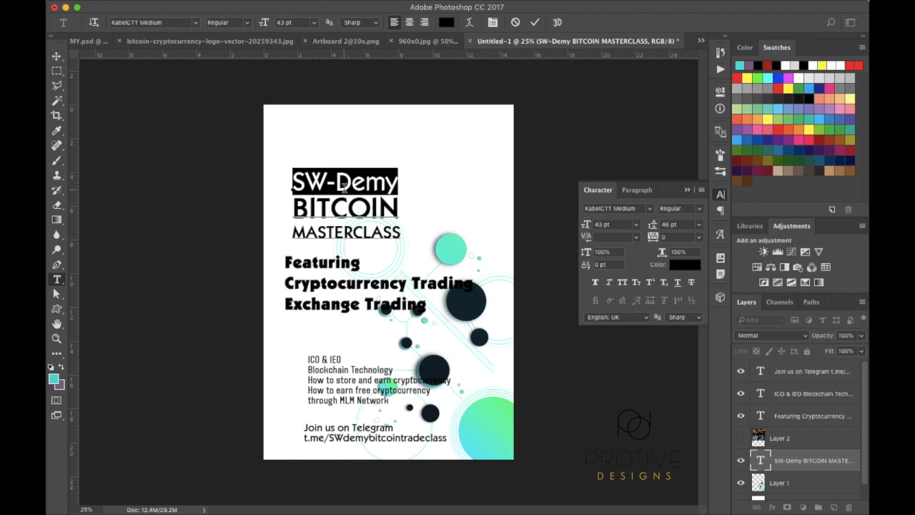
{"action": "left_click_drag", "start_coordinate": [401, 232], "coordinate": [293, 232]}
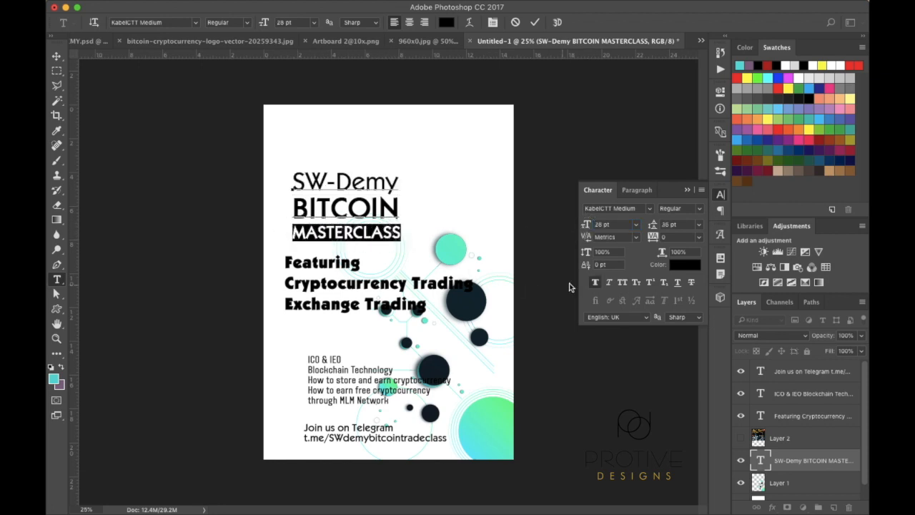
Turn off faux bold on MASTERCLASS and retype its font size value
{"action": "left_click", "coordinate": [599, 280]}
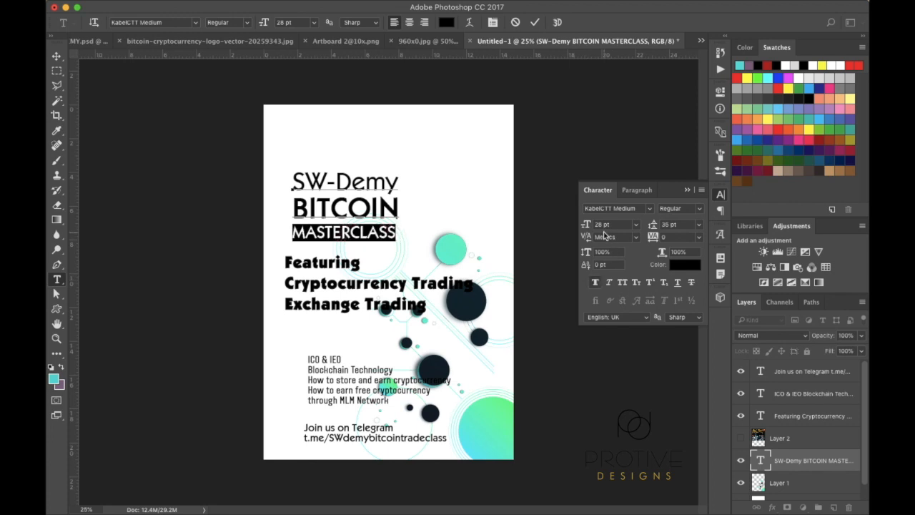
{"action": "left_click_drag", "start_coordinate": [587, 226], "coordinate": [588, 226]}
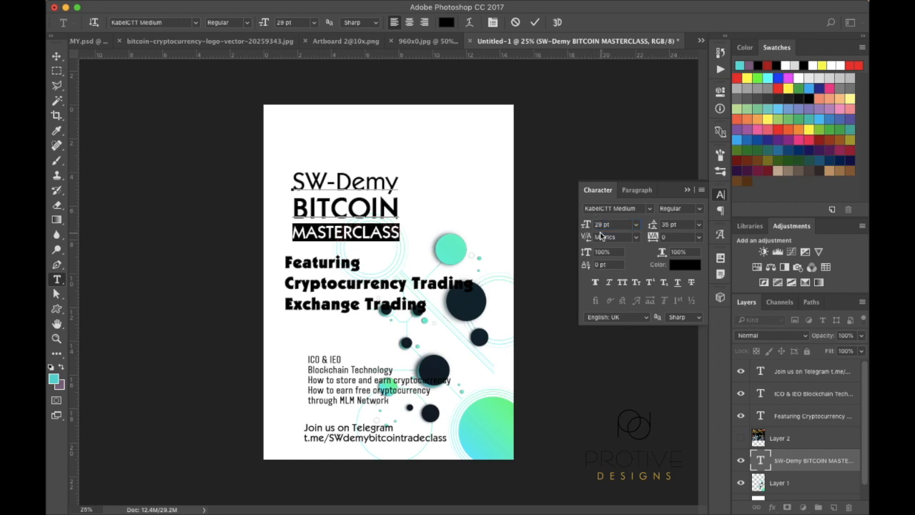
{"action": "double_click", "coordinate": [598, 224]}
{"action": "left_click", "coordinate": [600, 226]}
{"action": "key", "text": "BackSpace"}
{"action": "type", "text": "8"}
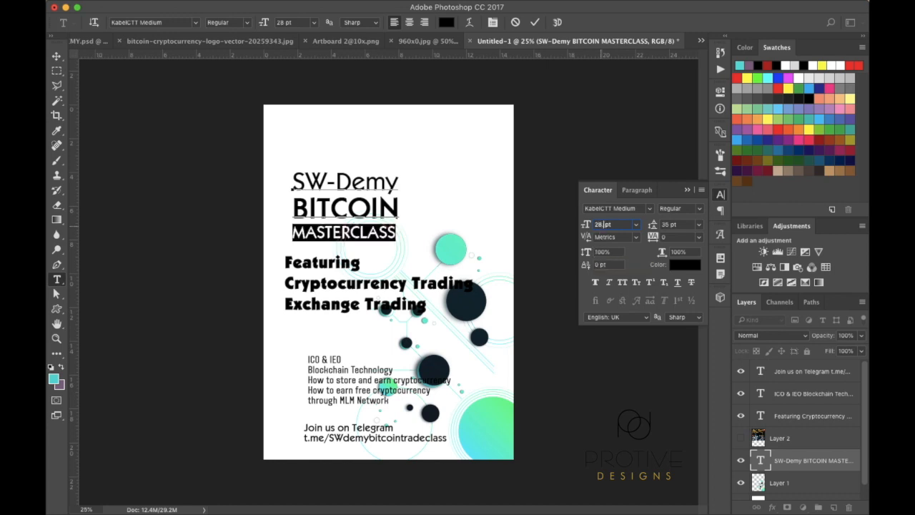
{"action": "type", "text": ".5"}
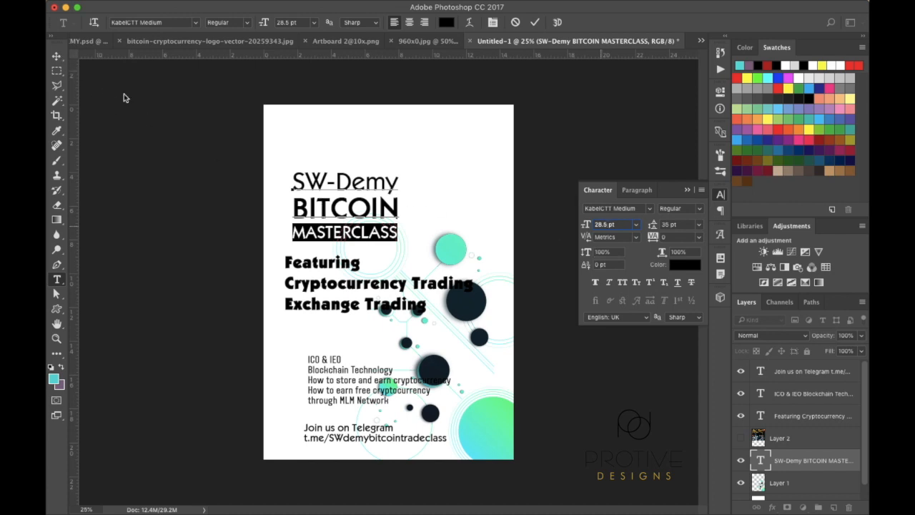
Make the word BITCOIN Bold using the font style list
{"action": "left_click_drag", "start_coordinate": [399, 203], "coordinate": [293, 207]}
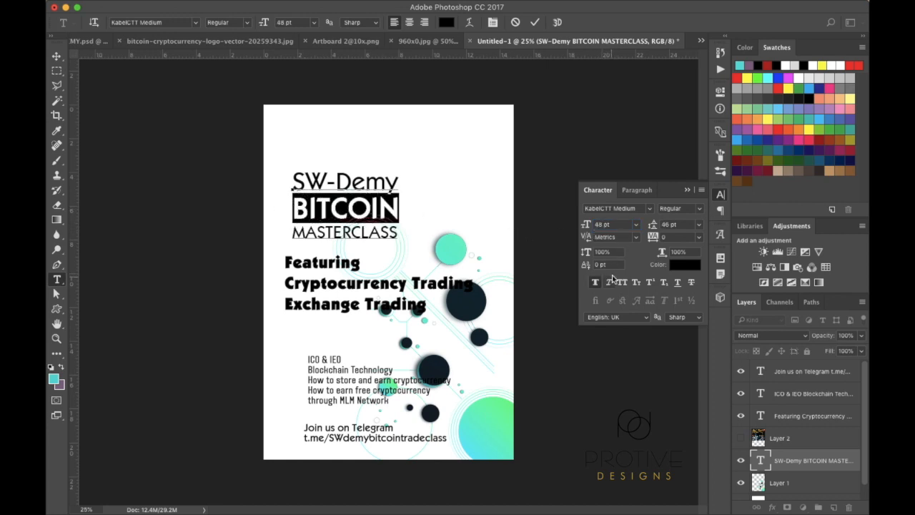
{"action": "left_click", "coordinate": [702, 208]}
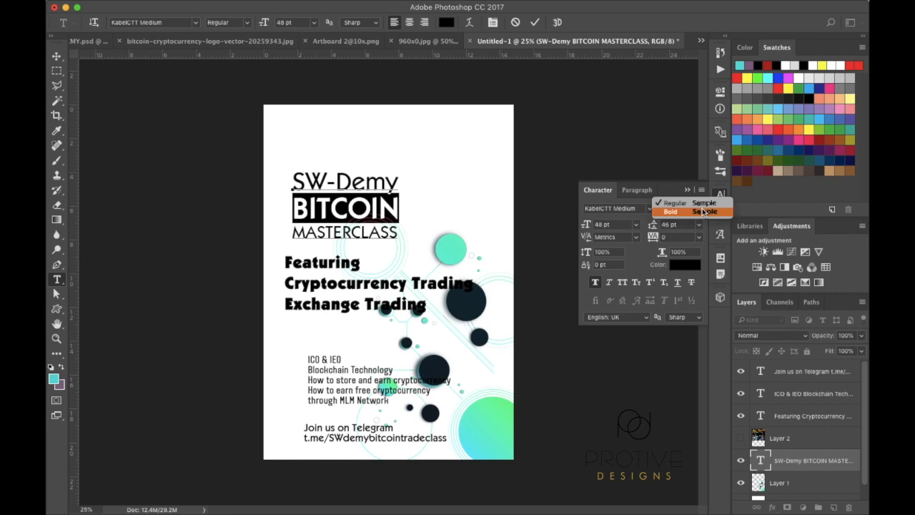
{"action": "left_click", "coordinate": [682, 212]}
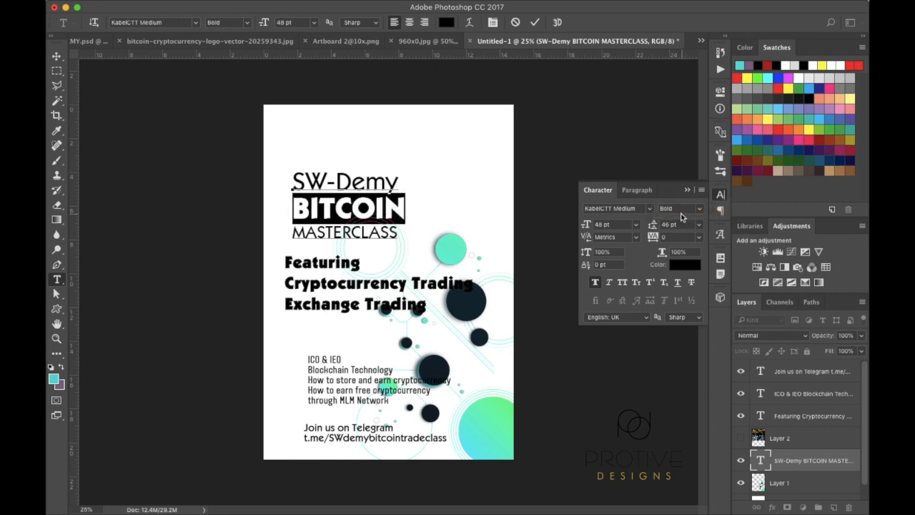
Apply faux bold to MASTERCLASS and set its size to 28 pt
{"action": "left_click_drag", "start_coordinate": [398, 232], "coordinate": [292, 232]}
{"action": "left_click", "coordinate": [595, 284]}
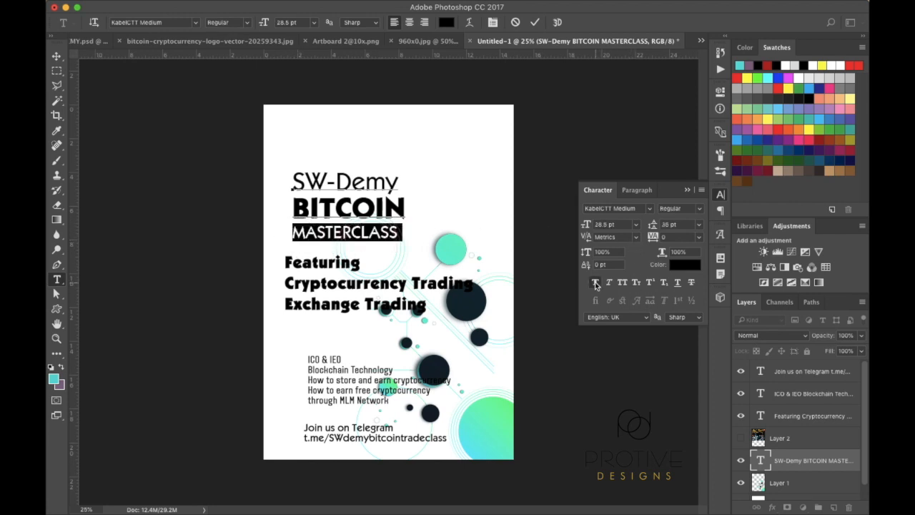
{"action": "left_click", "coordinate": [607, 224]}
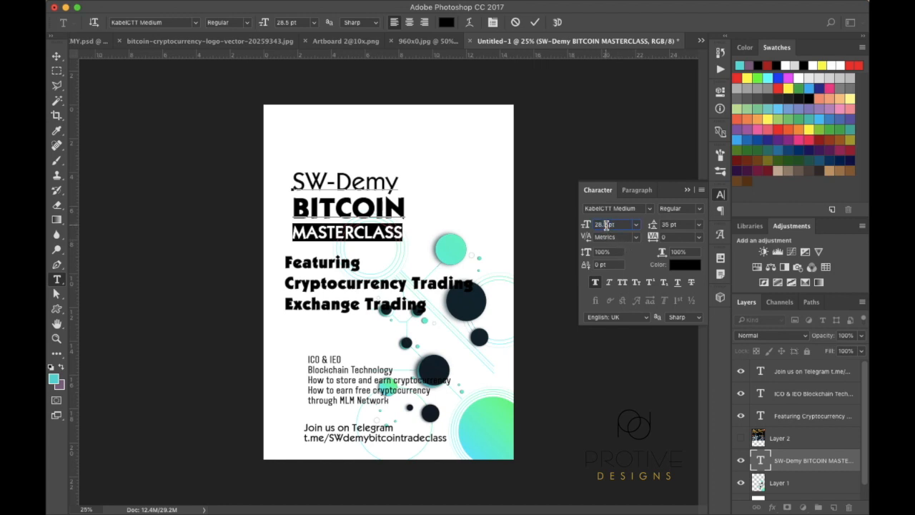
{"action": "type", "text": "29"}
{"action": "key", "text": "Return"}
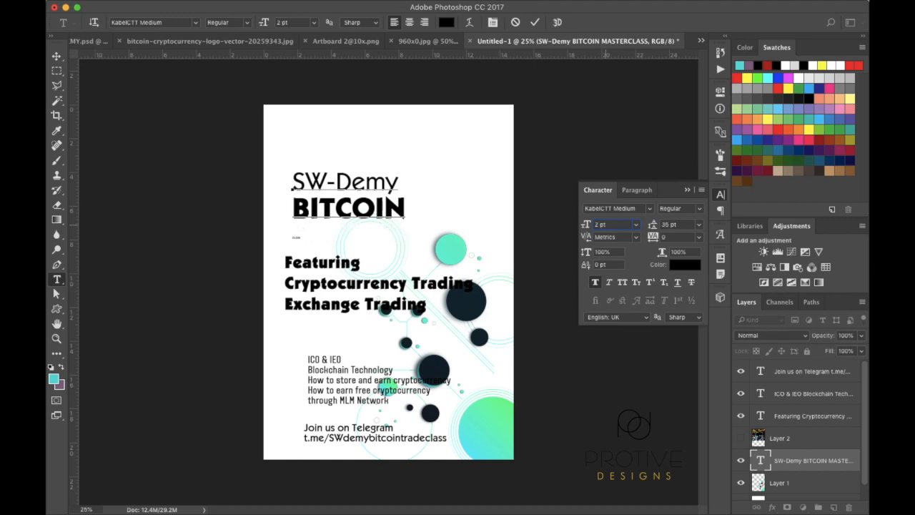
{"action": "type", "text": "28"}
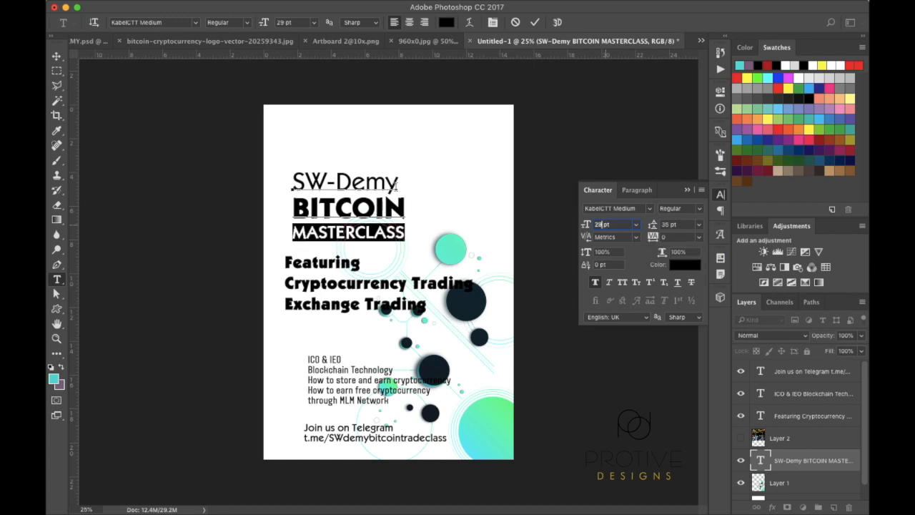
{"action": "left_click_drag", "start_coordinate": [397, 184], "coordinate": [369, 185]}
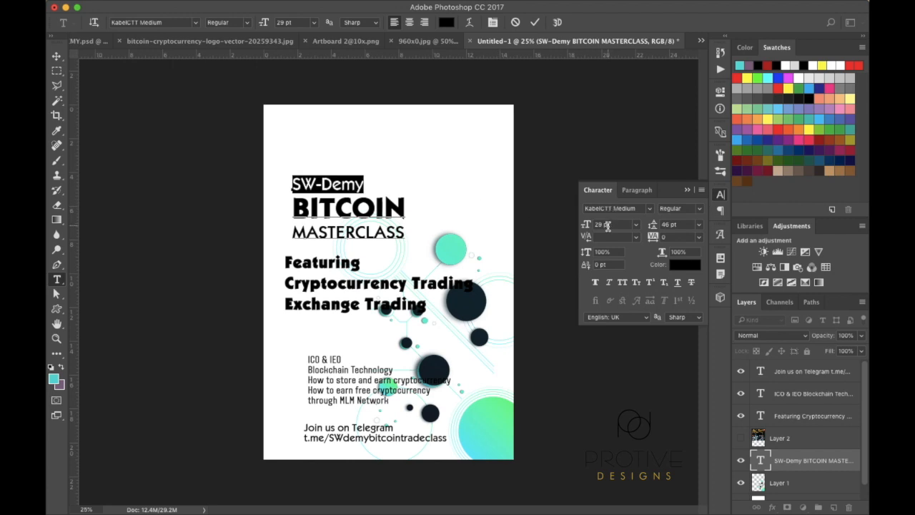
Widen SW-Demy's tracking, enlarge it to 41.5 pt, and commit the title
{"action": "left_click_drag", "start_coordinate": [587, 231], "coordinate": [589, 230]}
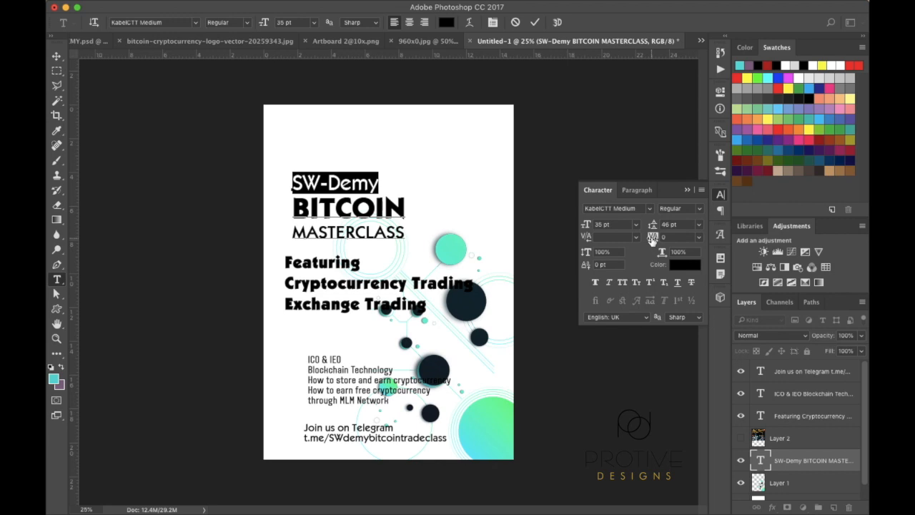
{"action": "left_click_drag", "start_coordinate": [652, 241], "coordinate": [653, 240]}
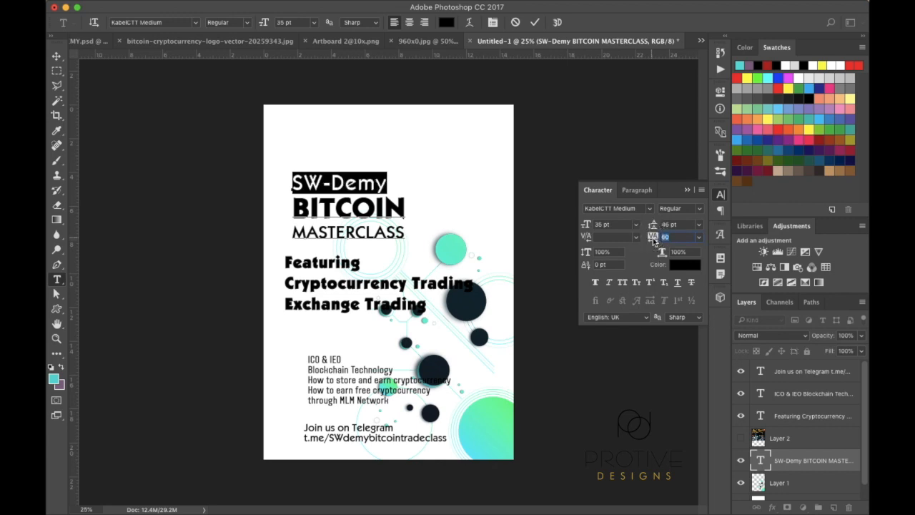
{"action": "left_click_drag", "start_coordinate": [585, 229], "coordinate": [586, 227]}
{"action": "left_click", "coordinate": [600, 225]}
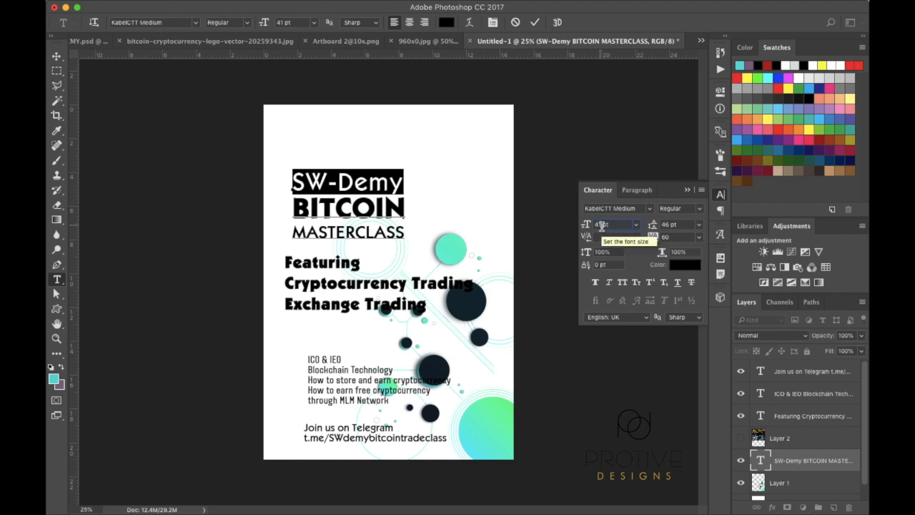
{"action": "type", "text": ".5"}
{"action": "key", "text": "Return"}
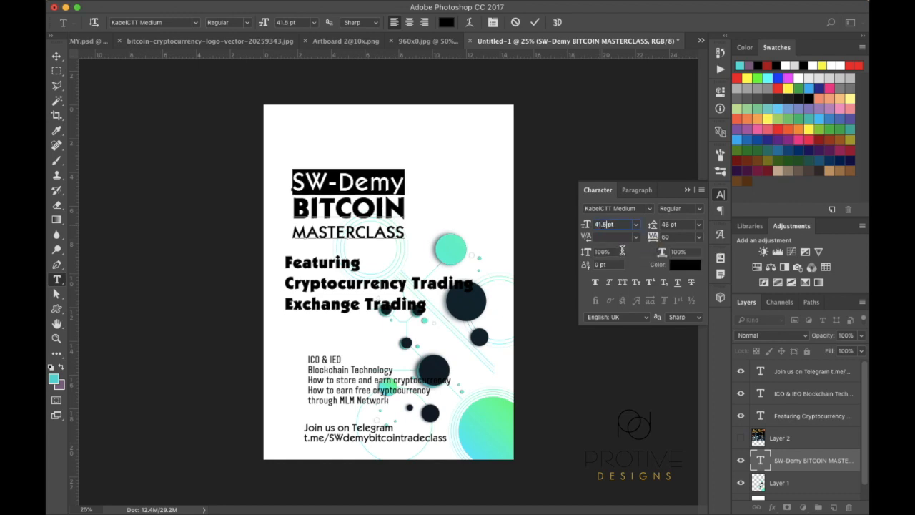
{"action": "left_click", "coordinate": [57, 56]}
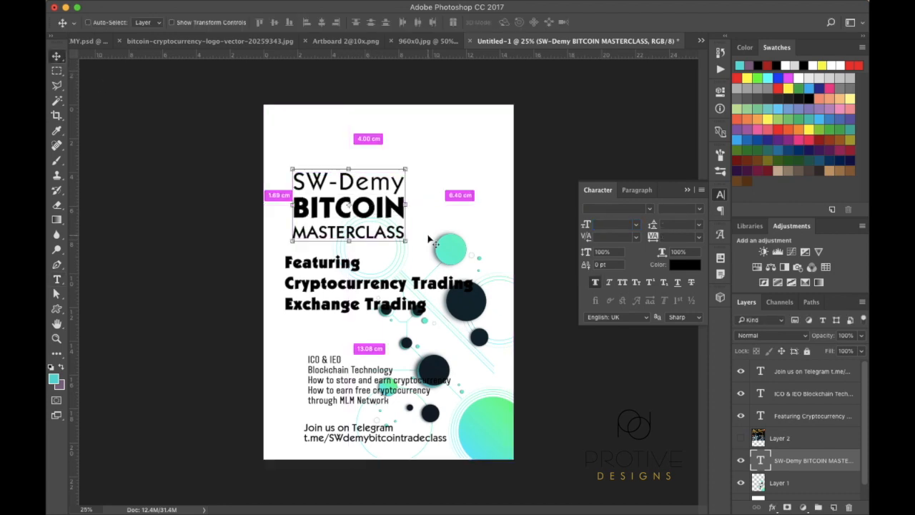
Free-transform the SW-Demy BITCOIN MASTERCLASS title block up to about 111%
{"action": "key", "text": "super+t"}
{"action": "left_click_drag", "start_coordinate": [406, 241], "coordinate": [420, 250]}
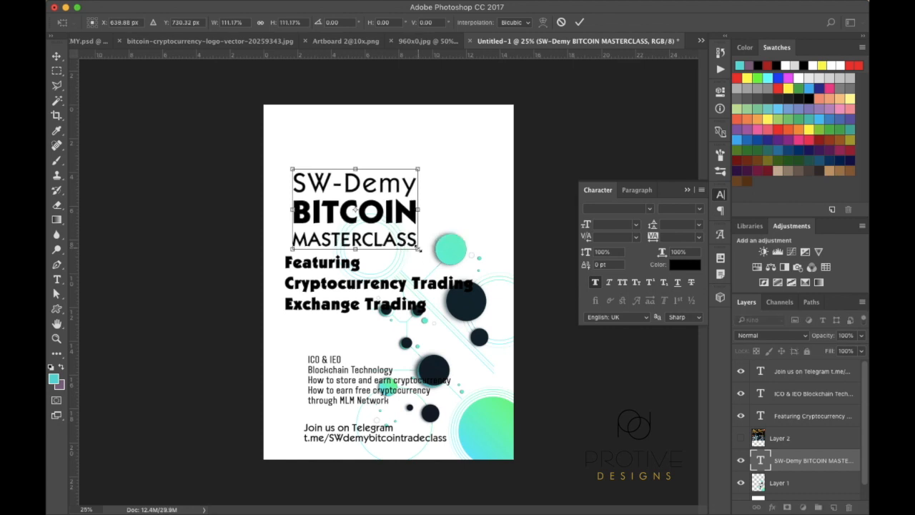
{"action": "key", "text": "Return"}
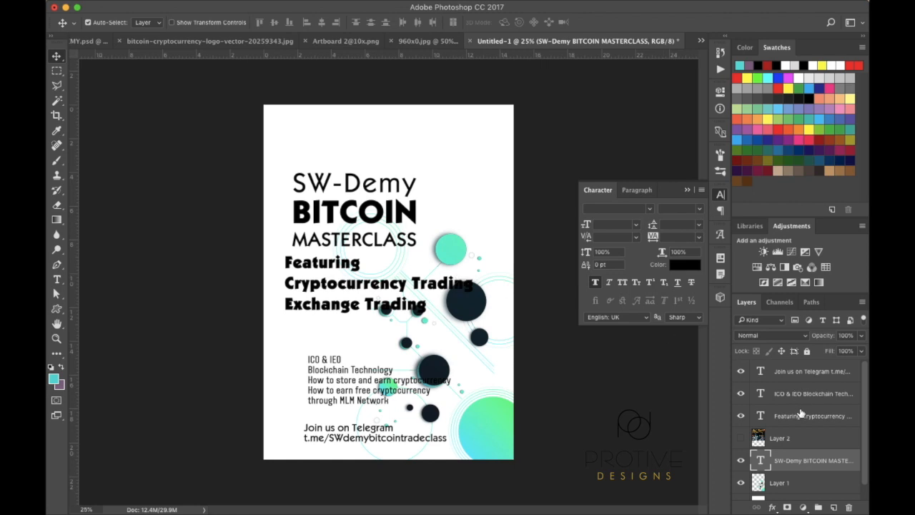
Set the Featuring Cryptocurrency text layer's font to KabelCTT Medium
{"action": "left_click", "coordinate": [801, 413]}
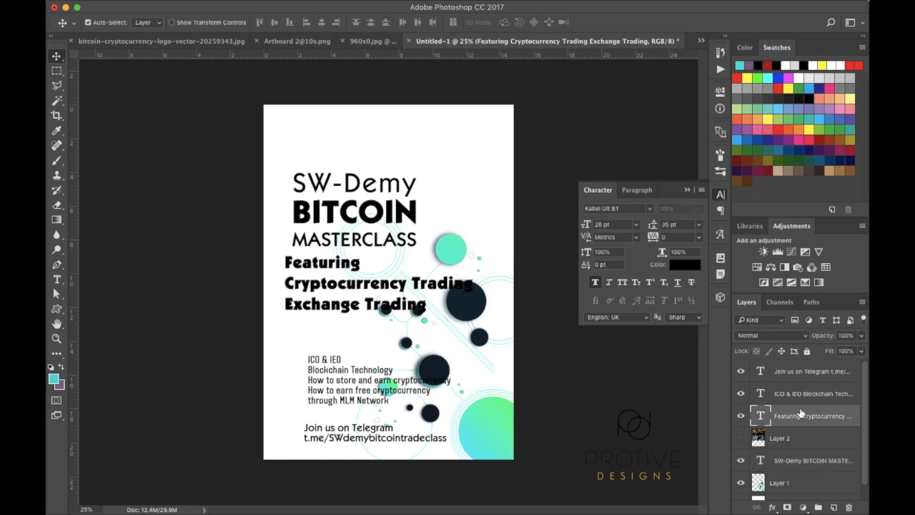
{"action": "left_click", "coordinate": [637, 228]}
{"action": "left_click", "coordinate": [636, 227]}
{"action": "left_click", "coordinate": [650, 209]}
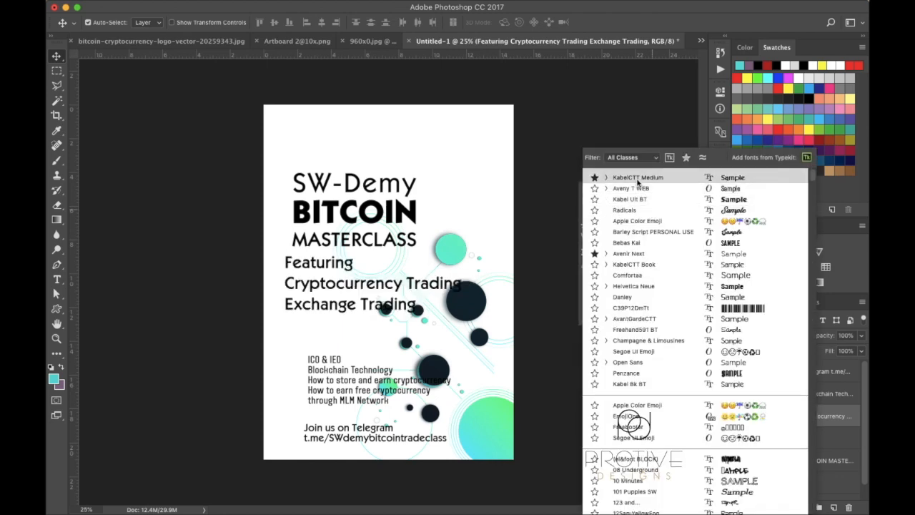
{"action": "left_click", "coordinate": [638, 179]}
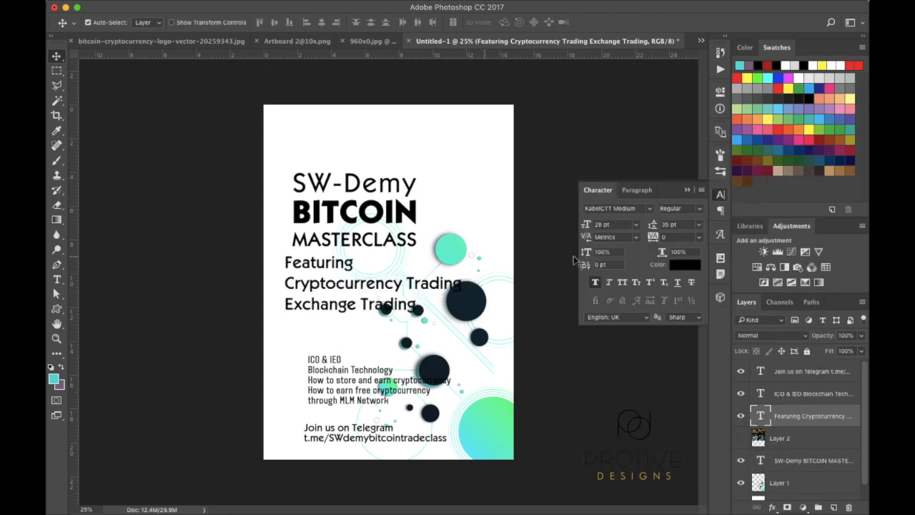
Size the Featuring text at 17 pt with 20 pt leading
{"action": "mouse_move", "coordinate": [592, 225]}
{"action": "left_mouse_down"}
{"action": "mouse_move", "coordinate": [577, 228]}
{"action": "mouse_move", "coordinate": [588, 226]}
{"action": "left_mouse_up"}
{"action": "left_click", "coordinate": [587, 224]}
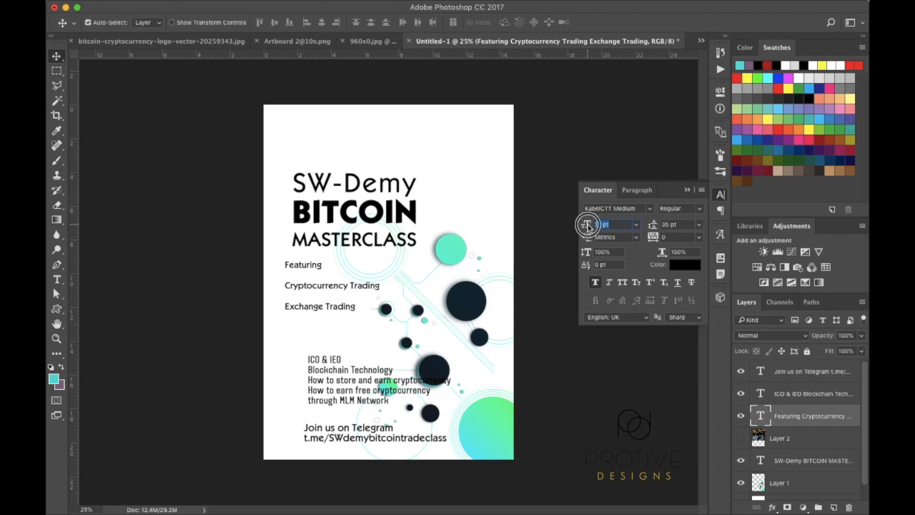
{"action": "left_click_drag", "start_coordinate": [587, 224], "coordinate": [589, 227]}
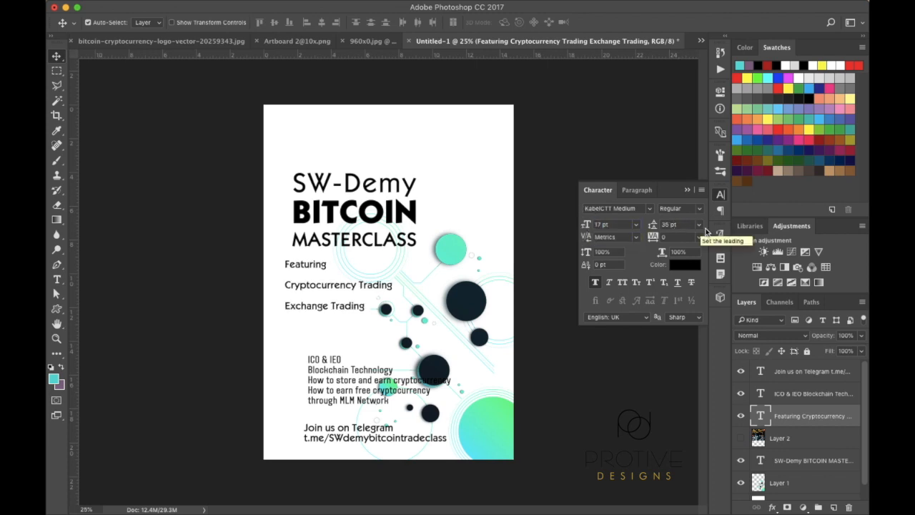
{"action": "left_click", "coordinate": [700, 229]}
{"action": "left_click", "coordinate": [681, 318]}
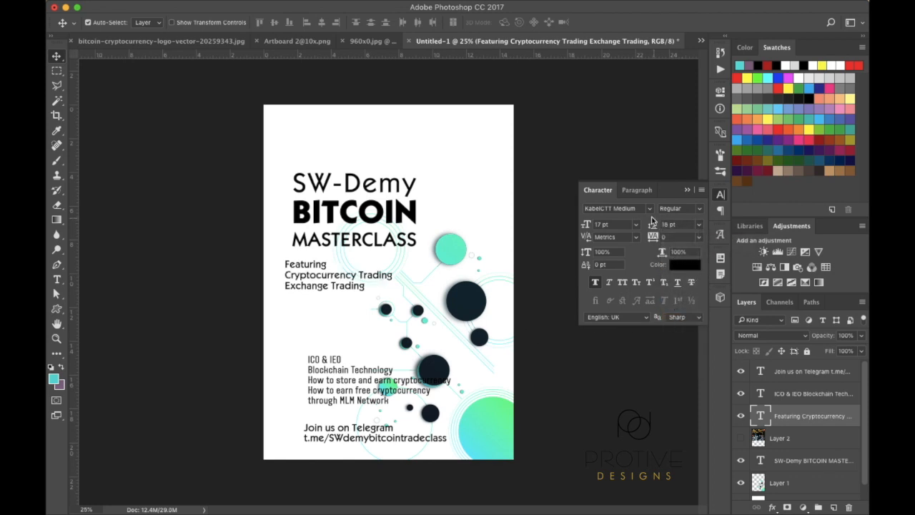
{"action": "left_click_drag", "start_coordinate": [653, 227], "coordinate": [657, 228]}
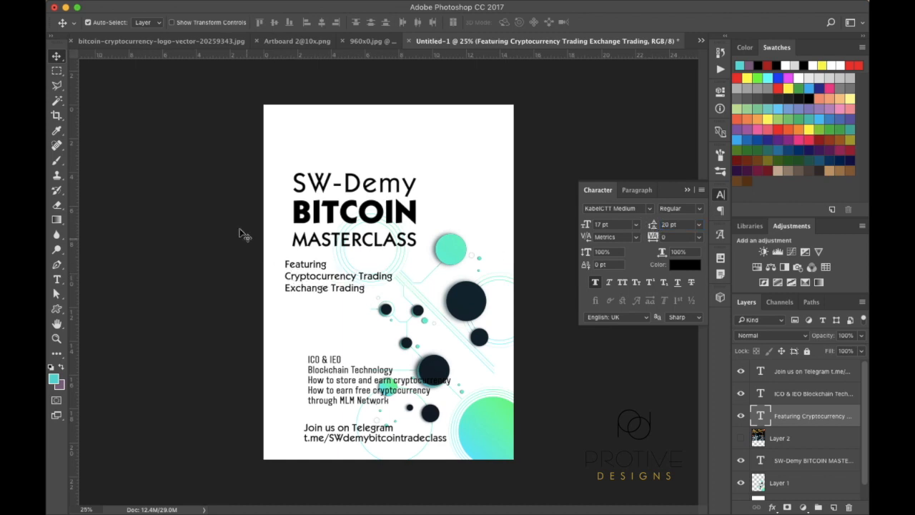
Make the FEATURING heading bold and all caps, then nudge the block slightly right
{"action": "left_click", "coordinate": [58, 280]}
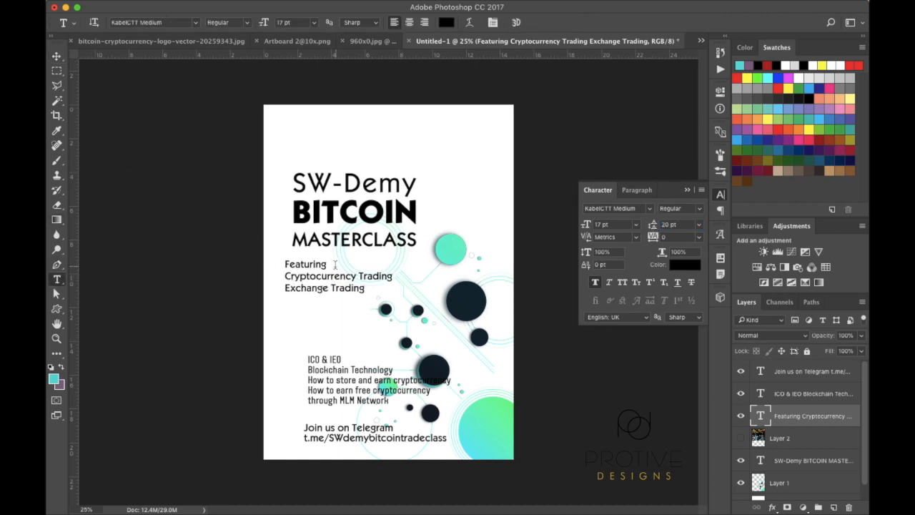
{"action": "left_click_drag", "start_coordinate": [326, 264], "coordinate": [283, 264]}
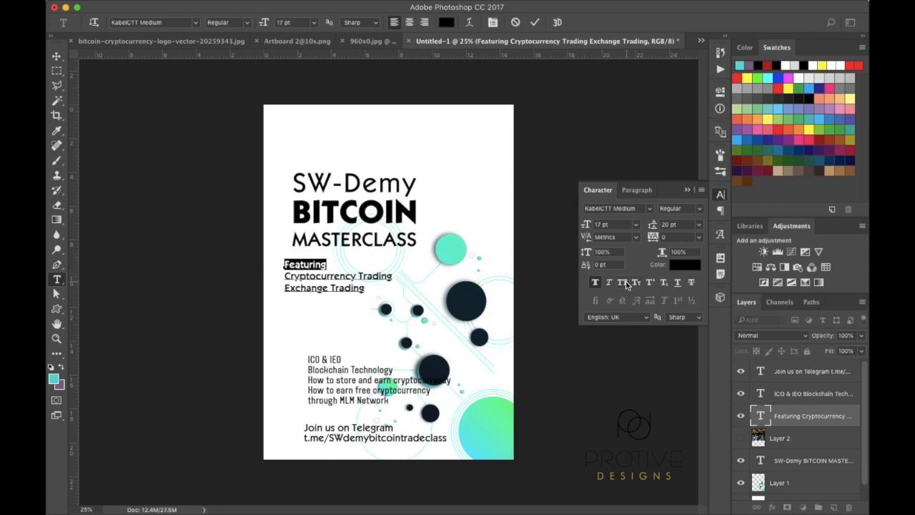
{"action": "left_click", "coordinate": [623, 283]}
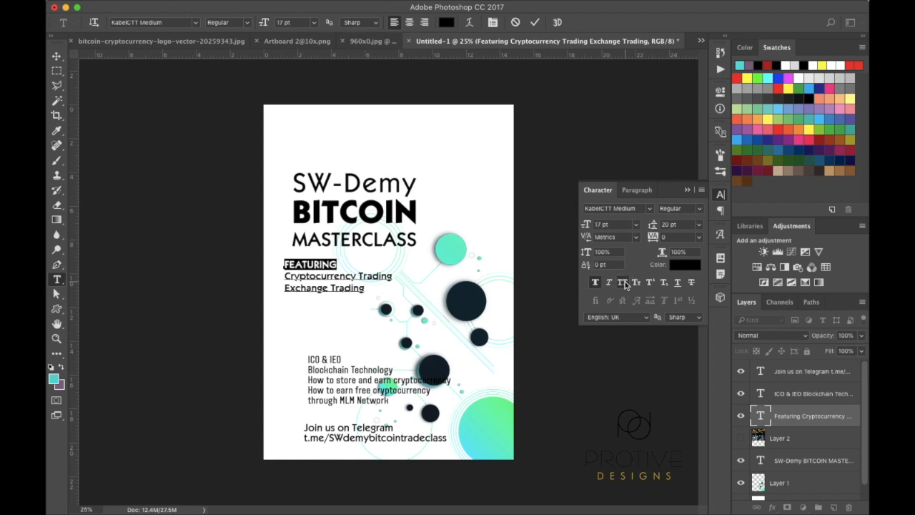
{"action": "left_click", "coordinate": [701, 210]}
{"action": "left_click", "coordinate": [682, 209]}
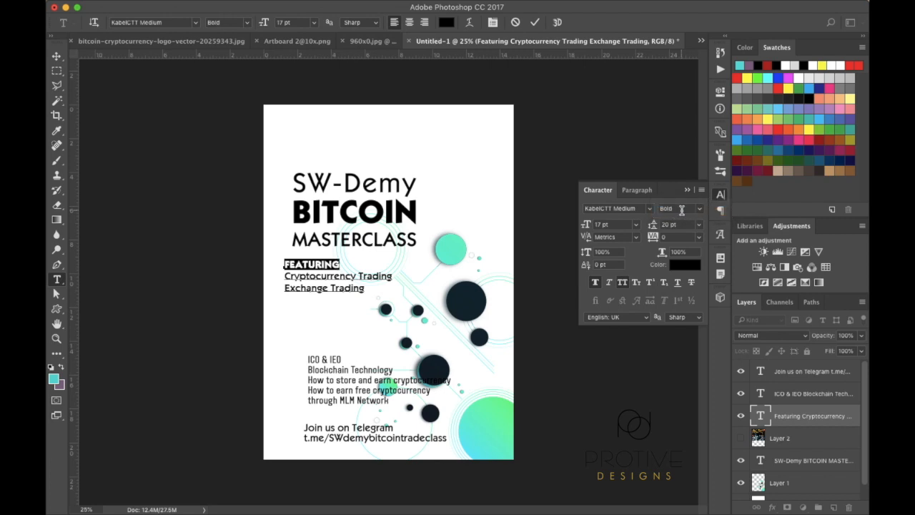
{"action": "left_click", "coordinate": [58, 57]}
{"action": "left_click_drag", "start_coordinate": [294, 269], "coordinate": [300, 271]}
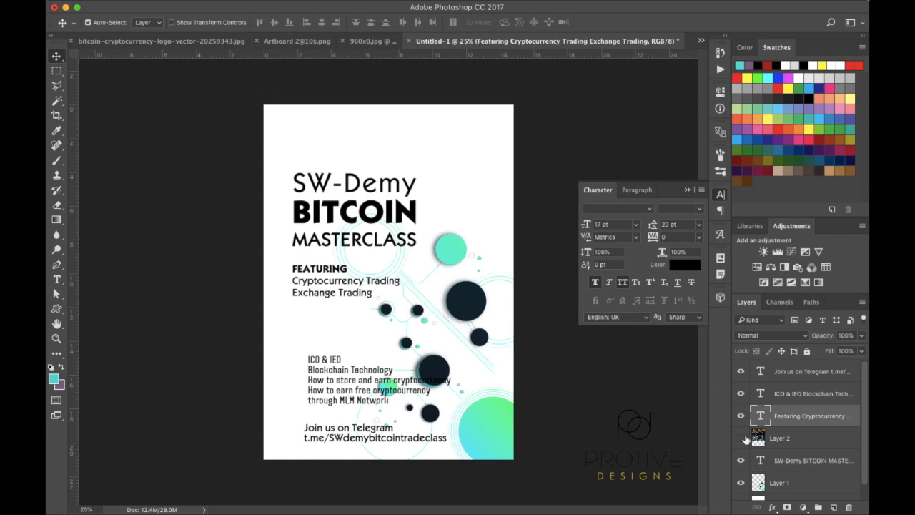
Show the Layer 2 reference poster and transform it lower on the canvas
{"action": "left_click", "coordinate": [742, 440]}
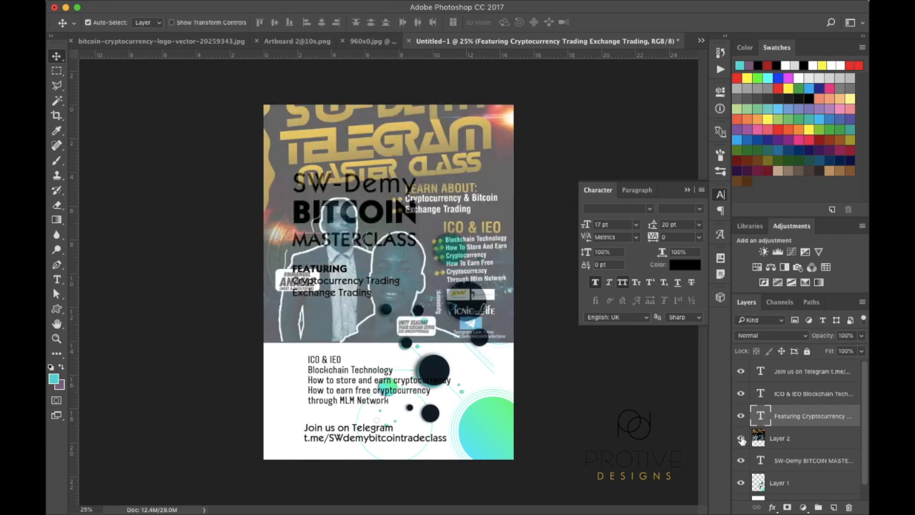
{"action": "left_click", "coordinate": [790, 439]}
{"action": "key", "text": "ctrl+t"}
{"action": "left_click_drag", "start_coordinate": [478, 205], "coordinate": [477, 321]}
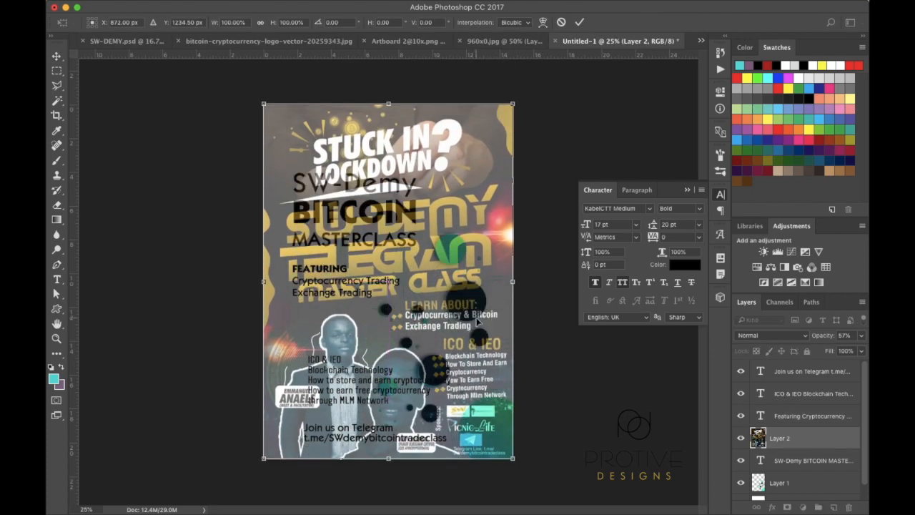
{"action": "key", "text": "Return"}
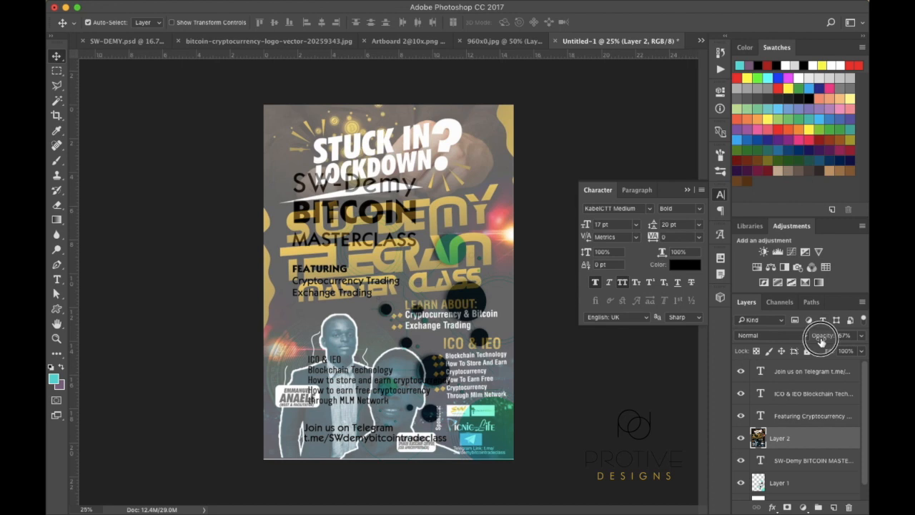
Set the poster to 100% opacity, move it above all text layers, and hide it
{"action": "left_click_drag", "start_coordinate": [821, 341], "coordinate": [864, 339]}
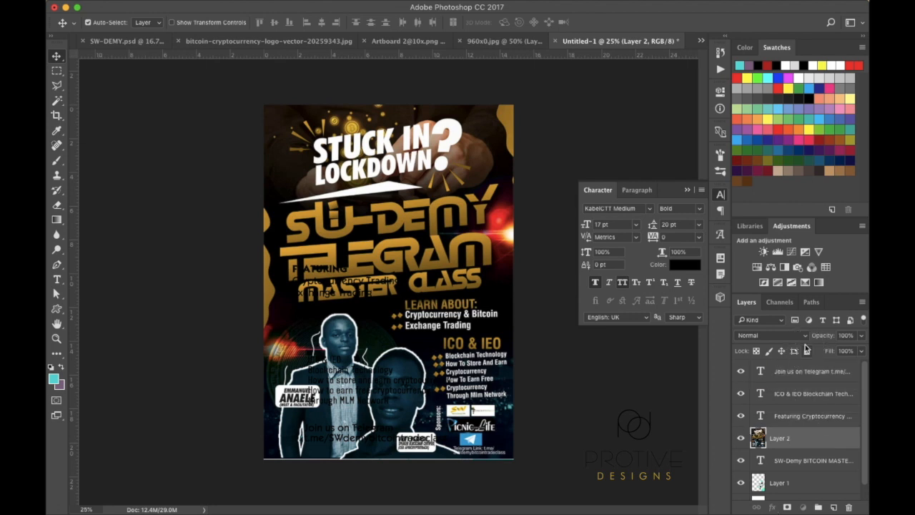
{"action": "left_click_drag", "start_coordinate": [795, 438], "coordinate": [796, 373]}
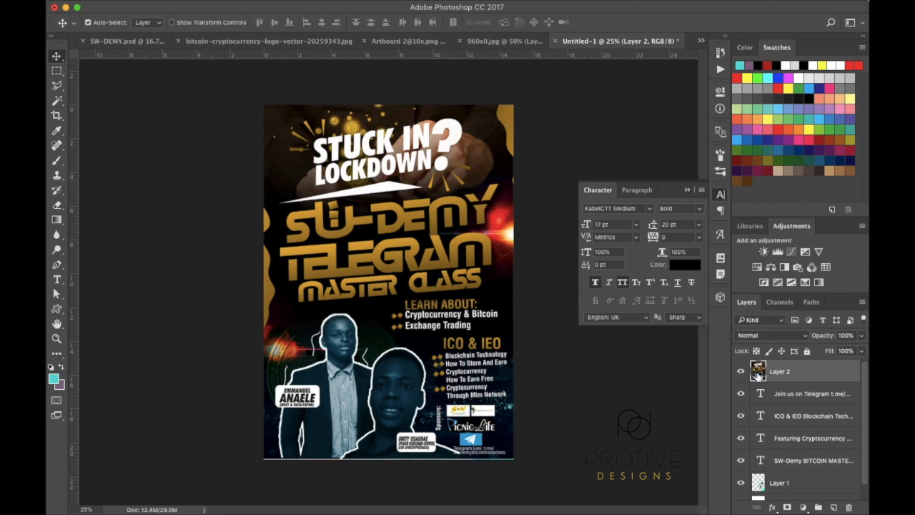
{"action": "left_click", "coordinate": [742, 372]}
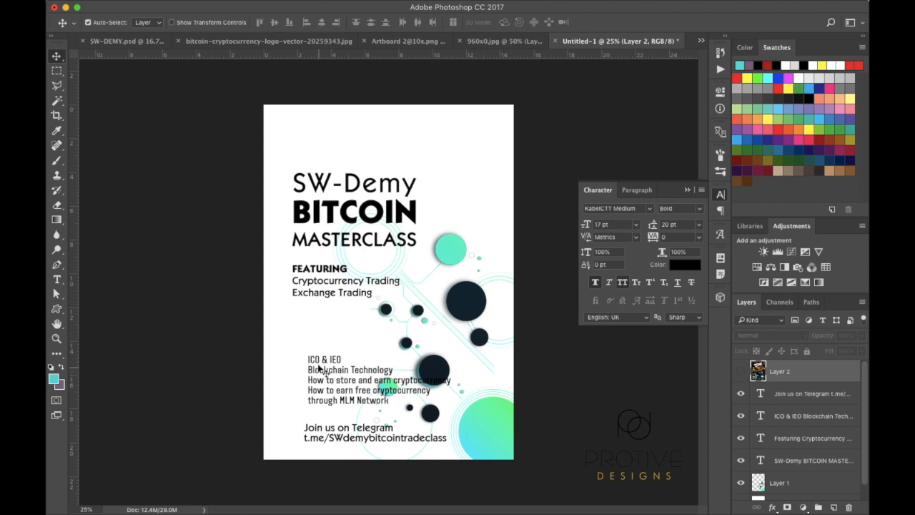
Move the ICO & IEO list up and left, then set its size to 16 pt
{"action": "left_click_drag", "start_coordinate": [320, 367], "coordinate": [303, 325]}
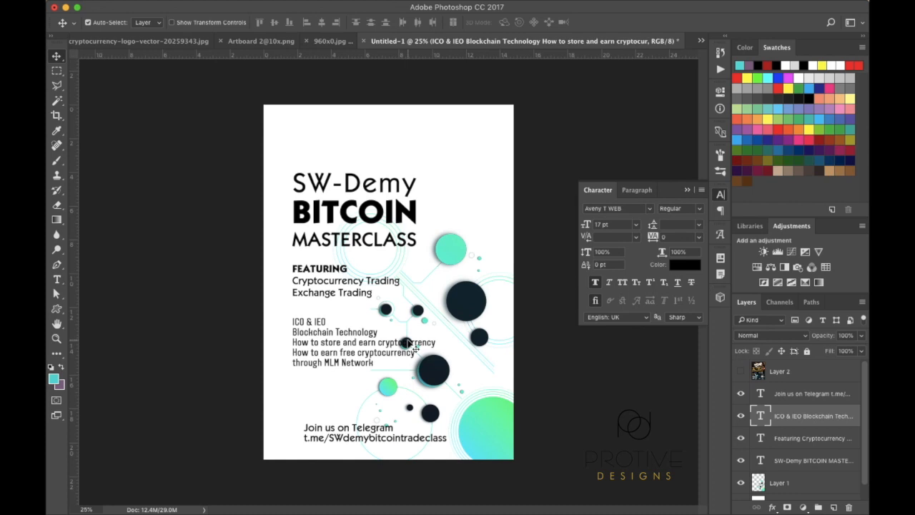
{"action": "left_click", "coordinate": [585, 224]}
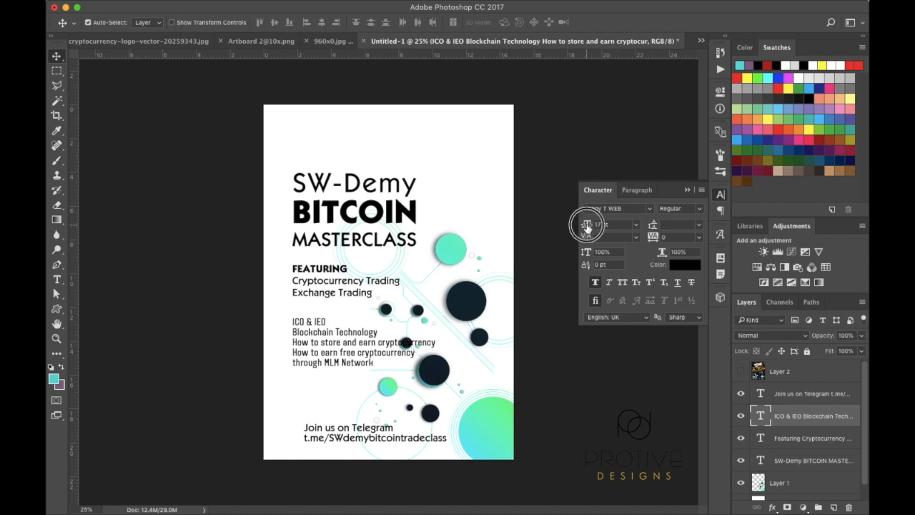
{"action": "left_click_drag", "start_coordinate": [585, 225], "coordinate": [585, 225]}
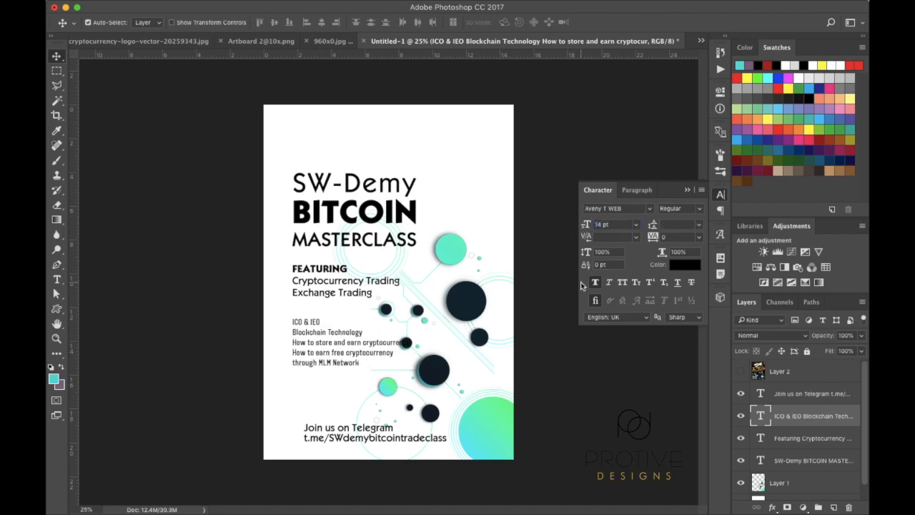
{"action": "left_click", "coordinate": [586, 225]}
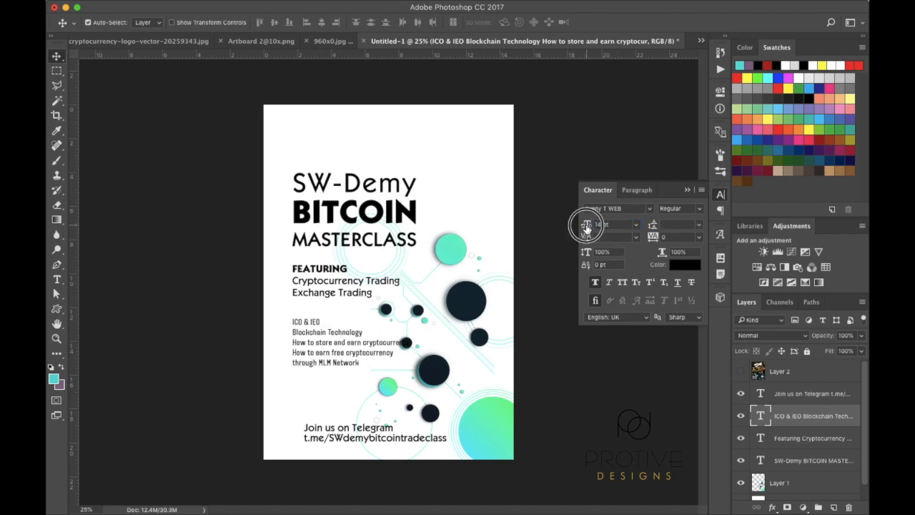
{"action": "left_click_drag", "start_coordinate": [587, 226], "coordinate": [588, 226]}
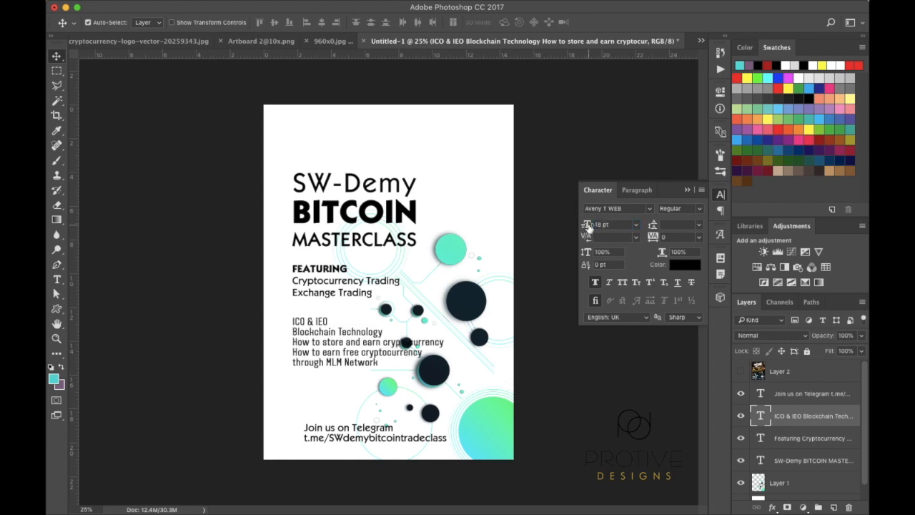
{"action": "left_click", "coordinate": [585, 225]}
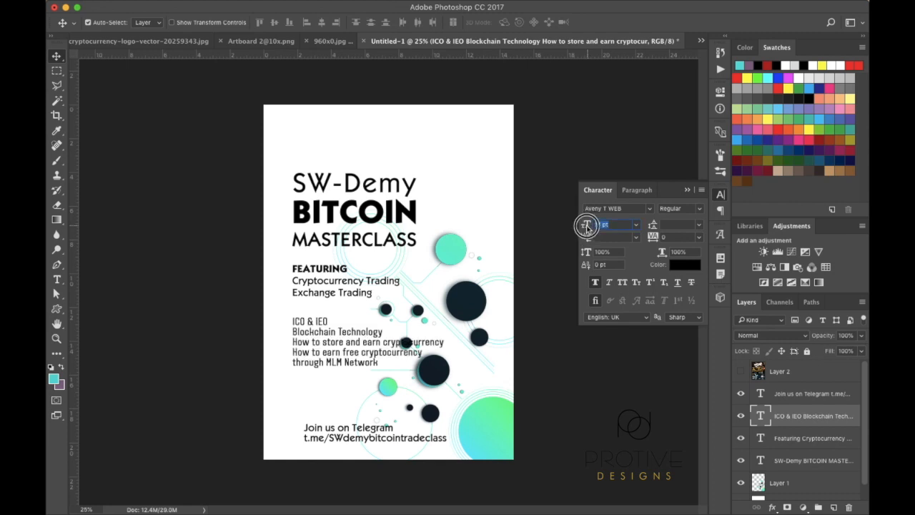
{"action": "left_click_drag", "start_coordinate": [586, 224], "coordinate": [568, 240]}
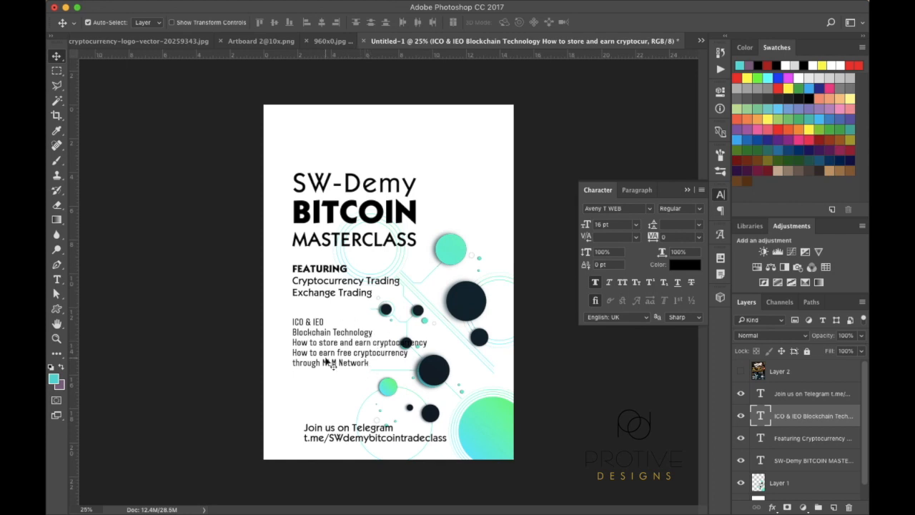
Nudge the topic list down a few pixels
{"action": "key", "text": "shift+Down"}
{"action": "key", "text": "shift+Down"}
{"action": "key", "text": "shift+Down"}
{"action": "key", "text": "shift+Down"}
{"action": "key", "text": "shift+Down"}
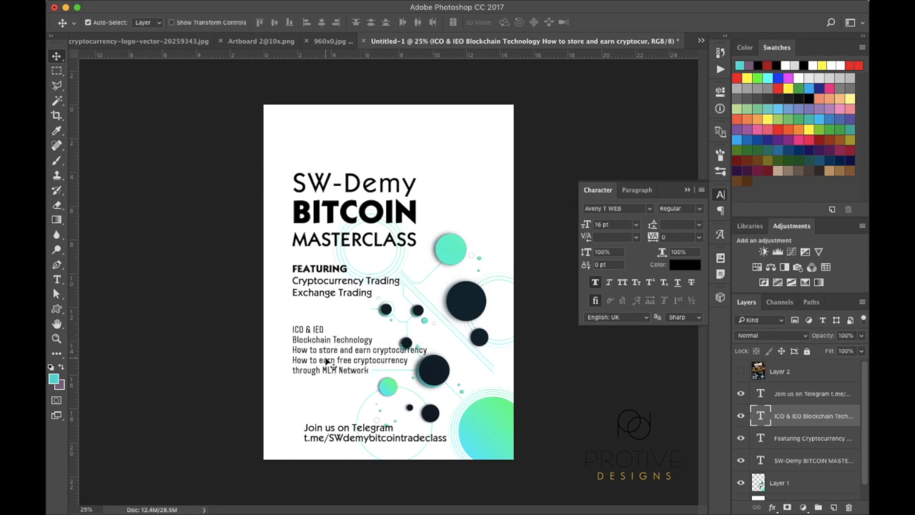
{"action": "key", "text": "shift+Down"}
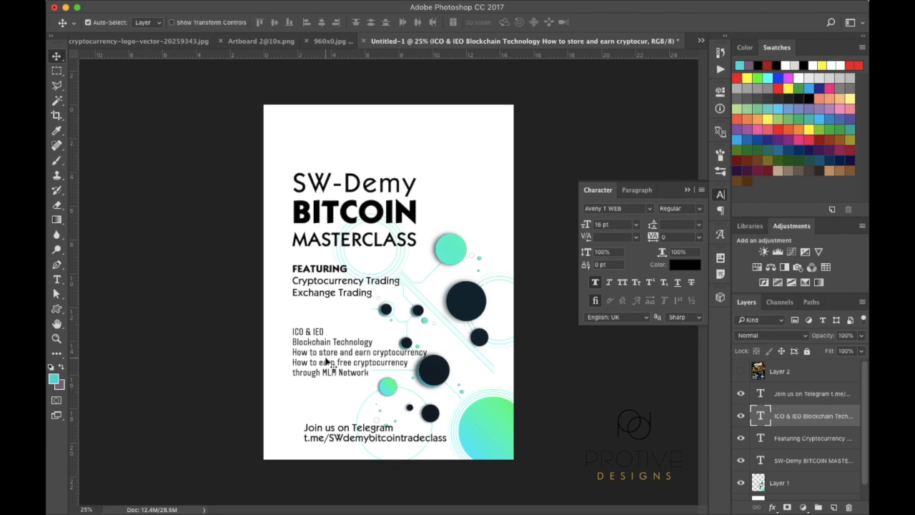
{"action": "key", "text": "Down"}
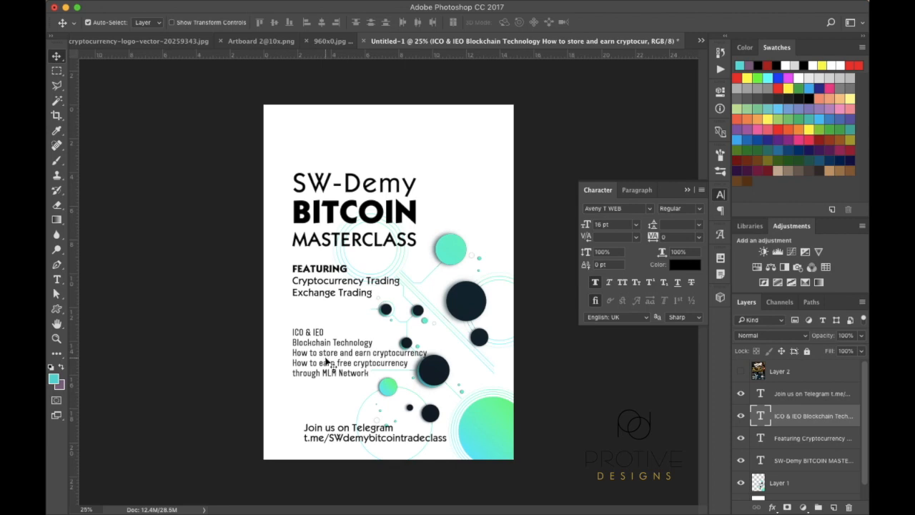
Shift the circle graphics layer a few pixels to the right
{"action": "left_click", "coordinate": [470, 302]}
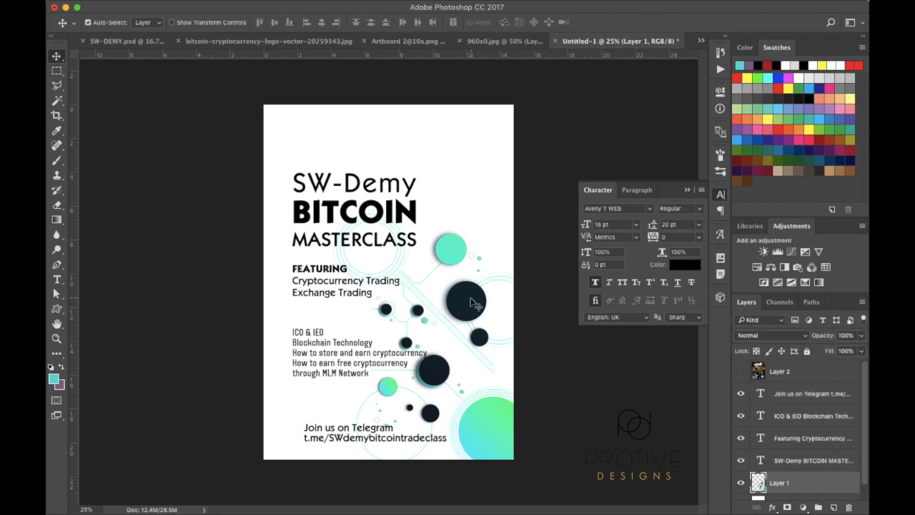
{"action": "key", "text": "shift+Right"}
{"action": "key", "text": "shift+Right"}
{"action": "key", "text": "shift+Right"}
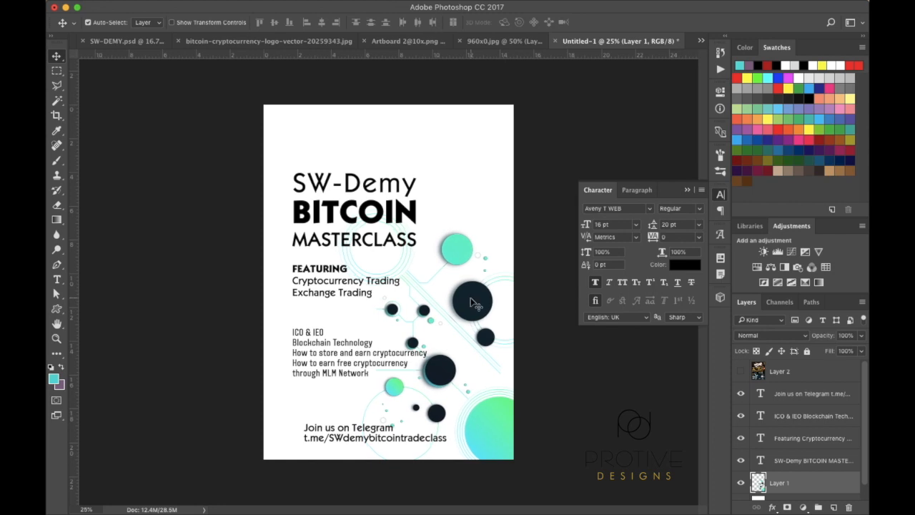
{"action": "key", "text": "shift+Left"}
{"action": "key", "text": "shift+Left"}
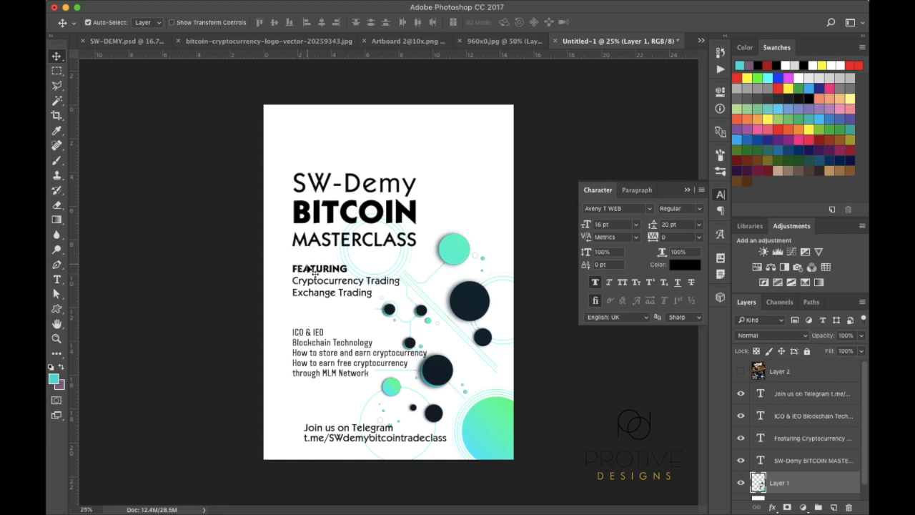
Move the FEATURING text block slightly down
{"action": "left_click", "coordinate": [309, 270]}
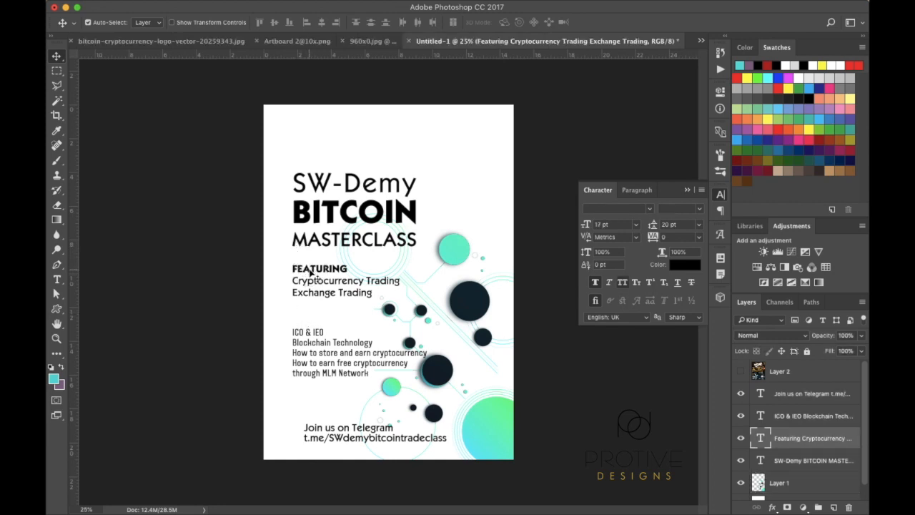
{"action": "left_click_drag", "start_coordinate": [309, 270], "coordinate": [312, 274]}
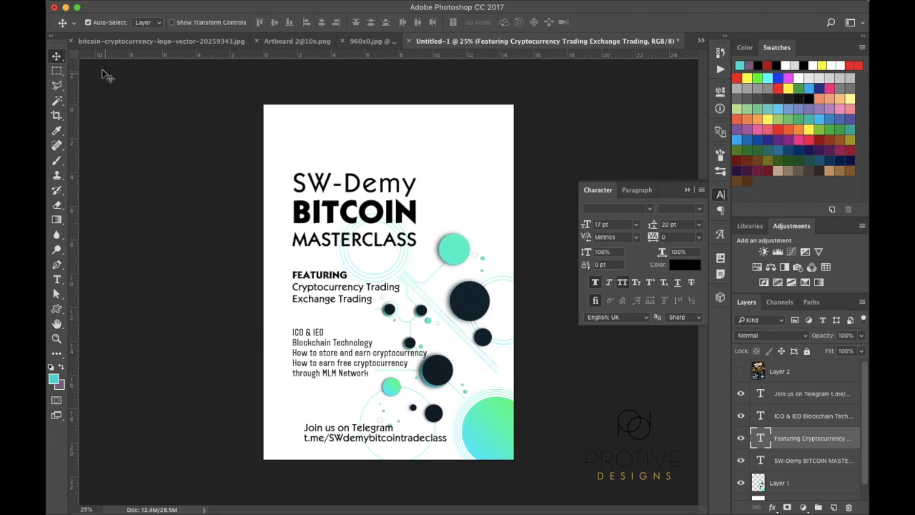
{"action": "left_click", "coordinate": [796, 401]}
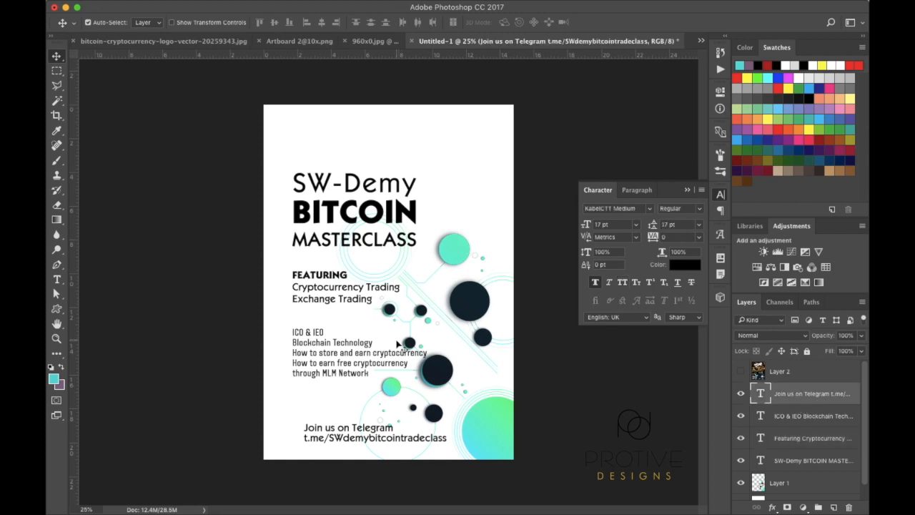
Set the ICO & IEO heading line to 20 pt, keeping the Regular style
{"action": "left_click", "coordinate": [788, 414]}
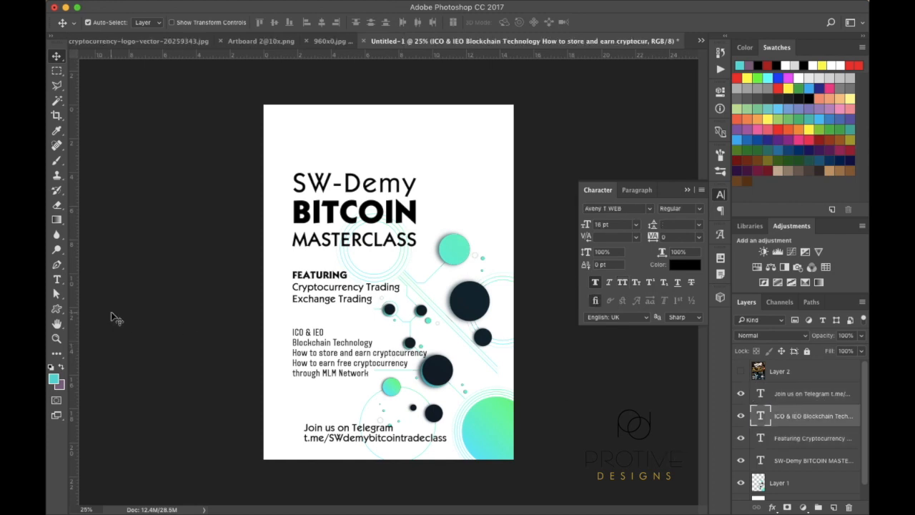
{"action": "left_click", "coordinate": [57, 279]}
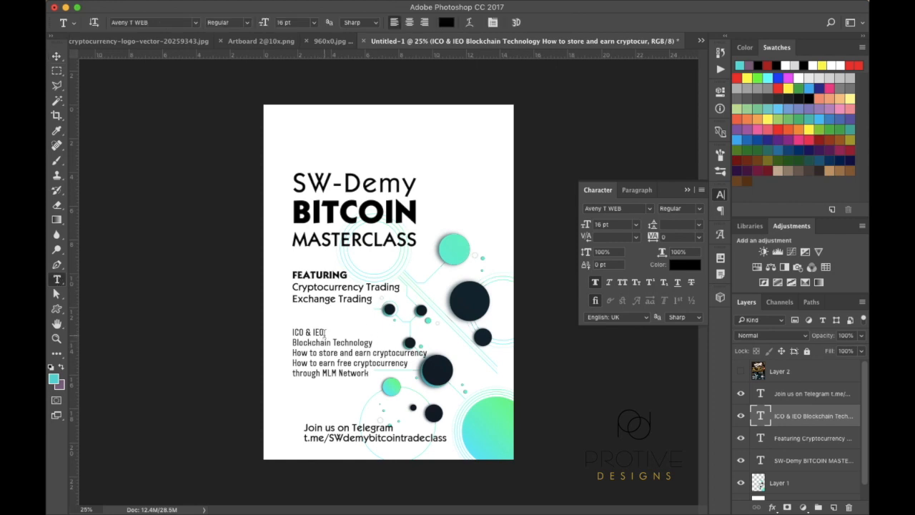
{"action": "left_click_drag", "start_coordinate": [323, 334], "coordinate": [290, 334]}
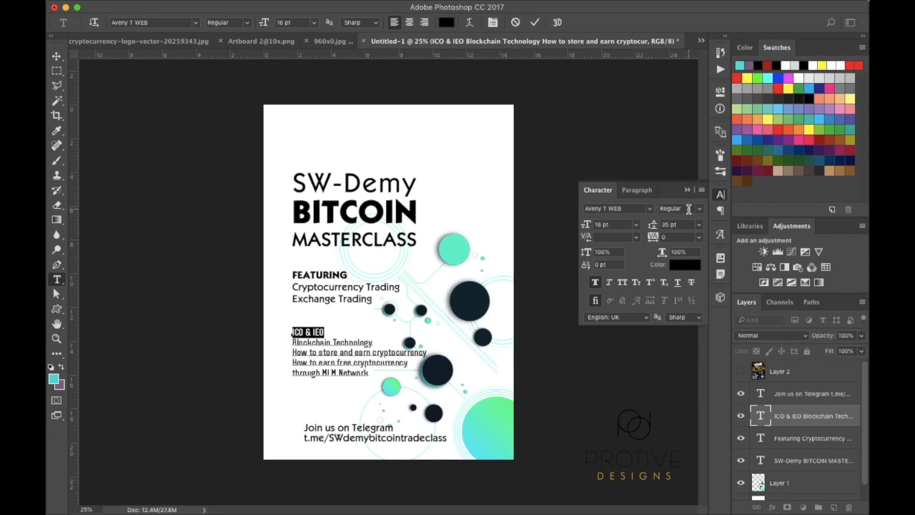
{"action": "left_click", "coordinate": [700, 211]}
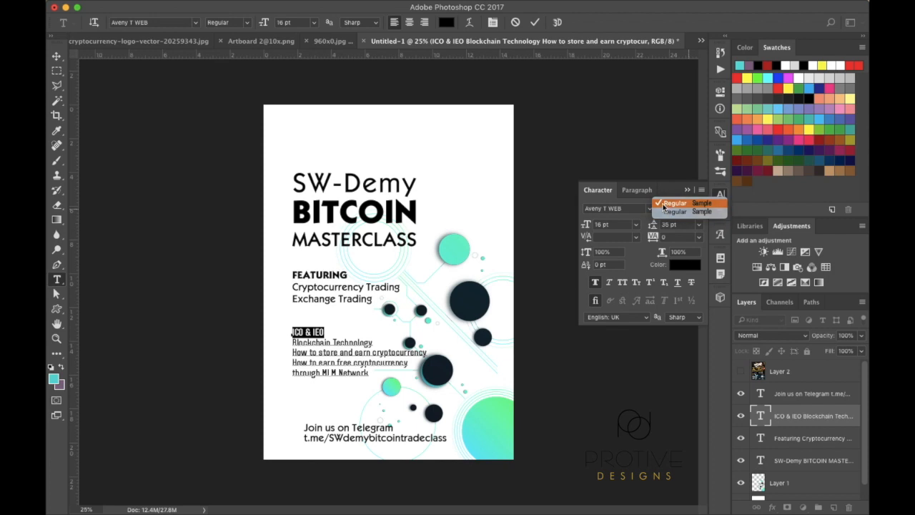
{"action": "left_click", "coordinate": [664, 204]}
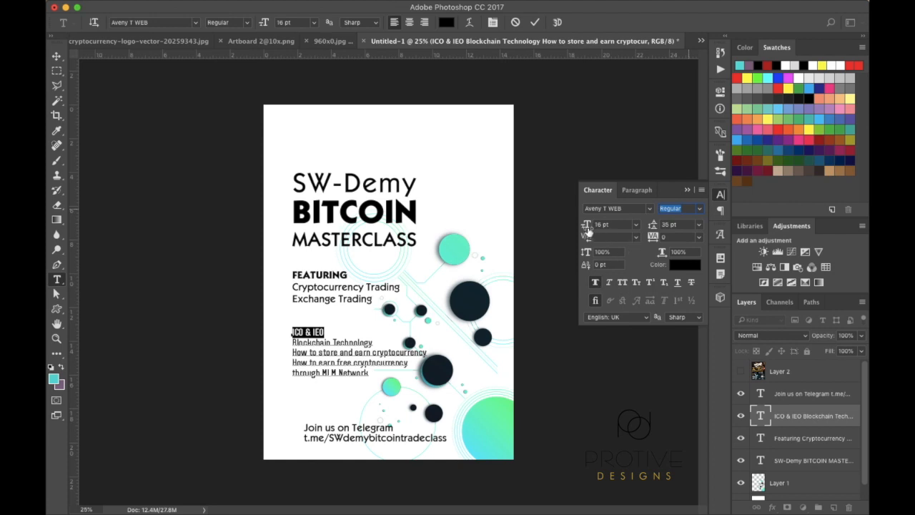
{"action": "left_click_drag", "start_coordinate": [585, 225], "coordinate": [572, 225]}
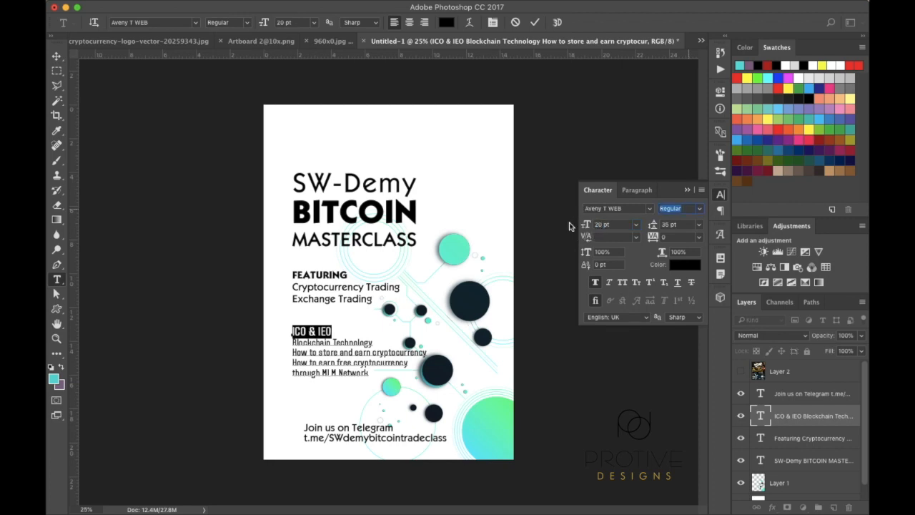
{"action": "left_click", "coordinate": [57, 55]}
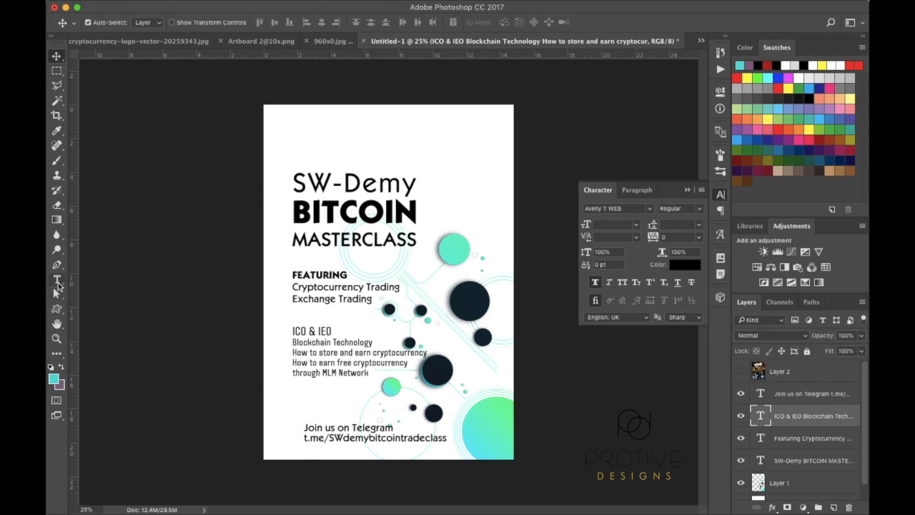
Indent the sub-topic lines, including through MLM Network, beneath the ICO & IEO heading
{"action": "left_click", "coordinate": [58, 281]}
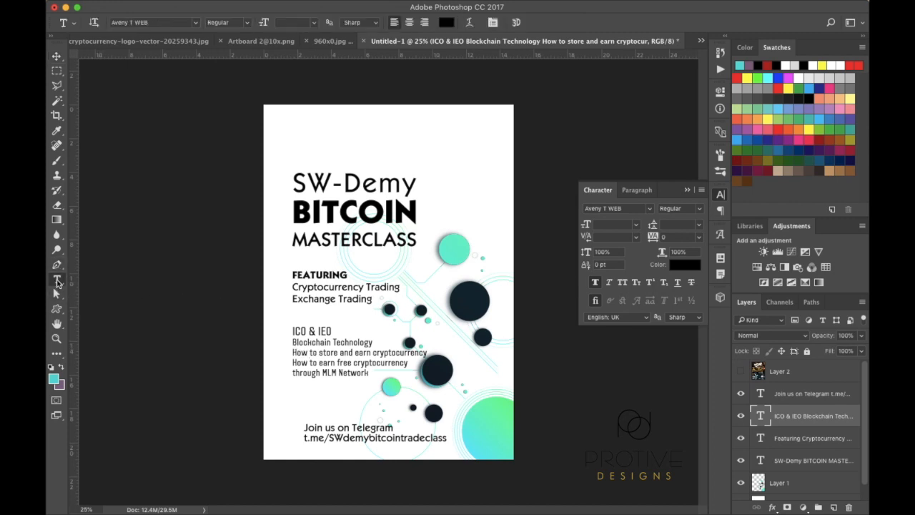
{"action": "left_click", "coordinate": [293, 343]}
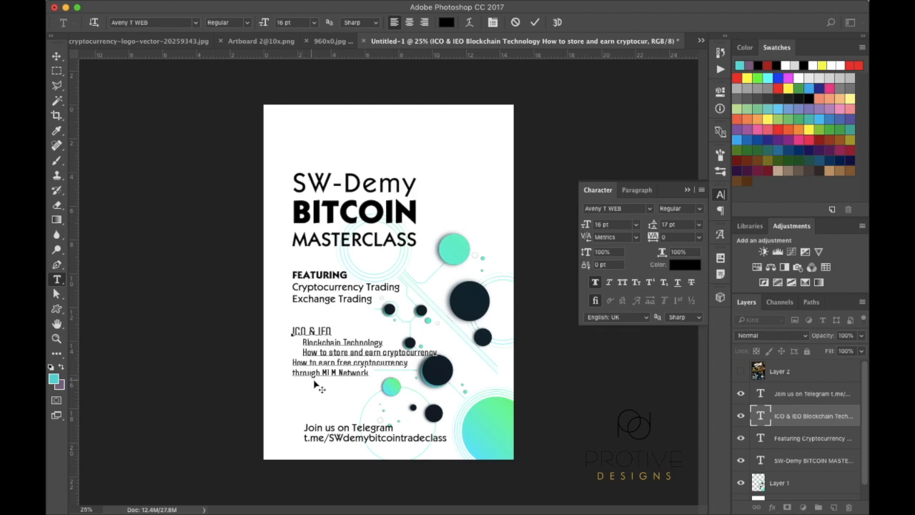
{"action": "left_click", "coordinate": [293, 373]}
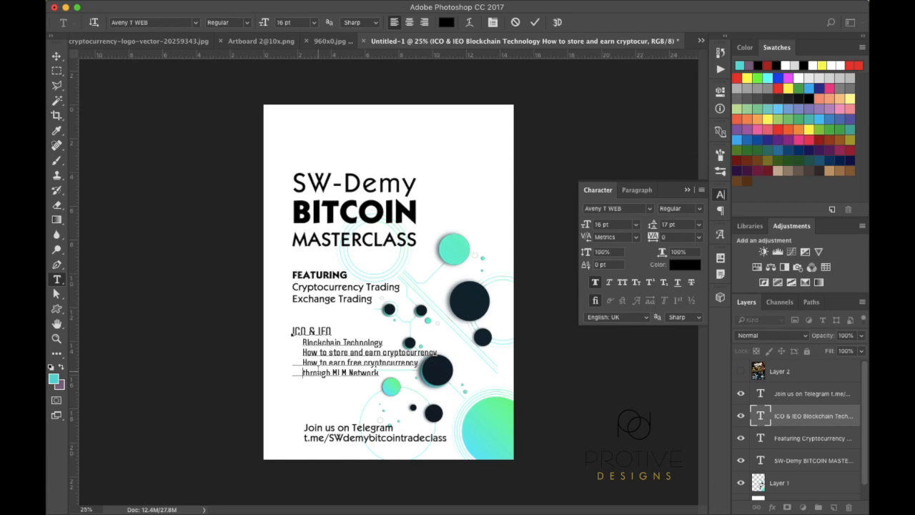
{"action": "left_click", "coordinate": [57, 57]}
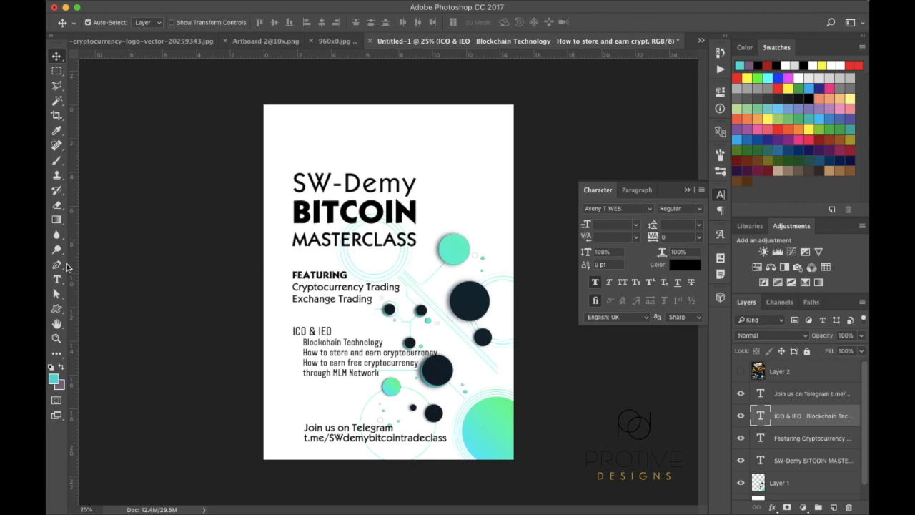
Draw a small teal circle beside Blockchain Technology and duplicate it as Ellipse 1 copy
{"action": "right_click", "coordinate": [61, 315]}
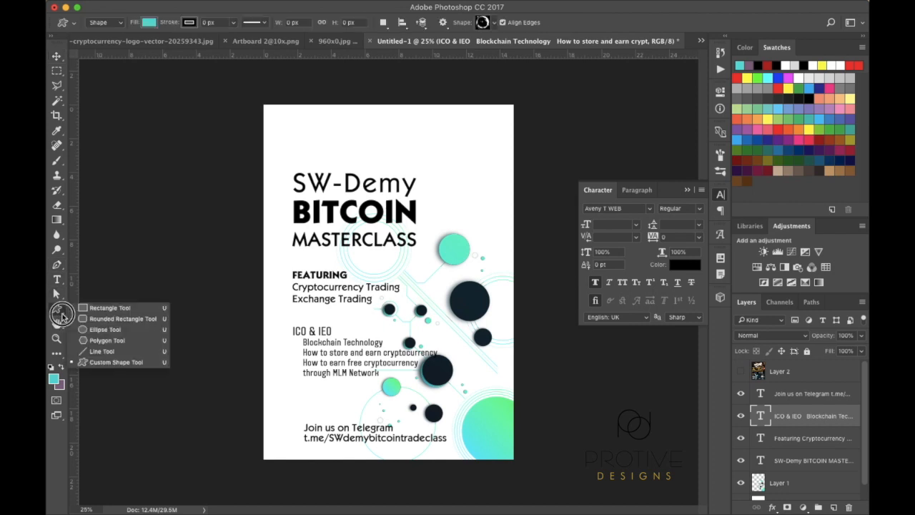
{"action": "left_click", "coordinate": [108, 330]}
{"action": "mouse_move", "coordinate": [289, 337]}
{"action": "left_mouse_down"}
{"action": "mouse_move", "coordinate": [310, 363]}
{"action": "mouse_move", "coordinate": [347, 374]}
{"action": "mouse_move", "coordinate": [309, 348]}
{"action": "mouse_move", "coordinate": [327, 374]}
{"action": "mouse_move", "coordinate": [393, 384]}
{"action": "mouse_move", "coordinate": [315, 368]}
{"action": "mouse_move", "coordinate": [298, 347]}
{"action": "left_mouse_up"}
{"action": "left_click", "coordinate": [56, 57]}
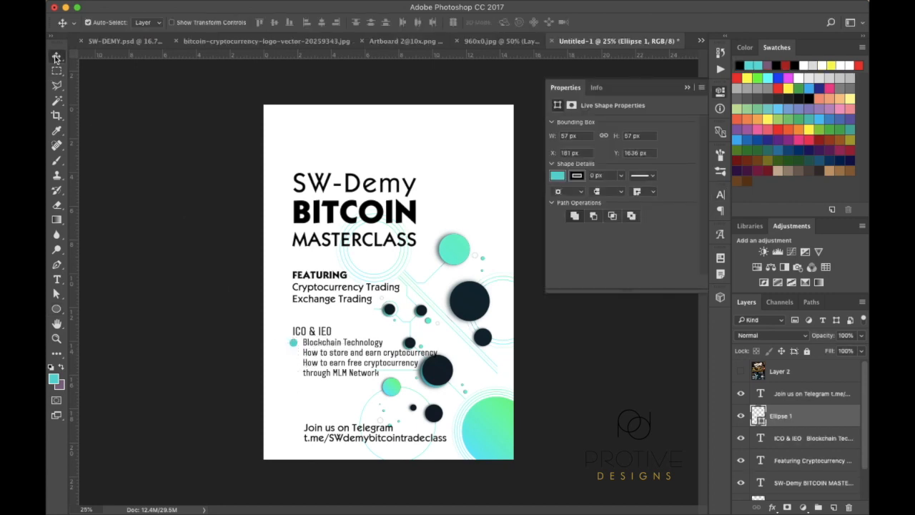
{"action": "left_click_drag", "start_coordinate": [298, 348], "coordinate": [299, 348]}
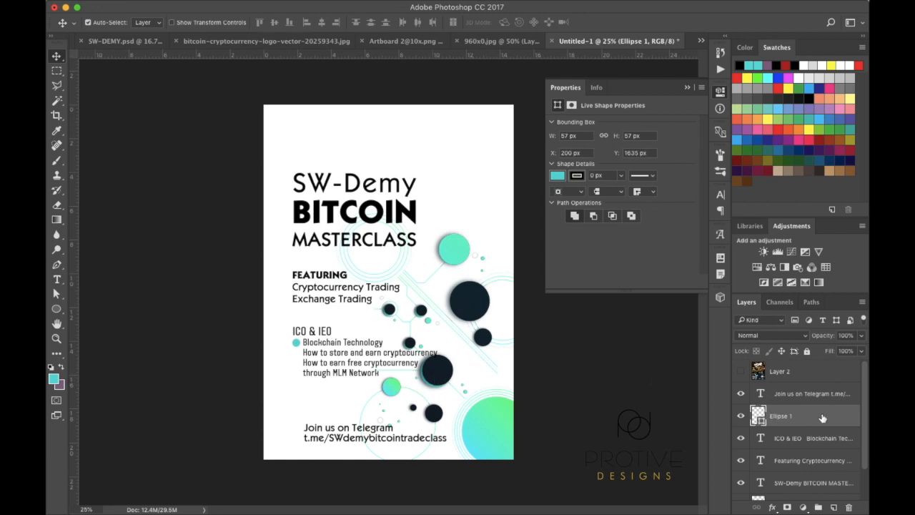
{"action": "left_click_drag", "start_coordinate": [821, 419], "coordinate": [834, 509]}
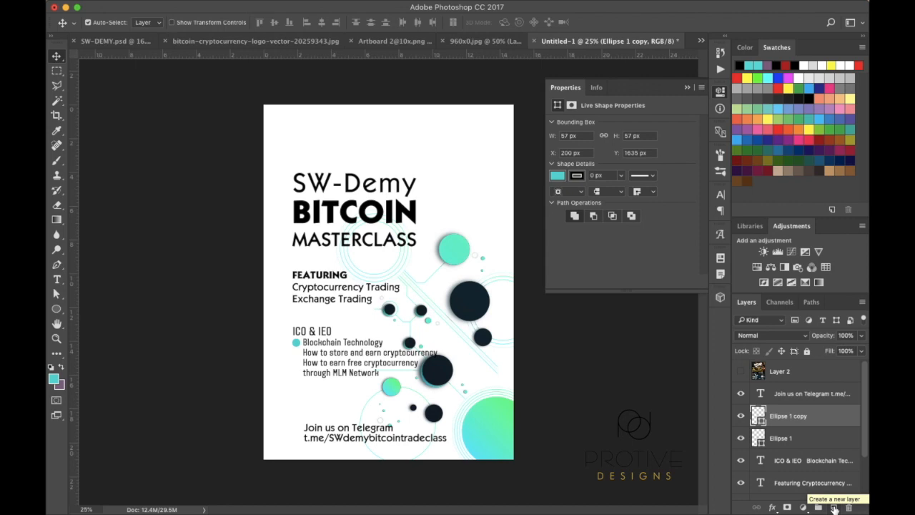
Move the copied bullet down and add a third bullet beside How to earn free cryptocurrency
{"action": "key", "text": "Down"}
{"action": "key", "text": "Down"}
{"action": "key", "text": "Down"}
{"action": "key", "text": "Down"}
{"action": "key", "text": "Down"}
{"action": "key", "text": "Down"}
{"action": "key", "text": "Down"}
{"action": "key", "text": "Down"}
{"action": "key", "text": "Down"}
{"action": "key", "text": "Down"}
{"action": "key", "text": "Down"}
{"action": "key", "text": "Down"}
{"action": "key", "text": "Down"}
{"action": "key", "text": "Down"}
{"action": "key", "text": "Down"}
{"action": "key", "text": "Down"}
{"action": "key", "text": "Down"}
{"action": "key", "text": "Down"}
{"action": "key", "text": "Down"}
{"action": "key", "text": "Down"}
{"action": "key", "text": "Down"}
{"action": "key", "text": "Down"}
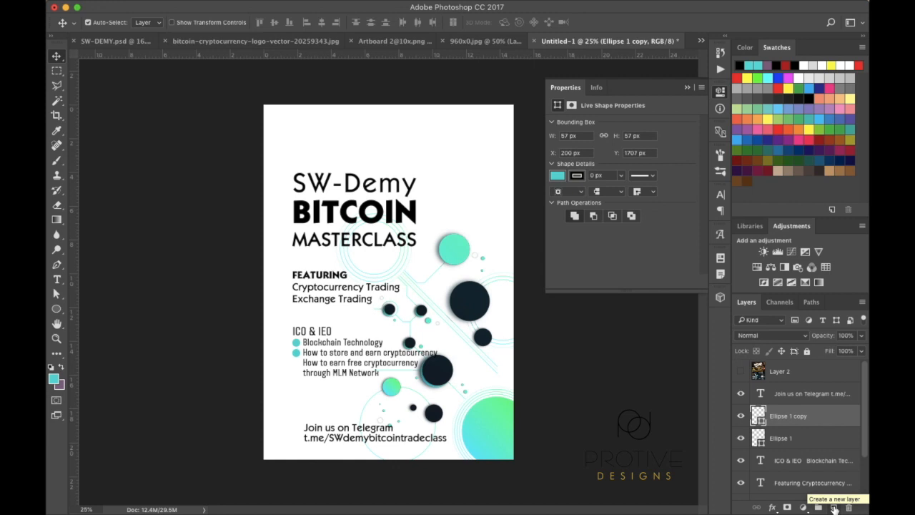
{"action": "left_click_drag", "start_coordinate": [827, 415], "coordinate": [834, 508]}
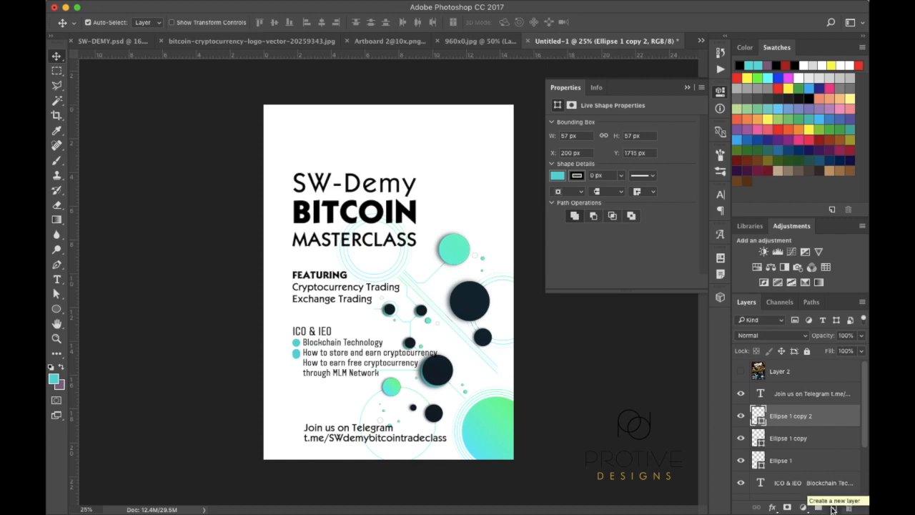
{"action": "key", "text": "shift+Down"}
{"action": "key", "text": "shift+Down"}
{"action": "key", "text": "shift+Down"}
{"action": "key", "text": "shift+Down"}
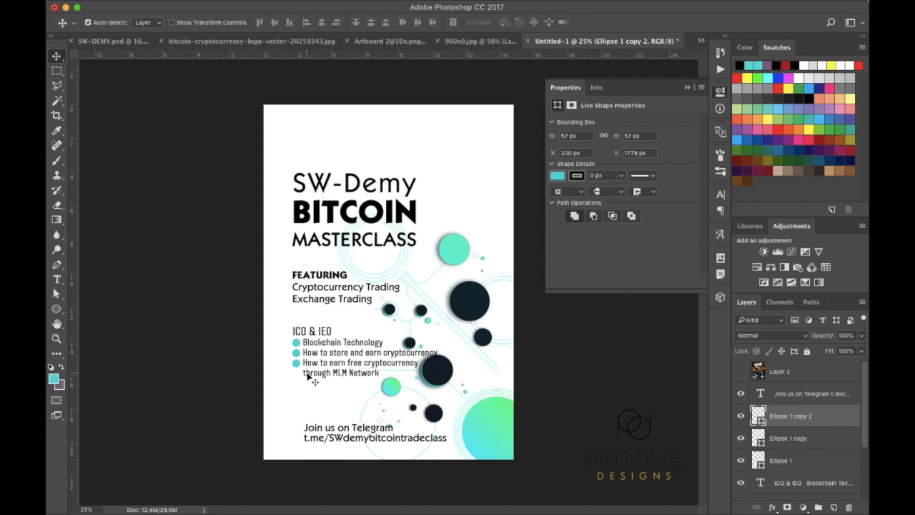
Delete the leading space before the through MLM Network line
{"action": "left_click", "coordinate": [57, 280]}
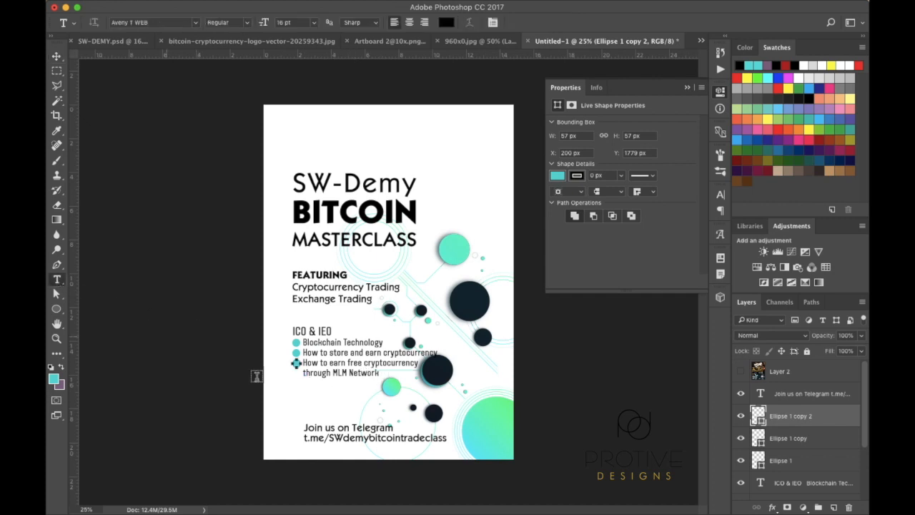
{"action": "left_click", "coordinate": [304, 372]}
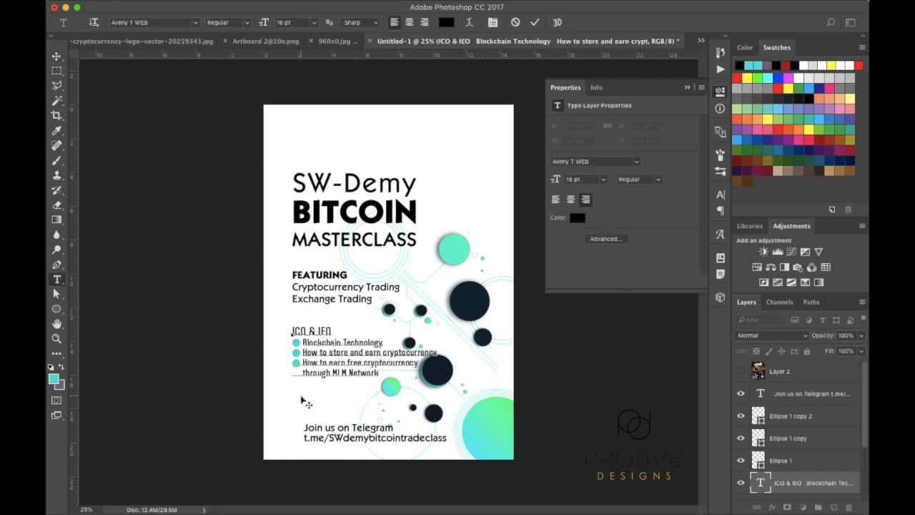
{"action": "key", "text": "BackSpace"}
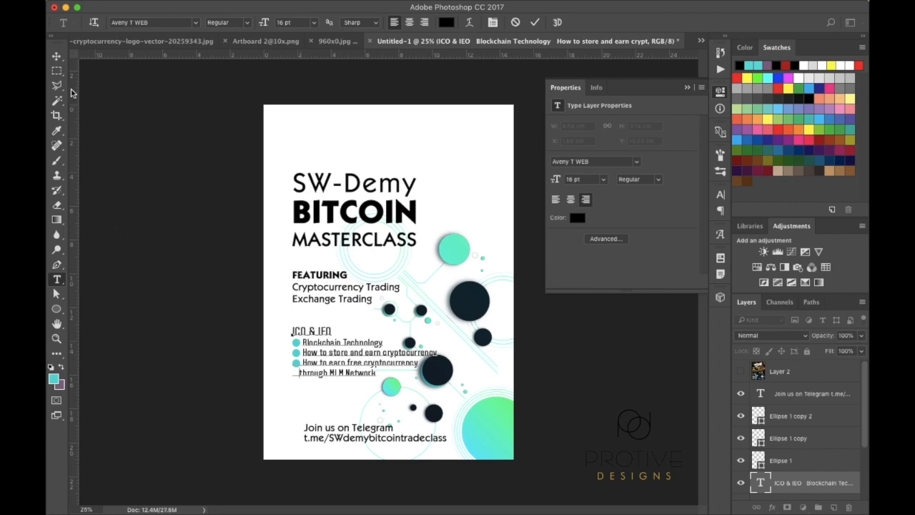
{"action": "left_click", "coordinate": [57, 56]}
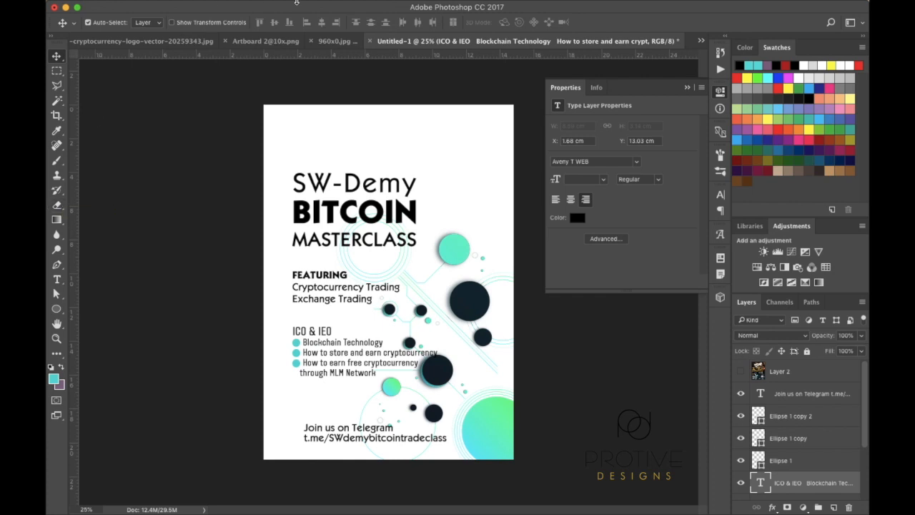
{"action": "left_click", "coordinate": [720, 195]}
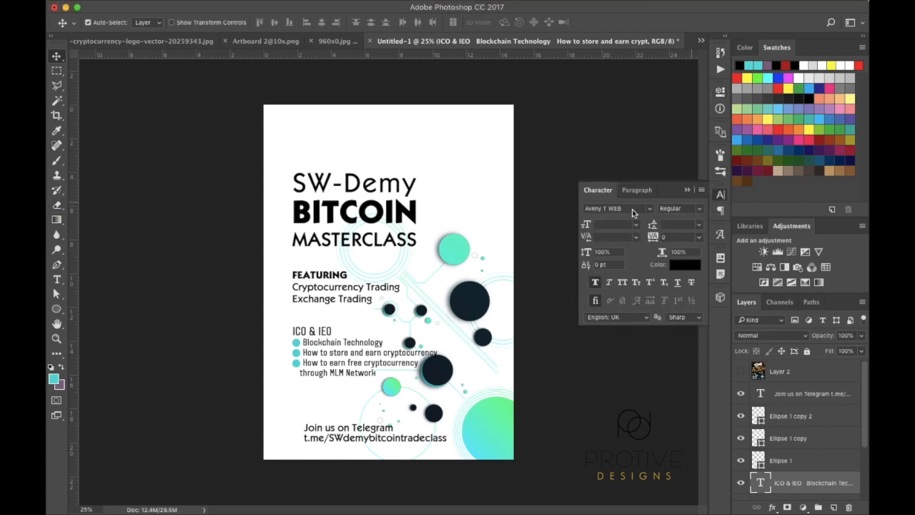
Set the Join us on Telegram text in Aveny T WEB
{"action": "left_click", "coordinate": [815, 394]}
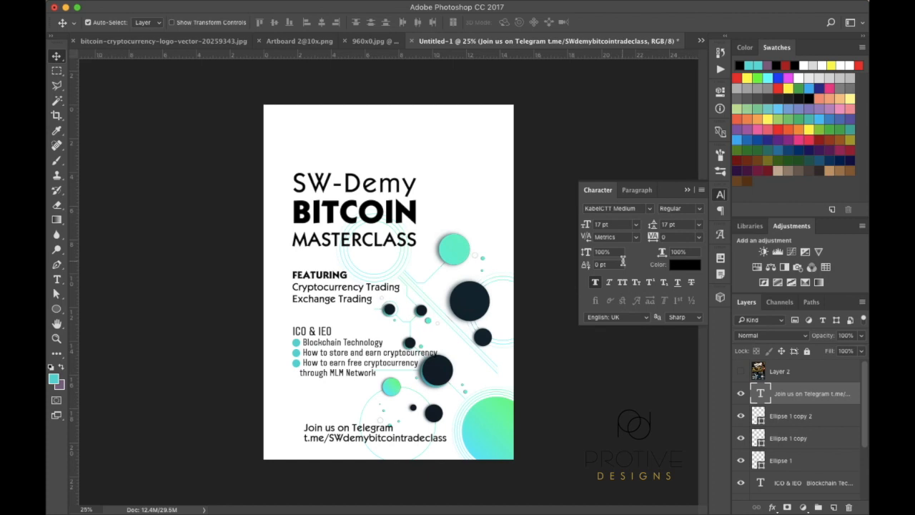
{"action": "left_click", "coordinate": [651, 211]}
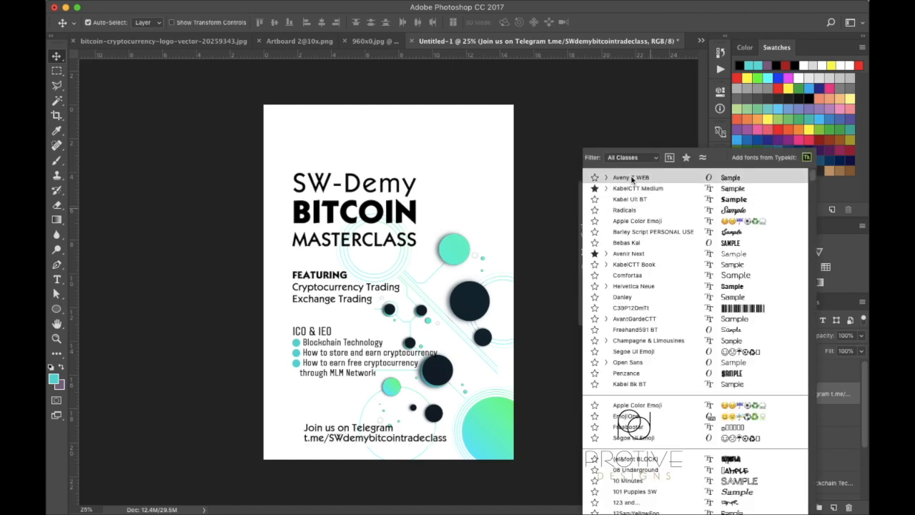
{"action": "left_click", "coordinate": [632, 181]}
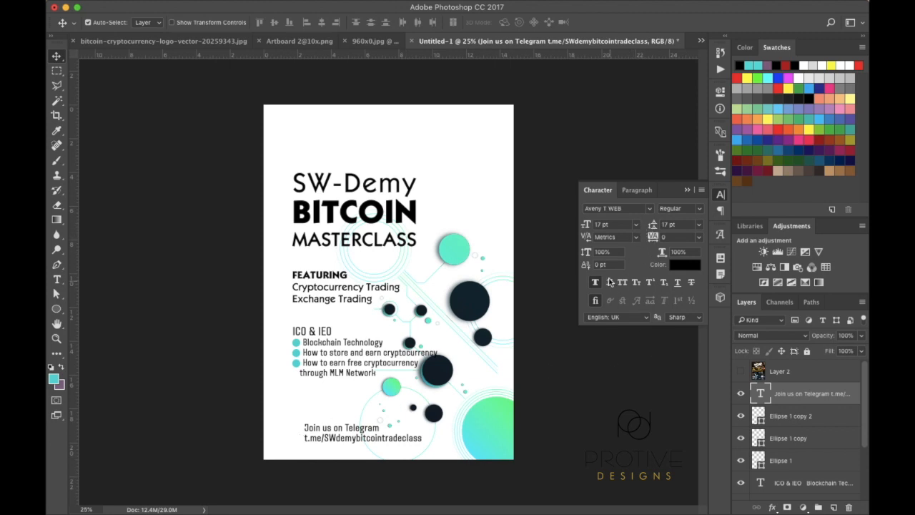
Make the Telegram text 22 pt with 25 pt leading and move it up-left under the list
{"action": "left_click", "coordinate": [636, 228]}
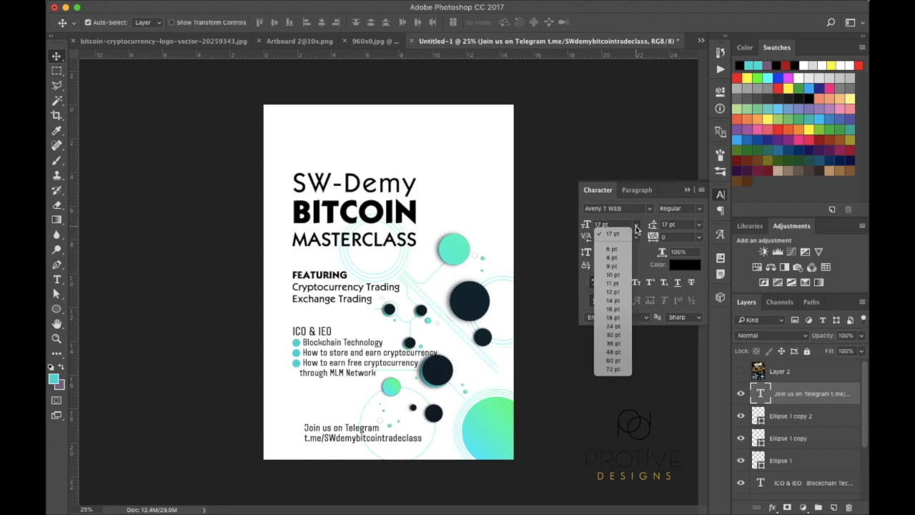
{"action": "left_click", "coordinate": [609, 326]}
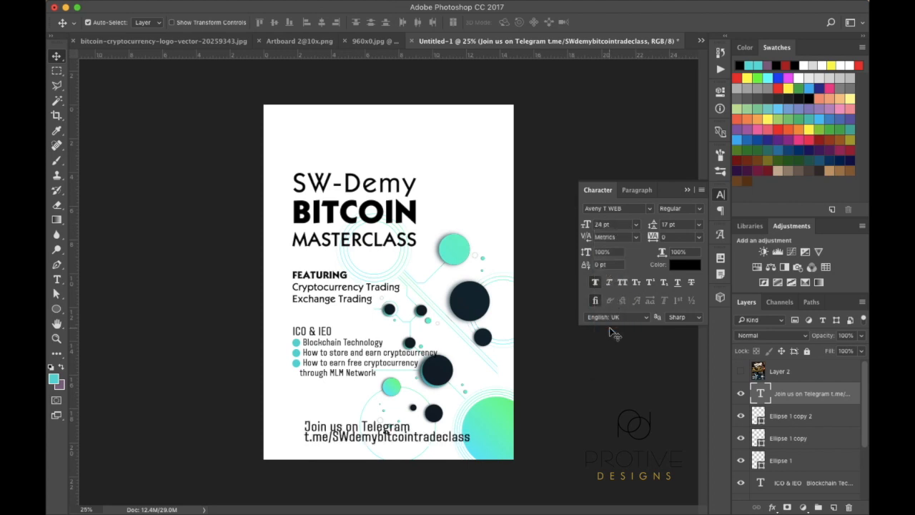
{"action": "left_click_drag", "start_coordinate": [586, 225], "coordinate": [584, 225]}
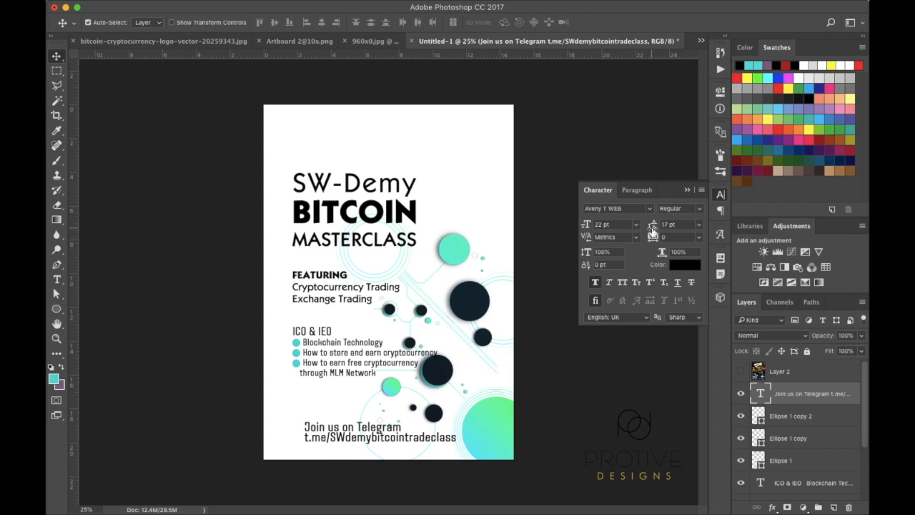
{"action": "left_click", "coordinate": [652, 227]}
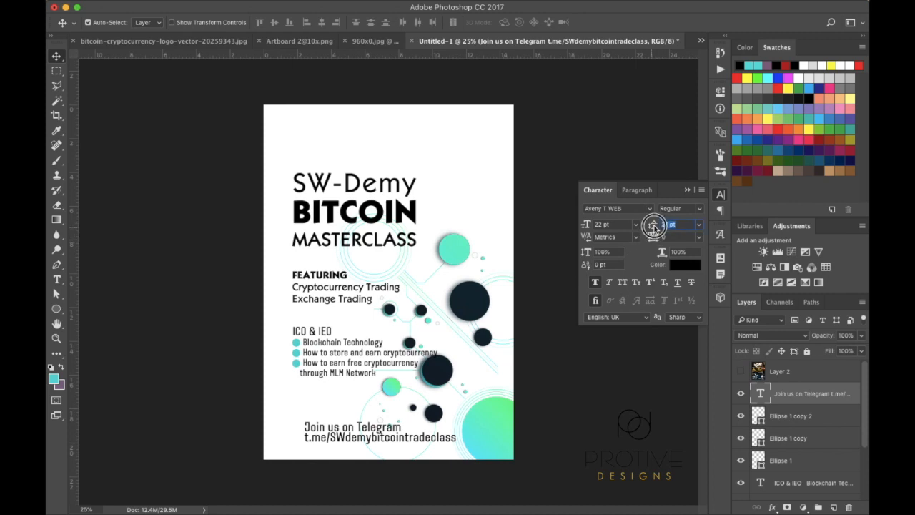
{"action": "left_click_drag", "start_coordinate": [653, 227], "coordinate": [652, 226]}
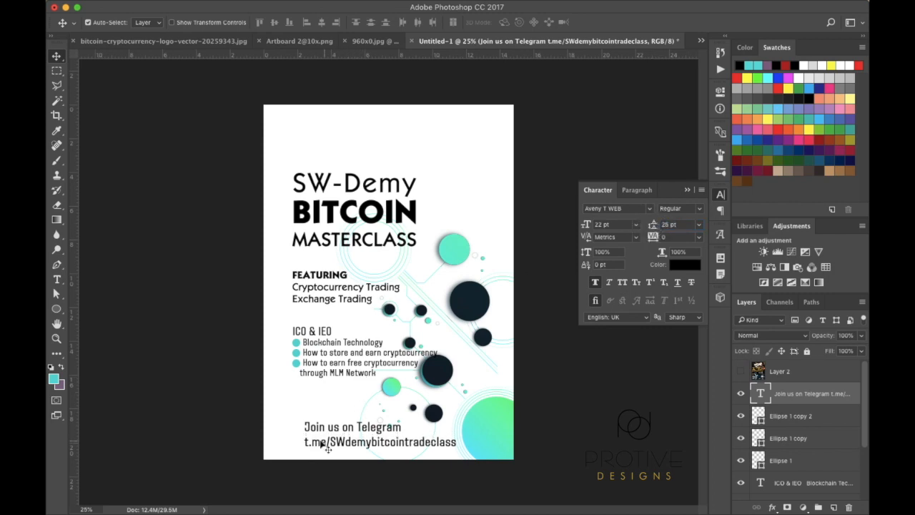
{"action": "left_click_drag", "start_coordinate": [310, 432], "coordinate": [302, 405]}
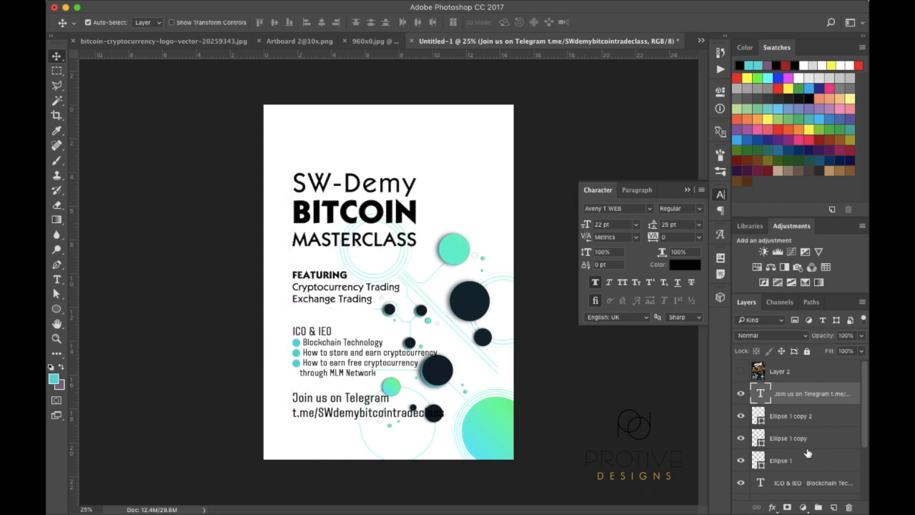
{"action": "scroll", "coordinate": [807, 453], "scroll_direction": "down", "scroll_amount": 1}
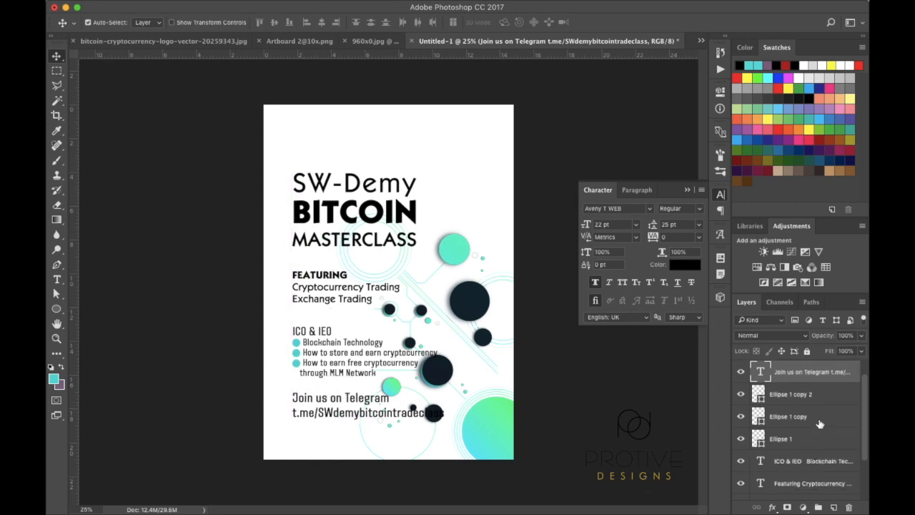
{"action": "scroll", "coordinate": [819, 415], "scroll_direction": "down", "scroll_amount": 3}
{"action": "scroll", "coordinate": [819, 415], "scroll_direction": "down", "scroll_amount": 1}
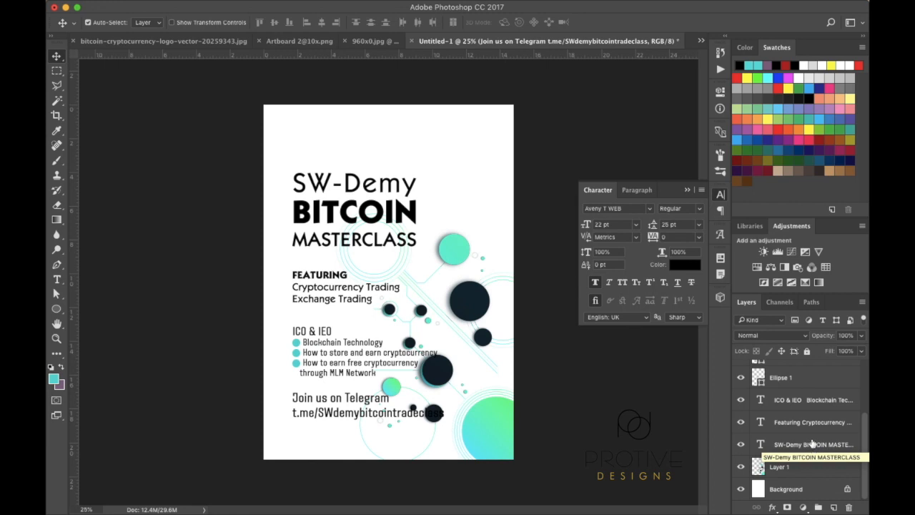
{"action": "scroll", "coordinate": [811, 444], "scroll_direction": "up", "scroll_amount": 3}
{"action": "scroll", "coordinate": [801, 439], "scroll_direction": "down", "scroll_amount": 3}
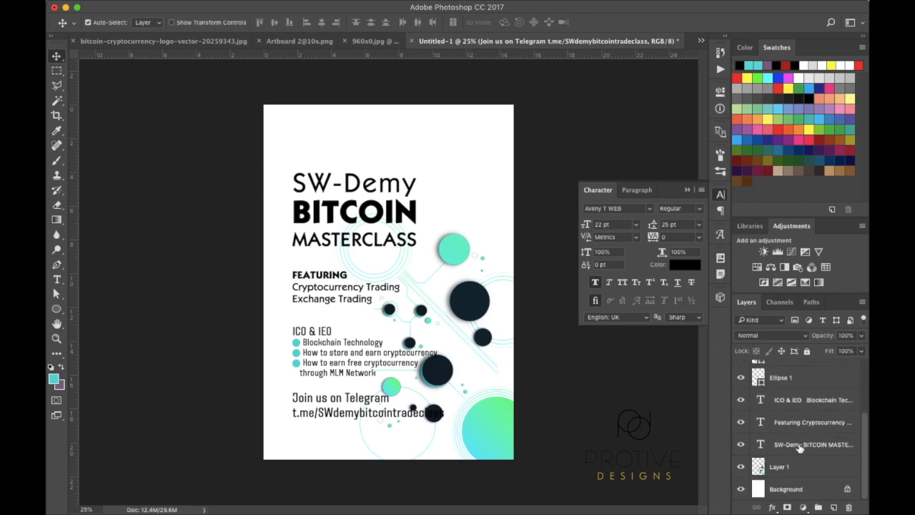
{"action": "left_click", "coordinate": [800, 445], "text": "shift"}
{"action": "scroll", "coordinate": [812, 397], "scroll_direction": "up", "scroll_amount": 3}
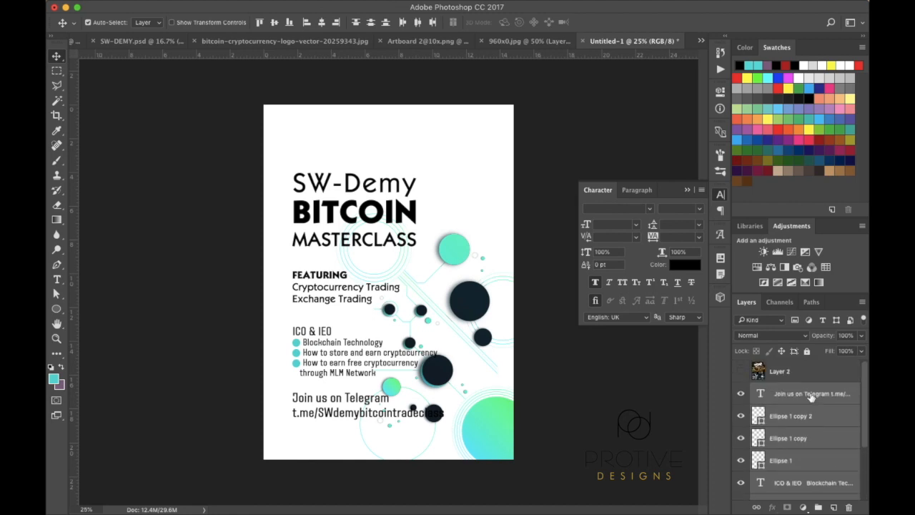
{"action": "key", "text": "super+t"}
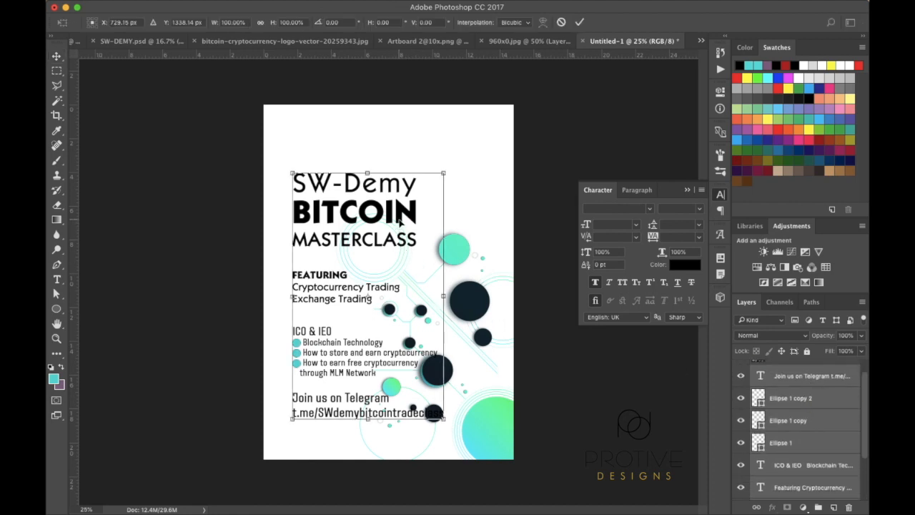
{"action": "mouse_move", "coordinate": [400, 223]}
{"action": "left_mouse_down"}
{"action": "mouse_move", "coordinate": [401, 197]}
{"action": "mouse_move", "coordinate": [400, 207]}
{"action": "left_mouse_up"}
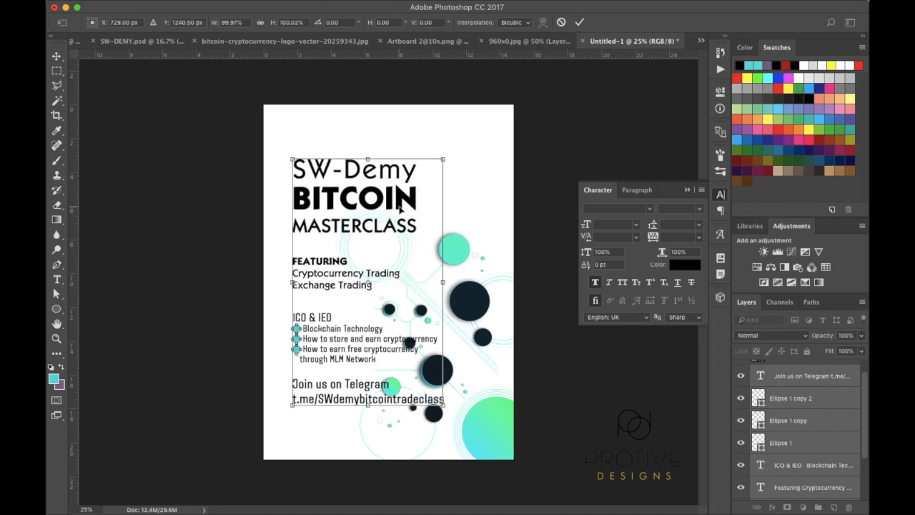
{"action": "key", "text": "Return"}
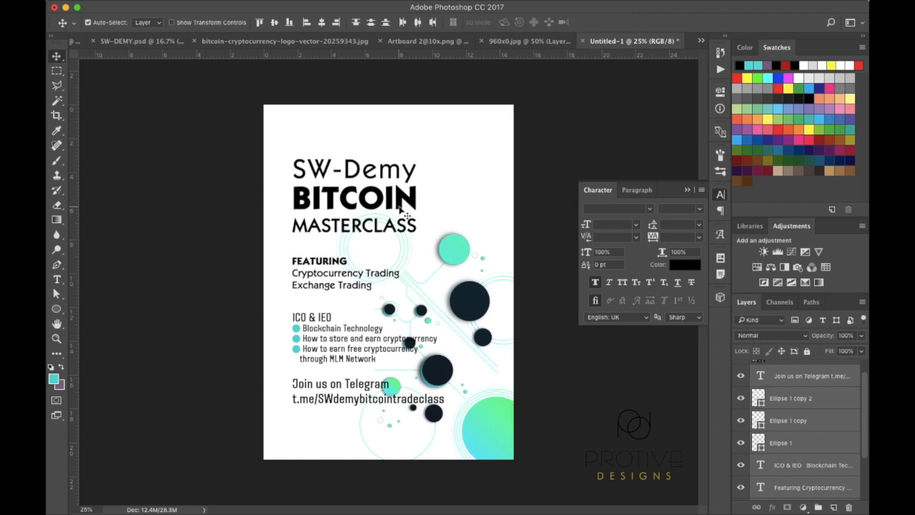
{"action": "key", "text": "shift+Down"}
{"action": "key", "text": "shift+Down"}
{"action": "key", "text": "shift+Down"}
{"action": "key", "text": "shift+Down"}
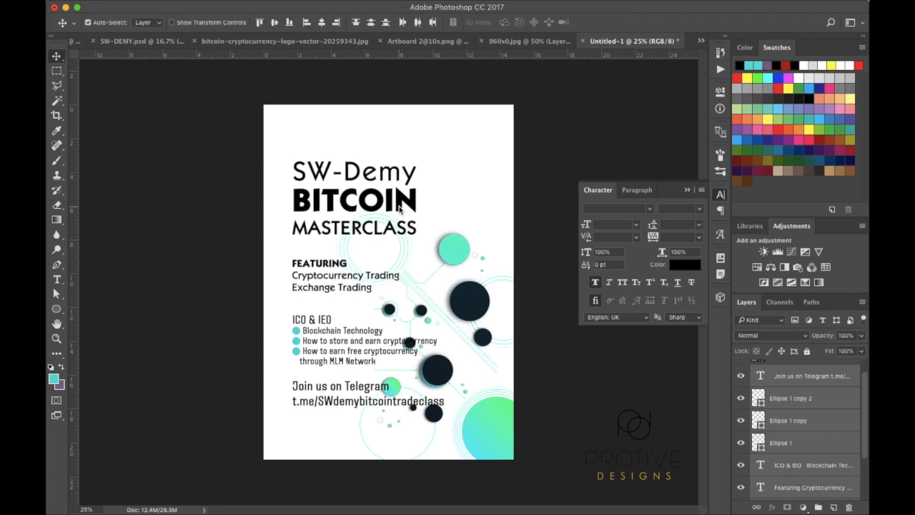
{"action": "key", "text": "shift+Down"}
{"action": "key", "text": "shift+Down"}
{"action": "key", "text": "shift+Down"}
{"action": "key", "text": "shift+Down"}
{"action": "key", "text": "shift+Down"}
{"action": "key", "text": "shift+Down"}
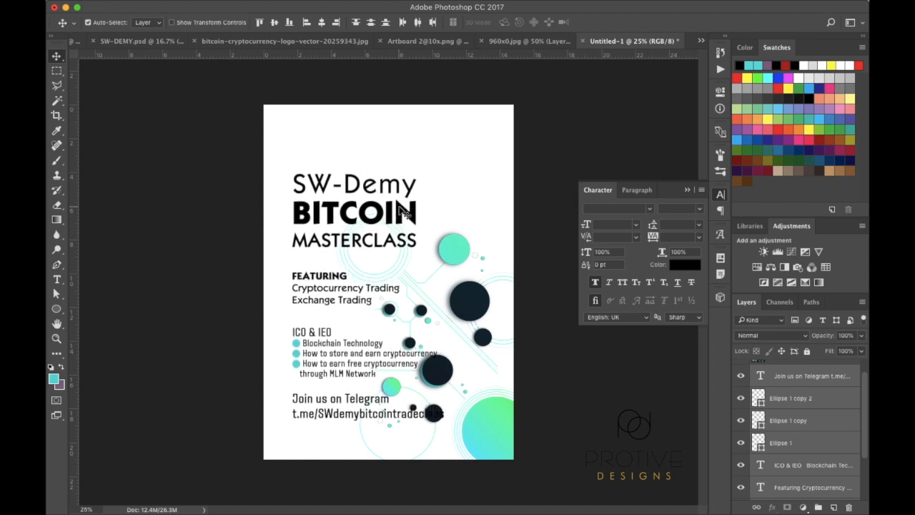
{"action": "key", "text": "shift+Down"}
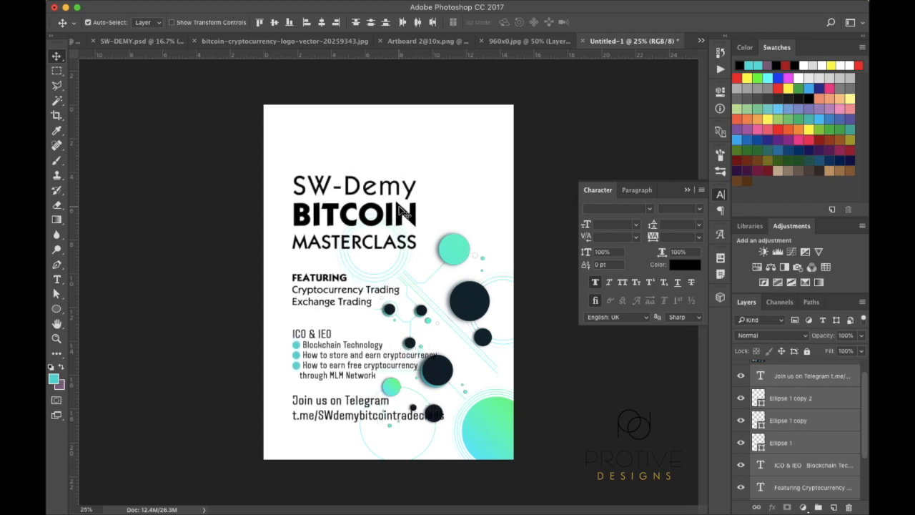
{"action": "key", "text": "shift+Up"}
{"action": "key", "text": "shift+Up"}
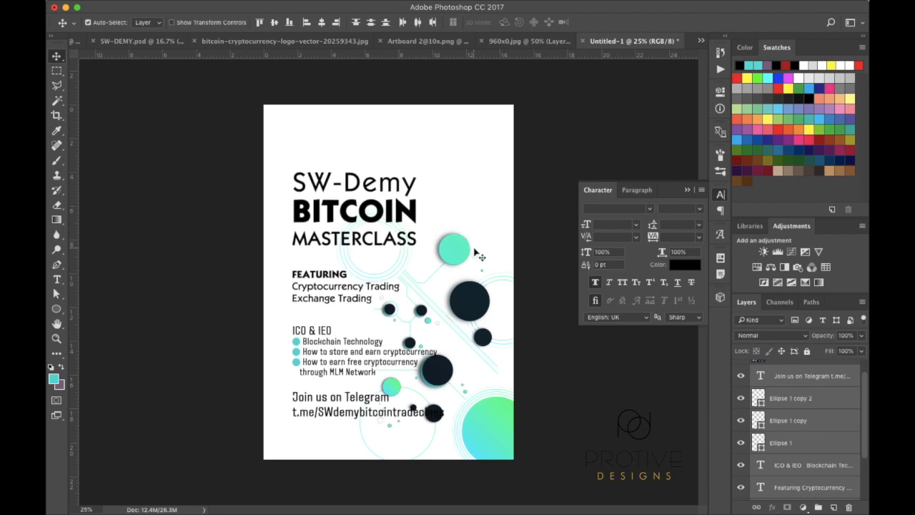
Shrink the circles graphic on Layer 1 and nudge it into place beside the topic list
{"action": "left_click", "coordinate": [475, 306]}
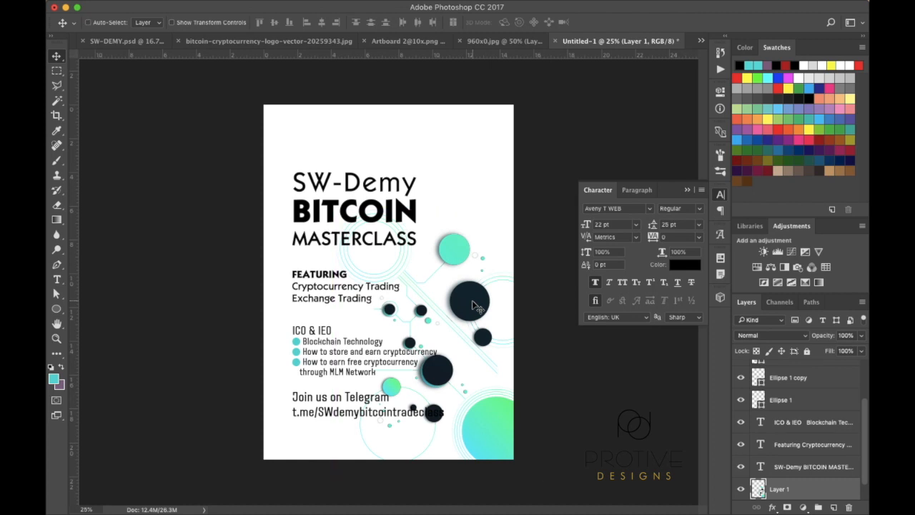
{"action": "key", "text": "super+t"}
{"action": "left_click_drag", "start_coordinate": [336, 210], "coordinate": [355, 211]}
{"action": "left_click_drag", "start_coordinate": [347, 351], "coordinate": [343, 341]}
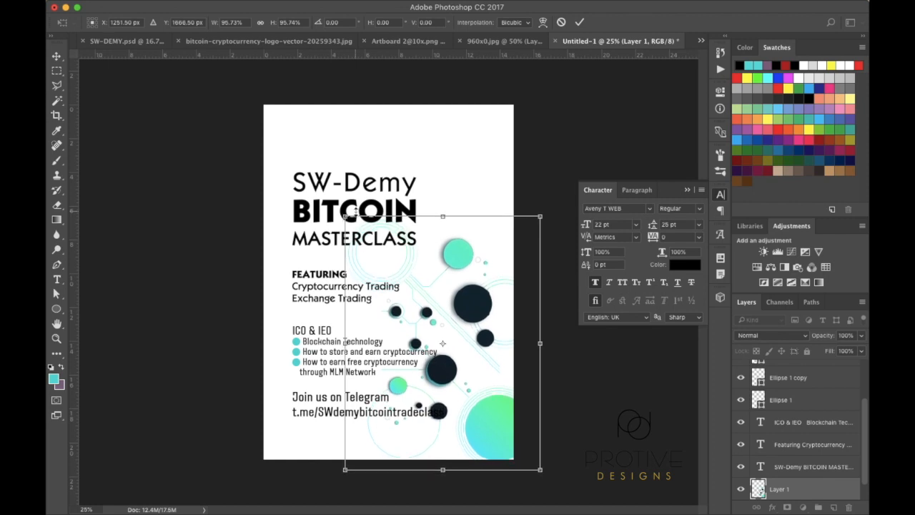
{"action": "left_click_drag", "start_coordinate": [345, 214], "coordinate": [369, 253]}
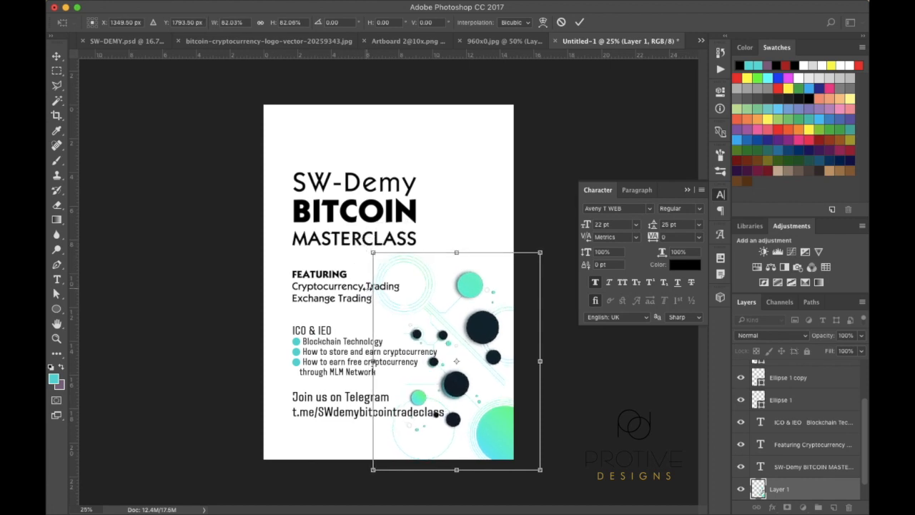
{"action": "key", "text": "Left"}
{"action": "key", "text": "Left"}
{"action": "key", "text": "Left"}
{"action": "key", "text": "Left"}
{"action": "key", "text": "Left"}
{"action": "key", "text": "Left"}
{"action": "key", "text": "Left"}
{"action": "key", "text": "Left"}
{"action": "key", "text": "Left"}
{"action": "key", "text": "Left"}
{"action": "key", "text": "Left"}
{"action": "key", "text": "Left"}
{"action": "key", "text": "Left"}
{"action": "key", "text": "Left"}
{"action": "key", "text": "Left"}
{"action": "key", "text": "Left"}
{"action": "key", "text": "Left"}
{"action": "key", "text": "Left"}
{"action": "key", "text": "Left"}
{"action": "key", "text": "Left"}
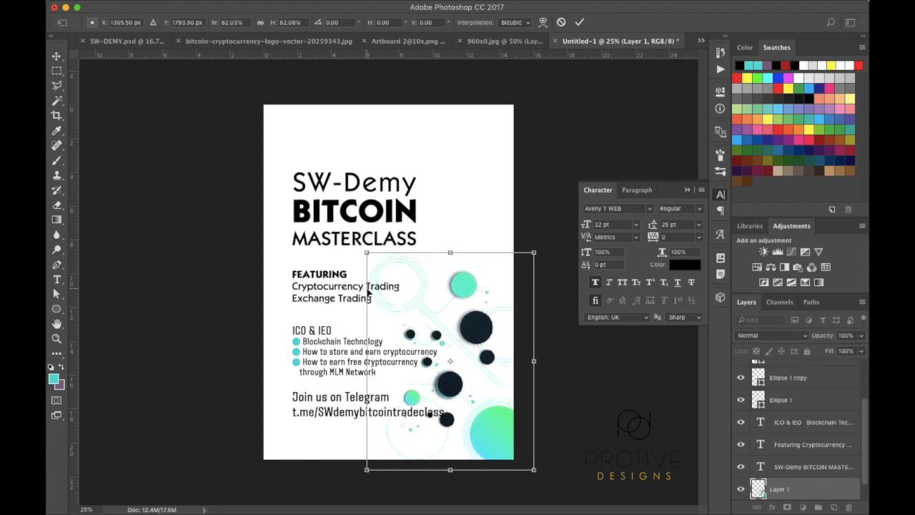
{"action": "key", "text": "Down"}
{"action": "key", "text": "Down"}
{"action": "key", "text": "Down"}
{"action": "key", "text": "Down"}
{"action": "key", "text": "Down"}
{"action": "key", "text": "Down"}
{"action": "key", "text": "Down"}
{"action": "key", "text": "Down"}
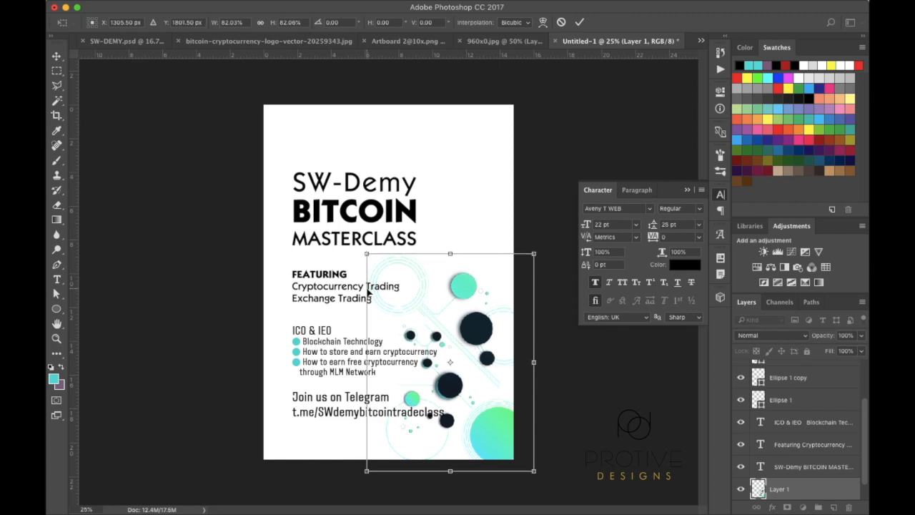
{"action": "key", "text": "Return"}
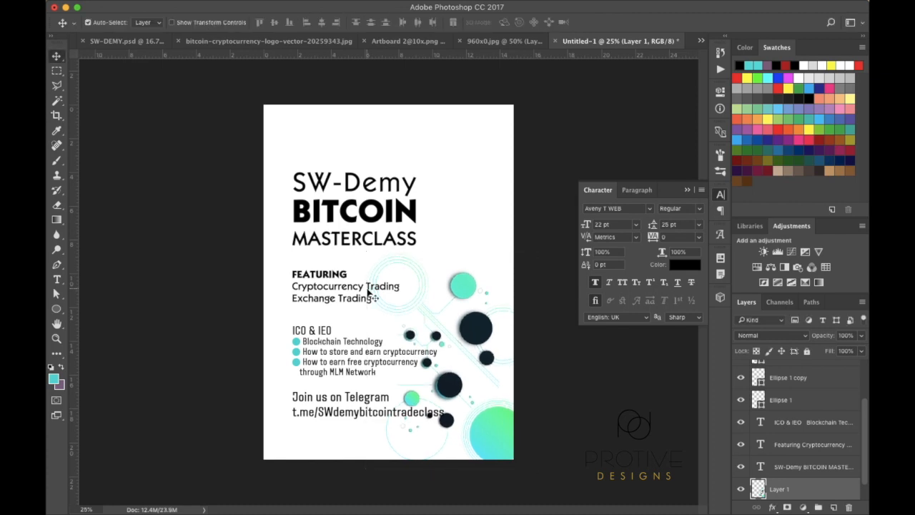
Enlarge the circles graphic to about 117% and commit the transform
{"action": "key", "text": "super+t"}
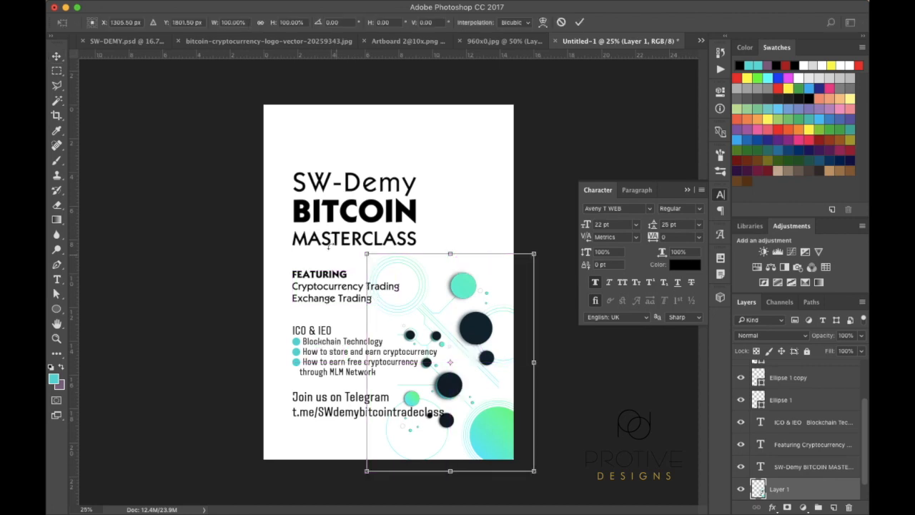
{"action": "left_click_drag", "start_coordinate": [363, 251], "coordinate": [343, 211]}
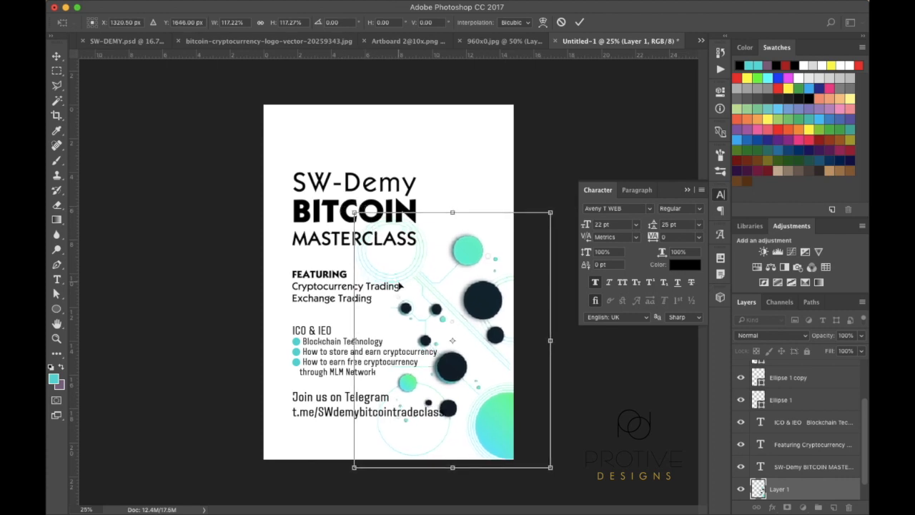
{"action": "key", "text": "Return"}
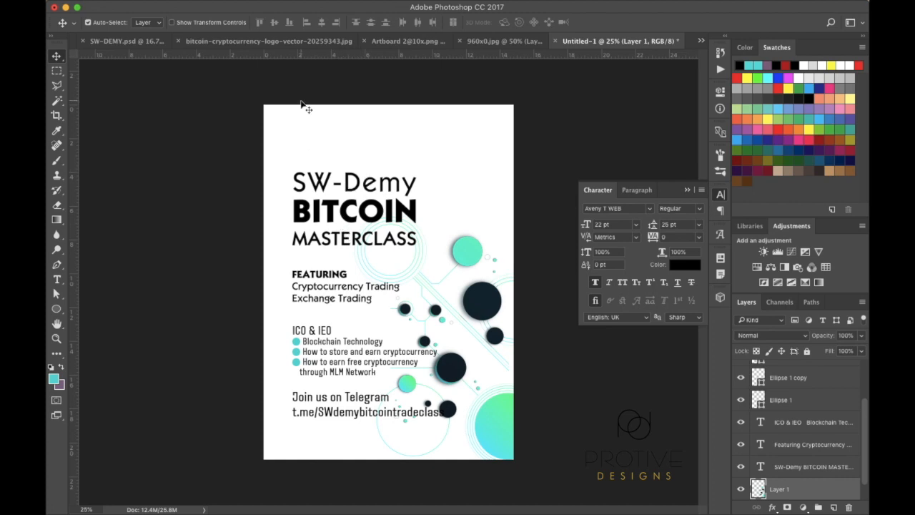
Toggle the reference poster layer on and off to compare it with the flyer
{"action": "scroll", "coordinate": [783, 404], "scroll_direction": "up", "scroll_amount": 3}
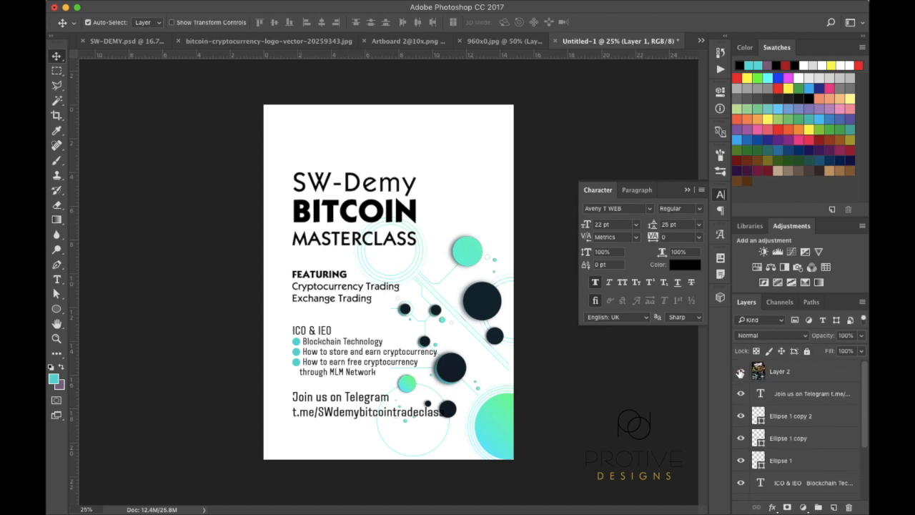
{"action": "left_click", "coordinate": [741, 371]}
{"action": "left_click", "coordinate": [741, 372]}
{"action": "left_click", "coordinate": [741, 371]}
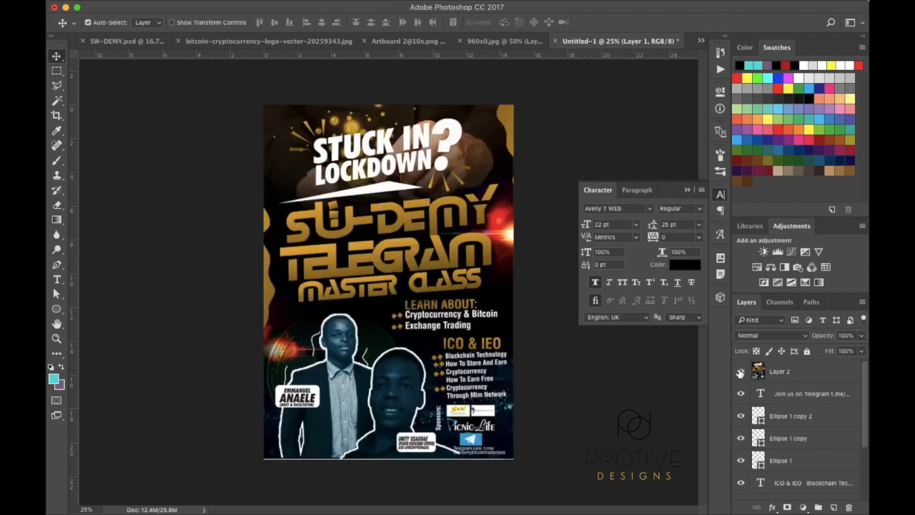
{"action": "left_click", "coordinate": [741, 371]}
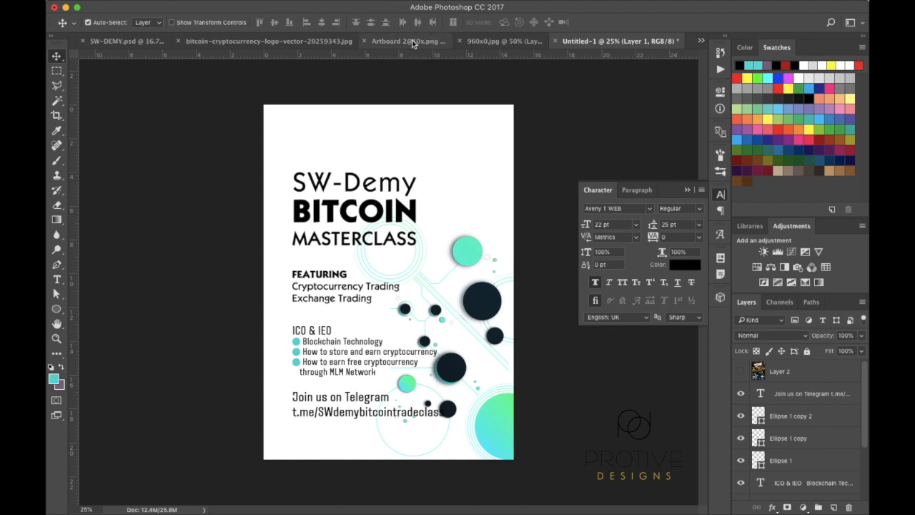
Select the orange Bitcoin logo's pixels in its document and return to Untitled-1
{"action": "left_click", "coordinate": [478, 42]}
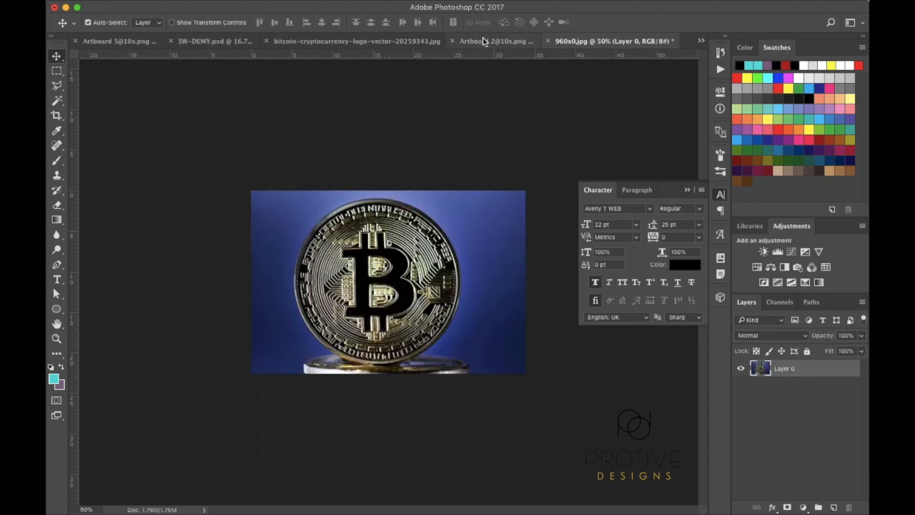
{"action": "left_click", "coordinate": [480, 41]}
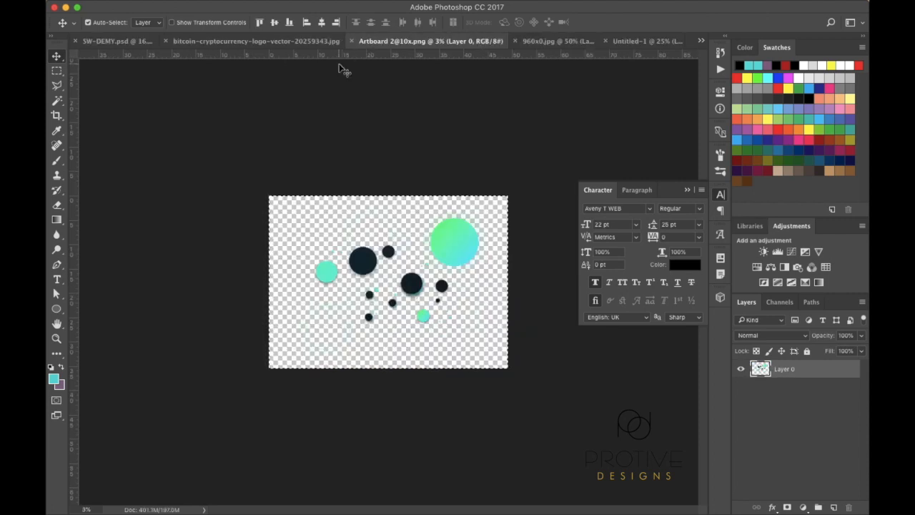
{"action": "left_click", "coordinate": [286, 41]}
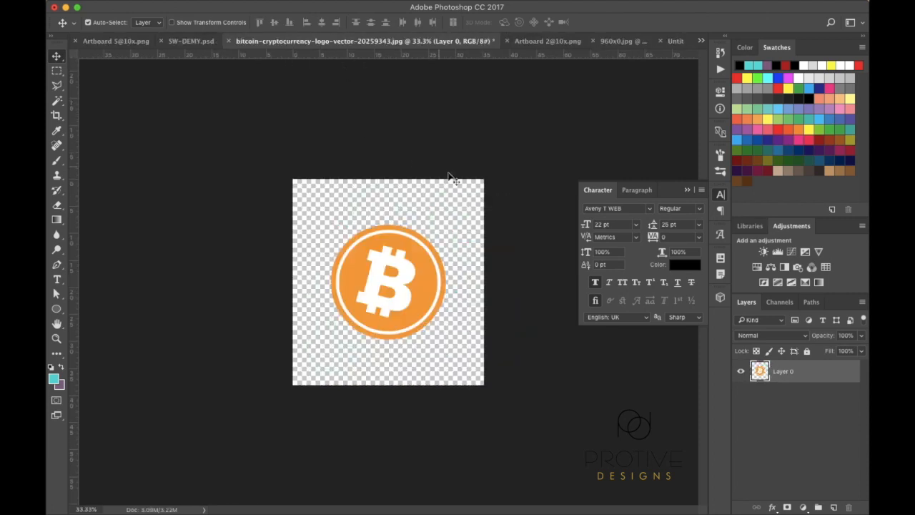
{"action": "left_click", "coordinate": [763, 375], "text": "super"}
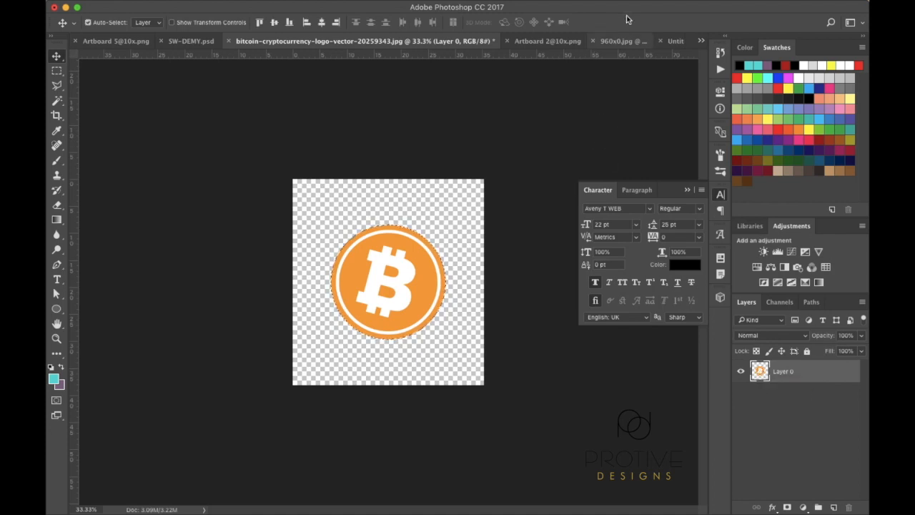
{"action": "left_click", "coordinate": [675, 41]}
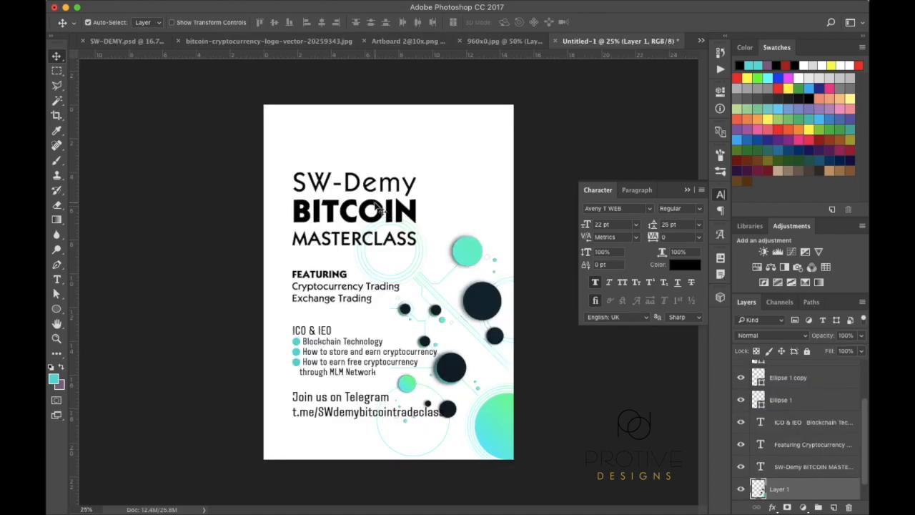
Paste the Bitcoin logo, scale it to about 60% and place it behind BITCOIN's B
{"action": "key", "text": "super+v"}
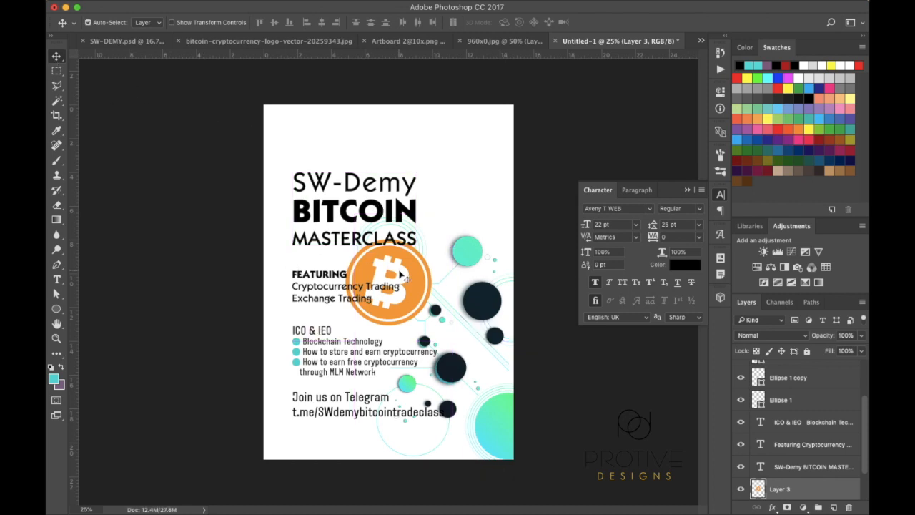
{"action": "left_click_drag", "start_coordinate": [411, 279], "coordinate": [333, 202]}
{"action": "key", "text": "ctrl+t"}
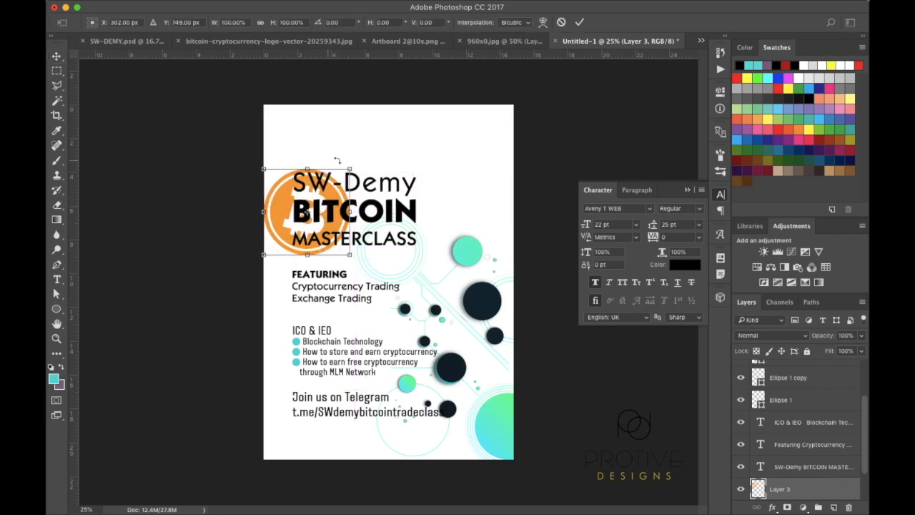
{"action": "left_click_drag", "start_coordinate": [352, 166], "coordinate": [329, 178]}
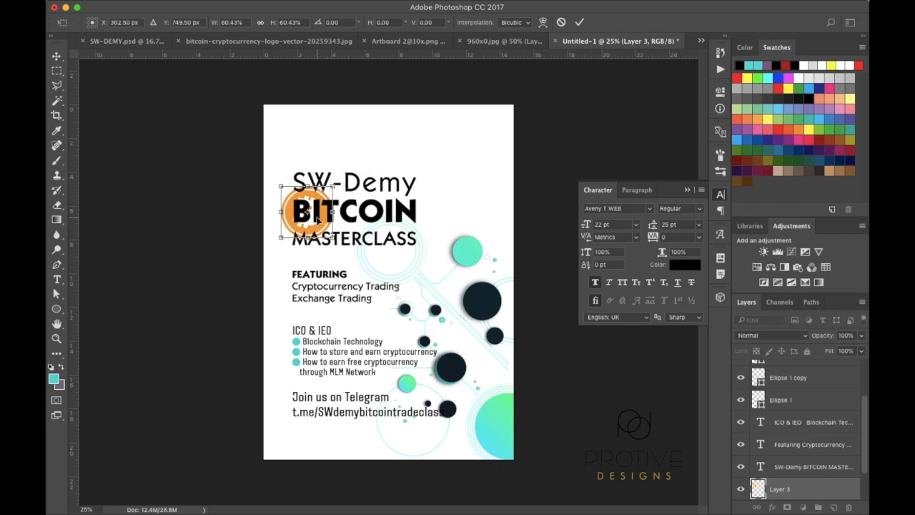
{"action": "key", "text": "super+equal"}
{"action": "key", "text": "super+equal"}
{"action": "key", "text": "super+equal"}
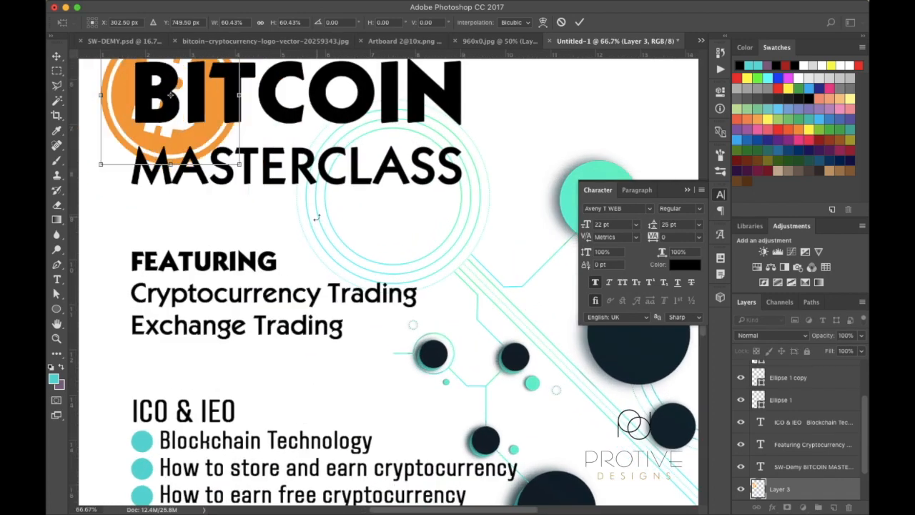
{"action": "scroll", "coordinate": [284, 209], "scroll_direction": "up", "scroll_amount": 3}
{"action": "scroll", "coordinate": [284, 209], "scroll_direction": "left", "scroll_amount": 5}
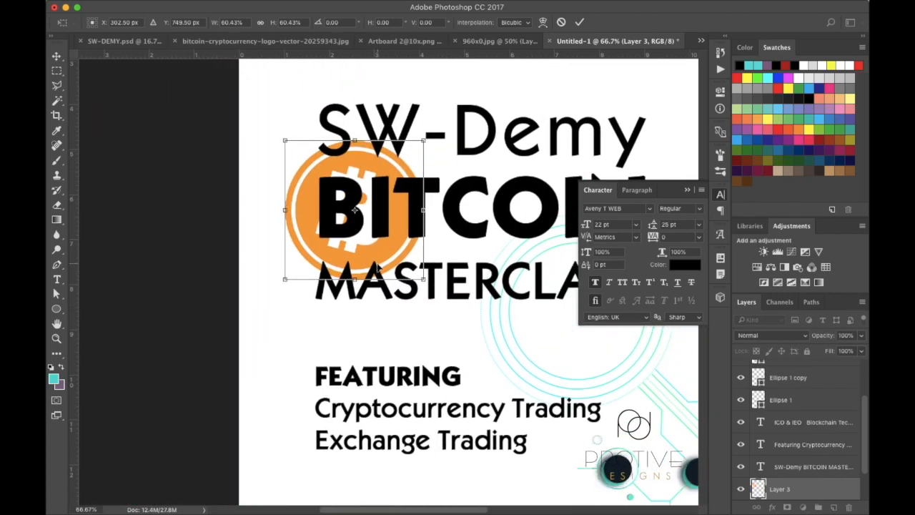
{"action": "mouse_move", "coordinate": [365, 246]}
{"action": "left_mouse_down"}
{"action": "mouse_move", "coordinate": [340, 237]}
{"action": "mouse_move", "coordinate": [348, 242]}
{"action": "left_mouse_up"}
{"action": "key", "text": "Return"}
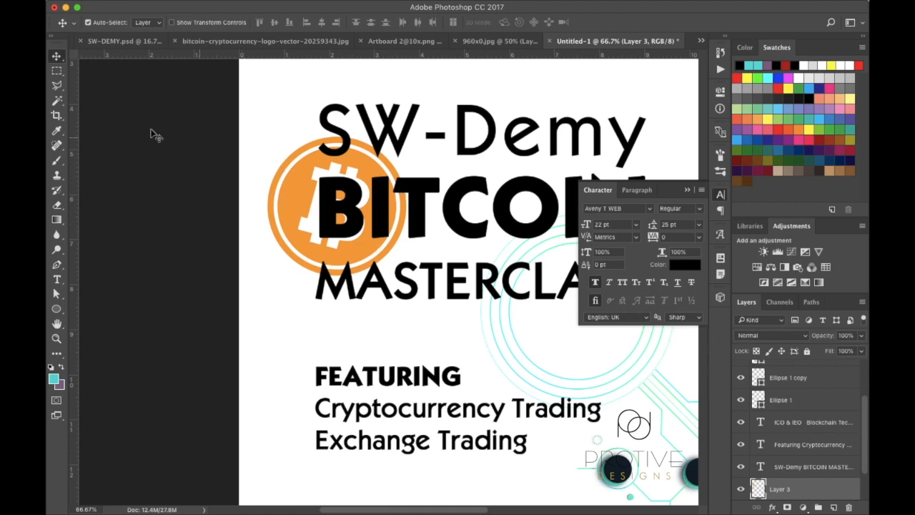
Delete the B from BITCOIN in the title and select the spaces before ITCOIN
{"action": "left_click", "coordinate": [57, 282]}
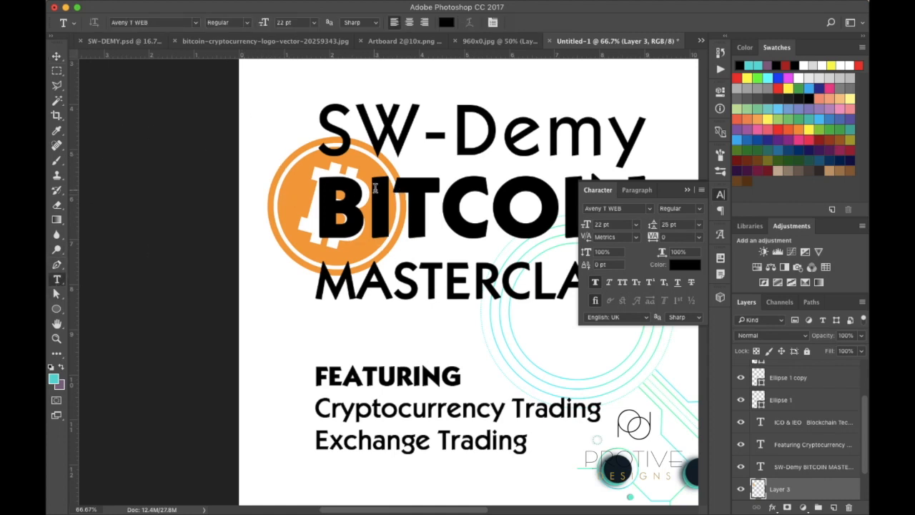
{"action": "left_click", "coordinate": [373, 193]}
{"action": "key", "text": "BackSpace"}
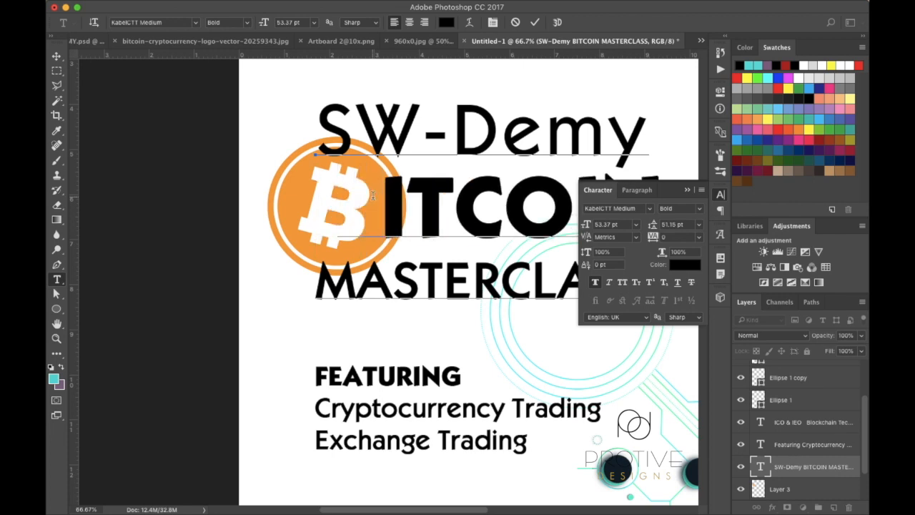
{"action": "left_click", "coordinate": [377, 206]}
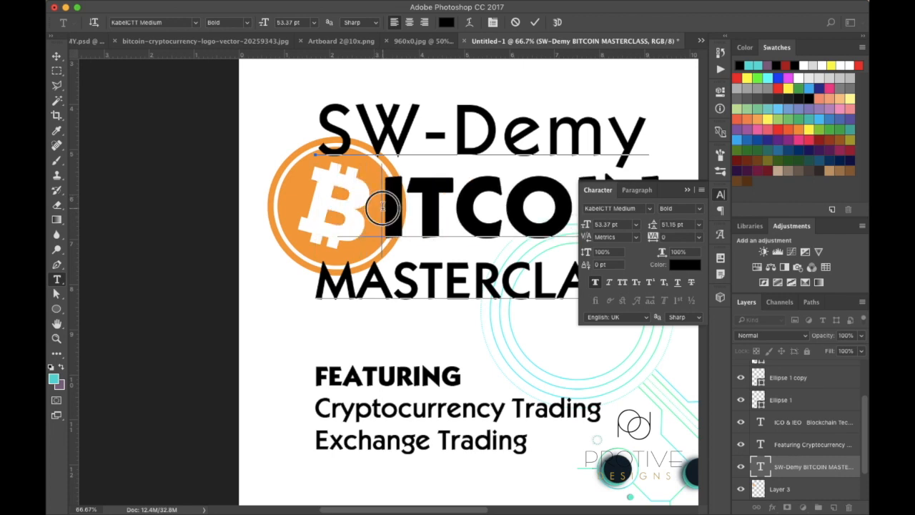
{"action": "left_click_drag", "start_coordinate": [376, 206], "coordinate": [359, 205]}
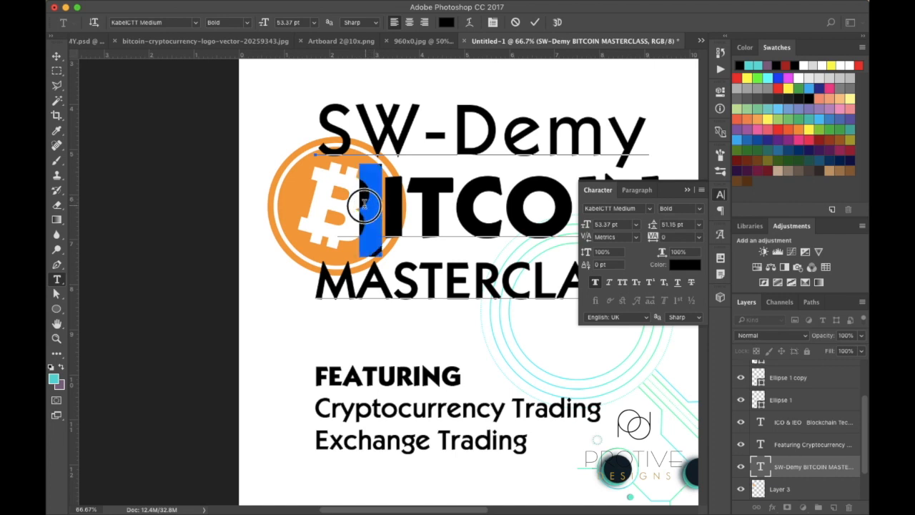
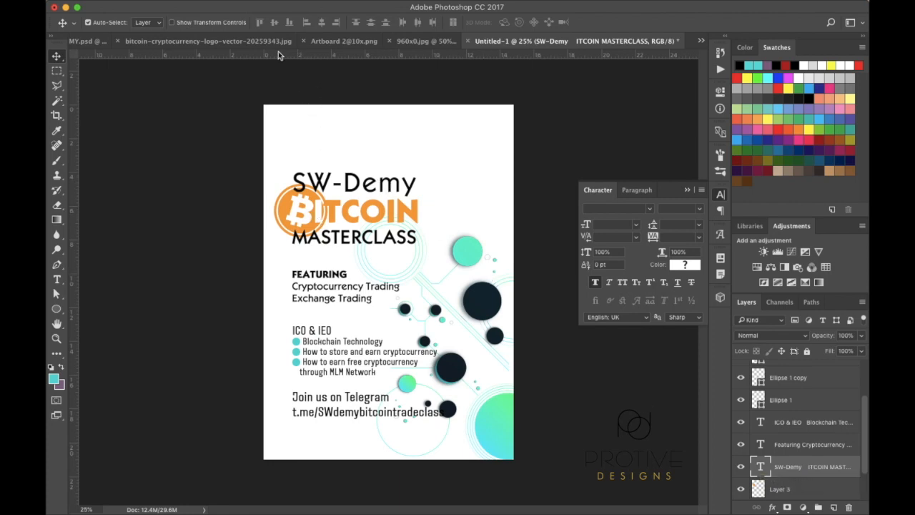
Copy the bitcoin coin photo and paste it into the Untitled-1 flyer
{"action": "left_click", "coordinate": [410, 43]}
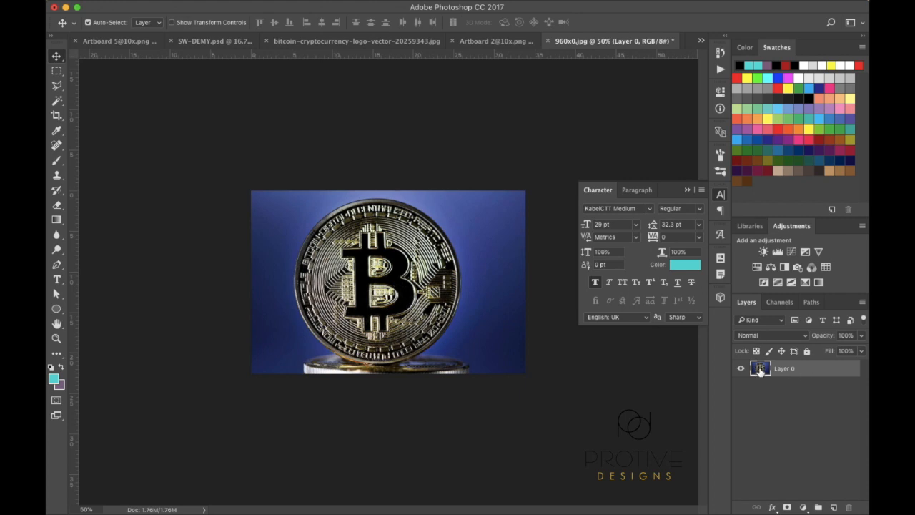
{"action": "left_click", "coordinate": [760, 370], "text": "super"}
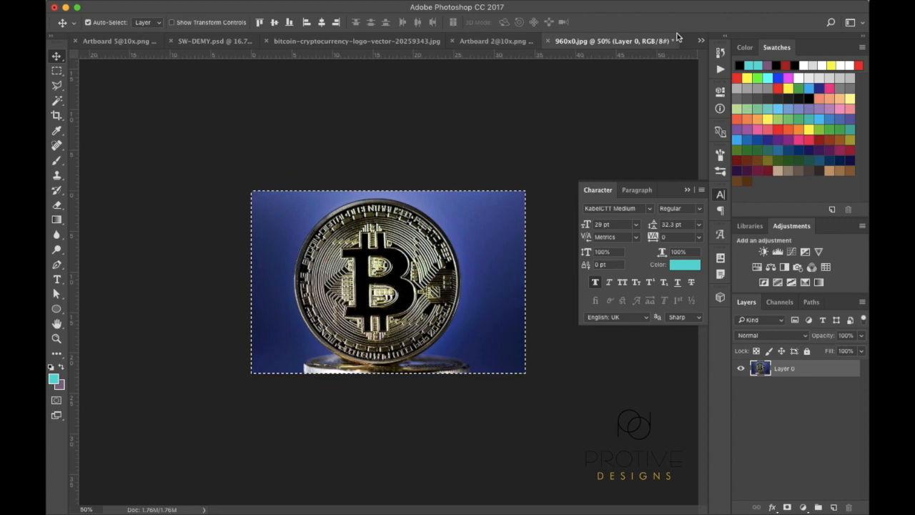
{"action": "left_click", "coordinate": [700, 41]}
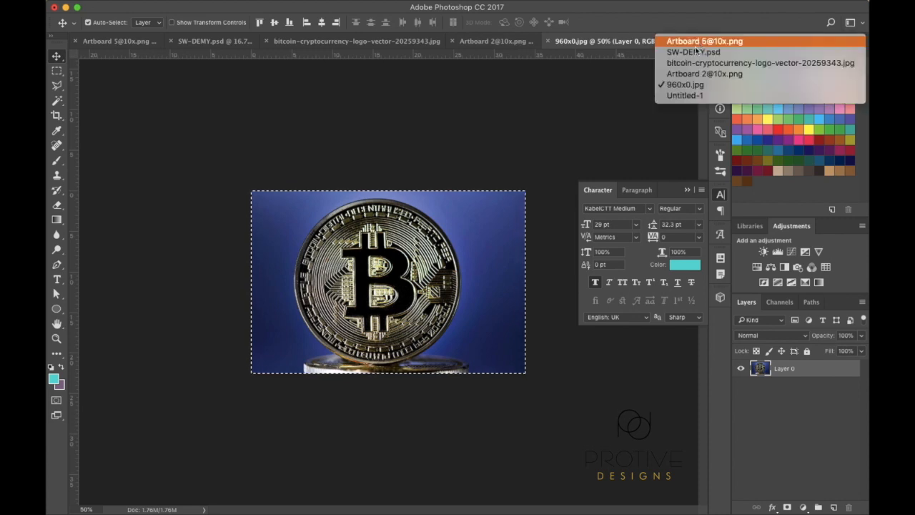
{"action": "left_click", "coordinate": [683, 95]}
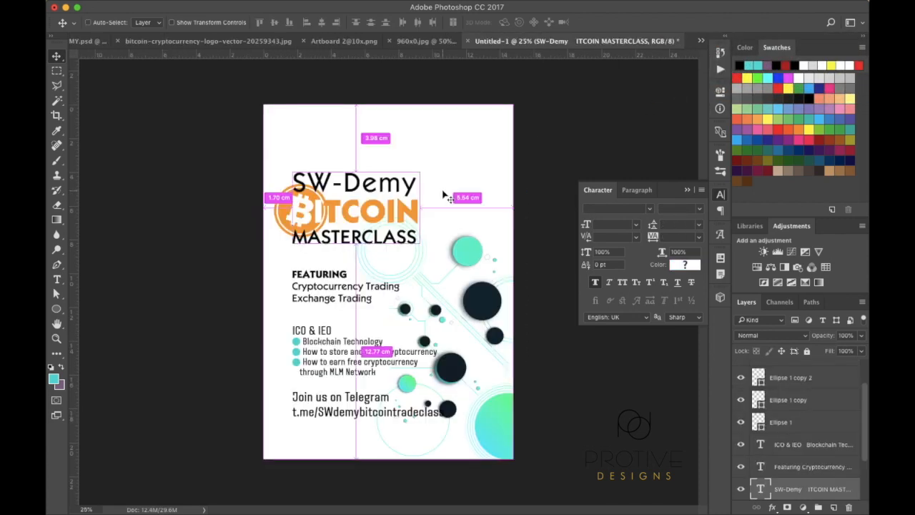
{"action": "key", "text": "ctrl+v"}
Enlarge the coin photo to about 144%, place it over the title, and blend it in Overlay
{"action": "left_click_drag", "start_coordinate": [408, 274], "coordinate": [361, 202]}
{"action": "key", "text": "ctrl+t"}
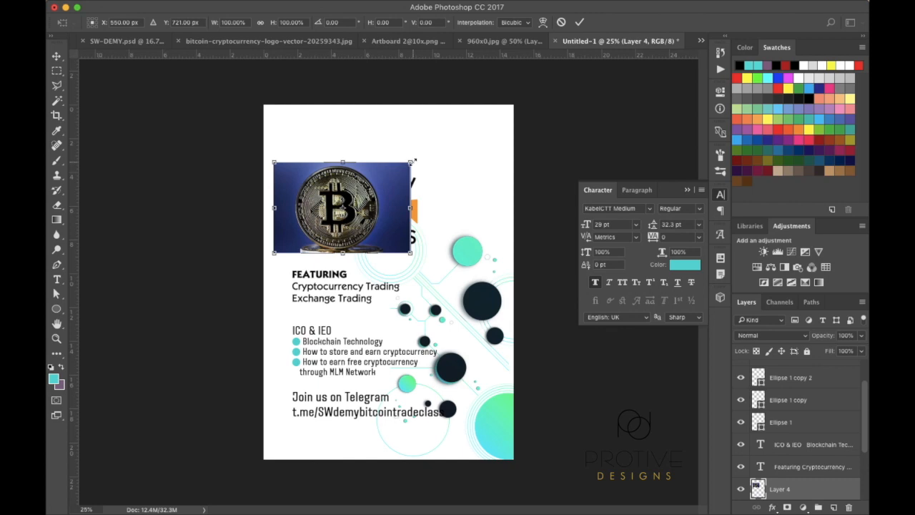
{"action": "left_click_drag", "start_coordinate": [415, 162], "coordinate": [483, 134]}
{"action": "key", "text": "Return"}
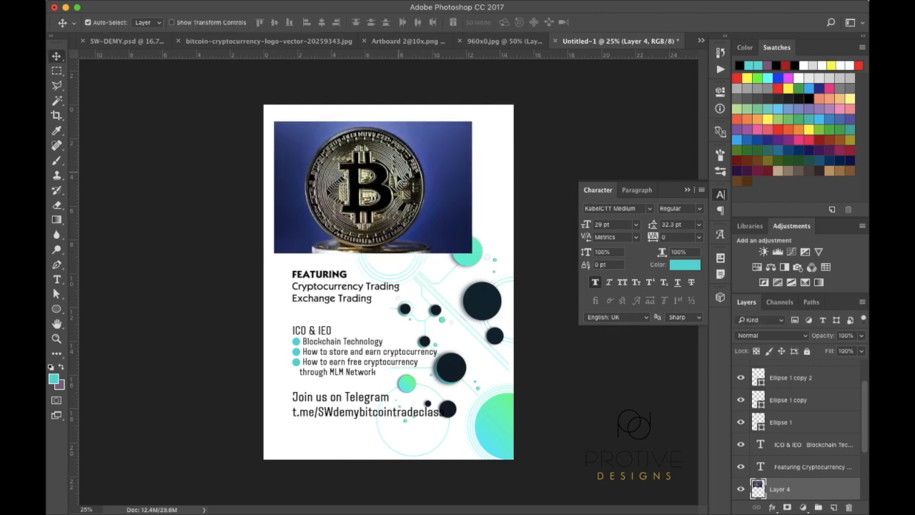
{"action": "mouse_move", "coordinate": [371, 180]}
{"action": "left_mouse_down"}
{"action": "mouse_move", "coordinate": [398, 163]}
{"action": "mouse_move", "coordinate": [369, 175]}
{"action": "mouse_move", "coordinate": [452, 226]}
{"action": "mouse_move", "coordinate": [419, 251]}
{"action": "mouse_move", "coordinate": [381, 173]}
{"action": "mouse_move", "coordinate": [412, 173]}
{"action": "mouse_move", "coordinate": [445, 236]}
{"action": "mouse_move", "coordinate": [398, 246]}
{"action": "mouse_move", "coordinate": [401, 266]}
{"action": "mouse_move", "coordinate": [414, 204]}
{"action": "mouse_move", "coordinate": [385, 187]}
{"action": "left_mouse_up"}
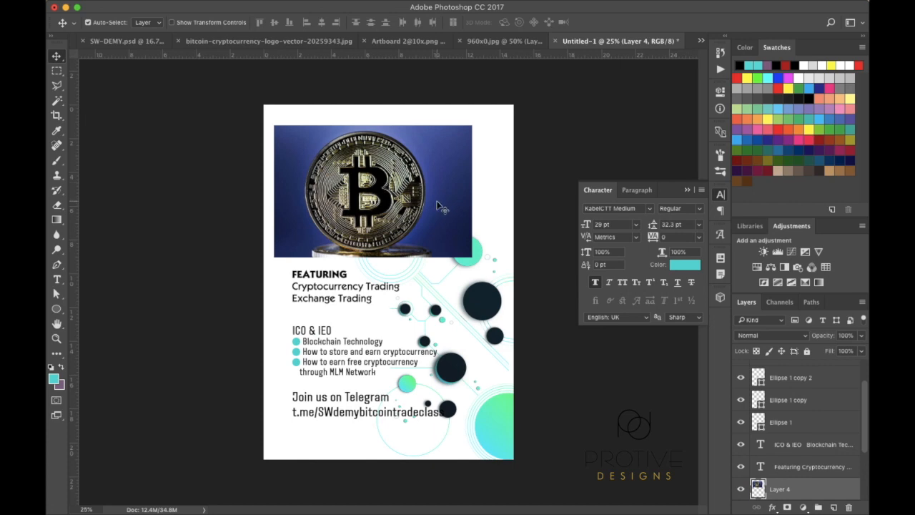
{"action": "scroll", "coordinate": [811, 451], "scroll_direction": "down", "scroll_amount": 2}
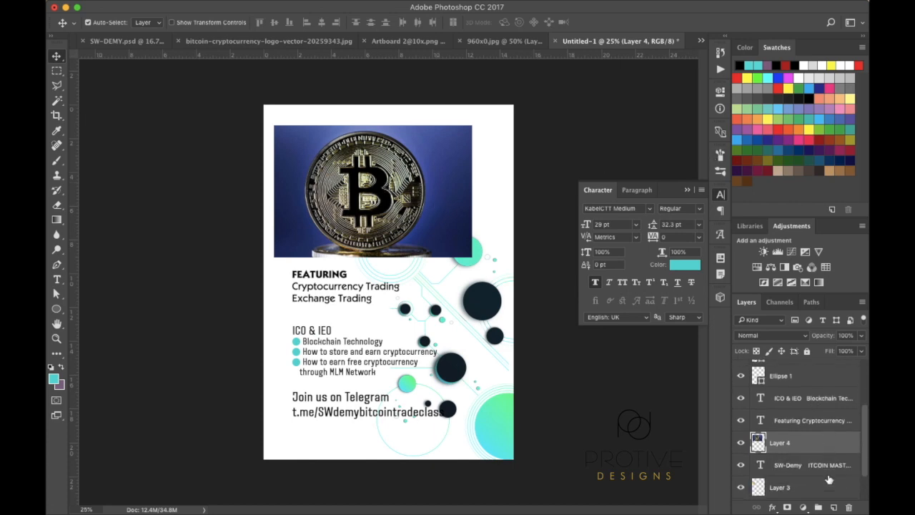
{"action": "left_click", "coordinate": [806, 337]}
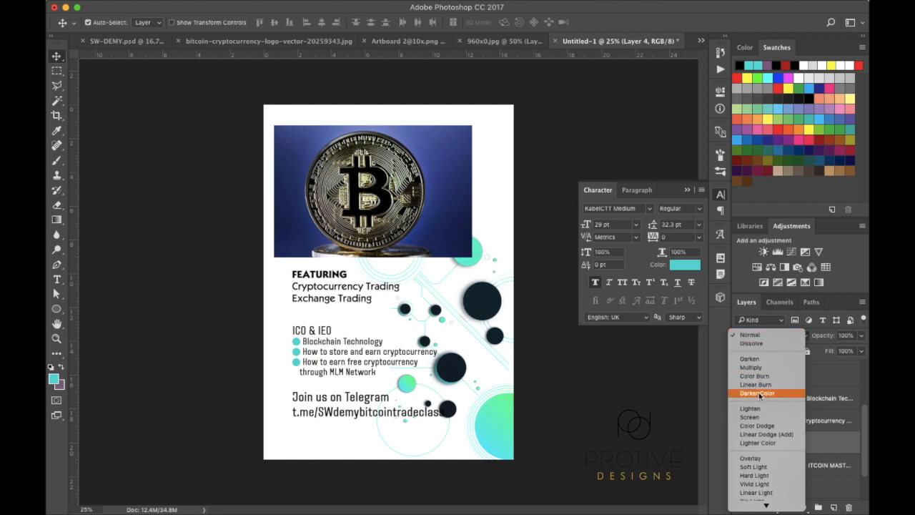
{"action": "left_click", "coordinate": [751, 459]}
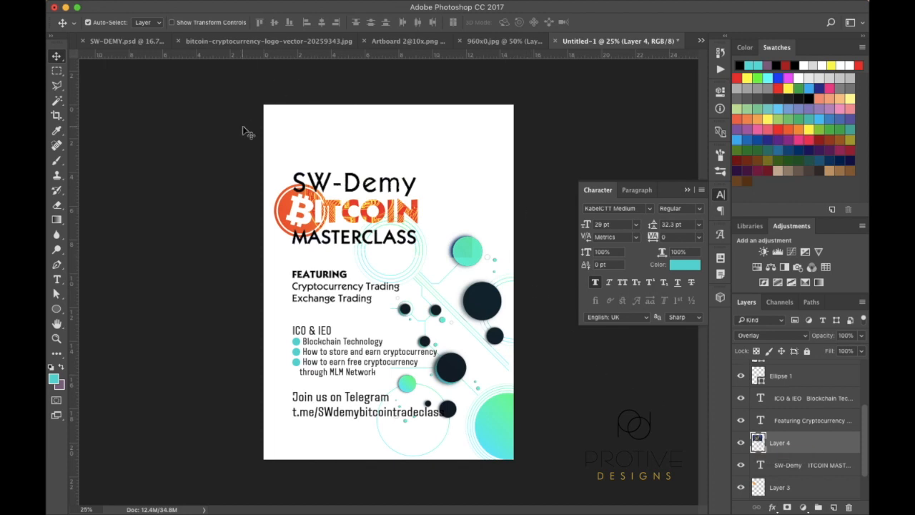
Colour the SW-Demy title text dark navy 112732, sampled from a flyer circle
{"action": "key", "text": "t"}
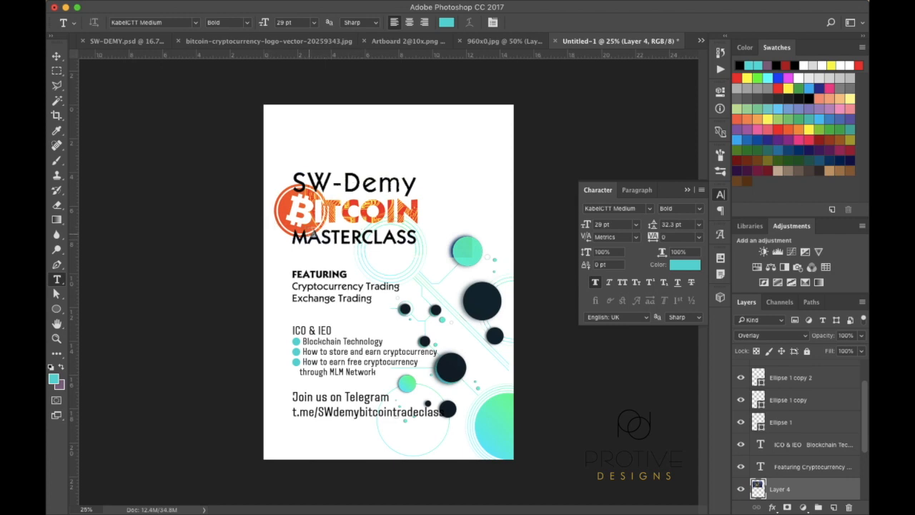
{"action": "left_click_drag", "start_coordinate": [295, 183], "coordinate": [418, 178]}
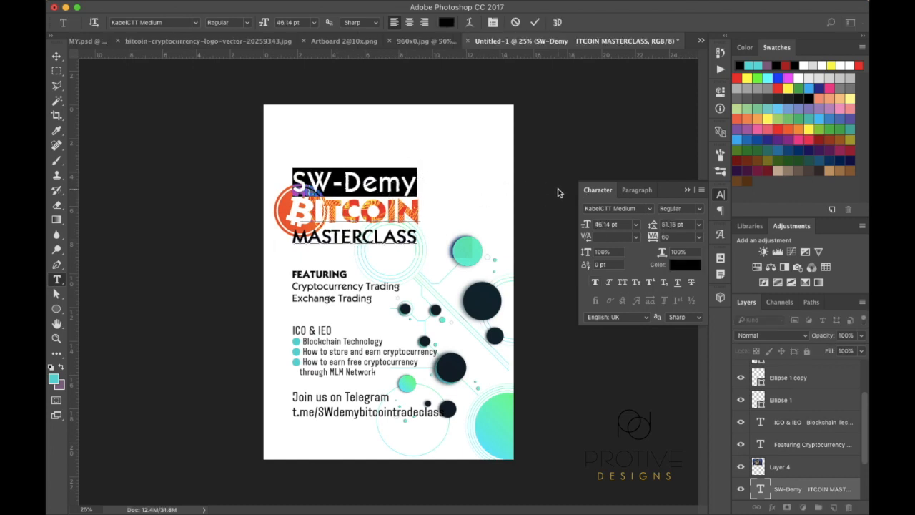
{"action": "left_click", "coordinate": [676, 265]}
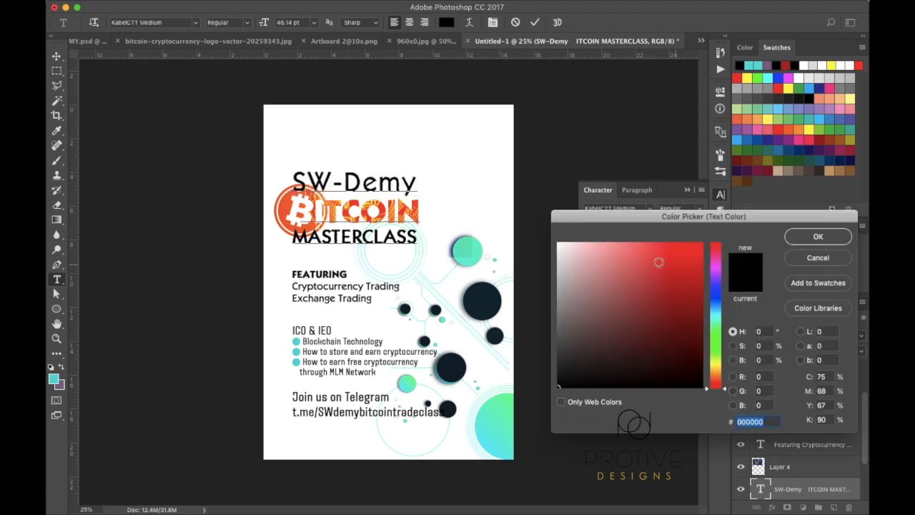
{"action": "left_click", "coordinate": [485, 300]}
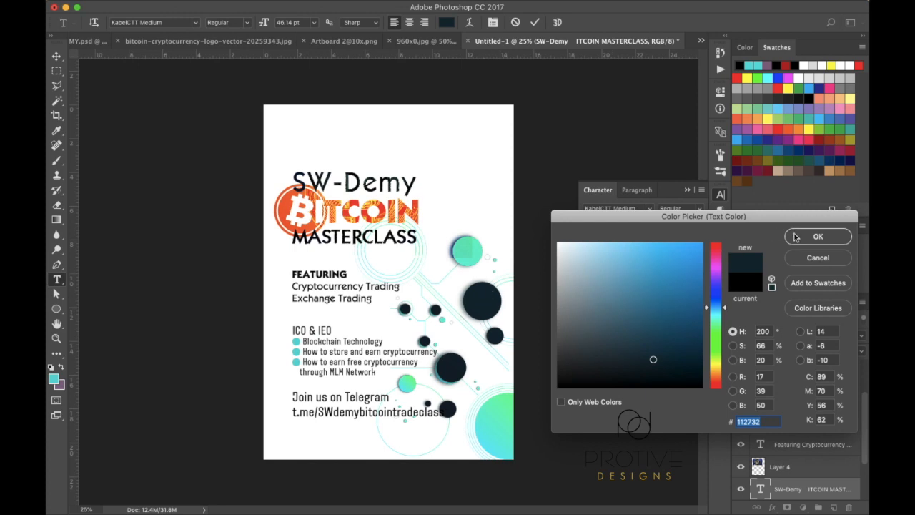
{"action": "left_click", "coordinate": [818, 237]}
Colour MASTERCLASS teal 00efc9, sampled from the teal circle
{"action": "left_click_drag", "start_coordinate": [292, 237], "coordinate": [434, 238]}
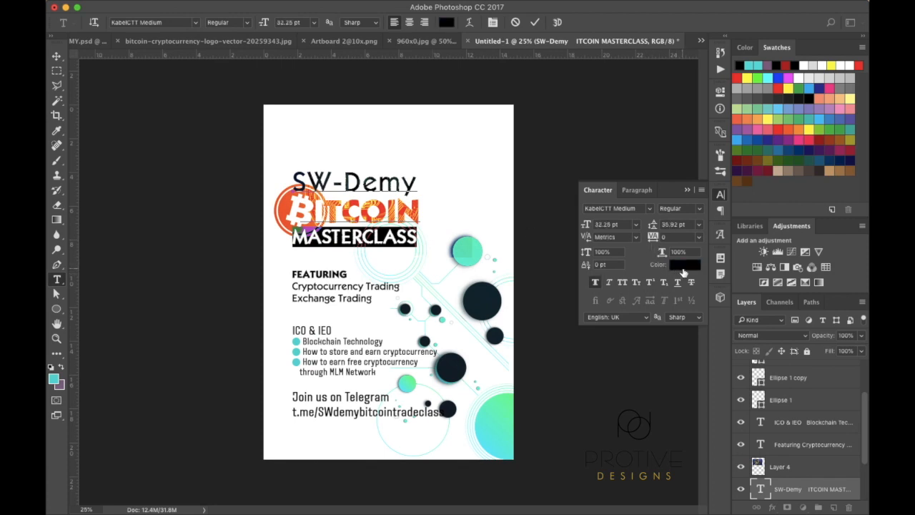
{"action": "left_click", "coordinate": [684, 268]}
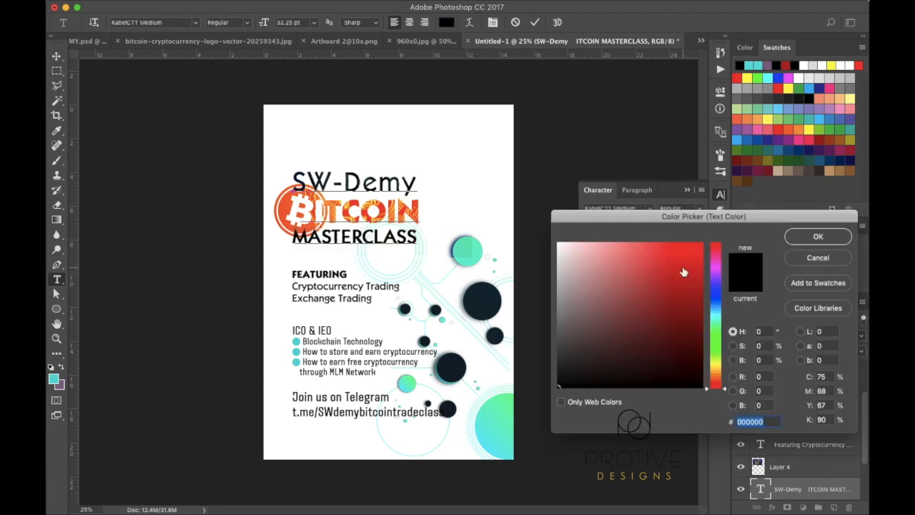
{"action": "left_click", "coordinate": [479, 251]}
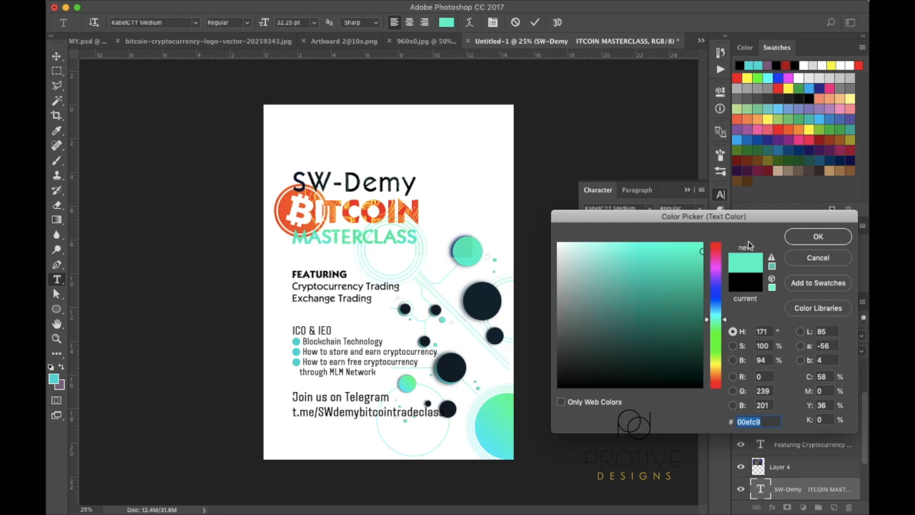
{"action": "left_click", "coordinate": [815, 236]}
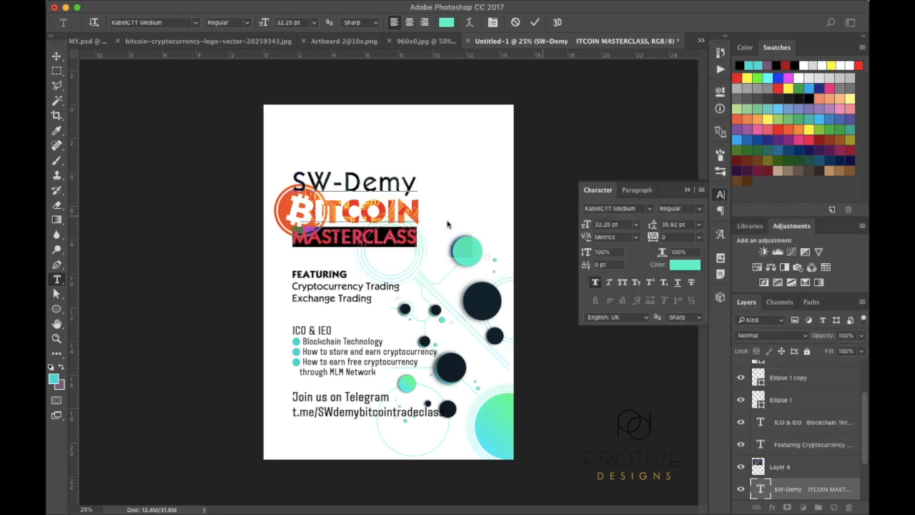
{"action": "key", "text": "super+plus"}
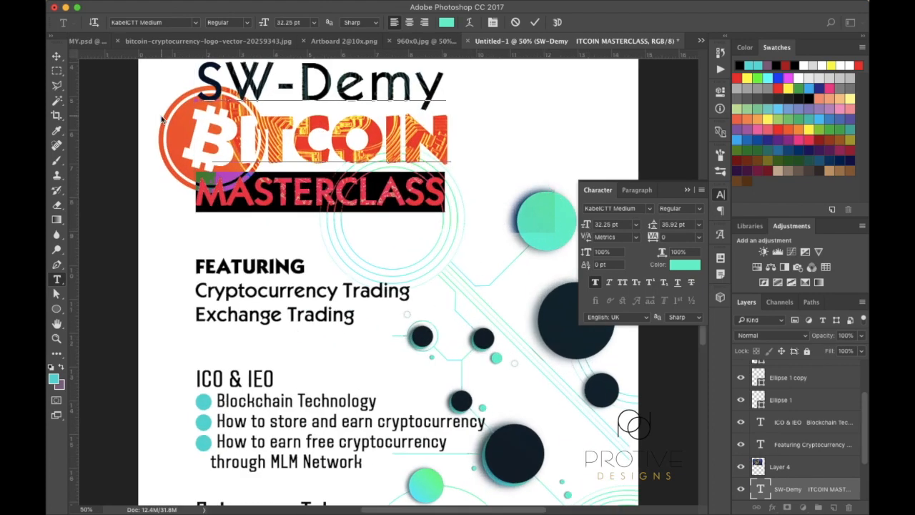
Toggle the title text and Bitcoin logo layers' visibility to identify which layer is which
{"action": "left_click", "coordinate": [58, 57]}
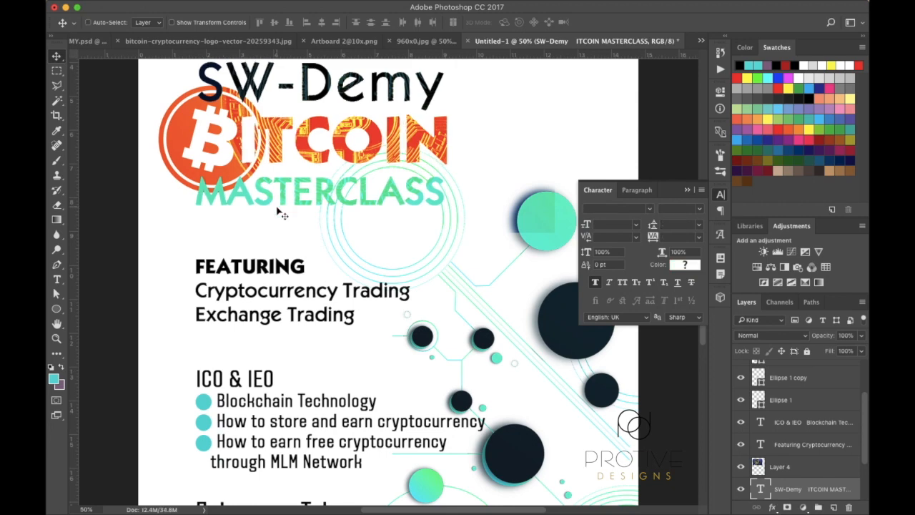
{"action": "key", "text": "super+minus"}
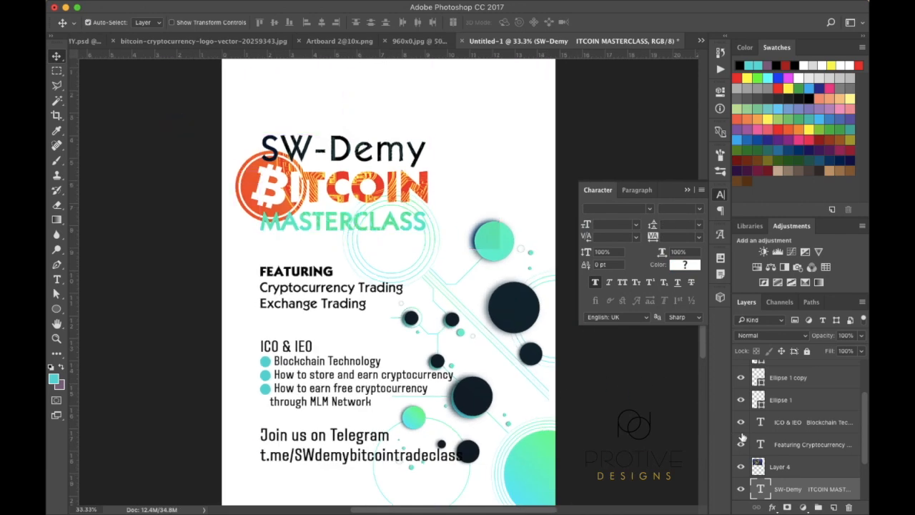
{"action": "scroll", "coordinate": [778, 427], "scroll_direction": "down", "scroll_amount": 3}
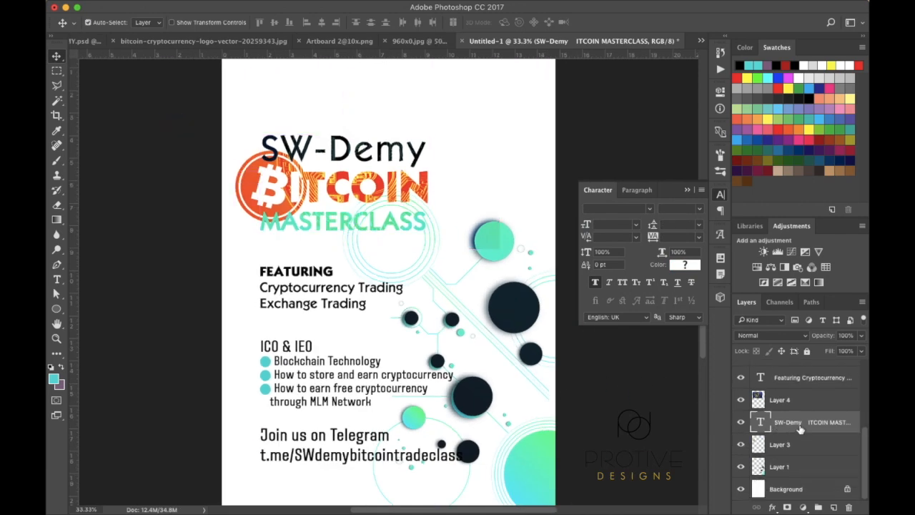
{"action": "left_click", "coordinate": [802, 437], "text": "super"}
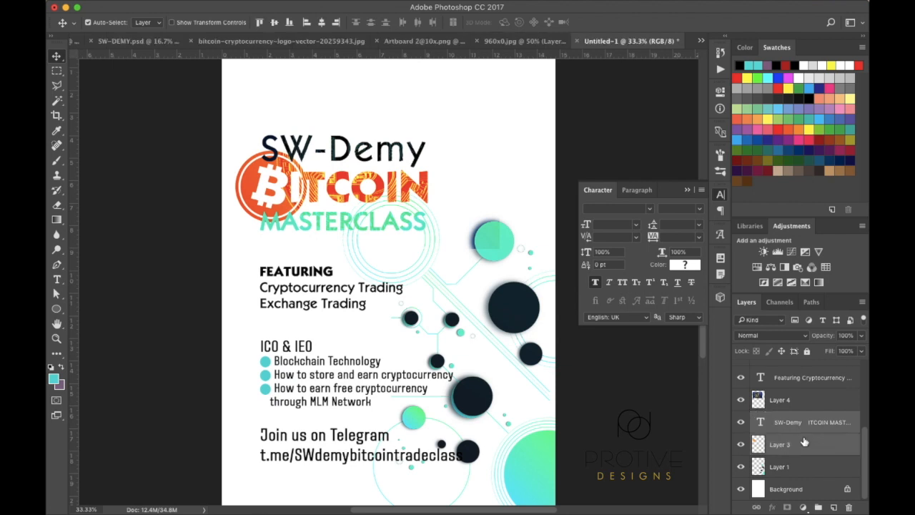
{"action": "left_click", "coordinate": [741, 422]}
{"action": "left_click", "coordinate": [741, 446]}
{"action": "left_click", "coordinate": [741, 445]}
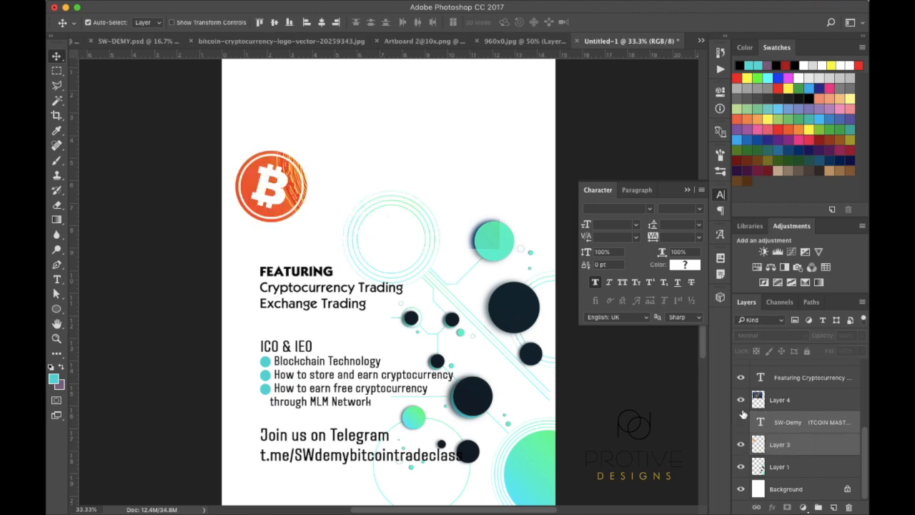
{"action": "left_click", "coordinate": [742, 422]}
{"action": "left_click", "coordinate": [741, 446]}
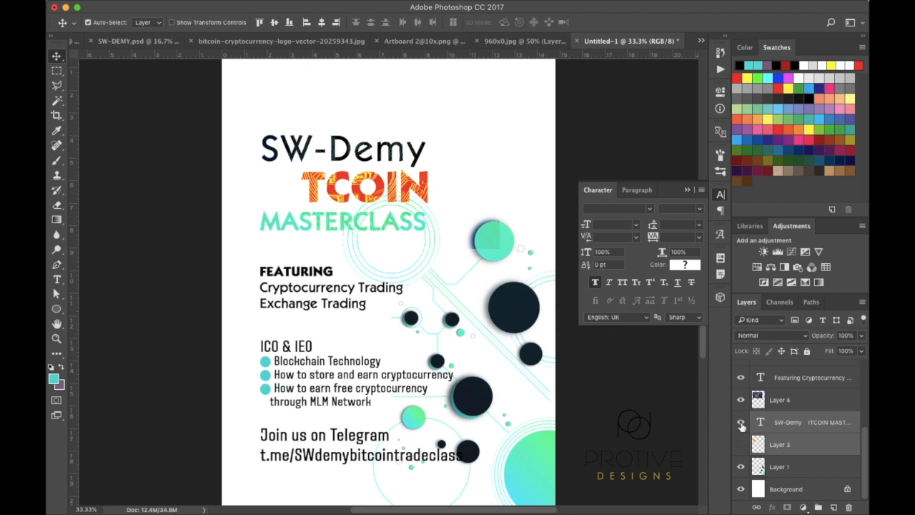
{"action": "left_click", "coordinate": [741, 422]}
{"action": "left_click", "coordinate": [741, 422]}
{"action": "left_click", "coordinate": [741, 445]}
Group the Bitcoin logo and title text layers and name the group Heading
{"action": "left_click", "coordinate": [804, 445]}
{"action": "left_click_drag", "start_coordinate": [804, 445], "coordinate": [819, 506]}
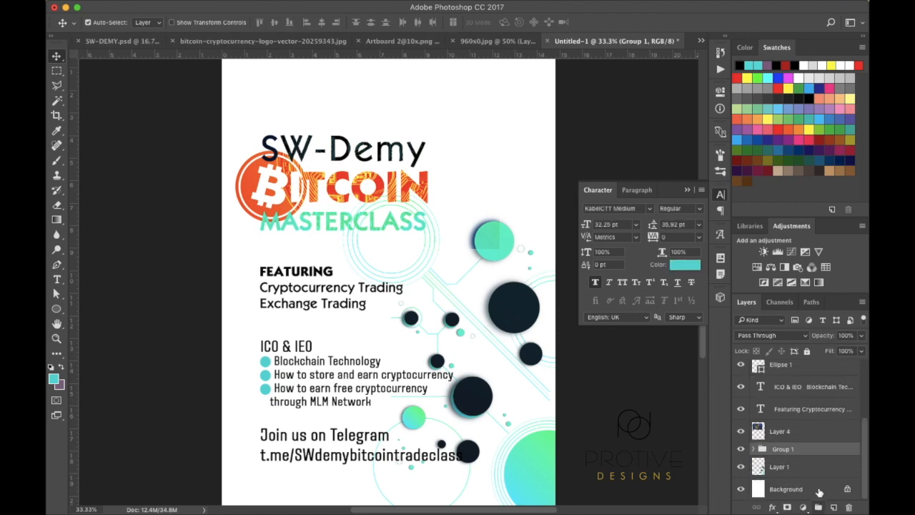
{"action": "double_click", "coordinate": [783, 450]}
{"action": "type", "text": "Heading"}
{"action": "key", "text": "Return"}
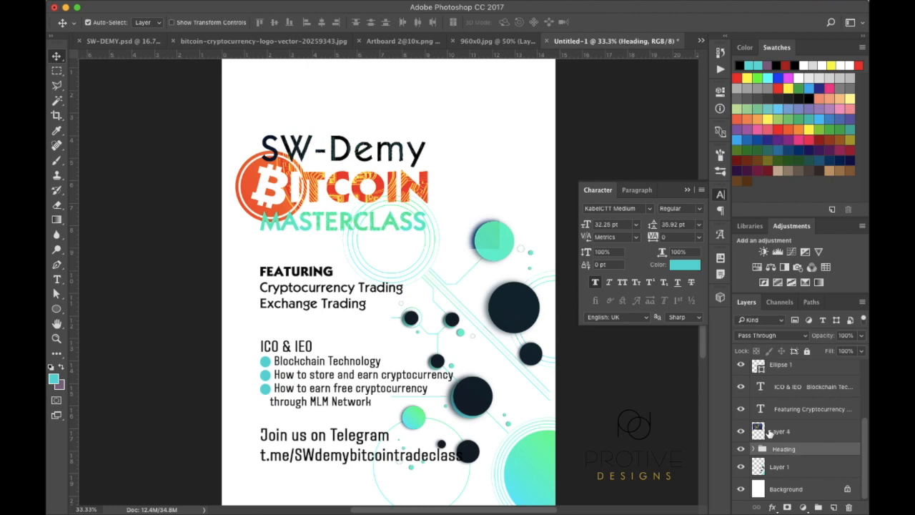
Reset the coin photo to Normal blending and enlarge it to about 126%
{"action": "left_click", "coordinate": [758, 432]}
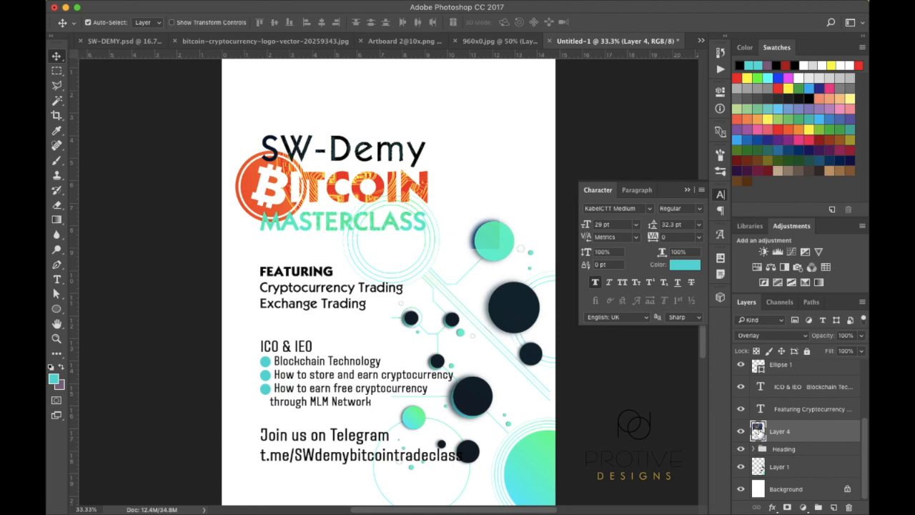
{"action": "left_click", "coordinate": [803, 336]}
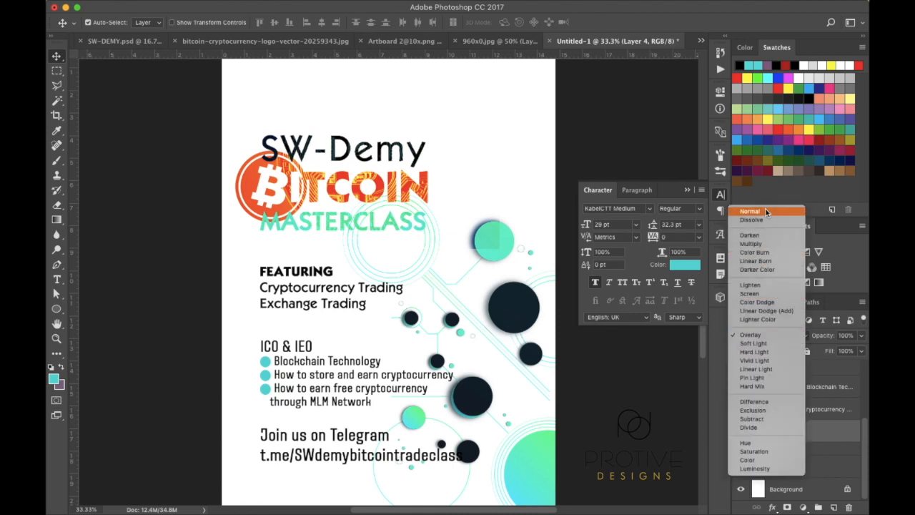
{"action": "left_click", "coordinate": [766, 208]}
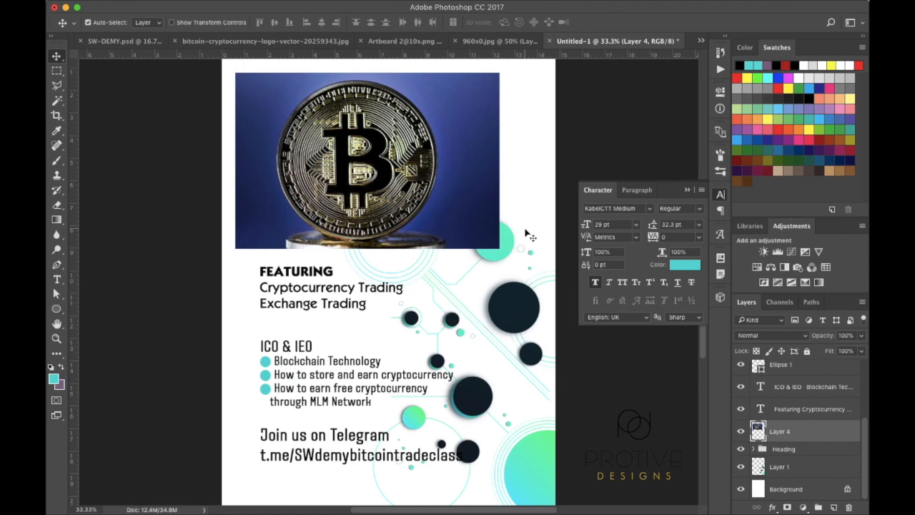
{"action": "key", "text": "super+minus"}
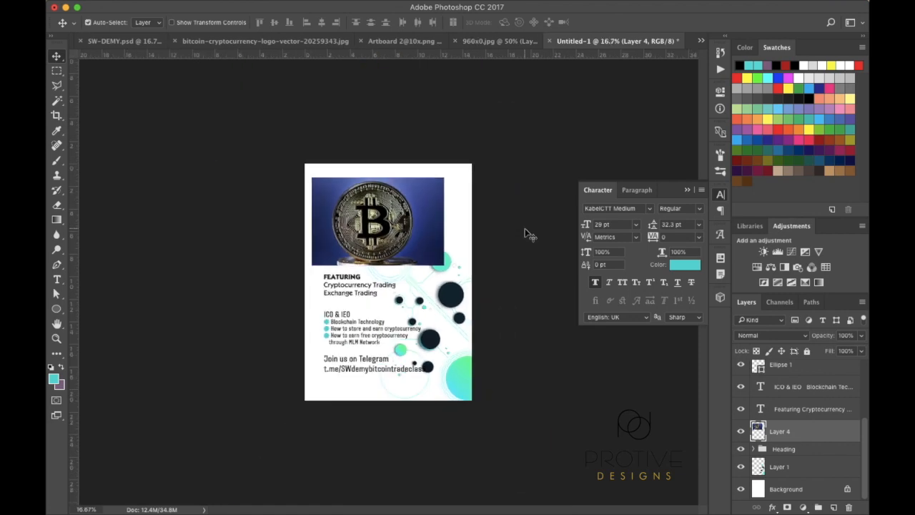
{"action": "key", "text": "super+plus"}
{"action": "key", "text": "super+plus"}
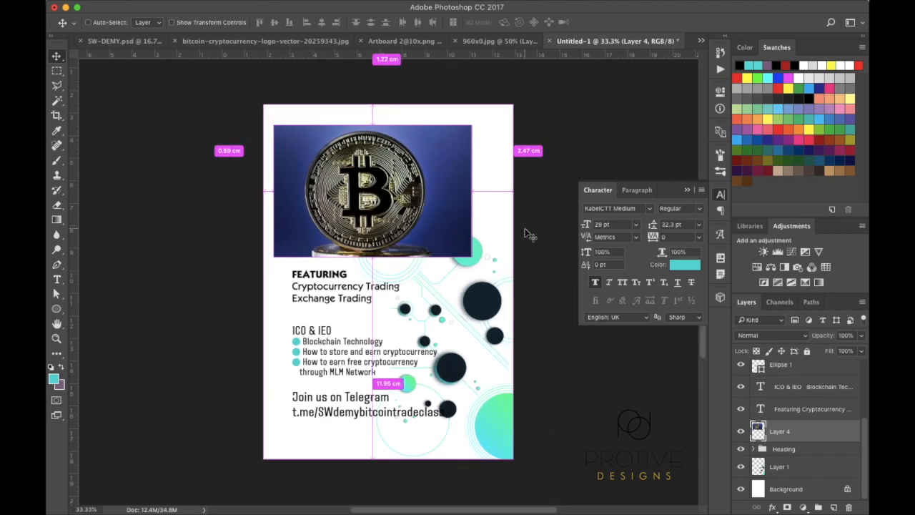
{"action": "key", "text": "super+t"}
{"action": "left_click_drag", "start_coordinate": [473, 126], "coordinate": [498, 108]}
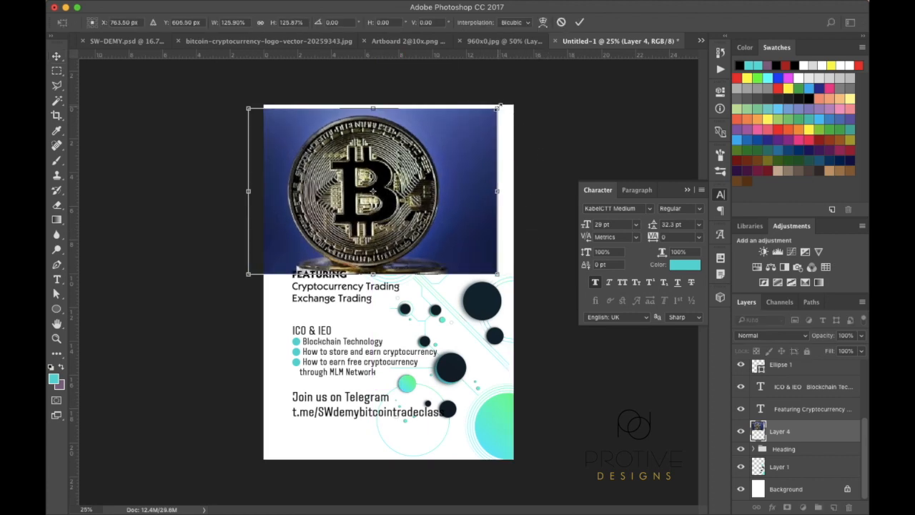
{"action": "key", "text": "Return"}
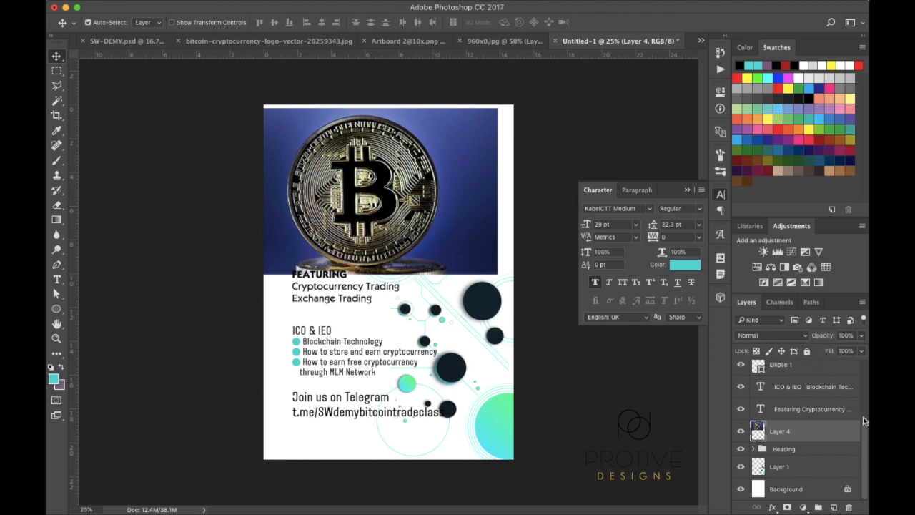
Clip the coin photo into the Heading group and set it to Overlay
{"action": "right_click", "coordinate": [804, 435]}
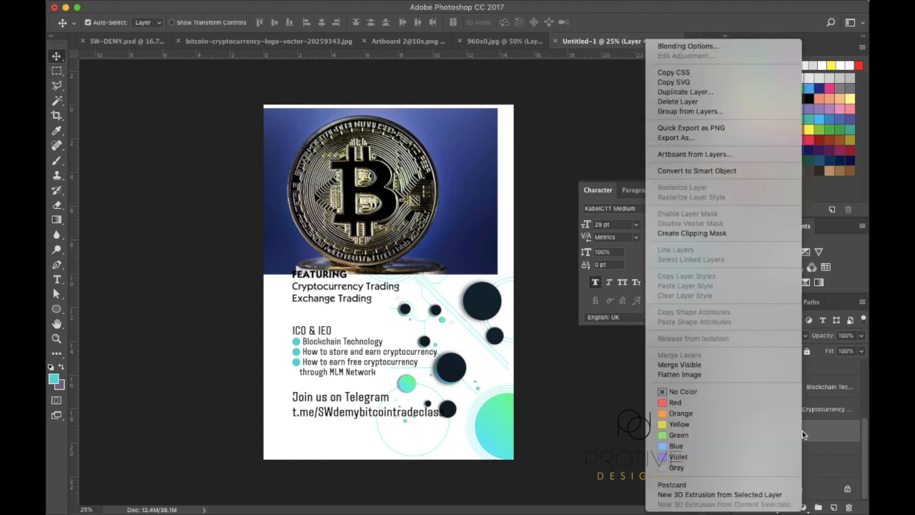
{"action": "left_click", "coordinate": [708, 234]}
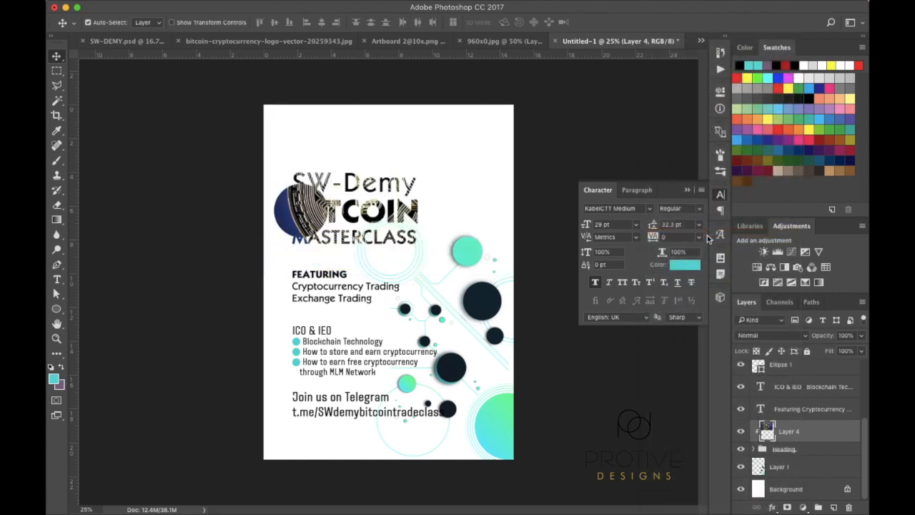
{"action": "left_click", "coordinate": [804, 336]}
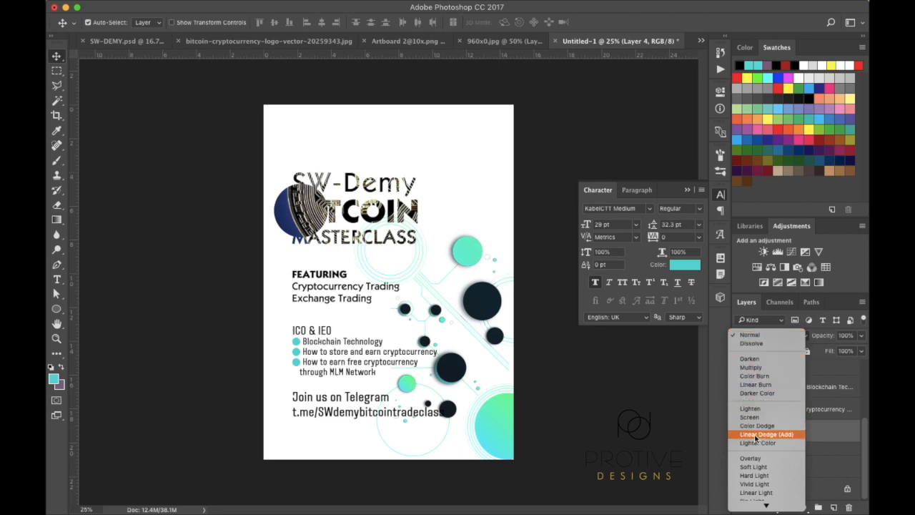
{"action": "left_click", "coordinate": [749, 458]}
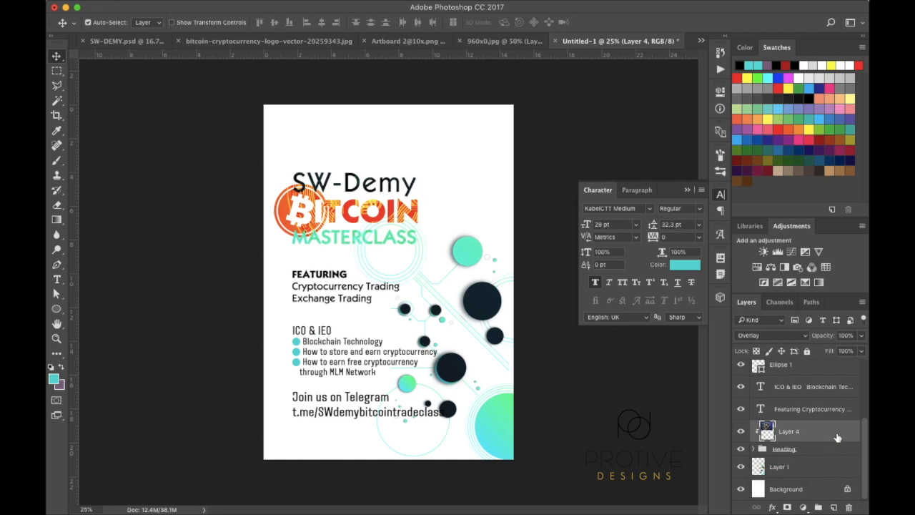
Duplicate the clipped bitcoin photo layer, deleting the extra copy made
{"action": "left_click_drag", "start_coordinate": [837, 437], "coordinate": [835, 507]}
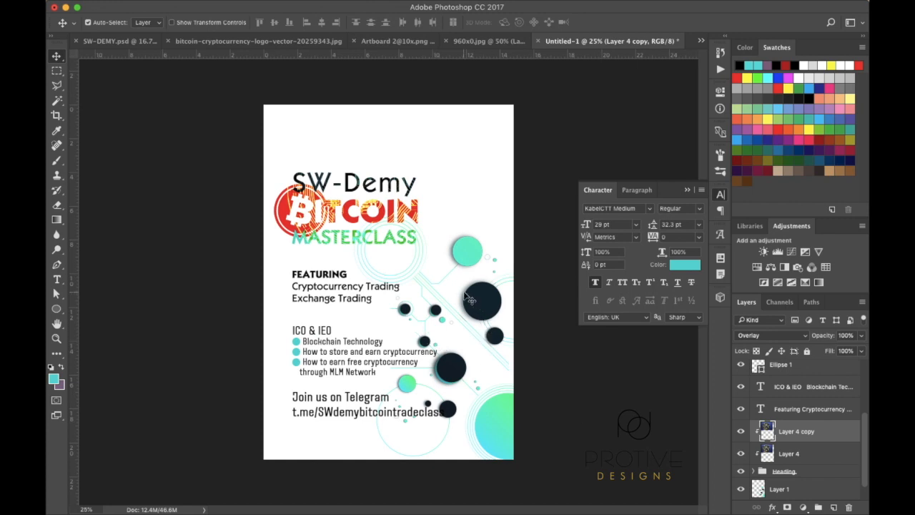
{"action": "left_click_drag", "start_coordinate": [823, 432], "coordinate": [834, 507]}
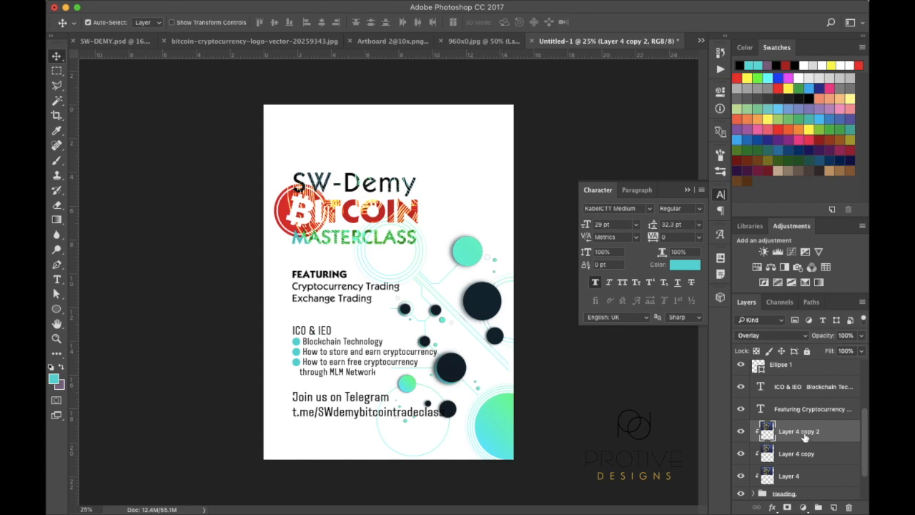
{"action": "key", "text": "Delete"}
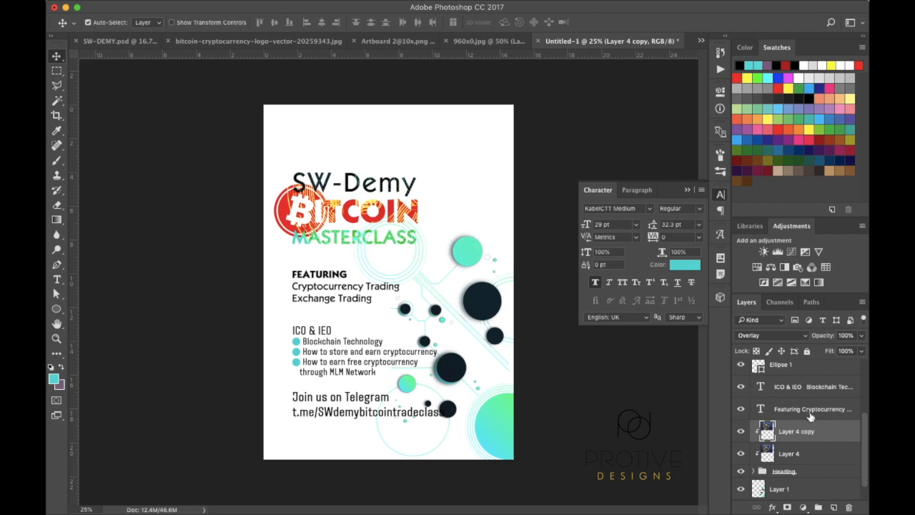
Reposition both bitcoin photo layers together slightly right and down inside the heading
{"action": "left_click", "coordinate": [801, 455], "text": "super"}
{"action": "key", "text": "super+t"}
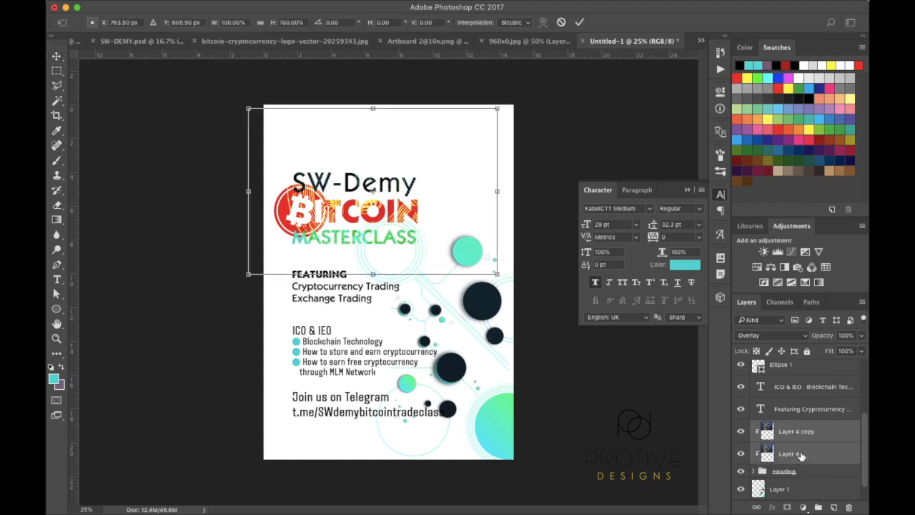
{"action": "mouse_move", "coordinate": [401, 180]}
{"action": "left_mouse_down"}
{"action": "mouse_move", "coordinate": [413, 160]}
{"action": "mouse_move", "coordinate": [410, 185]}
{"action": "mouse_move", "coordinate": [406, 176]}
{"action": "mouse_move", "coordinate": [339, 182]}
{"action": "mouse_move", "coordinate": [419, 179]}
{"action": "mouse_move", "coordinate": [408, 182]}
{"action": "left_mouse_up"}
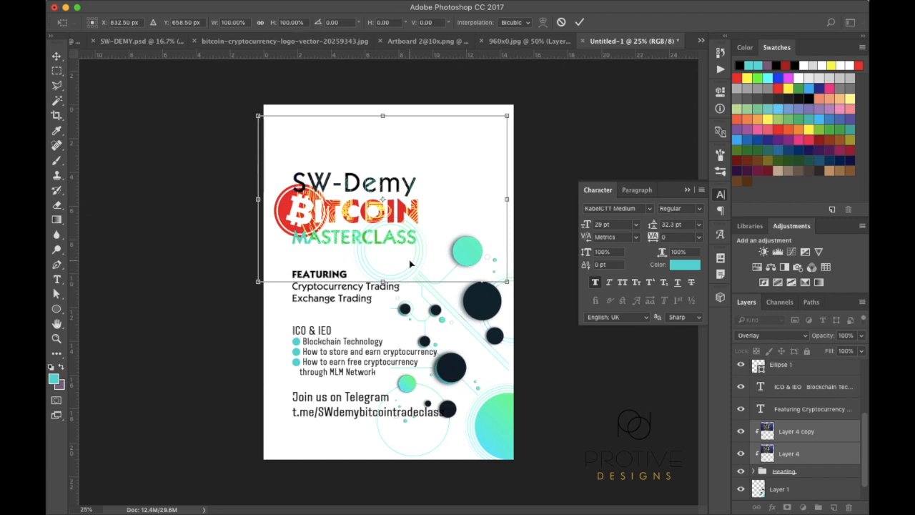
{"action": "key", "text": "Up"}
{"action": "key", "text": "Up"}
{"action": "key", "text": "Up"}
{"action": "key", "text": "Up"}
{"action": "key", "text": "Up"}
{"action": "key", "text": "Up"}
{"action": "key", "text": "Up"}
{"action": "key", "text": "Up"}
{"action": "key", "text": "Up"}
{"action": "key", "text": "Up"}
{"action": "key", "text": "Up"}
{"action": "key", "text": "Up"}
{"action": "key", "text": "Up"}
{"action": "key", "text": "Up"}
{"action": "key", "text": "Up"}
{"action": "key", "text": "Up"}
{"action": "key", "text": "Up"}
{"action": "key", "text": "Up"}
{"action": "key", "text": "Up"}
{"action": "key", "text": "Up"}
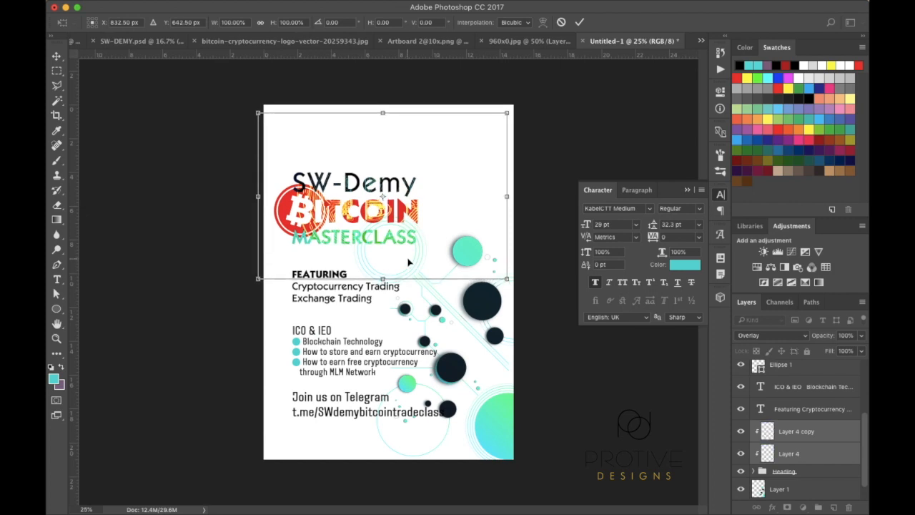
{"action": "key", "text": "Down"}
{"action": "key", "text": "Down"}
{"action": "key", "text": "Down"}
{"action": "key", "text": "Down"}
{"action": "key", "text": "Down"}
{"action": "key", "text": "Down"}
{"action": "key", "text": "Down"}
{"action": "key", "text": "Down"}
{"action": "key", "text": "Down"}
{"action": "key", "text": "Down"}
{"action": "key", "text": "Down"}
{"action": "key", "text": "Down"}
{"action": "key", "text": "Down"}
{"action": "key", "text": "Down"}
{"action": "key", "text": "Down"}
{"action": "key", "text": "Down"}
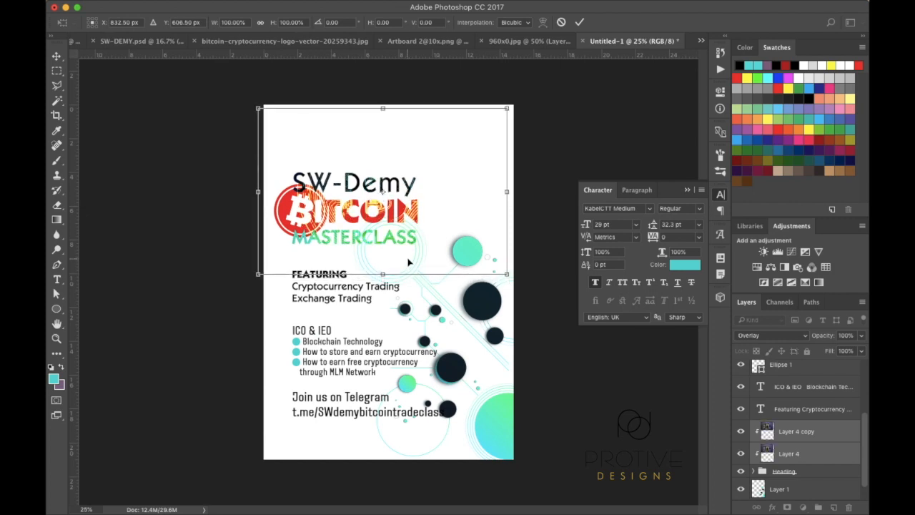
{"action": "key", "text": "Down"}
{"action": "key", "text": "Down"}
{"action": "key", "text": "Down"}
{"action": "key", "text": "Down"}
{"action": "key", "text": "Down"}
{"action": "key", "text": "Down"}
{"action": "key", "text": "Down"}
{"action": "key", "text": "Down"}
{"action": "key", "text": "Down"}
{"action": "key", "text": "Down"}
{"action": "key", "text": "Down"}
{"action": "key", "text": "Down"}
{"action": "key", "text": "Down"}
{"action": "key", "text": "Down"}
{"action": "key", "text": "Down"}
{"action": "key", "text": "Down"}
{"action": "key", "text": "Down"}
{"action": "key", "text": "Down"}
{"action": "key", "text": "Down"}
{"action": "key", "text": "Down"}
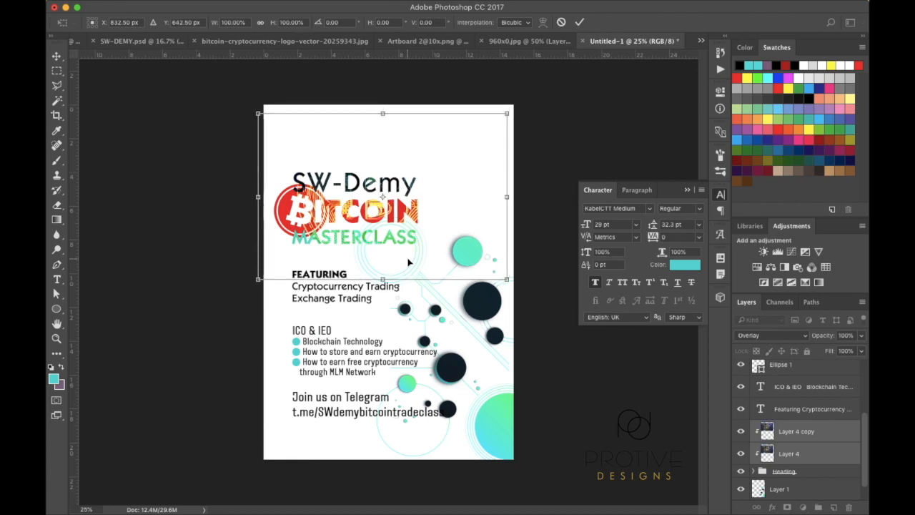
{"action": "key", "text": "Return"}
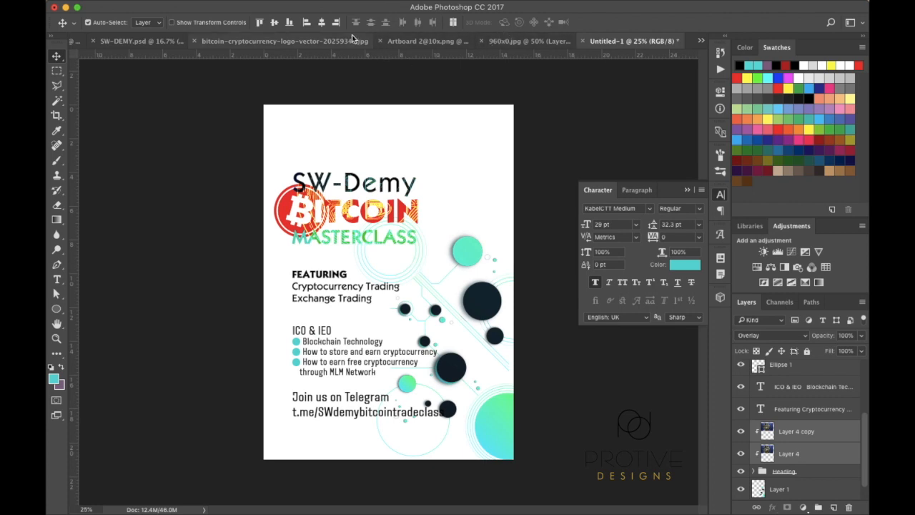
{"action": "left_click", "coordinate": [702, 41]}
{"action": "left_click", "coordinate": [698, 42]}
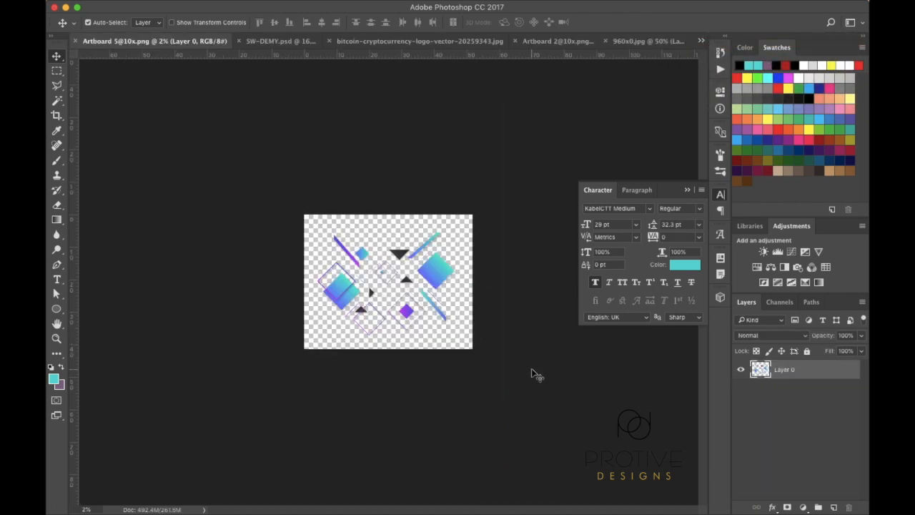
{"action": "left_click", "coordinate": [764, 371], "text": "super"}
{"action": "key", "text": "super+equal"}
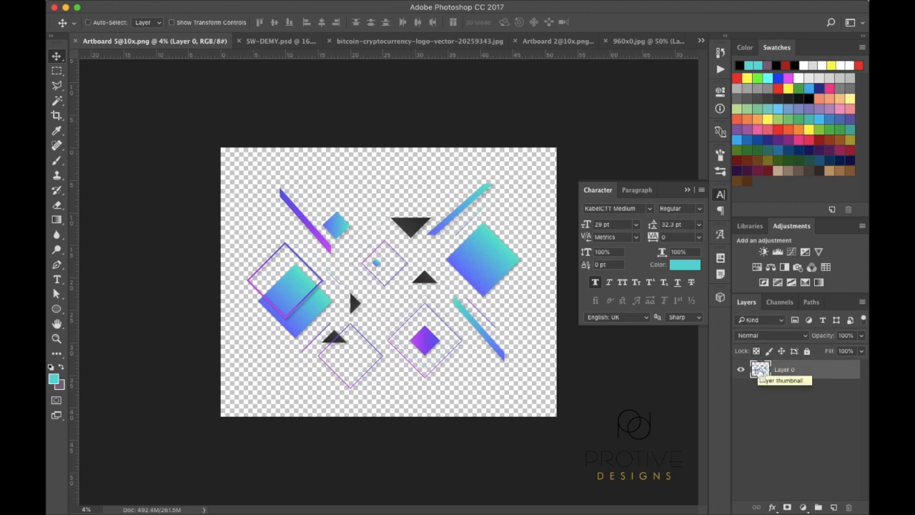
{"action": "left_click", "coordinate": [760, 371], "text": "super"}
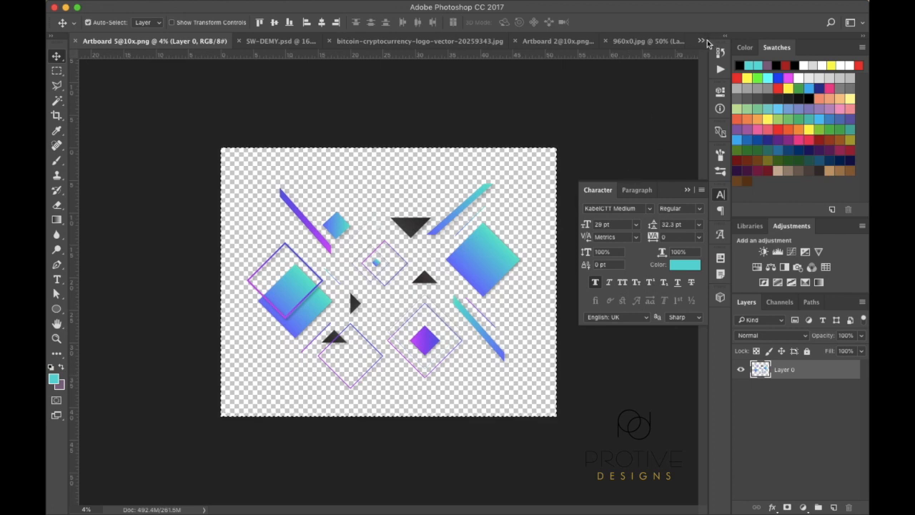
{"action": "left_click", "coordinate": [701, 40]}
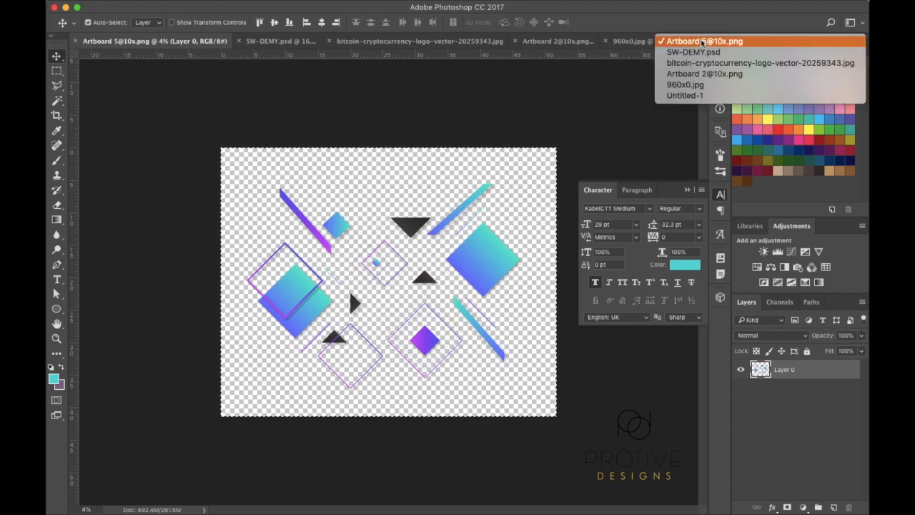
{"action": "left_click", "coordinate": [687, 95]}
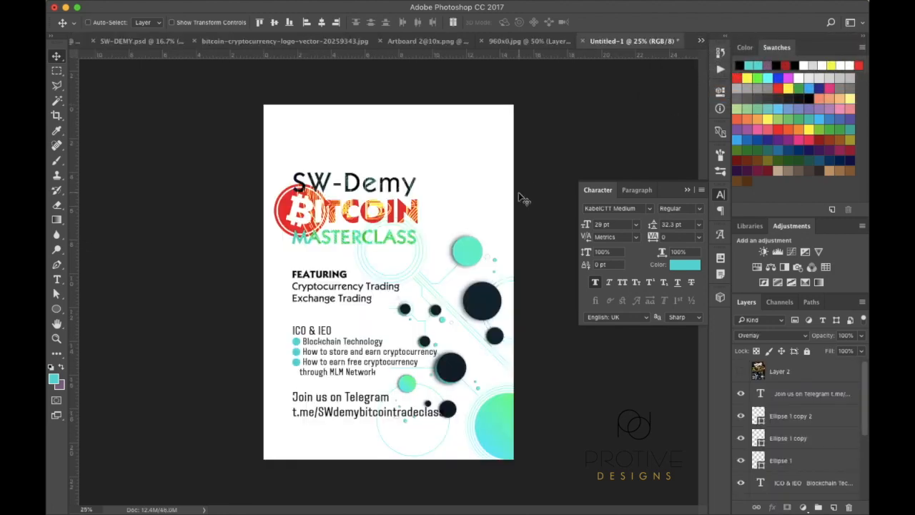
Shrink the pasted gradient shapes and place them along the flyer's top edge
{"action": "left_click_drag", "start_coordinate": [519, 192], "coordinate": [520, 194]}
{"action": "key", "text": "ctrl+t"}
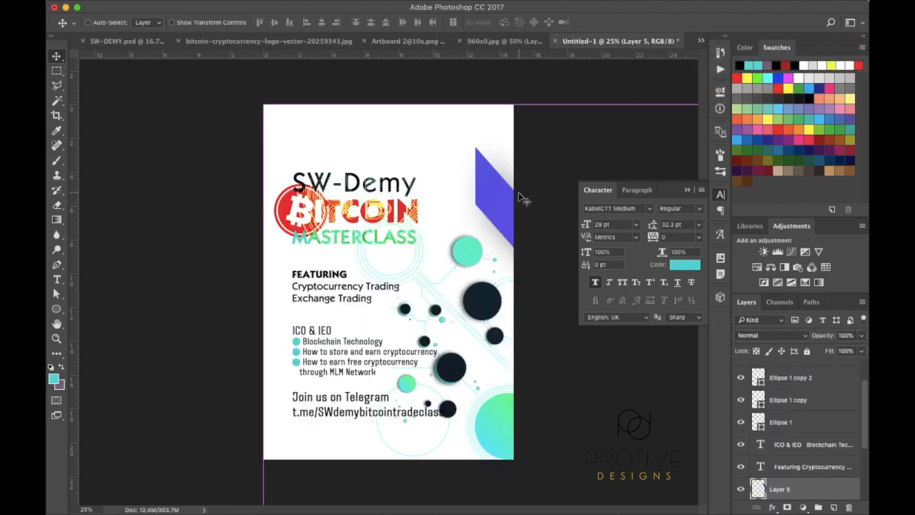
{"action": "key", "text": "super+minus"}
{"action": "key", "text": "super+minus"}
{"action": "key", "text": "super+minus"}
{"action": "key", "text": "super+minus"}
{"action": "key", "text": "super+minus"}
{"action": "key", "text": "super+minus"}
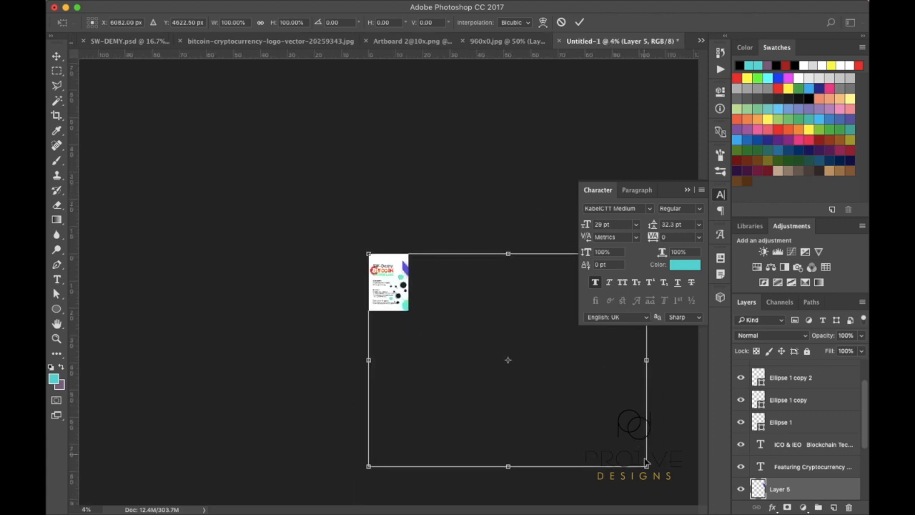
{"action": "left_click_drag", "start_coordinate": [647, 469], "coordinate": [399, 299]}
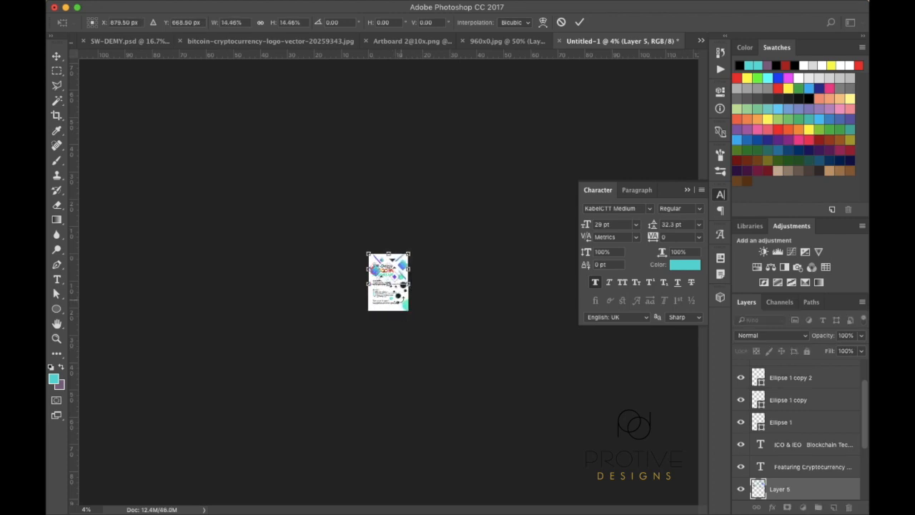
{"action": "key", "text": "super+plus"}
{"action": "key", "text": "super+plus"}
{"action": "key", "text": "super+plus"}
{"action": "key", "text": "super+plus"}
{"action": "key", "text": "super+plus"}
{"action": "key", "text": "super+plus"}
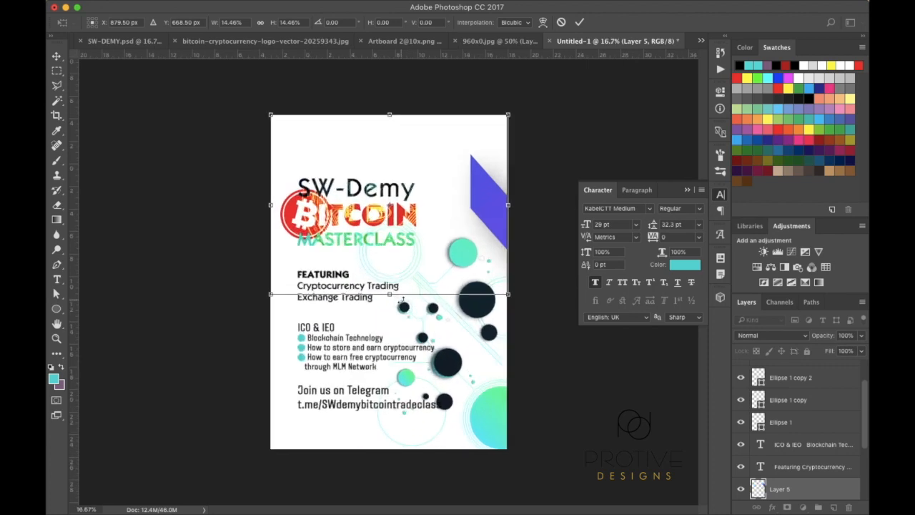
{"action": "left_click_drag", "start_coordinate": [491, 167], "coordinate": [473, 66]}
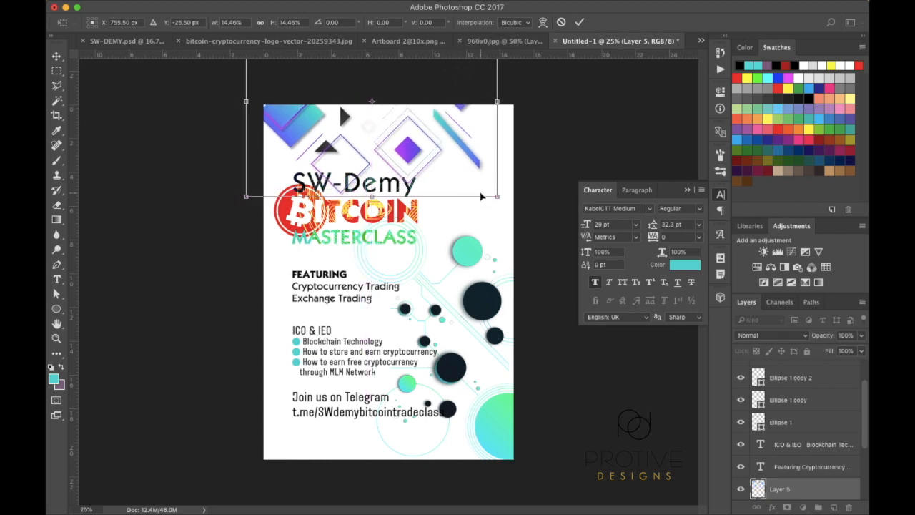
{"action": "left_click_drag", "start_coordinate": [415, 151], "coordinate": [447, 146]}
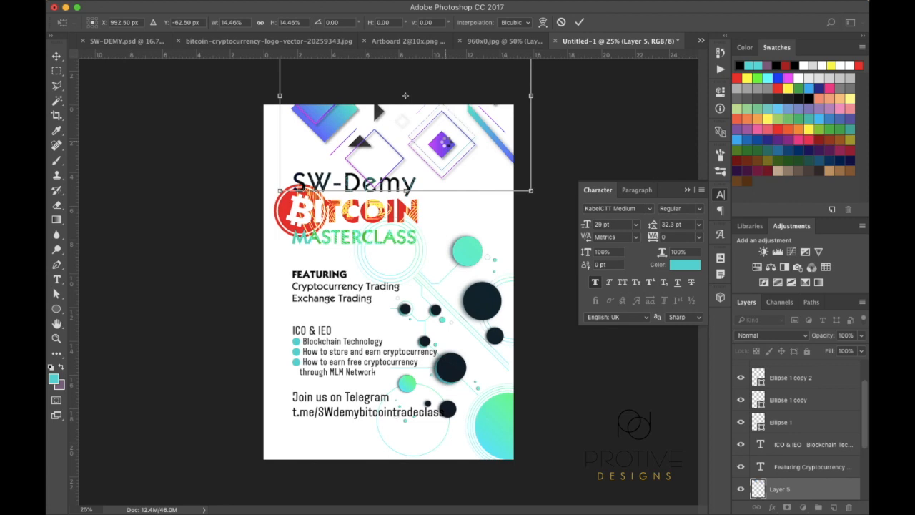
{"action": "key", "text": "Return"}
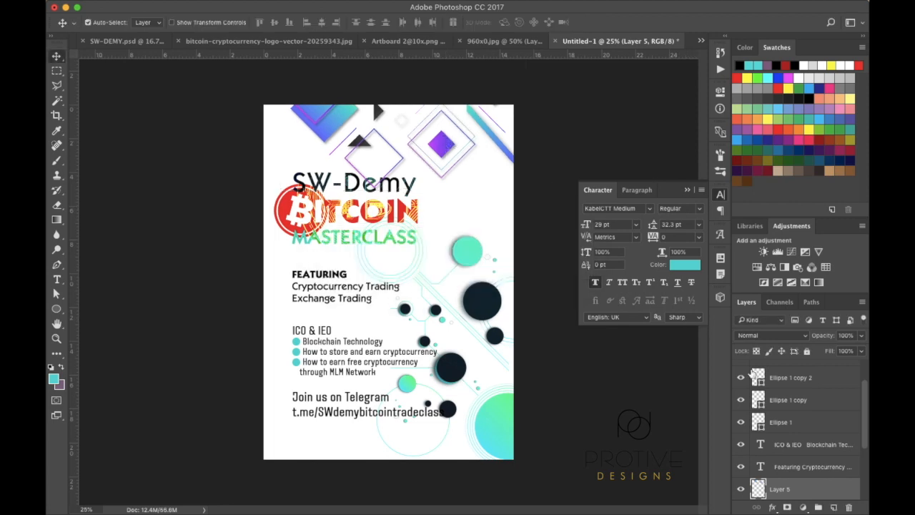
Move the shapes layer down to sit just above Background
{"action": "scroll", "coordinate": [818, 432], "scroll_direction": "down", "scroll_amount": 5}
{"action": "left_click_drag", "start_coordinate": [820, 393], "coordinate": [815, 483]}
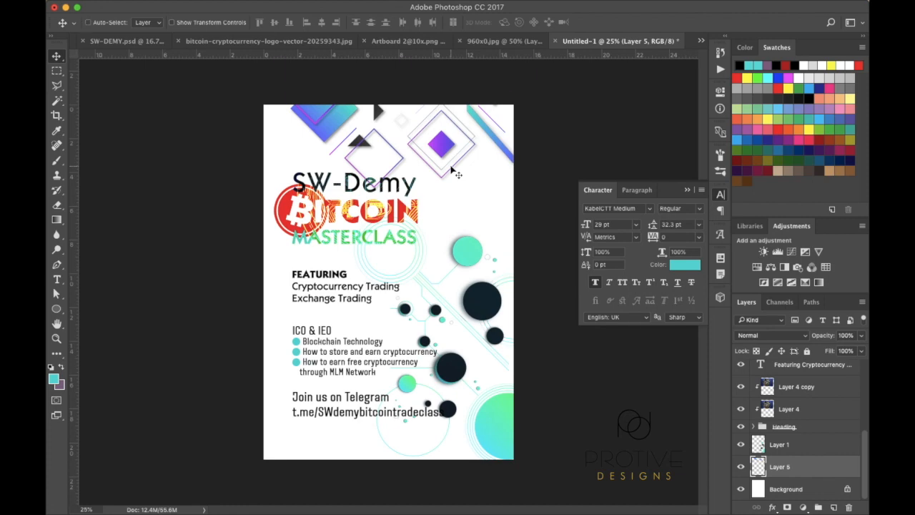
{"action": "key", "text": "super+equal"}
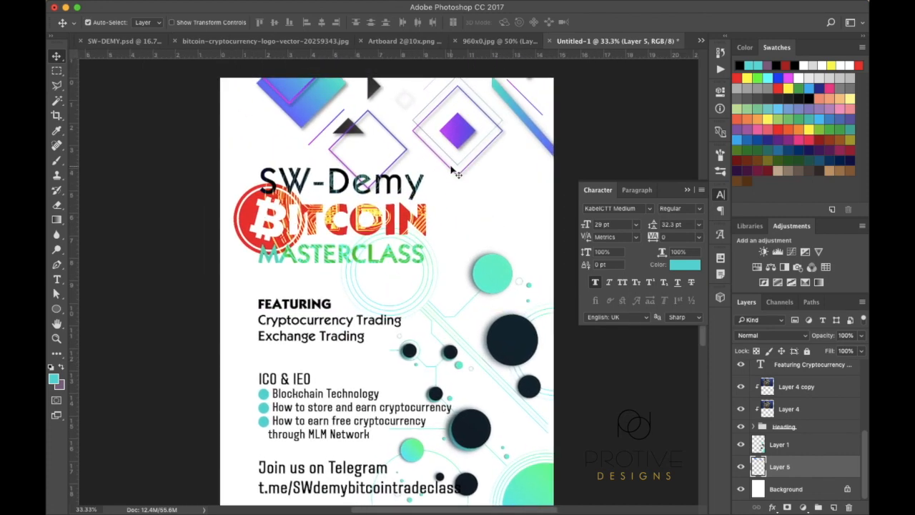
{"action": "key", "text": "super+minus"}
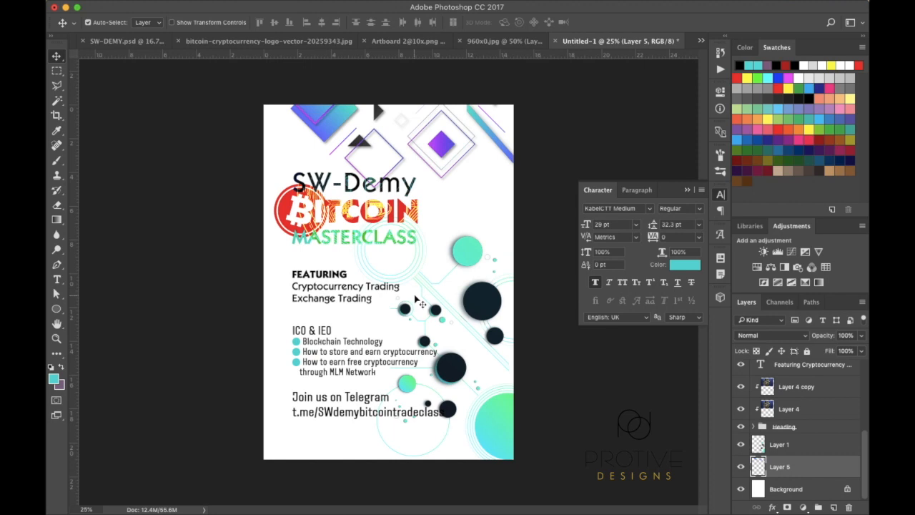
Place the IMG_5367 copy 2 photo from the Pictures folder onto the flyer
{"action": "mouse_move", "coordinate": [199, 499]}
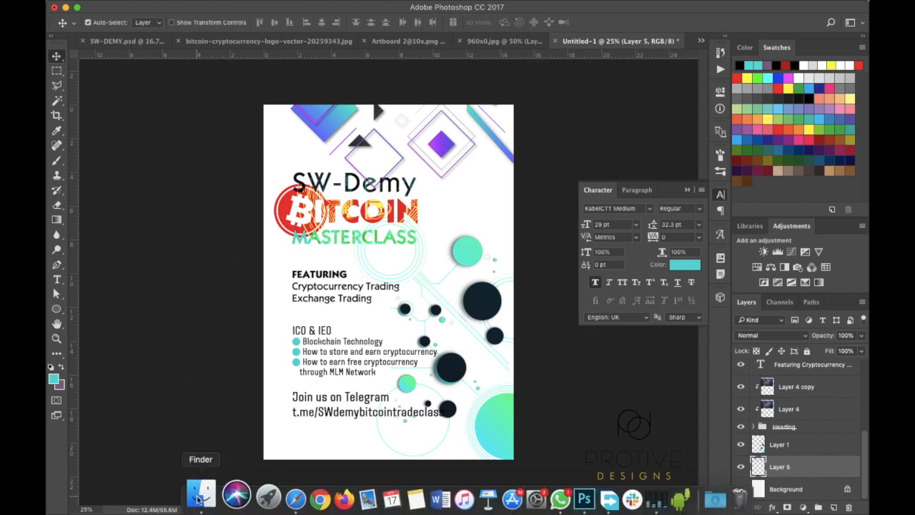
{"action": "left_click", "coordinate": [199, 500]}
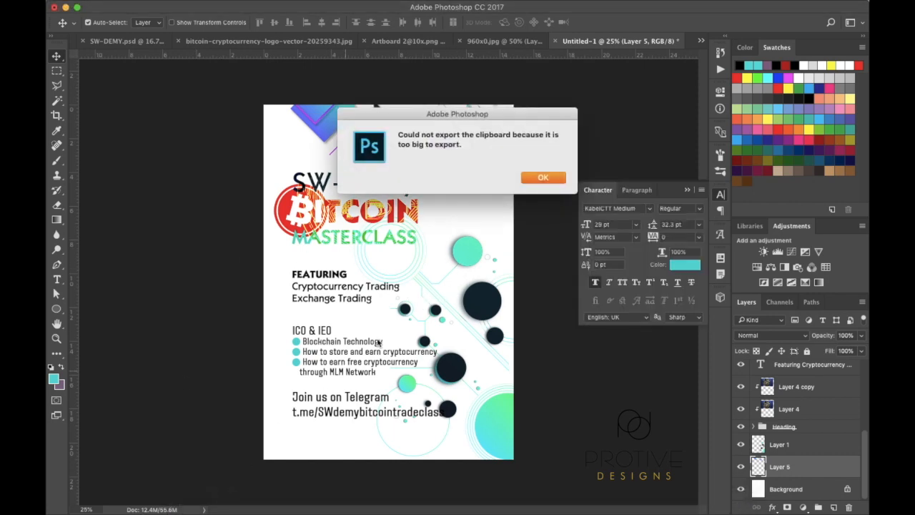
{"action": "left_click", "coordinate": [545, 177]}
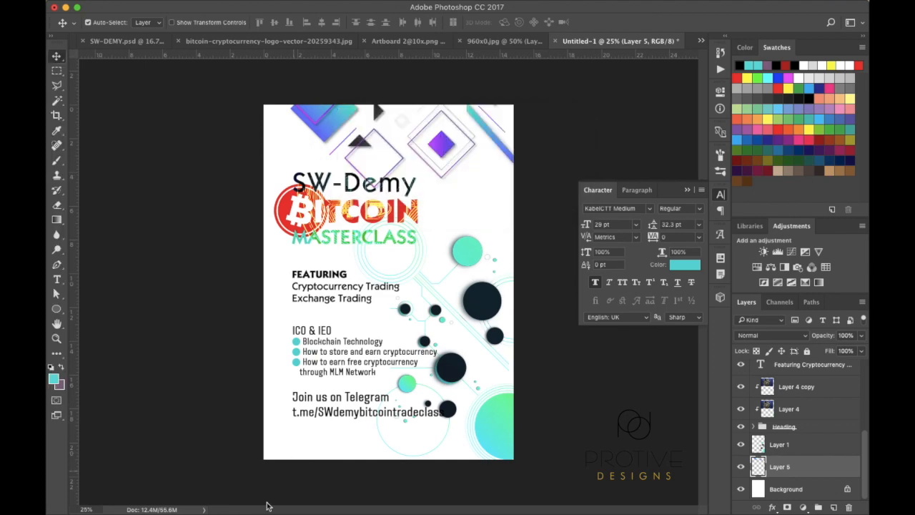
{"action": "left_click", "coordinate": [207, 499]}
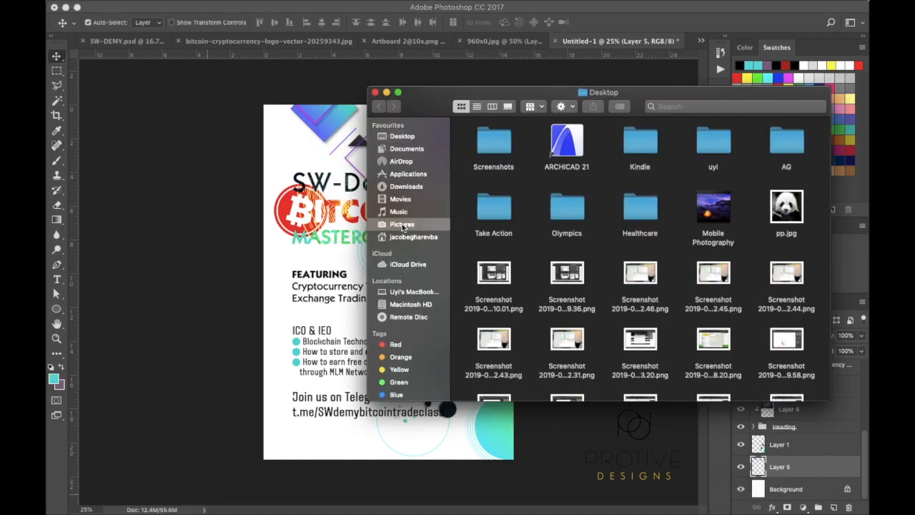
{"action": "left_click", "coordinate": [401, 224]}
{"action": "left_click_drag", "start_coordinate": [495, 134], "coordinate": [300, 229]}
{"action": "key", "text": "Return"}
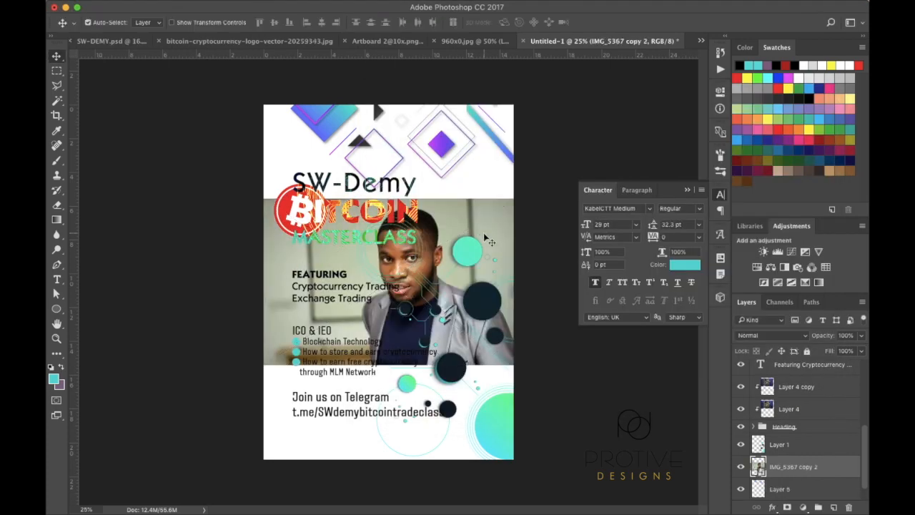
Raise the photo layer, shrink the photo to about 23%, and shift it right
{"action": "left_click_drag", "start_coordinate": [841, 479], "coordinate": [826, 381]}
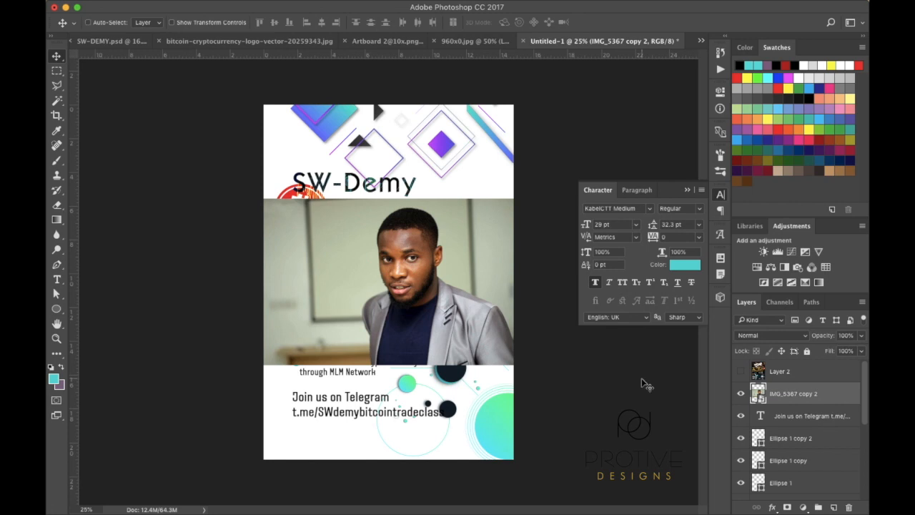
{"action": "key", "text": "super+t"}
{"action": "left_click_drag", "start_coordinate": [262, 195], "coordinate": [319, 226]}
{"action": "key", "text": "Return"}
{"action": "left_click_drag", "start_coordinate": [370, 274], "coordinate": [411, 271]}
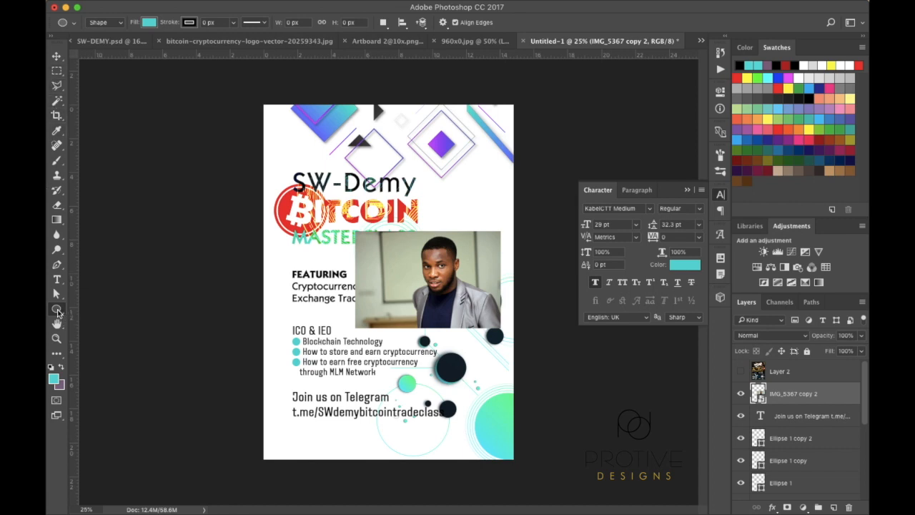
Draw a teal circle over the portrait's face and nudge it into place
{"action": "left_click_drag", "start_coordinate": [400, 235], "coordinate": [484, 335]}
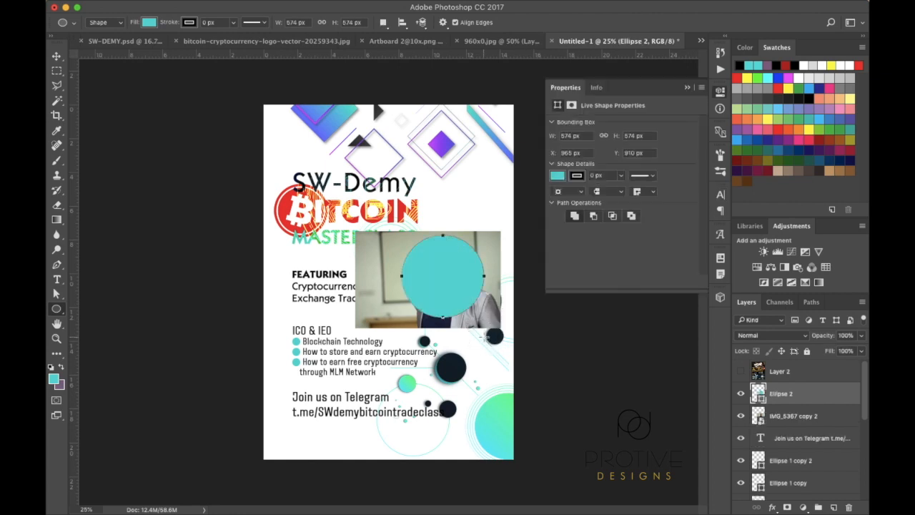
{"action": "left_click", "coordinate": [56, 57]}
{"action": "left_click_drag", "start_coordinate": [462, 283], "coordinate": [452, 283]}
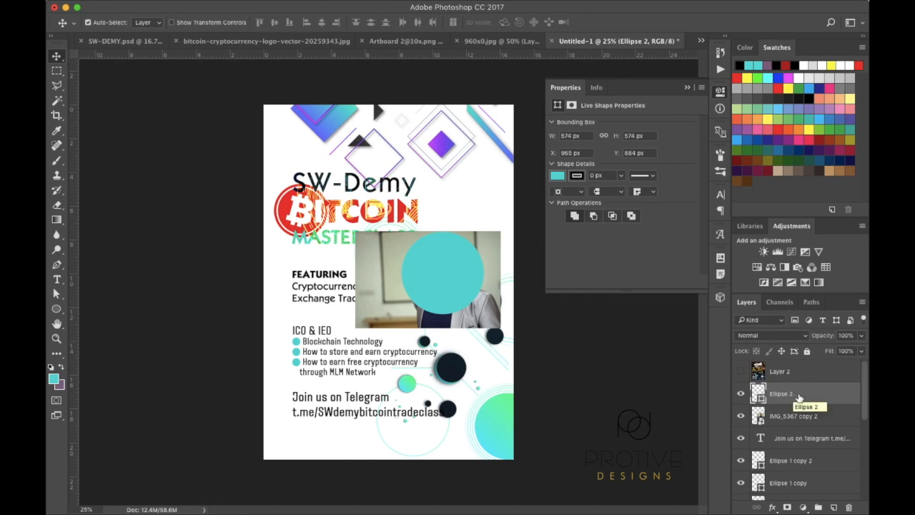
Duplicate the circle as Ellipse 2 copy and select that copy
{"action": "left_click_drag", "start_coordinate": [808, 397], "coordinate": [836, 507]}
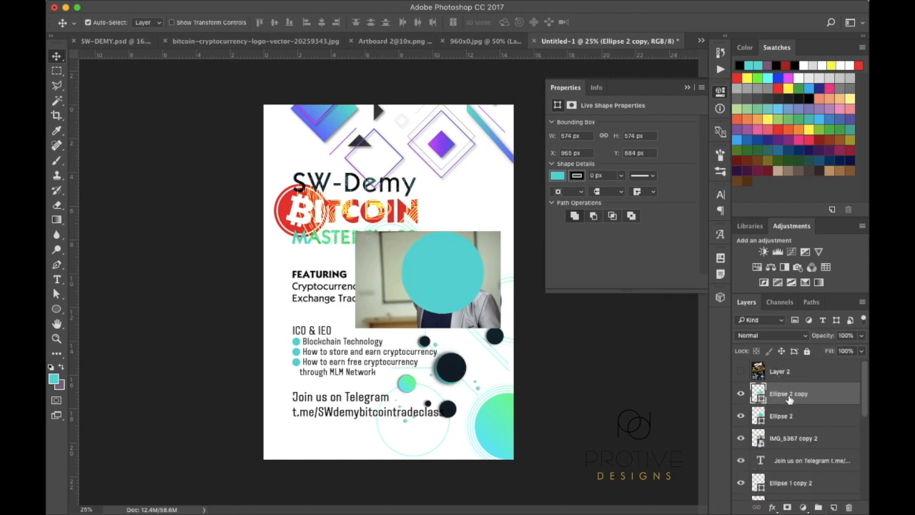
{"action": "left_click", "coordinate": [803, 416]}
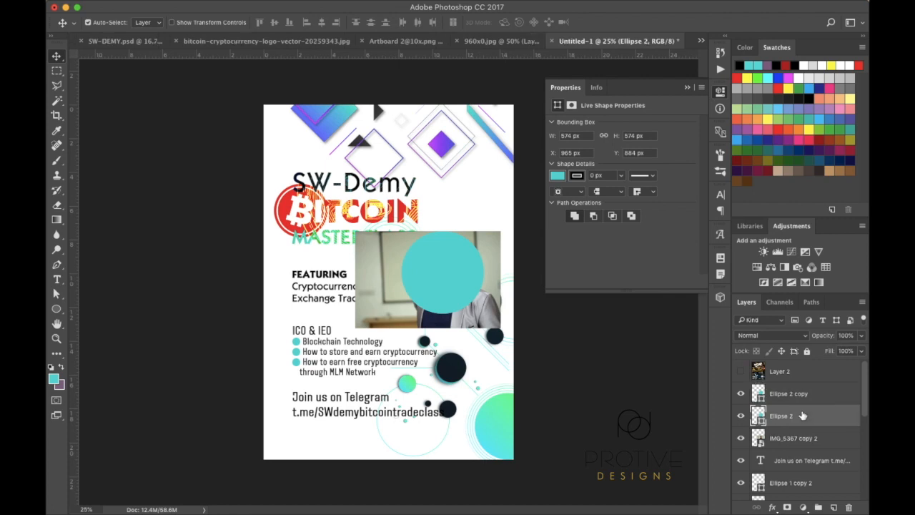
{"action": "double_click", "coordinate": [759, 418]}
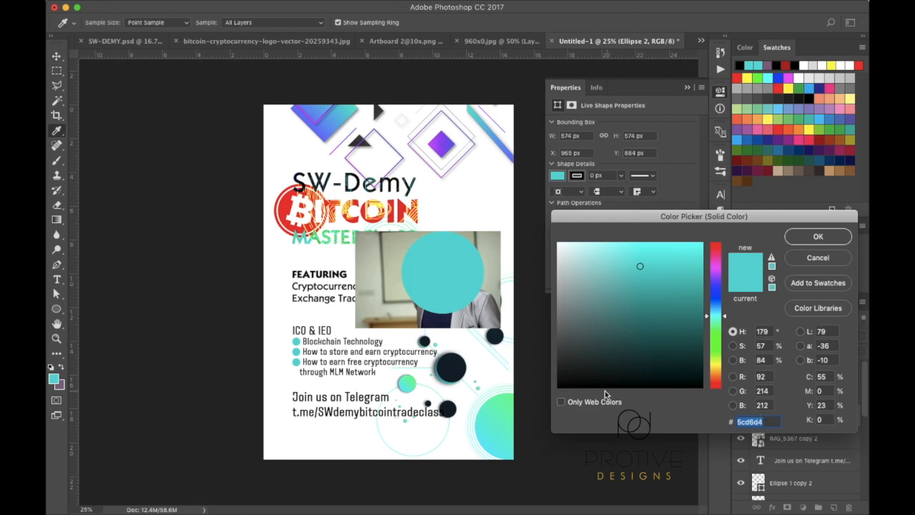
{"action": "left_click", "coordinate": [817, 259]}
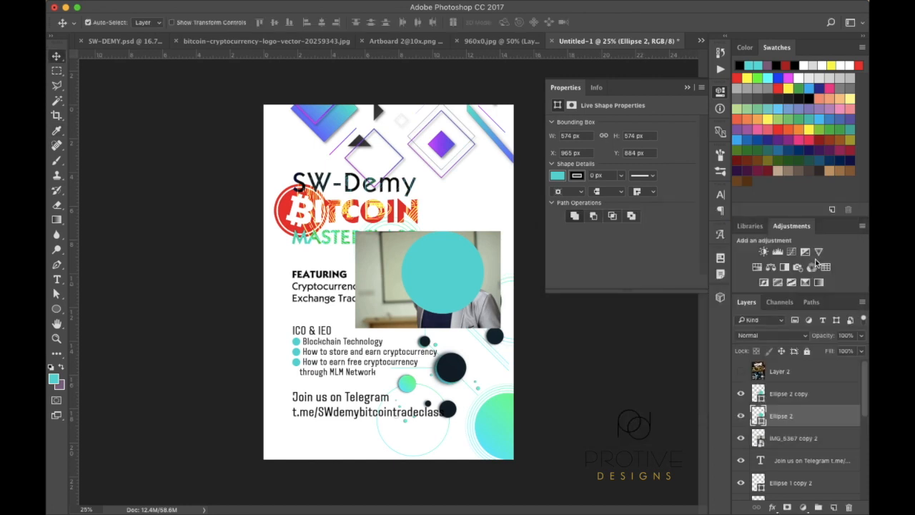
{"action": "left_click", "coordinate": [759, 393]}
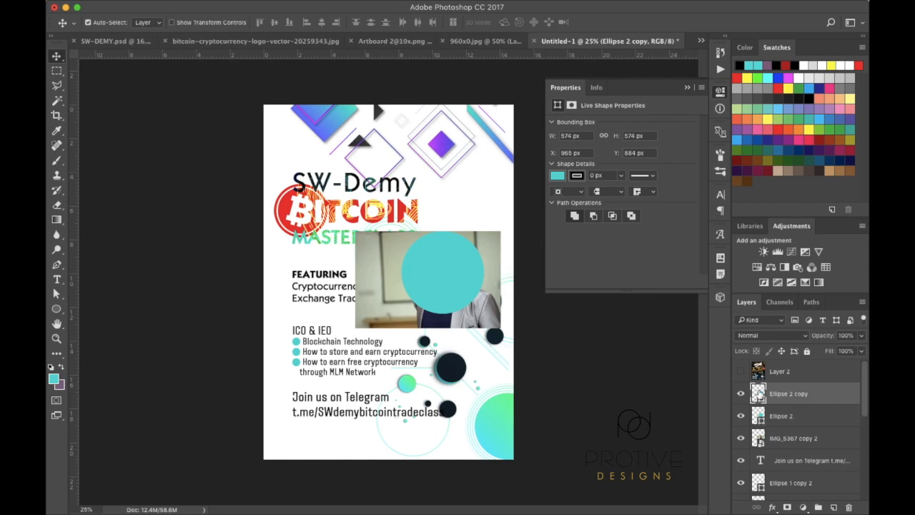
Change Ellipse 2 copy's fill to white ffffff
{"action": "double_click", "coordinate": [759, 394]}
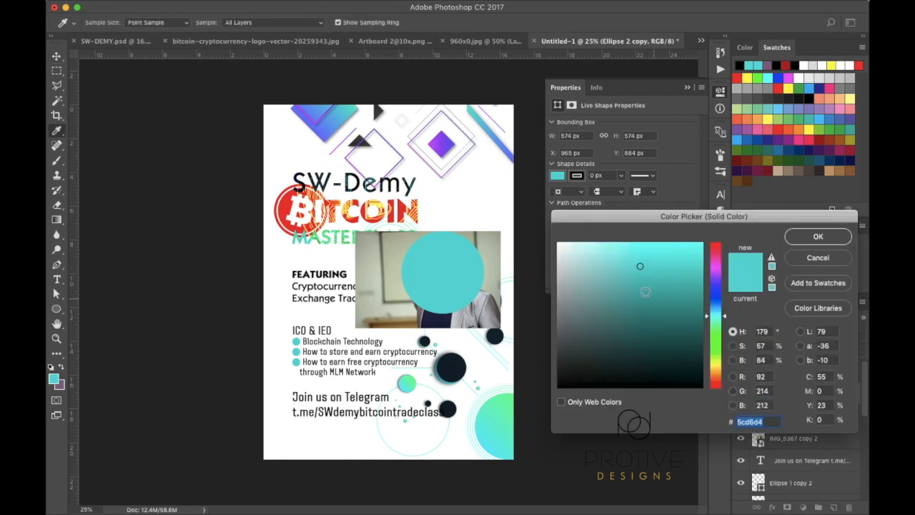
{"action": "left_click", "coordinate": [567, 259]}
{"action": "left_click_drag", "start_coordinate": [566, 259], "coordinate": [529, 223]}
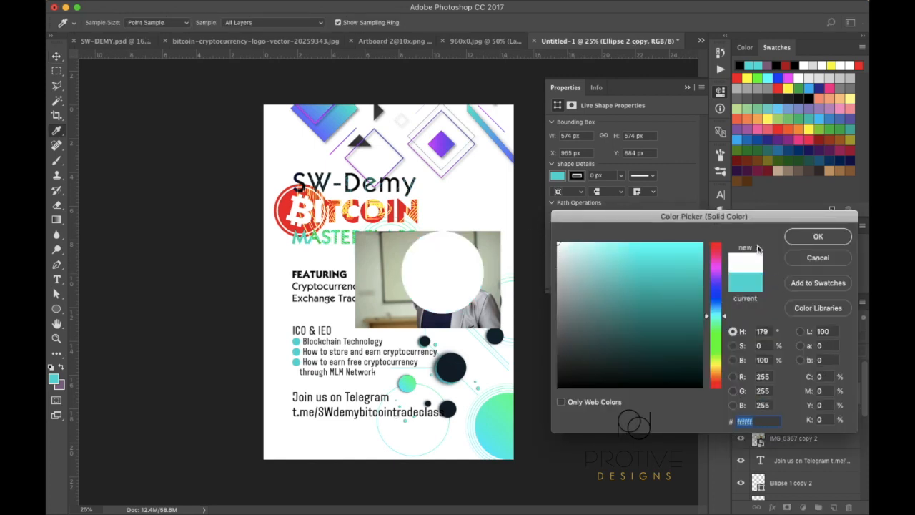
{"action": "left_click", "coordinate": [818, 237]}
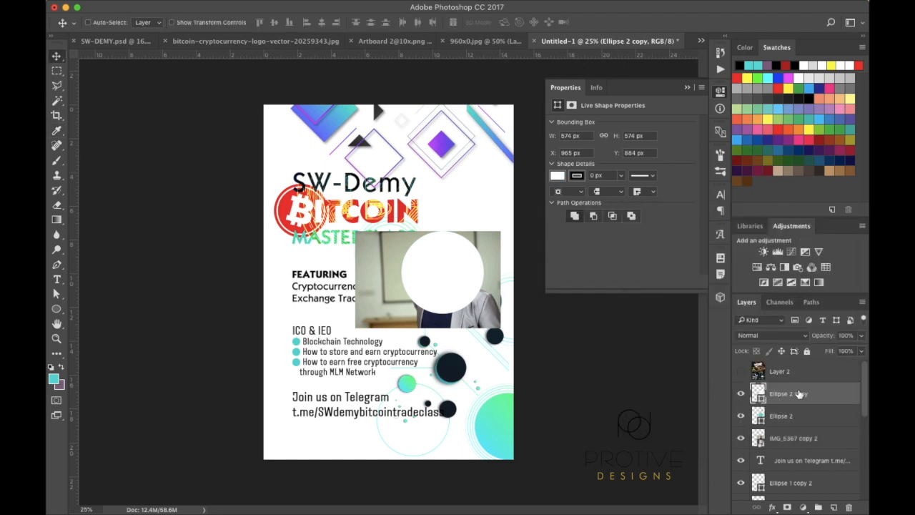
Shrink the white circle to about 90% and move the portrait layer above Ellipse 2
{"action": "key", "text": "super+t"}
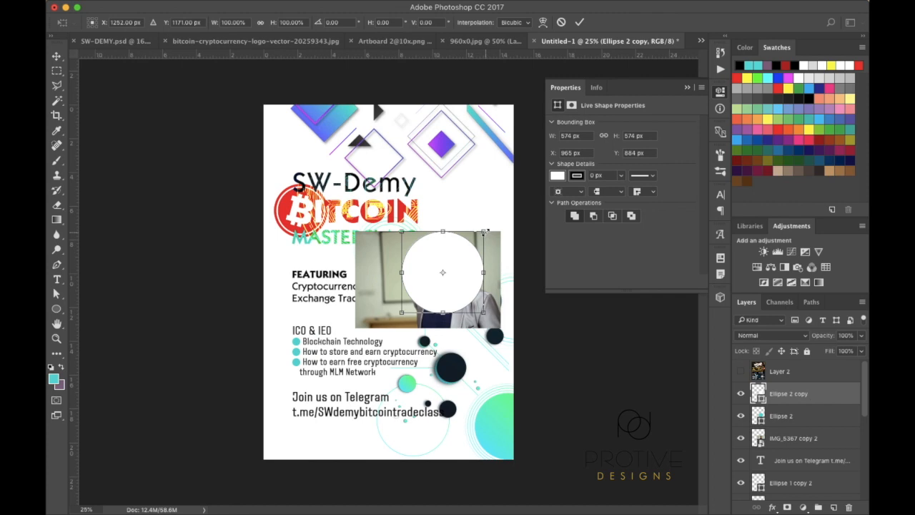
{"action": "left_click", "coordinate": [485, 231]}
{"action": "left_click_drag", "start_coordinate": [485, 232], "coordinate": [478, 237]}
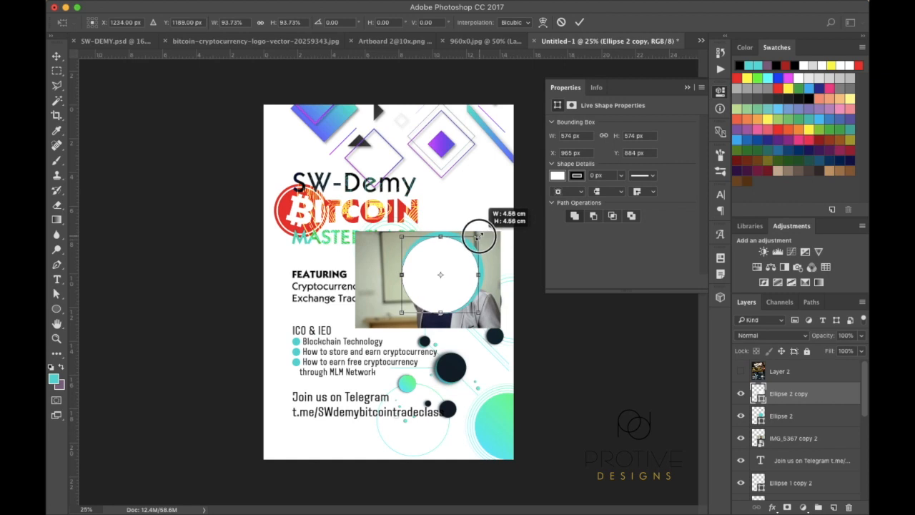
{"action": "left_click_drag", "start_coordinate": [478, 238], "coordinate": [480, 233]}
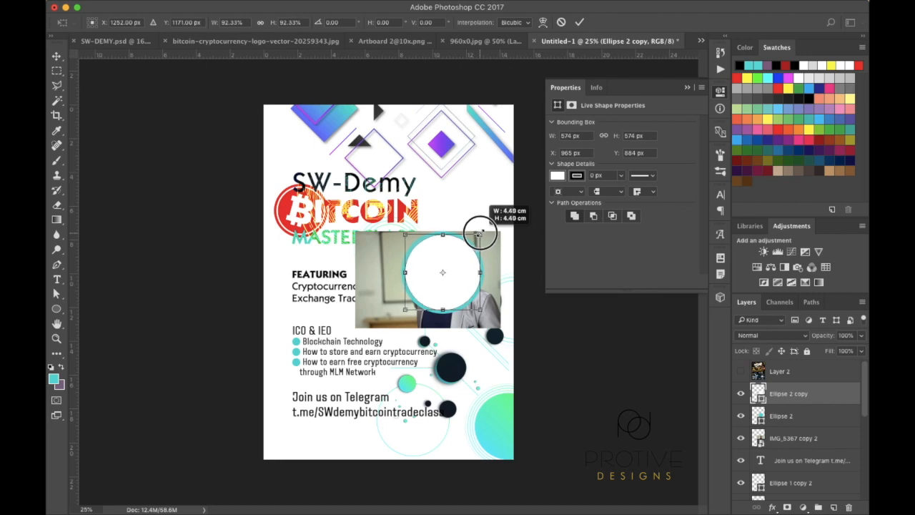
{"action": "left_click_drag", "start_coordinate": [481, 234], "coordinate": [479, 236]}
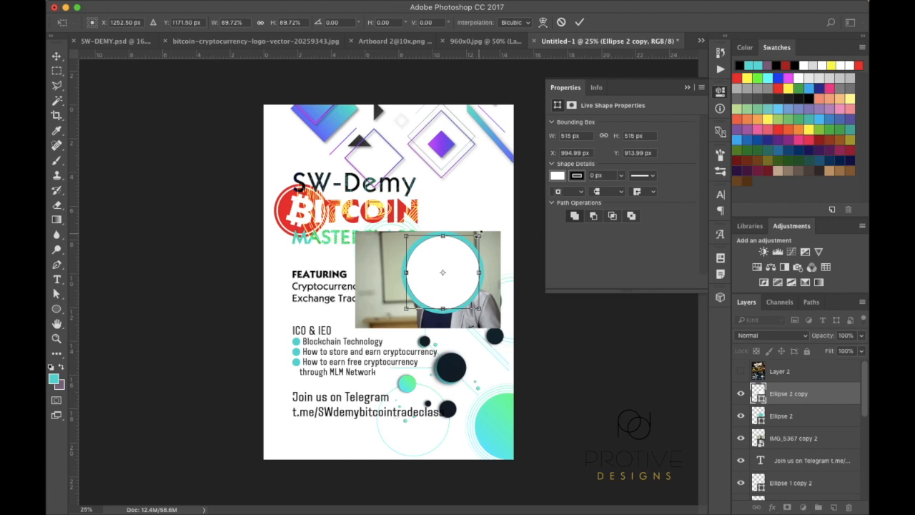
{"action": "key", "text": "Return"}
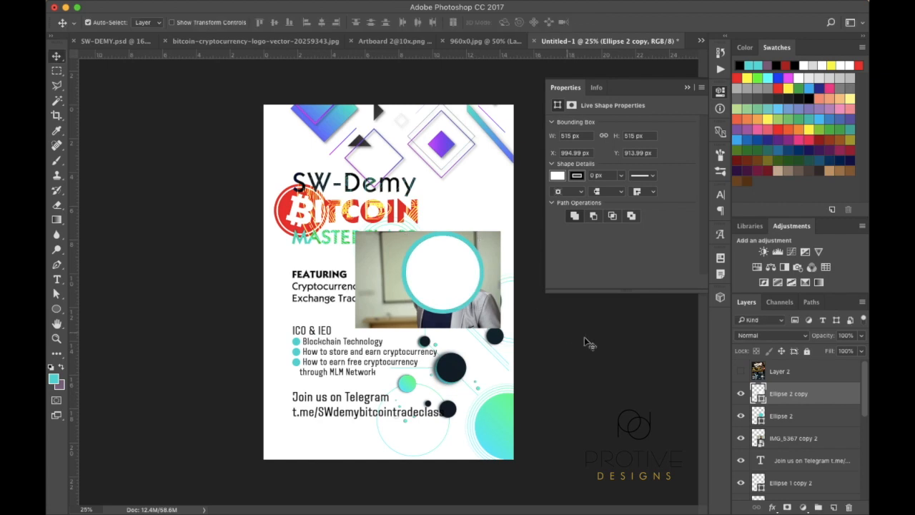
{"action": "left_click", "coordinate": [805, 442]}
{"action": "left_click_drag", "start_coordinate": [805, 443], "coordinate": [801, 406]}
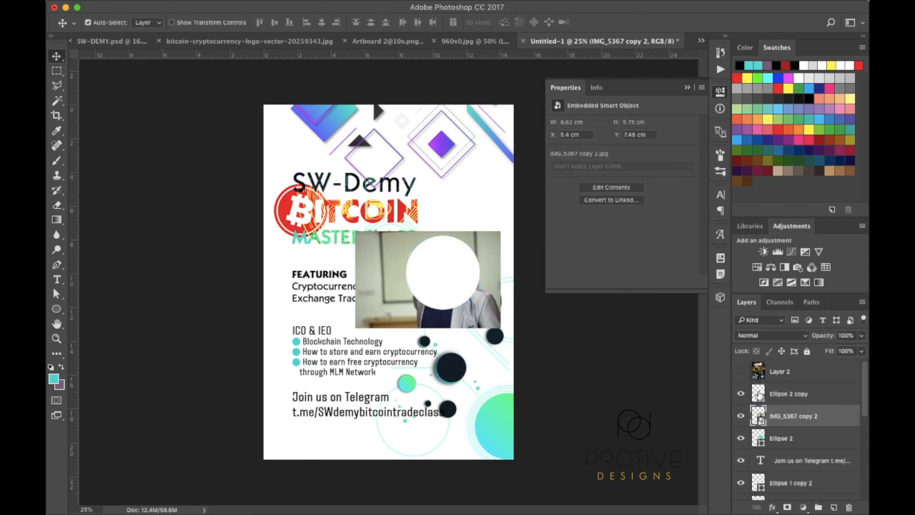
Test masking the portrait to the white circle's shape, then remove that mask
{"action": "key", "text": "super"}
{"action": "left_click", "coordinate": [759, 394], "text": "super"}
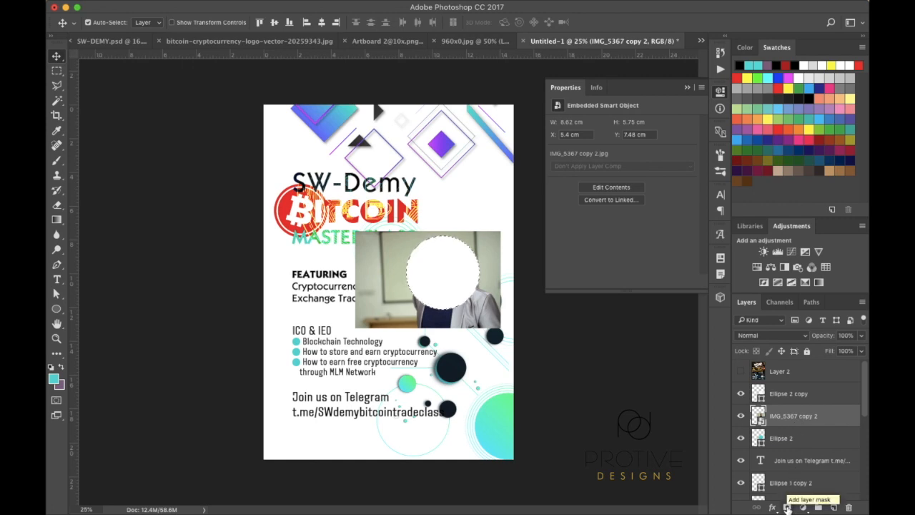
{"action": "left_click", "coordinate": [788, 508]}
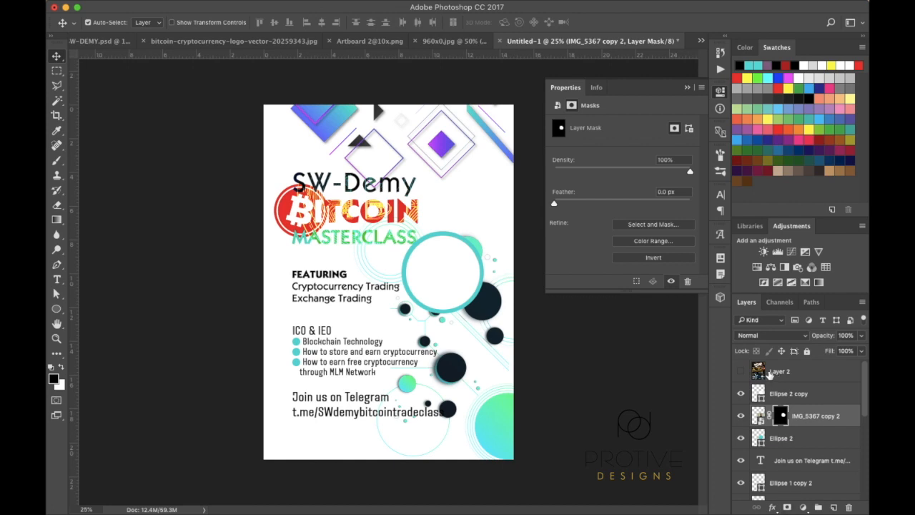
{"action": "left_click", "coordinate": [742, 394]}
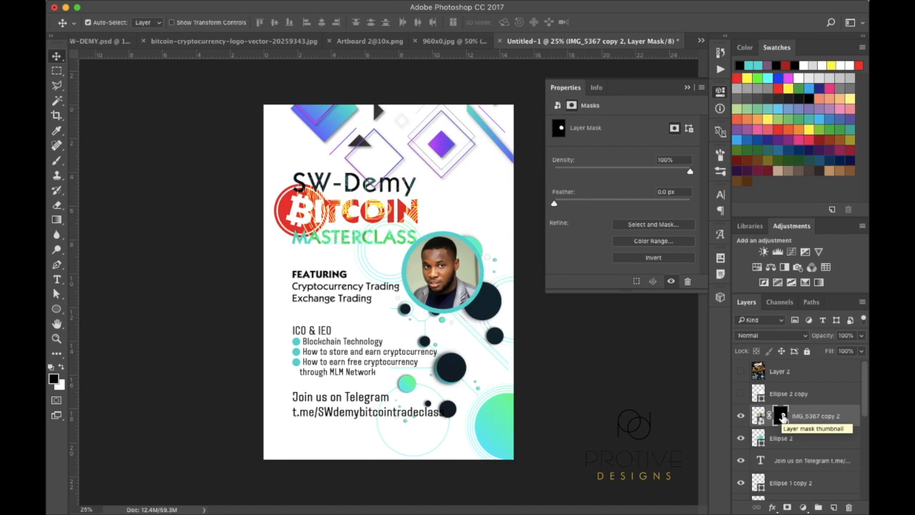
{"action": "key", "text": "super"}
{"action": "left_click", "coordinate": [781, 415], "text": "super"}
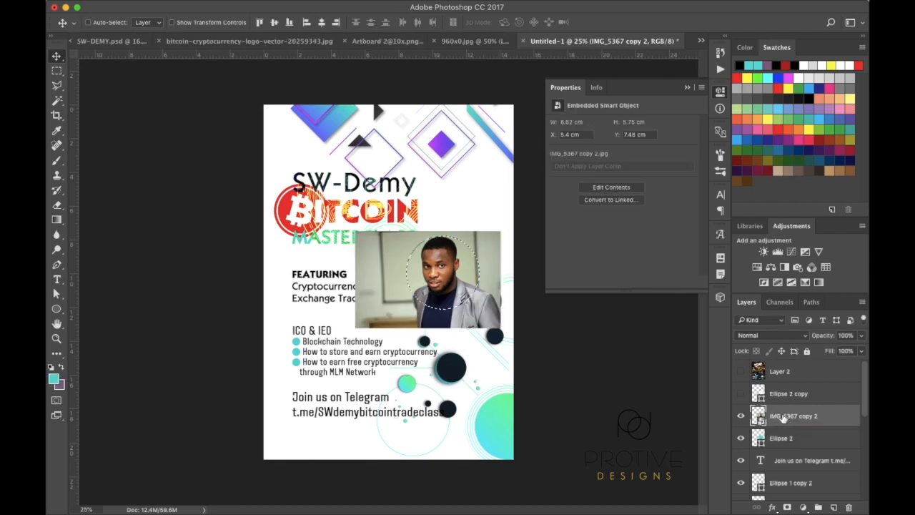
Show the white circle again and make it see-through to line up the face
{"action": "left_click", "coordinate": [741, 393]}
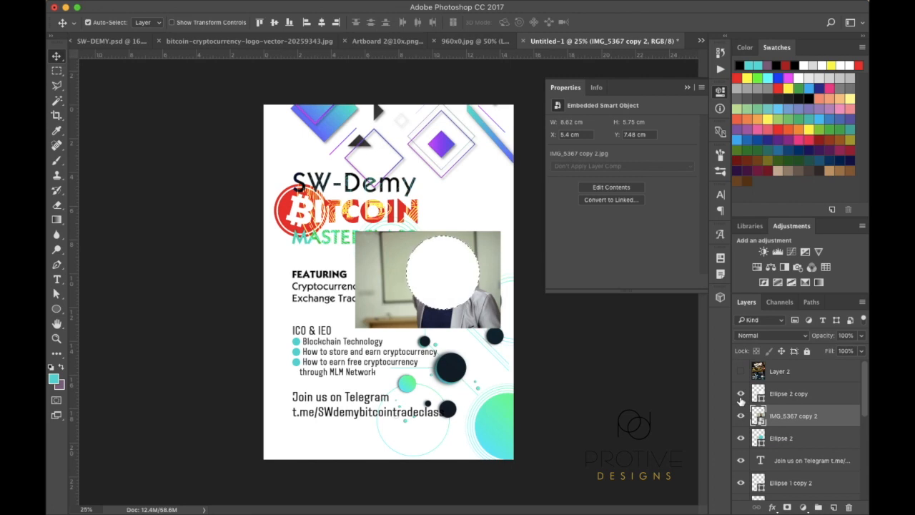
{"action": "left_click_drag", "start_coordinate": [835, 338], "coordinate": [815, 340]}
{"action": "key", "text": "Return"}
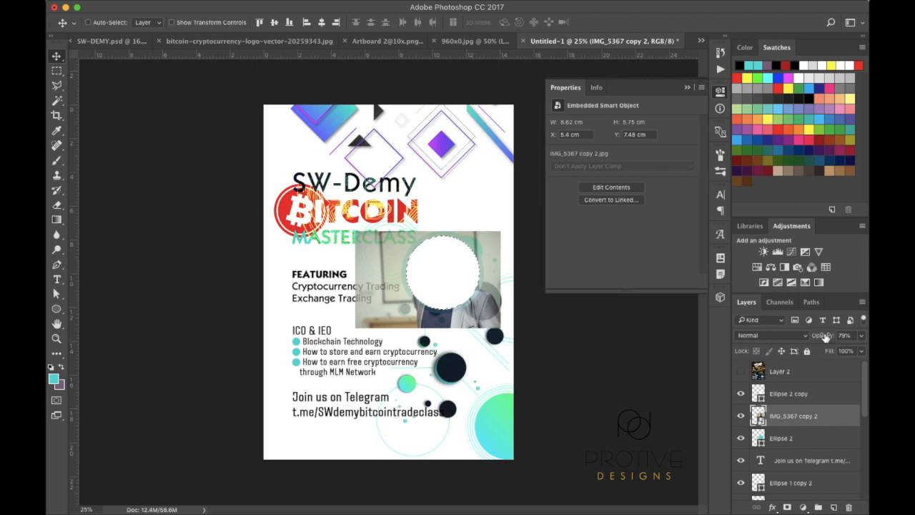
{"action": "mouse_move", "coordinate": [820, 338]}
{"action": "left_mouse_down"}
{"action": "mouse_move", "coordinate": [861, 338]}
{"action": "mouse_move", "coordinate": [812, 339]}
{"action": "left_mouse_up"}
{"action": "left_click", "coordinate": [820, 396]}
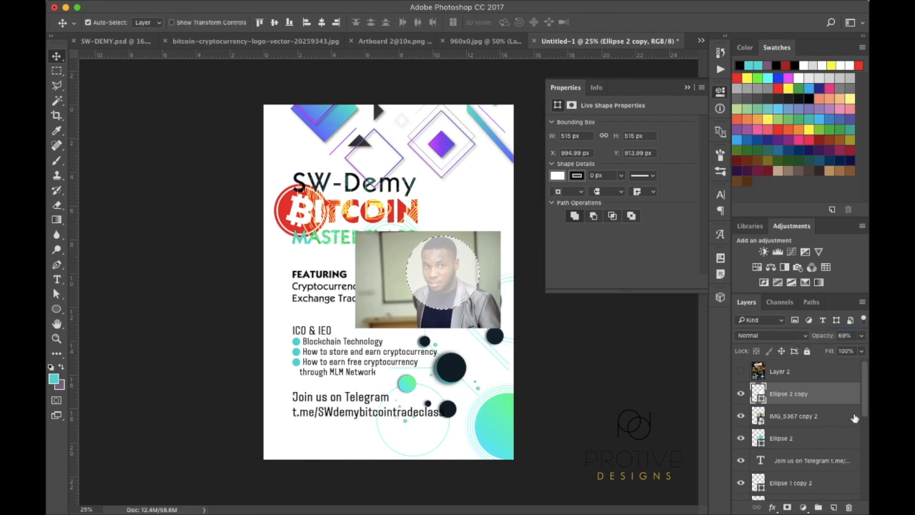
{"action": "left_click", "coordinate": [821, 417]}
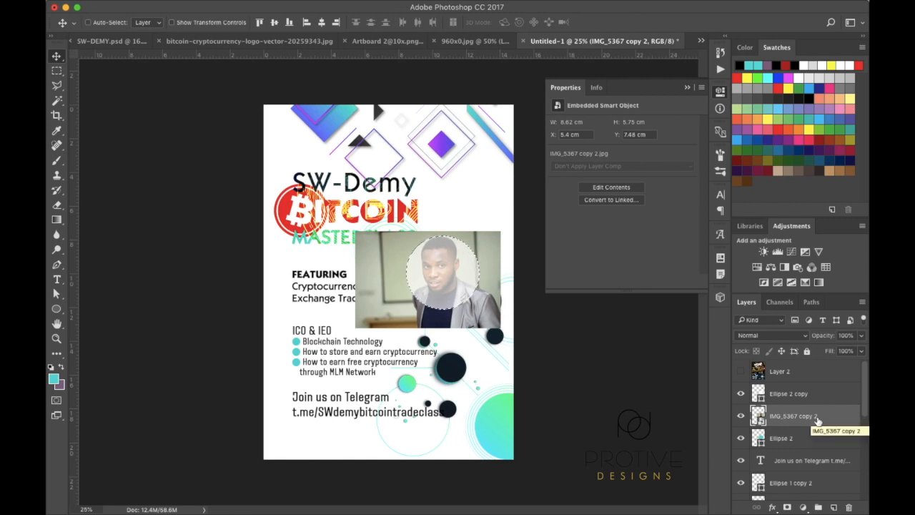
Nudge the portrait right and down and shrink it slightly
{"action": "key", "text": "shift+Right"}
{"action": "key", "text": "shift+Right"}
{"action": "key", "text": "Right"}
{"action": "key", "text": "Right"}
{"action": "key", "text": "Right"}
{"action": "key", "text": "Down"}
{"action": "key", "text": "Down"}
{"action": "key", "text": "Down"}
{"action": "key", "text": "Down"}
{"action": "key", "text": "Down"}
{"action": "key", "text": "Down"}
{"action": "key", "text": "Down"}
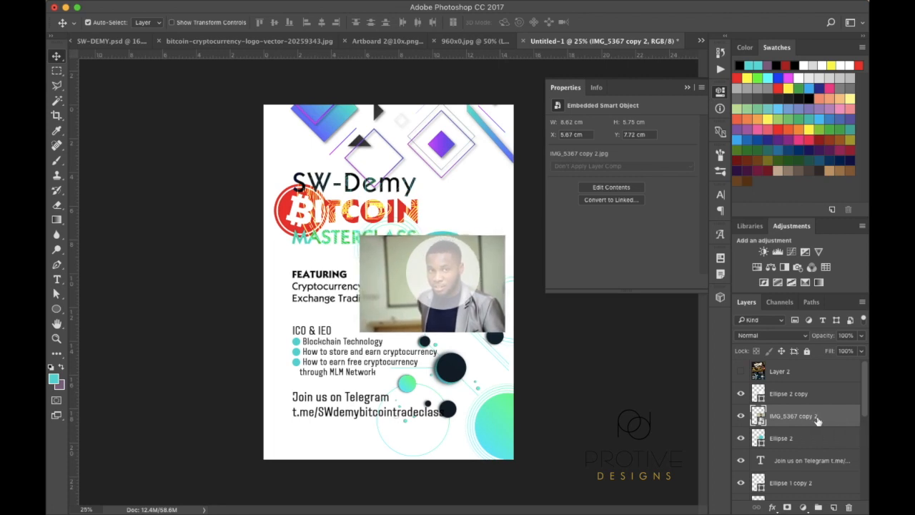
{"action": "key", "text": "super+t"}
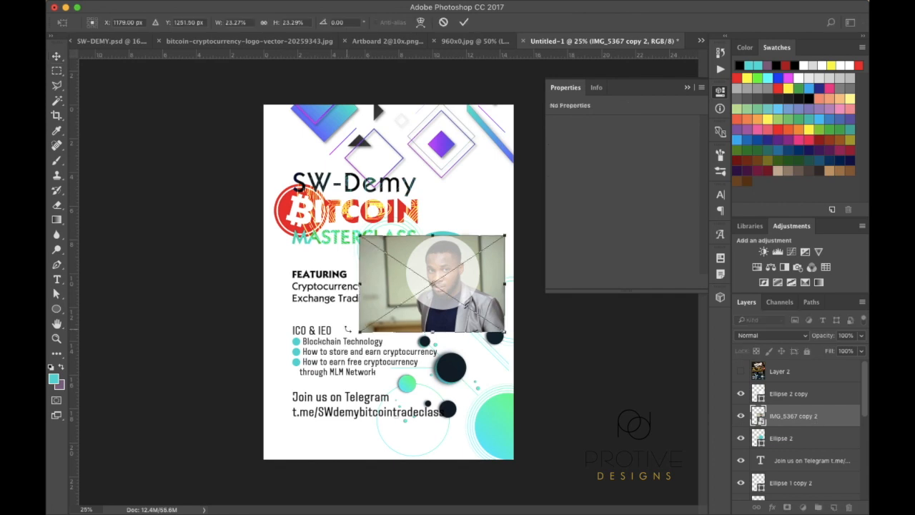
{"action": "left_click_drag", "start_coordinate": [360, 331], "coordinate": [365, 324]}
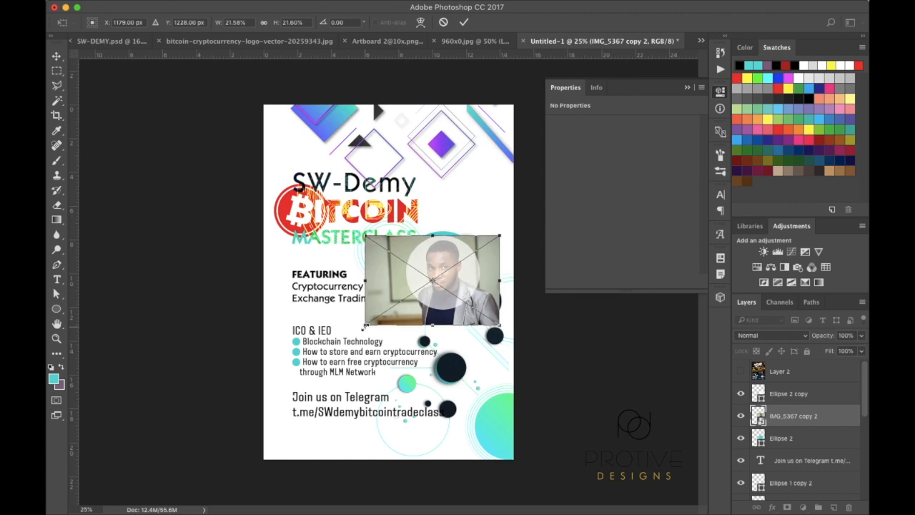
{"action": "left_click_drag", "start_coordinate": [364, 326], "coordinate": [365, 327]}
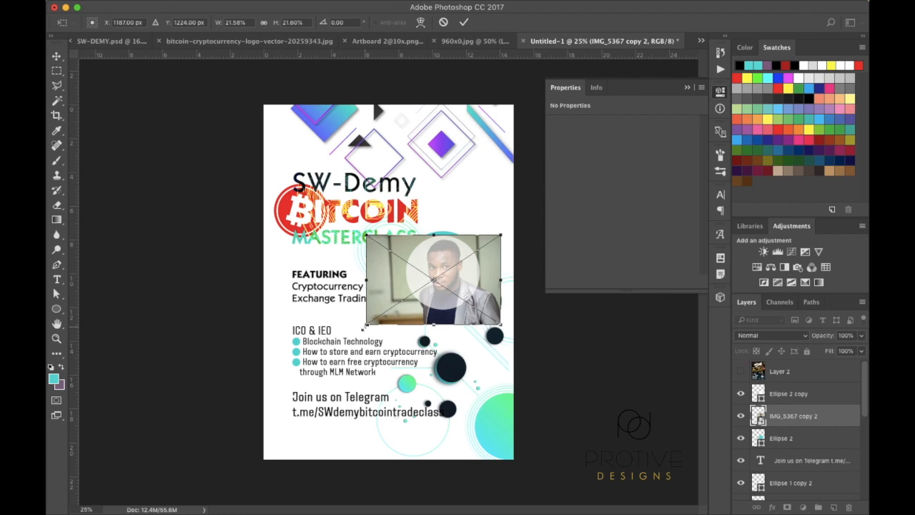
{"action": "key", "text": "Return"}
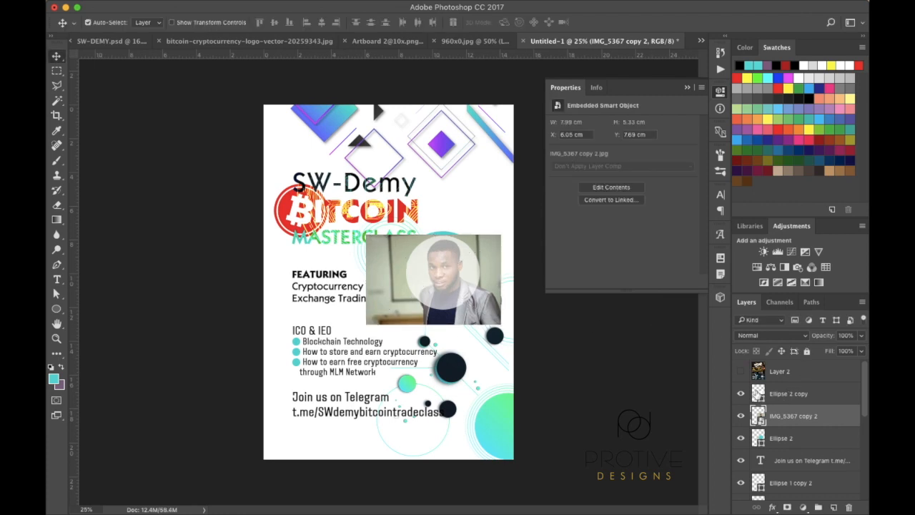
Mask the portrait to the circle and hide Ellipse 2 copy
{"action": "left_click", "coordinate": [758, 395], "text": "ctrl"}
{"action": "left_click", "coordinate": [788, 507]}
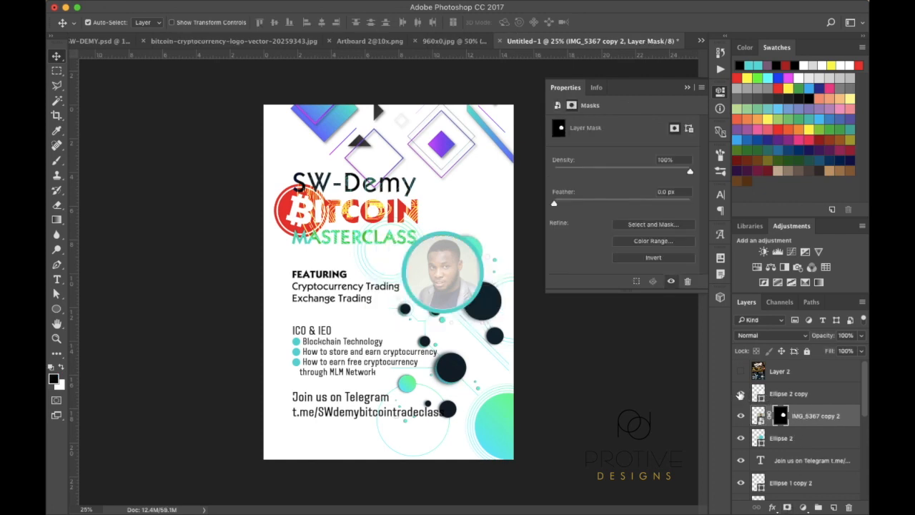
{"action": "left_click", "coordinate": [740, 395]}
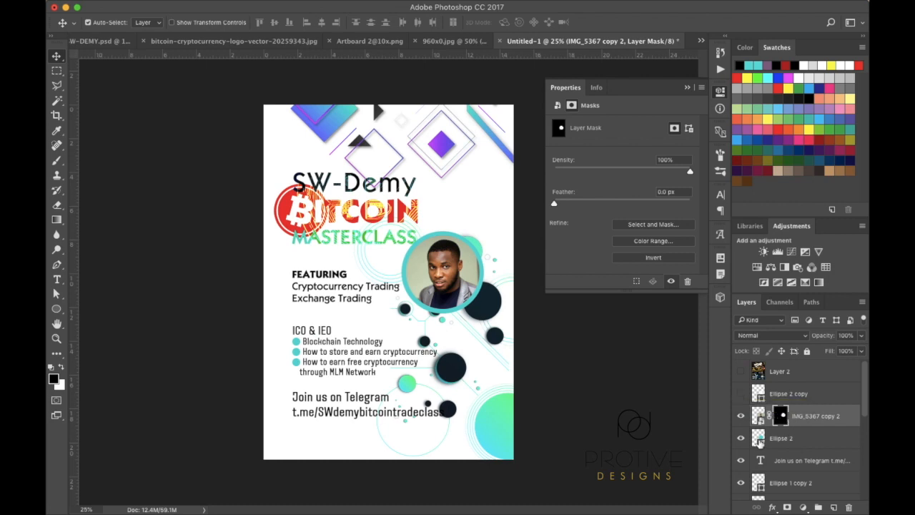
Open Layer Style for the Ellipse 2 circle, then try and remove a Bevel & Emboss
{"action": "left_click", "coordinate": [810, 440]}
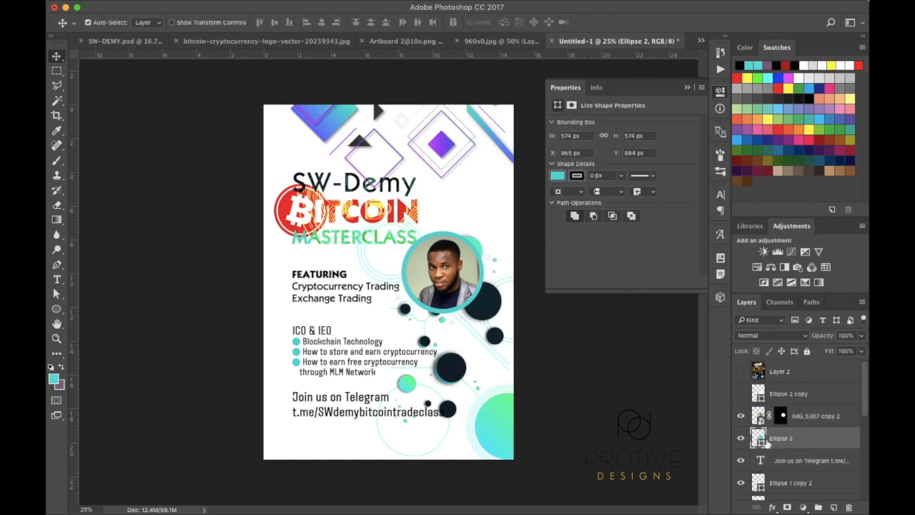
{"action": "double_click", "coordinate": [820, 438]}
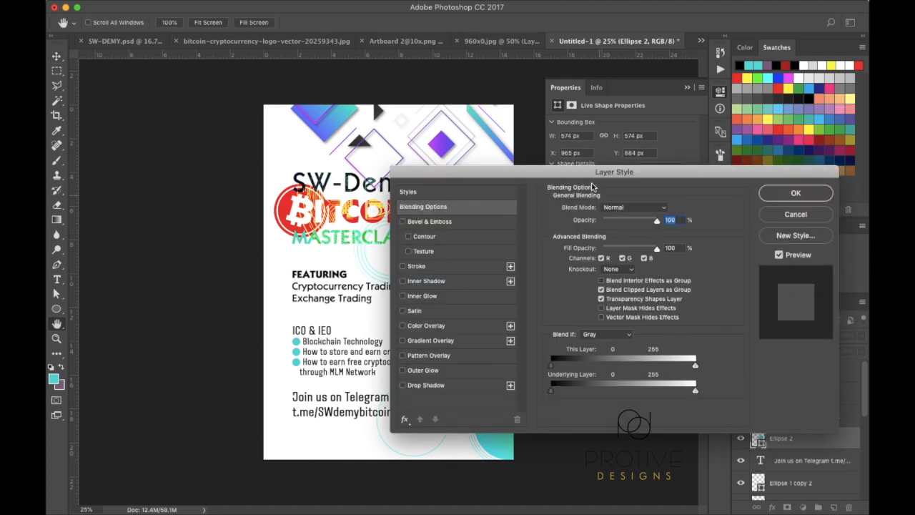
{"action": "left_click_drag", "start_coordinate": [608, 173], "coordinate": [743, 189]}
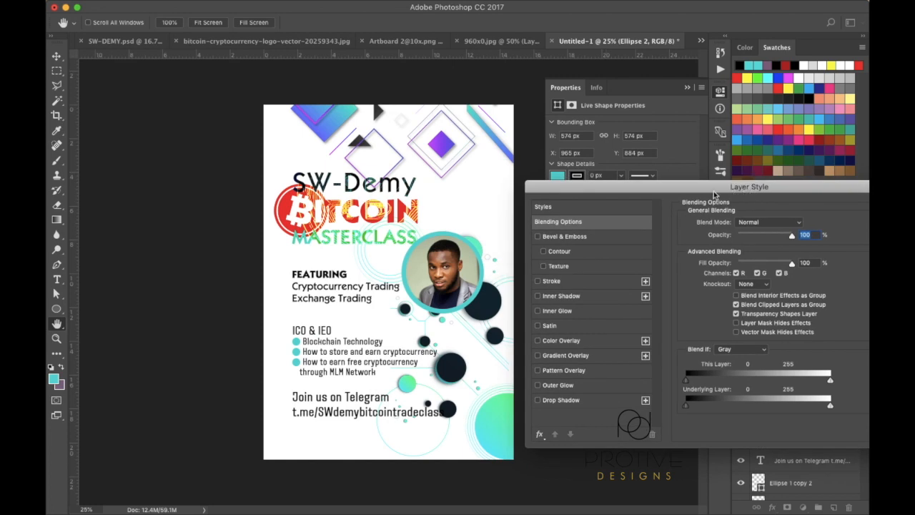
{"action": "left_click", "coordinate": [558, 236]}
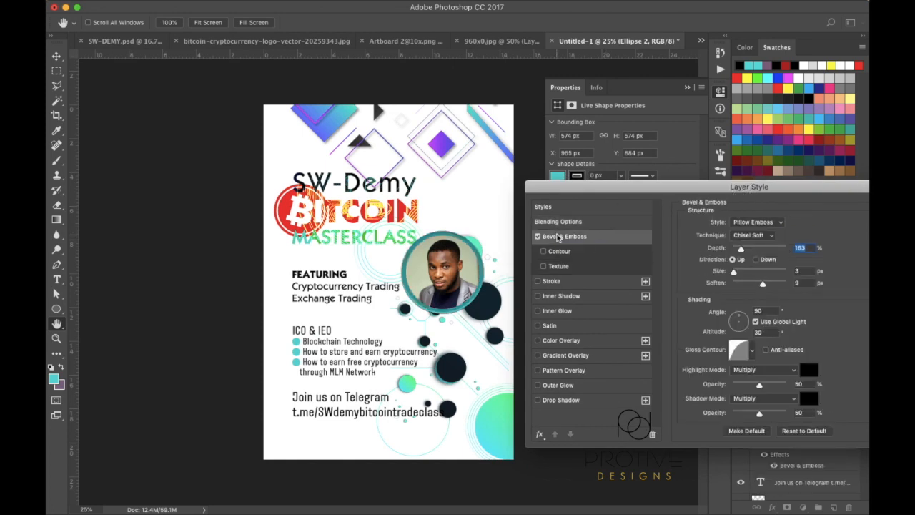
{"action": "left_click", "coordinate": [538, 237]}
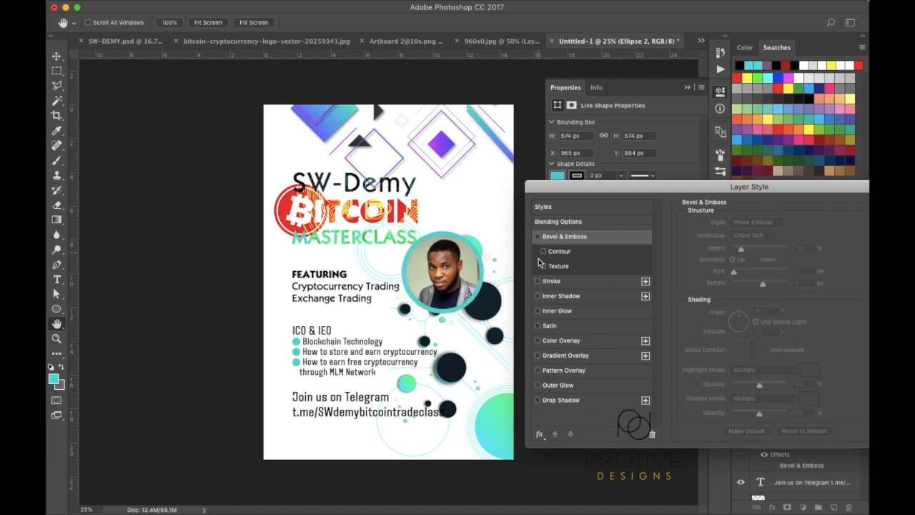
Try a thicker dark blue stroke on the circle, remove it, and enable Gradient Overlay
{"action": "left_click", "coordinate": [538, 281]}
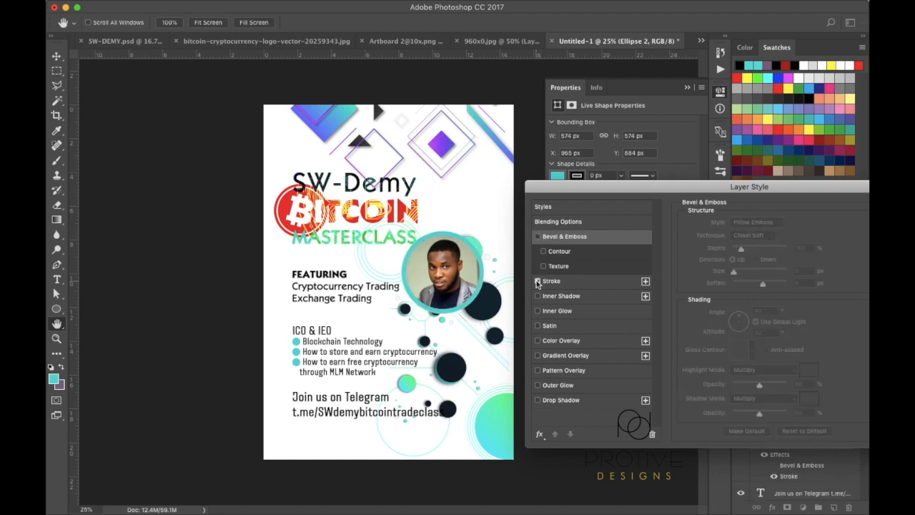
{"action": "left_click", "coordinate": [551, 281]}
{"action": "left_click", "coordinate": [735, 224]}
{"action": "mouse_move", "coordinate": [735, 223]}
{"action": "left_mouse_down"}
{"action": "mouse_move", "coordinate": [759, 224]}
{"action": "mouse_move", "coordinate": [735, 226]}
{"action": "left_mouse_up"}
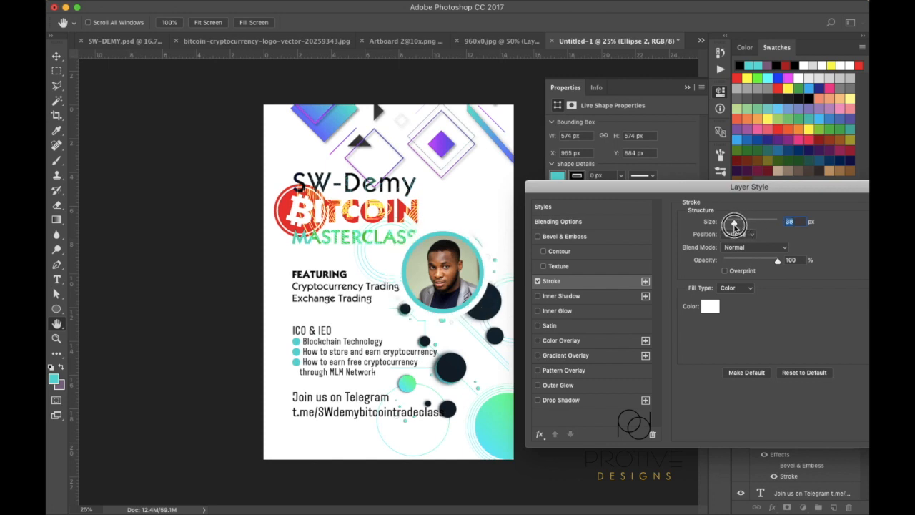
{"action": "left_click", "coordinate": [716, 311]}
{"action": "left_click", "coordinate": [673, 307]}
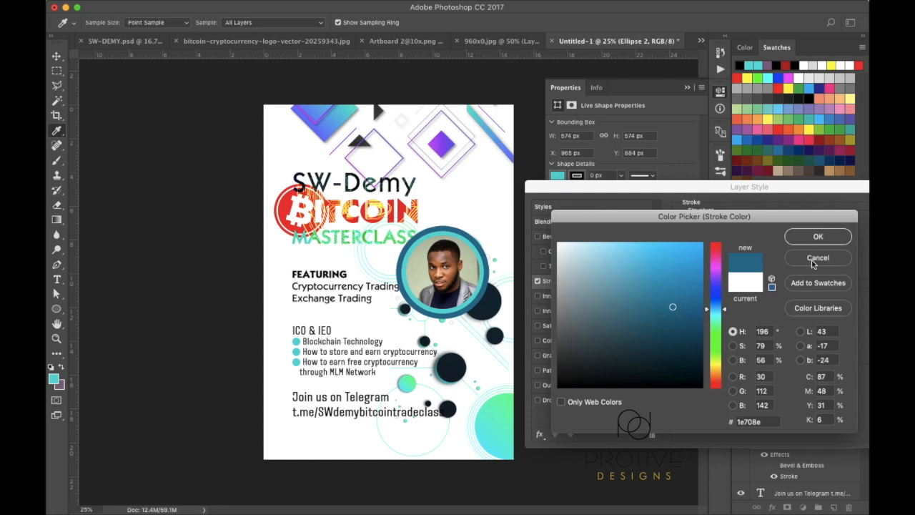
{"action": "left_click", "coordinate": [813, 262]}
{"action": "left_click", "coordinate": [538, 282]}
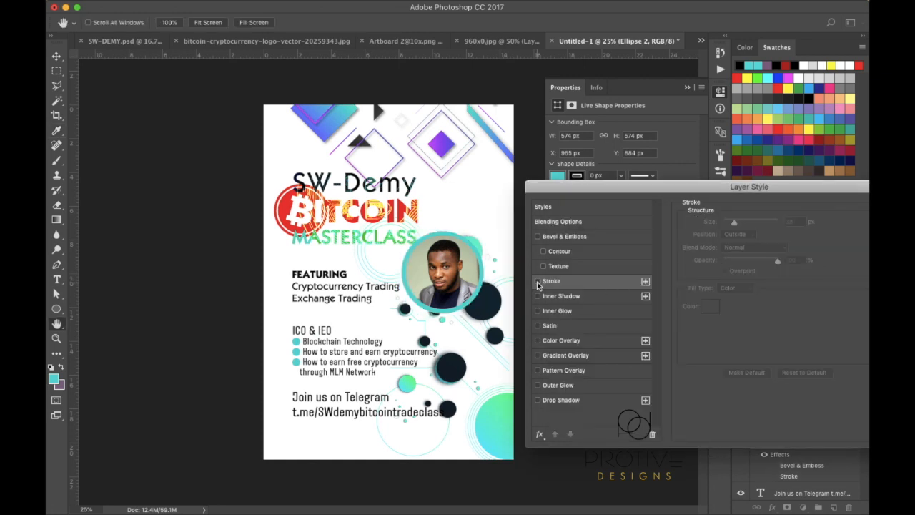
{"action": "left_click", "coordinate": [547, 357]}
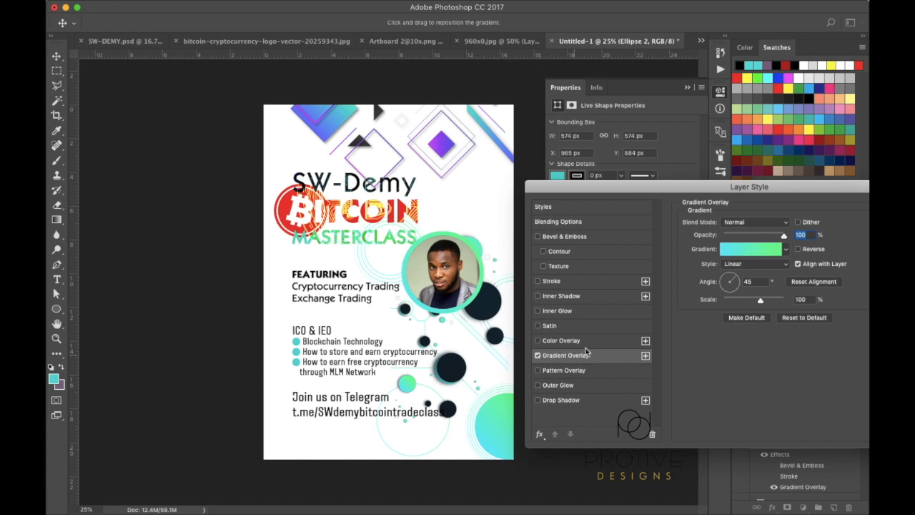
Set the gradient's left stop to cyan 00e7f2, sampled from the teal circle
{"action": "left_click", "coordinate": [758, 250]}
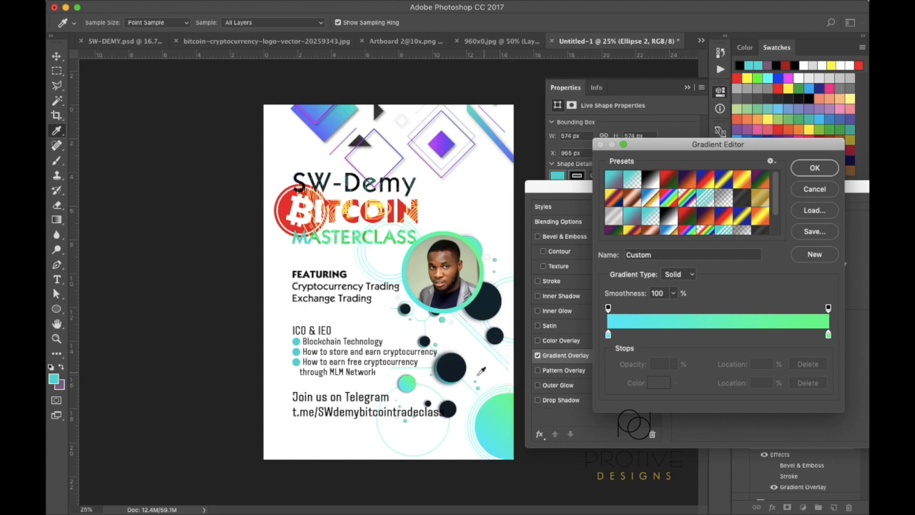
{"action": "left_click", "coordinate": [818, 193]}
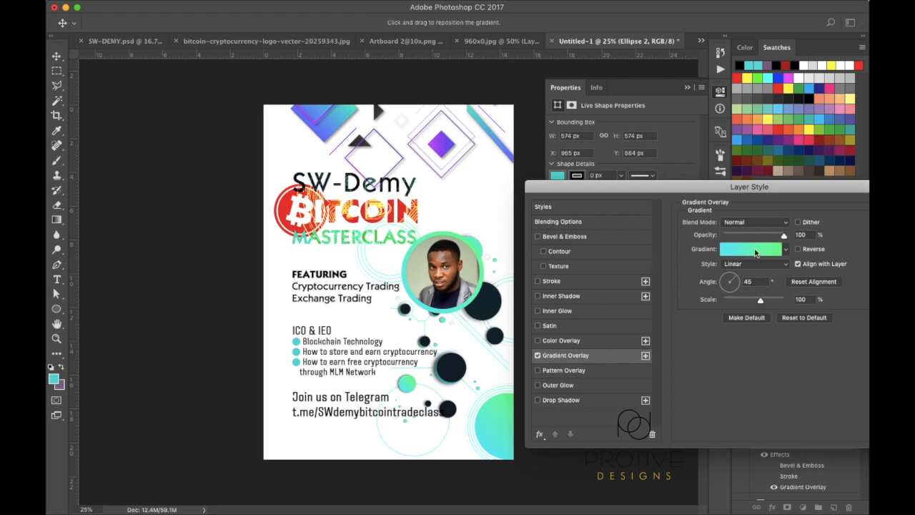
{"action": "left_click", "coordinate": [756, 249]}
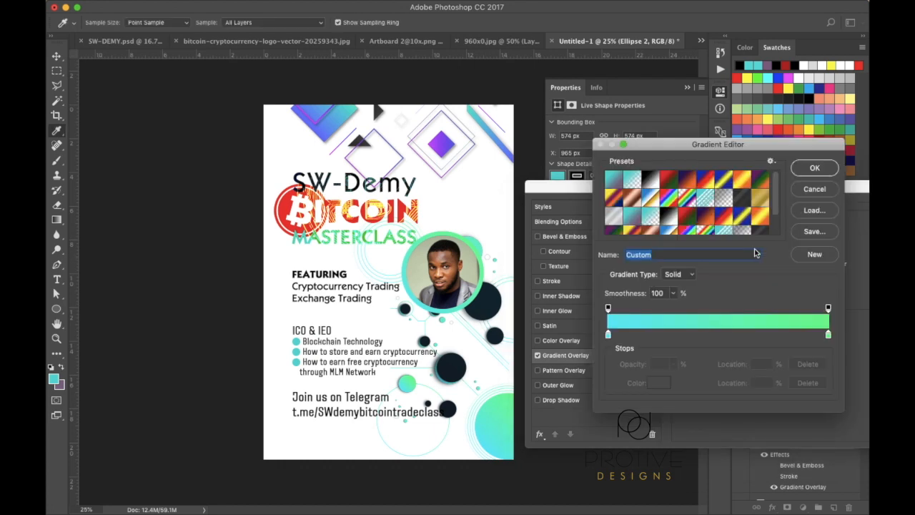
{"action": "left_click", "coordinate": [609, 337]}
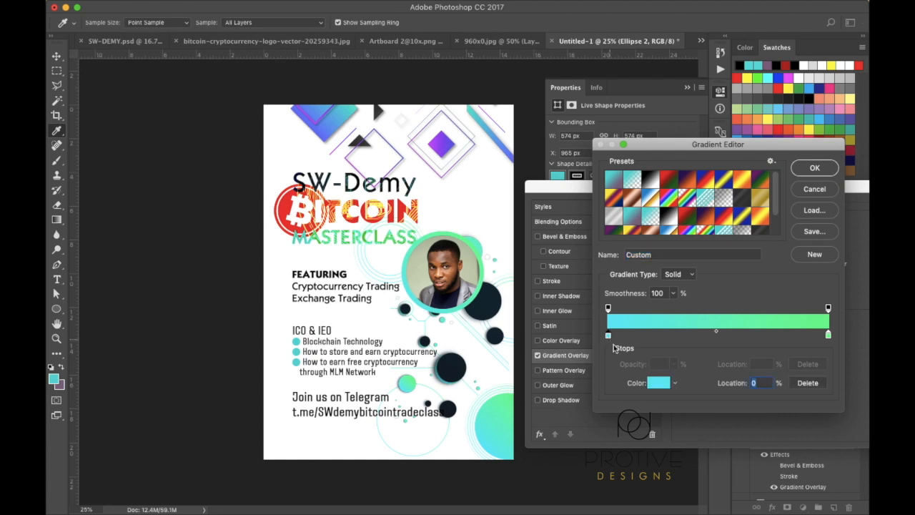
{"action": "left_click", "coordinate": [658, 383]}
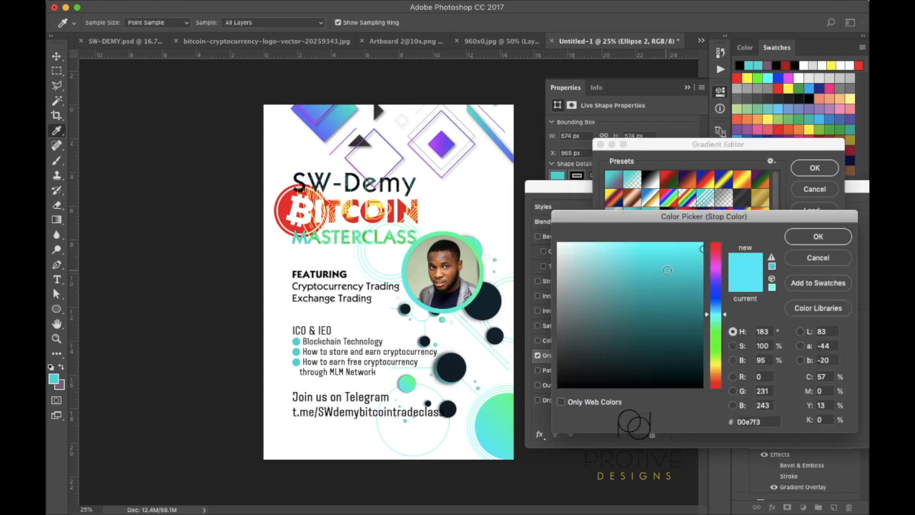
{"action": "left_click", "coordinate": [605, 345]}
{"action": "left_click", "coordinate": [632, 252]}
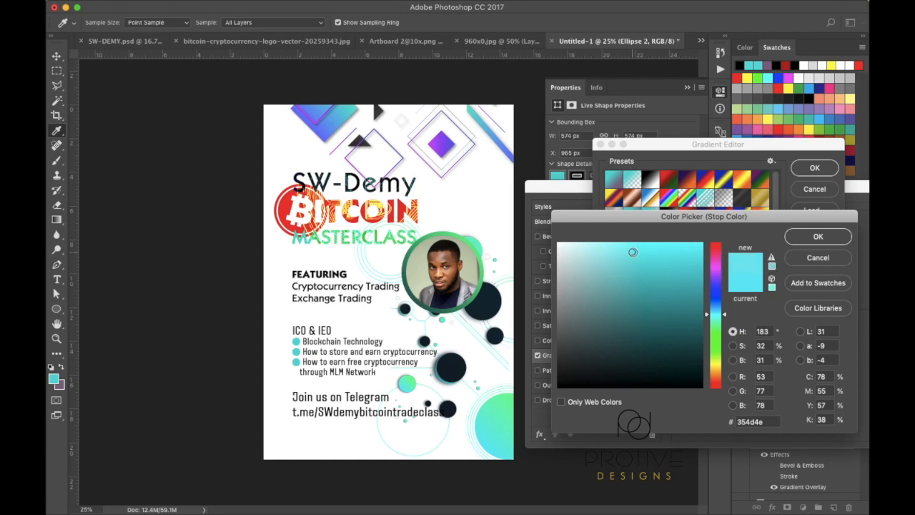
{"action": "left_click", "coordinate": [620, 322]}
{"action": "left_click", "coordinate": [602, 338]}
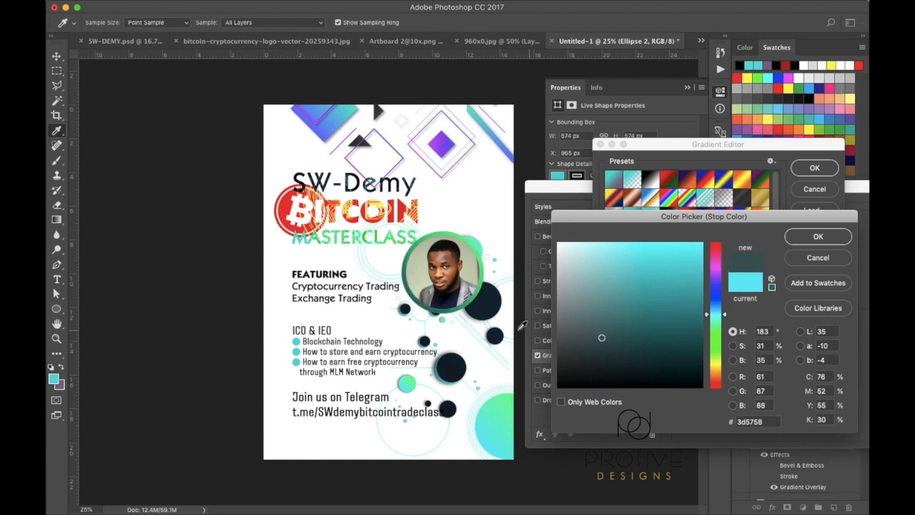
{"action": "left_click", "coordinate": [489, 306]}
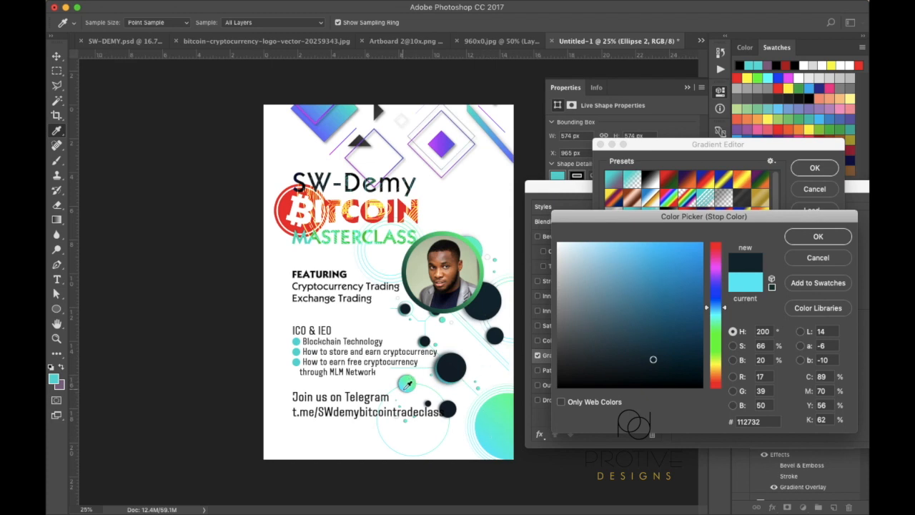
{"action": "left_click", "coordinate": [499, 453]}
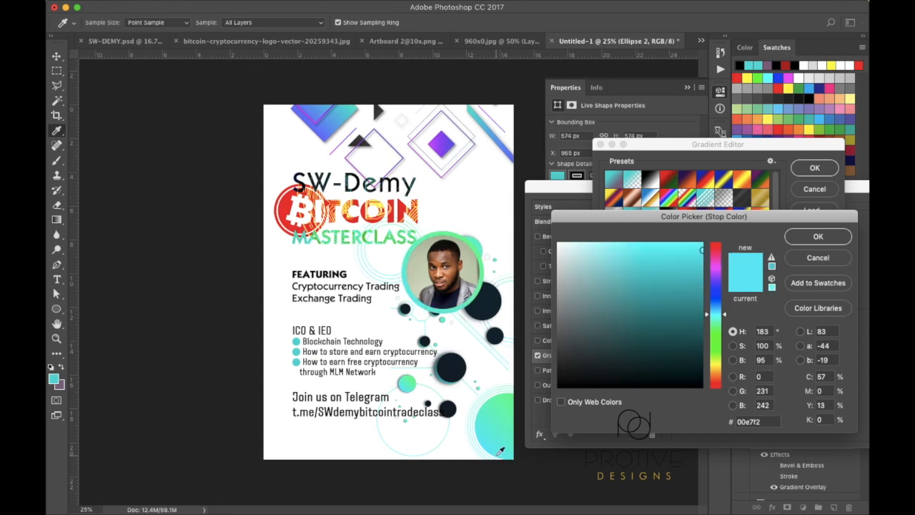
{"action": "left_click", "coordinate": [813, 237]}
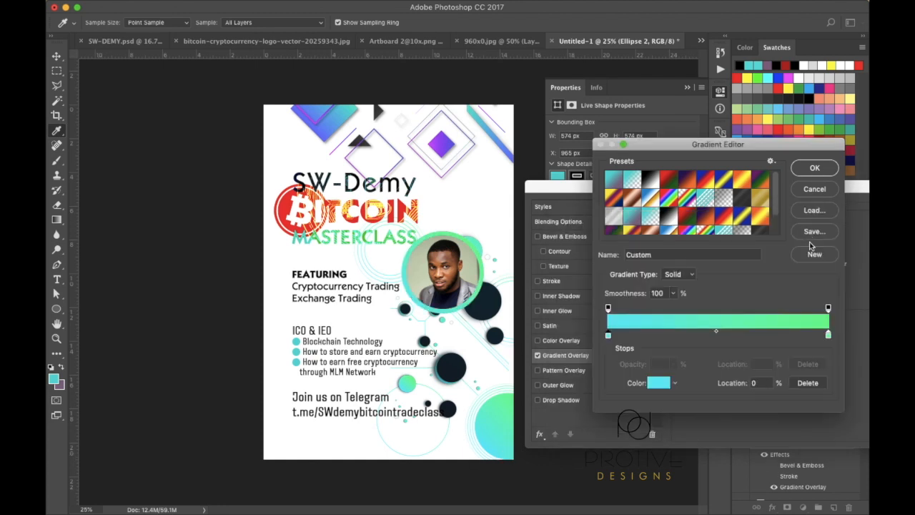
Keep the green right stop at #00fb8d and apply the cyan-to-green gradient
{"action": "left_click", "coordinate": [829, 336]}
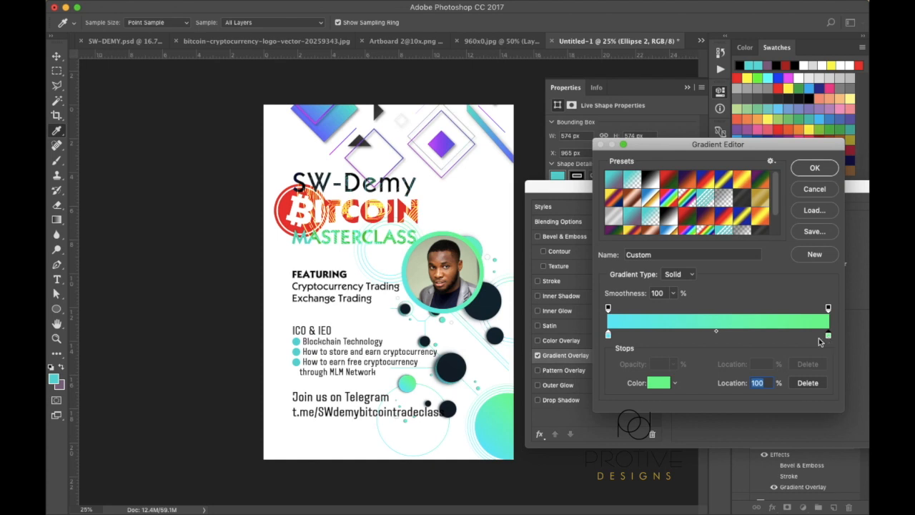
{"action": "left_click", "coordinate": [656, 384]}
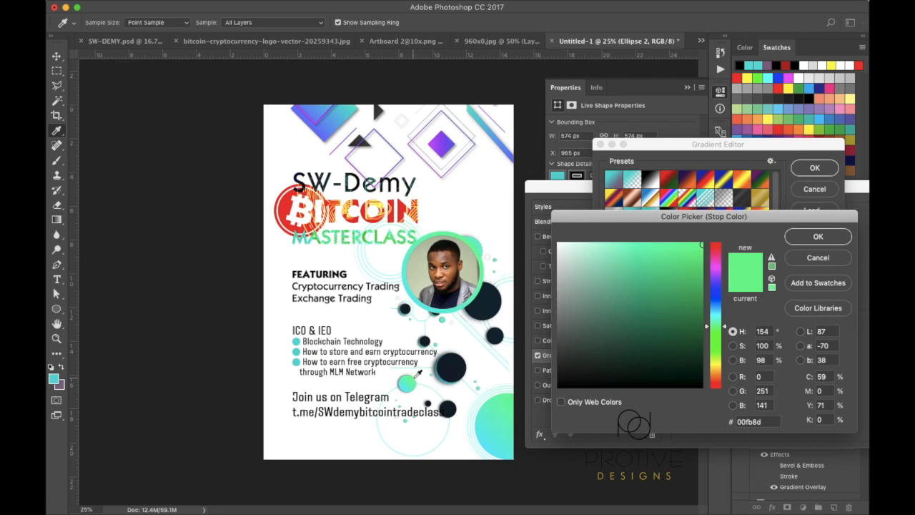
{"action": "left_click", "coordinate": [811, 241]}
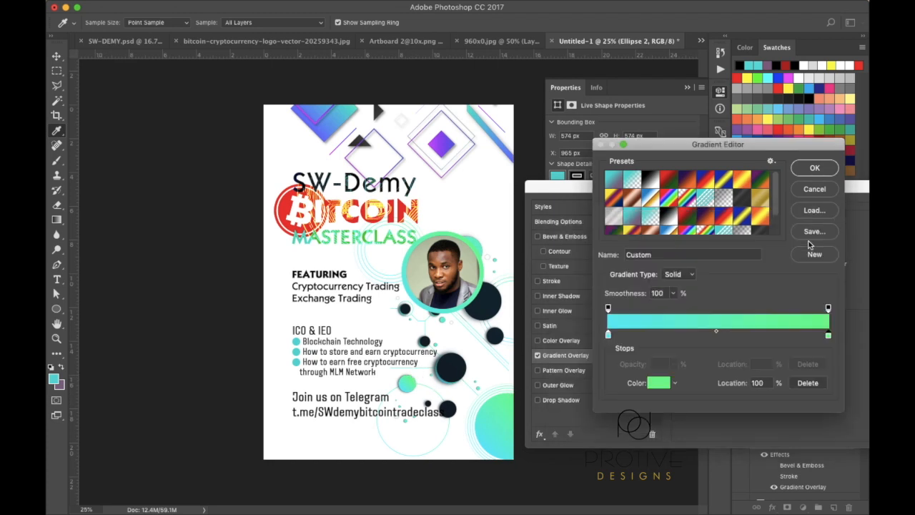
{"action": "left_click", "coordinate": [814, 168]}
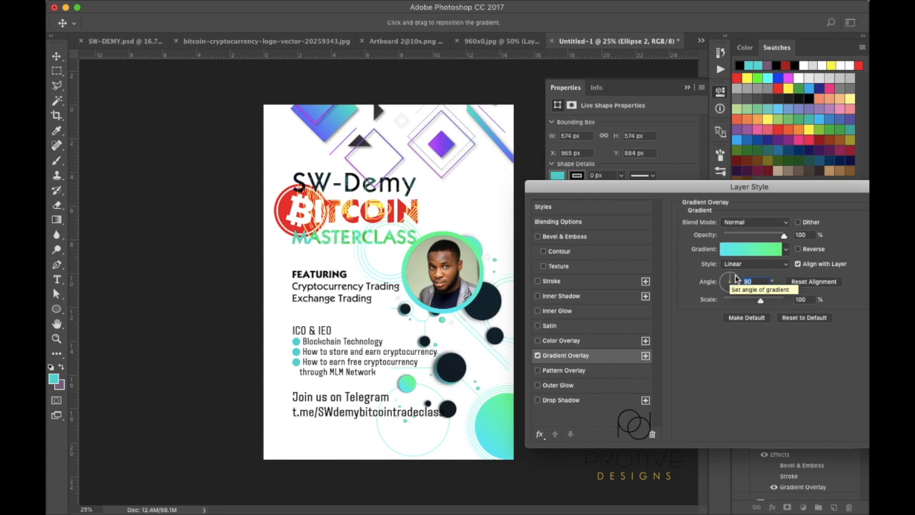
Set the ring's gradient overlay to 45° angle and Linear style, then apply it
{"action": "left_click", "coordinate": [735, 281]}
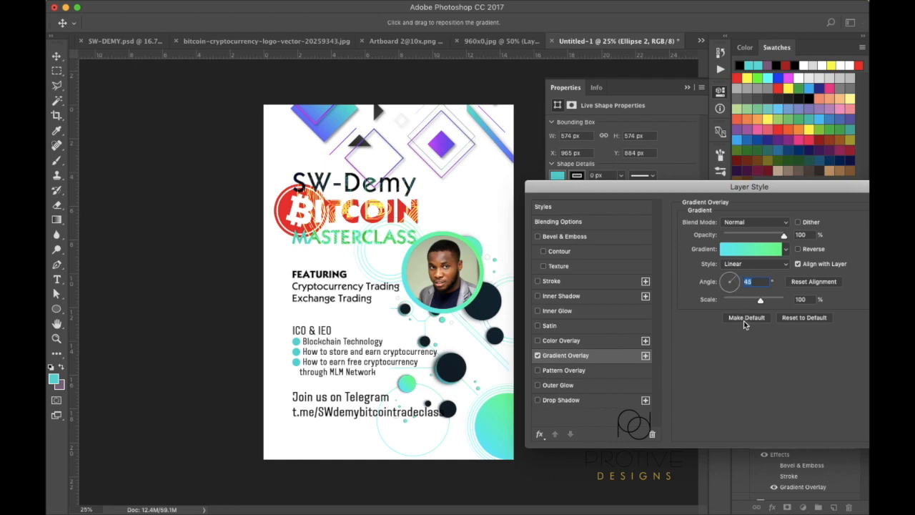
{"action": "left_click", "coordinate": [786, 265]}
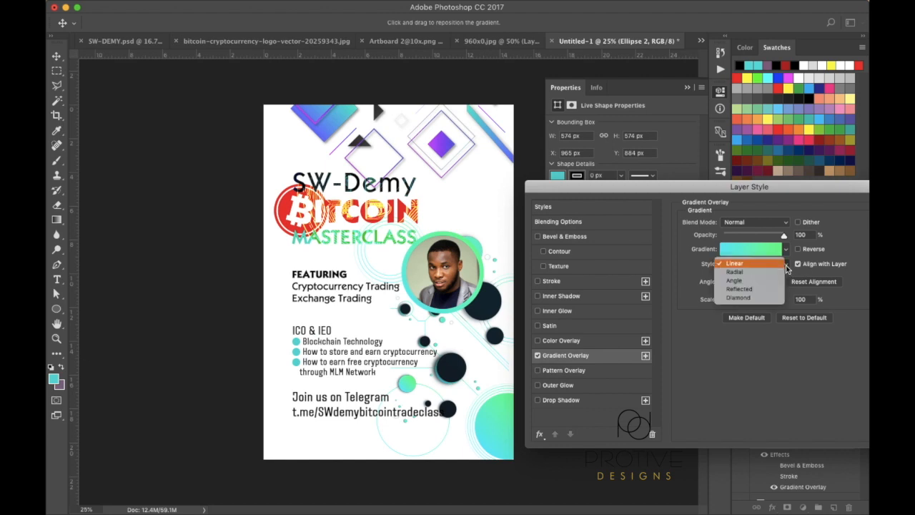
{"action": "left_click", "coordinate": [760, 272]}
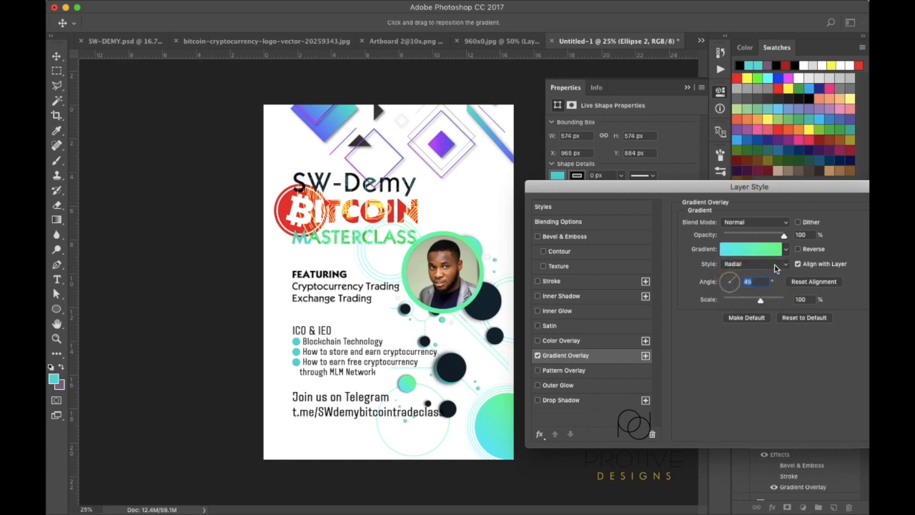
{"action": "left_click", "coordinate": [786, 250]}
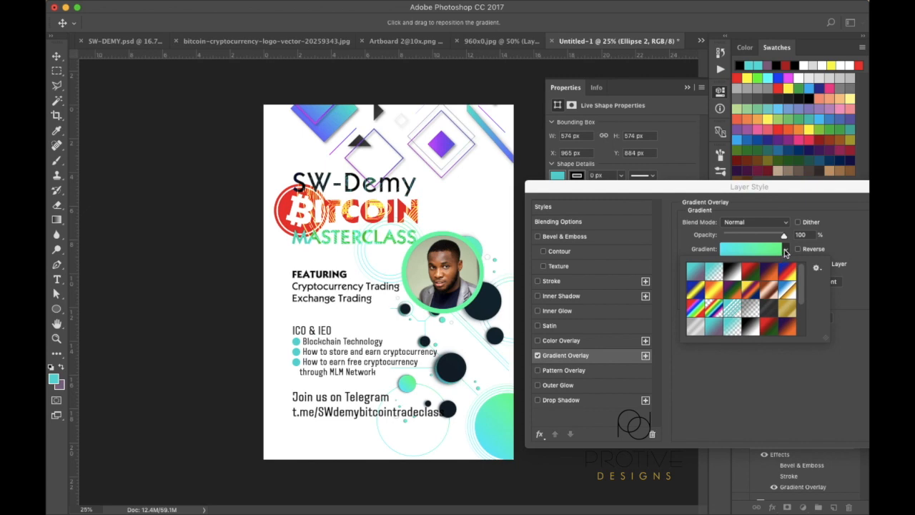
{"action": "left_click", "coordinate": [786, 251]}
{"action": "left_click", "coordinate": [787, 266]}
{"action": "left_click", "coordinate": [778, 275]}
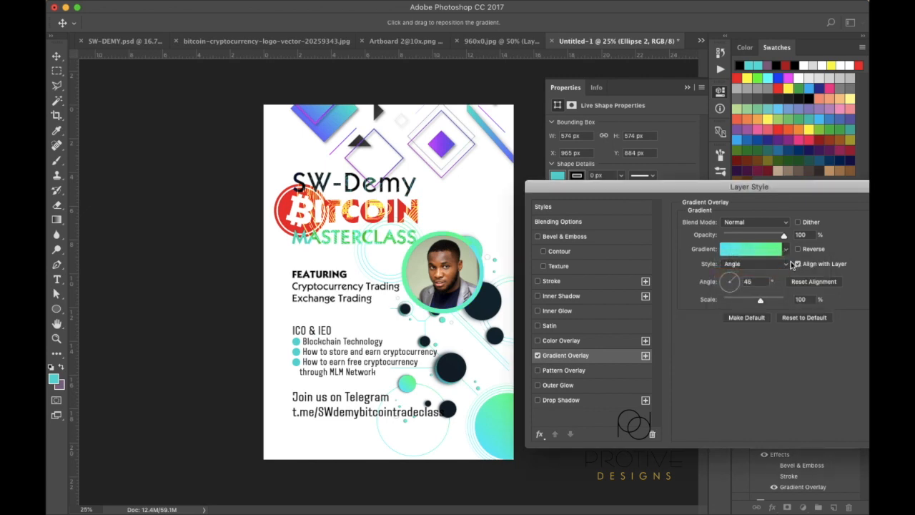
{"action": "left_click", "coordinate": [787, 251]}
{"action": "left_click", "coordinate": [788, 251]}
{"action": "left_click", "coordinate": [788, 265]}
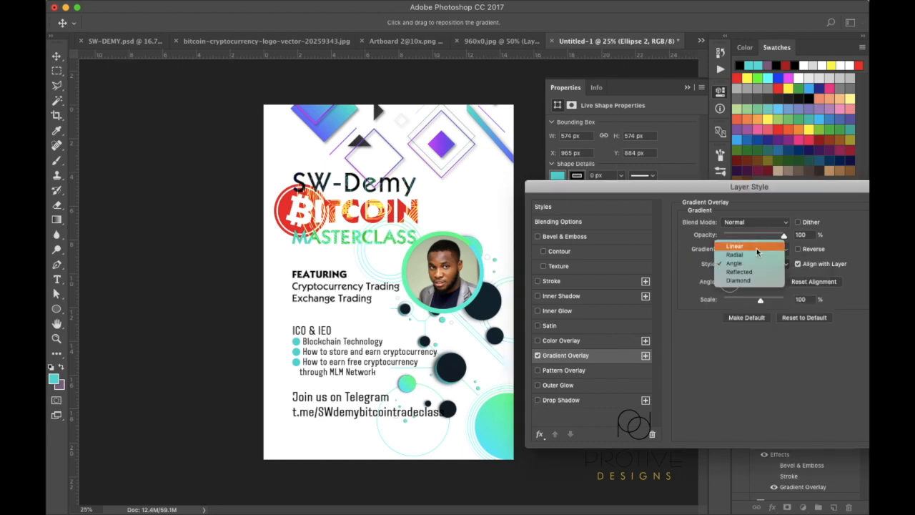
{"action": "left_click", "coordinate": [757, 247]}
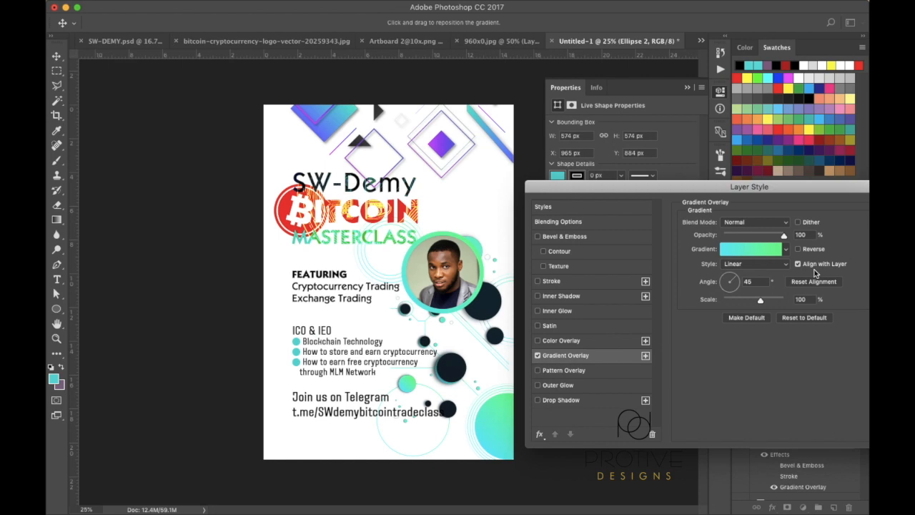
{"action": "left_click_drag", "start_coordinate": [618, 191], "coordinate": [430, 172]}
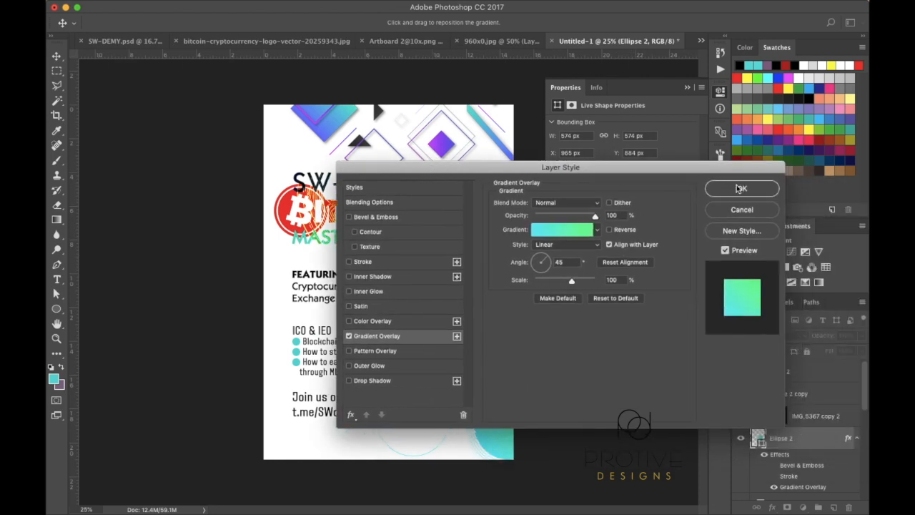
{"action": "left_click", "coordinate": [741, 188]}
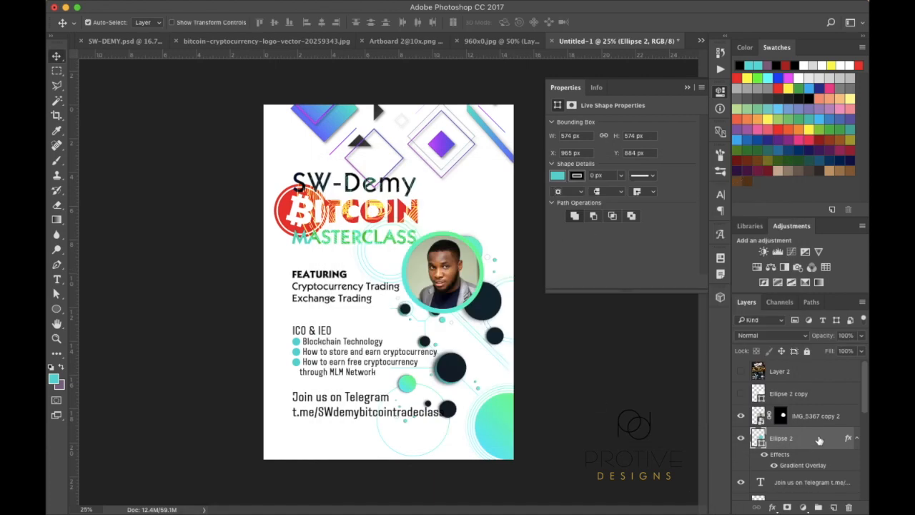
Delete the unused white Ellipse 2 copy layer
{"action": "scroll", "coordinate": [819, 441], "scroll_direction": "down", "scroll_amount": 2}
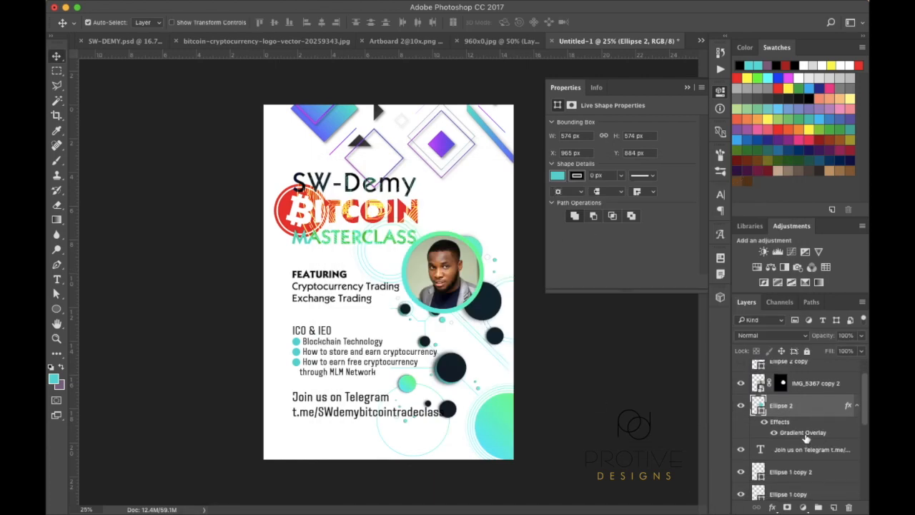
{"action": "scroll", "coordinate": [810, 401], "scroll_direction": "up", "scroll_amount": 1}
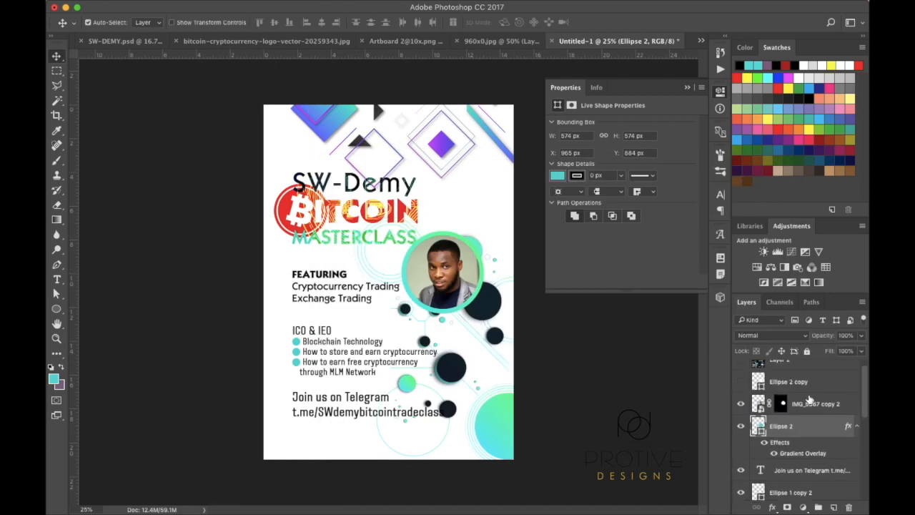
{"action": "left_click", "coordinate": [742, 383]}
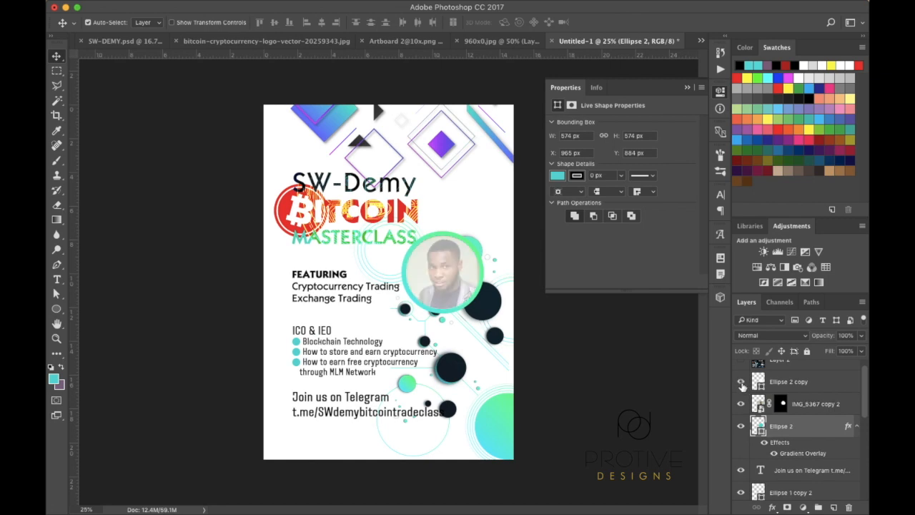
{"action": "left_click", "coordinate": [742, 384]}
{"action": "left_click", "coordinate": [809, 385]}
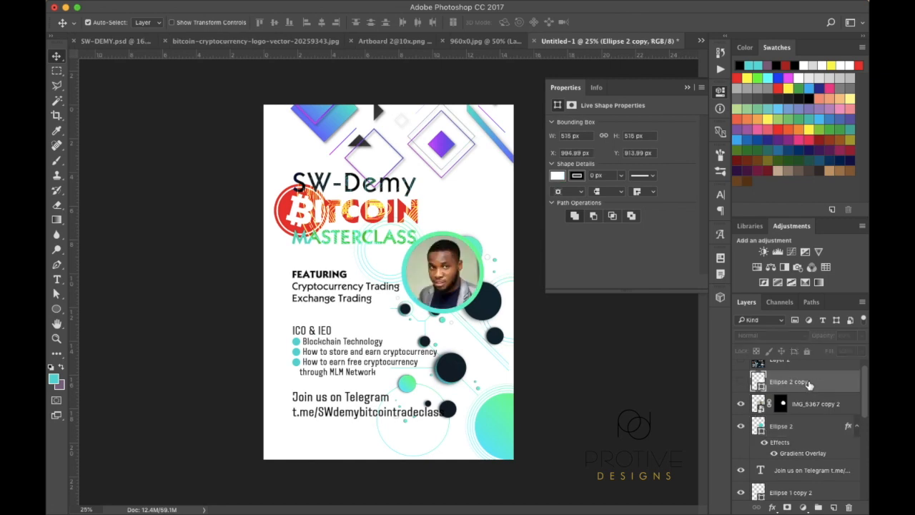
{"action": "key", "text": "Delete"}
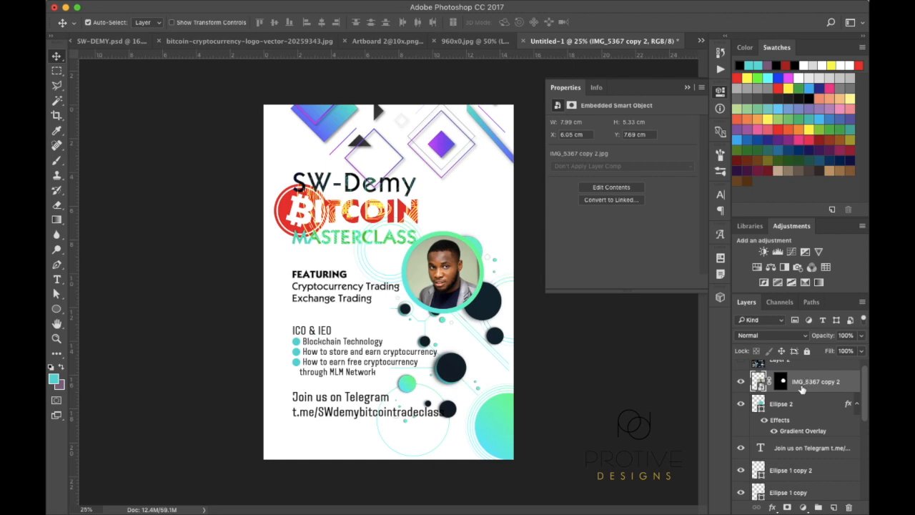
{"action": "scroll", "coordinate": [802, 386], "scroll_direction": "up", "scroll_amount": 1}
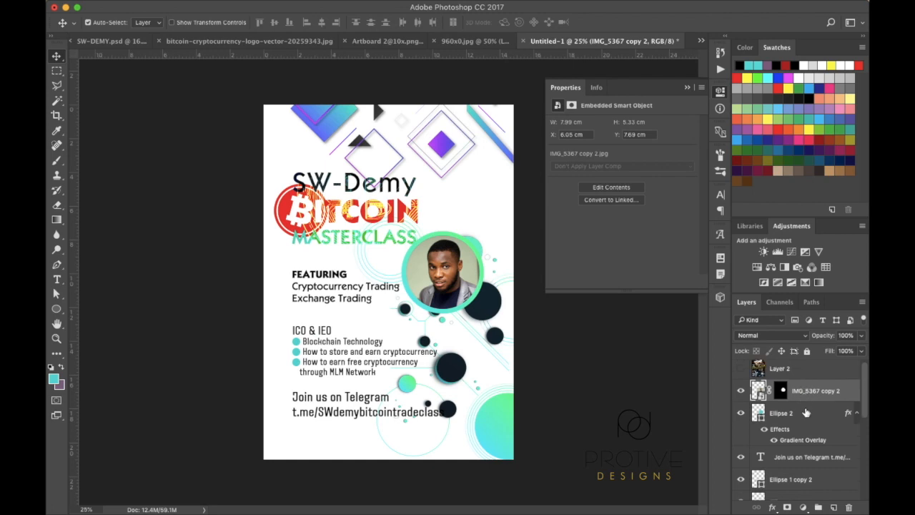
Group the portrait photo and Ellipse 2 ring into a group named 'Pict 1'
{"action": "left_click", "coordinate": [806, 412]}
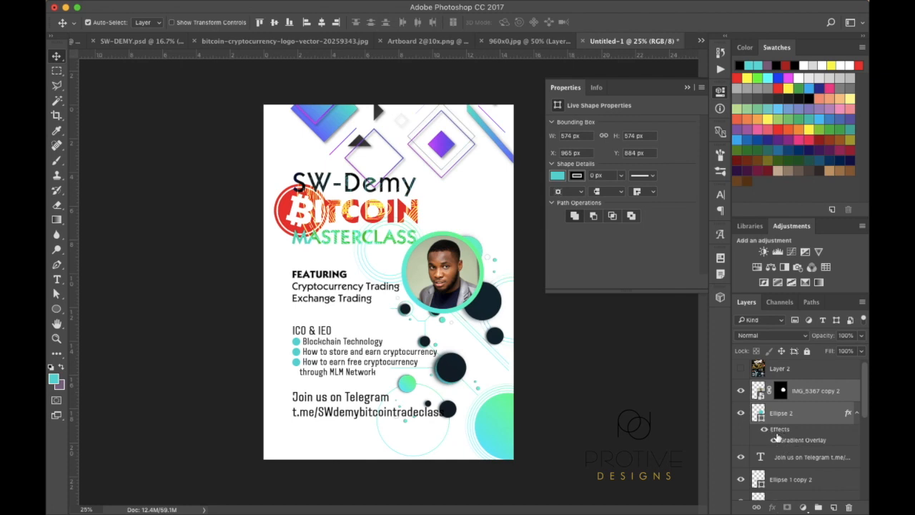
{"action": "left_click", "coordinate": [857, 413]}
{"action": "left_click_drag", "start_coordinate": [830, 390], "coordinate": [819, 502]}
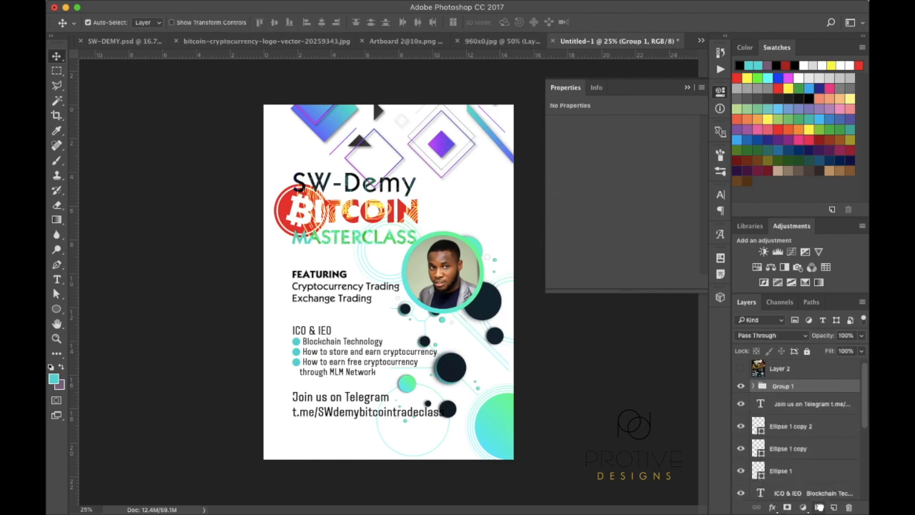
{"action": "double_click", "coordinate": [782, 386]}
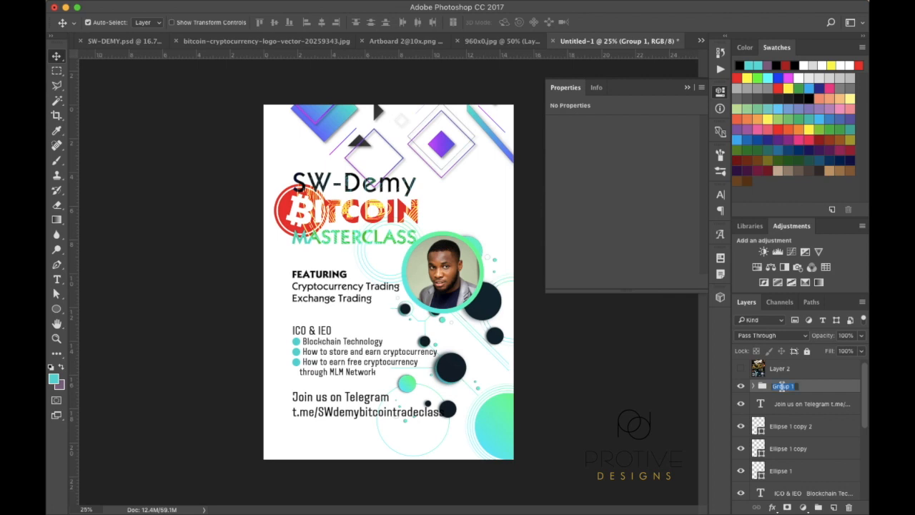
{"action": "type", "text": "Pict 1"}
{"action": "key", "text": "Return"}
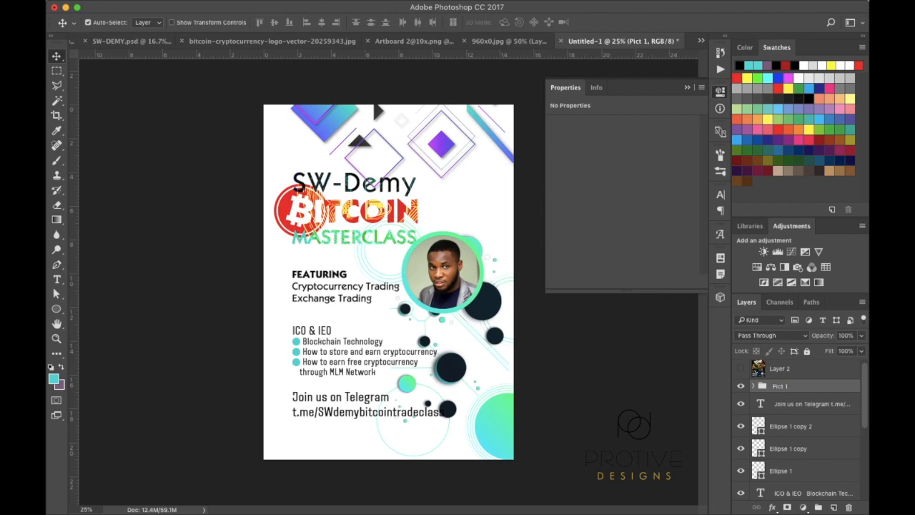
Move the Pict 1 framed portrait slightly lower with Free Transform
{"action": "key", "text": "ctrl+t"}
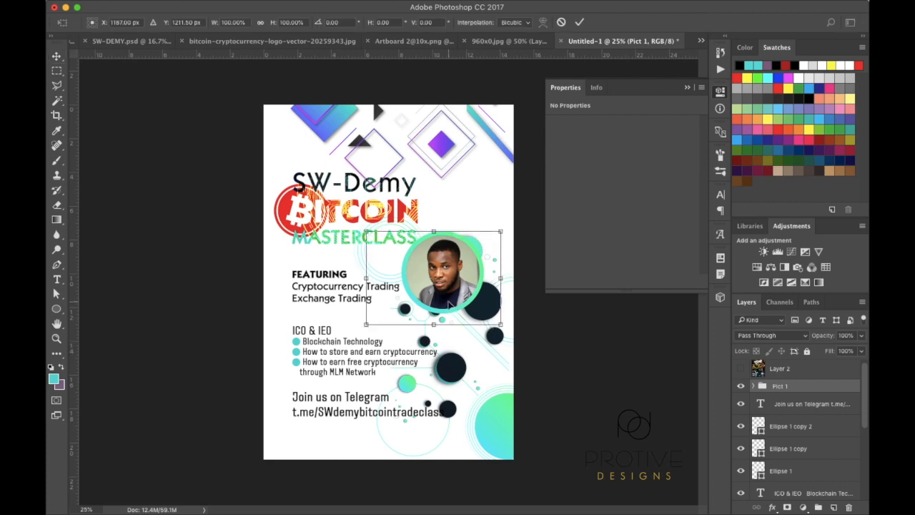
{"action": "mouse_move", "coordinate": [450, 281]}
{"action": "left_mouse_down"}
{"action": "mouse_move", "coordinate": [465, 299]}
{"action": "mouse_move", "coordinate": [448, 298]}
{"action": "left_mouse_up"}
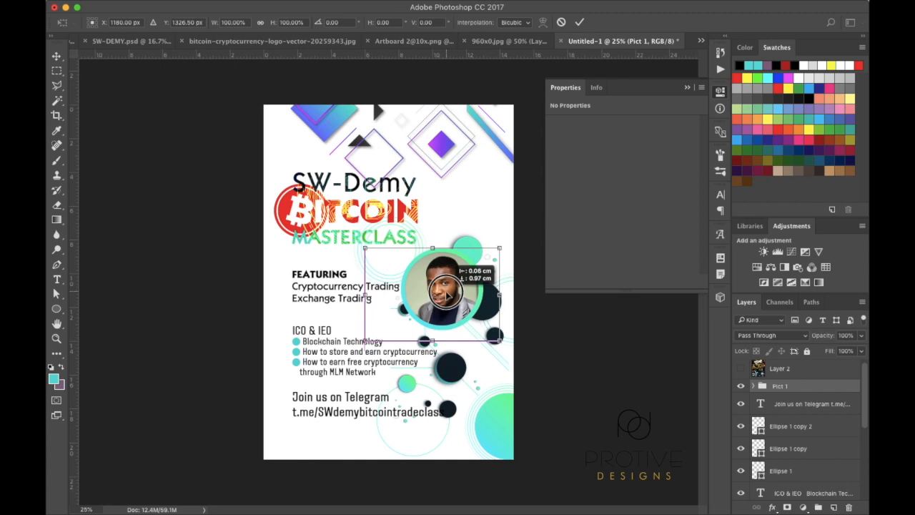
{"action": "left_click_drag", "start_coordinate": [448, 294], "coordinate": [448, 294]}
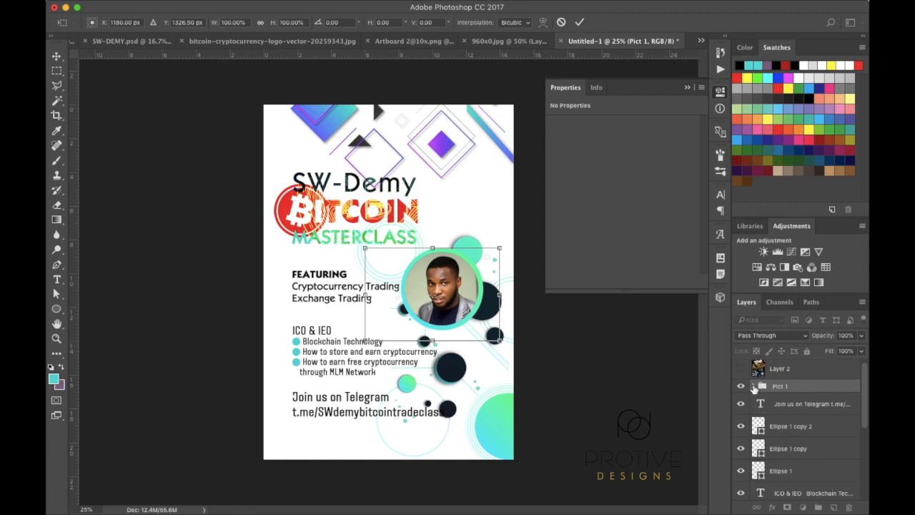
{"action": "key", "text": "Return"}
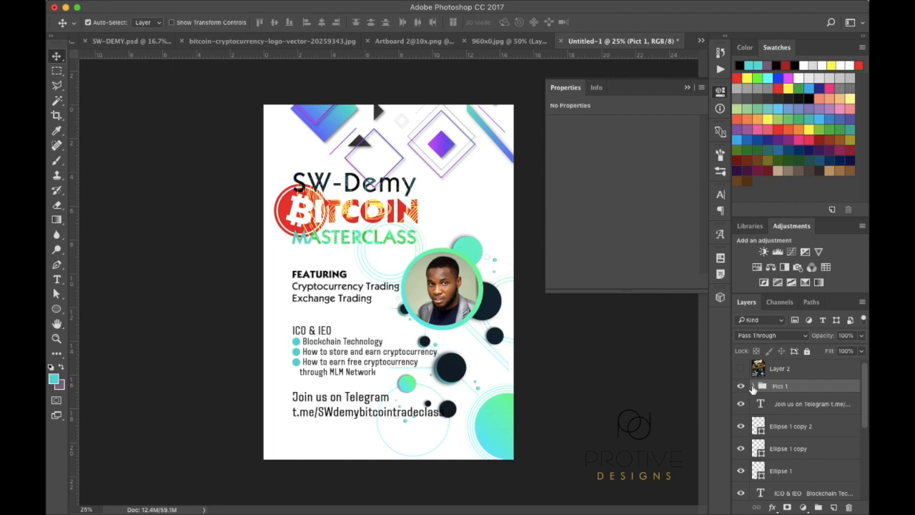
{"action": "left_click", "coordinate": [753, 386]}
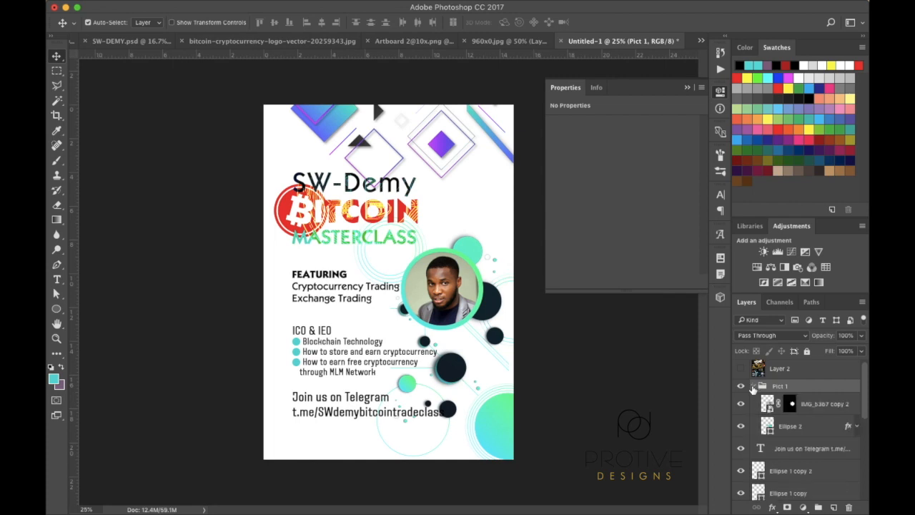
{"action": "right_click", "coordinate": [793, 405]}
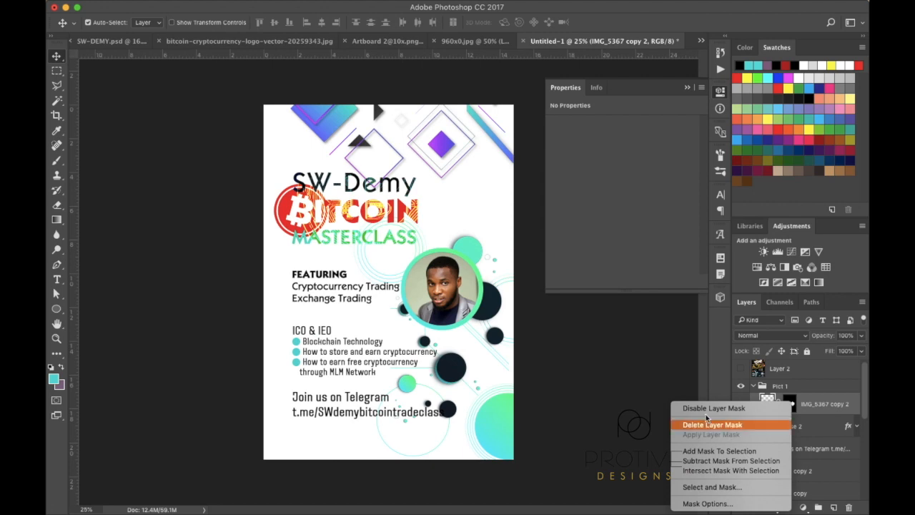
{"action": "left_click", "coordinate": [677, 382]}
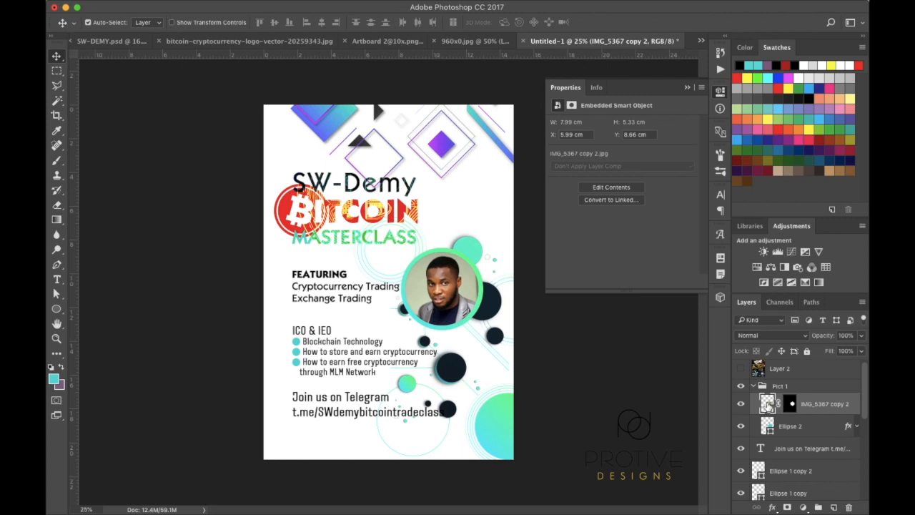
{"action": "double_click", "coordinate": [767, 405]}
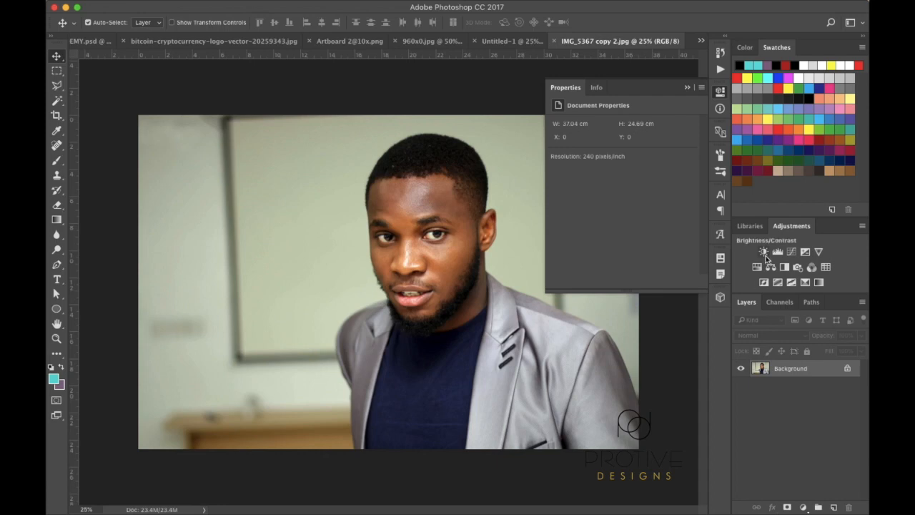
{"action": "left_click", "coordinate": [555, 42]}
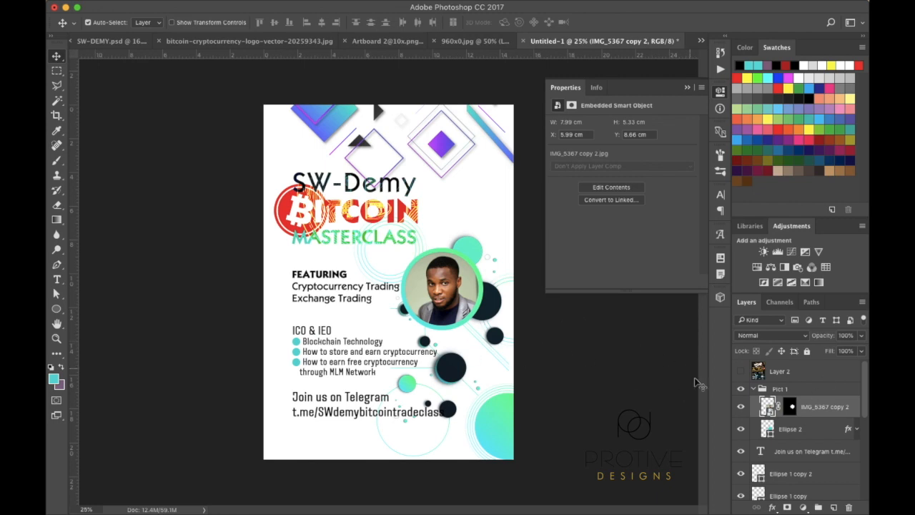
{"action": "double_click", "coordinate": [766, 407]}
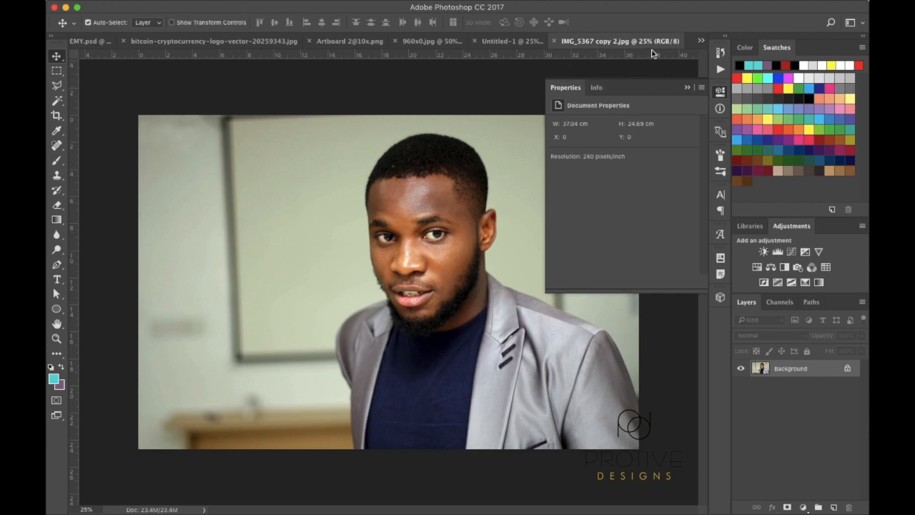
{"action": "left_click", "coordinate": [555, 42]}
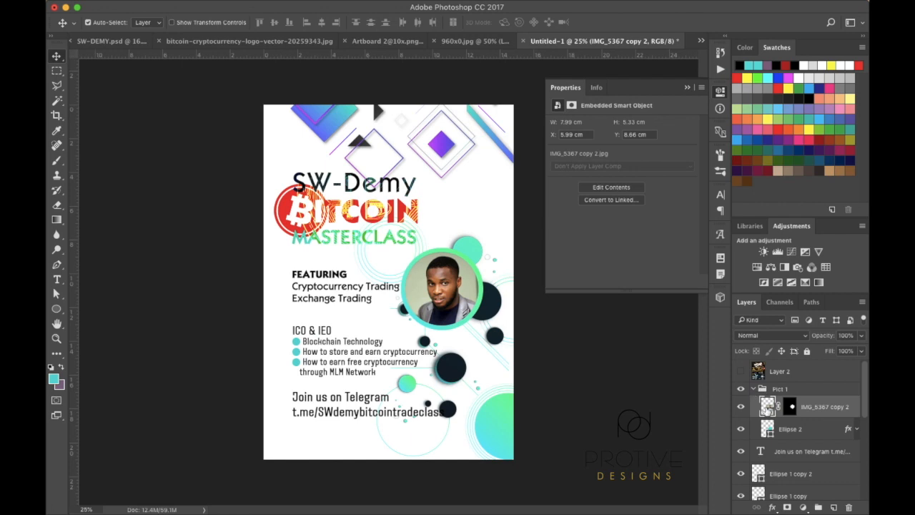
Rasterize the embedded portrait photo layer
{"action": "right_click", "coordinate": [767, 408]}
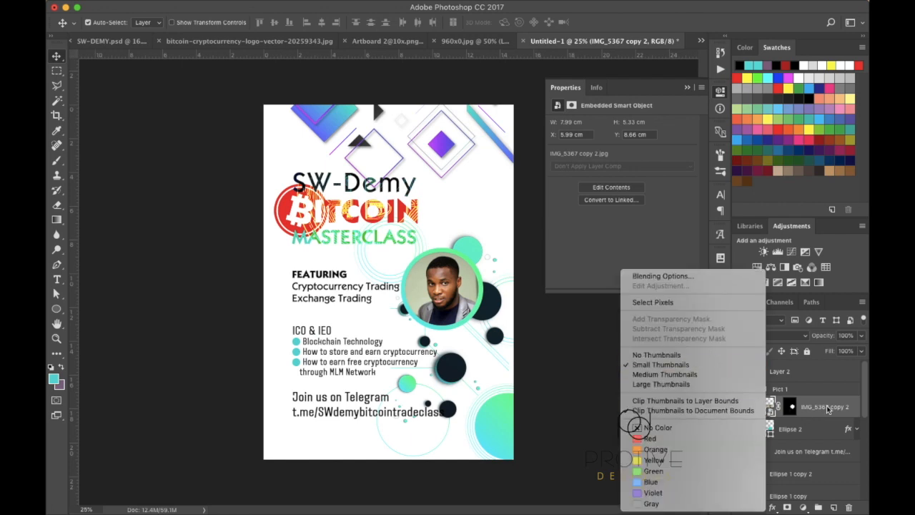
{"action": "right_click", "coordinate": [828, 408]}
{"action": "left_click", "coordinate": [737, 215]}
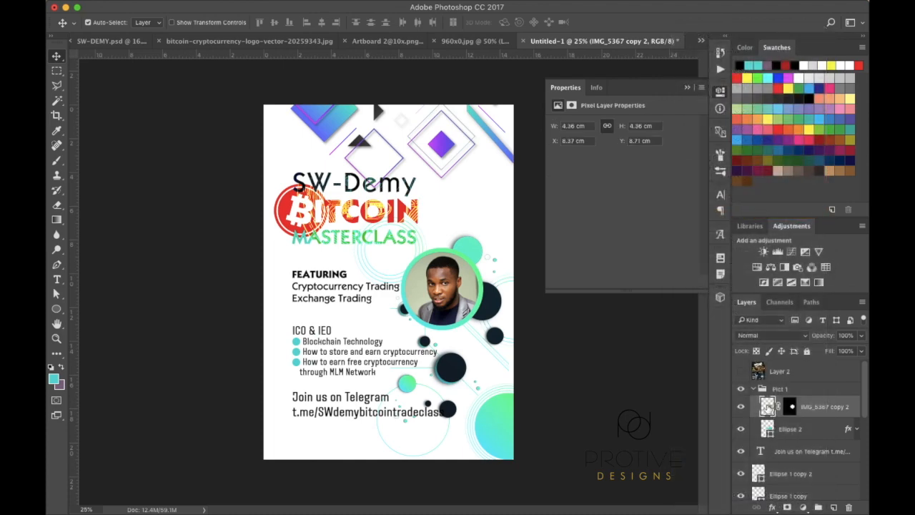
{"action": "double_click", "coordinate": [767, 407]}
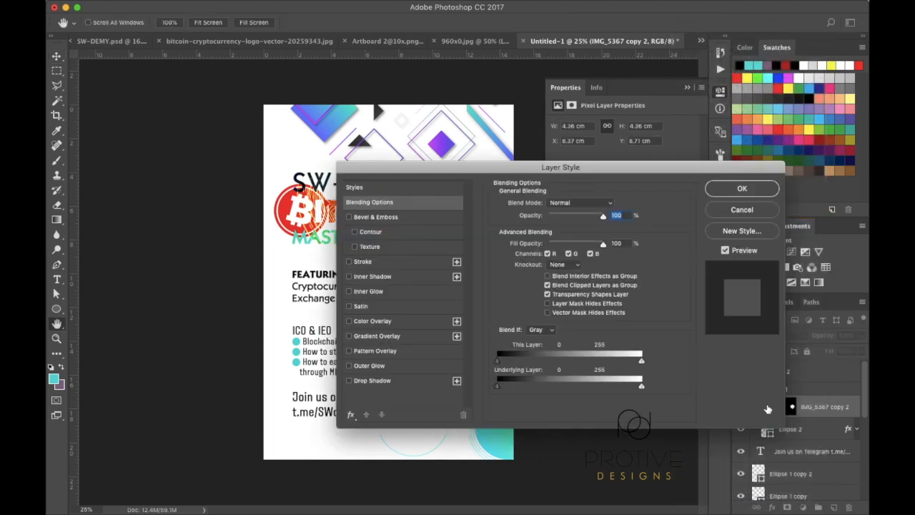
{"action": "left_click", "coordinate": [742, 210]}
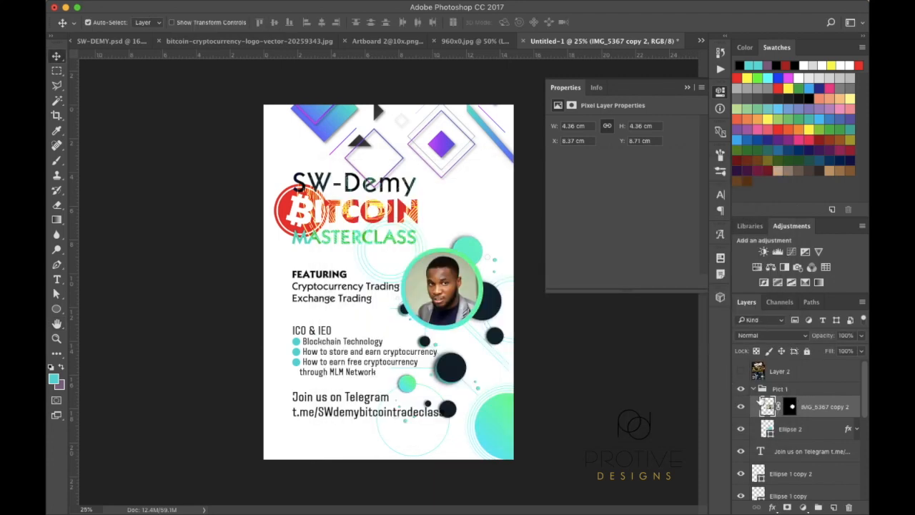
{"action": "key", "text": "super+t"}
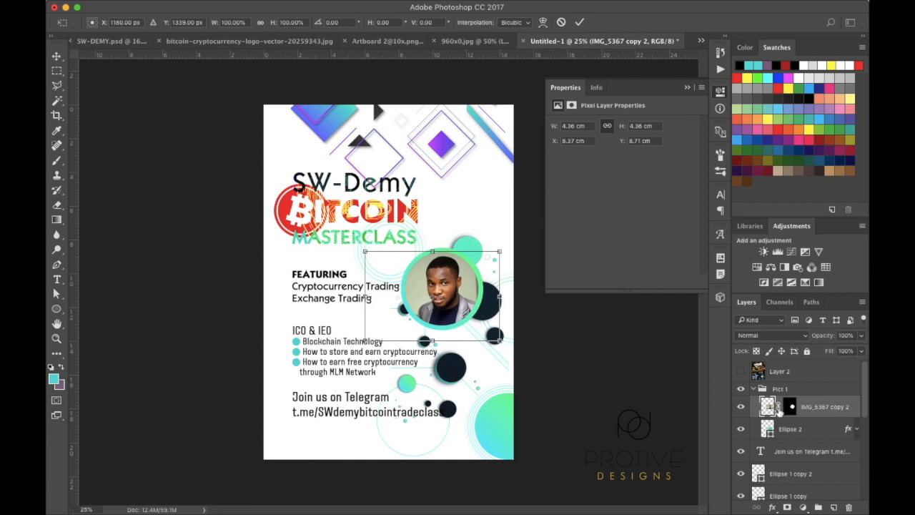
{"action": "key", "text": "Return"}
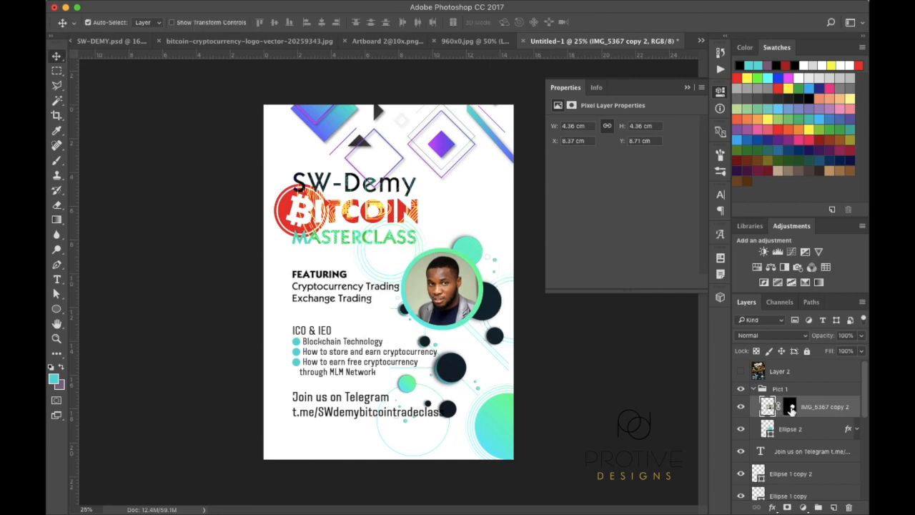
Apply the photo's circular layer mask permanently and put the Pict 1 group into free transform
{"action": "right_click", "coordinate": [791, 409]}
{"action": "left_click", "coordinate": [762, 436]}
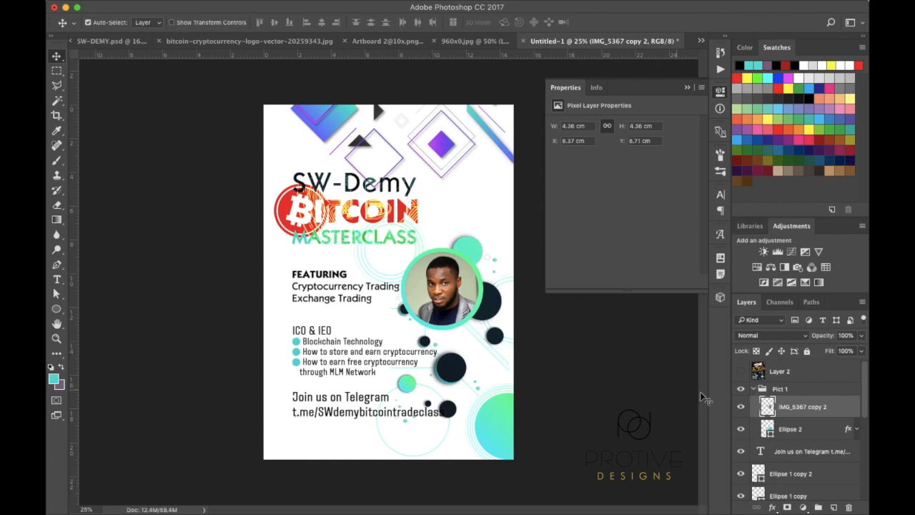
{"action": "left_click", "coordinate": [781, 389]}
{"action": "key", "text": "super+t"}
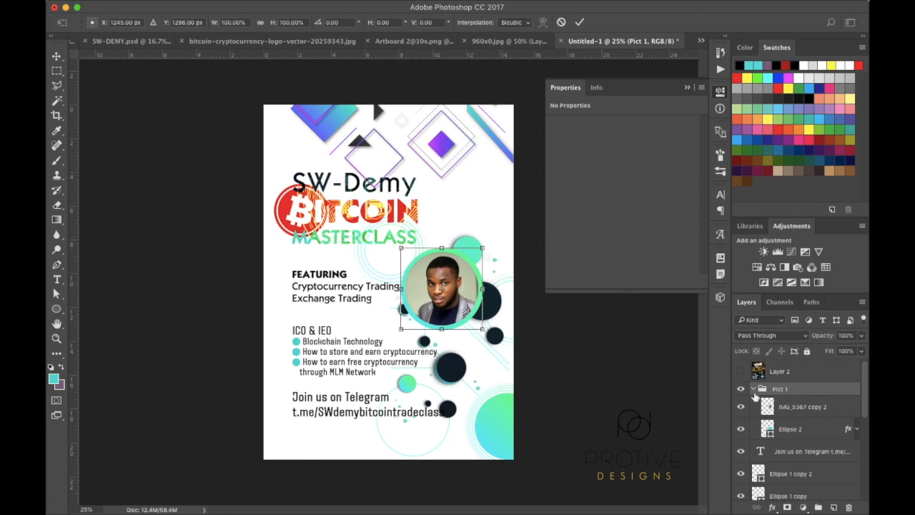
Shrink the Pict 1 portrait circle to about 80%, nudged up toward MASTERCLASS
{"action": "key", "text": "Return"}
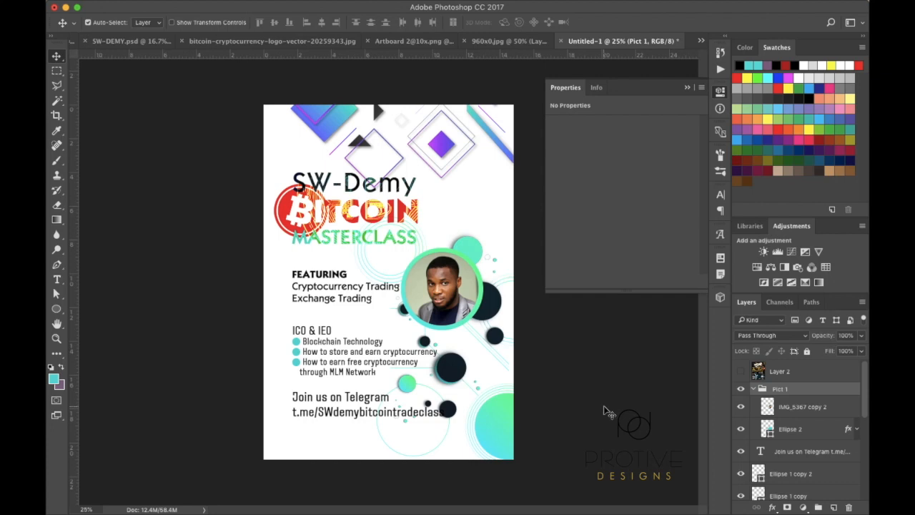
{"action": "left_click", "coordinate": [754, 389]}
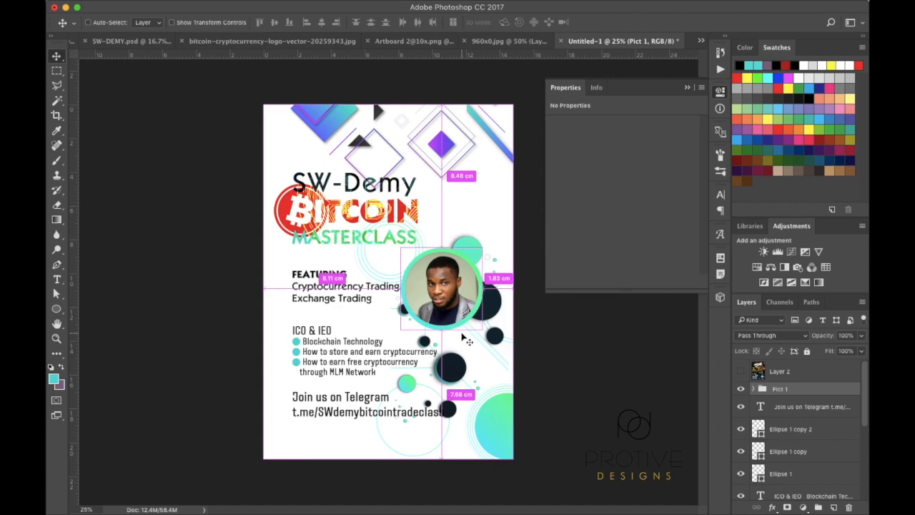
{"action": "key", "text": "super+t"}
{"action": "left_click_drag", "start_coordinate": [401, 330], "coordinate": [462, 299]}
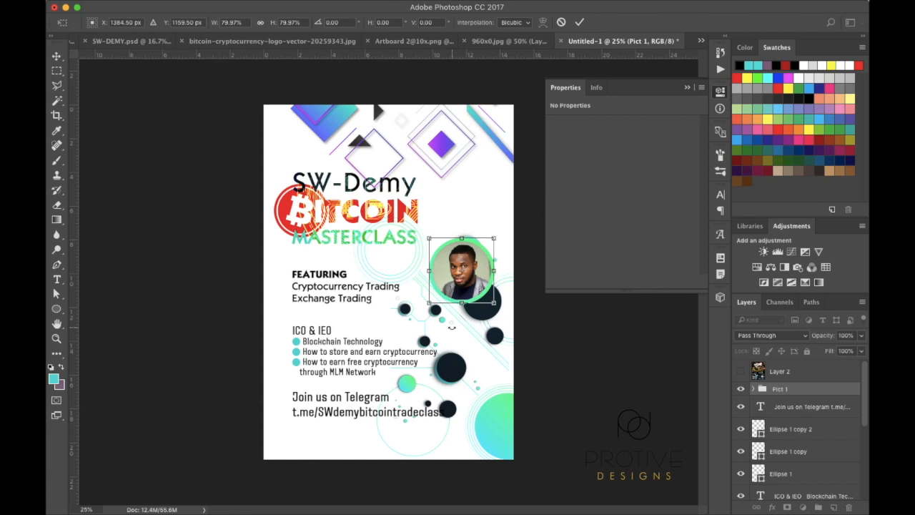
{"action": "key", "text": "Return"}
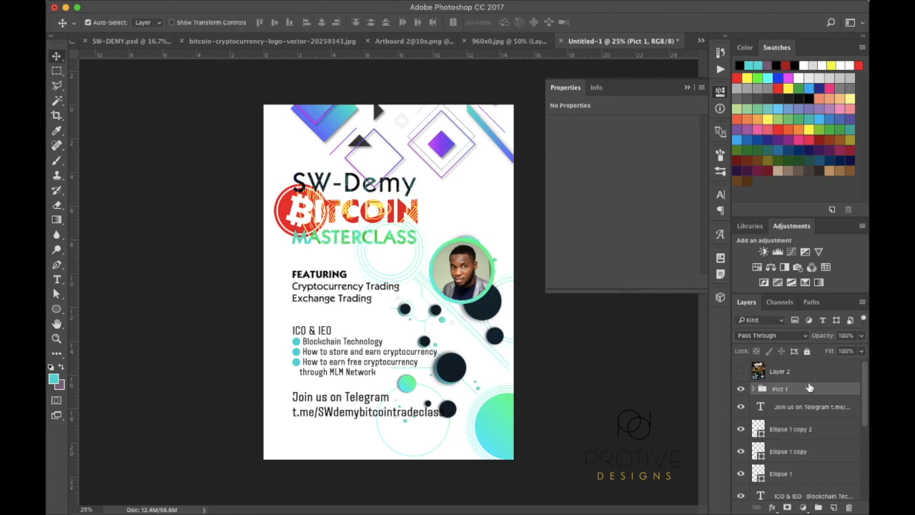
Duplicate the Pict 1 group and place the copy below the original portrait
{"action": "left_click_drag", "start_coordinate": [801, 392], "coordinate": [834, 507]}
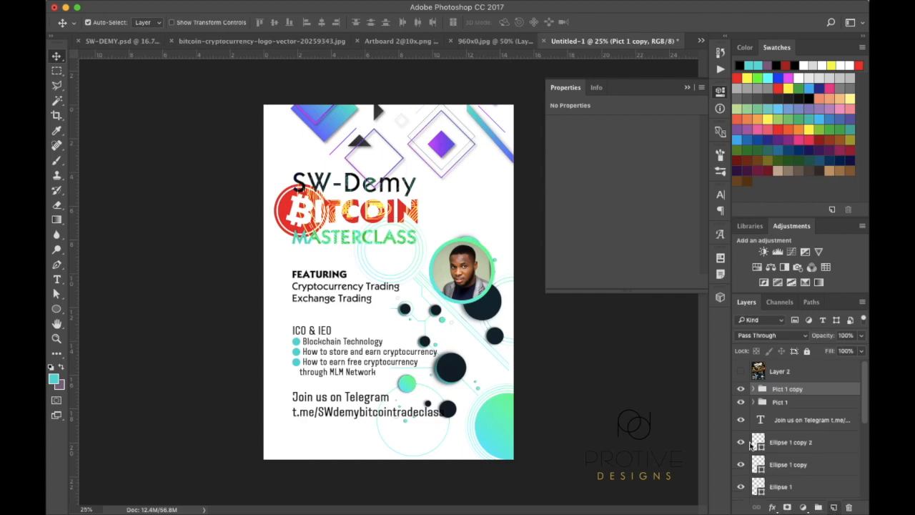
{"action": "key", "text": "super+t"}
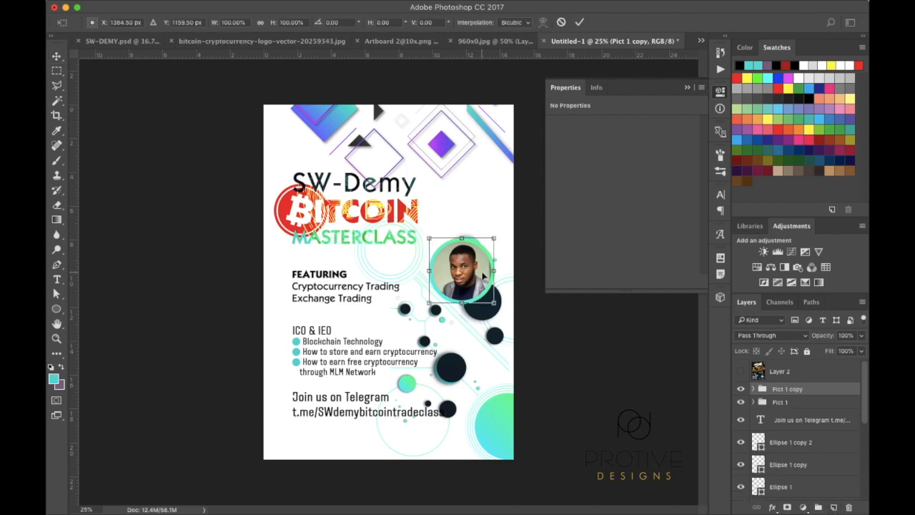
{"action": "left_click_drag", "start_coordinate": [483, 279], "coordinate": [483, 353]}
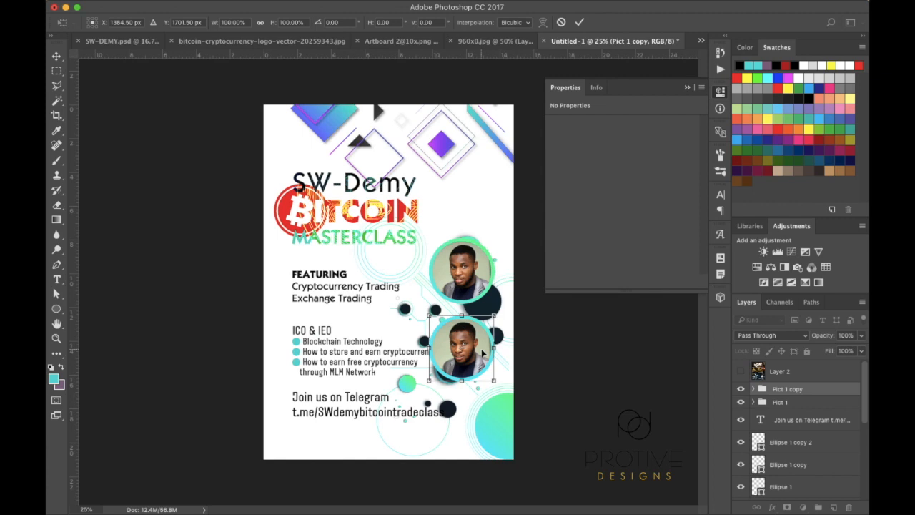
{"action": "key", "text": "Return"}
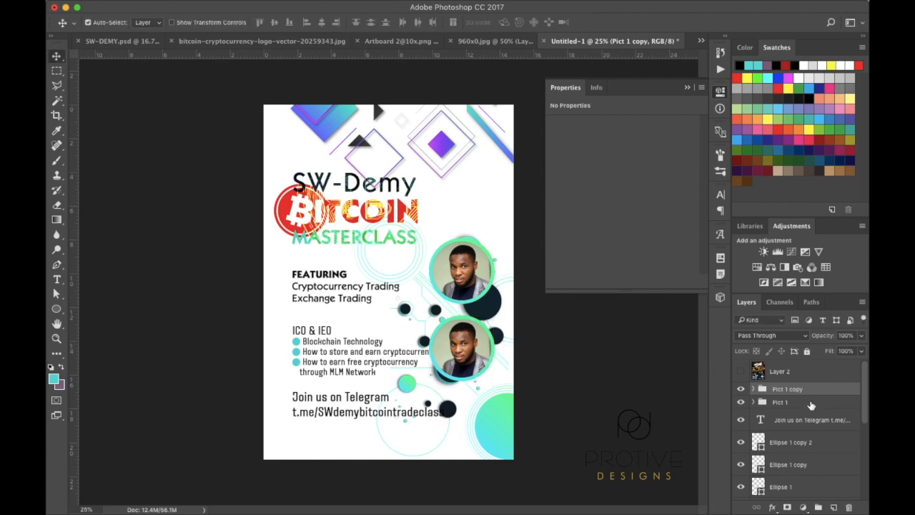
Move both portrait groups up the page together
{"action": "left_click", "coordinate": [811, 405], "text": "shift"}
{"action": "key", "text": "super+t"}
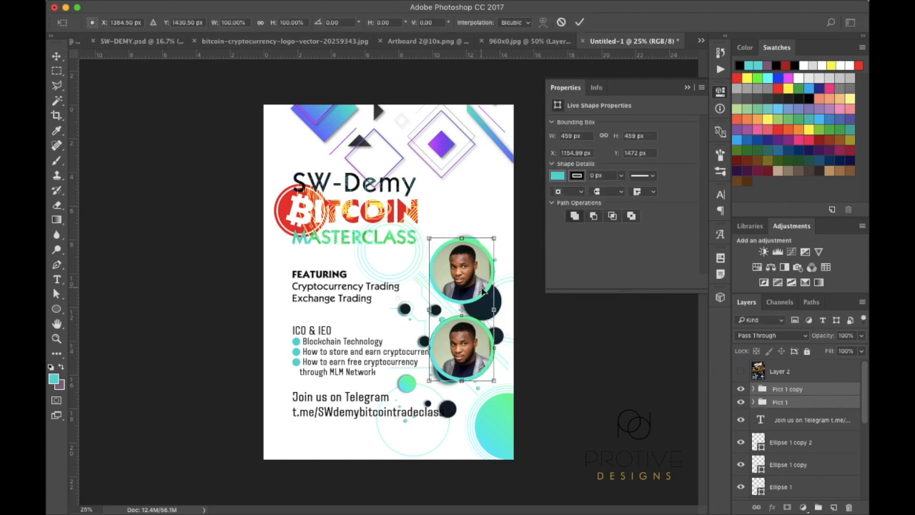
{"action": "left_click_drag", "start_coordinate": [483, 284], "coordinate": [480, 254]}
{"action": "key", "text": "Return"}
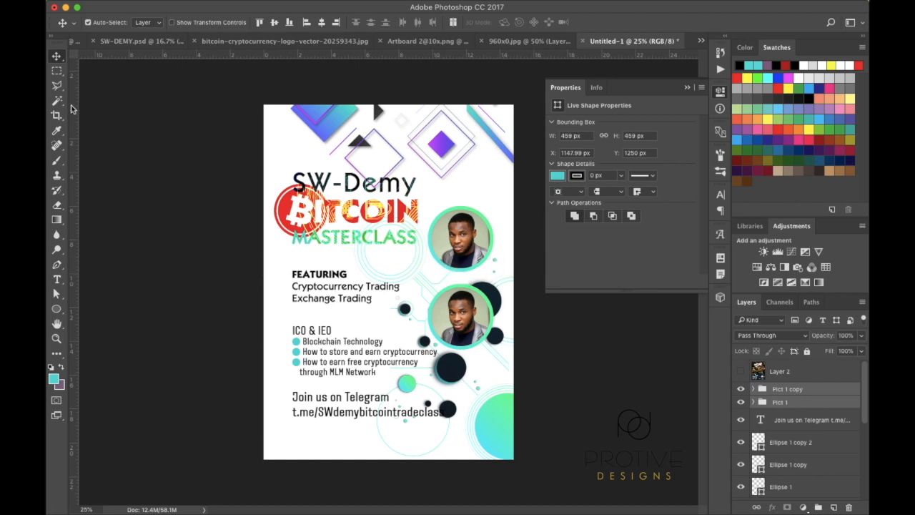
{"action": "left_click_drag", "start_coordinate": [60, 311], "coordinate": [113, 319]}
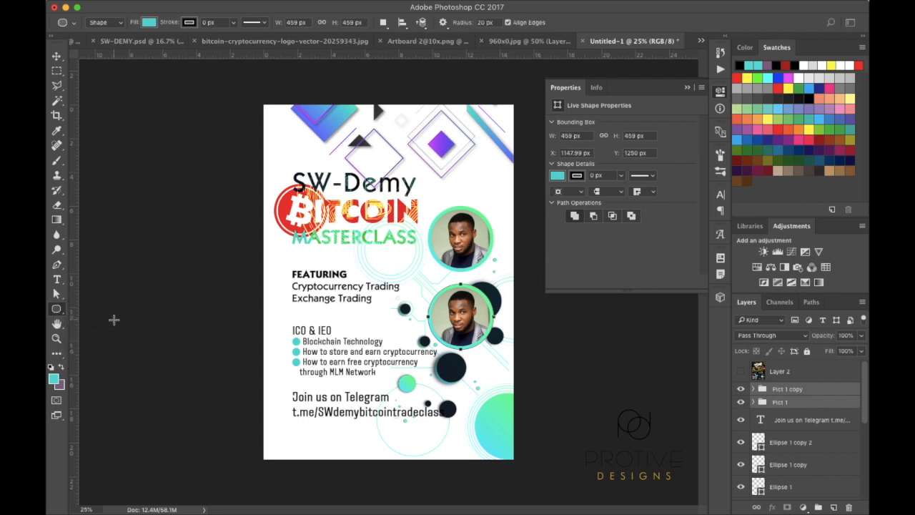
Draw a rounded tag under the top portrait and fill it dark navy #102833
{"action": "left_click_drag", "start_coordinate": [447, 259], "coordinate": [490, 275]}
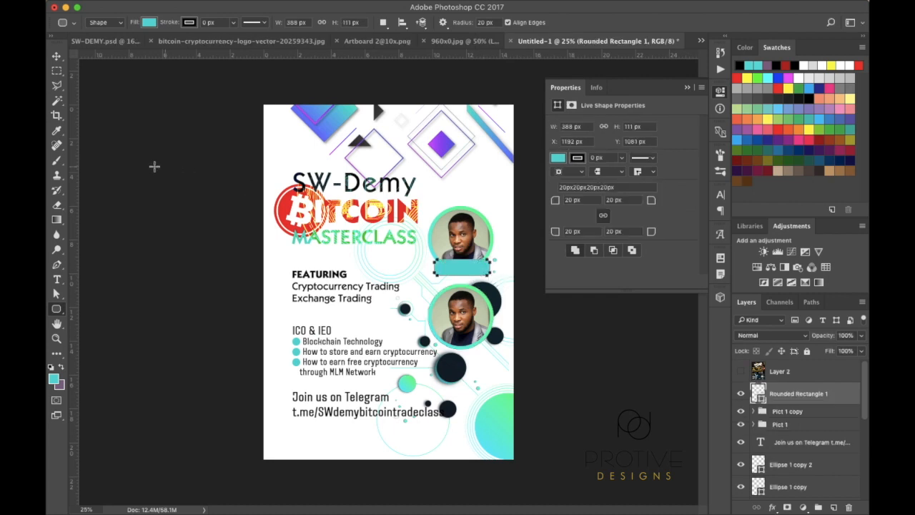
{"action": "left_click", "coordinate": [56, 56]}
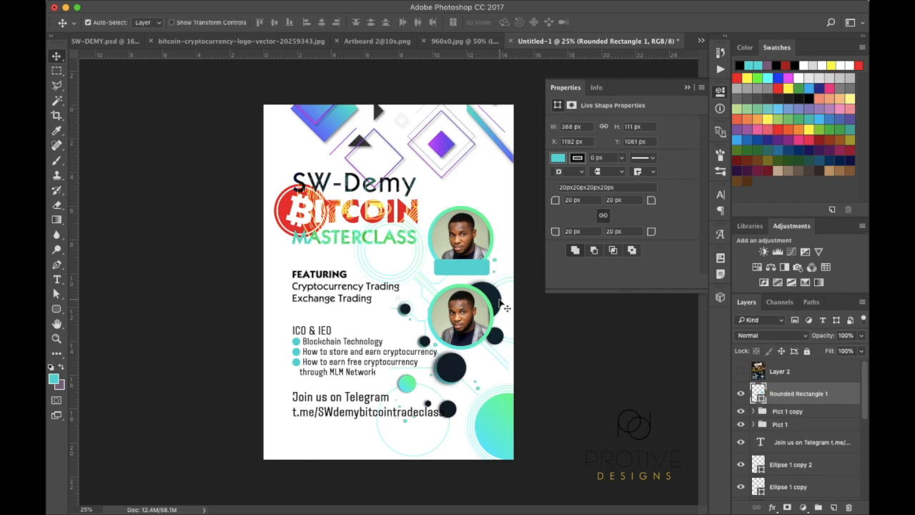
{"action": "key", "text": "Left"}
{"action": "key", "text": "Left"}
{"action": "key", "text": "Left"}
{"action": "key", "text": "Left"}
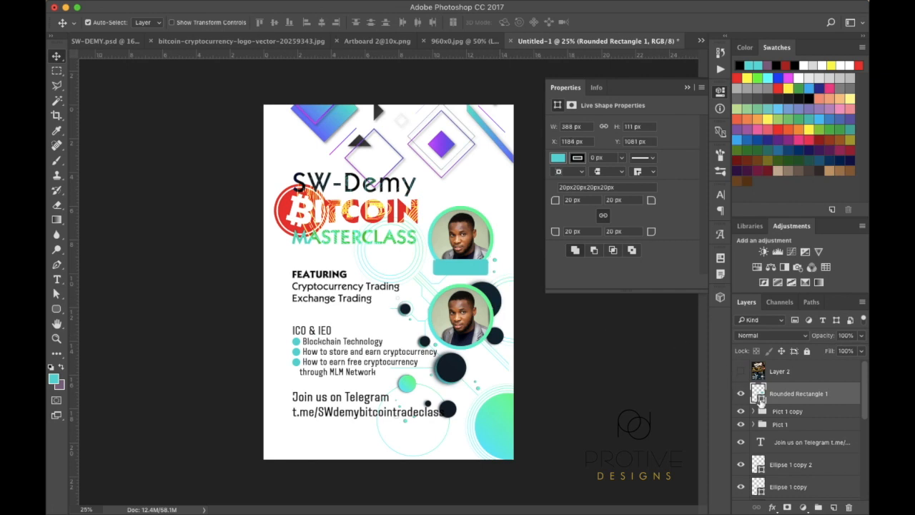
{"action": "double_click", "coordinate": [759, 400]}
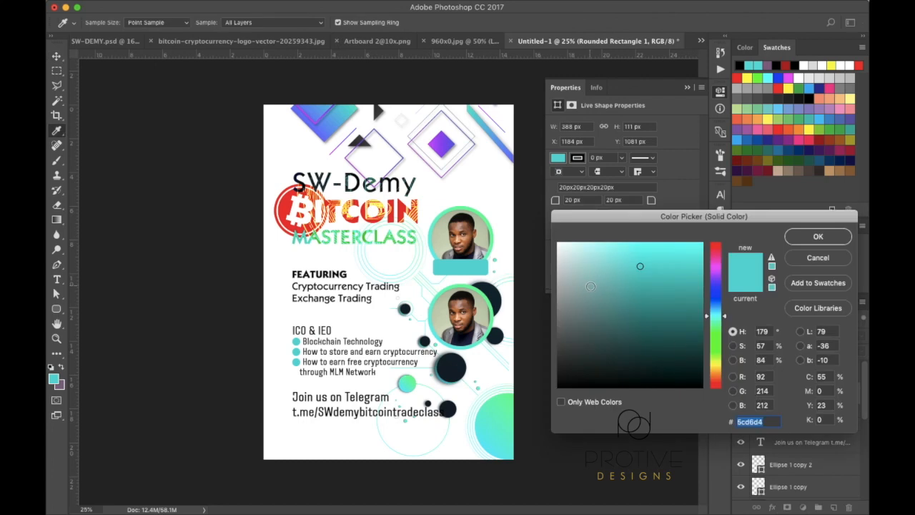
{"action": "left_click", "coordinate": [495, 294]}
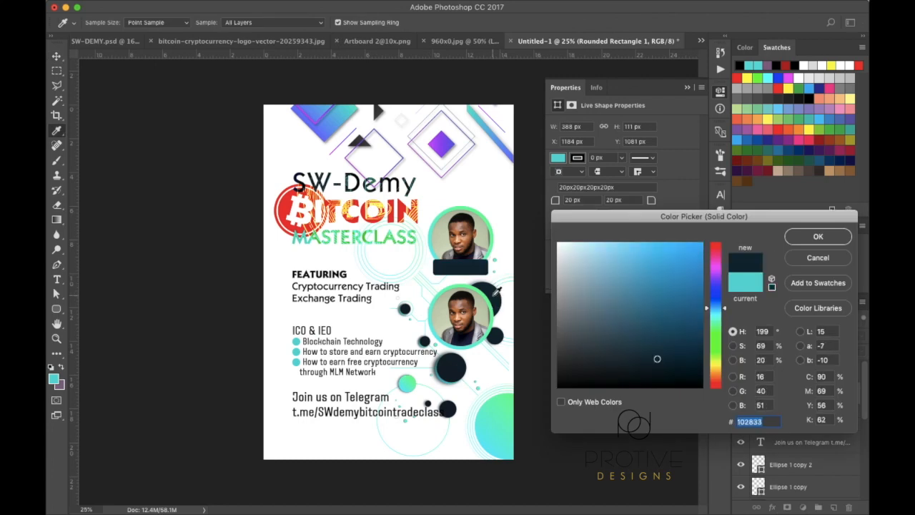
{"action": "left_click", "coordinate": [819, 237]}
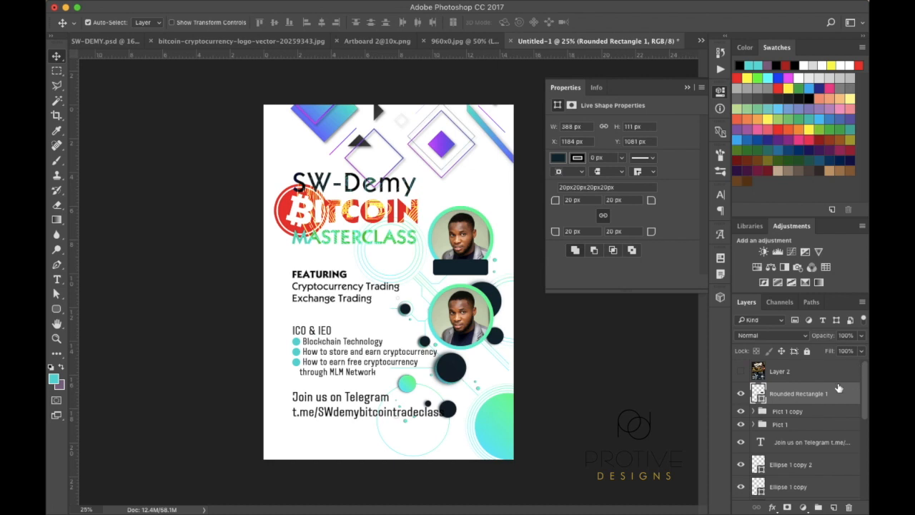
Duplicate the navy tag and position the copy beneath the lower portrait
{"action": "left_click_drag", "start_coordinate": [833, 396], "coordinate": [835, 507]}
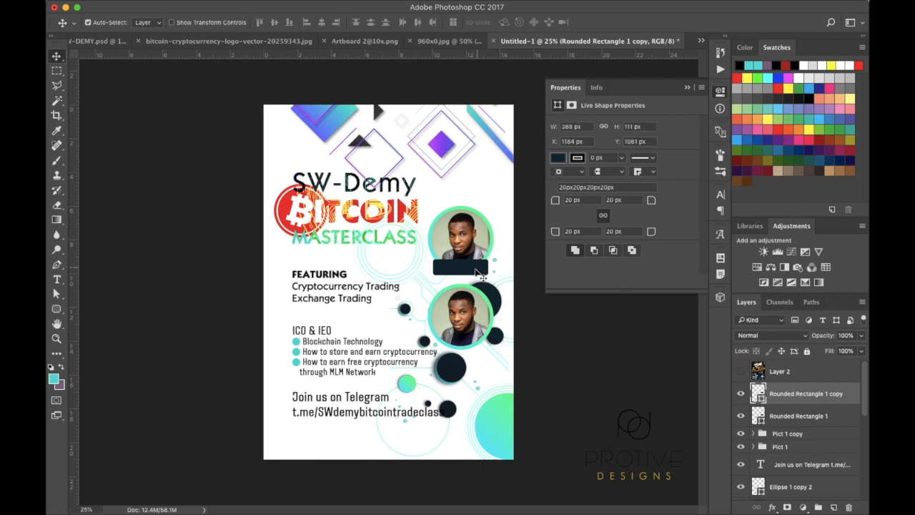
{"action": "left_click_drag", "start_coordinate": [477, 274], "coordinate": [475, 296]}
{"action": "left_click_drag", "start_coordinate": [477, 335], "coordinate": [478, 348]}
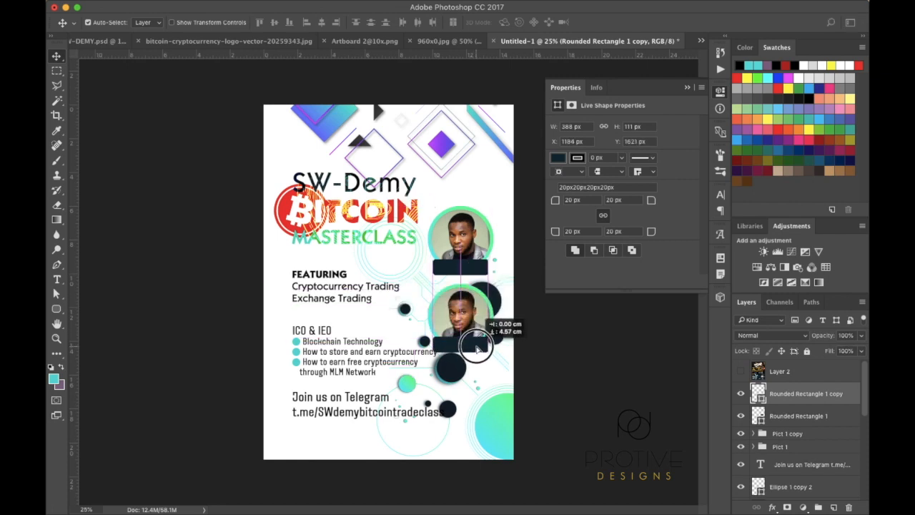
{"action": "left_click_drag", "start_coordinate": [477, 348], "coordinate": [478, 349]}
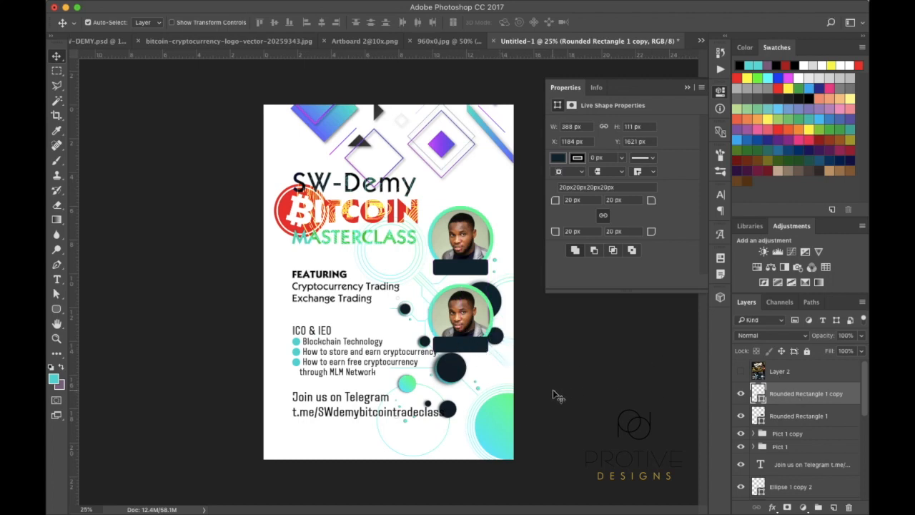
{"action": "key", "text": "super"}
{"action": "scroll", "coordinate": [801, 447], "scroll_direction": "down", "scroll_amount": 5}
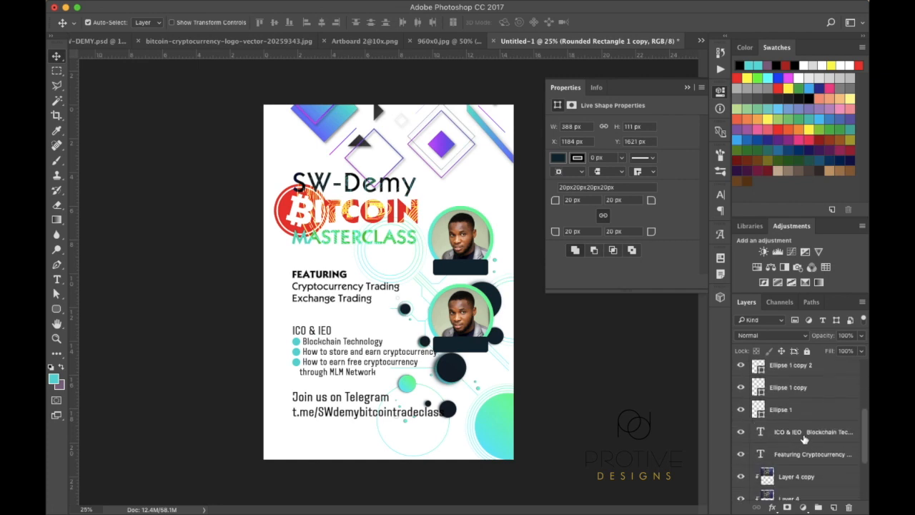
{"action": "left_click", "coordinate": [803, 439]}
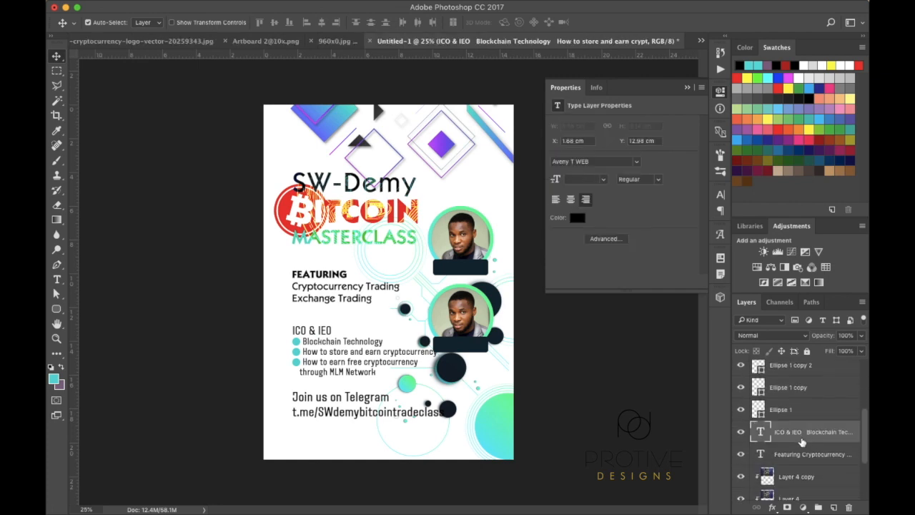
Group the four ICO & IEO list layers into a group named 'ICO'
{"action": "scroll", "coordinate": [795, 413], "scroll_direction": "up", "scroll_amount": 1}
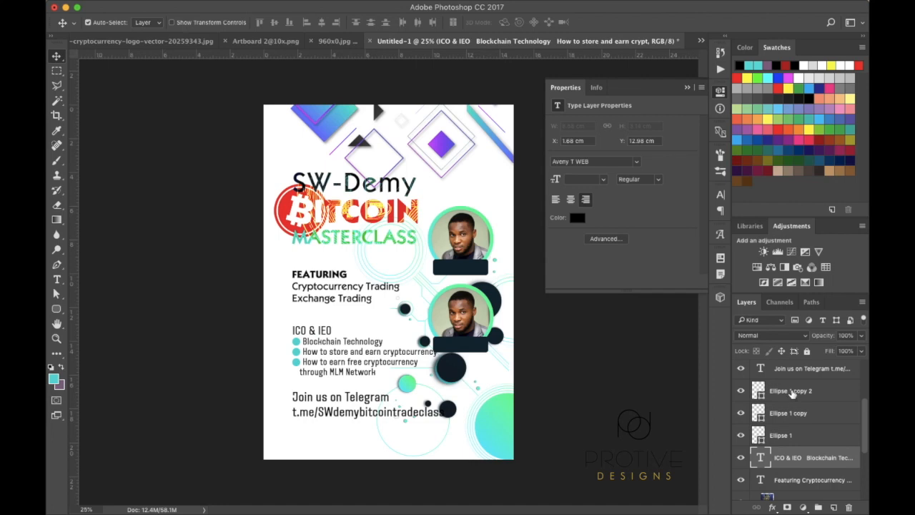
{"action": "left_click", "coordinate": [793, 393], "text": "shift"}
{"action": "mouse_move", "coordinate": [741, 392]}
{"action": "left_mouse_down"}
{"action": "mouse_move", "coordinate": [742, 433]}
{"action": "mouse_move", "coordinate": [741, 390]}
{"action": "left_mouse_up"}
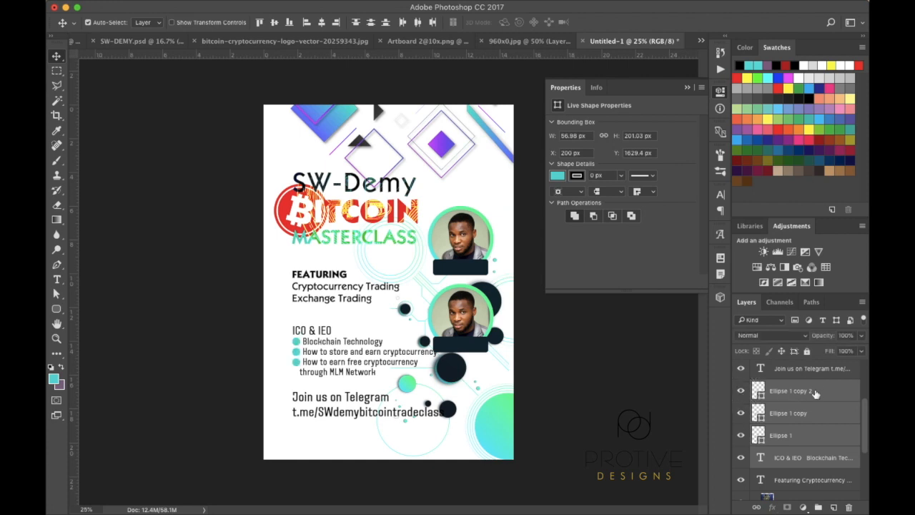
{"action": "left_click", "coordinate": [818, 507]}
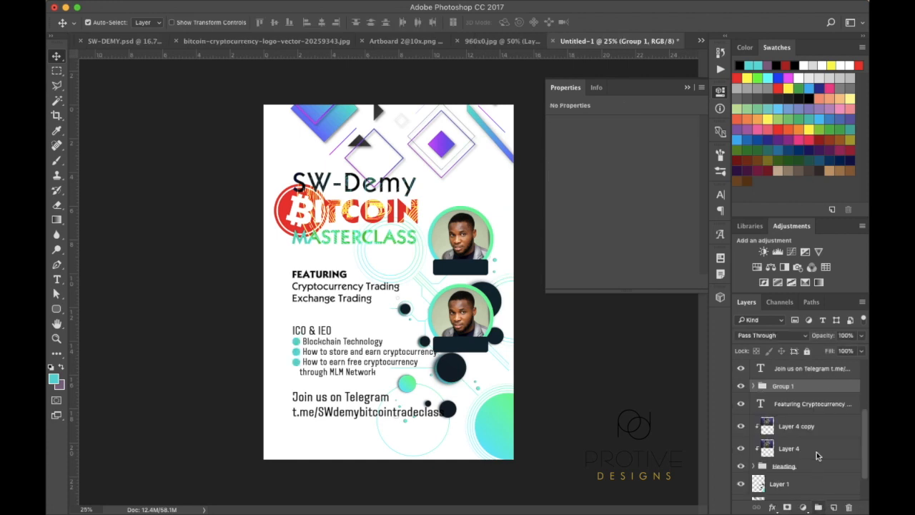
{"action": "double_click", "coordinate": [784, 386]}
{"action": "key", "text": "BackSpace"}
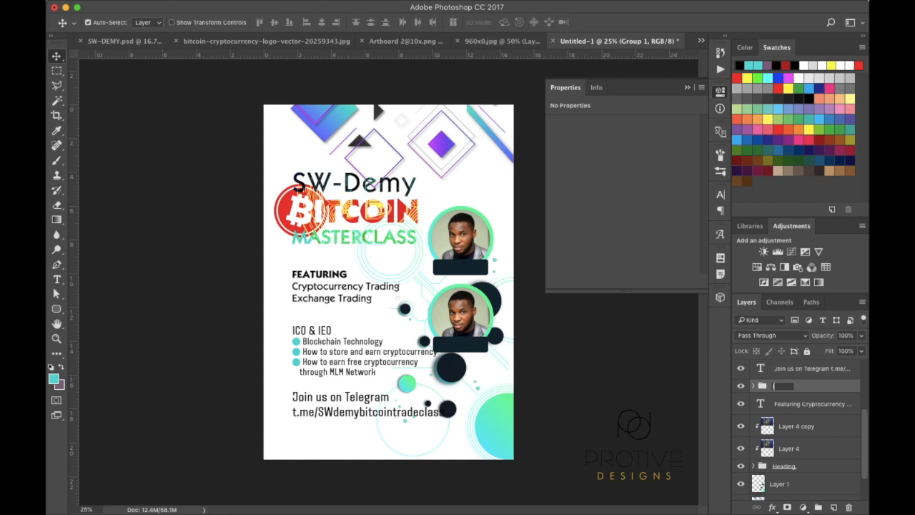
{"action": "type", "text": "ICO"}
{"action": "key", "text": "Return"}
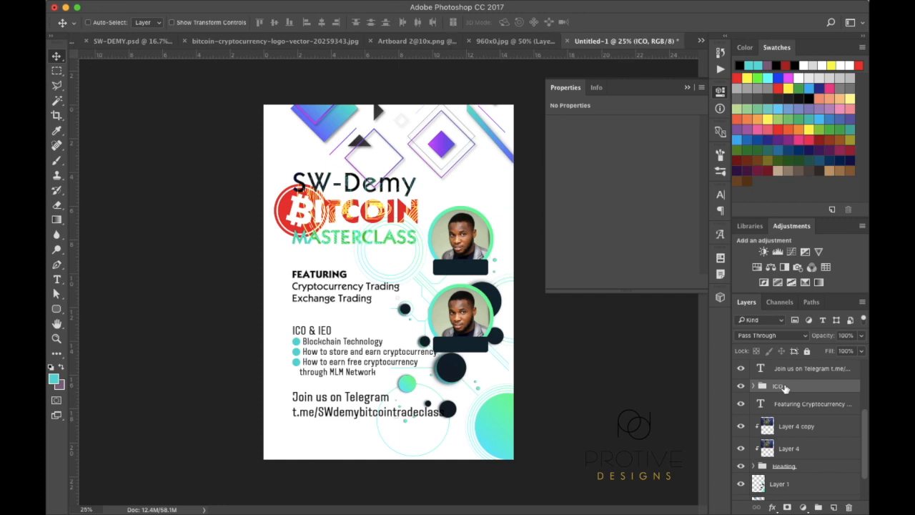
Scale the ICO group down to about 97% width, clearing the lower portrait
{"action": "key", "text": "super+t"}
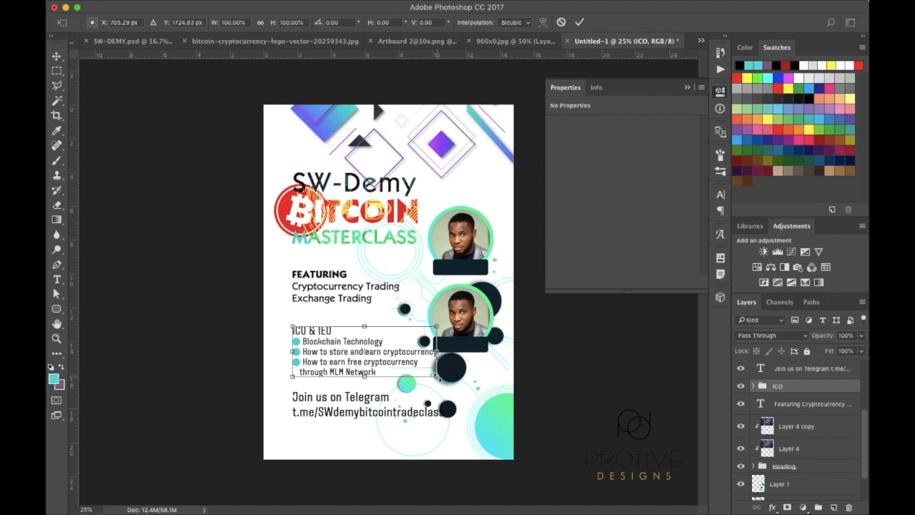
{"action": "mouse_move", "coordinate": [437, 375]}
{"action": "left_mouse_down"}
{"action": "mouse_move", "coordinate": [444, 373]}
{"action": "mouse_move", "coordinate": [428, 374]}
{"action": "left_mouse_up"}
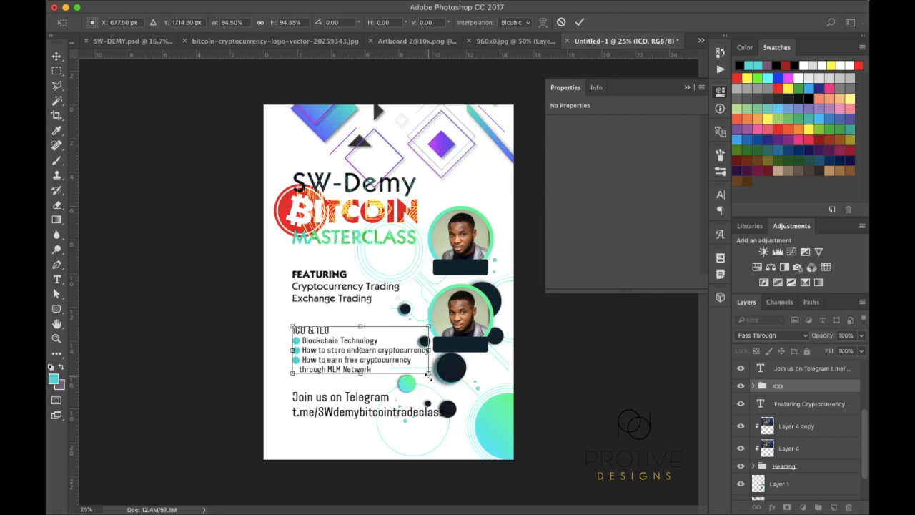
{"action": "key", "text": "Return"}
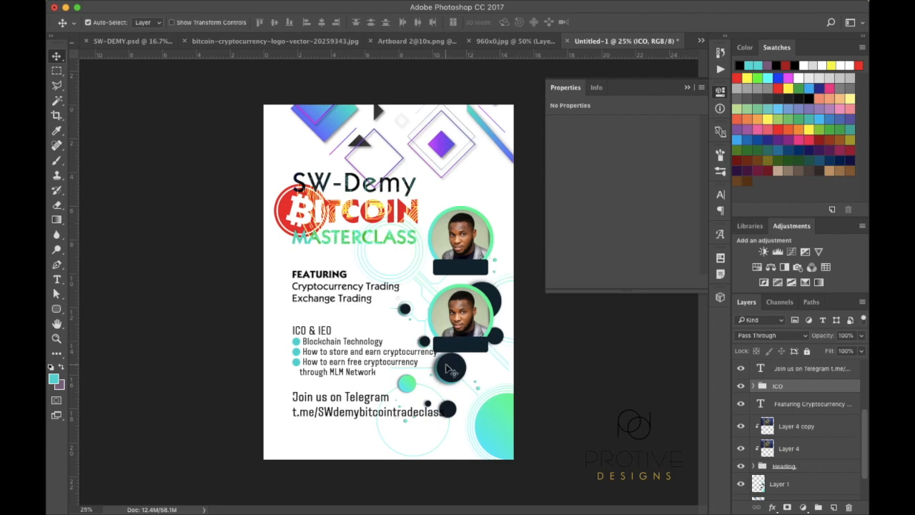
{"action": "key", "text": "alt"}
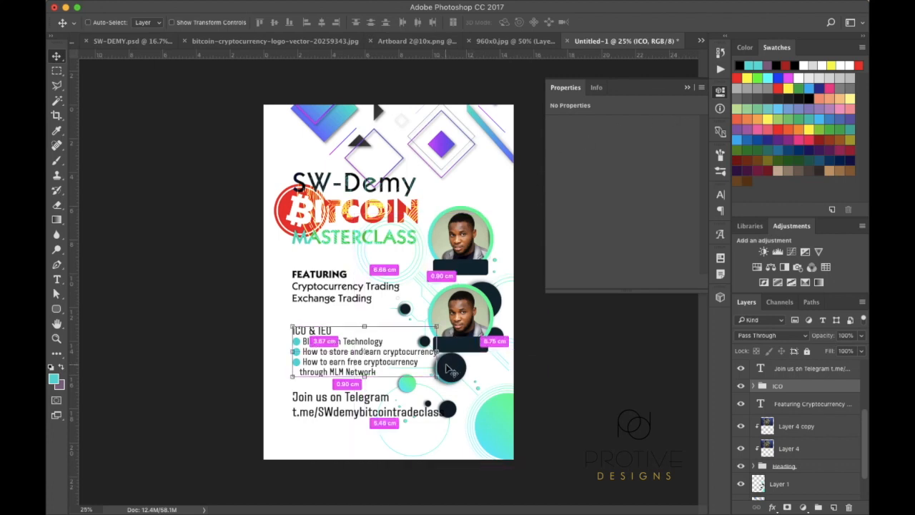
{"action": "key", "text": "super+t"}
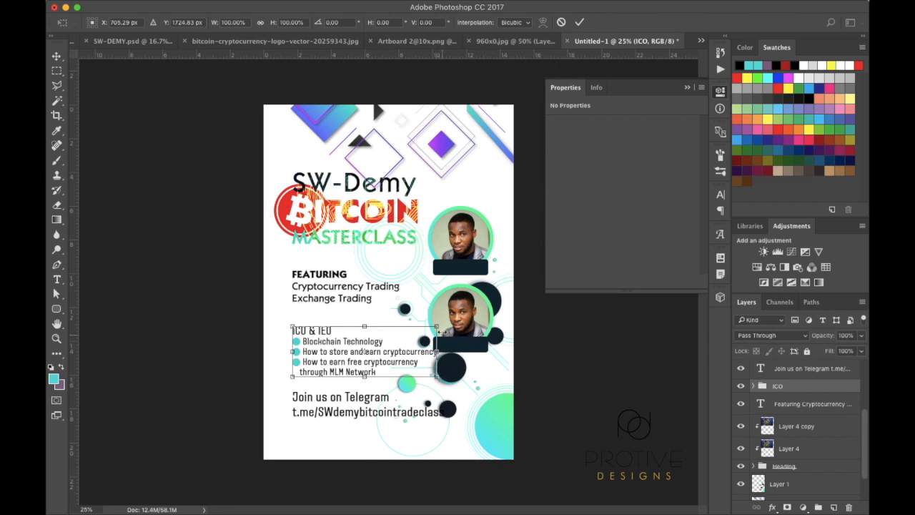
{"action": "left_click", "coordinate": [438, 326]}
{"action": "left_click_drag", "start_coordinate": [437, 326], "coordinate": [436, 329]}
{"action": "key", "text": "Return"}
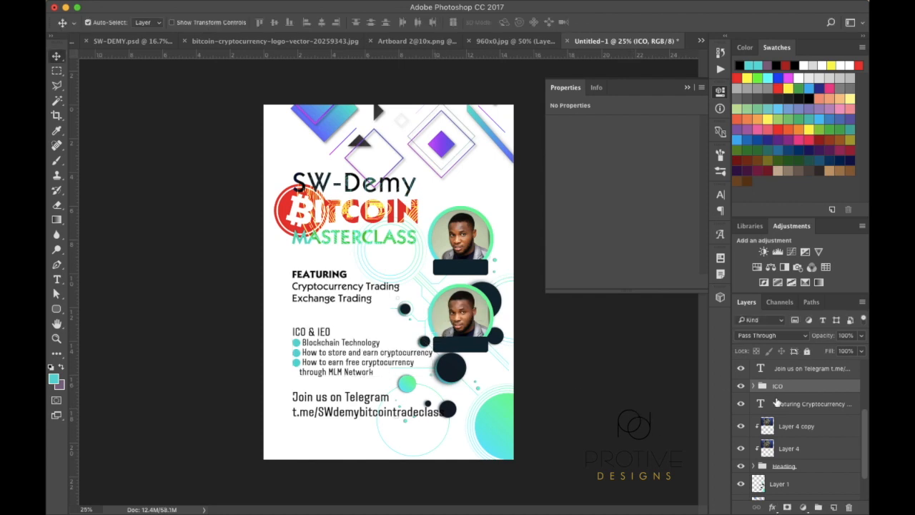
Toggle the lower tag rectangle (Rounded Rectangle 1 copy) off and on to check it
{"action": "scroll", "coordinate": [790, 404], "scroll_direction": "up", "scroll_amount": 5}
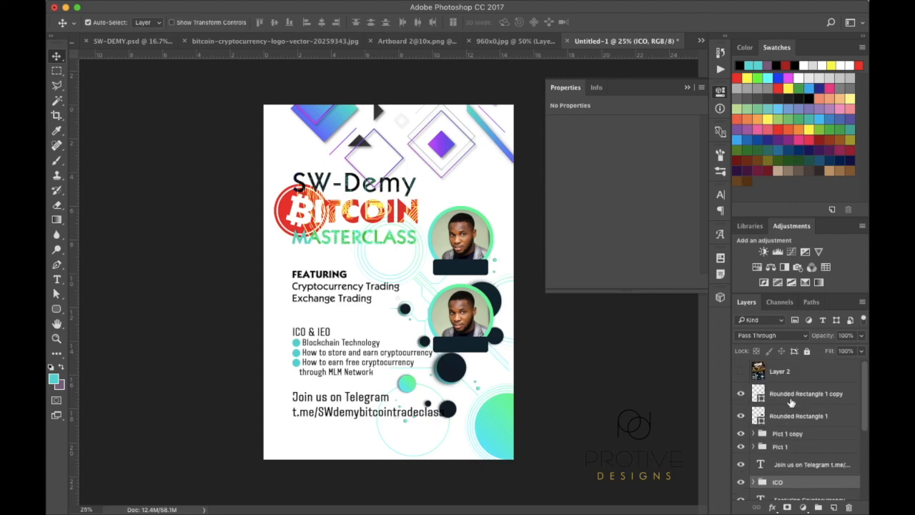
{"action": "left_click", "coordinate": [792, 395]}
{"action": "left_click", "coordinate": [741, 394]}
{"action": "left_click", "coordinate": [741, 394]}
{"action": "scroll", "coordinate": [777, 460], "scroll_direction": "down", "scroll_amount": 3}
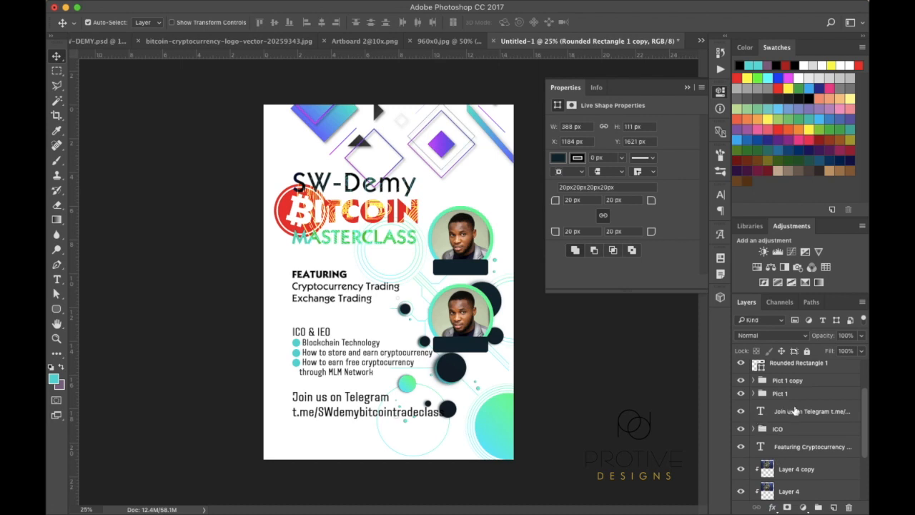
Nudge the heading, featured topics and Telegram text layers a few pixels left
{"action": "left_click", "coordinate": [795, 410]}
{"action": "scroll", "coordinate": [800, 474], "scroll_direction": "down", "scroll_amount": 5}
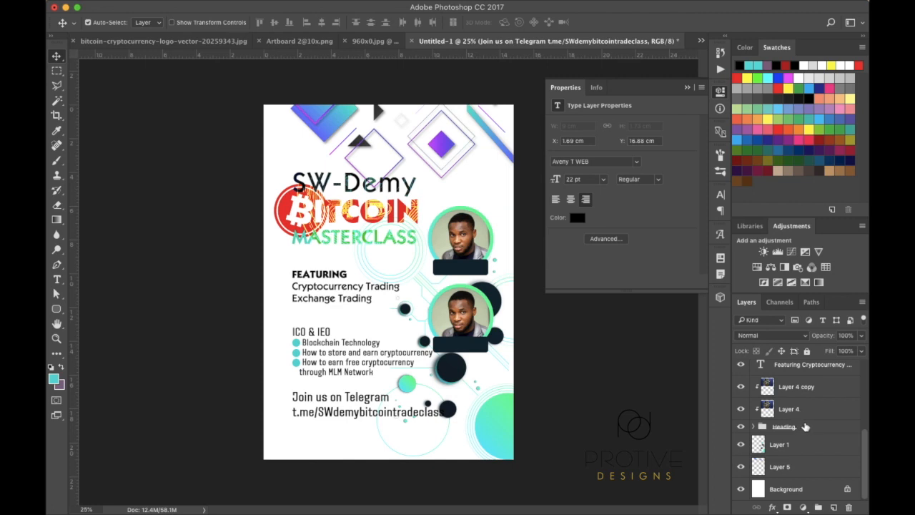
{"action": "left_click", "coordinate": [816, 427], "text": "shift"}
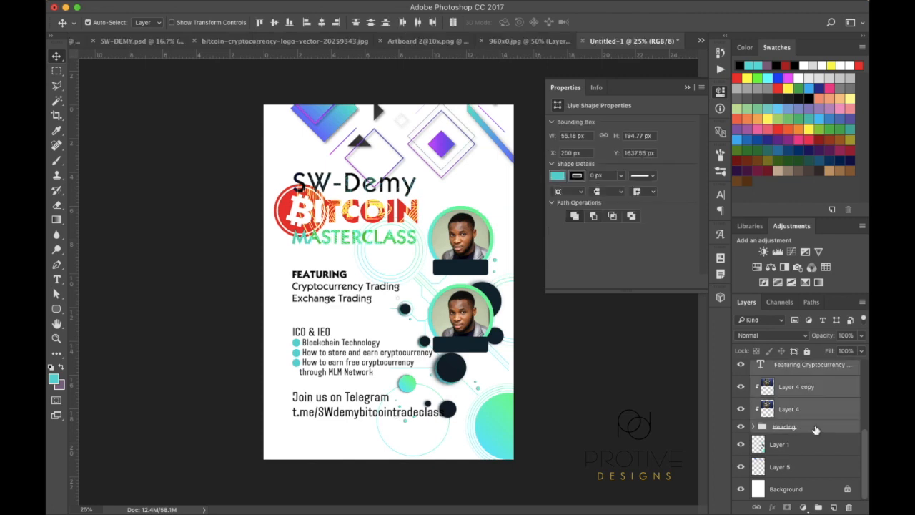
{"action": "scroll", "coordinate": [816, 430], "scroll_direction": "up", "scroll_amount": 2}
{"action": "key", "text": "Left"}
{"action": "key", "text": "Left"}
{"action": "key", "text": "Left"}
{"action": "key", "text": "Left"}
{"action": "key", "text": "Left"}
{"action": "key", "text": "Left"}
{"action": "key", "text": "Left"}
{"action": "key", "text": "Left"}
{"action": "key", "text": "Left"}
{"action": "key", "text": "Left"}
{"action": "key", "text": "Left"}
{"action": "key", "text": "Left"}
{"action": "key", "text": "Left"}
{"action": "key", "text": "Left"}
{"action": "key", "text": "Left"}
{"action": "key", "text": "Left"}
{"action": "key", "text": "Left"}
{"action": "key", "text": "Left"}
{"action": "key", "text": "Left"}
{"action": "key", "text": "Left"}
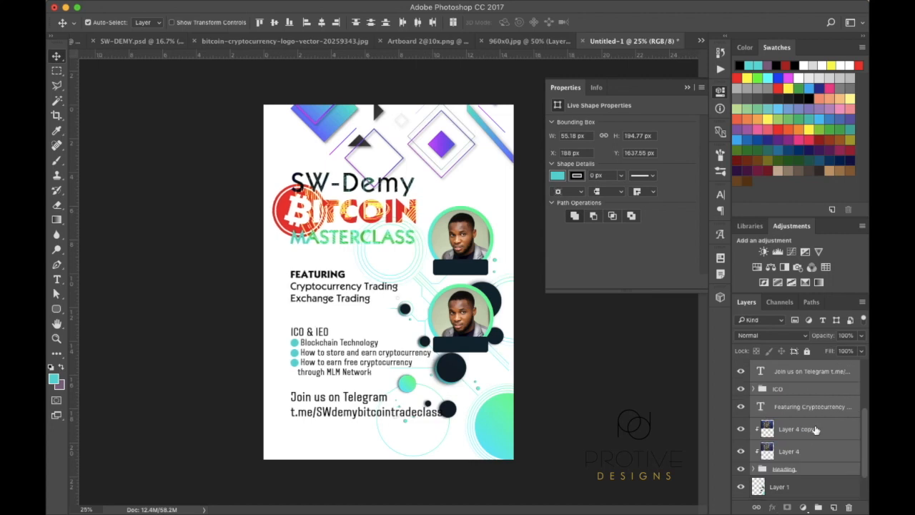
{"action": "key", "text": "Left"}
{"action": "key", "text": "Left"}
{"action": "key", "text": "Left"}
{"action": "key", "text": "Left"}
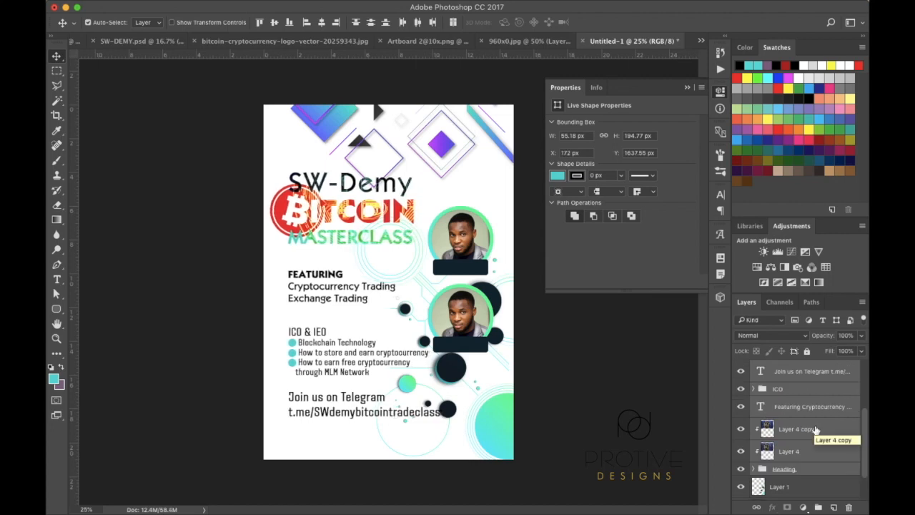
{"action": "key", "text": "Right"}
{"action": "key", "text": "Left"}
{"action": "key", "text": "Left"}
{"action": "key", "text": "Left"}
{"action": "key", "text": "Left"}
{"action": "key", "text": "Right"}
{"action": "key", "text": "Right"}
{"action": "key", "text": "Right"}
{"action": "key", "text": "Right"}
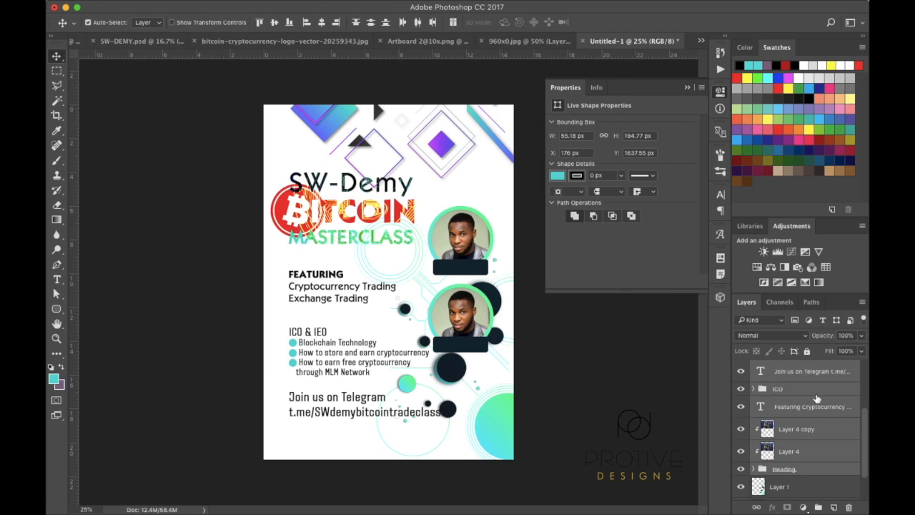
{"action": "scroll", "coordinate": [818, 399], "scroll_direction": "up", "scroll_amount": 3}
{"action": "left_click", "coordinate": [793, 466]}
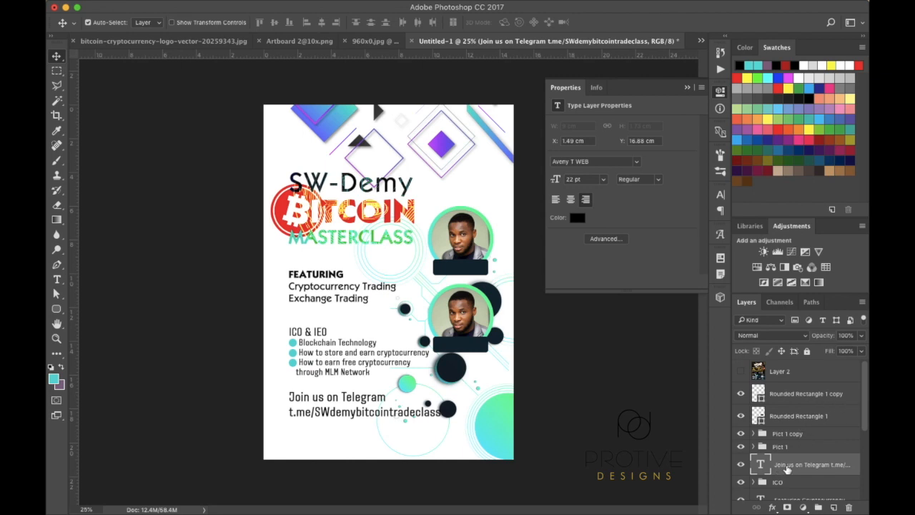
Colour the 'Join us on Telegram' text dark grey #2a2a2a in the Character panel
{"action": "left_click", "coordinate": [720, 195]}
{"action": "left_click", "coordinate": [686, 268]}
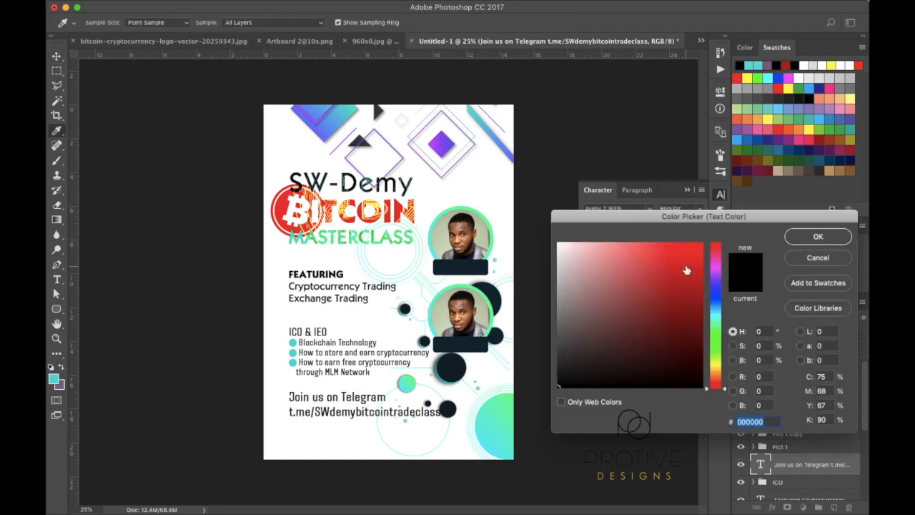
{"action": "left_click", "coordinate": [557, 369]}
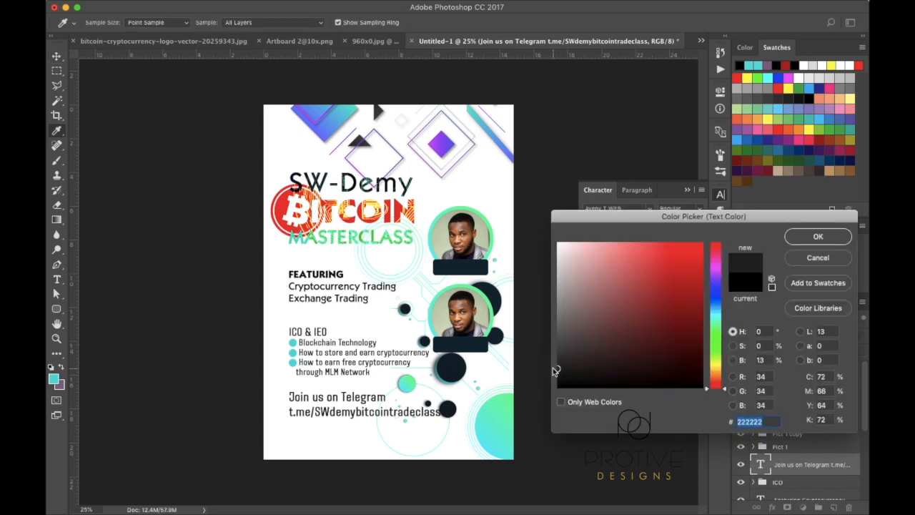
{"action": "left_click", "coordinate": [555, 363]}
{"action": "mouse_move", "coordinate": [557, 365]}
{"action": "left_mouse_down"}
{"action": "mouse_move", "coordinate": [547, 348]}
{"action": "mouse_move", "coordinate": [558, 350]}
{"action": "left_mouse_up"}
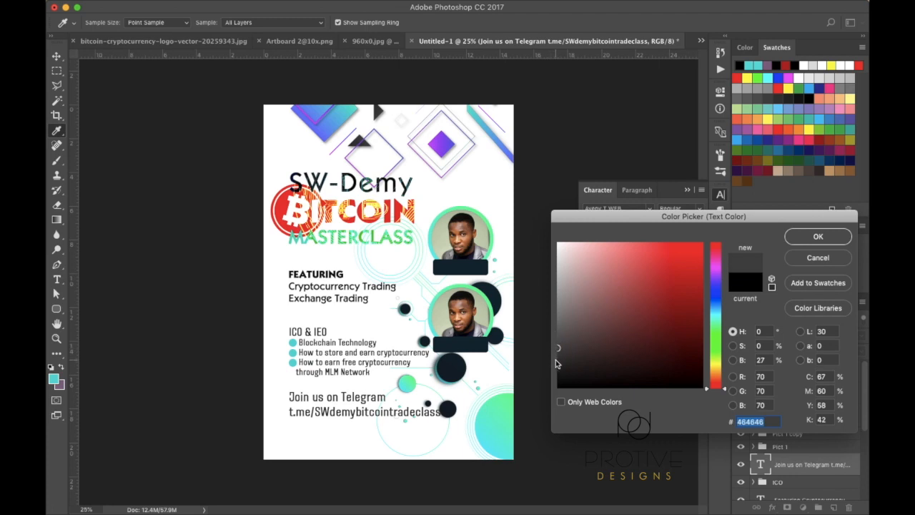
{"action": "left_click", "coordinate": [558, 363]}
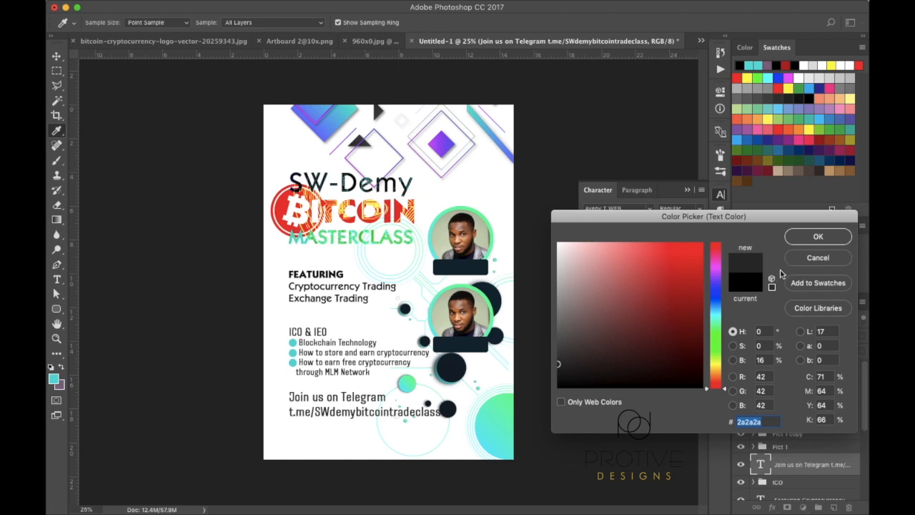
{"action": "left_click", "coordinate": [819, 237]}
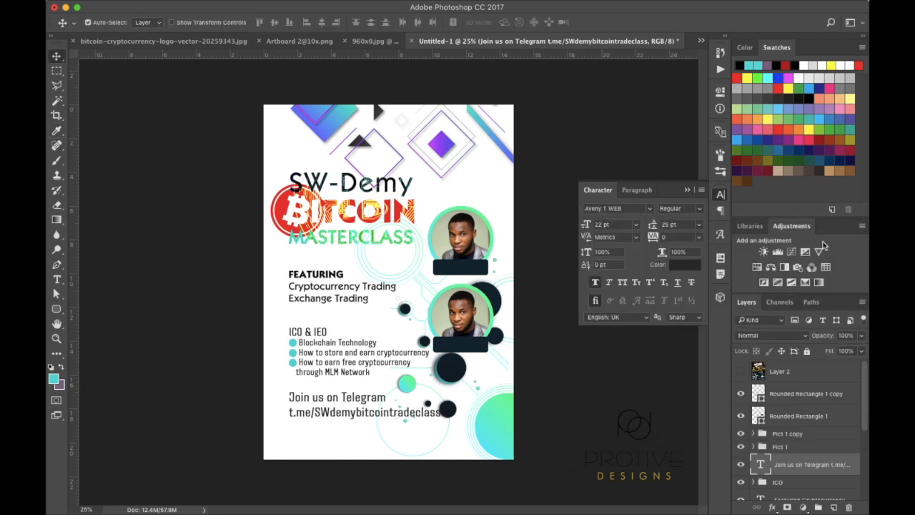
Set the Telegram text to 20 pt size with 24 pt leading
{"action": "left_click", "coordinate": [635, 225]}
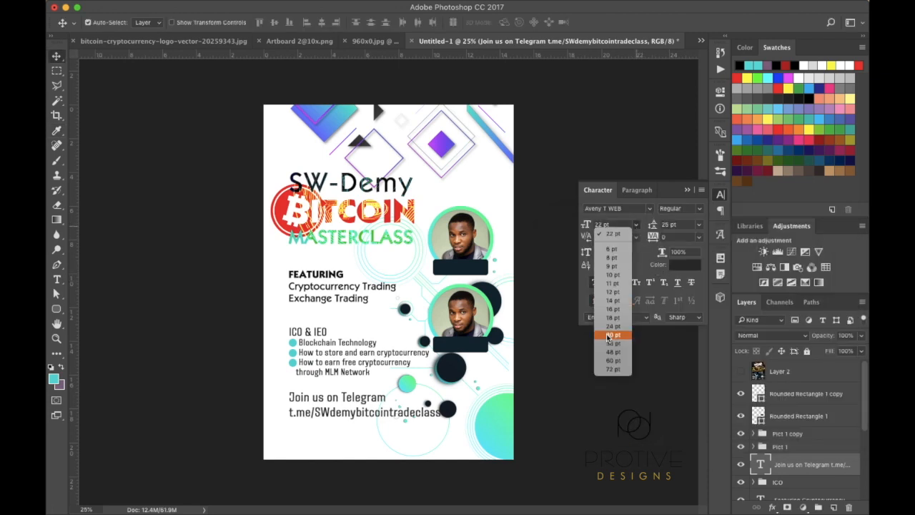
{"action": "left_click", "coordinate": [587, 226]}
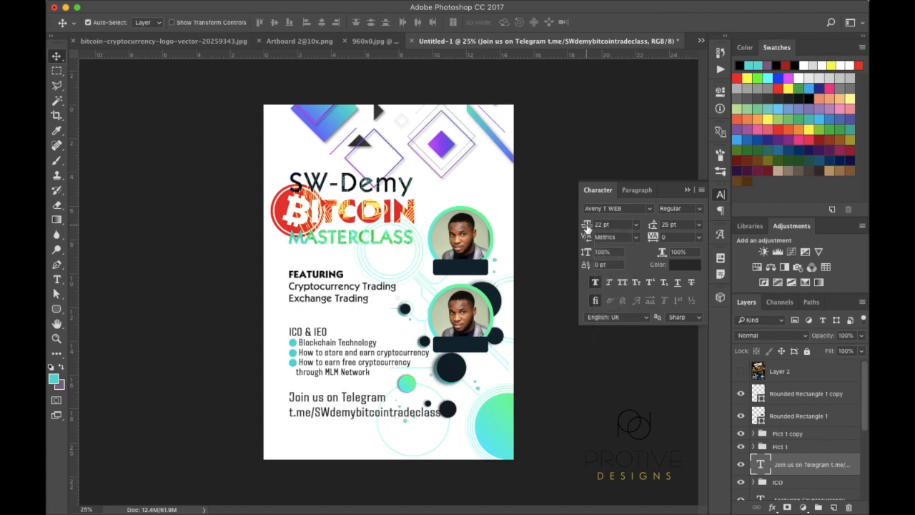
{"action": "left_click_drag", "start_coordinate": [587, 226], "coordinate": [586, 226]}
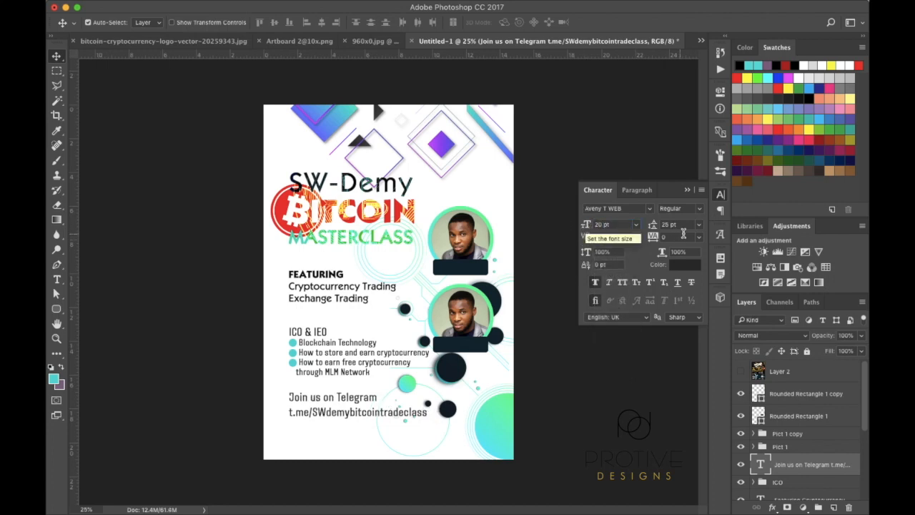
{"action": "left_click", "coordinate": [653, 226]}
{"action": "left_click_drag", "start_coordinate": [653, 226], "coordinate": [654, 228]}
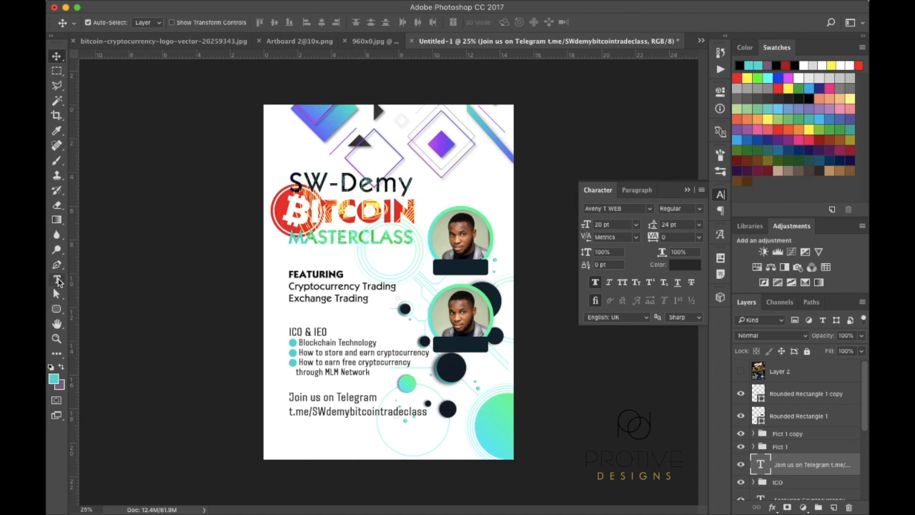
Start a new text box on the flyer, leaving an empty text layer
{"action": "left_click", "coordinate": [57, 279]}
{"action": "left_click", "coordinate": [440, 269]}
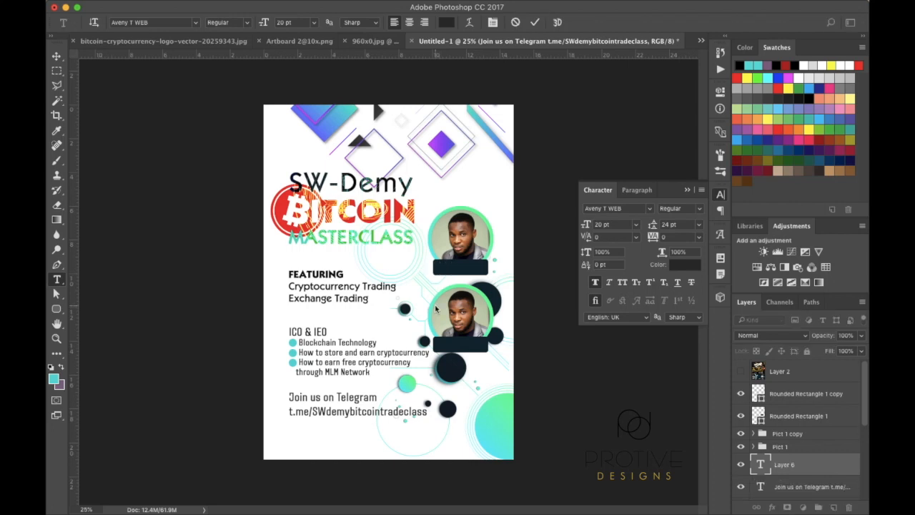
{"action": "key", "text": "Escape"}
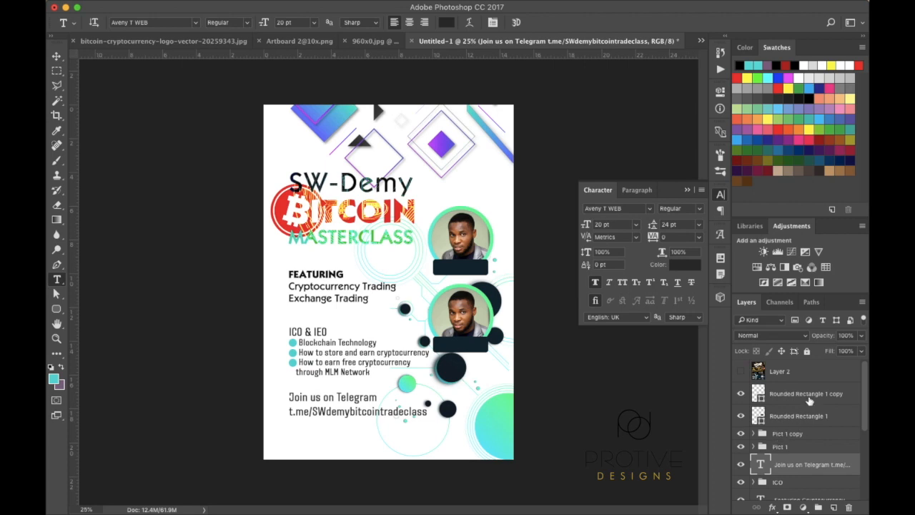
Add a two-line text block with the person's name and the title 'President' beside the portrait
{"action": "left_click", "coordinate": [806, 395]}
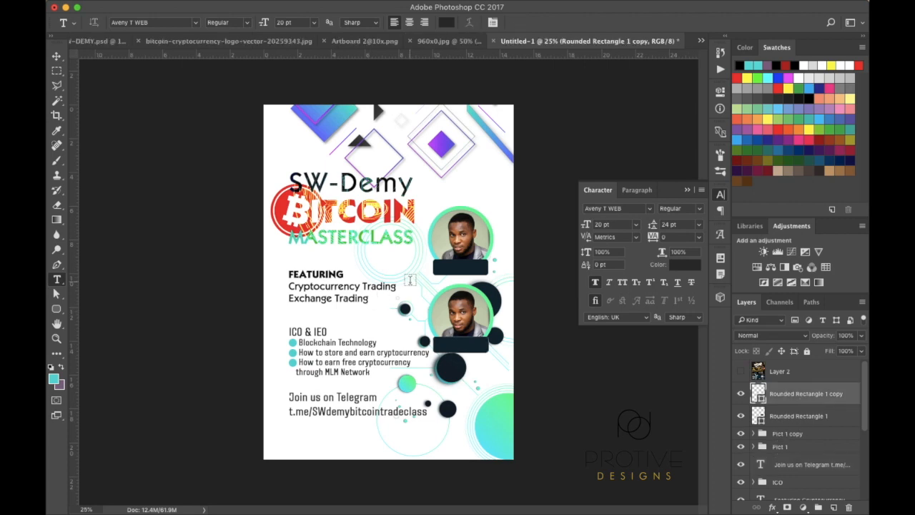
{"action": "left_click", "coordinate": [410, 280]}
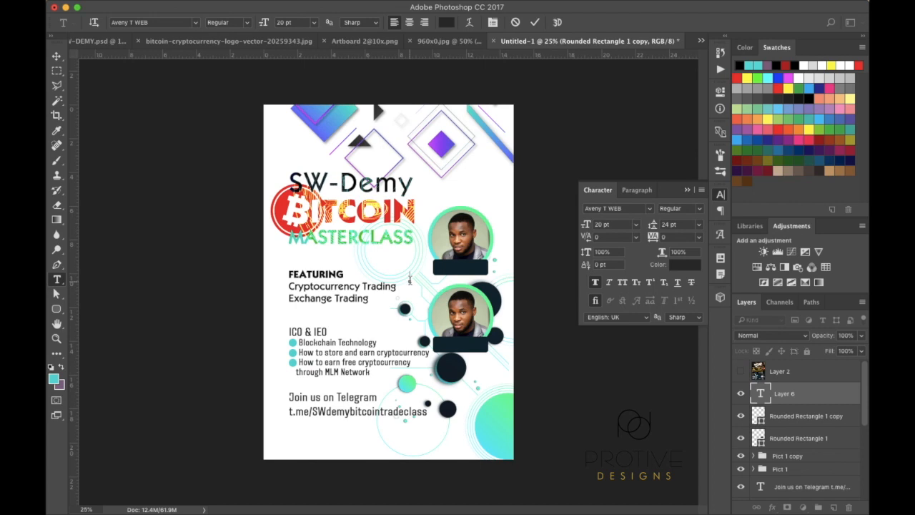
{"action": "type", "text": "Preside"}
{"action": "type", "text": "n"}
{"action": "type", "text": "t"}
{"action": "left_click", "coordinate": [57, 57]}
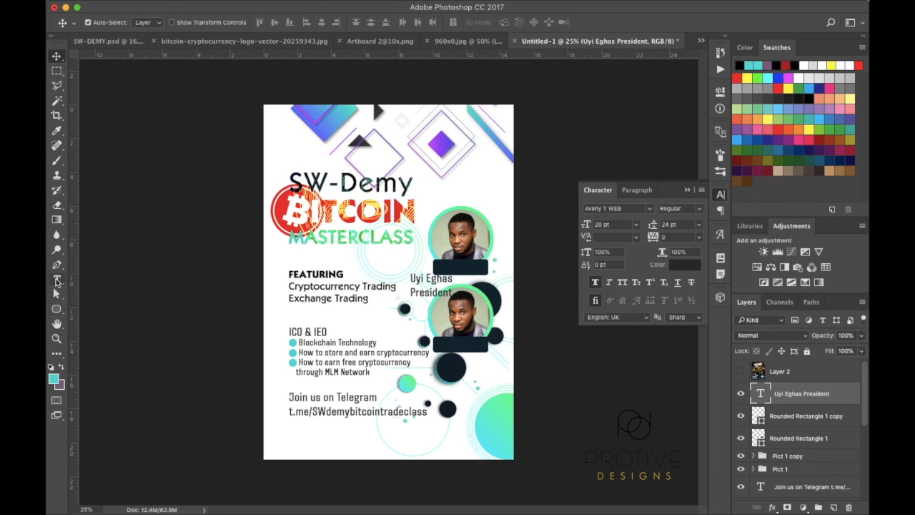
Set the name and President text to 10 pt
{"action": "left_click", "coordinate": [57, 280]}
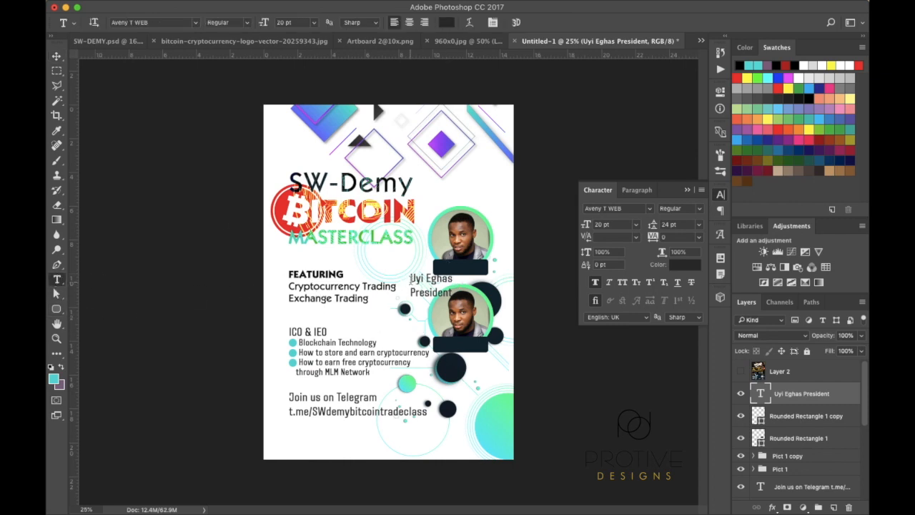
{"action": "left_click", "coordinate": [412, 279]}
{"action": "left_click", "coordinate": [58, 58]}
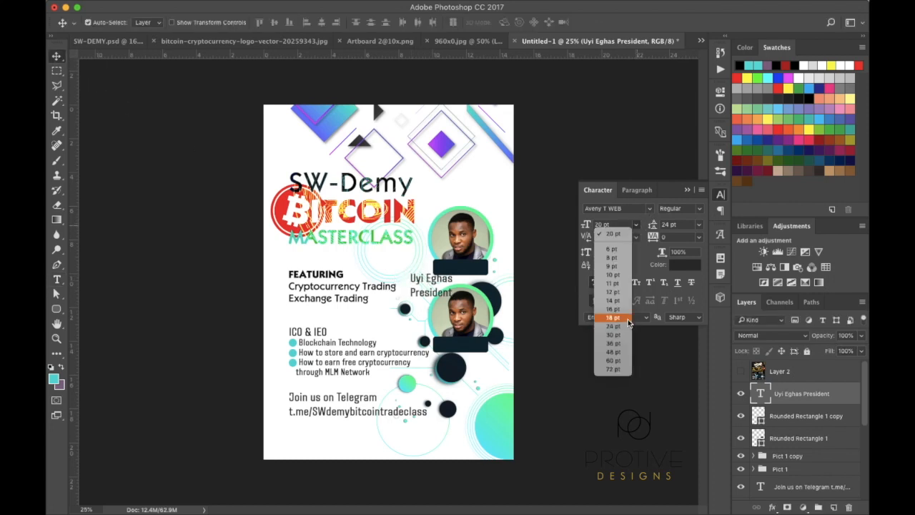
{"action": "left_click", "coordinate": [615, 277]}
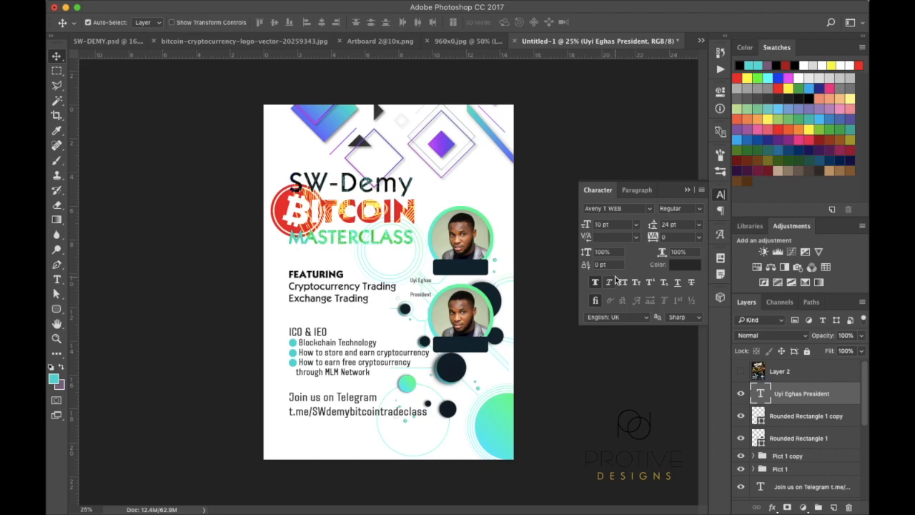
Move the name label onto the top dark tag and colour it white
{"action": "scroll", "coordinate": [572, 264], "scroll_direction": "up", "scroll_amount": 5}
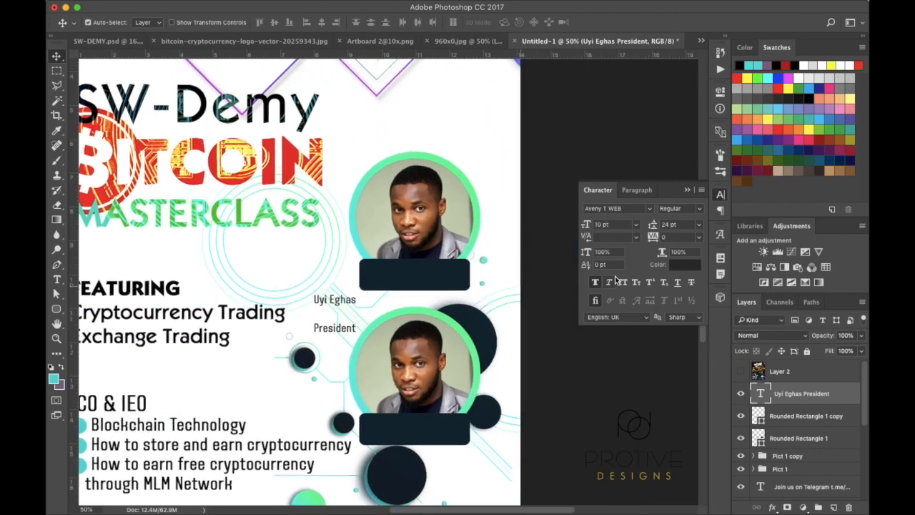
{"action": "left_click_drag", "start_coordinate": [260, 305], "coordinate": [343, 282]}
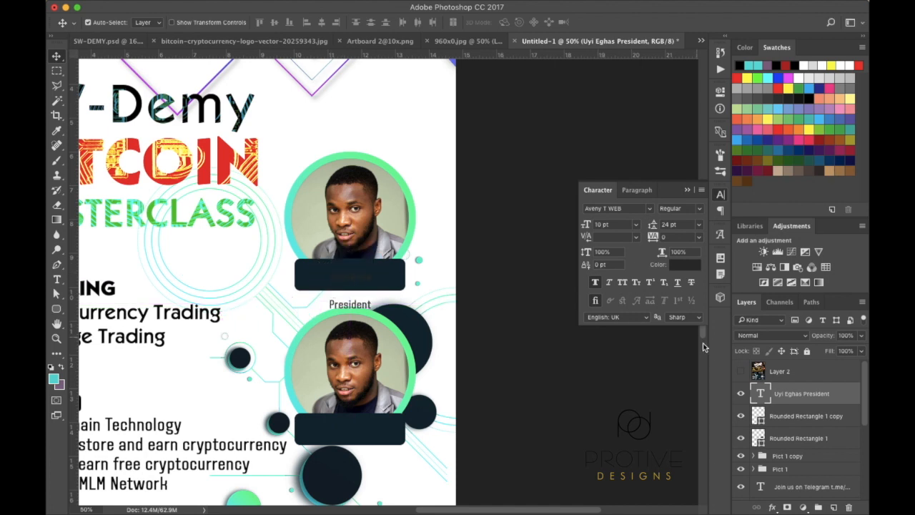
{"action": "left_click", "coordinate": [691, 269]}
{"action": "left_click_drag", "start_coordinate": [642, 265], "coordinate": [538, 223]}
{"action": "left_click", "coordinate": [806, 236]}
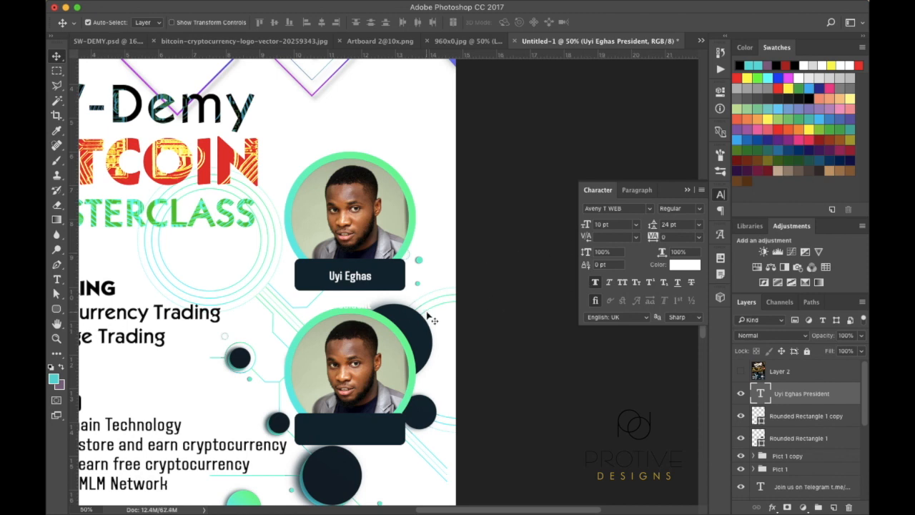
Stretch the top dark tag taller with Free Transform
{"action": "left_click", "coordinate": [391, 282]}
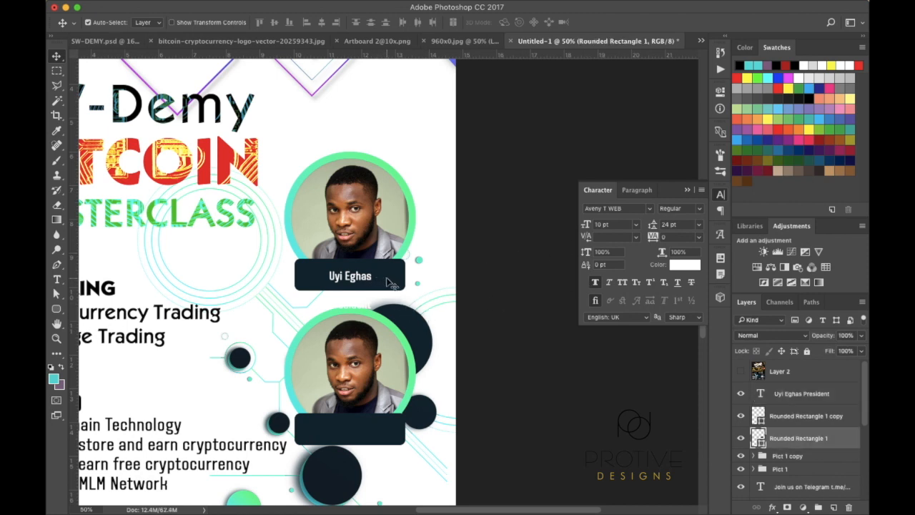
{"action": "key", "text": "ctrl+t"}
{"action": "left_click_drag", "start_coordinate": [350, 289], "coordinate": [351, 295]}
{"action": "key", "text": "Return"}
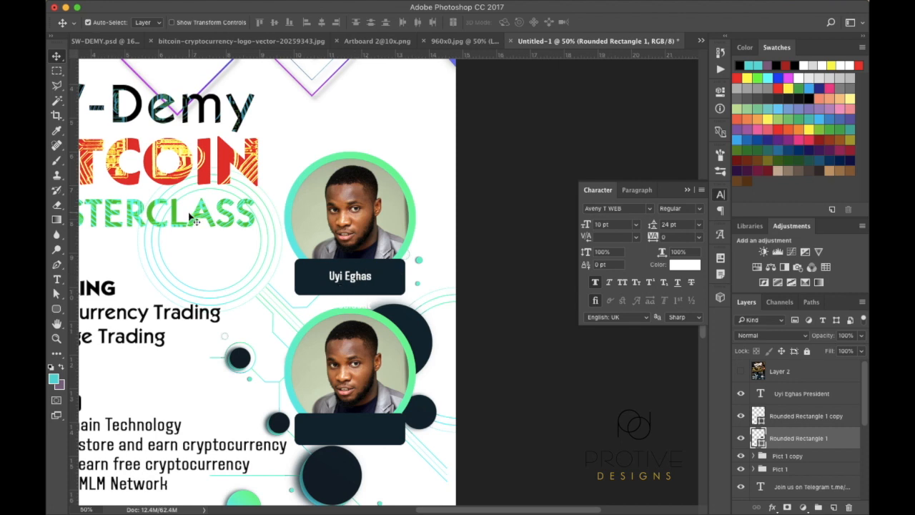
Set the name label's font to KabelCTT Medium
{"action": "left_click", "coordinate": [57, 281]}
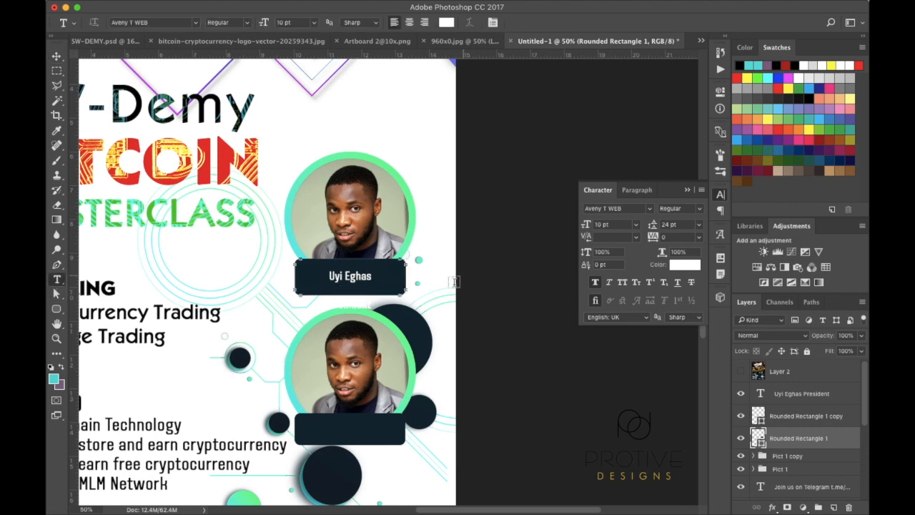
{"action": "left_click", "coordinate": [341, 276]}
{"action": "double_click", "coordinate": [336, 277]}
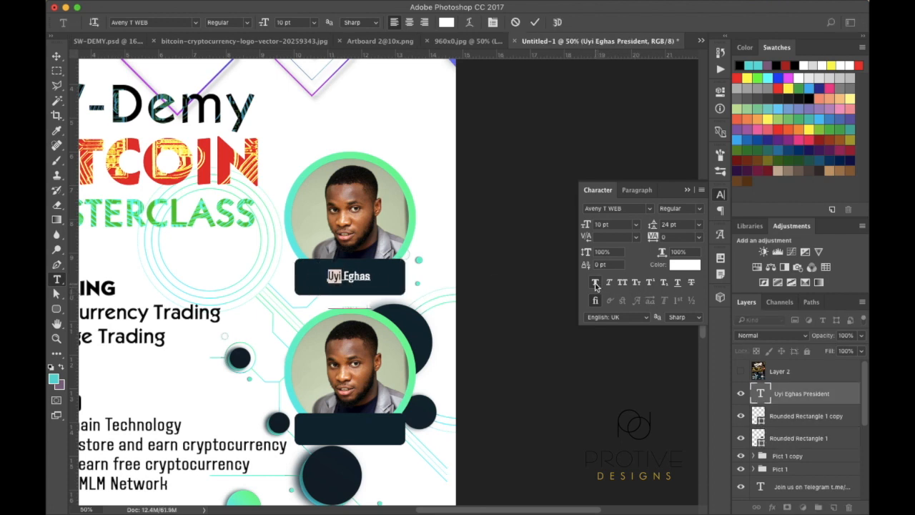
{"action": "left_click", "coordinate": [56, 56]}
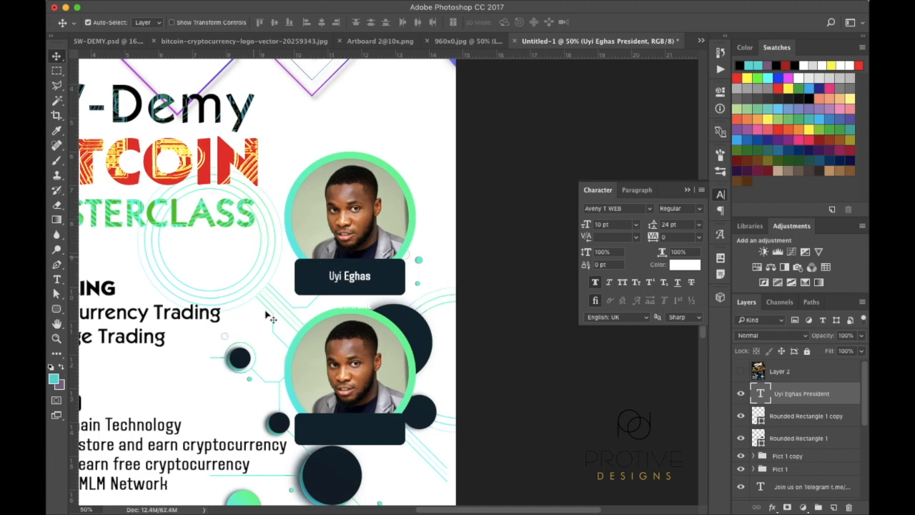
{"action": "left_click", "coordinate": [649, 208]}
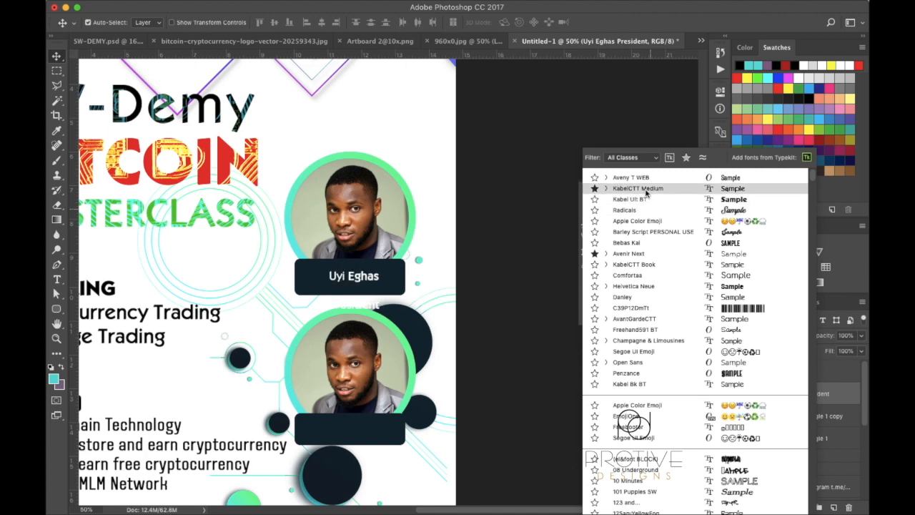
{"action": "key", "text": "Escape"}
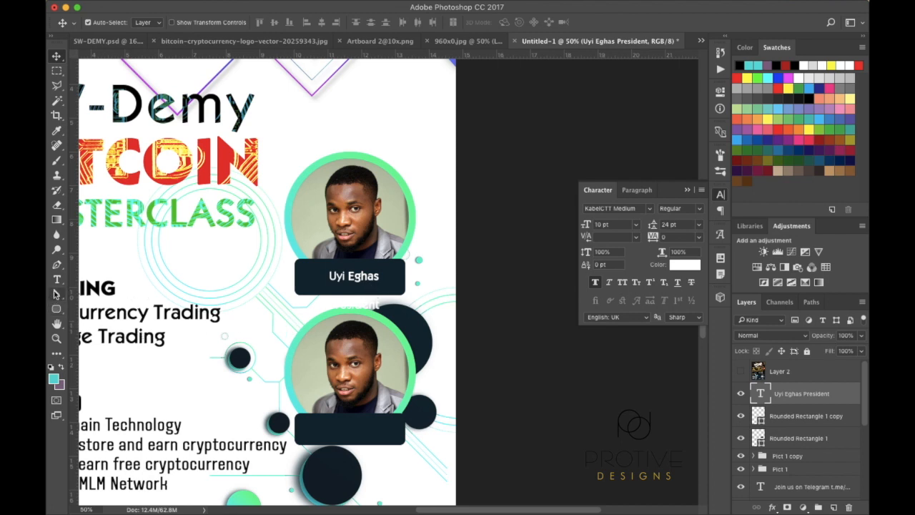
Make the surname in the label bold
{"action": "left_click", "coordinate": [57, 280]}
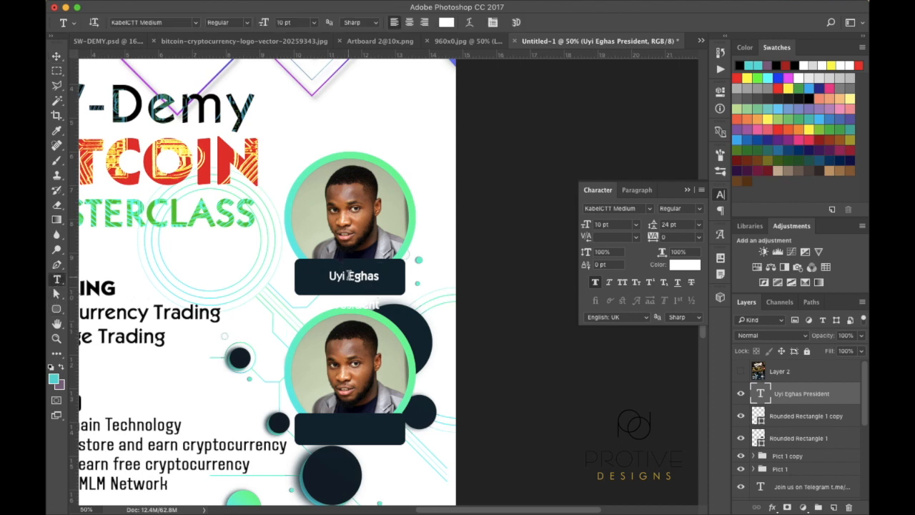
{"action": "left_click_drag", "start_coordinate": [348, 275], "coordinate": [390, 279]}
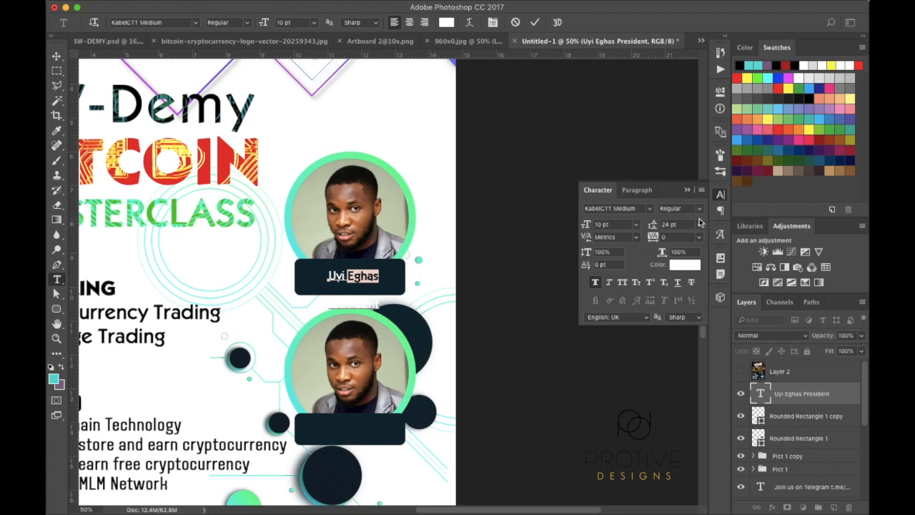
{"action": "left_click", "coordinate": [695, 208]}
{"action": "left_click", "coordinate": [683, 208]}
{"action": "left_click", "coordinate": [381, 277]}
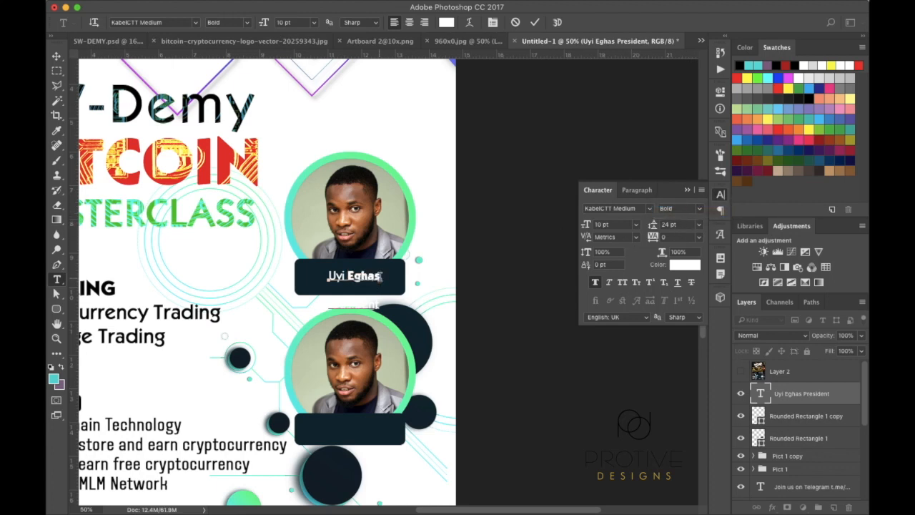
{"action": "left_click", "coordinate": [375, 284]}
{"action": "left_click", "coordinate": [57, 55]}
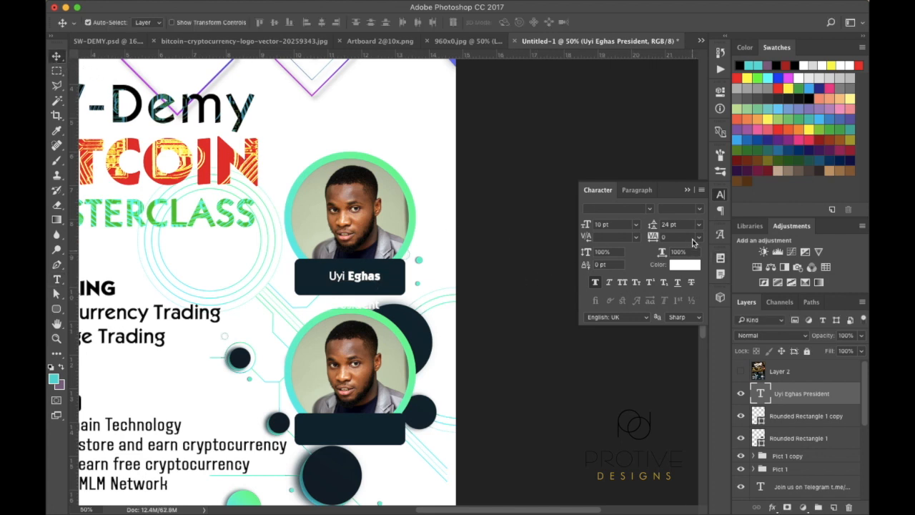
Set the label's leading to 9 pt, then reposition and scale it to fill the tag
{"action": "left_click", "coordinate": [700, 226]}
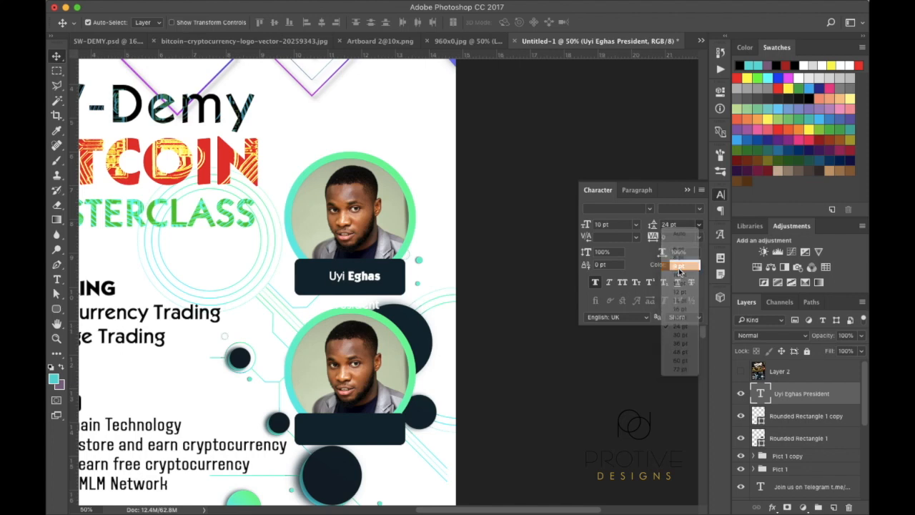
{"action": "left_click", "coordinate": [680, 269]}
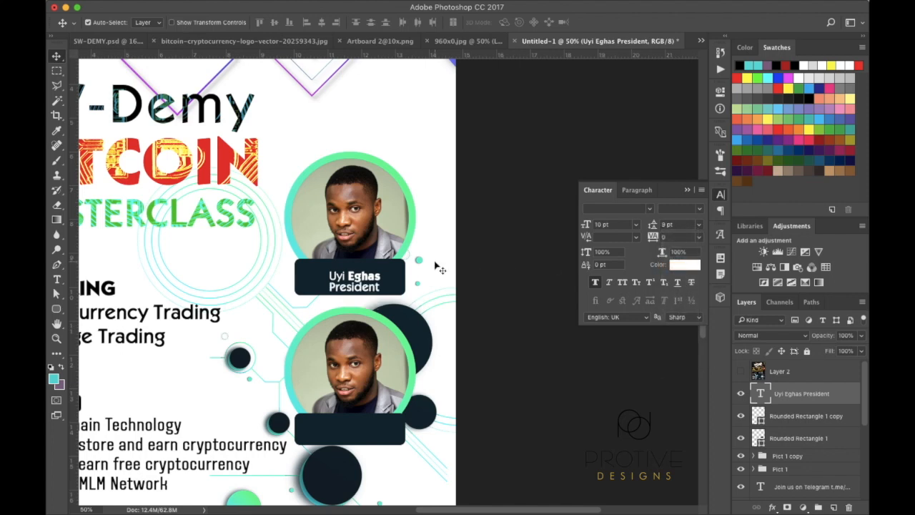
{"action": "mouse_move", "coordinate": [351, 272]}
{"action": "left_mouse_down"}
{"action": "mouse_move", "coordinate": [342, 262]}
{"action": "mouse_move", "coordinate": [347, 268]}
{"action": "left_mouse_up"}
{"action": "key", "text": "super"}
{"action": "key", "text": "super+t"}
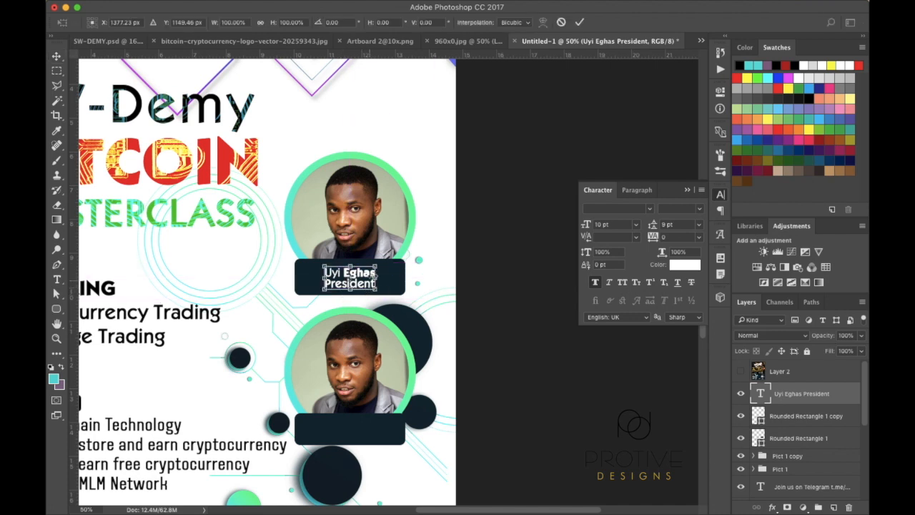
{"action": "left_click_drag", "start_coordinate": [377, 267], "coordinate": [386, 250]}
{"action": "key", "text": "Return"}
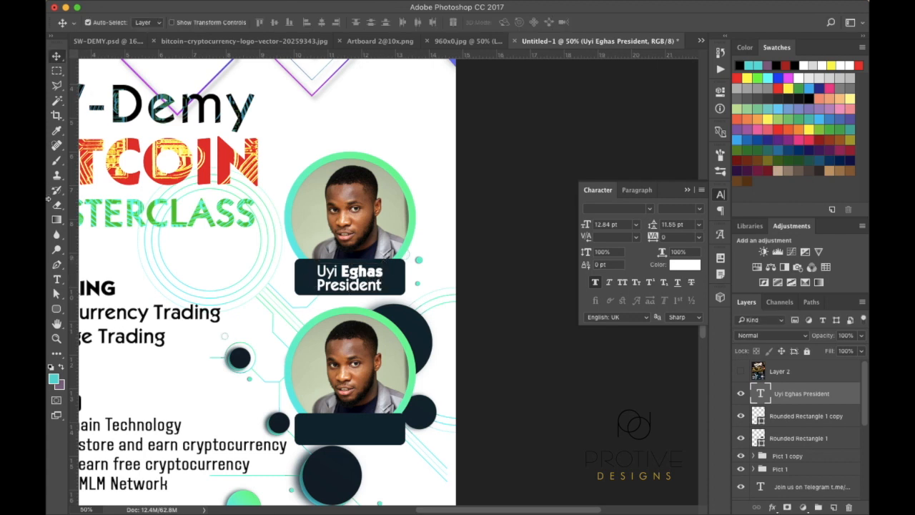
Shrink the President line to 8.64 pt beneath the name
{"action": "left_click", "coordinate": [57, 279]}
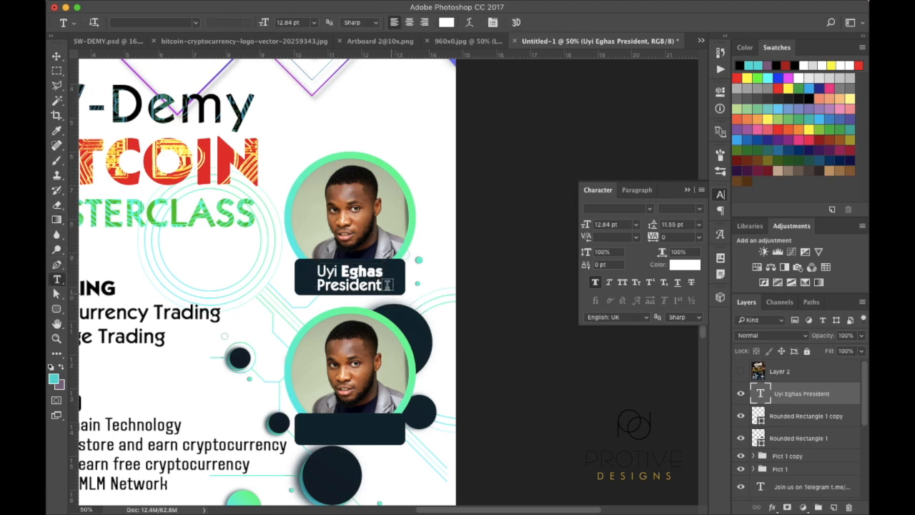
{"action": "left_click", "coordinate": [381, 286]}
{"action": "left_click_drag", "start_coordinate": [382, 286], "coordinate": [316, 286]}
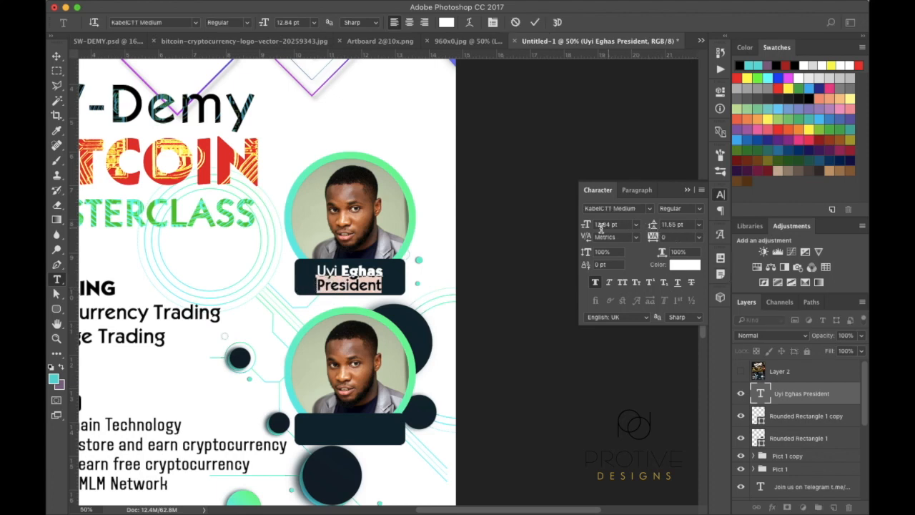
{"action": "left_click", "coordinate": [587, 229]}
{"action": "left_click_drag", "start_coordinate": [587, 229], "coordinate": [585, 230]}
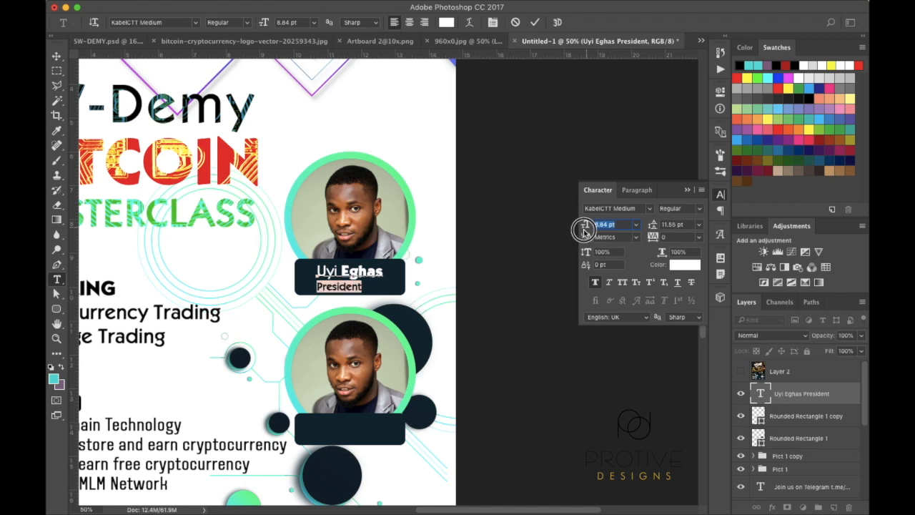
{"action": "left_click", "coordinate": [58, 60]}
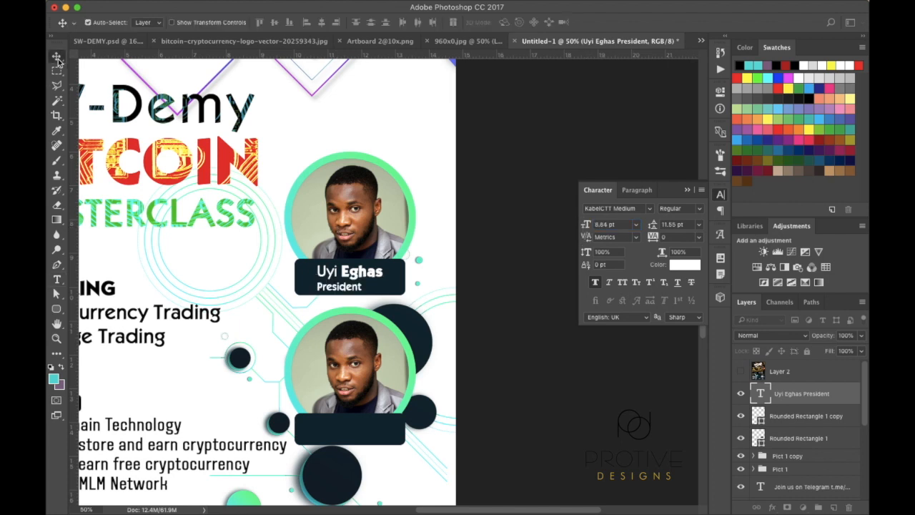
{"action": "left_click", "coordinate": [637, 190]}
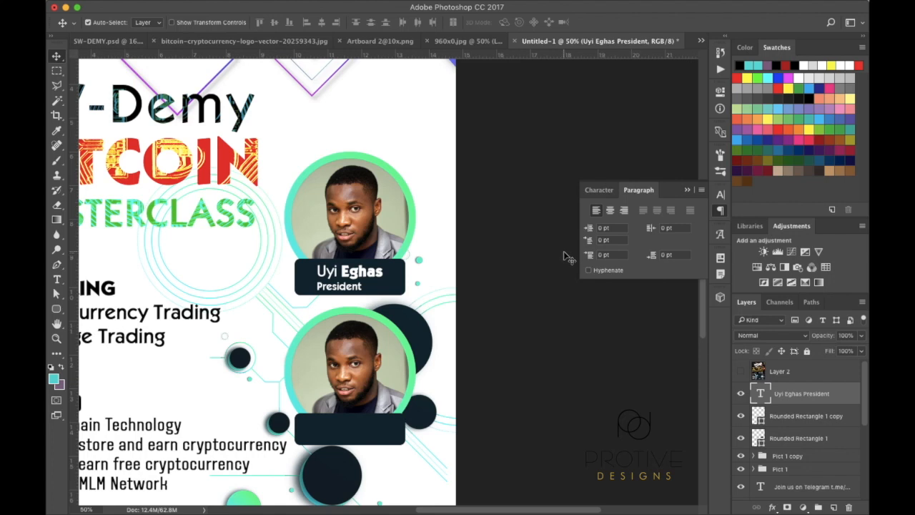
Centre-align the name and President lines over the tag and narrow the tag to about 96% width
{"action": "left_click", "coordinate": [613, 212]}
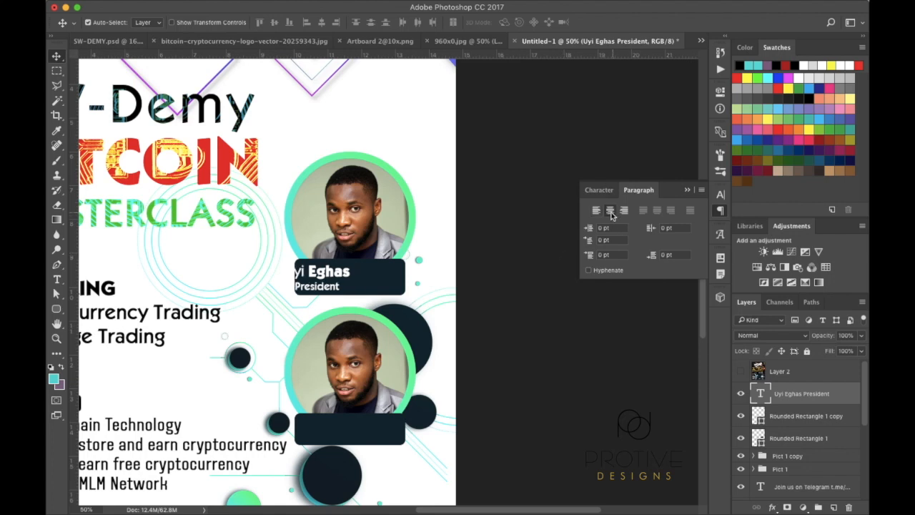
{"action": "left_click_drag", "start_coordinate": [310, 271], "coordinate": [346, 272]}
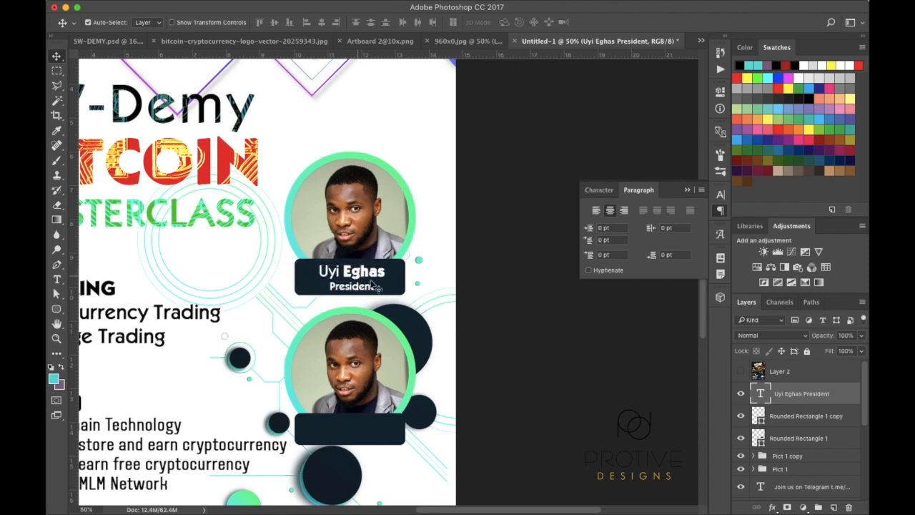
{"action": "left_click", "coordinate": [399, 284], "text": "super"}
{"action": "key", "text": "super+t"}
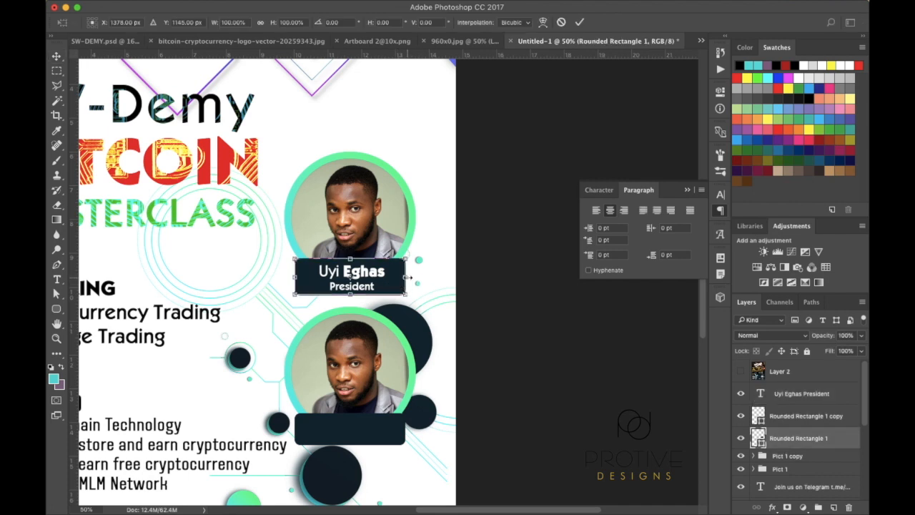
{"action": "left_click_drag", "start_coordinate": [407, 277], "coordinate": [398, 279]}
{"action": "key", "text": "Return"}
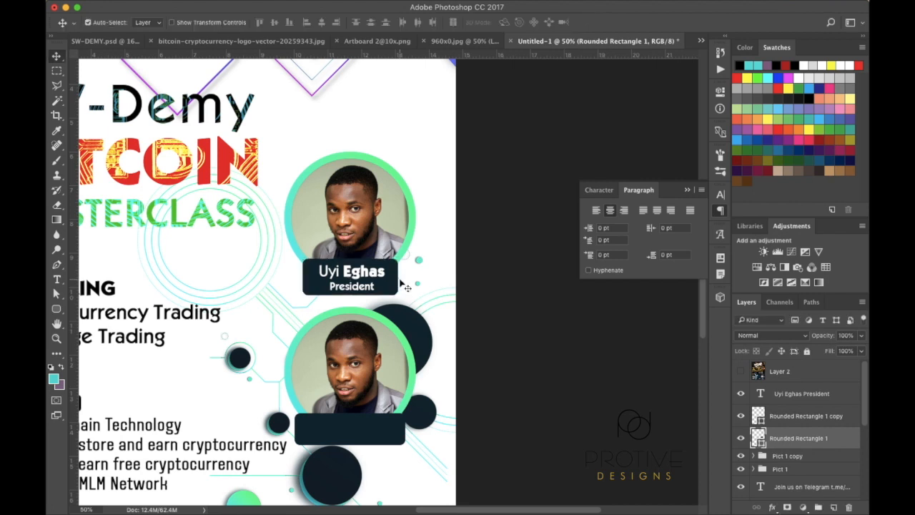
{"action": "scroll", "coordinate": [822, 442], "scroll_direction": "down", "scroll_amount": 1}
{"action": "scroll", "coordinate": [823, 442], "scroll_direction": "up", "scroll_amount": 1}
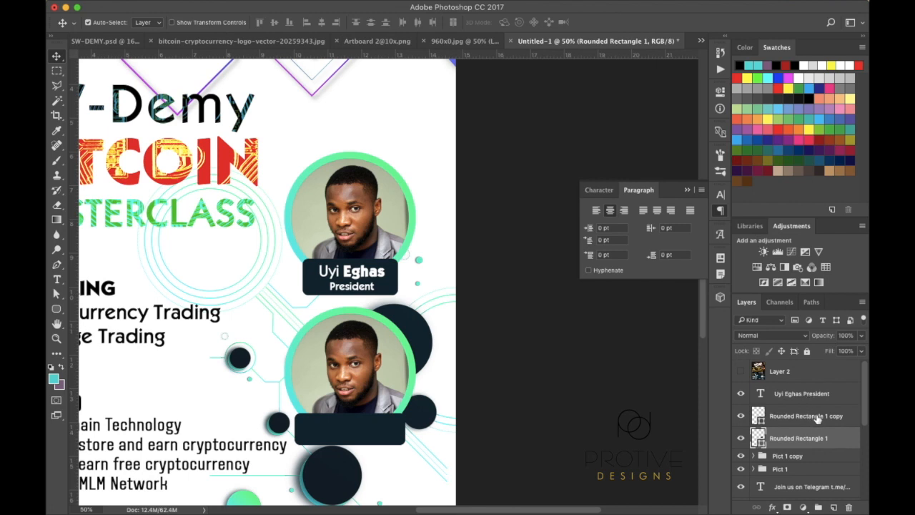
{"action": "left_click", "coordinate": [818, 420]}
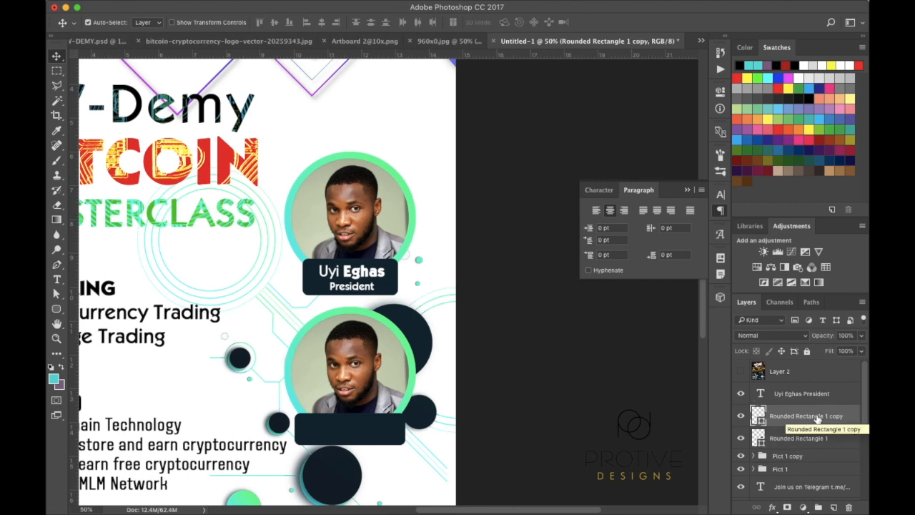
Delete the extra rectangle copy and group the name text and its rectangle as 'Name'
{"action": "key", "text": "Delete"}
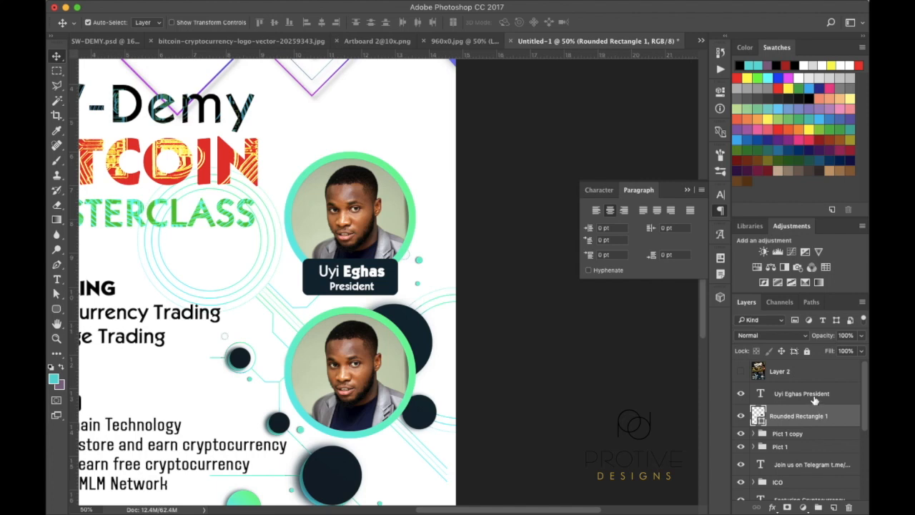
{"action": "left_click", "coordinate": [816, 398], "text": "shift"}
{"action": "left_click_drag", "start_coordinate": [841, 396], "coordinate": [818, 506]}
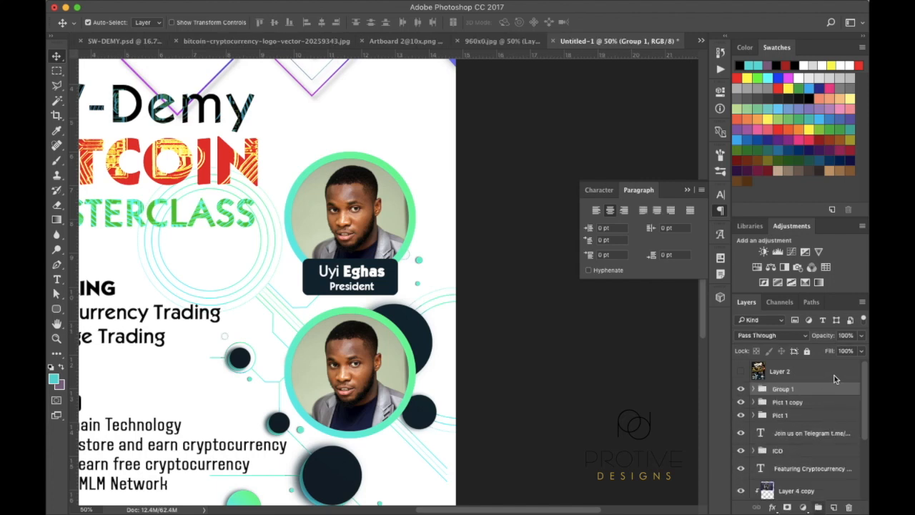
{"action": "double_click", "coordinate": [782, 389]}
{"action": "type", "text": "Name"}
{"action": "key", "text": "Return"}
Duplicate the Name group and move the copy under the lower portrait
{"action": "left_click_drag", "start_coordinate": [797, 396], "coordinate": [833, 507]}
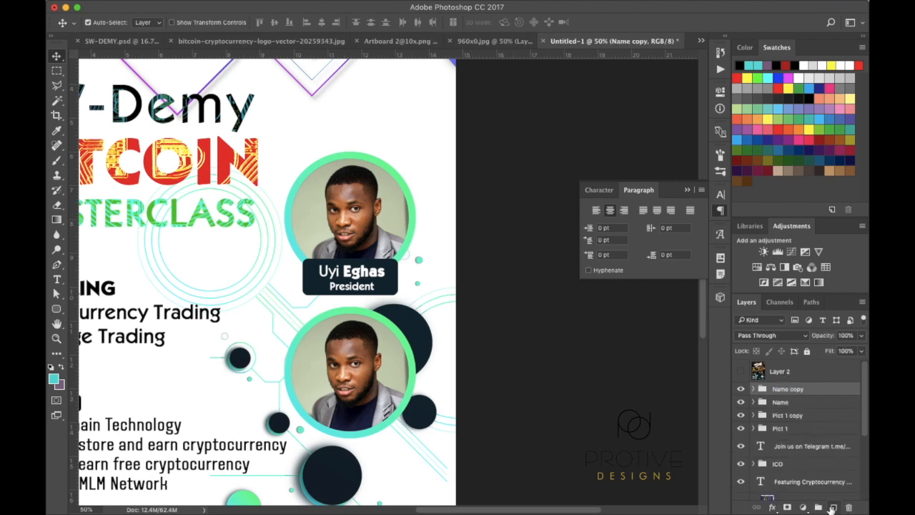
{"action": "key", "text": "super+t"}
{"action": "left_click_drag", "start_coordinate": [384, 283], "coordinate": [391, 441]}
{"action": "key", "text": "Return"}
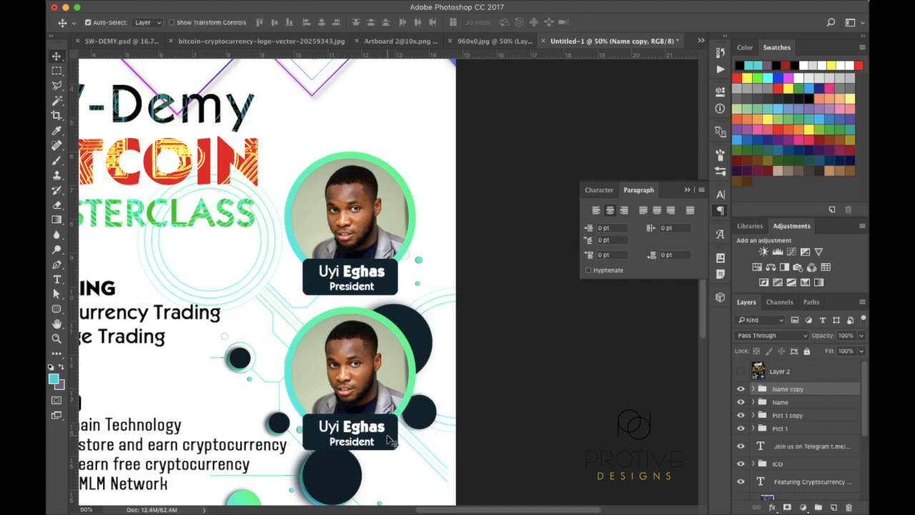
Change the copied tag's title from President to 'Governor'
{"action": "left_click", "coordinate": [57, 280]}
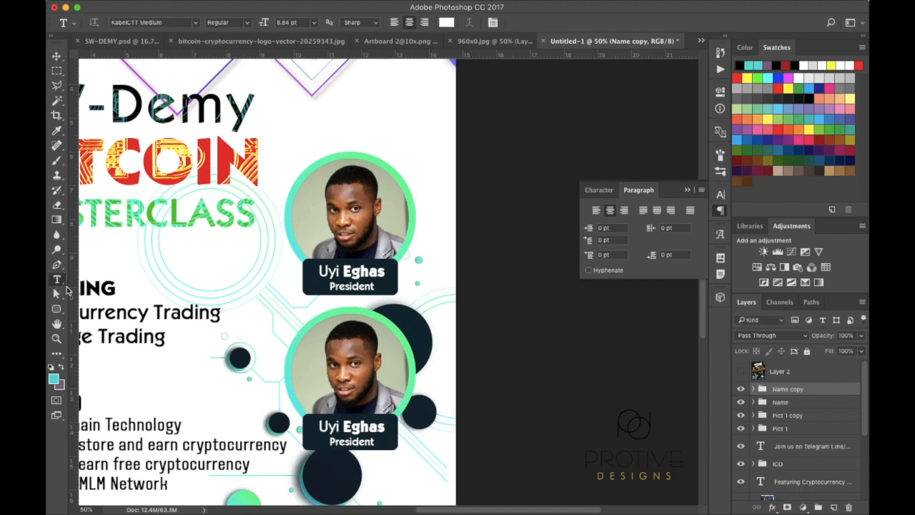
{"action": "left_click", "coordinate": [372, 440]}
{"action": "left_click_drag", "start_coordinate": [372, 441], "coordinate": [326, 441]}
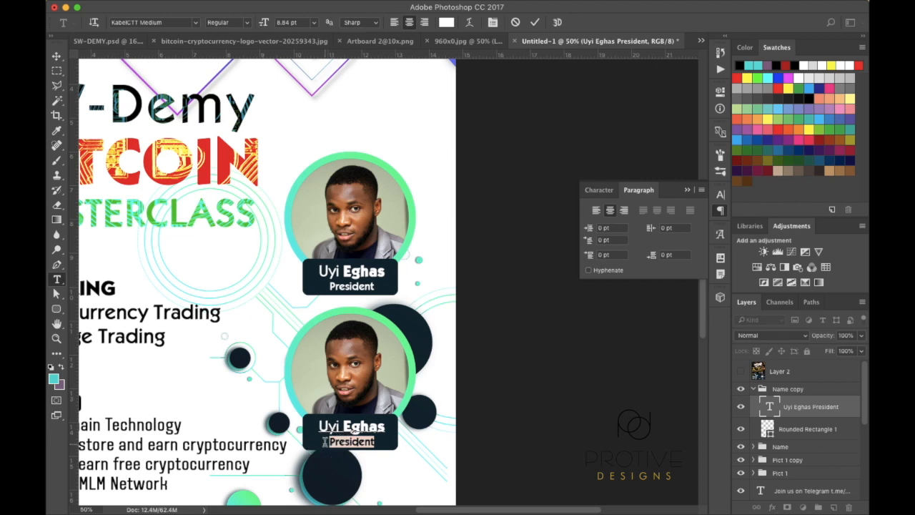
{"action": "type", "text": "Gover"}
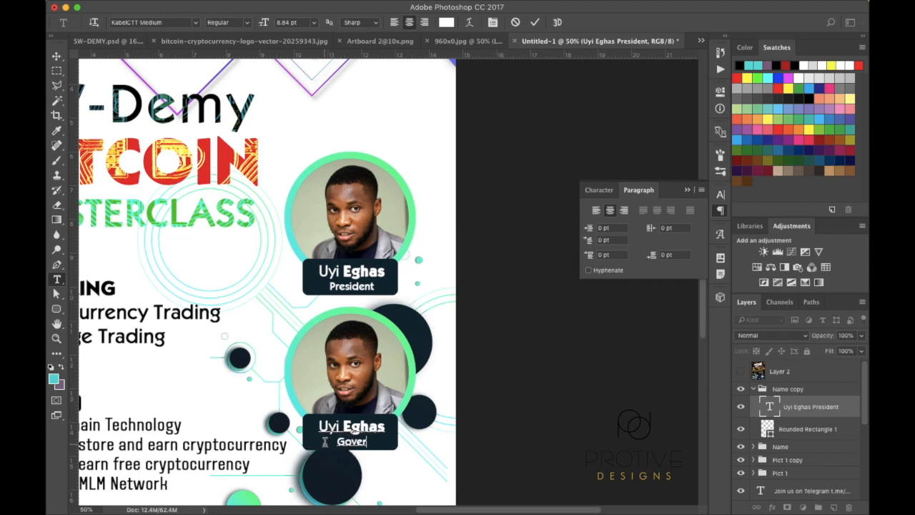
{"action": "type", "text": "nor"}
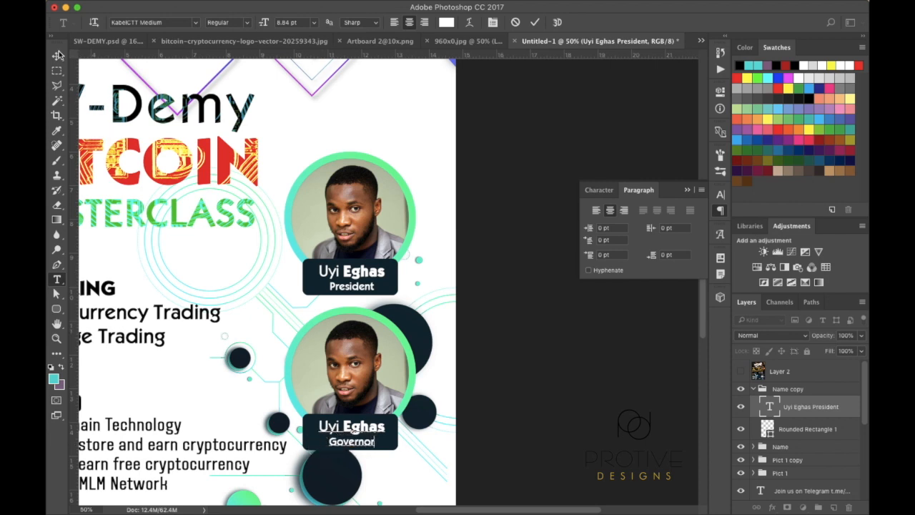
{"action": "left_click", "coordinate": [57, 56]}
{"action": "key", "text": "super+minus"}
{"action": "key", "text": "super+minus"}
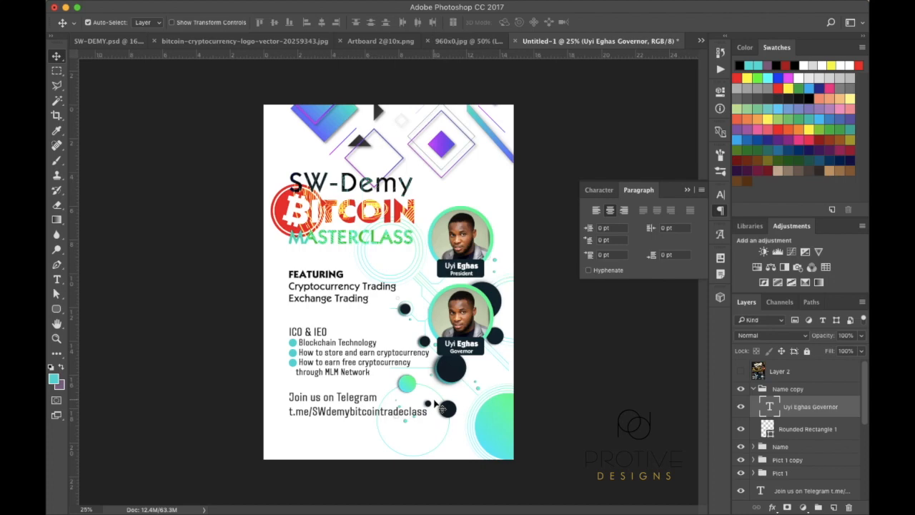
{"action": "left_click", "coordinate": [741, 372]}
{"action": "left_click", "coordinate": [741, 371]}
{"action": "left_click", "coordinate": [741, 372]}
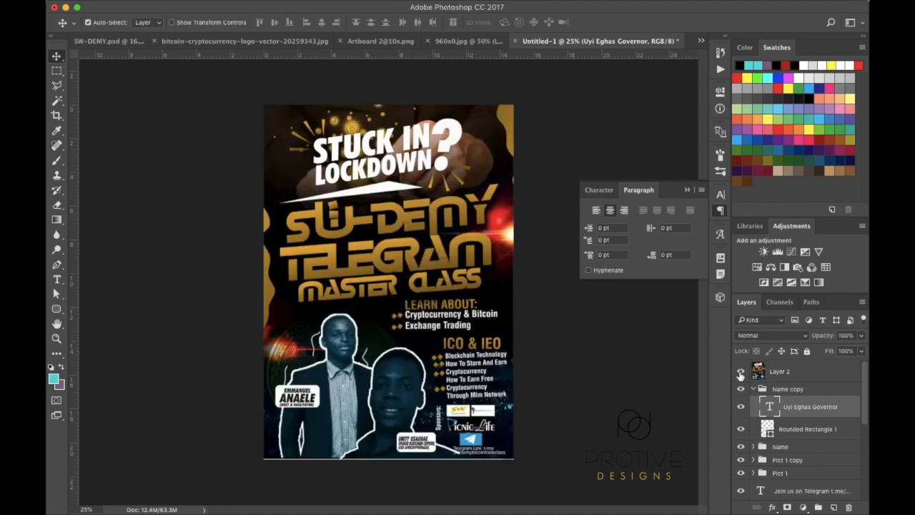
{"action": "left_click", "coordinate": [741, 372]}
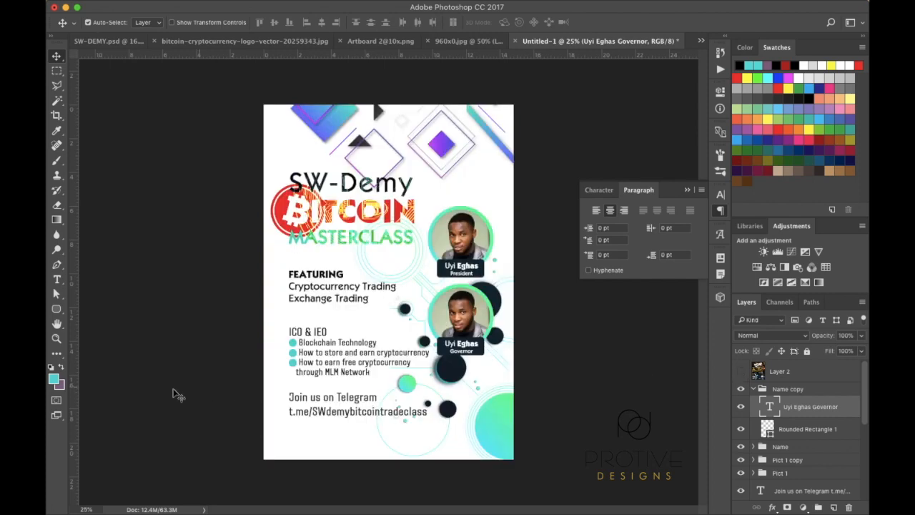
{"action": "left_click", "coordinate": [740, 372]}
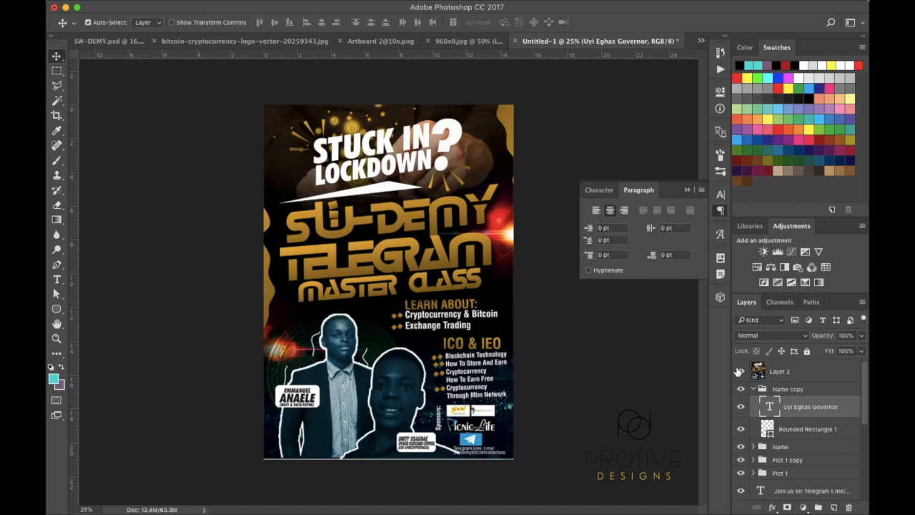
{"action": "left_click", "coordinate": [741, 372]}
{"action": "left_click", "coordinate": [740, 372]}
{"action": "left_click", "coordinate": [740, 372]}
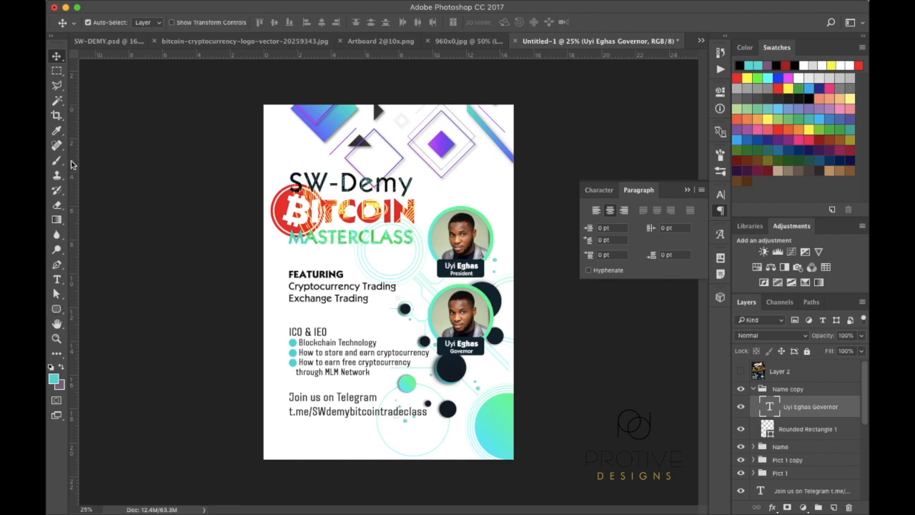
{"action": "left_click", "coordinate": [57, 72]}
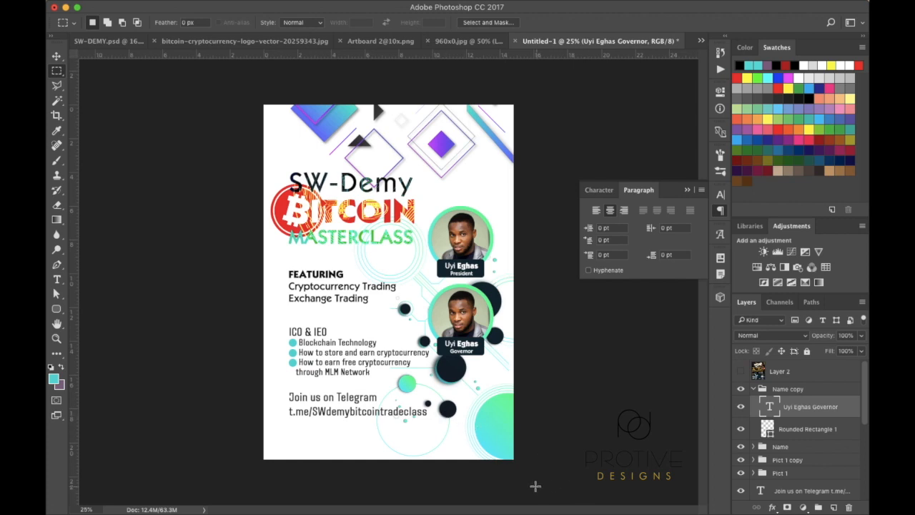
Select a strip along the flyer's bottom and add a new layer above Layer 1
{"action": "left_click_drag", "start_coordinate": [513, 459], "coordinate": [442, 454]}
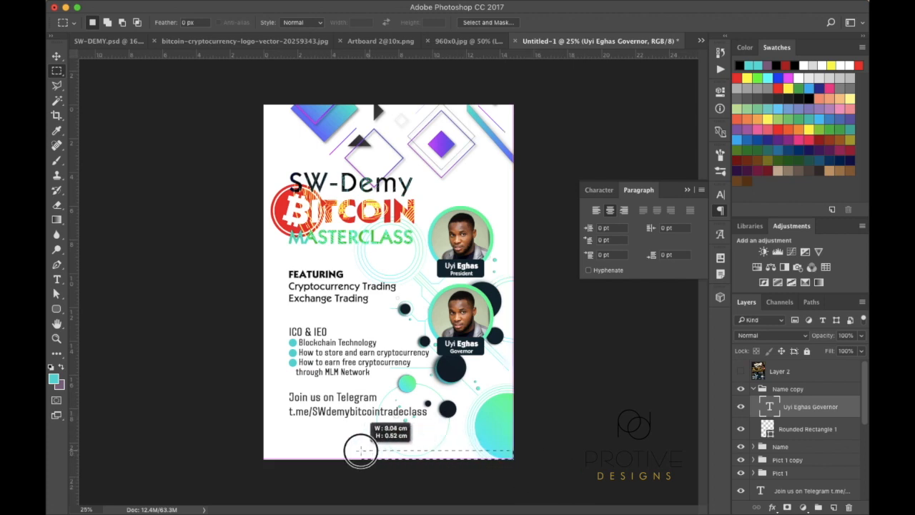
{"action": "left_click_drag", "start_coordinate": [268, 448], "coordinate": [212, 426]}
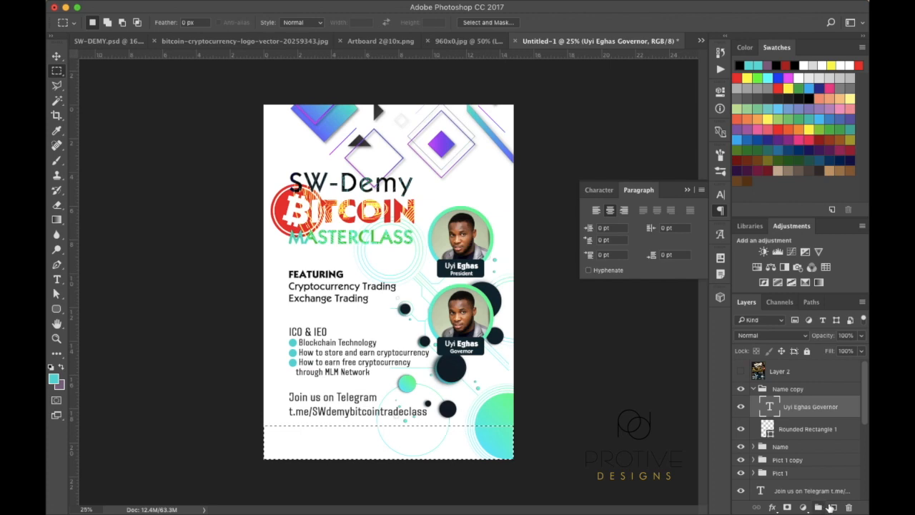
{"action": "scroll", "coordinate": [811, 464], "scroll_direction": "down", "scroll_amount": 10}
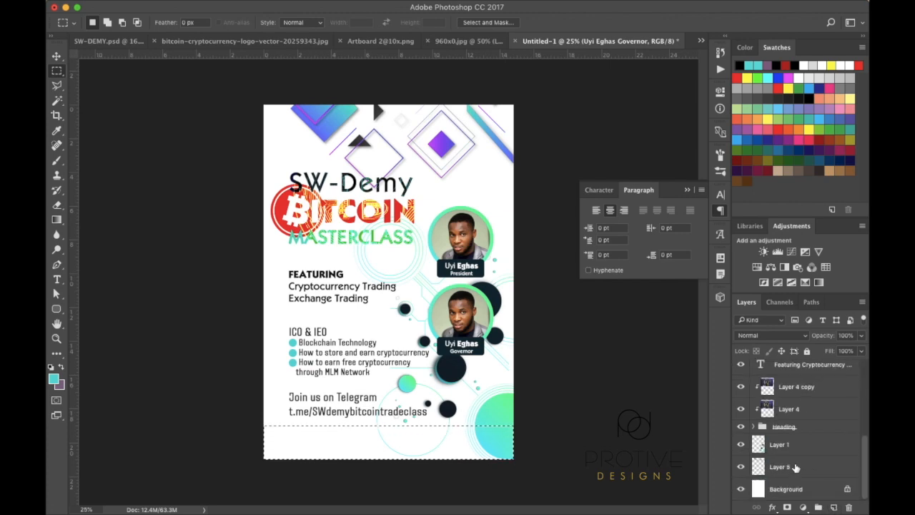
{"action": "left_click", "coordinate": [792, 445]}
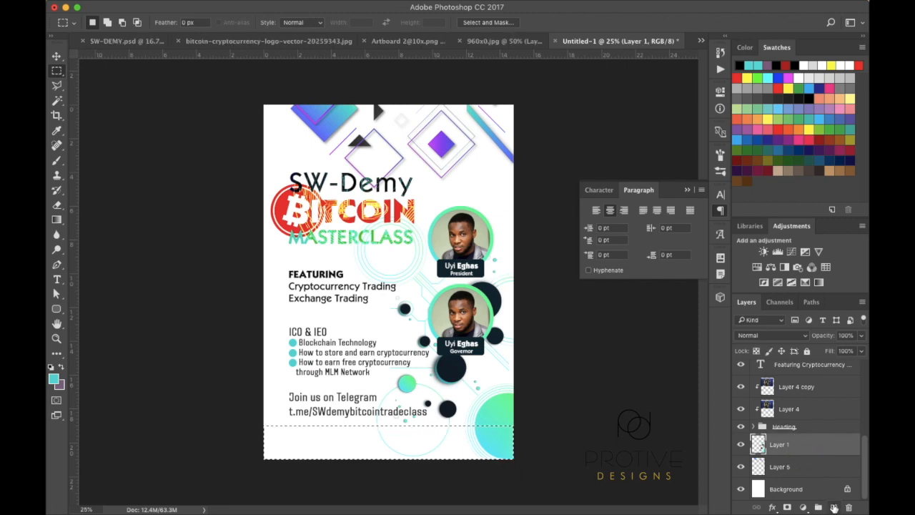
{"action": "left_click", "coordinate": [834, 507]}
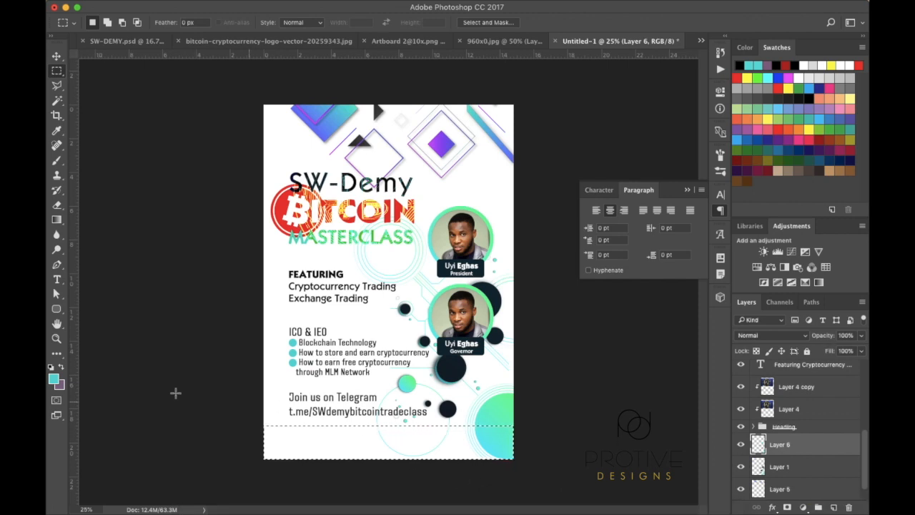
Fill the bottom selection with dark grey #464646 on the new layer
{"action": "left_click", "coordinate": [54, 380]}
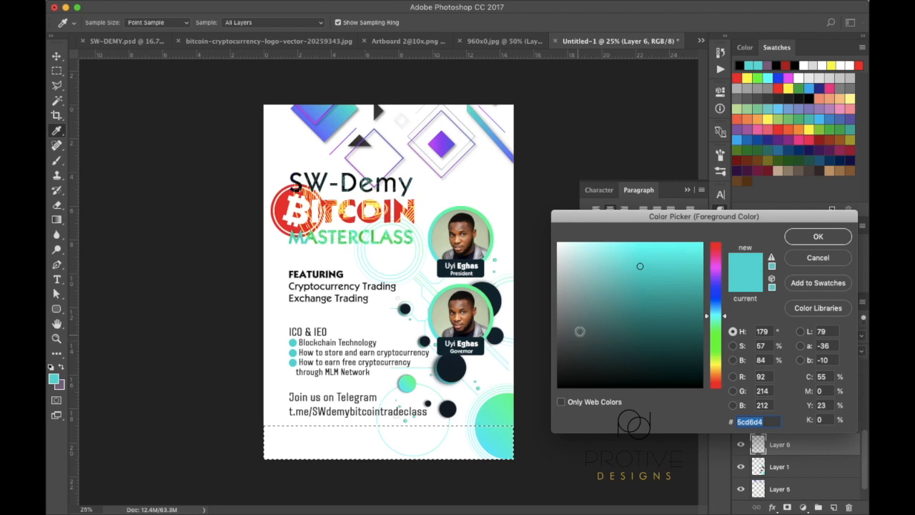
{"action": "left_click", "coordinate": [518, 344]}
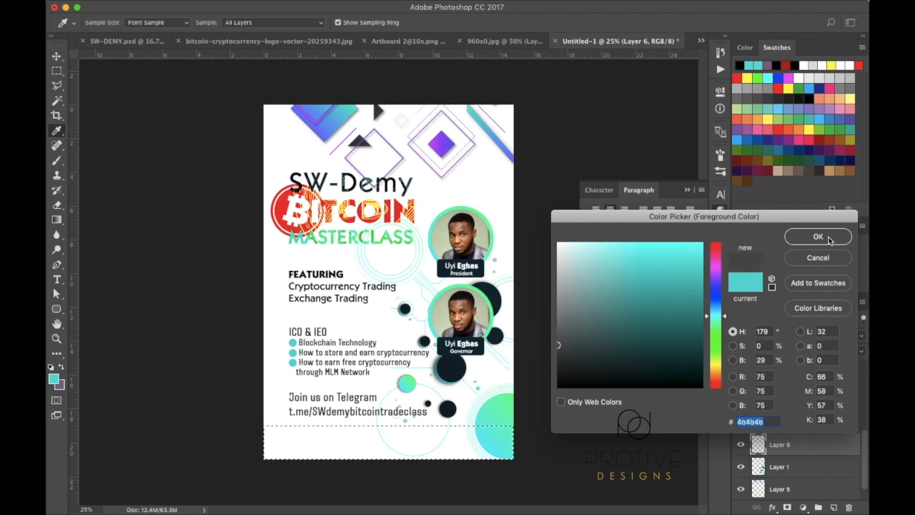
{"action": "left_click_drag", "start_coordinate": [558, 358], "coordinate": [537, 349]}
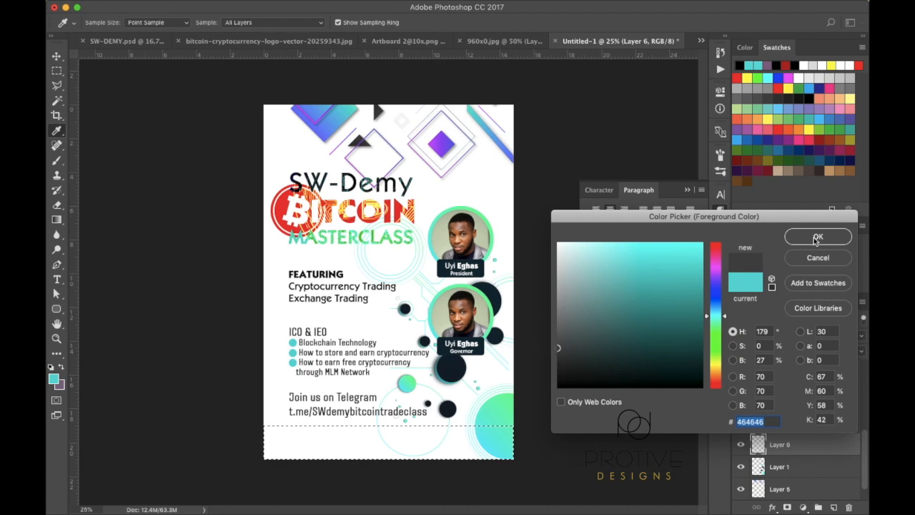
{"action": "left_click", "coordinate": [816, 241]}
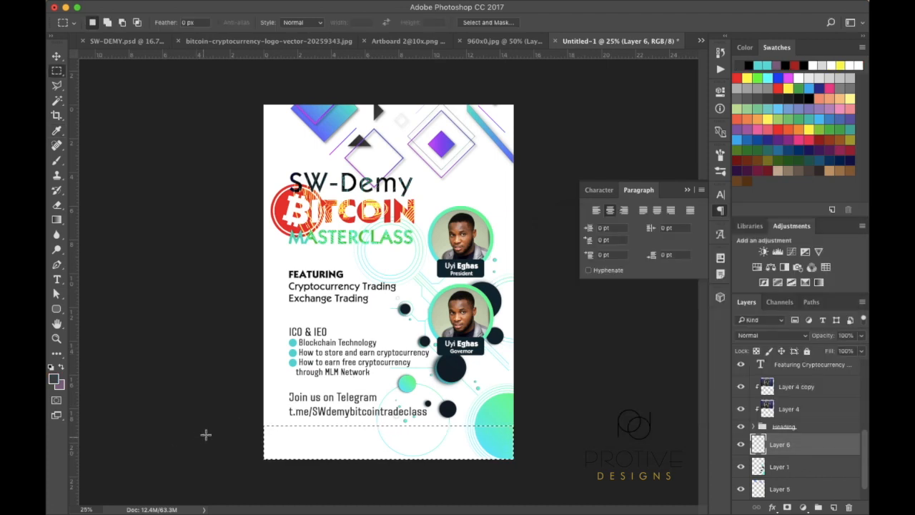
{"action": "key", "text": "shift+alt"}
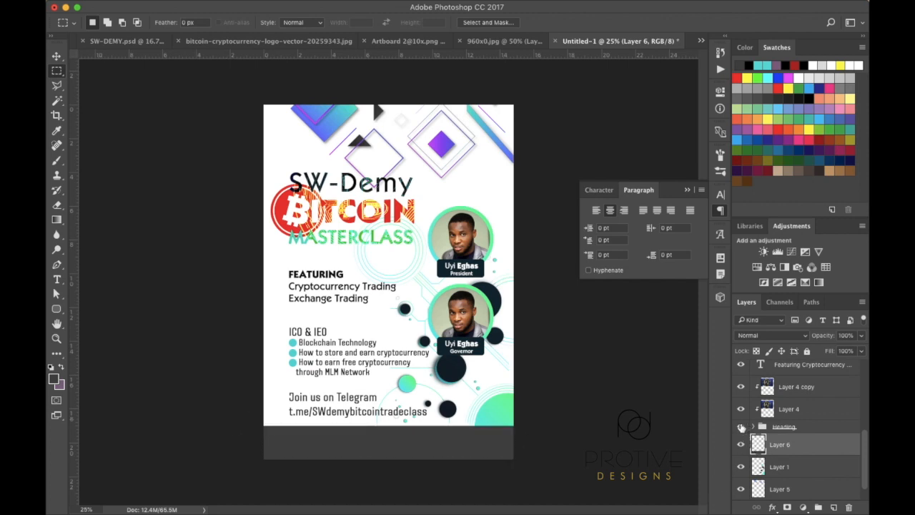
{"action": "left_click", "coordinate": [742, 445]}
{"action": "left_click", "coordinate": [741, 445]}
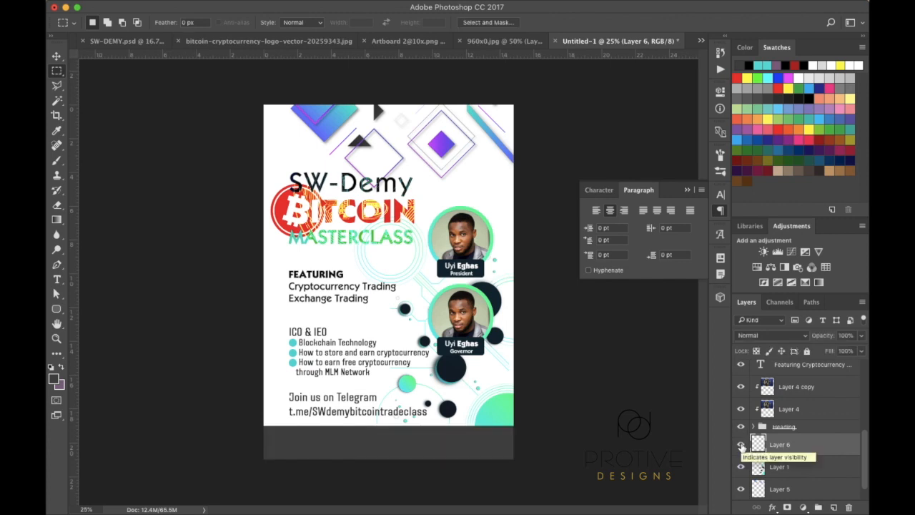
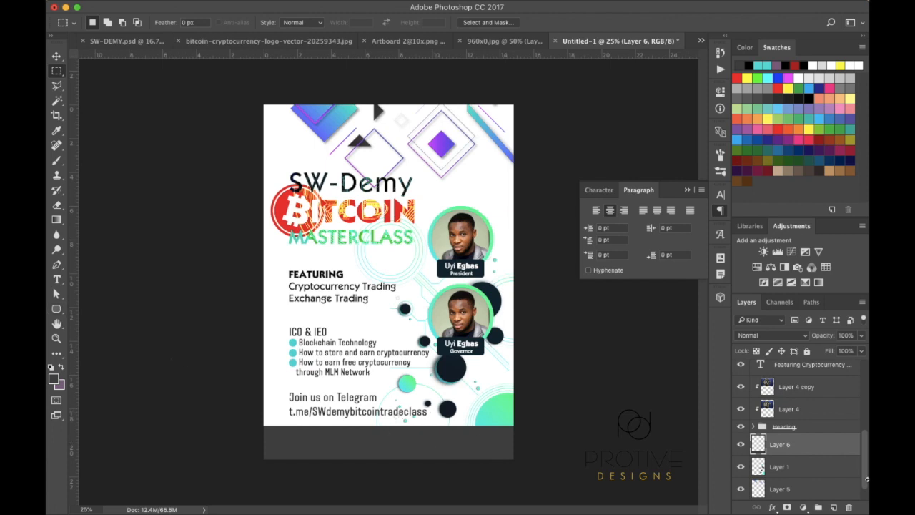
Try a colour overlay on the footer band using sampled flyer colours, then discard it
{"action": "double_click", "coordinate": [811, 448]}
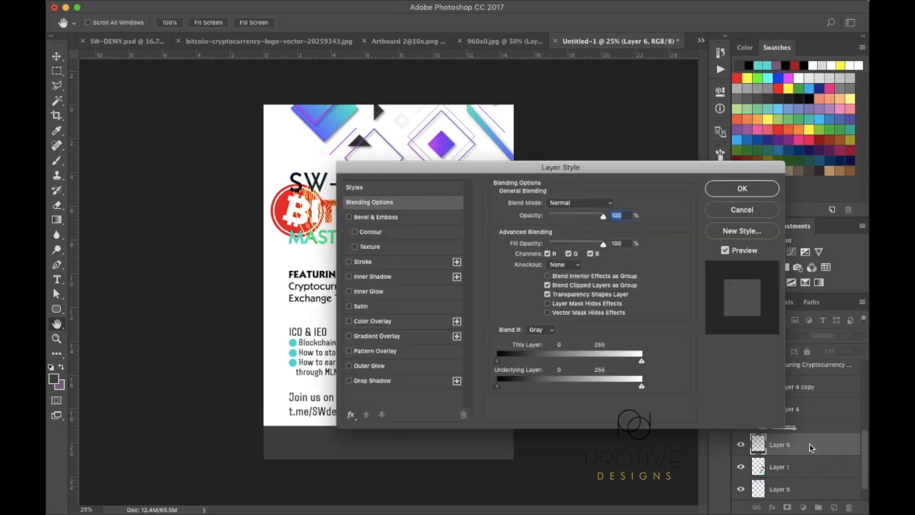
{"action": "left_click", "coordinate": [373, 321]}
{"action": "left_click_drag", "start_coordinate": [533, 167], "coordinate": [552, 68]}
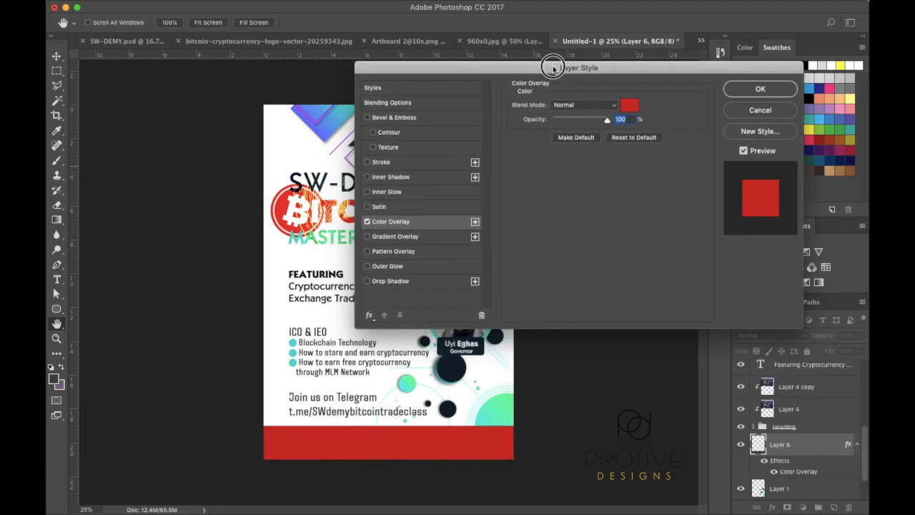
{"action": "left_click", "coordinate": [630, 107]}
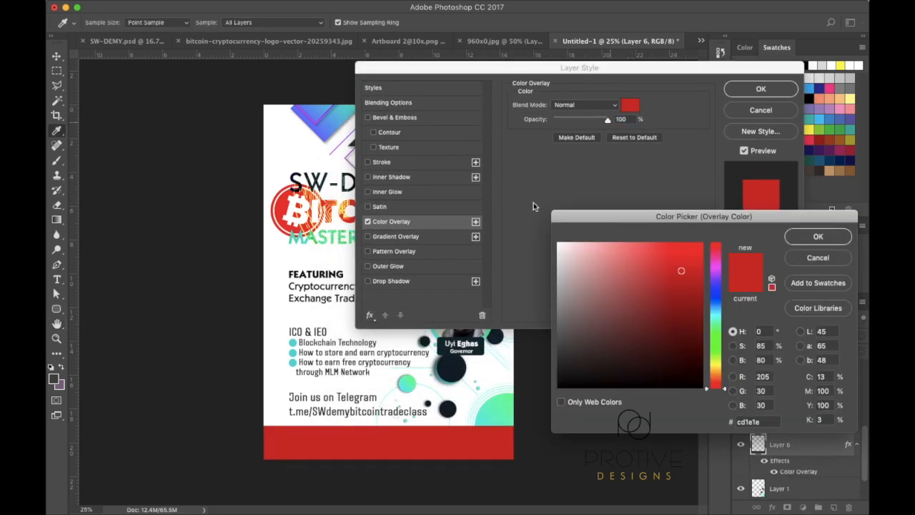
{"action": "left_click", "coordinate": [454, 367]}
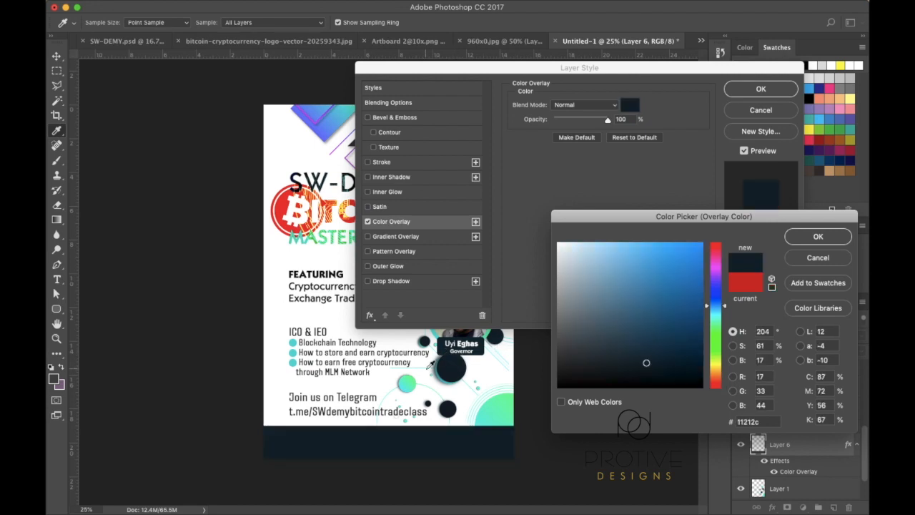
{"action": "left_click", "coordinate": [283, 204]}
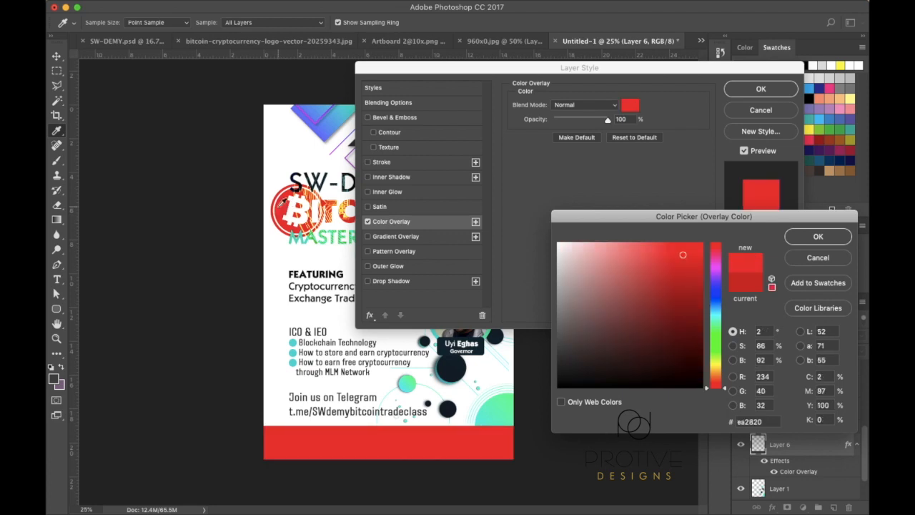
{"action": "left_click", "coordinate": [485, 418]}
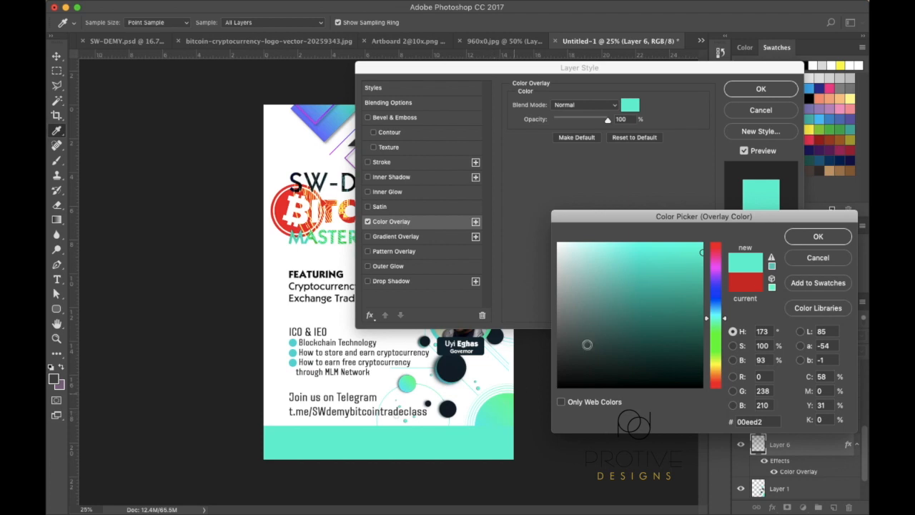
{"action": "left_click", "coordinate": [811, 261]}
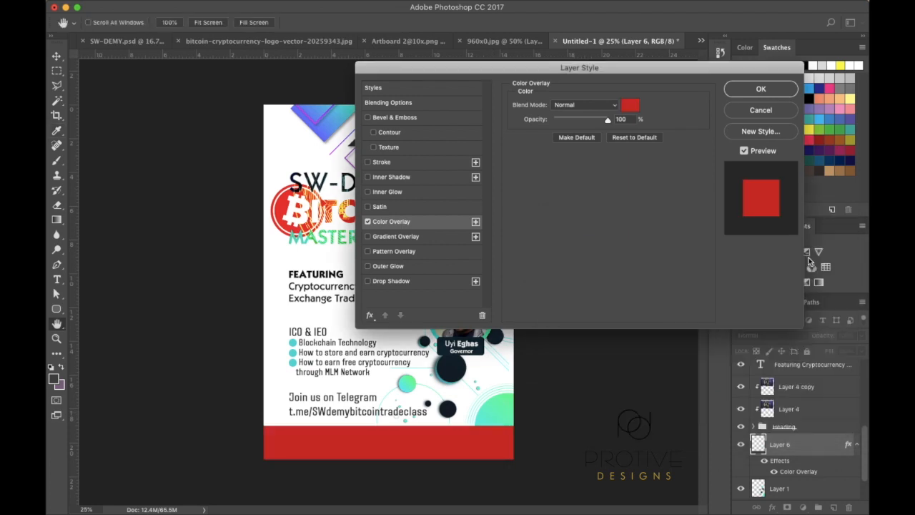
{"action": "left_click", "coordinate": [759, 109]}
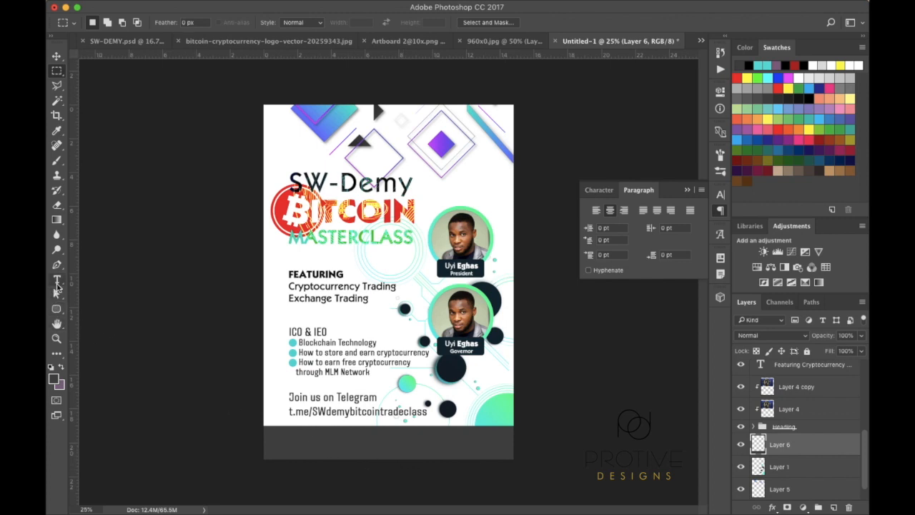
Set the text colour to white and type 'Sponsored by:' on the grey footer band
{"action": "left_click", "coordinate": [57, 282]}
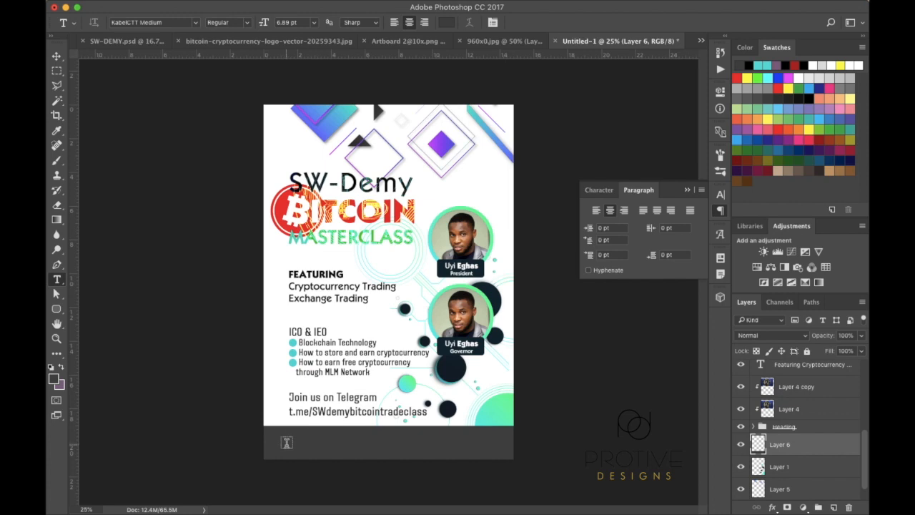
{"action": "left_click", "coordinate": [291, 445]}
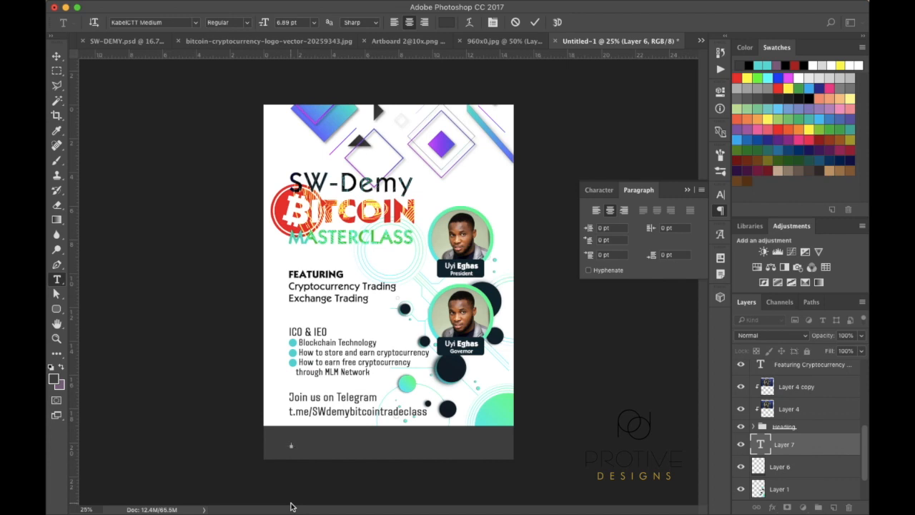
{"action": "key", "text": "Escape"}
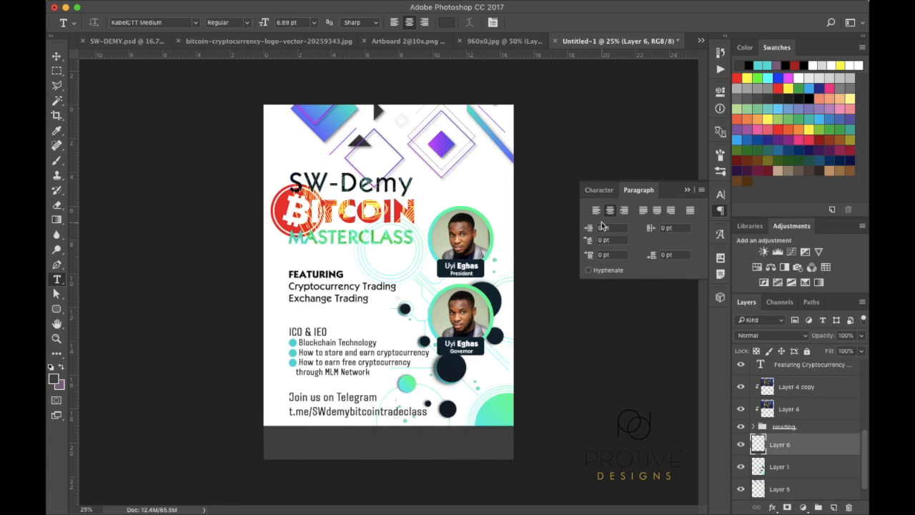
{"action": "left_click", "coordinate": [605, 190]}
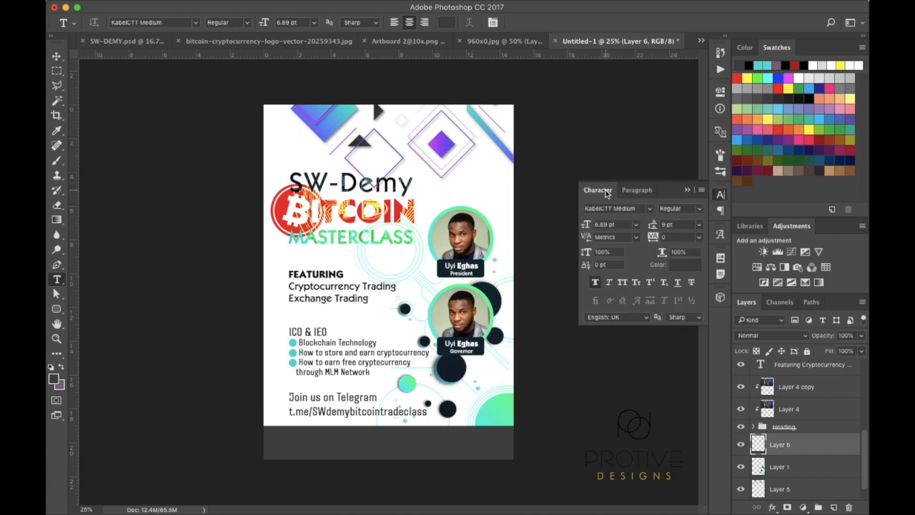
{"action": "left_click", "coordinate": [698, 265]}
{"action": "left_click_drag", "start_coordinate": [646, 277], "coordinate": [531, 184]}
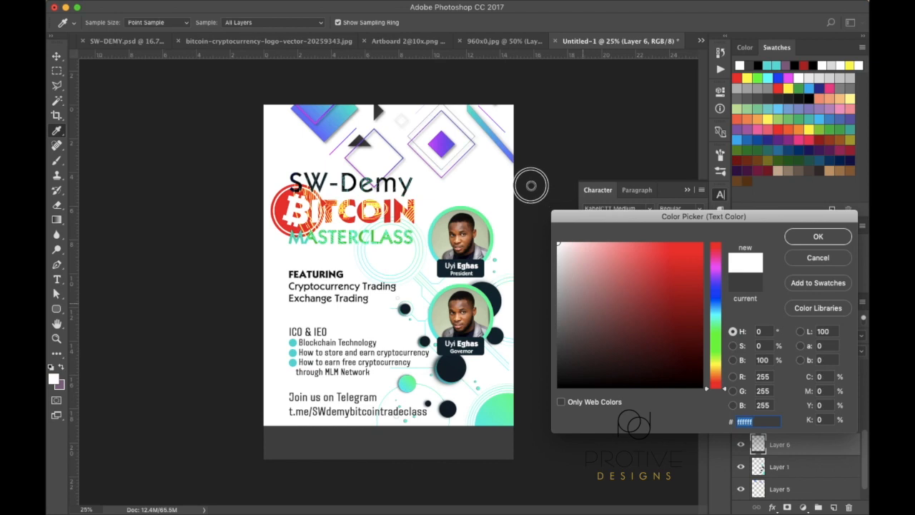
{"action": "left_click", "coordinate": [818, 236]}
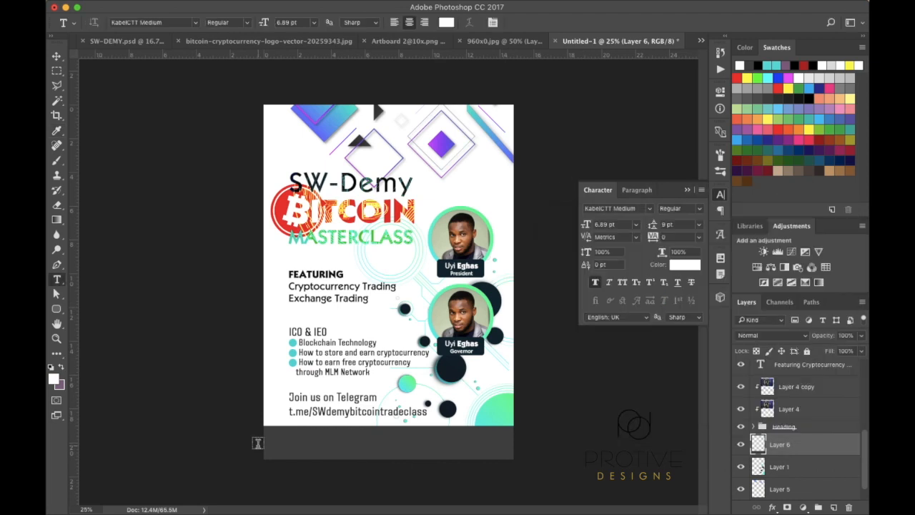
{"action": "left_click", "coordinate": [297, 447]}
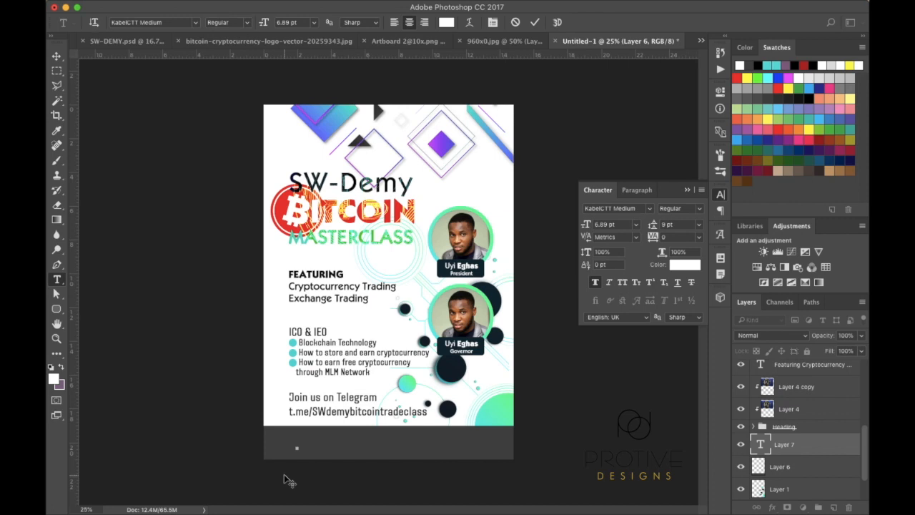
{"action": "type", "text": "Org"}
{"action": "type", "text": " by:"}
Commit the 'Sponsored by:' text and set its size to 12 pt
{"action": "left_click", "coordinate": [57, 57]}
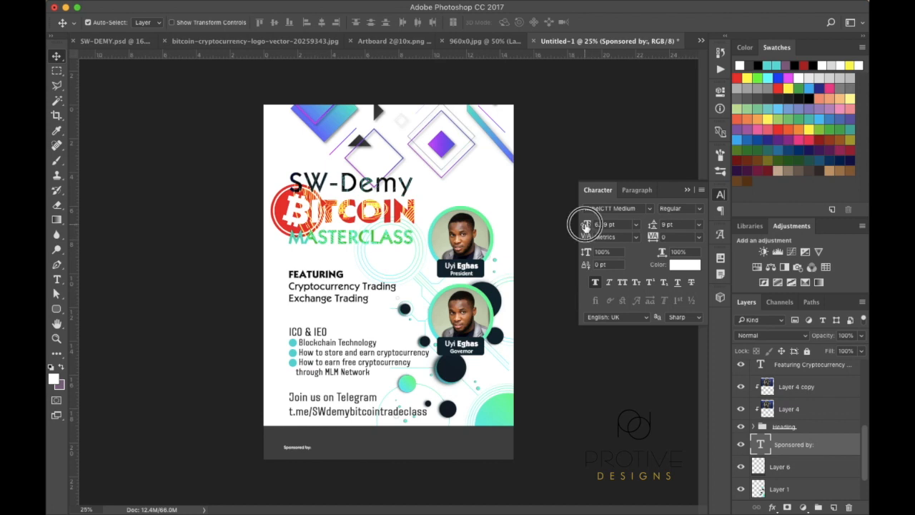
{"action": "left_click", "coordinate": [636, 226]}
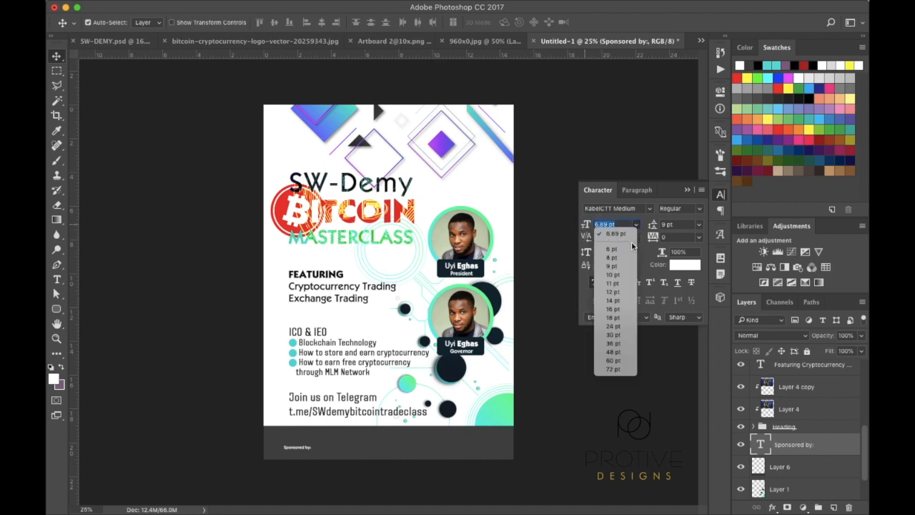
{"action": "left_click", "coordinate": [619, 294]}
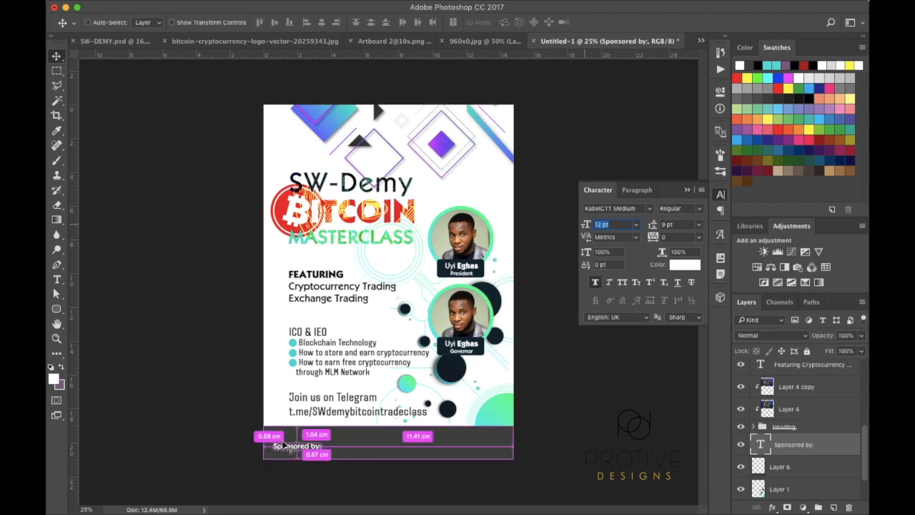
Nudge 'Sponsored by:' slightly up and right within the footer band
{"action": "key", "text": "super+equal"}
{"action": "scroll", "coordinate": [290, 359], "scroll_direction": "down", "scroll_amount": 5}
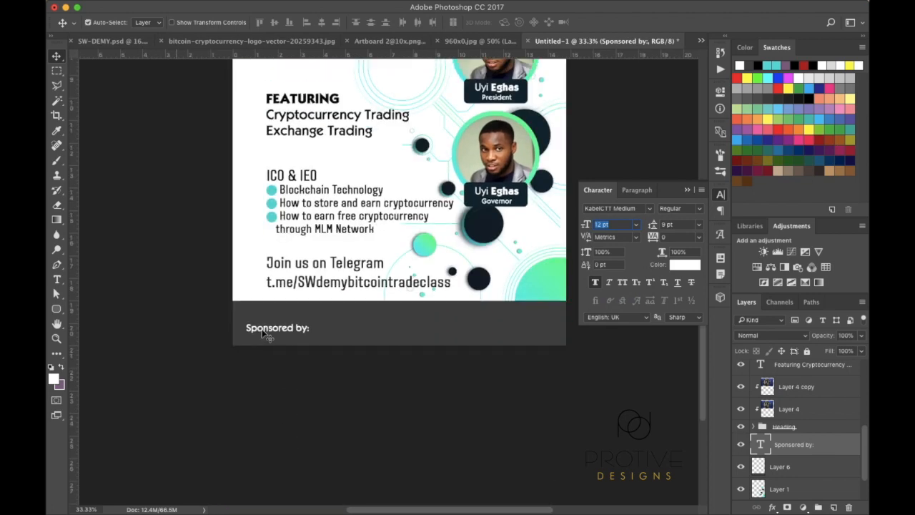
{"action": "left_click_drag", "start_coordinate": [264, 334], "coordinate": [285, 328]}
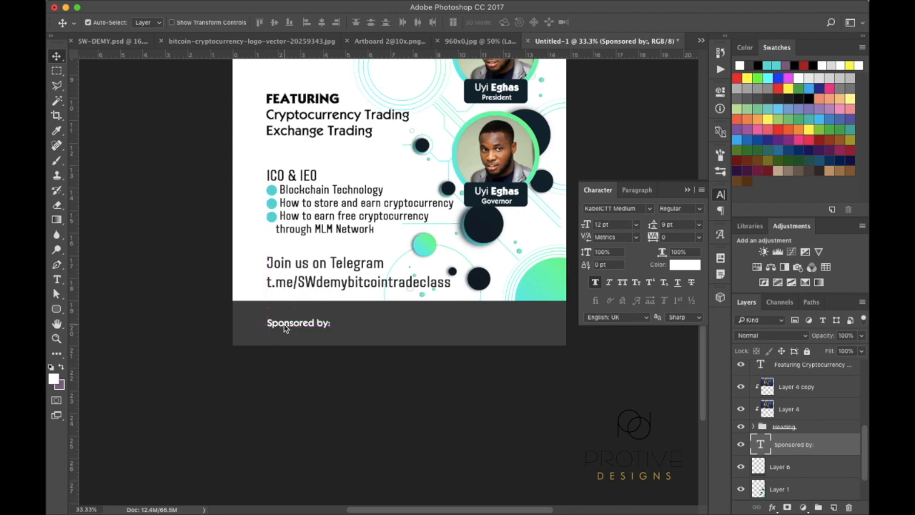
Zoom out to 25% so the entire flyer is visible
{"action": "scroll", "coordinate": [320, 243], "scroll_direction": "up", "scroll_amount": 3}
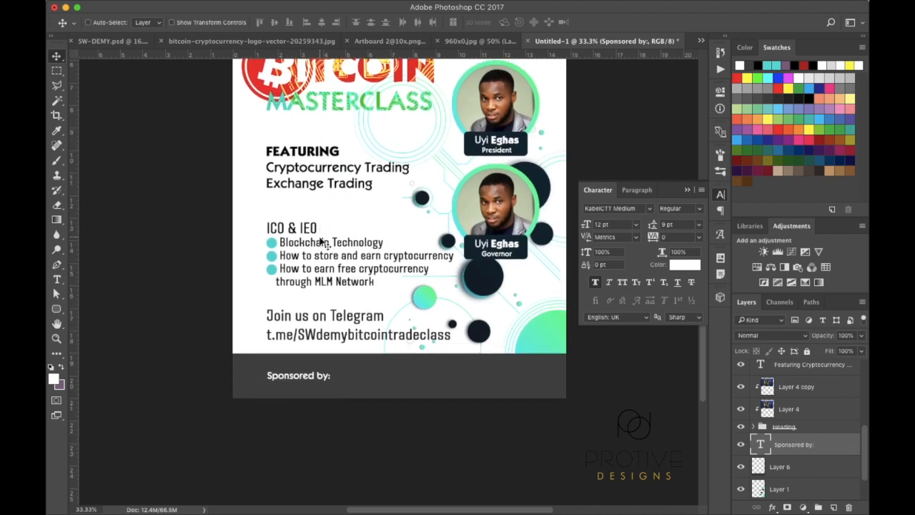
{"action": "key", "text": "super+minus"}
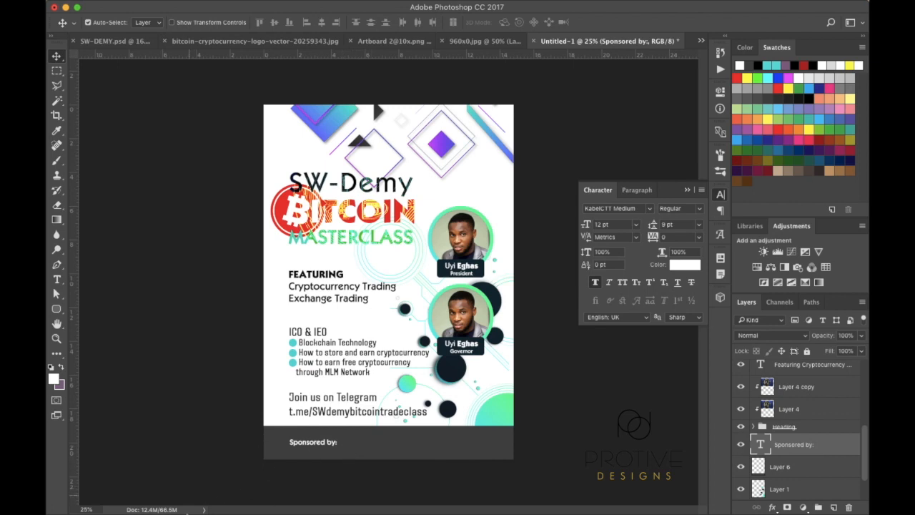
{"action": "mouse_move", "coordinate": [189, 512]}
Open Protive banner.png and load its Layer 0 logo pixels as a selection
{"action": "mouse_move", "coordinate": [100, 4]}
{"action": "left_click", "coordinate": [150, 6]}
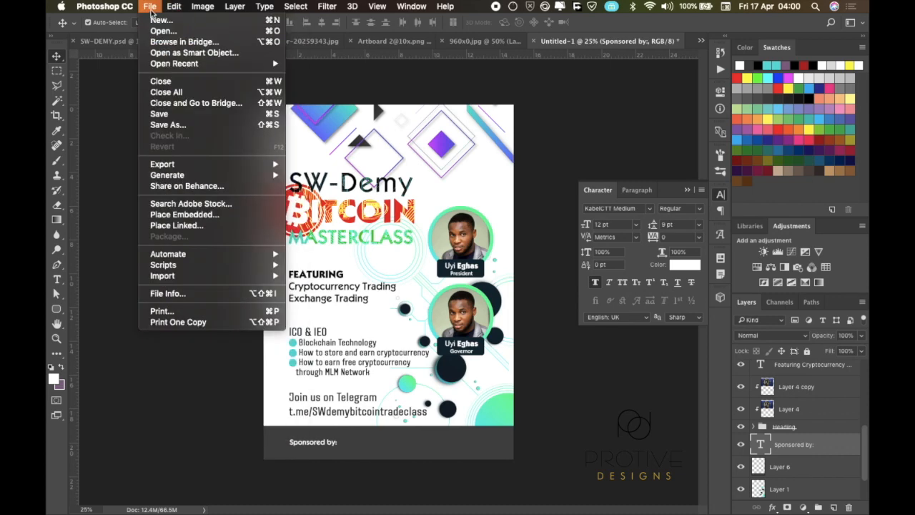
{"action": "left_click", "coordinate": [166, 31]}
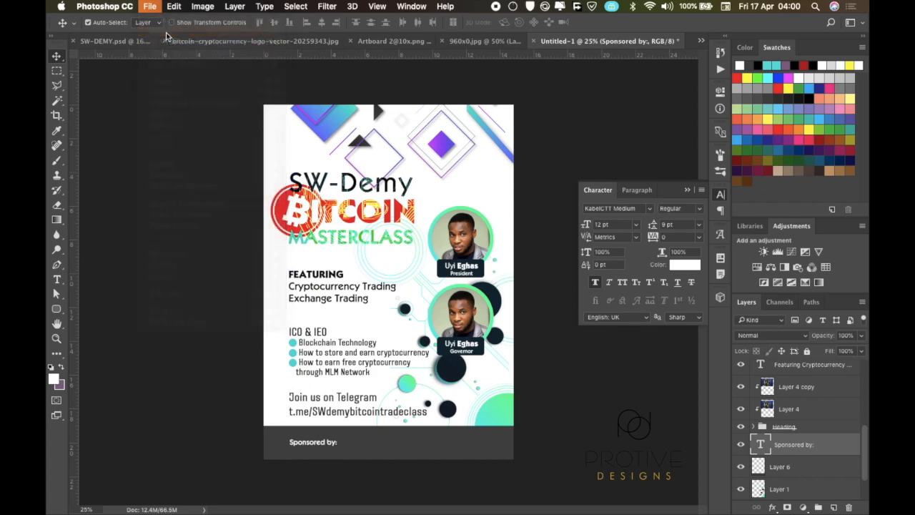
{"action": "scroll", "coordinate": [439, 152], "scroll_direction": "down", "scroll_amount": 3}
{"action": "scroll", "coordinate": [440, 151], "scroll_direction": "down", "scroll_amount": 4}
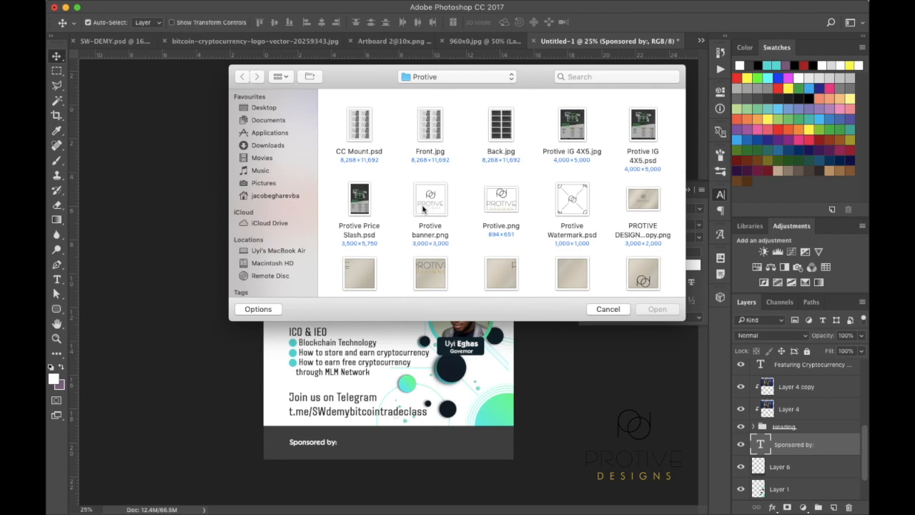
{"action": "double_click", "coordinate": [423, 208]}
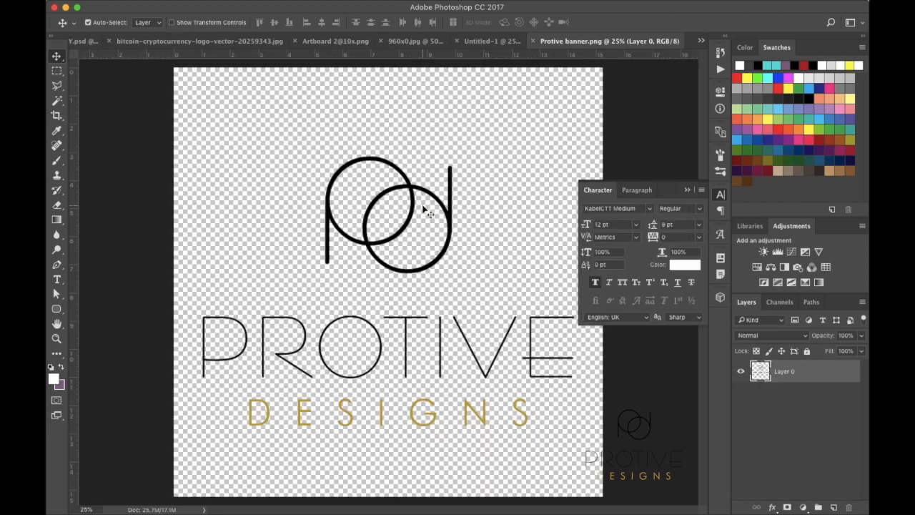
{"action": "left_click", "coordinate": [761, 372], "text": "super"}
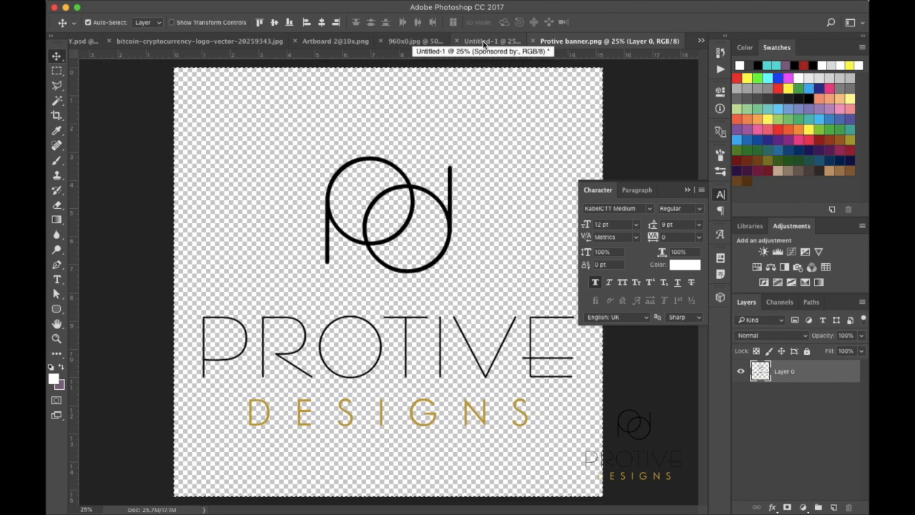
{"action": "left_click", "coordinate": [486, 41]}
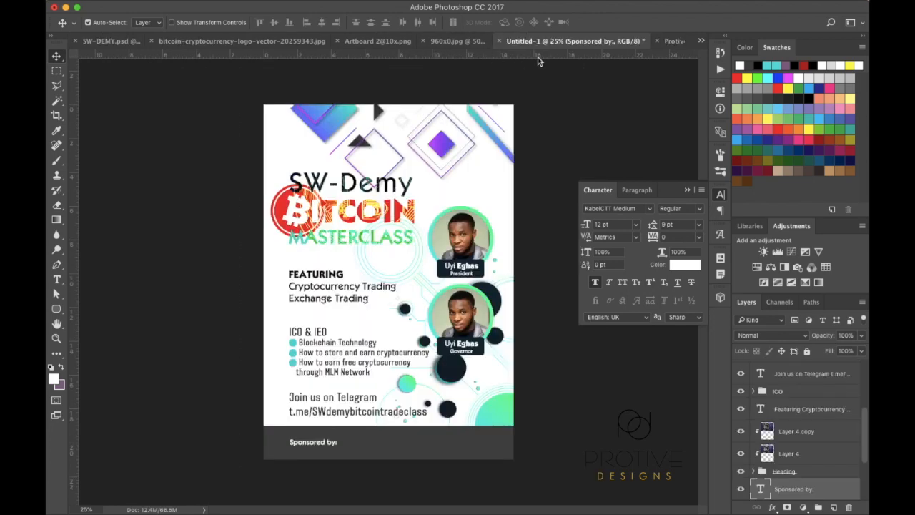
Paste the Protive logo, scale it down and place it beside 'Sponsored by:'
{"action": "key", "text": "ctrl+v"}
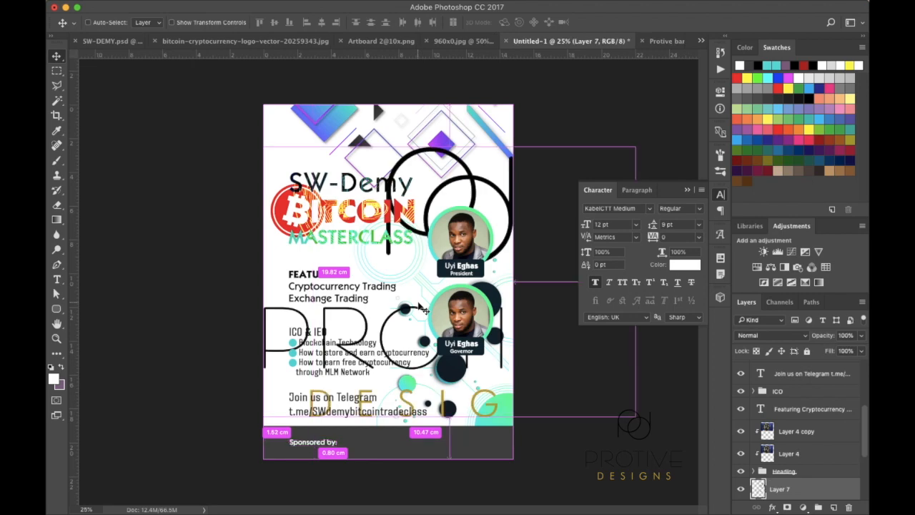
{"action": "key", "text": "ctrl+t"}
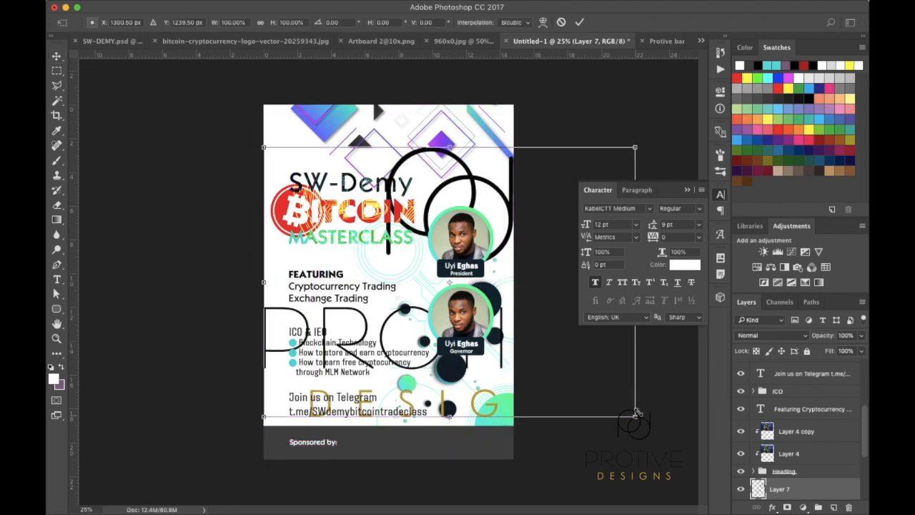
{"action": "left_click_drag", "start_coordinate": [635, 416], "coordinate": [347, 453]}
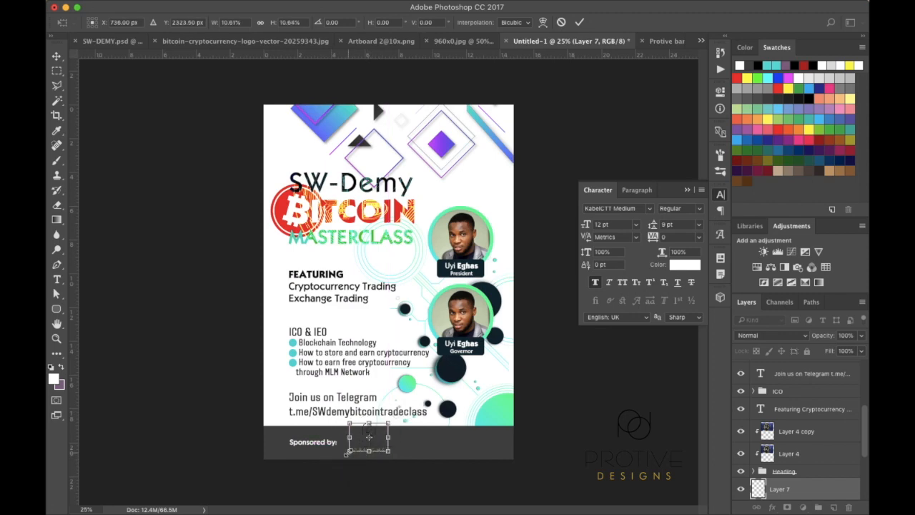
{"action": "scroll", "coordinate": [349, 455], "scroll_direction": "up", "scroll_amount": 2}
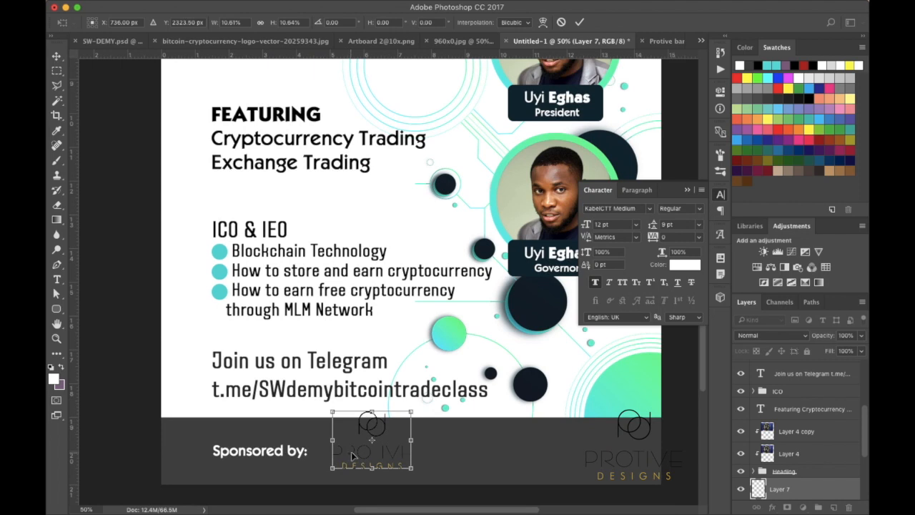
{"action": "left_click_drag", "start_coordinate": [412, 413], "coordinate": [379, 441]}
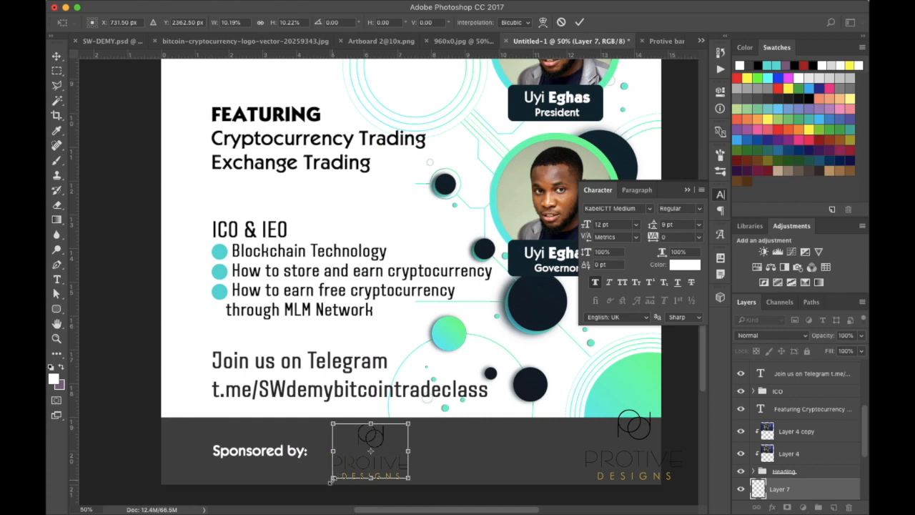
{"action": "left_click_drag", "start_coordinate": [331, 483], "coordinate": [342, 472]}
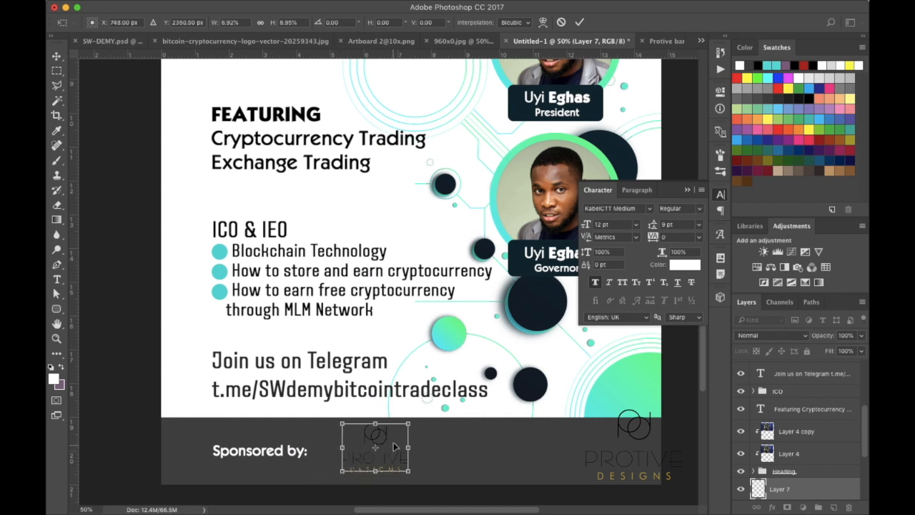
{"action": "left_click_drag", "start_coordinate": [389, 441], "coordinate": [374, 447]}
{"action": "key", "text": "Return"}
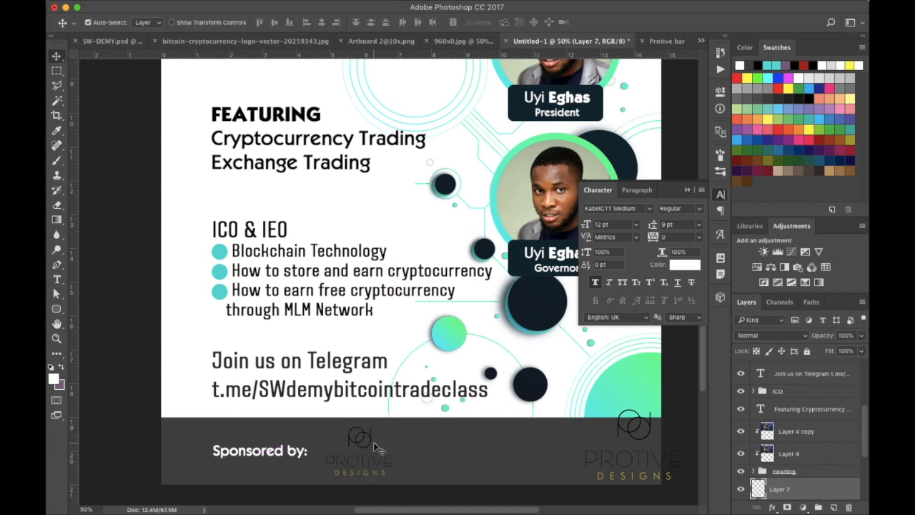
Shrink the logo further to about 85% and select the footer band layer
{"action": "key", "text": "super+t"}
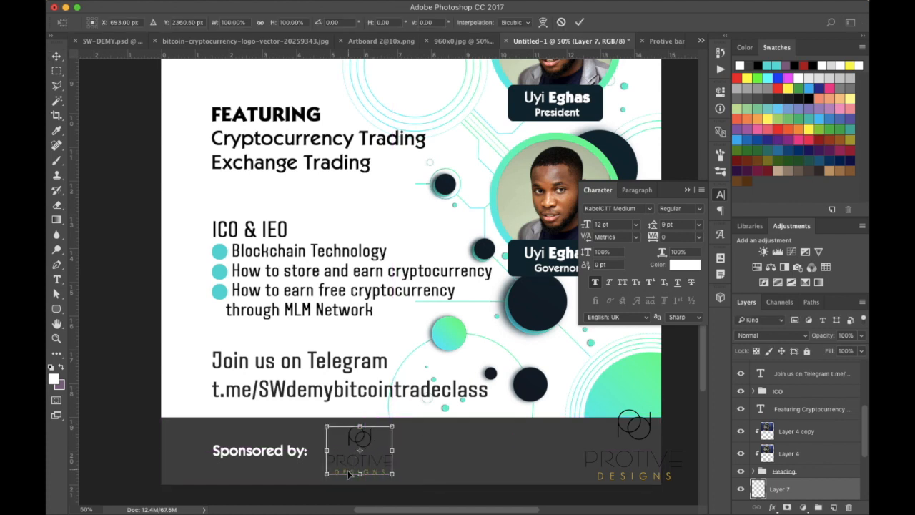
{"action": "left_click_drag", "start_coordinate": [325, 475], "coordinate": [334, 466]}
{"action": "key", "text": "Return"}
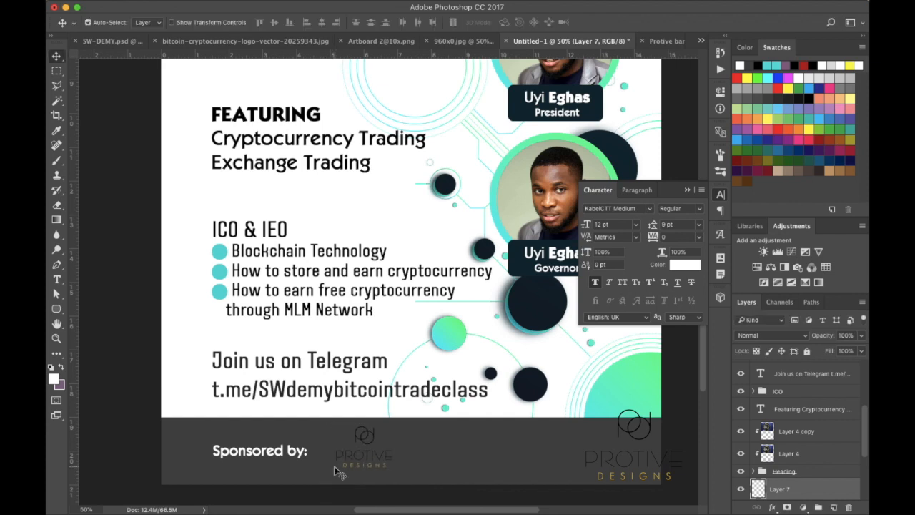
{"action": "left_click", "coordinate": [365, 445], "text": "super"}
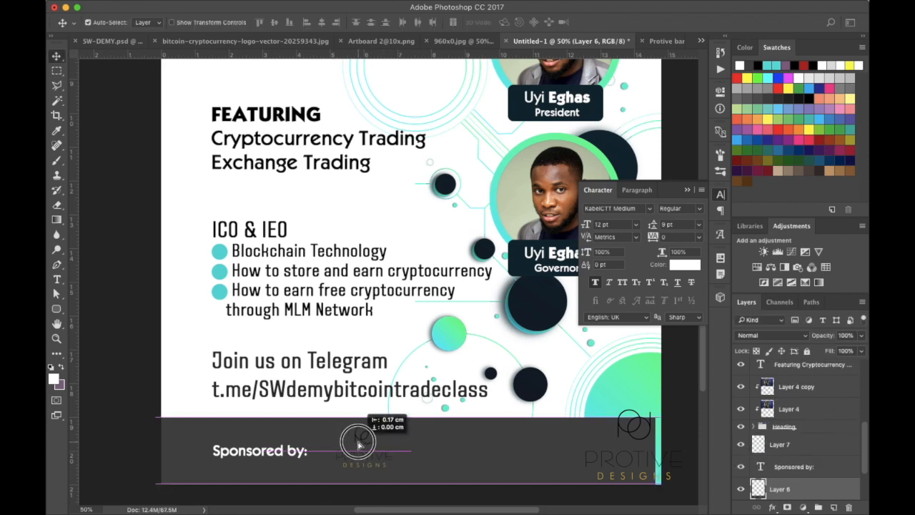
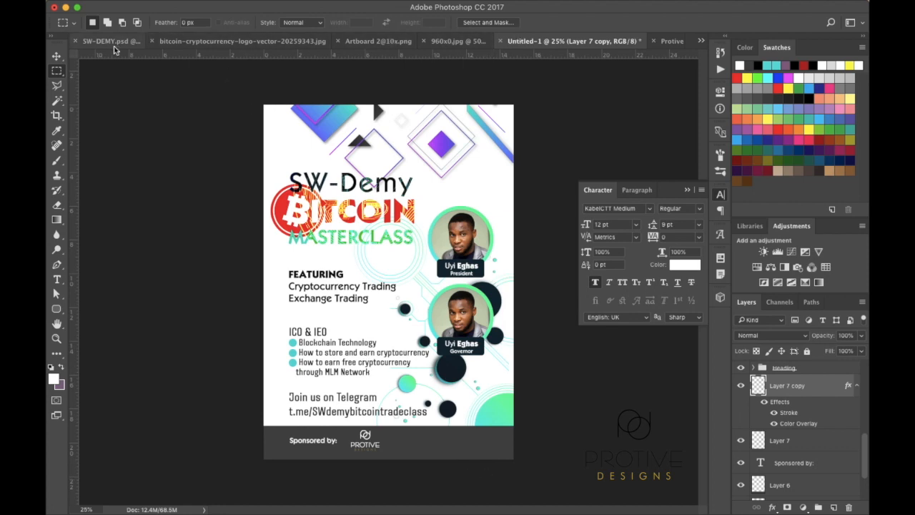
Briefly show the old Stuck in Lockdown poster layer for comparison, then hide it again
{"action": "scroll", "coordinate": [805, 417], "scroll_direction": "down", "scroll_amount": 5}
{"action": "left_click", "coordinate": [741, 372]}
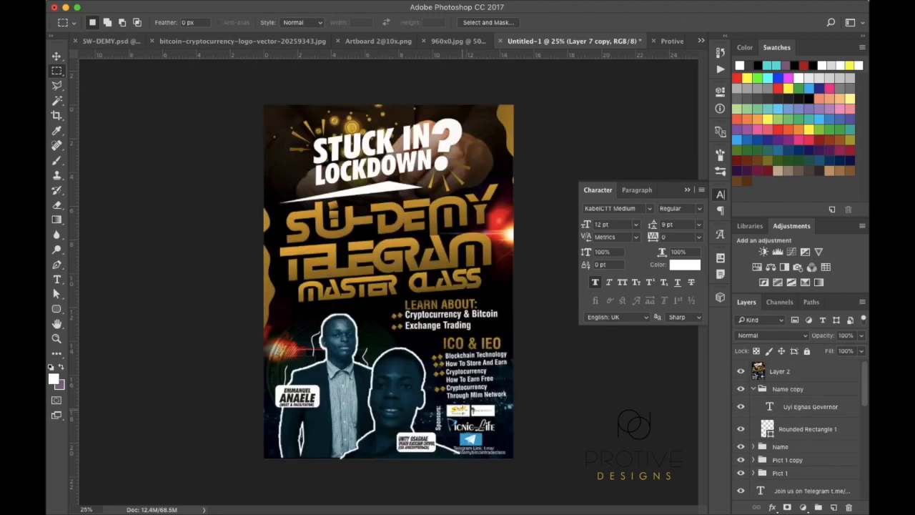
{"action": "left_click", "coordinate": [743, 372]}
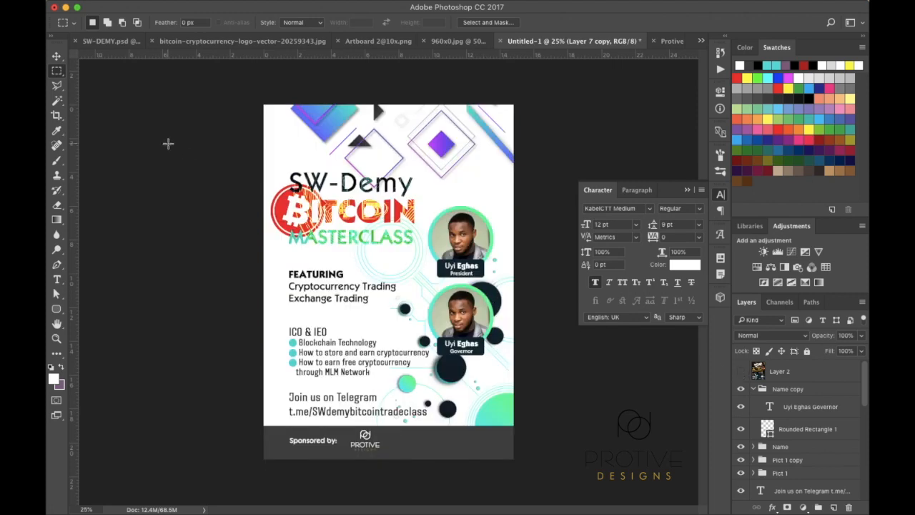
Glance at a Finder window, close it and return to Photoshop's File menu
{"action": "left_click", "coordinate": [192, 496]}
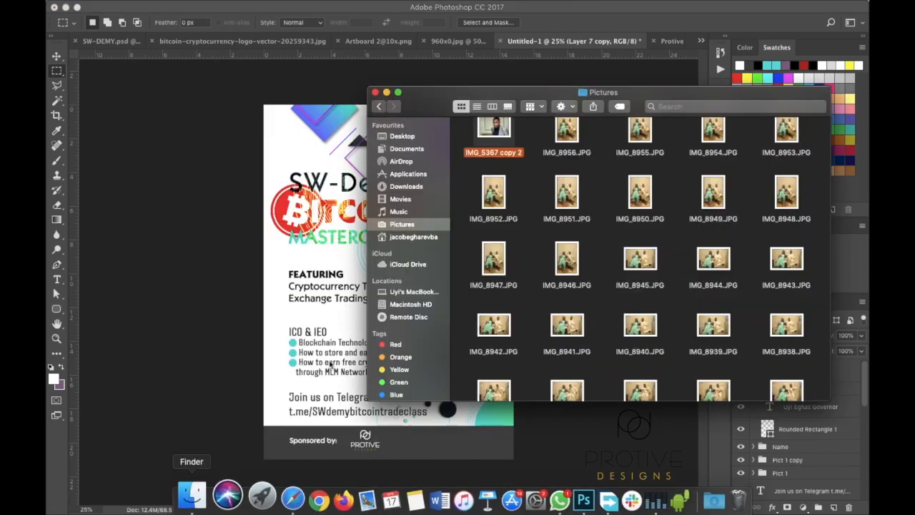
{"action": "left_click", "coordinate": [387, 92]}
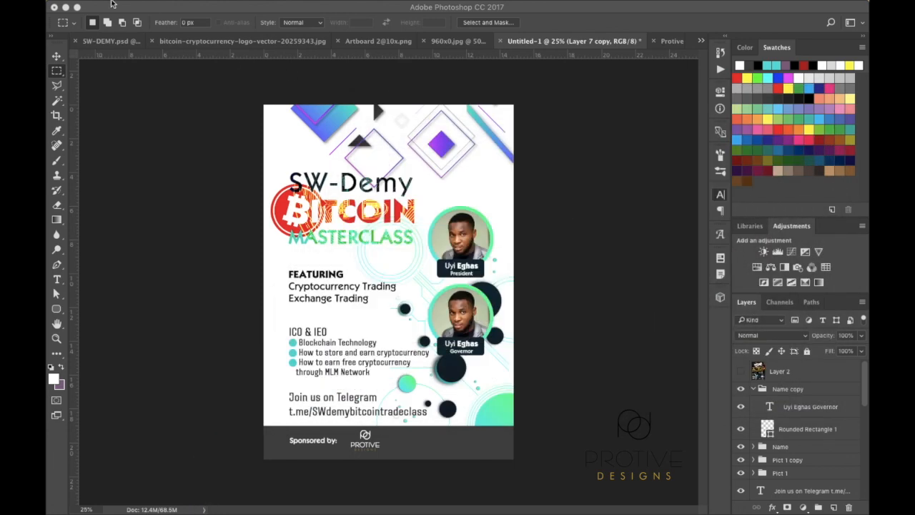
{"action": "mouse_move", "coordinate": [93, 5]}
{"action": "left_click", "coordinate": [110, 171]}
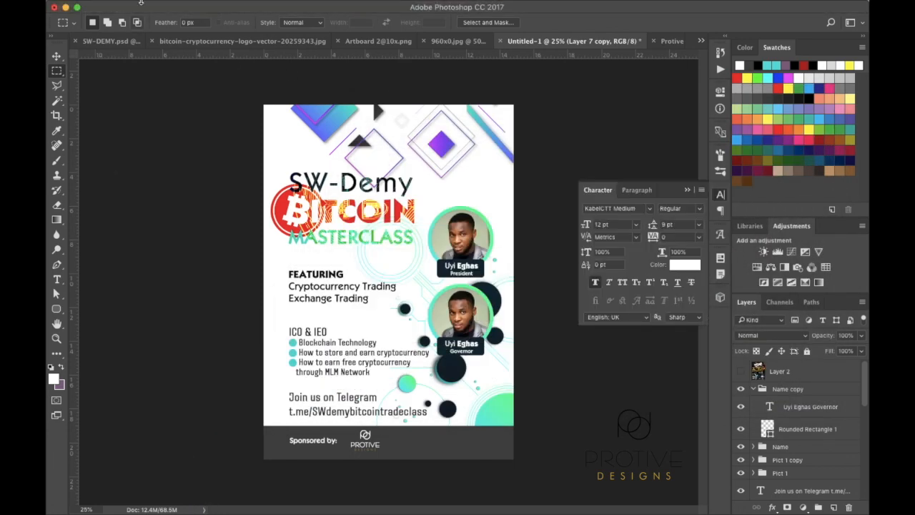
{"action": "mouse_move", "coordinate": [132, 3]}
{"action": "left_click", "coordinate": [150, 6]}
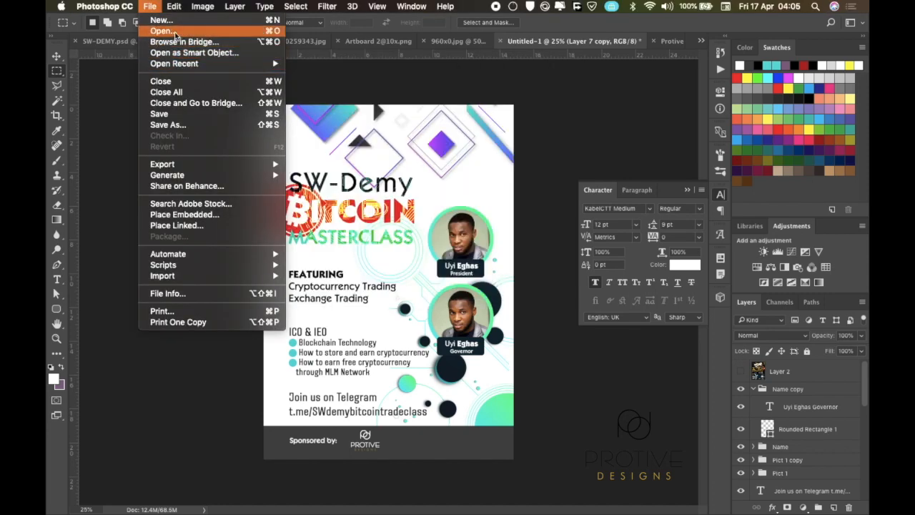
Open SENSEWORTH.png from the Senseworth folder, select its logo pixels and return to the flyer
{"action": "left_click", "coordinate": [175, 32]}
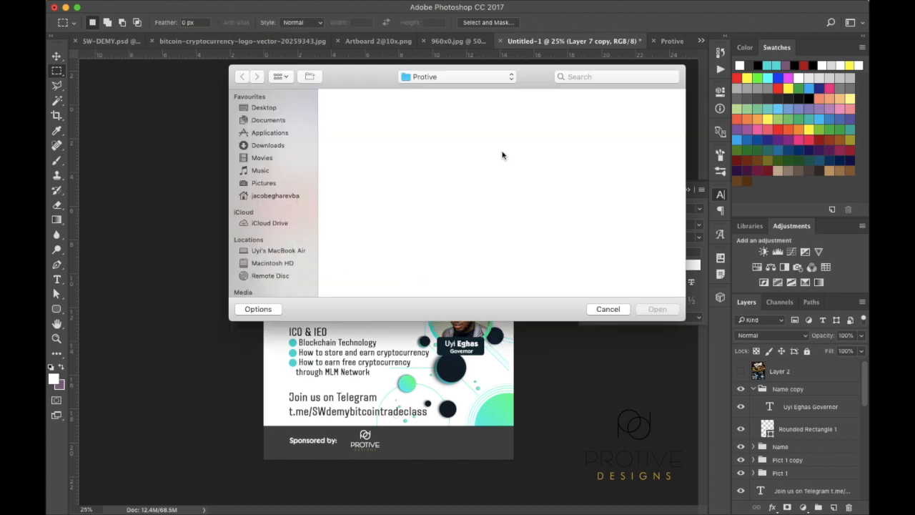
{"action": "left_click", "coordinate": [484, 80]}
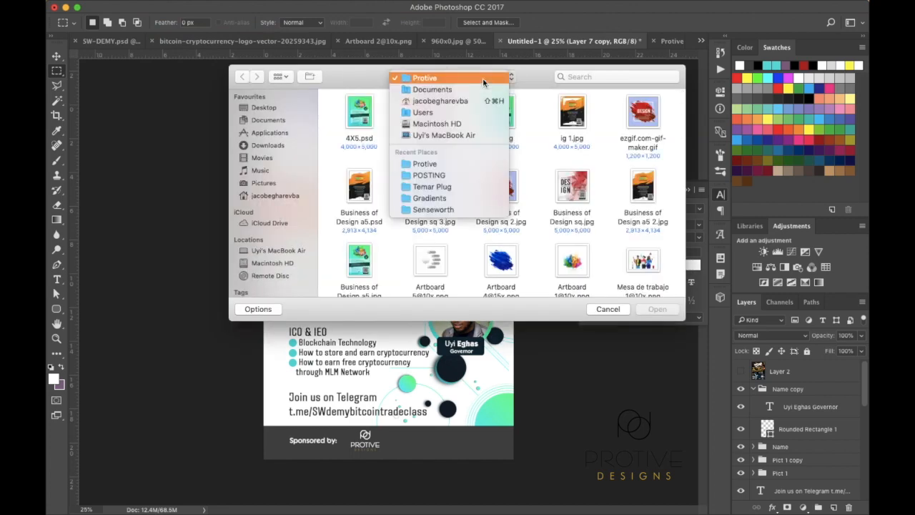
{"action": "left_click", "coordinate": [432, 210]}
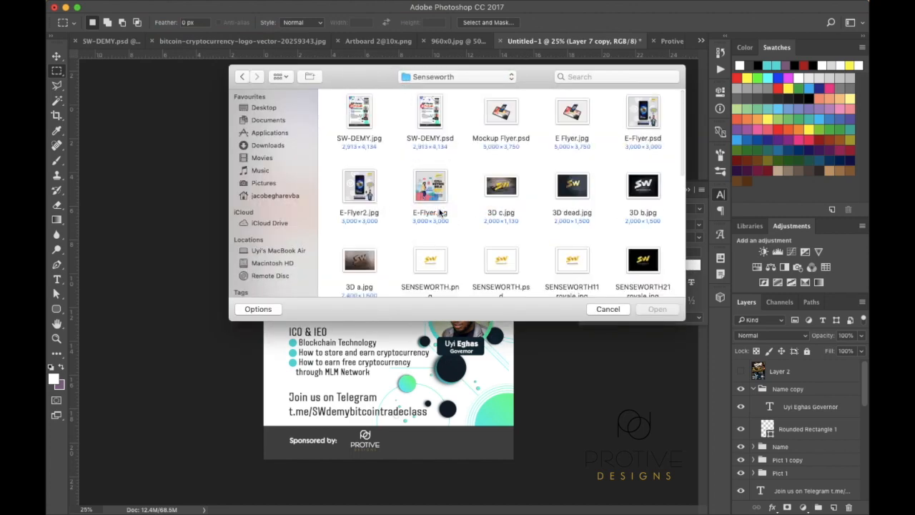
{"action": "scroll", "coordinate": [443, 231], "scroll_direction": "down", "scroll_amount": 5}
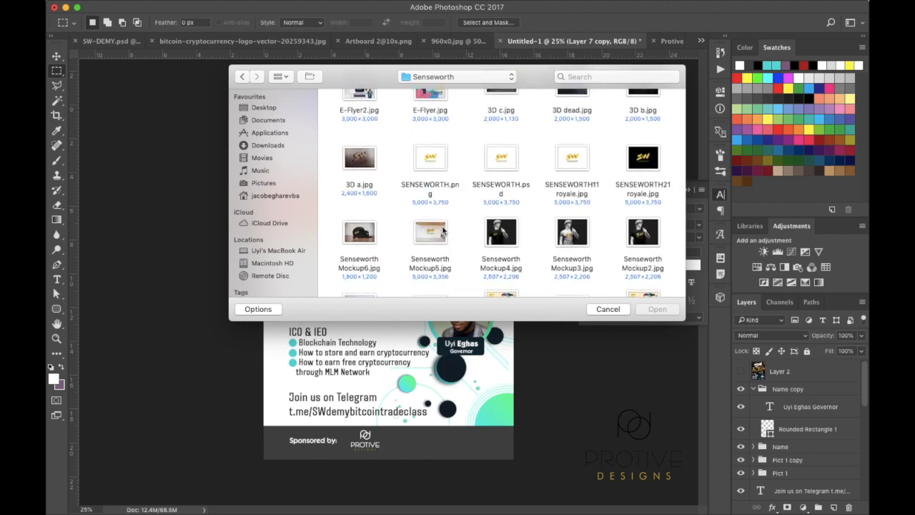
{"action": "double_click", "coordinate": [434, 165]}
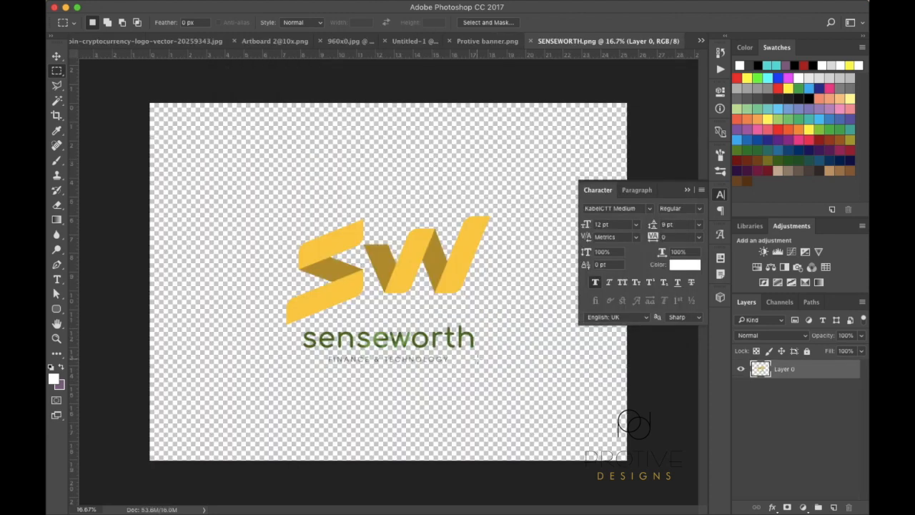
{"action": "left_click", "coordinate": [758, 370], "text": "super"}
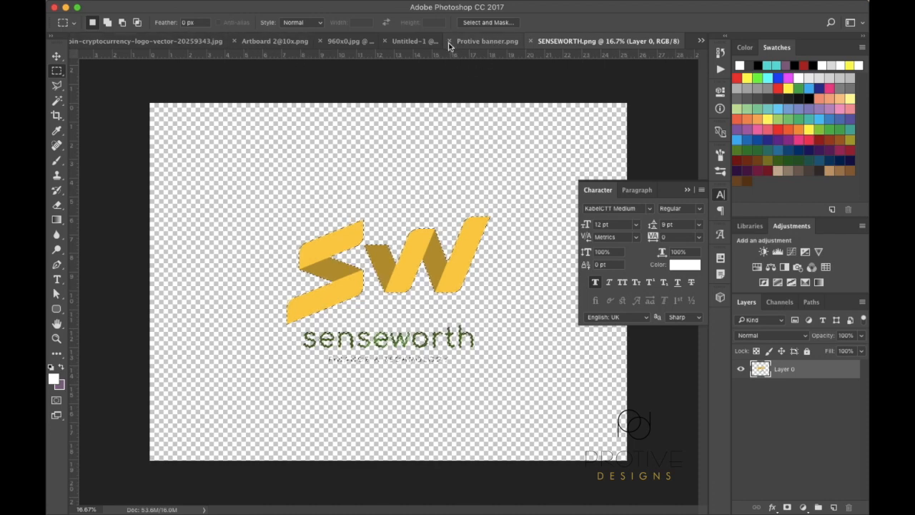
{"action": "left_click", "coordinate": [419, 42]}
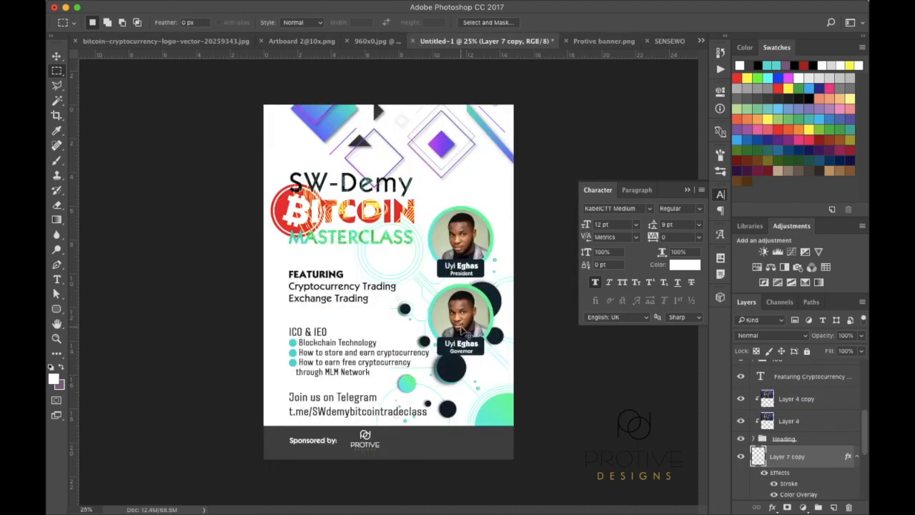
Paste the Senseworth logo into the flyer and close the Protive banner.png and SENSEWORTH documents
{"action": "key", "text": "super+v"}
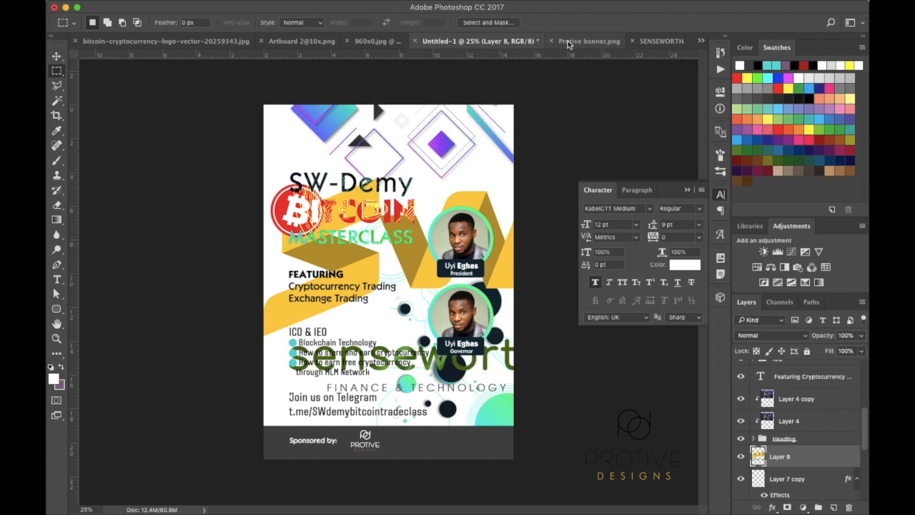
{"action": "left_click", "coordinate": [552, 41]}
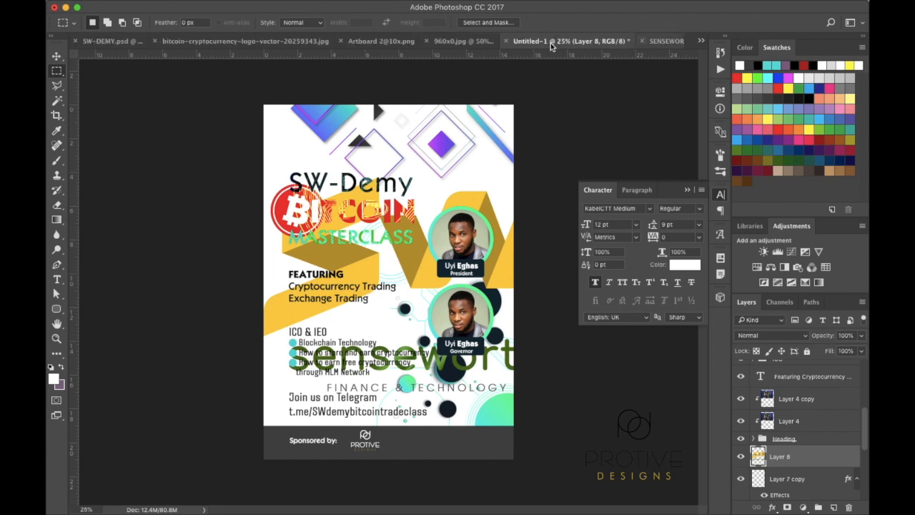
{"action": "left_click", "coordinate": [643, 42]}
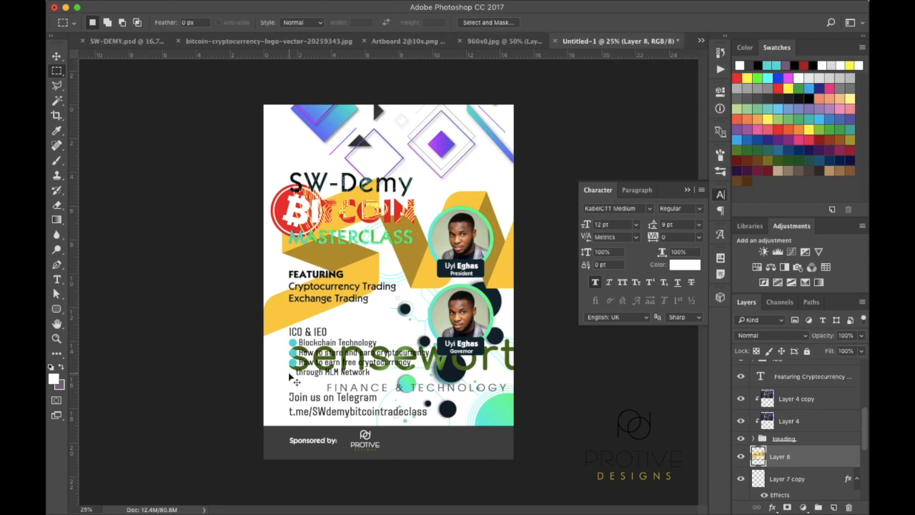
Scale the SW logo down into the footer beside the Protive logo
{"action": "key", "text": "super+t"}
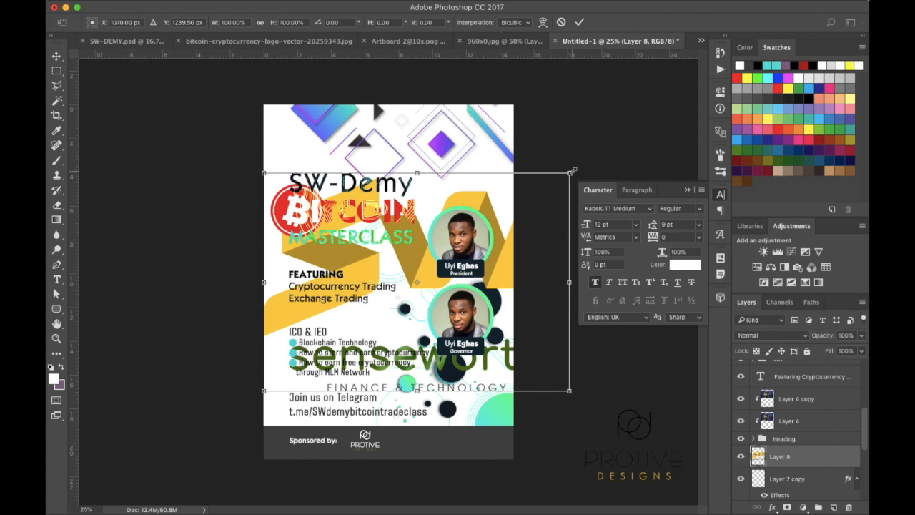
{"action": "left_click_drag", "start_coordinate": [569, 173], "coordinate": [402, 454]}
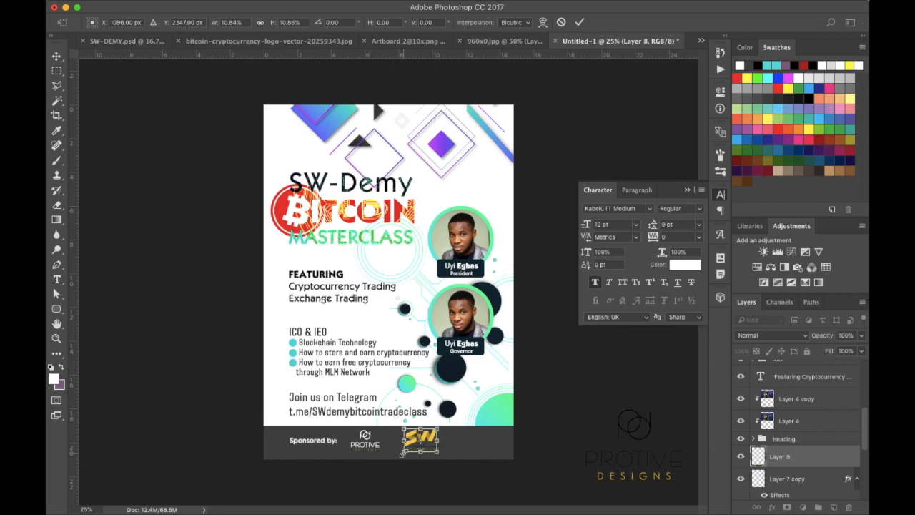
{"action": "key", "text": "Return"}
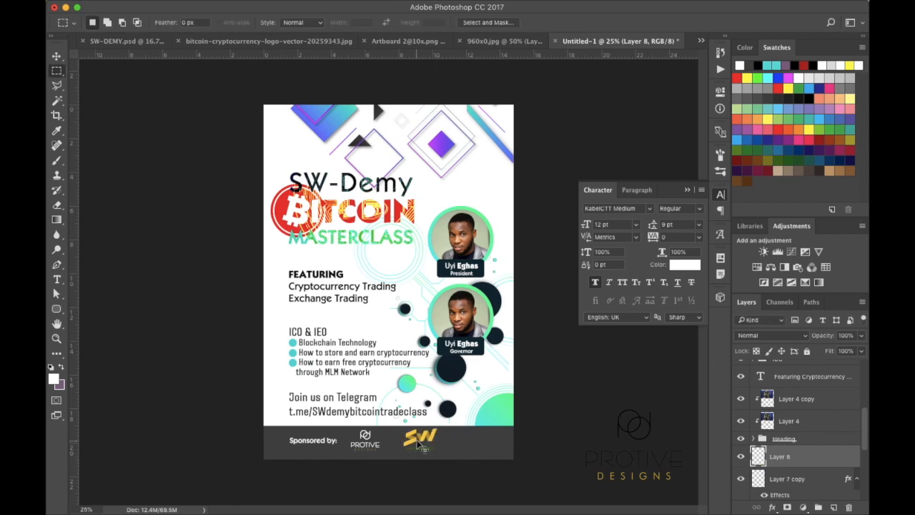
{"action": "key", "text": "super+plus"}
{"action": "key", "text": "super+plus"}
{"action": "scroll", "coordinate": [419, 443], "scroll_direction": "down", "scroll_amount": 4}
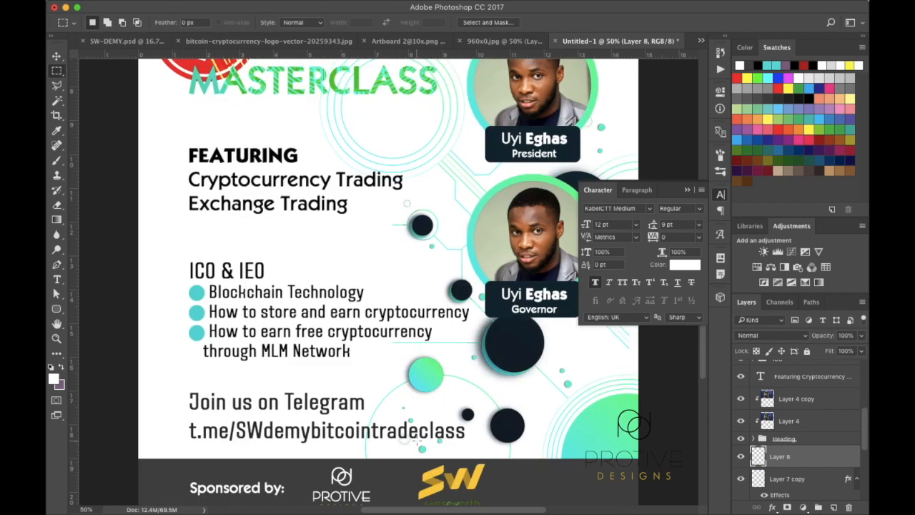
Zoom to 66.7% and nudge the SW logo left, closer to the Protive logo
{"action": "scroll", "coordinate": [421, 448], "scroll_direction": "down", "scroll_amount": 2}
{"action": "key", "text": "super+plus"}
{"action": "scroll", "coordinate": [422, 448], "scroll_direction": "down", "scroll_amount": 1}
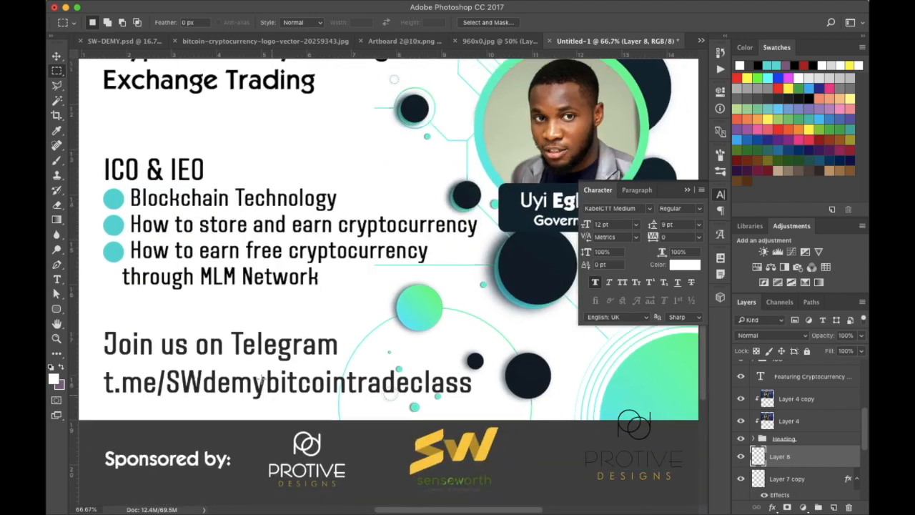
{"action": "left_click", "coordinate": [56, 56]}
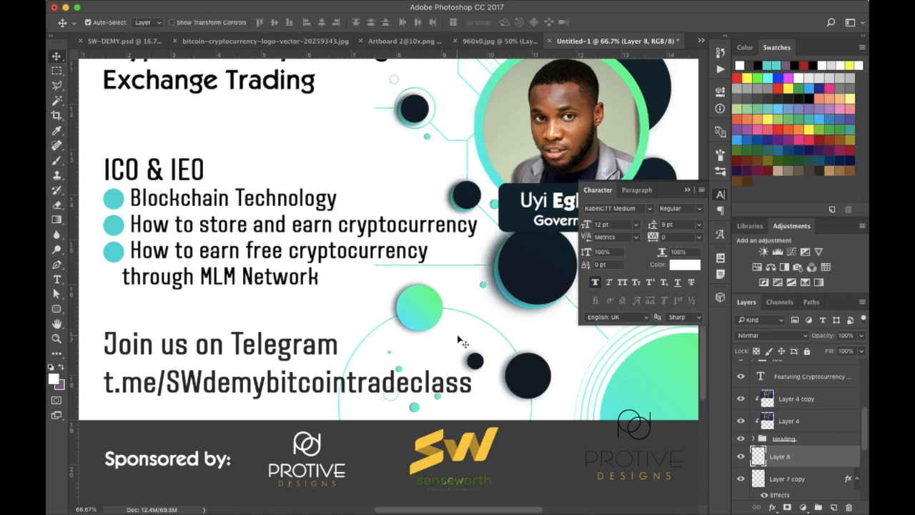
{"action": "mouse_move", "coordinate": [443, 465]}
{"action": "left_mouse_down"}
{"action": "mouse_move", "coordinate": [452, 461]}
{"action": "mouse_move", "coordinate": [424, 459]}
{"action": "mouse_move", "coordinate": [430, 464]}
{"action": "left_mouse_up"}
{"action": "scroll", "coordinate": [506, 466], "scroll_direction": "down", "scroll_amount": 3}
{"action": "scroll", "coordinate": [505, 466], "scroll_direction": "right", "scroll_amount": 5}
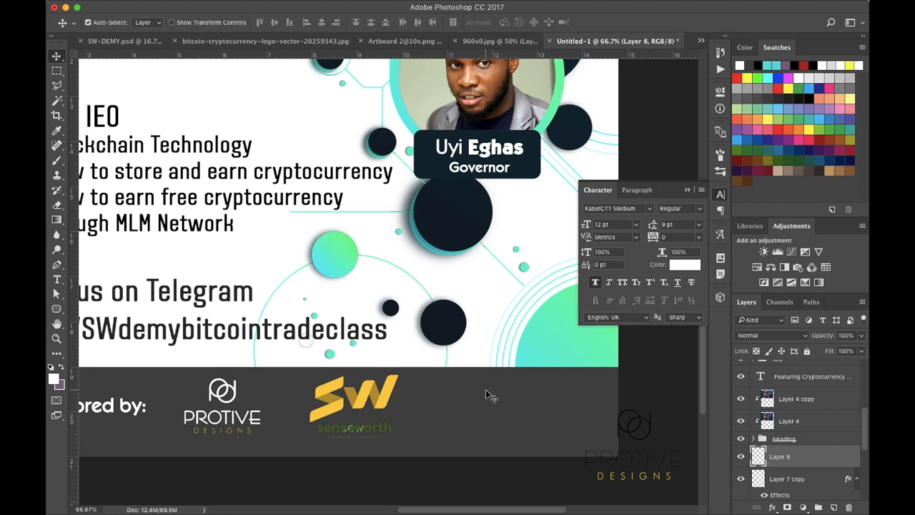
{"action": "mouse_move", "coordinate": [148, 5]}
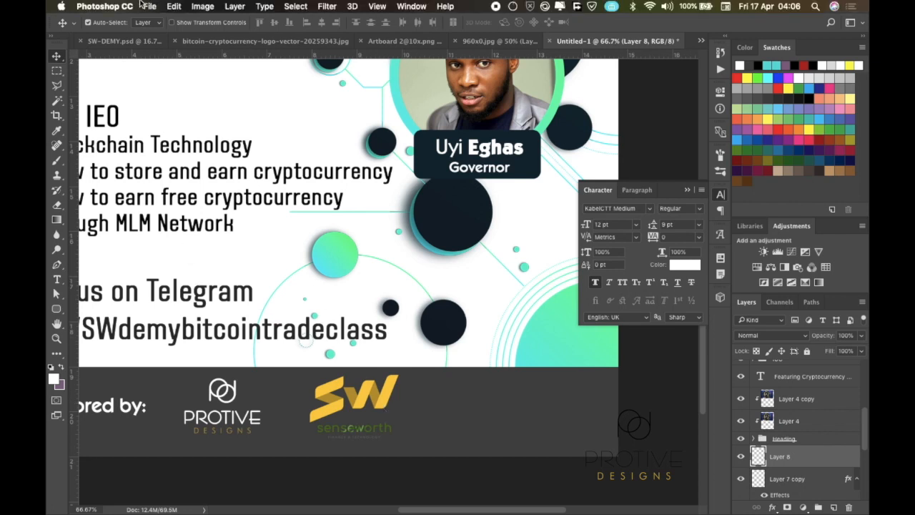
Browse to the Africryptotracks folder inside Documents in the Open dialog
{"action": "left_click", "coordinate": [151, 7]}
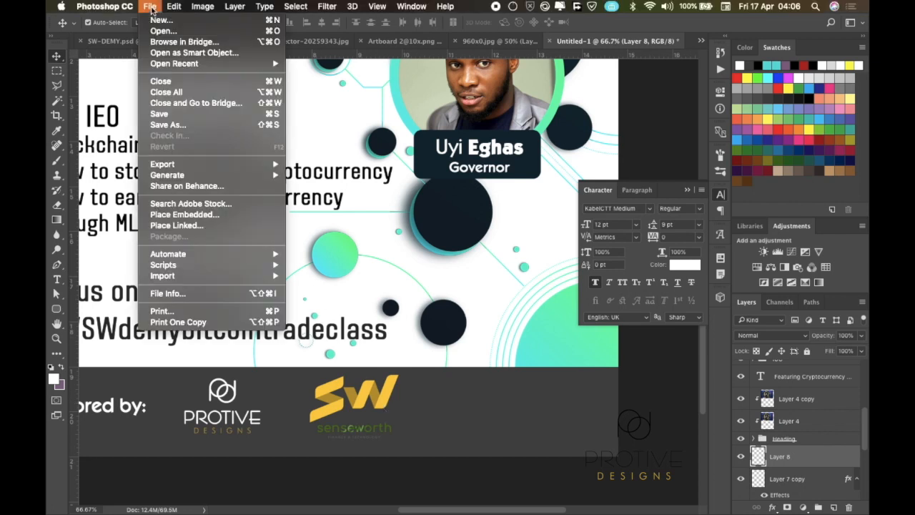
{"action": "mouse_move", "coordinate": [174, 66]}
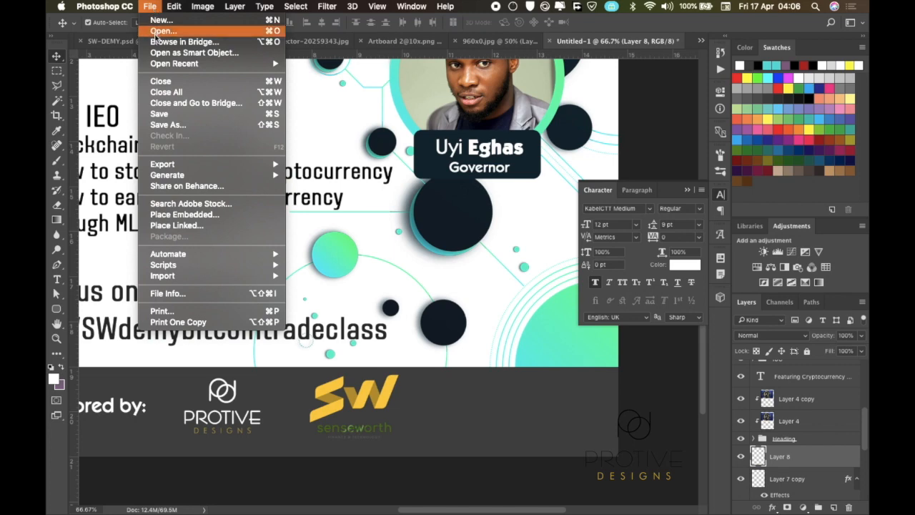
{"action": "left_click", "coordinate": [158, 31]}
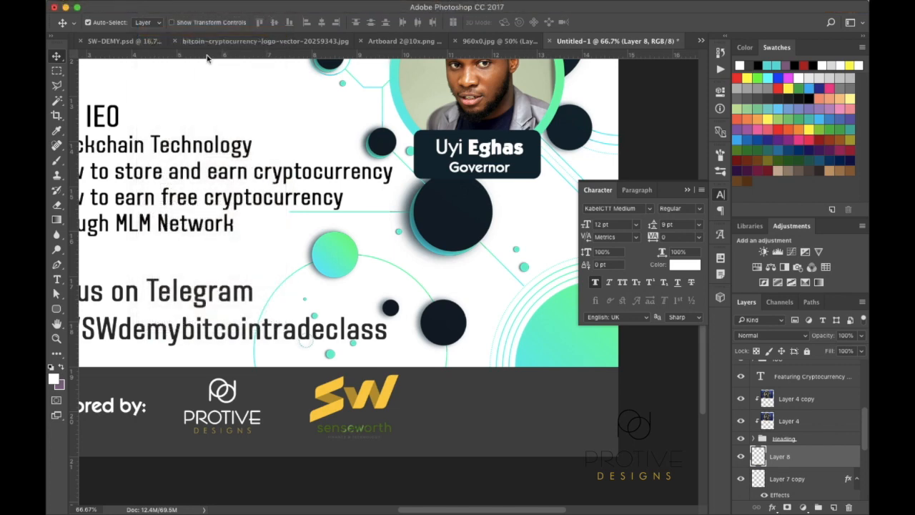
{"action": "scroll", "coordinate": [399, 170], "scroll_direction": "down", "scroll_amount": 1}
{"action": "scroll", "coordinate": [399, 169], "scroll_direction": "down", "scroll_amount": 2}
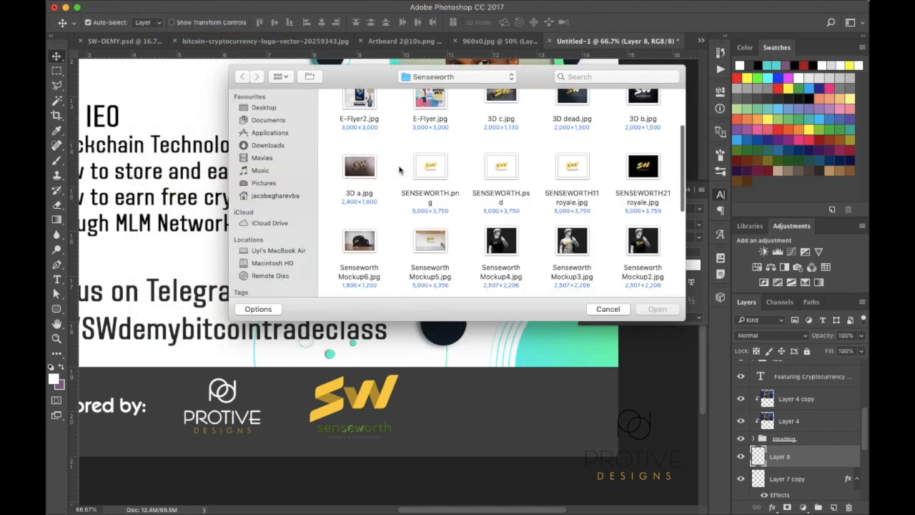
{"action": "left_click", "coordinate": [271, 121]}
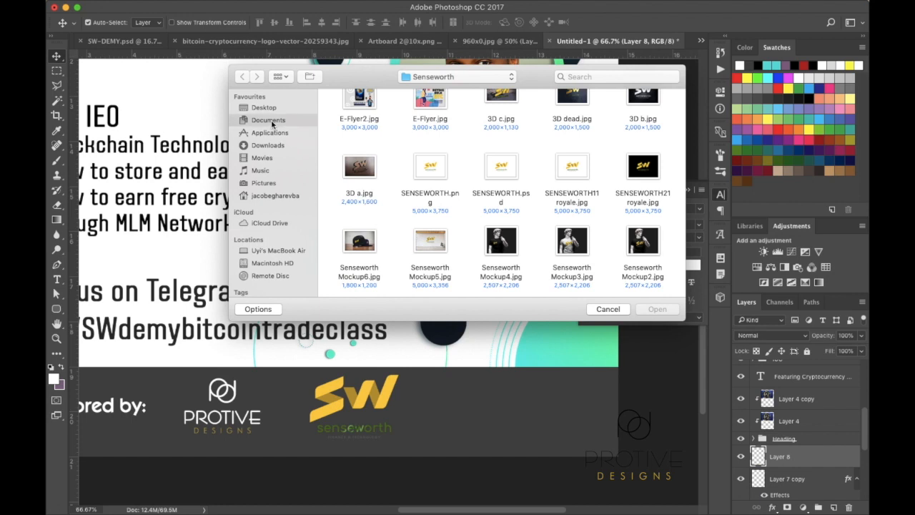
{"action": "scroll", "coordinate": [561, 230], "scroll_direction": "down", "scroll_amount": 5}
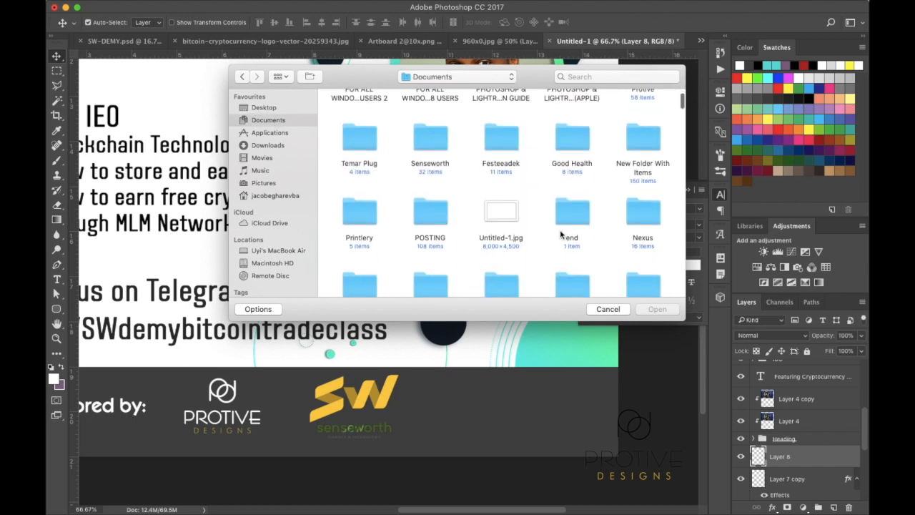
{"action": "scroll", "coordinate": [562, 234], "scroll_direction": "down", "scroll_amount": 8}
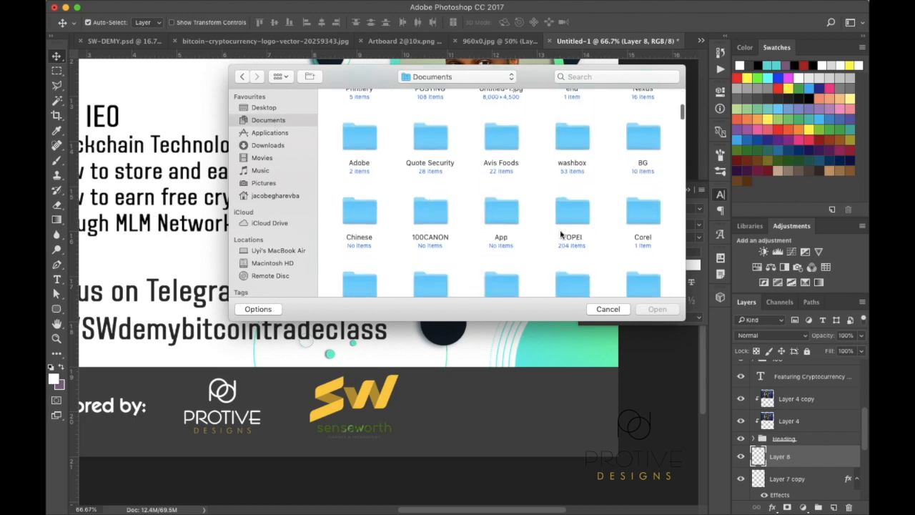
{"action": "scroll", "coordinate": [560, 229], "scroll_direction": "down", "scroll_amount": 4}
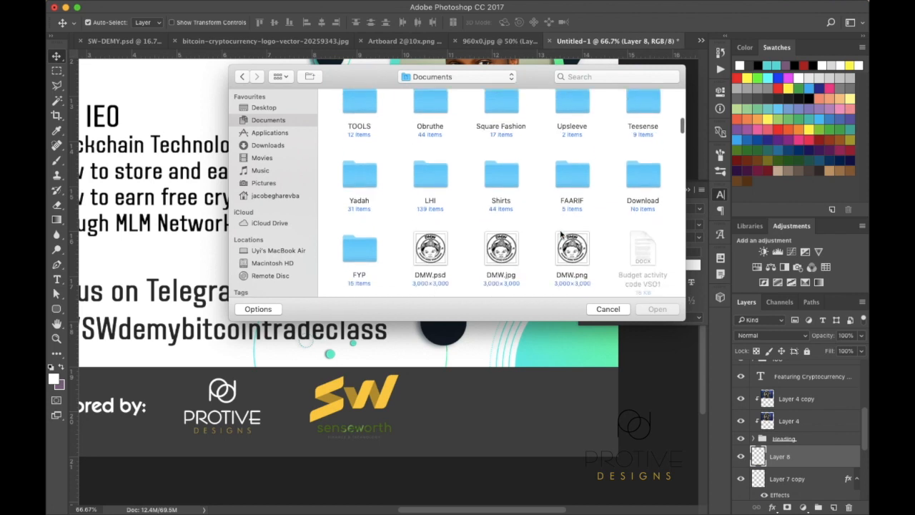
{"action": "scroll", "coordinate": [561, 235], "scroll_direction": "down", "scroll_amount": 5}
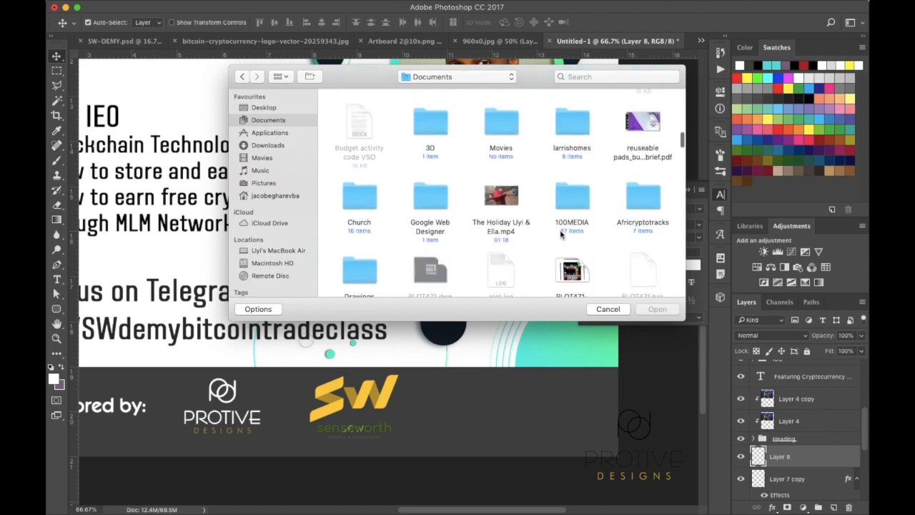
{"action": "double_click", "coordinate": [641, 158]}
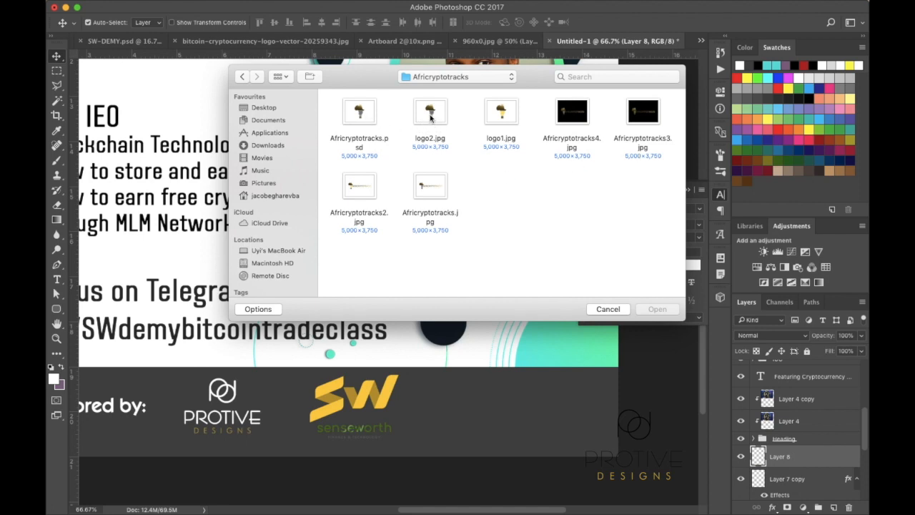
Open logo2.jpg and close it, then open Africryptotracks.jpg instead
{"action": "left_click", "coordinate": [431, 118]}
{"action": "double_click", "coordinate": [431, 119]}
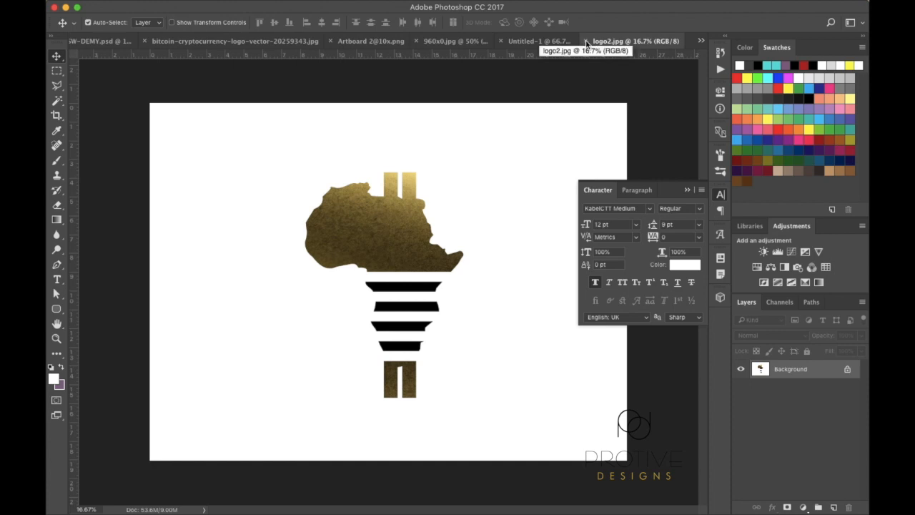
{"action": "left_click", "coordinate": [585, 41]}
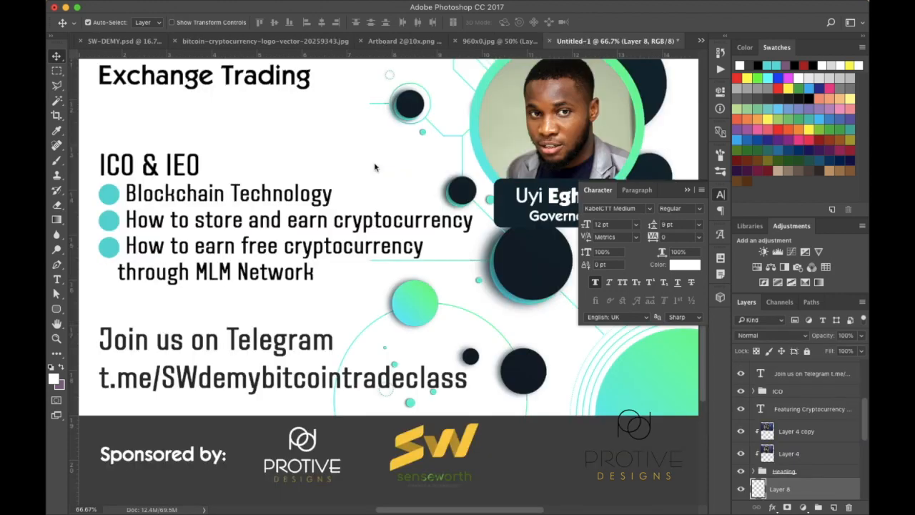
{"action": "mouse_move", "coordinate": [183, 508]}
{"action": "mouse_move", "coordinate": [101, 5]}
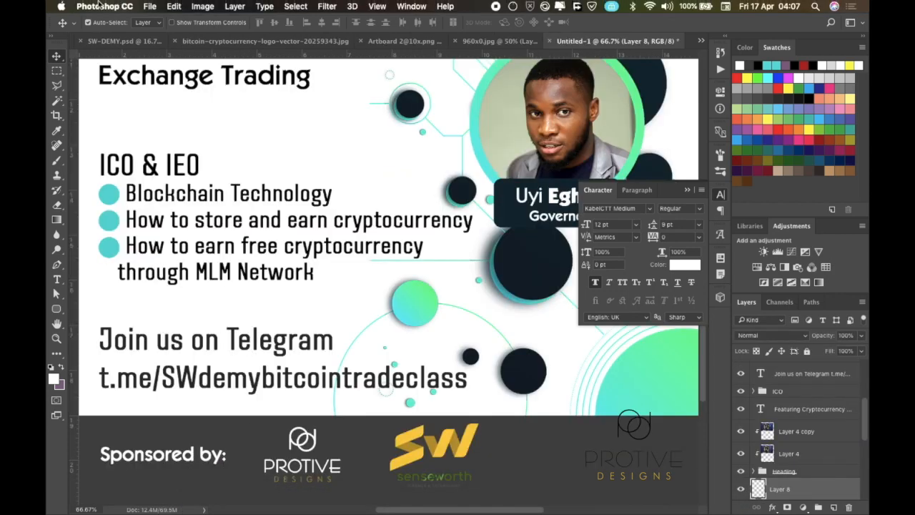
{"action": "left_click", "coordinate": [152, 5]}
{"action": "left_click", "coordinate": [168, 31]}
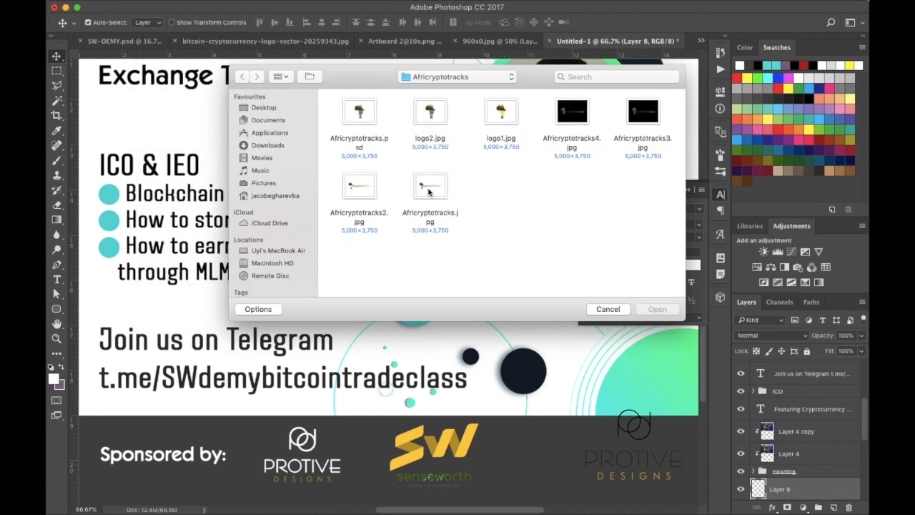
{"action": "double_click", "coordinate": [429, 189]}
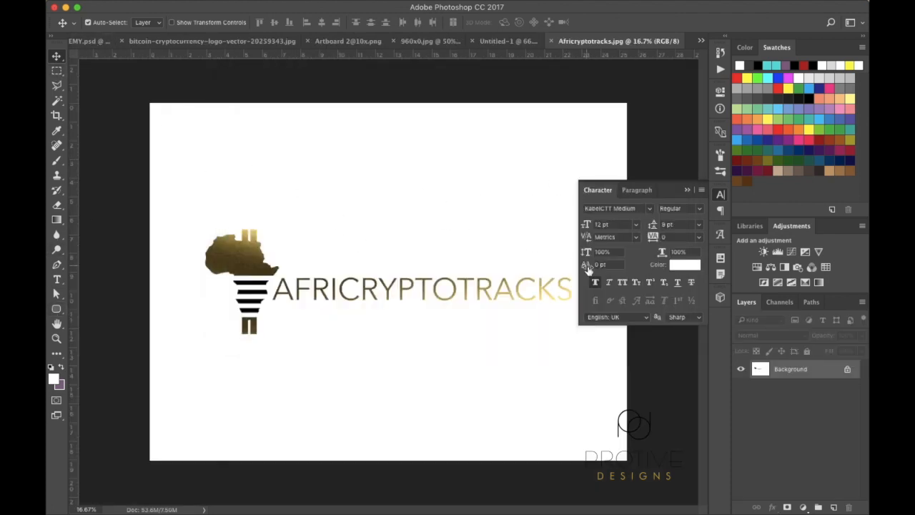
Convert the Background into Layer 0 and try deleting the white with Magic Wand, then restore it
{"action": "double_click", "coordinate": [838, 373]}
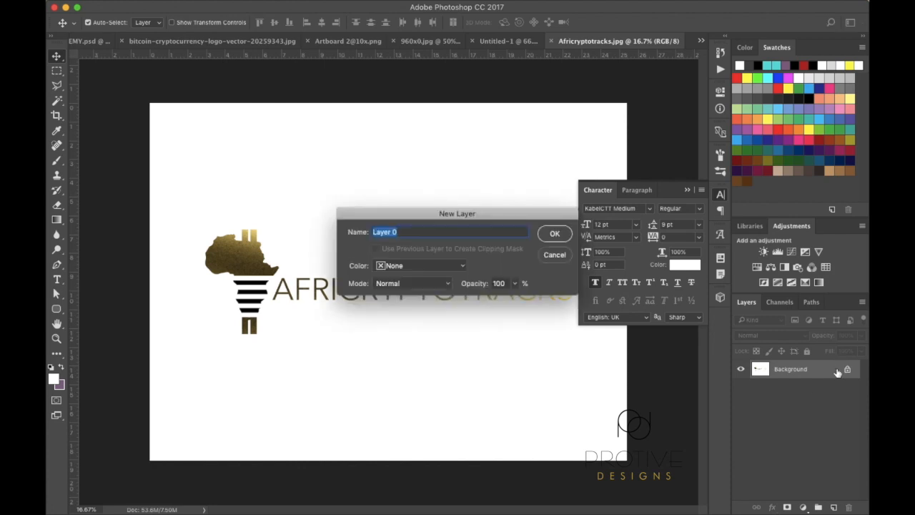
{"action": "key", "text": "Return"}
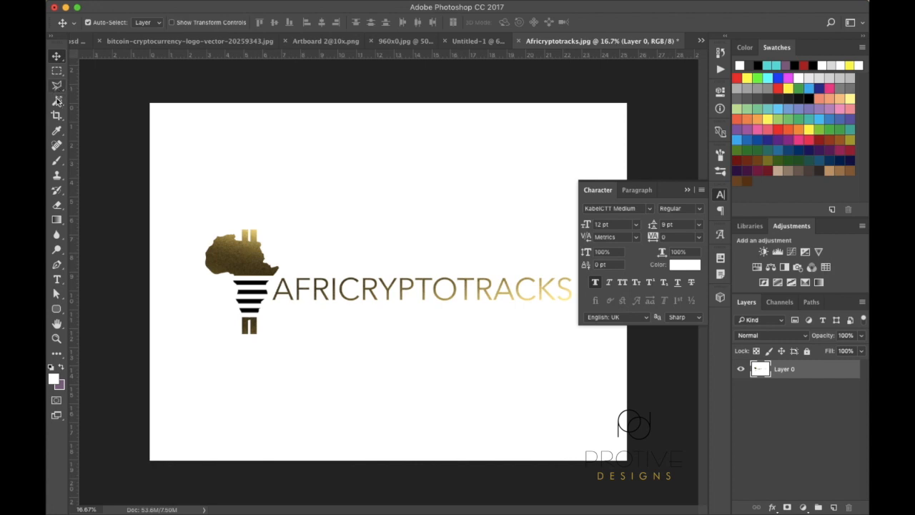
{"action": "left_click", "coordinate": [58, 103]}
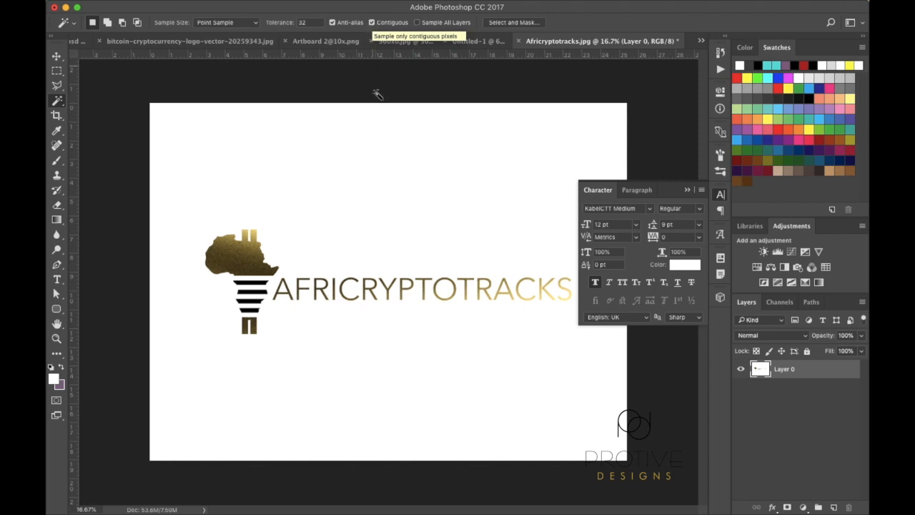
{"action": "left_click", "coordinate": [370, 175]}
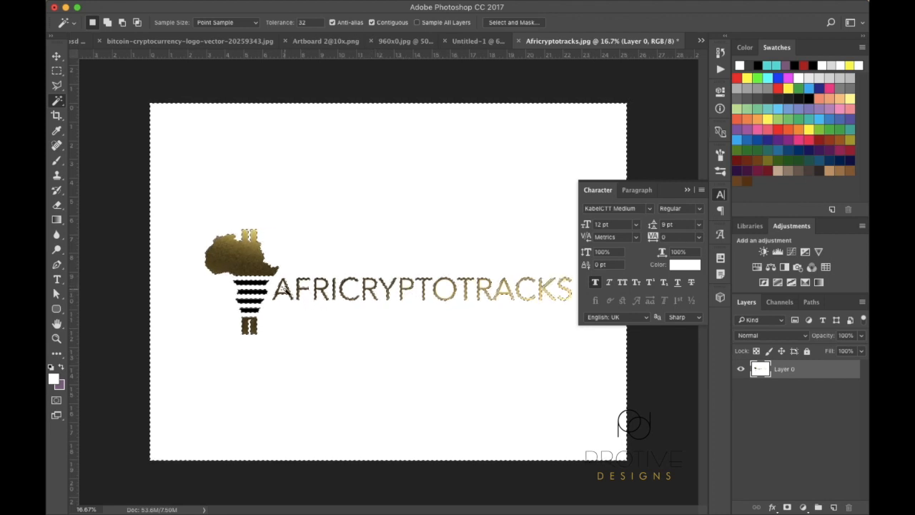
{"action": "key", "text": "Delete"}
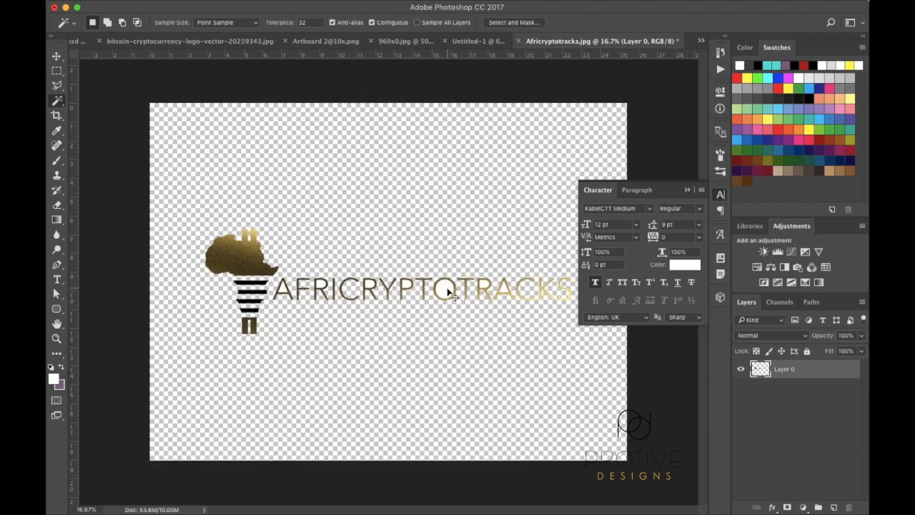
{"action": "key", "text": "super+equal"}
{"action": "key", "text": "super+equal"}
{"action": "key", "text": "super+equal"}
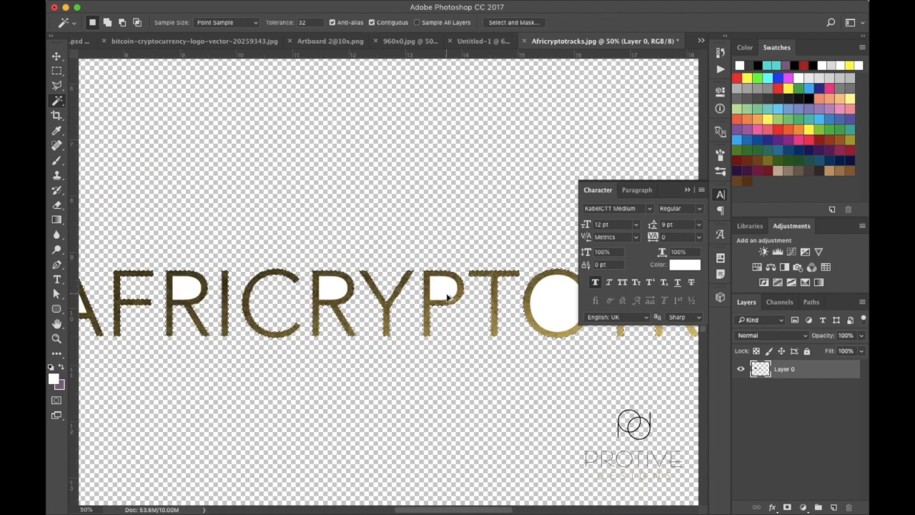
{"action": "left_click", "coordinate": [450, 300]}
{"action": "key", "text": "alt+BackSpace"}
With Contiguous unchecked, delete all white areas to transparency, then select the logo's pixels
{"action": "left_click", "coordinate": [372, 23]}
{"action": "key", "text": "super+d"}
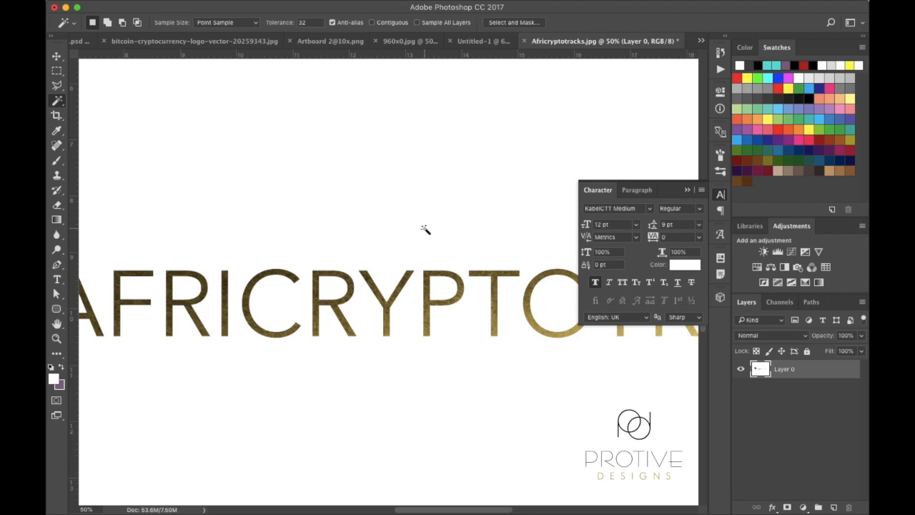
{"action": "key", "text": "super+minus"}
{"action": "key", "text": "super+minus"}
{"action": "key", "text": "super+minus"}
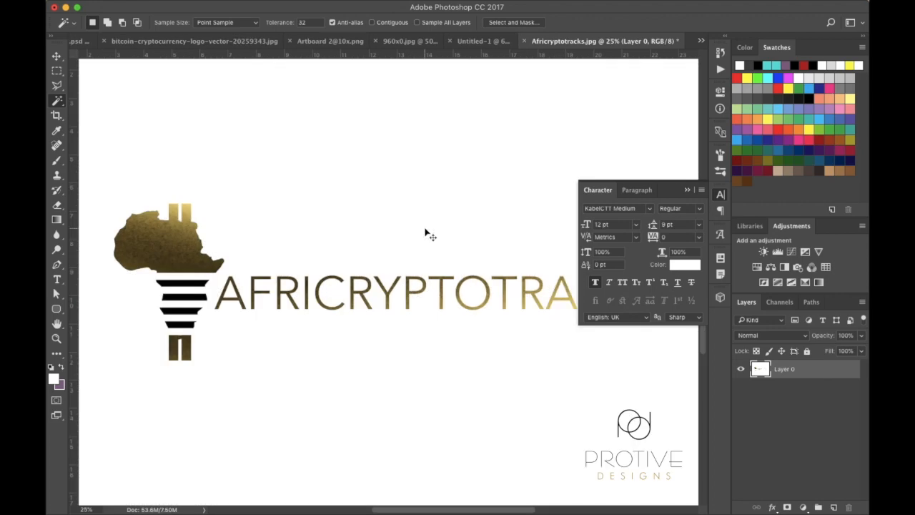
{"action": "left_click", "coordinate": [372, 251]}
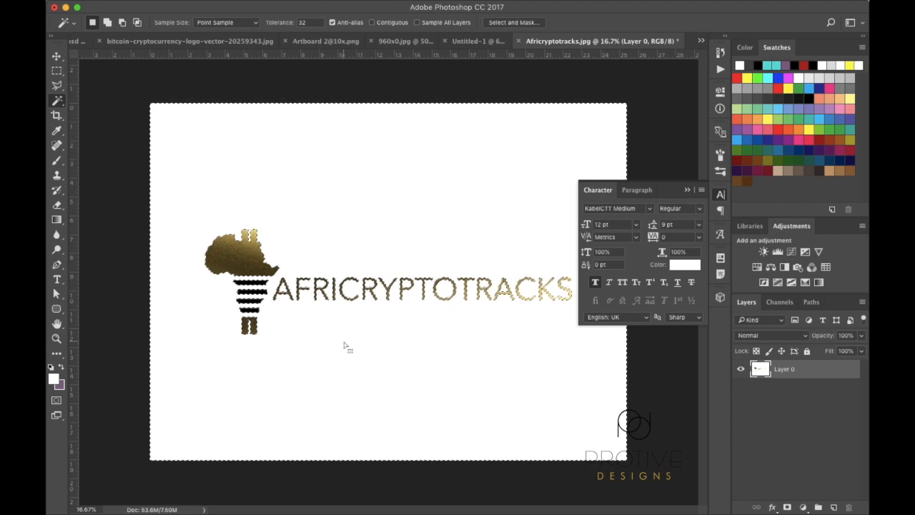
{"action": "key", "text": "Delete"}
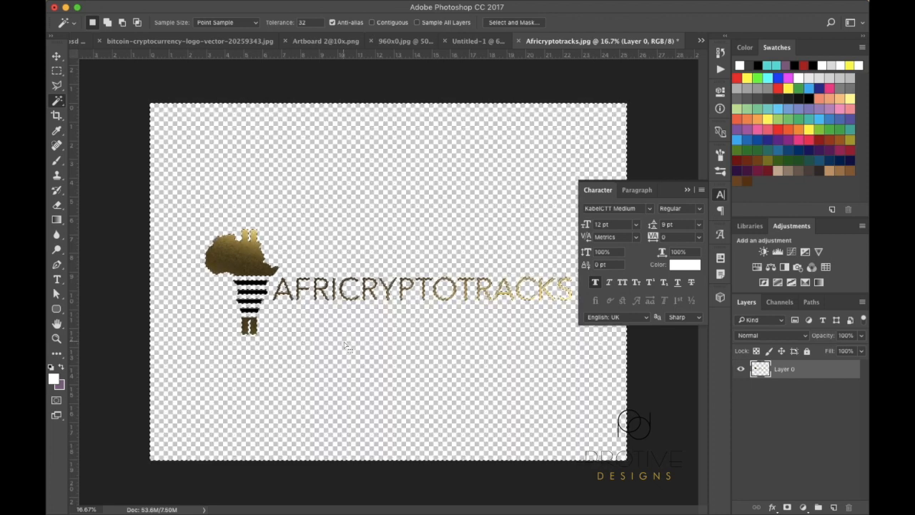
{"action": "key", "text": "super+d"}
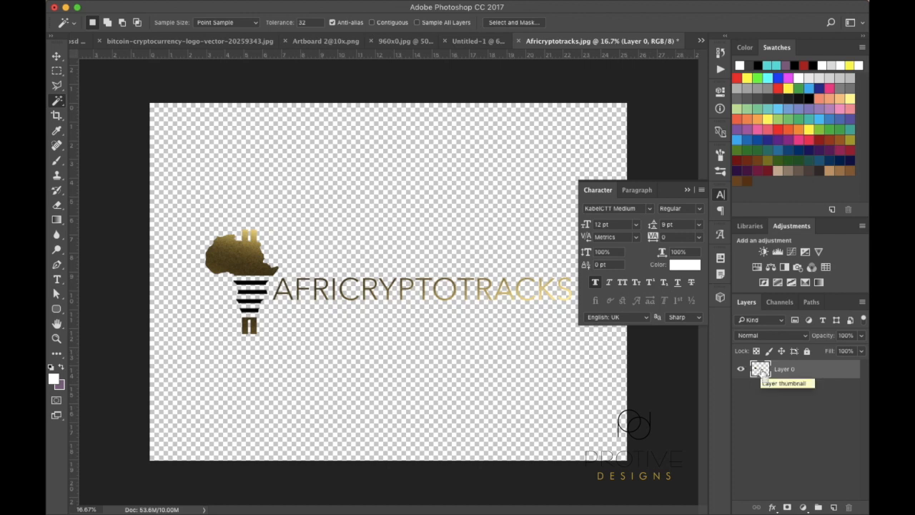
{"action": "left_click", "coordinate": [761, 372], "text": "super"}
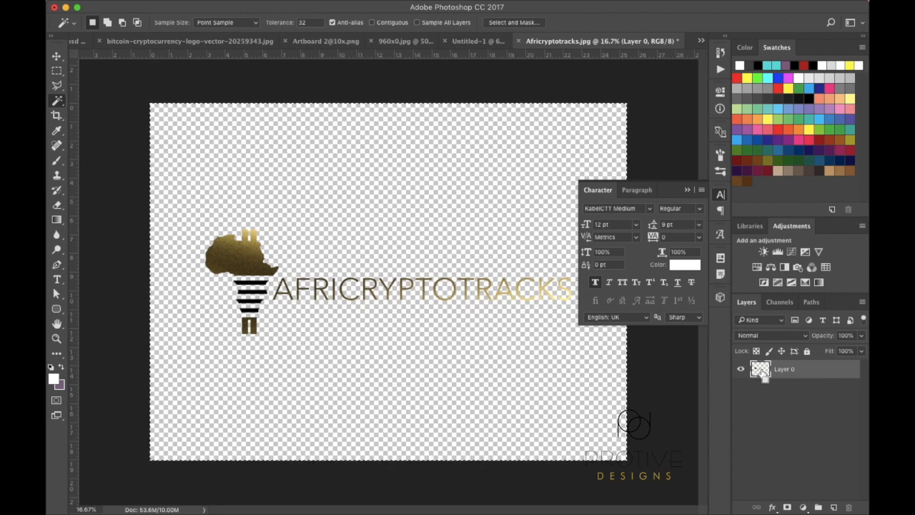
Paste the Africryptotracks logo into the flyer, shrink it and set it slightly higher in the footer
{"action": "left_click", "coordinate": [472, 43]}
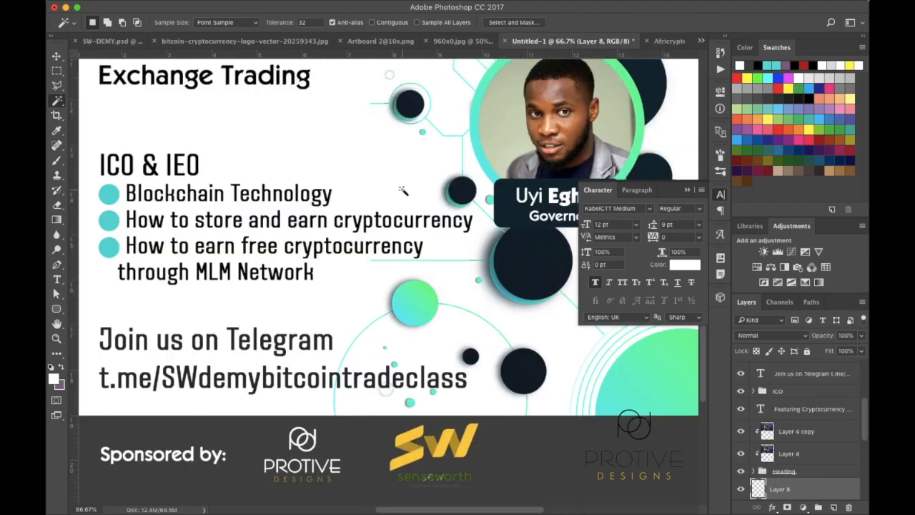
{"action": "key", "text": "super+minus"}
{"action": "key", "text": "super+minus"}
{"action": "key", "text": "super+minus"}
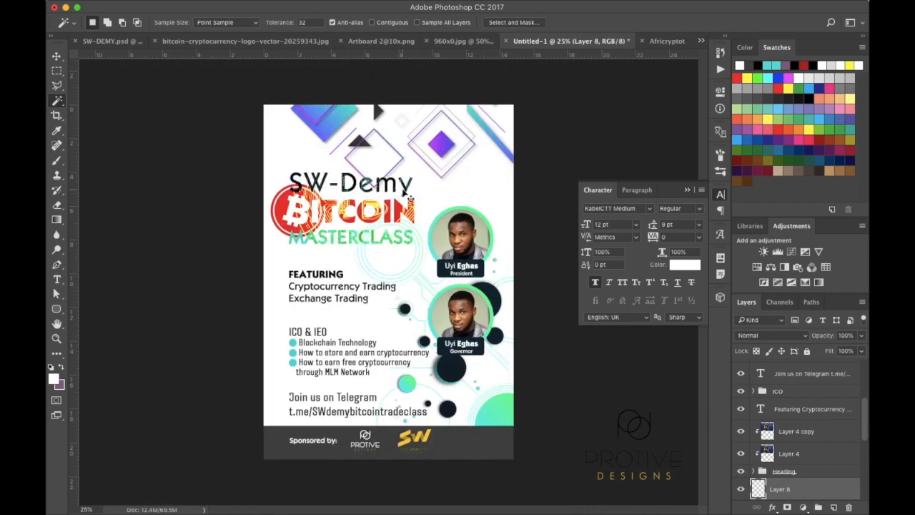
{"action": "key", "text": "super+v"}
{"action": "key", "text": "super+t"}
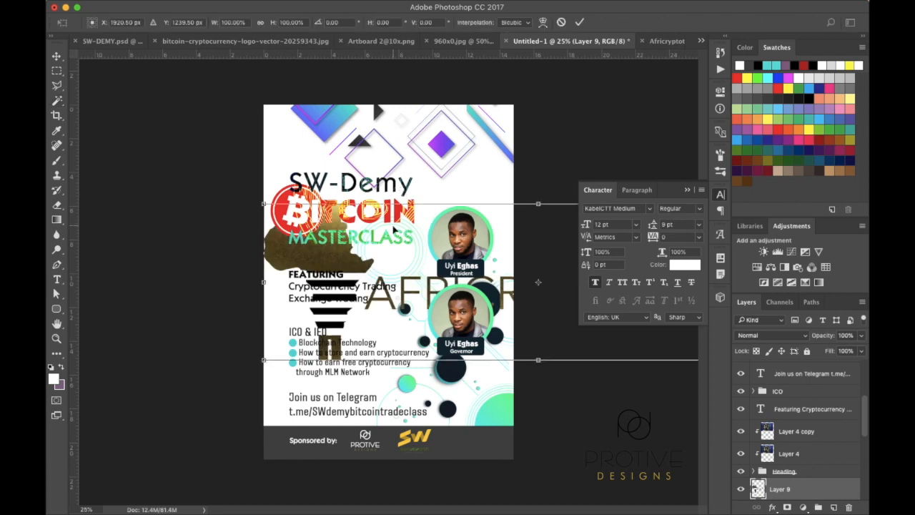
{"action": "left_click_drag", "start_coordinate": [263, 203], "coordinate": [458, 444]}
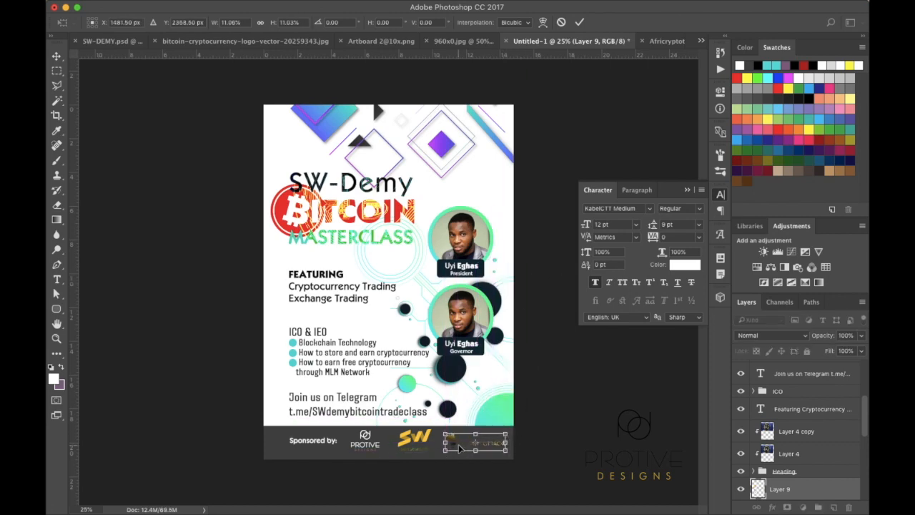
{"action": "key", "text": "super+equal"}
{"action": "key", "text": "super+equal"}
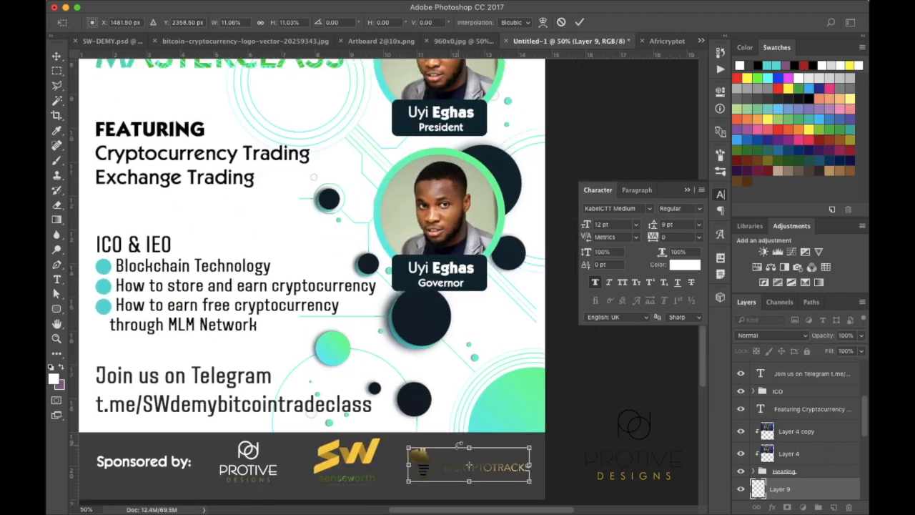
{"action": "left_click_drag", "start_coordinate": [530, 449], "coordinate": [472, 473]}
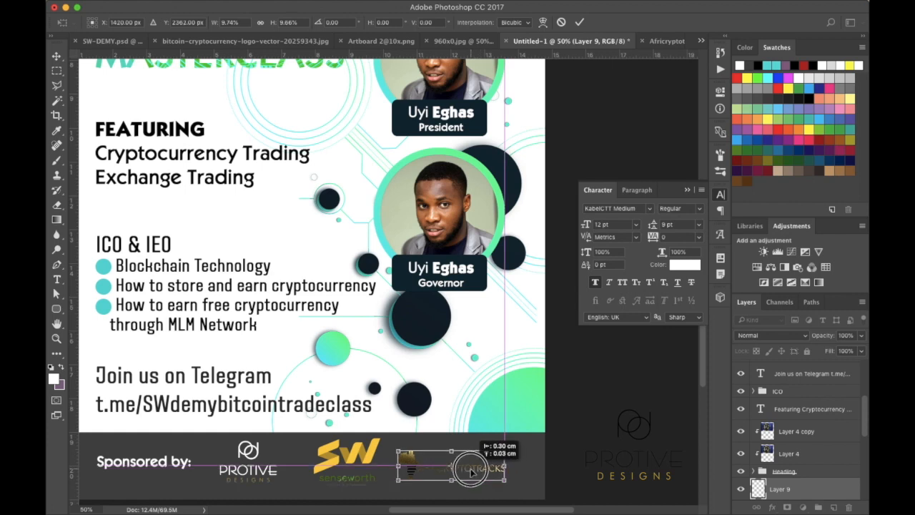
{"action": "left_click_drag", "start_coordinate": [471, 474], "coordinate": [472, 471]}
{"action": "key", "text": "Return"}
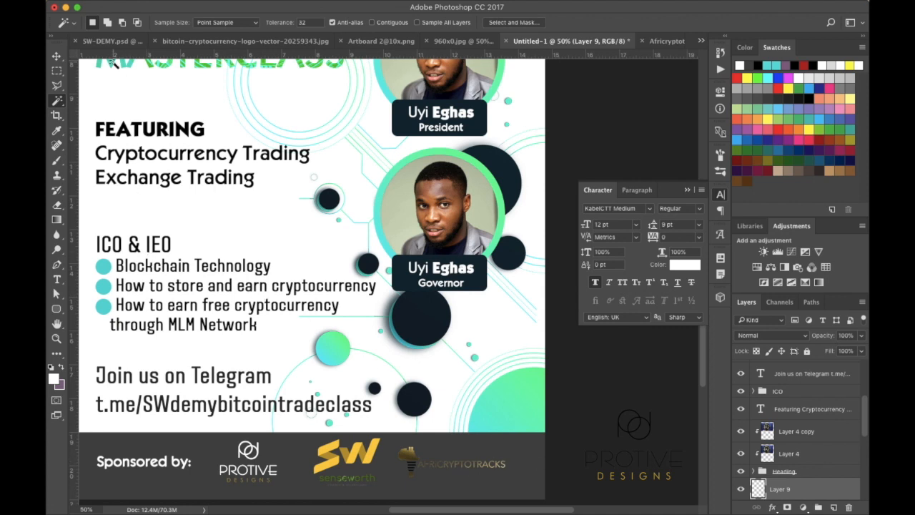
Shift the SW senseworth logo slightly left and scale it down to about 88%
{"action": "left_click", "coordinate": [57, 57]}
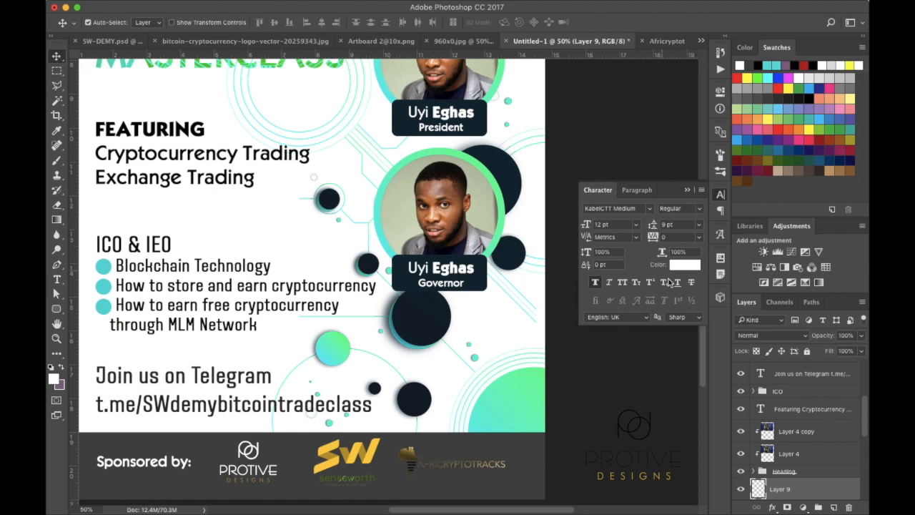
{"action": "scroll", "coordinate": [513, 376], "scroll_direction": "down", "scroll_amount": 3}
{"action": "scroll", "coordinate": [513, 377], "scroll_direction": "left", "scroll_amount": 1}
{"action": "scroll", "coordinate": [513, 377], "scroll_direction": "left", "scroll_amount": 3}
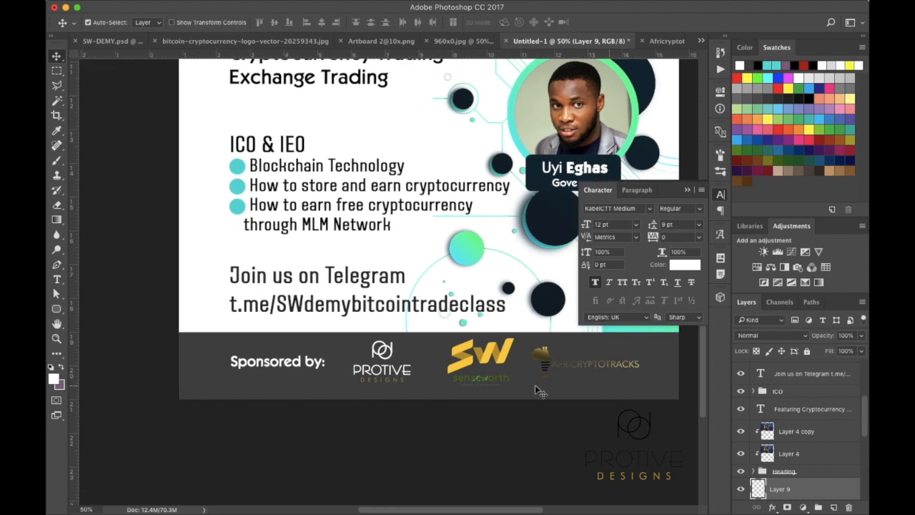
{"action": "scroll", "coordinate": [535, 384], "scroll_direction": "up", "scroll_amount": 1}
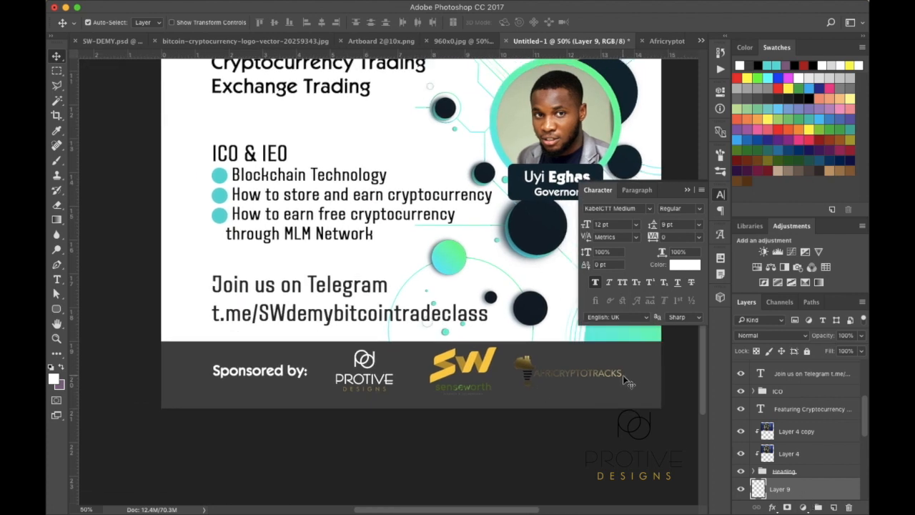
{"action": "left_click", "coordinate": [472, 371]}
{"action": "left_click_drag", "start_coordinate": [472, 371], "coordinate": [465, 372]}
{"action": "key", "text": "super+t"}
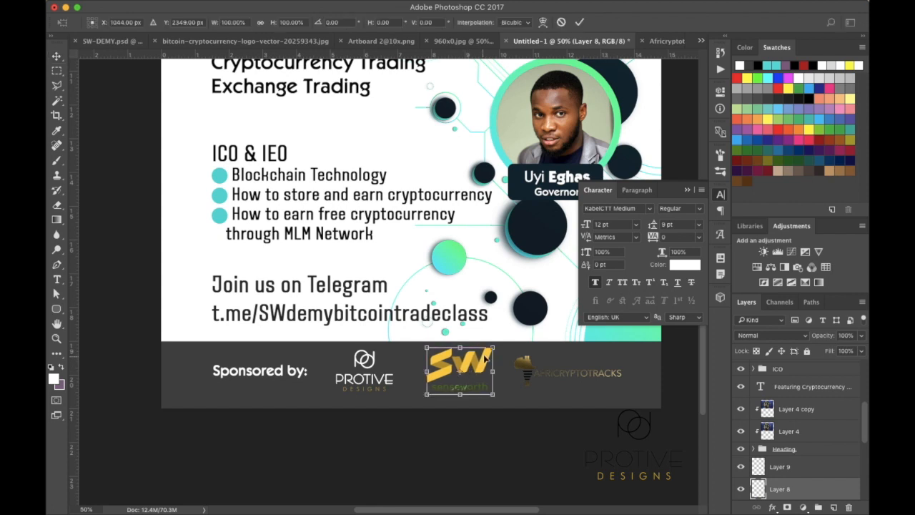
{"action": "left_click_drag", "start_coordinate": [494, 348], "coordinate": [491, 352]}
{"action": "key", "text": "Return"}
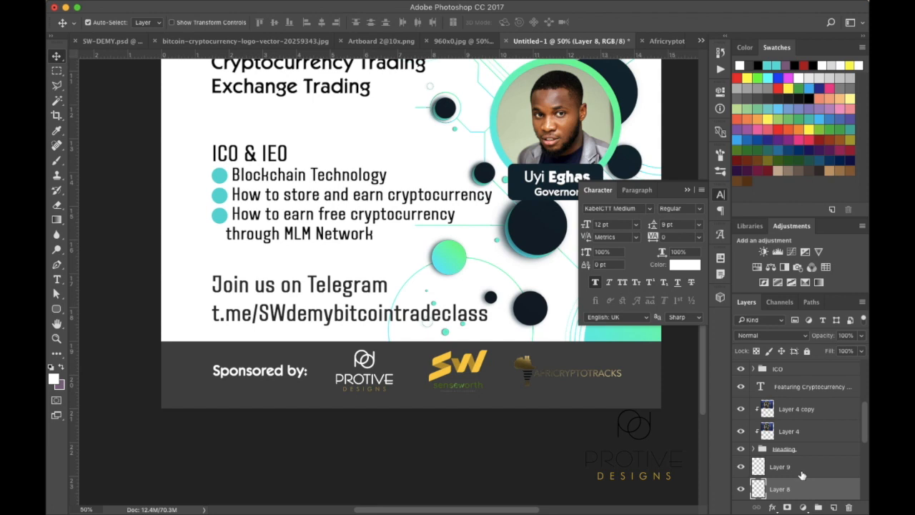
Select the footer band layer, Layer 6, in the Layers panel
{"action": "scroll", "coordinate": [803, 476], "scroll_direction": "down", "scroll_amount": 2}
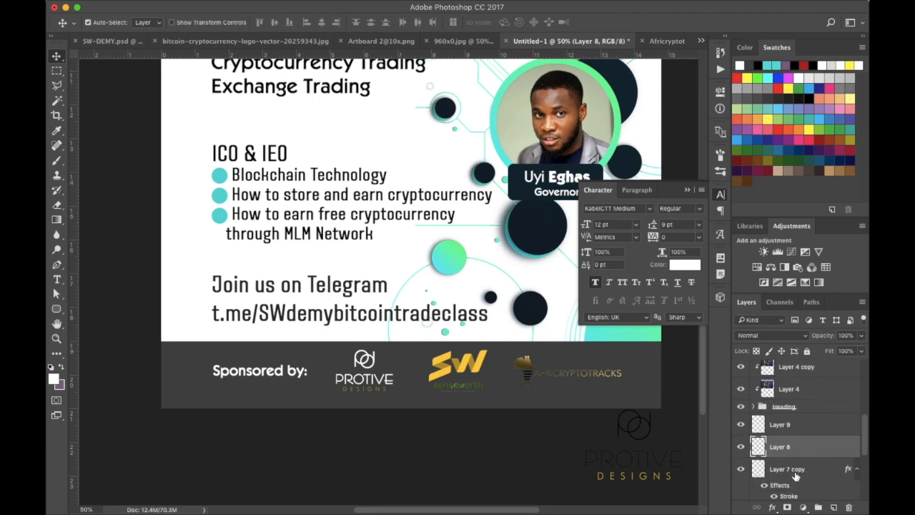
{"action": "scroll", "coordinate": [796, 477], "scroll_direction": "down", "scroll_amount": 1}
{"action": "scroll", "coordinate": [796, 477], "scroll_direction": "down", "scroll_amount": 5}
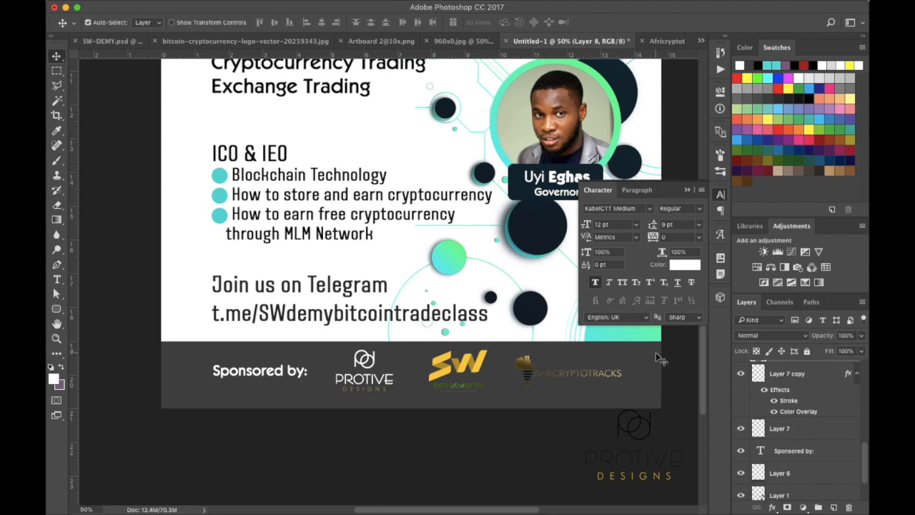
{"action": "left_click", "coordinate": [796, 473]}
Add a Color Overlay to Layer 6 and try navy, grey and near-black colours
{"action": "double_click", "coordinate": [806, 474]}
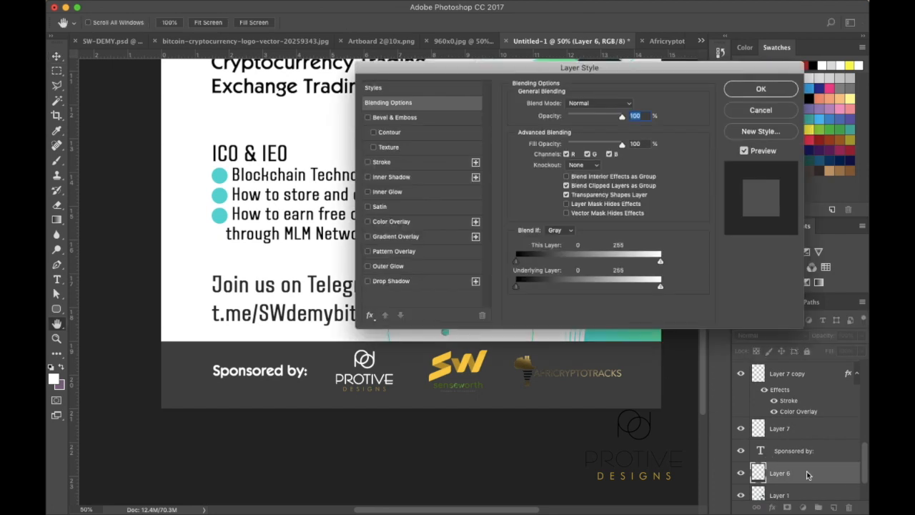
{"action": "left_click", "coordinate": [387, 223]}
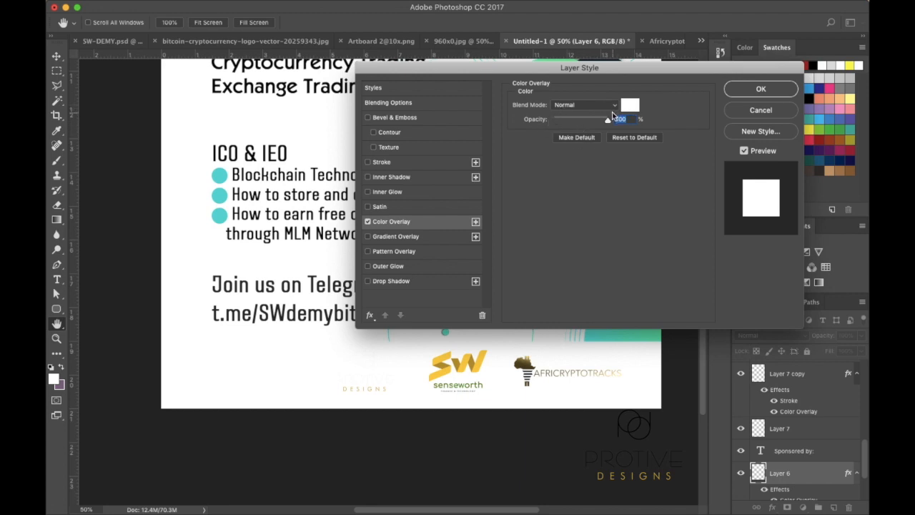
{"action": "left_click", "coordinate": [630, 106]}
{"action": "scroll", "coordinate": [288, 163], "scroll_direction": "up", "scroll_amount": 5}
{"action": "scroll", "coordinate": [289, 164], "scroll_direction": "right", "scroll_amount": 5}
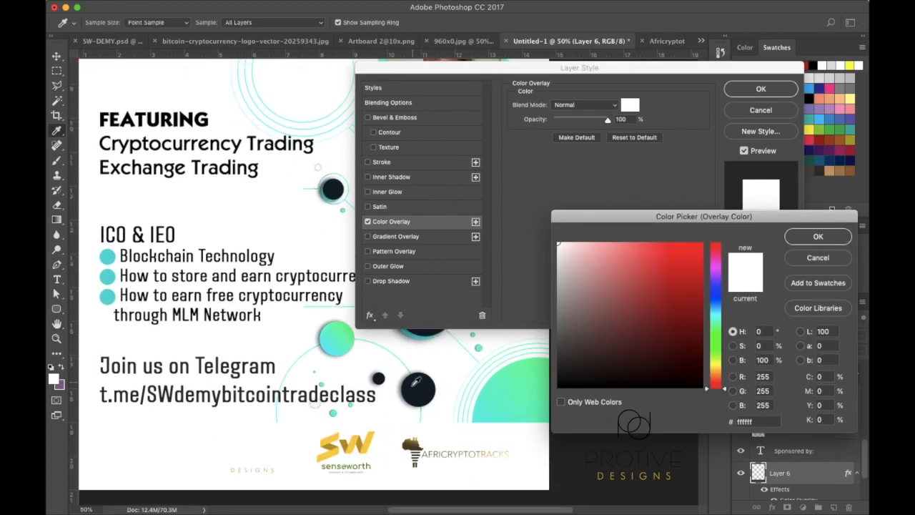
{"action": "left_click", "coordinate": [413, 392]}
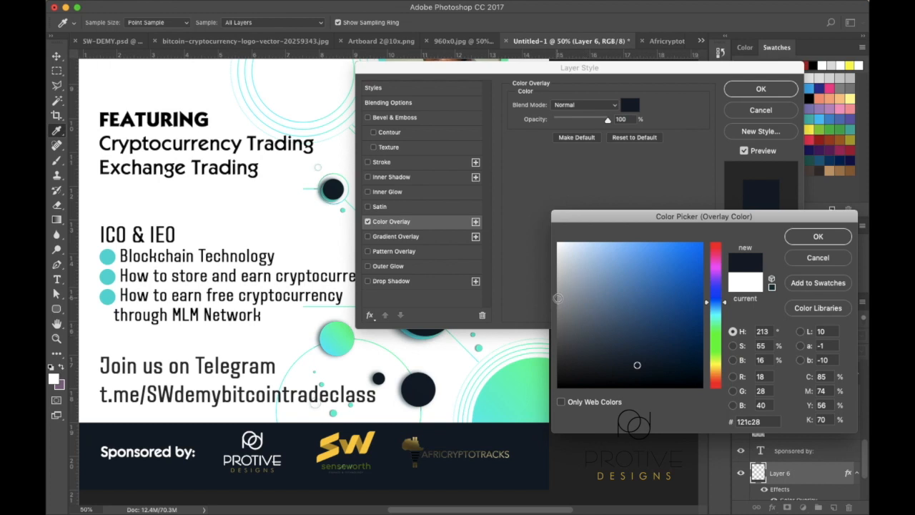
{"action": "left_click", "coordinate": [558, 298]}
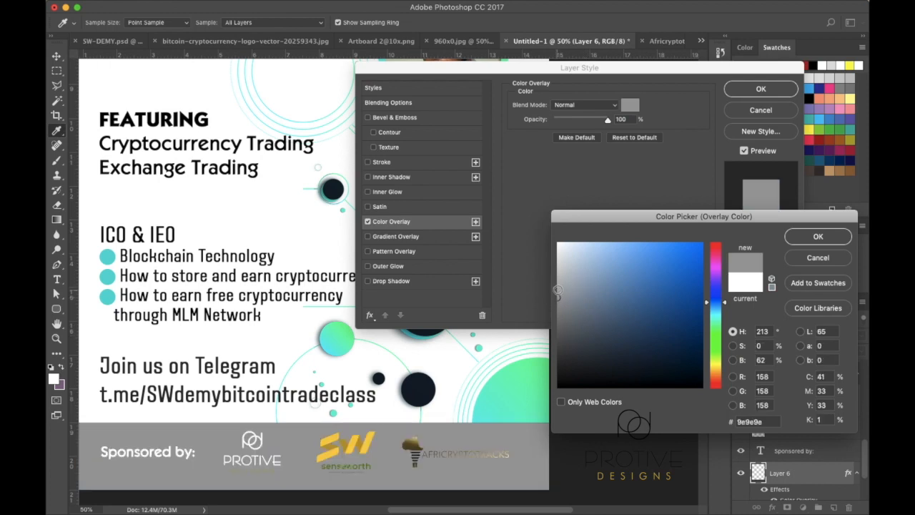
{"action": "left_click", "coordinate": [557, 382]}
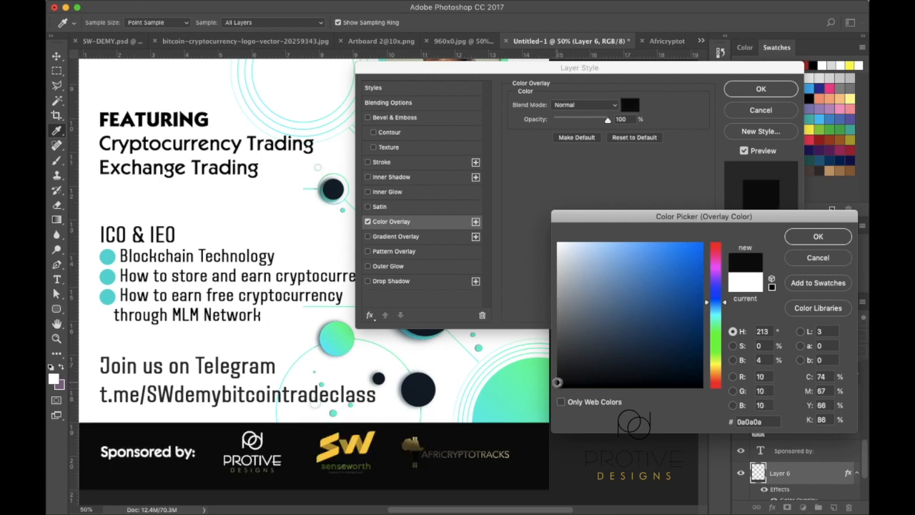
Sample the dark navy #121d28 from the flyer and apply it as the overlay colour
{"action": "key", "text": "super+minus"}
{"action": "key", "text": "super+minus"}
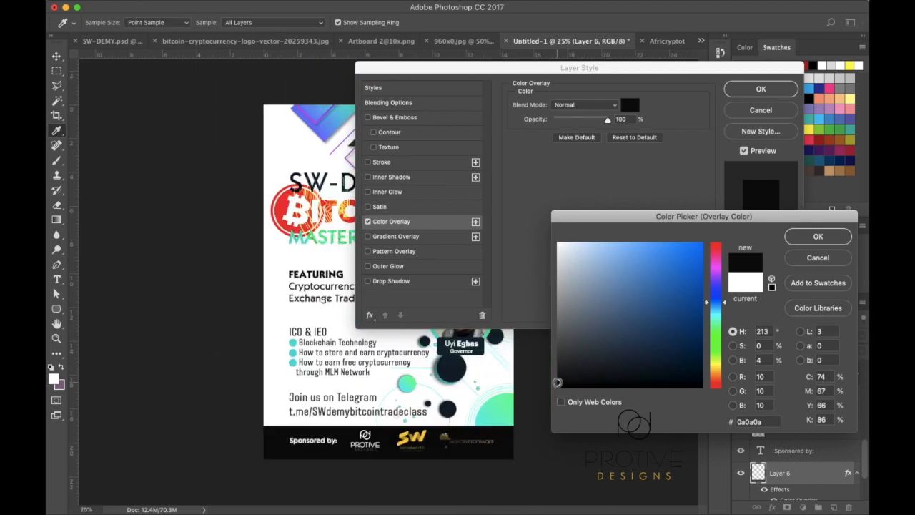
{"action": "left_click_drag", "start_coordinate": [610, 70], "coordinate": [695, 32]}
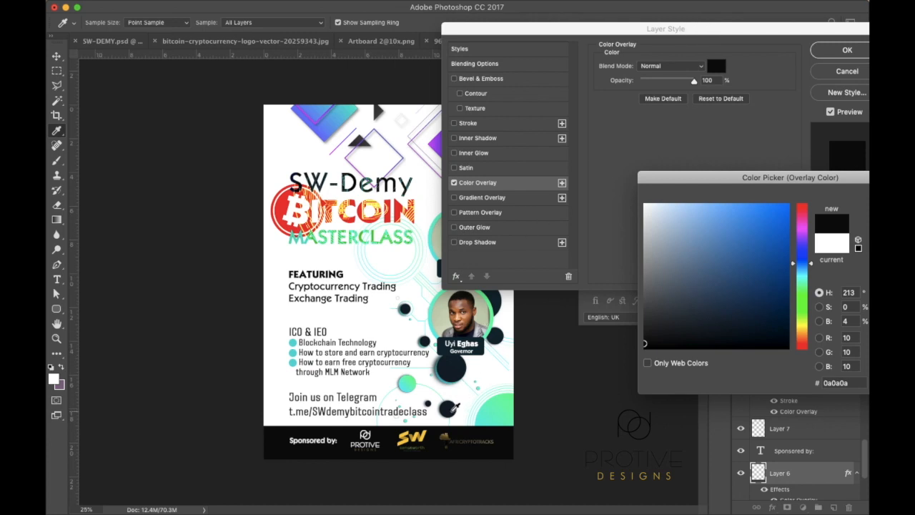
{"action": "left_click", "coordinate": [451, 409]}
{"action": "left_click", "coordinate": [460, 364]}
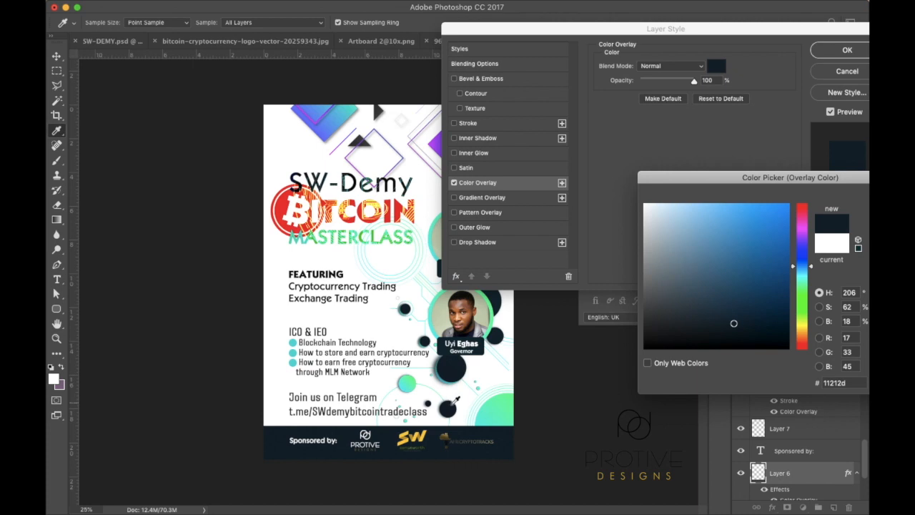
{"action": "left_click", "coordinate": [450, 409]}
{"action": "left_click", "coordinate": [459, 369]}
{"action": "left_click", "coordinate": [451, 409]}
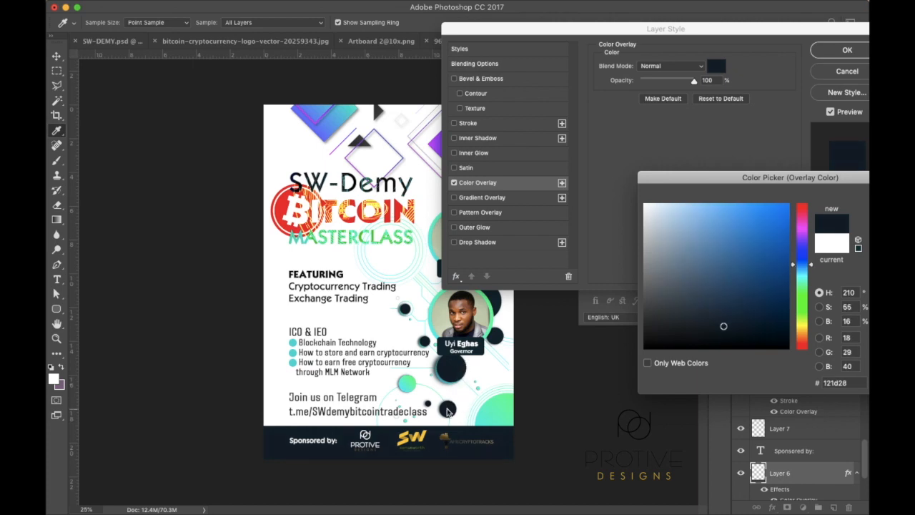
{"action": "left_click_drag", "start_coordinate": [803, 184], "coordinate": [725, 186]}
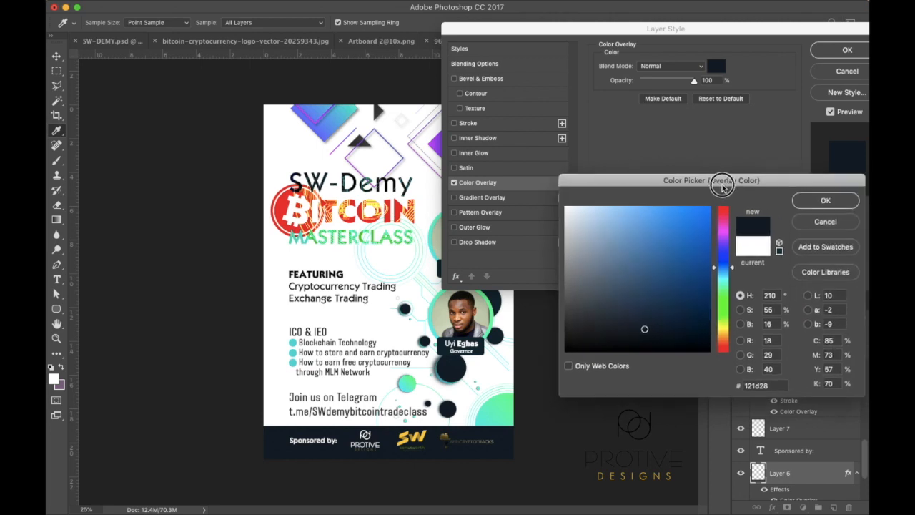
{"action": "left_click", "coordinate": [824, 201]}
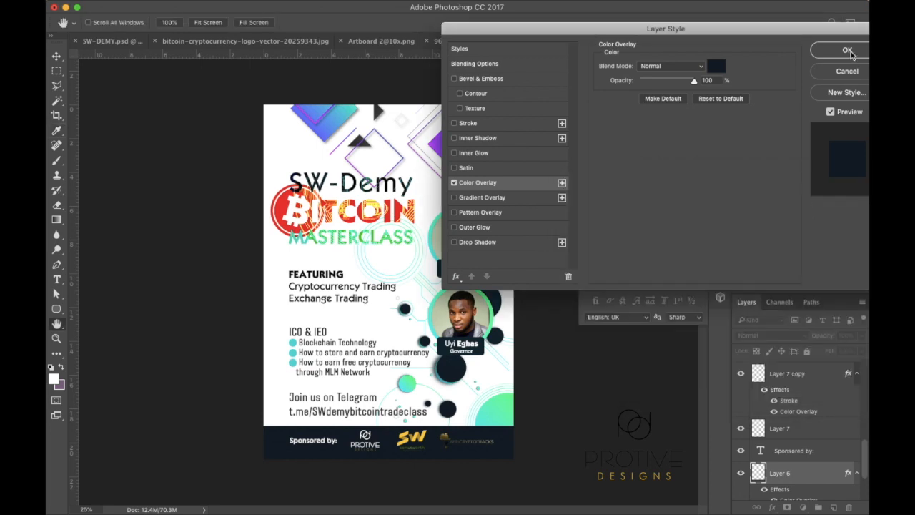
{"action": "left_click", "coordinate": [850, 54]}
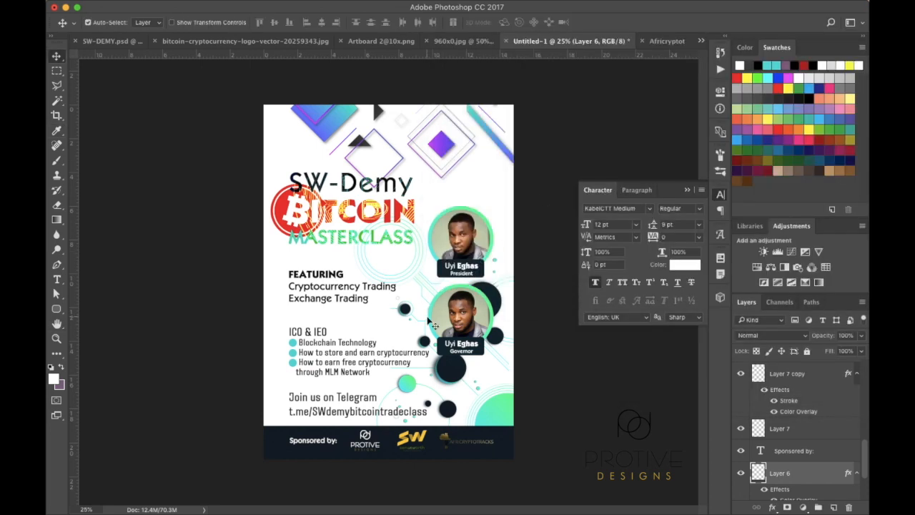
Drag frame (2).png from Downloads onto the flyer, shrink it and place it top-right
{"action": "mouse_move", "coordinate": [319, 501]}
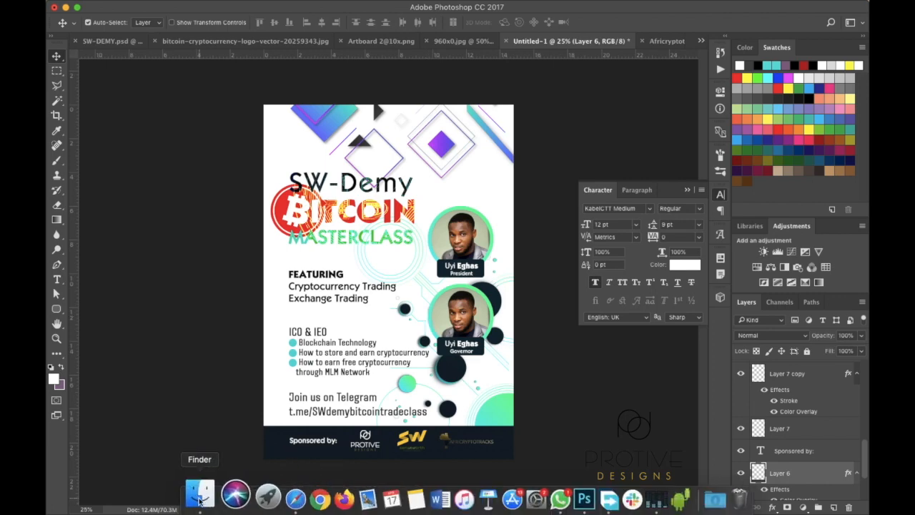
{"action": "left_click", "coordinate": [691, 494]}
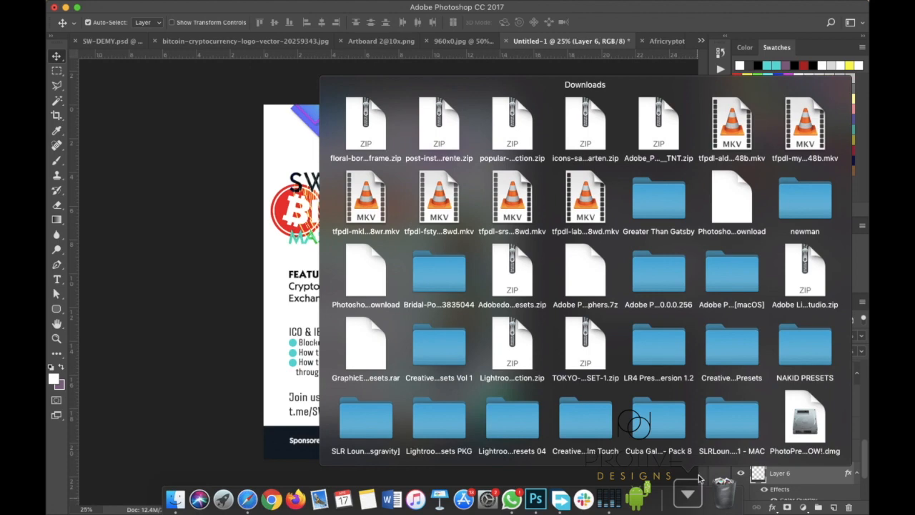
{"action": "scroll", "coordinate": [787, 386], "scroll_direction": "down", "scroll_amount": 5}
{"action": "left_click_drag", "start_coordinate": [799, 371], "coordinate": [447, 181]}
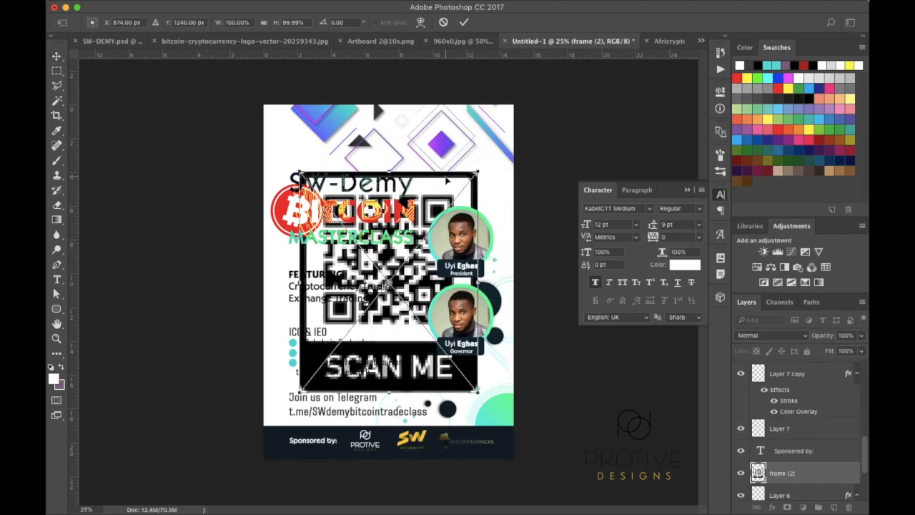
{"action": "left_click_drag", "start_coordinate": [295, 391], "coordinate": [415, 243]}
{"action": "left_click_drag", "start_coordinate": [451, 180], "coordinate": [472, 138]}
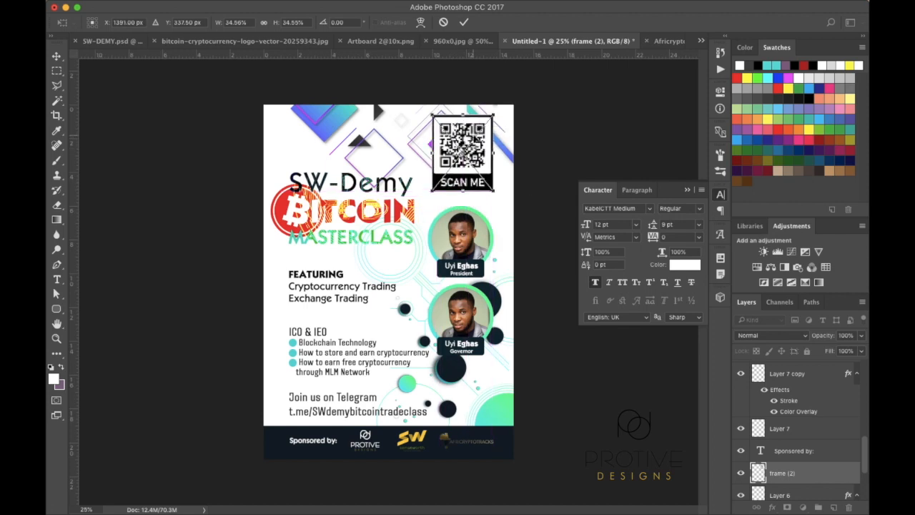
{"action": "mouse_move", "coordinate": [429, 192]}
{"action": "left_mouse_down"}
{"action": "mouse_move", "coordinate": [423, 199]}
{"action": "mouse_move", "coordinate": [434, 189]}
{"action": "left_mouse_up"}
{"action": "key", "text": "Return"}
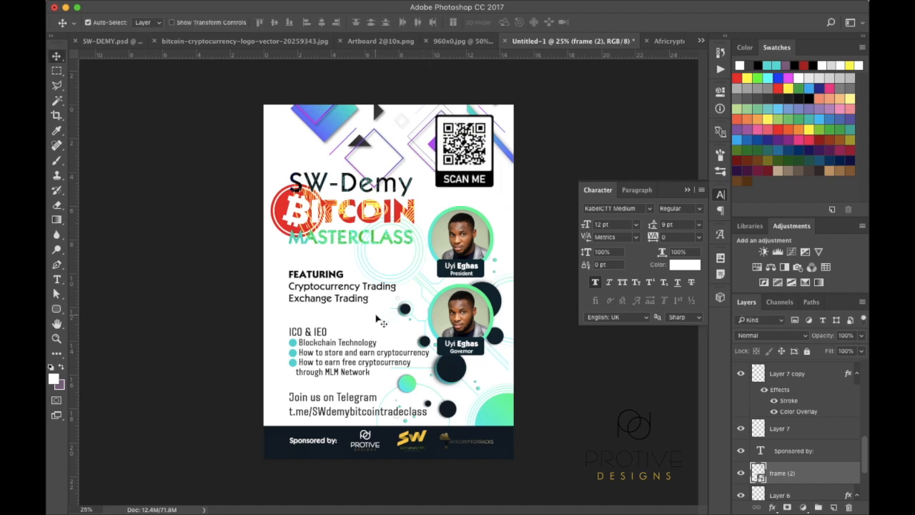
{"action": "scroll", "coordinate": [766, 408], "scroll_direction": "up", "scroll_amount": 5}
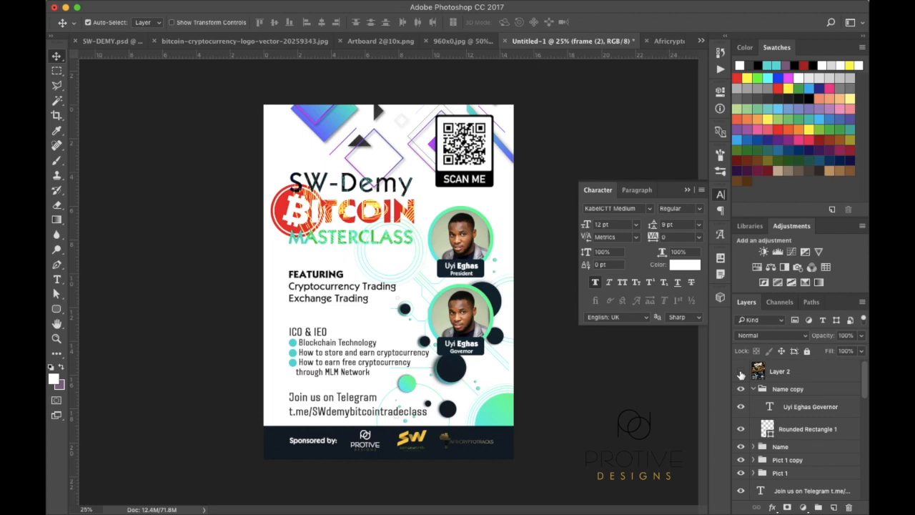
{"action": "left_click", "coordinate": [741, 372]}
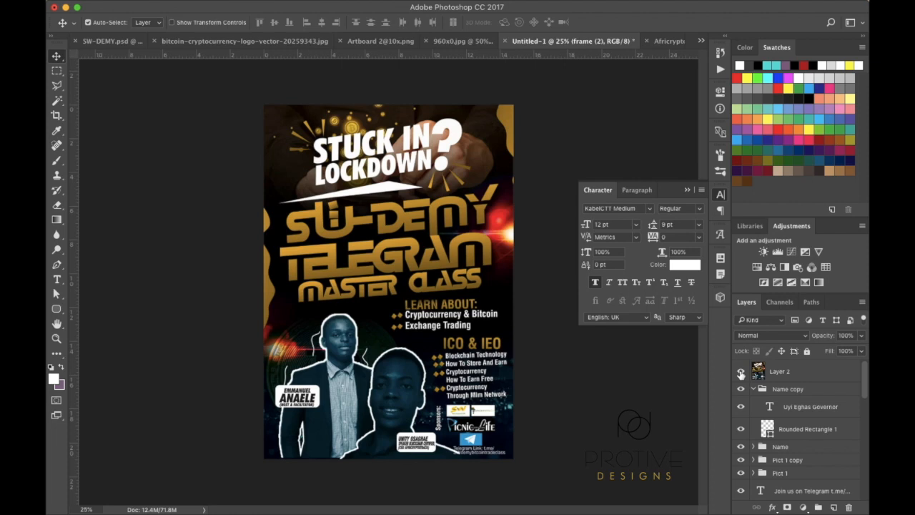
{"action": "left_click", "coordinate": [741, 372]}
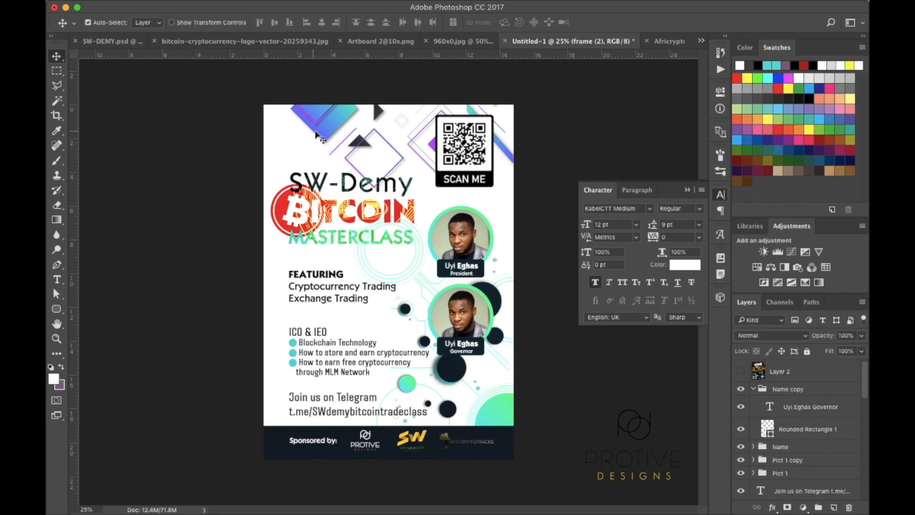
Save the flyer as SW-Demy.psd in Documents, keeping Maximize Compatibility on
{"action": "mouse_move", "coordinate": [199, 4]}
{"action": "left_click", "coordinate": [159, 7]}
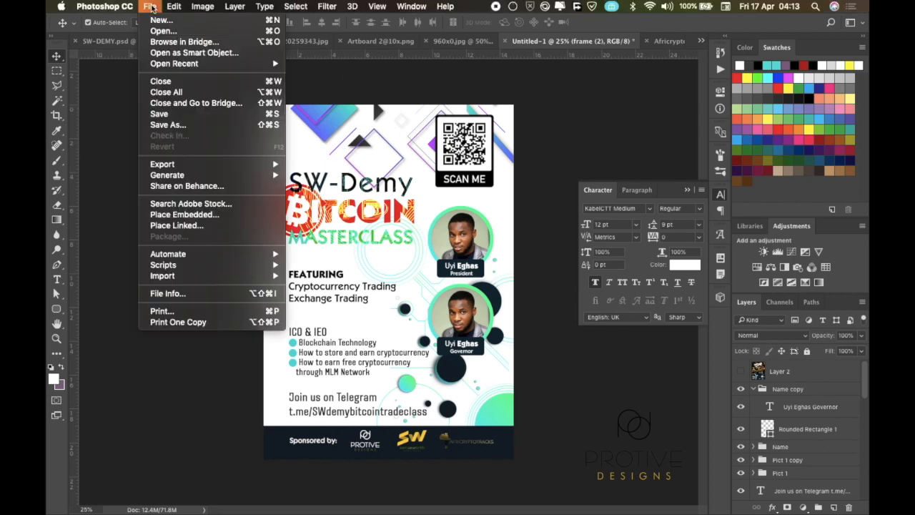
{"action": "left_click", "coordinate": [168, 129]}
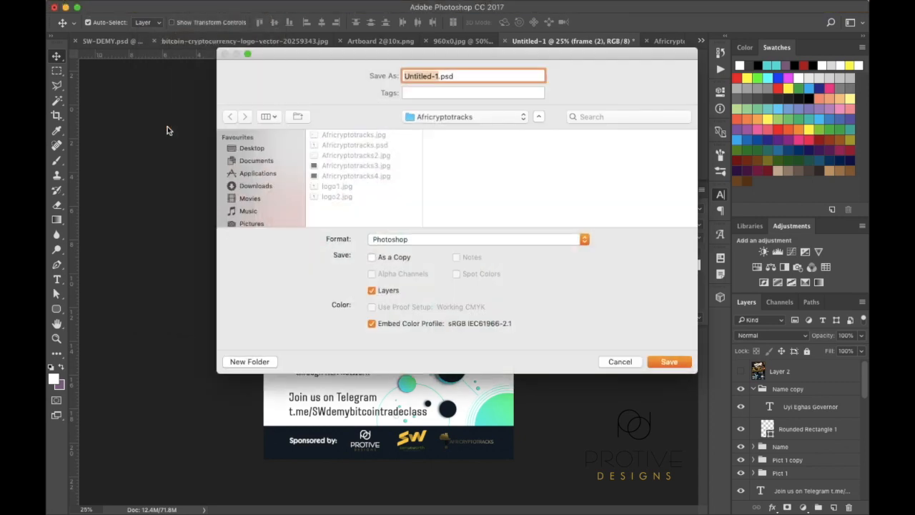
{"action": "left_click", "coordinate": [271, 161]}
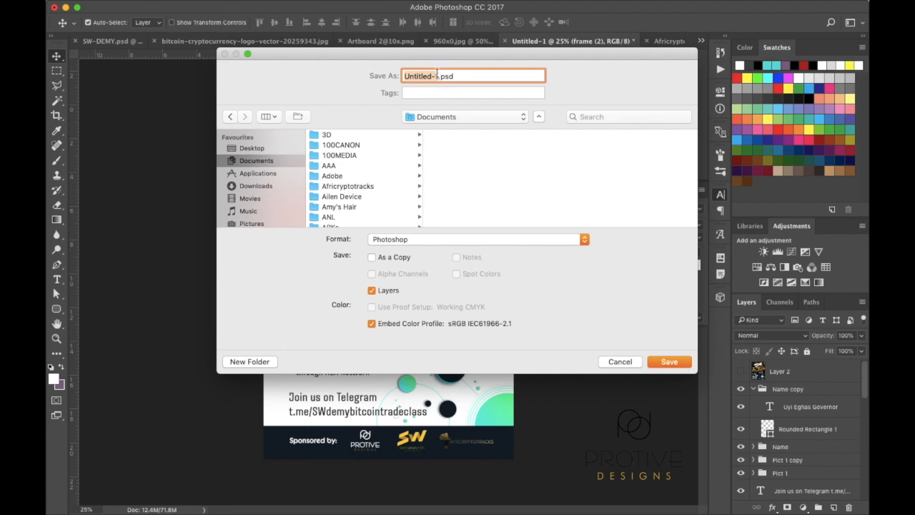
{"action": "type", "text": "Sw"}
{"action": "key", "text": "BackSpace"}
{"action": "type", "text": "W-Demy"}
{"action": "left_click", "coordinate": [669, 362]}
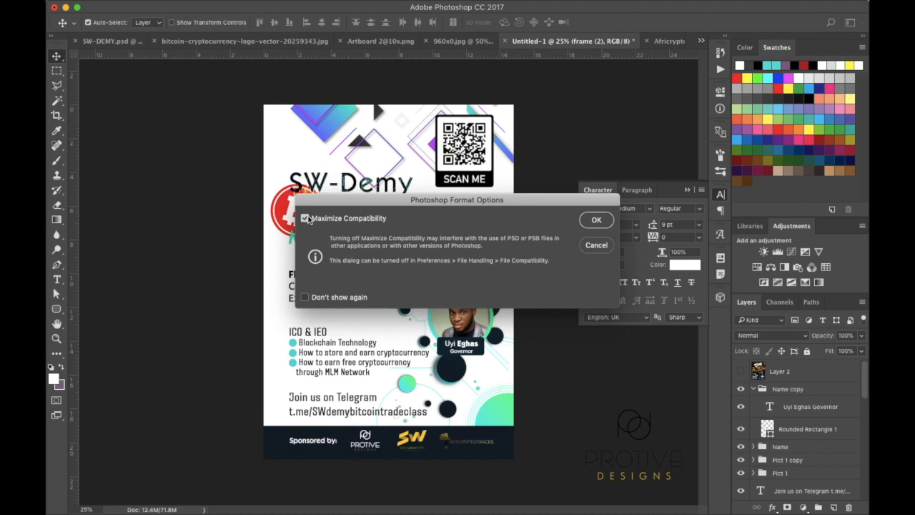
{"action": "left_click", "coordinate": [590, 221]}
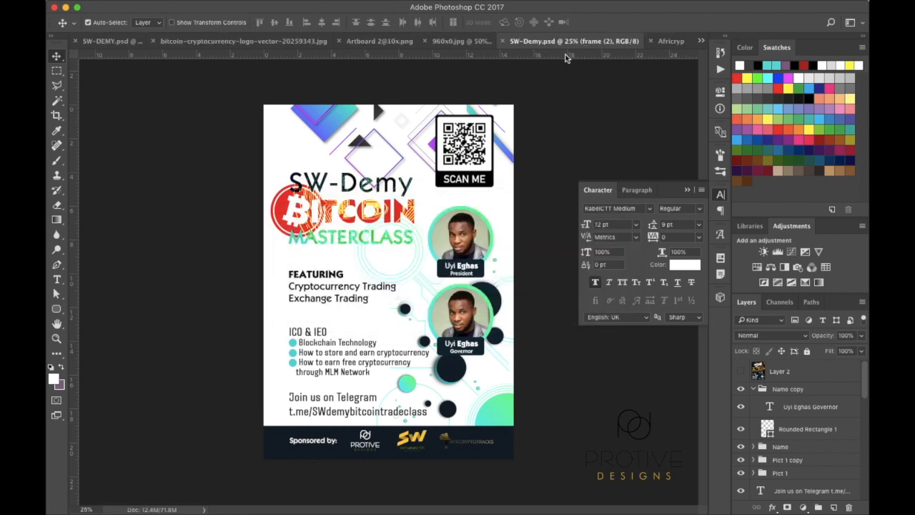
Close the Africryptotracks image without saving, then begin saving another copy of the flyer
{"action": "left_click", "coordinate": [651, 42]}
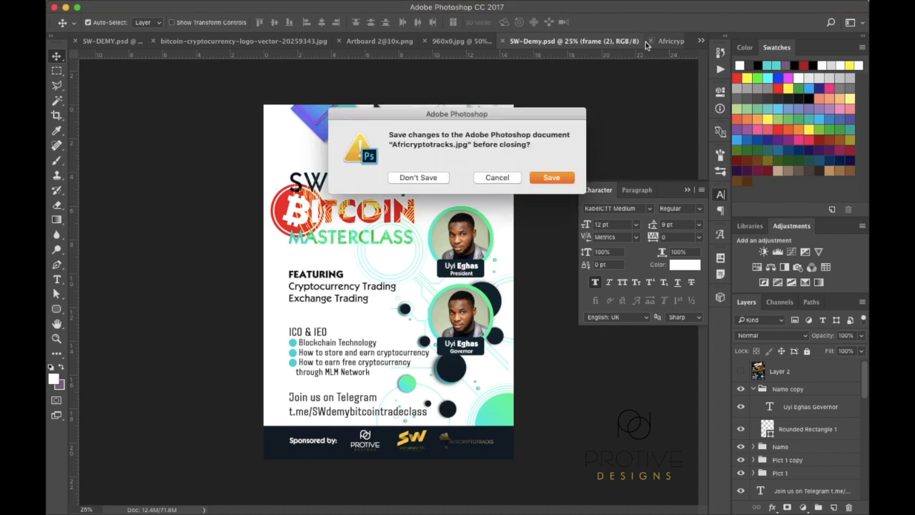
{"action": "left_click", "coordinate": [420, 179]}
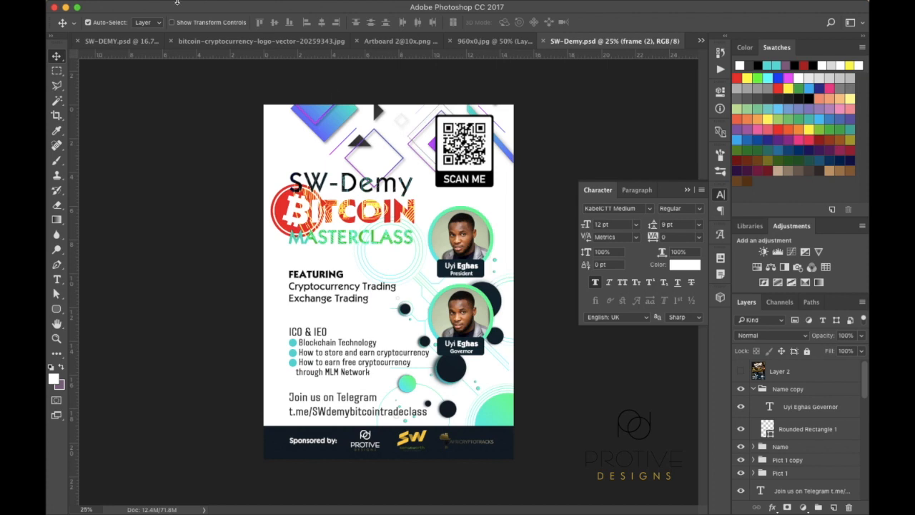
{"action": "mouse_move", "coordinate": [165, 4]}
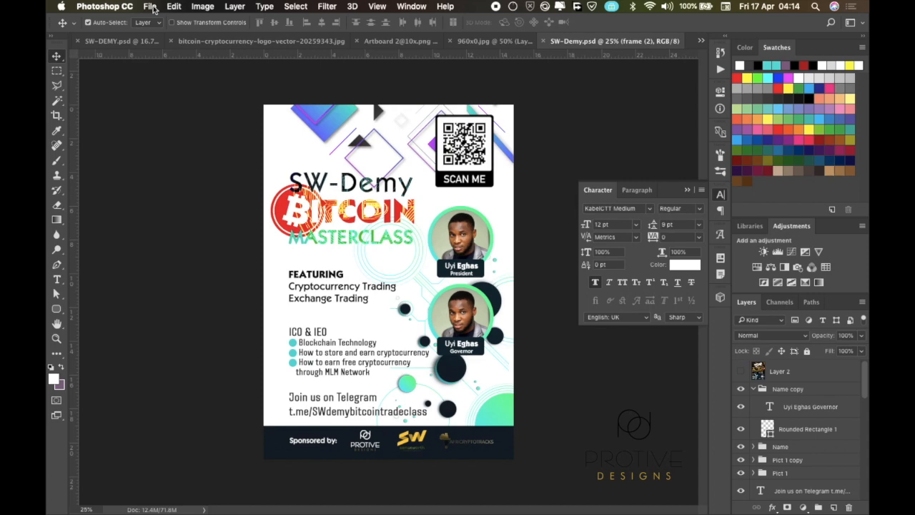
{"action": "left_click", "coordinate": [153, 8]}
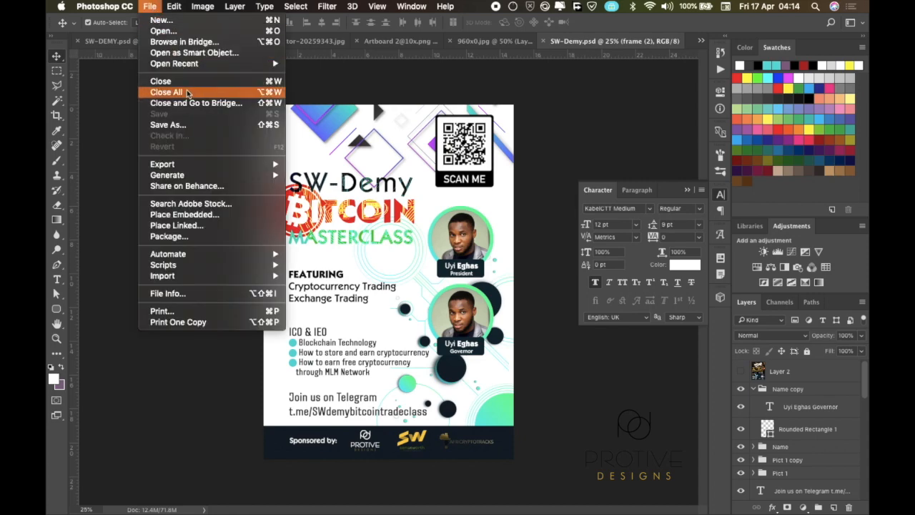
{"action": "left_click", "coordinate": [176, 125]}
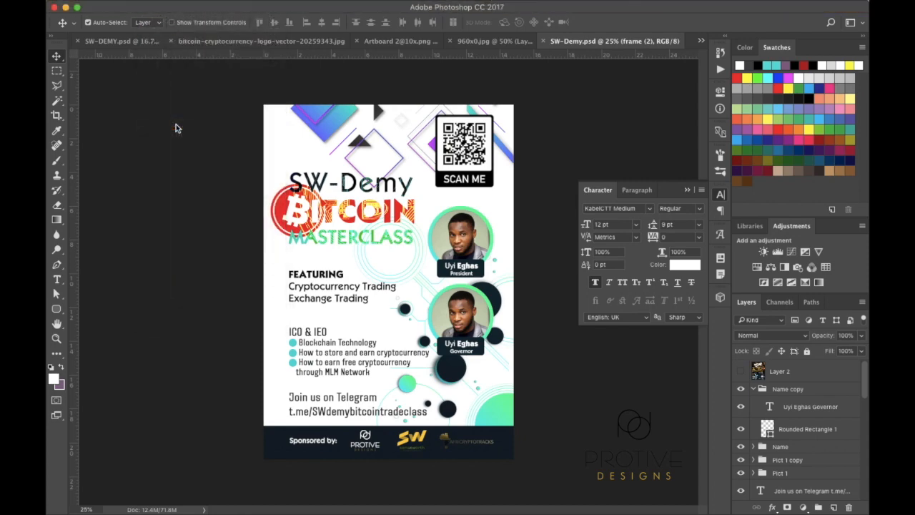
Save a JPEG copy named SW-Demy.jpg at Quality 12 (Maximum), Baseline Standard
{"action": "left_click", "coordinate": [440, 244]}
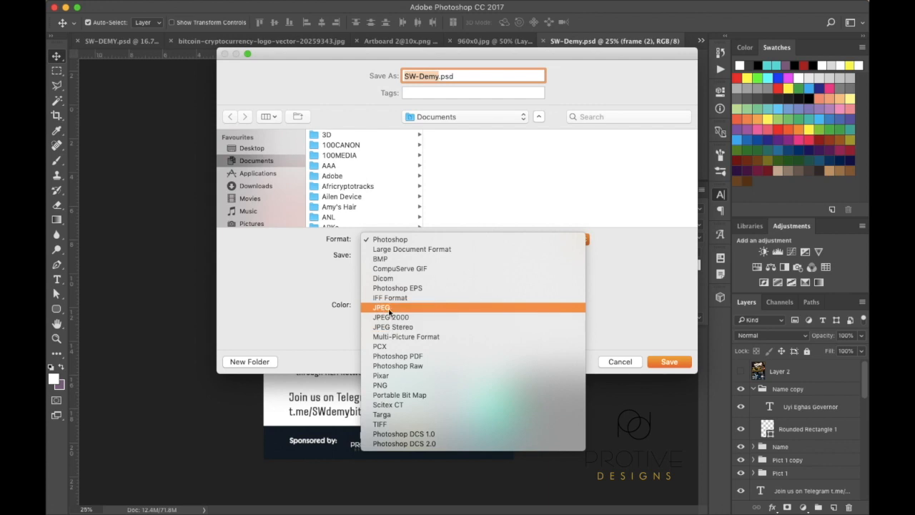
{"action": "left_click", "coordinate": [390, 309]}
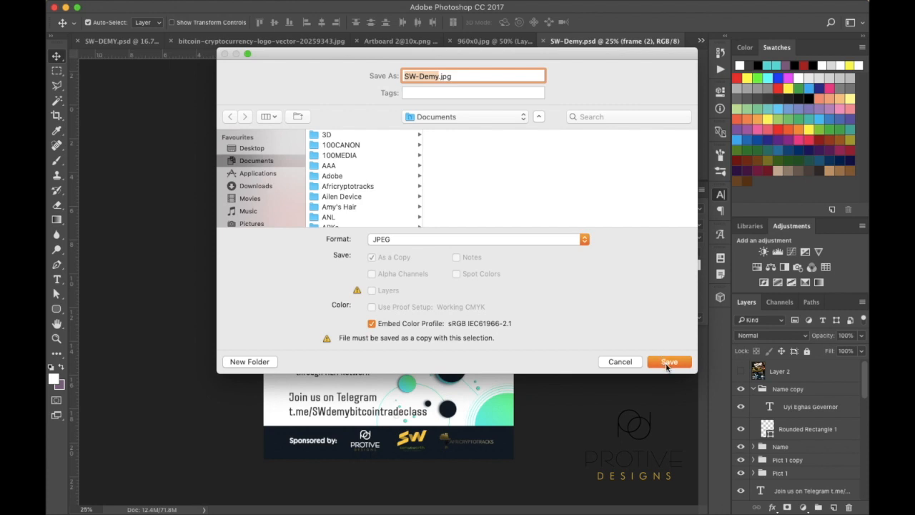
{"action": "left_click", "coordinate": [669, 362]}
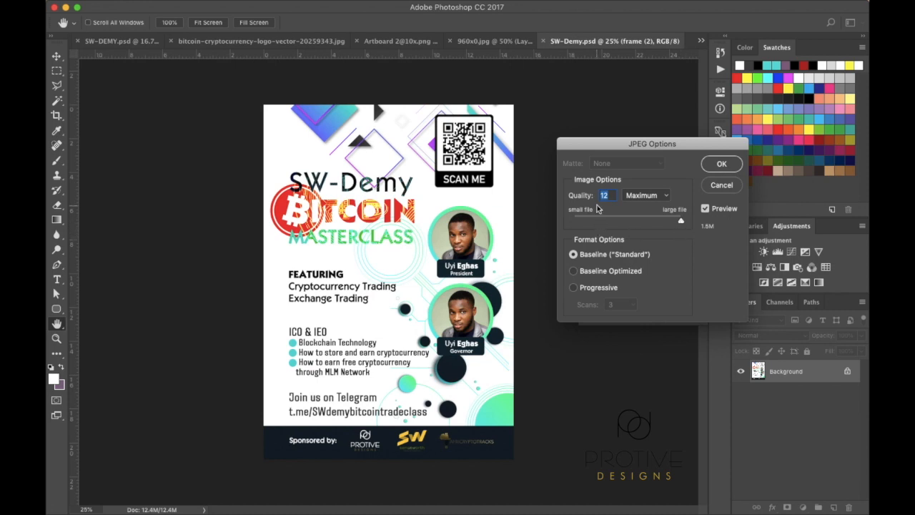
{"action": "left_click", "coordinate": [707, 209]}
{"action": "left_click", "coordinate": [707, 209]}
{"action": "left_click", "coordinate": [722, 165]}
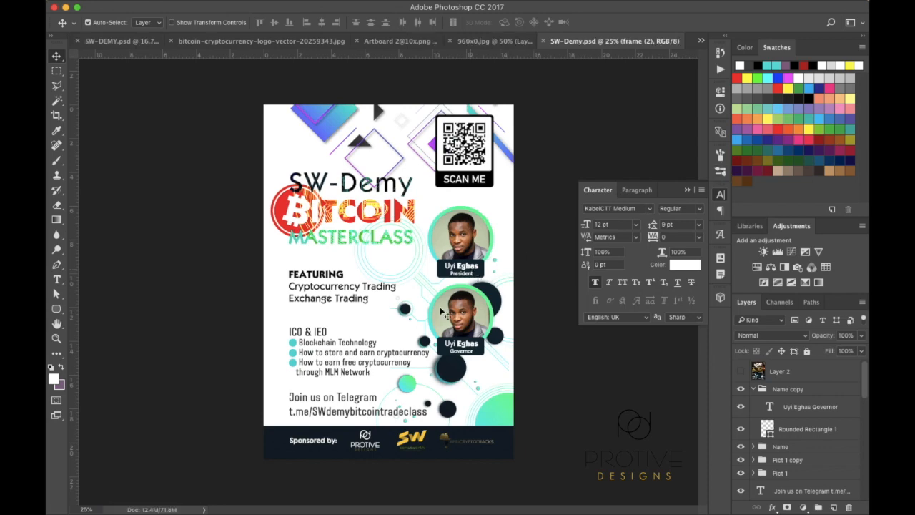
{"action": "left_click", "coordinate": [201, 499]}
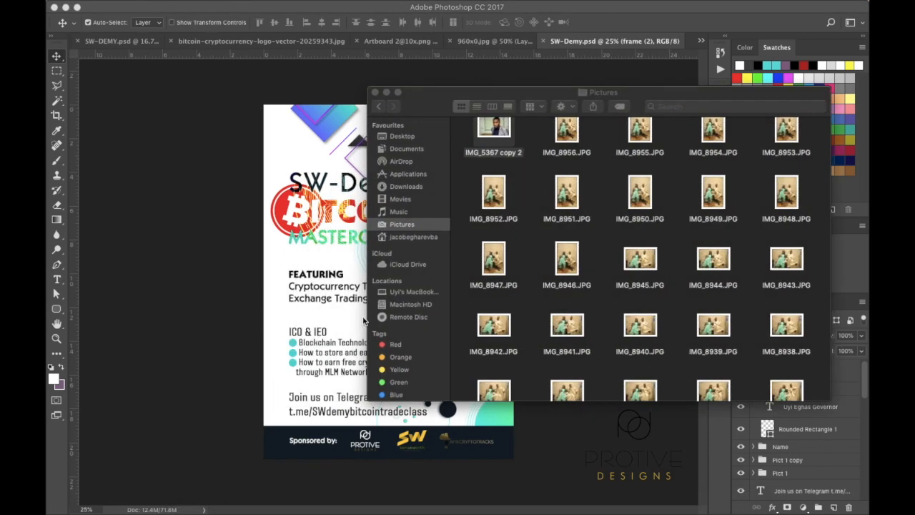
{"action": "left_click", "coordinate": [413, 148]}
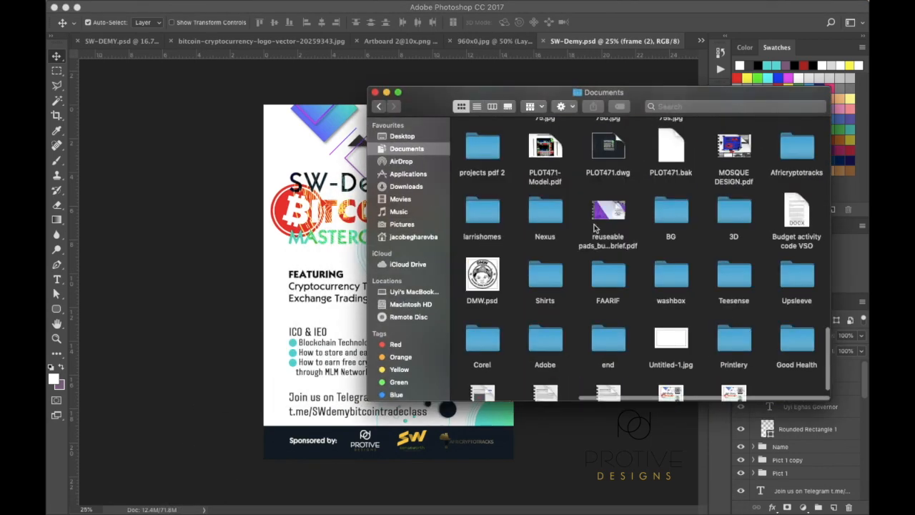
{"action": "scroll", "coordinate": [761, 372], "scroll_direction": "down", "scroll_amount": 3}
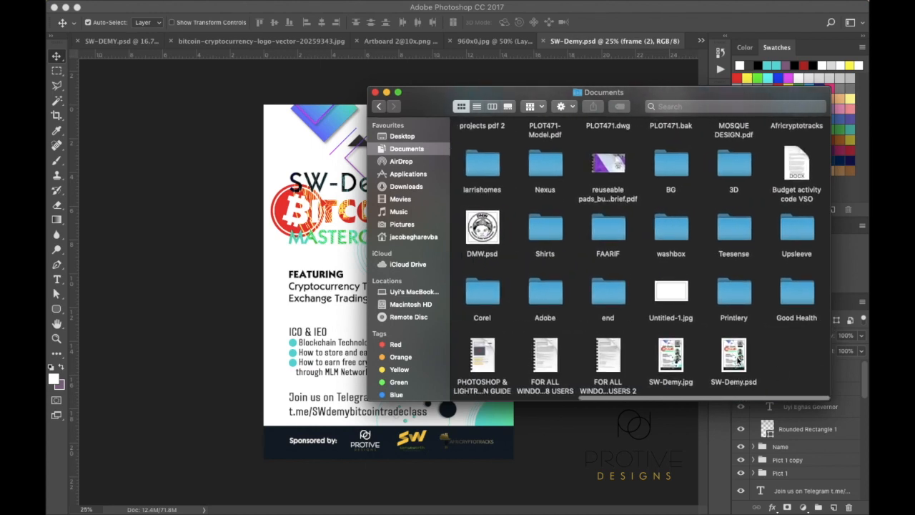
{"action": "left_click", "coordinate": [668, 363]}
{"action": "double_click", "coordinate": [668, 363]}
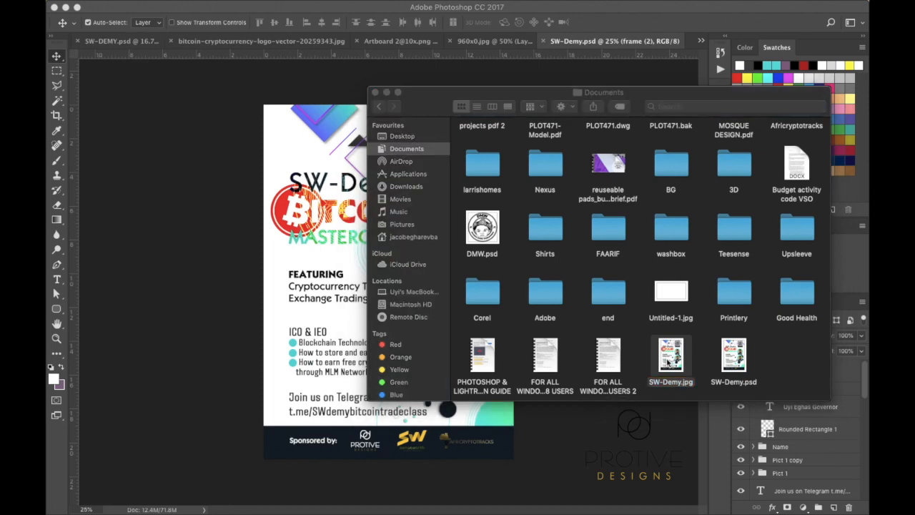
{"action": "left_click_drag", "start_coordinate": [288, 10], "coordinate": [614, 10]}
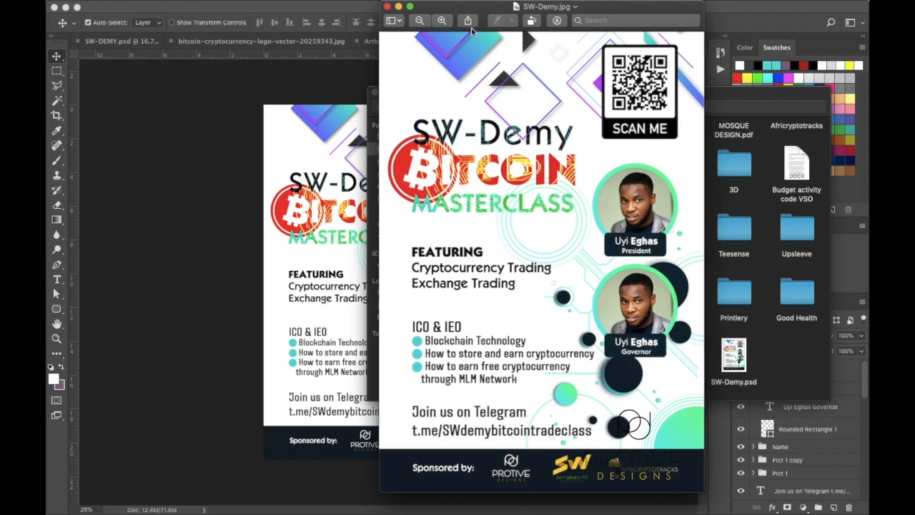
{"action": "left_click", "coordinate": [386, 7]}
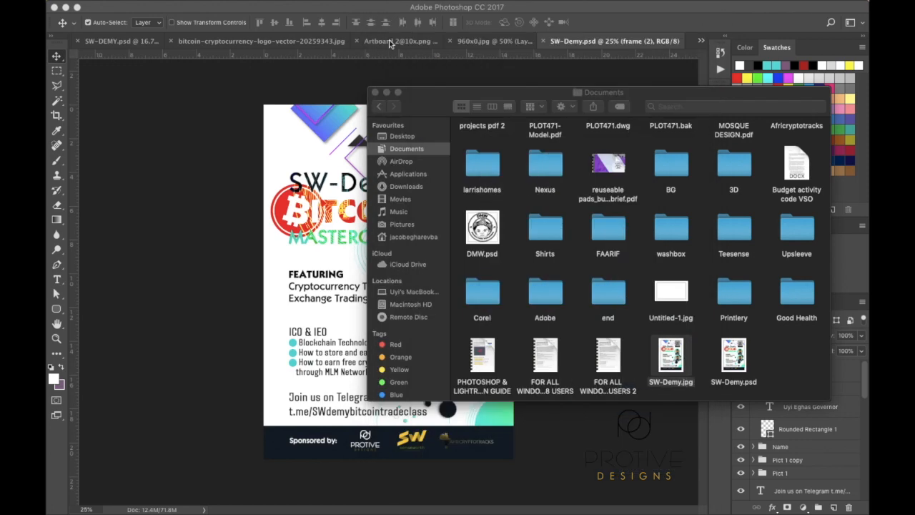
{"action": "left_click", "coordinate": [387, 92]}
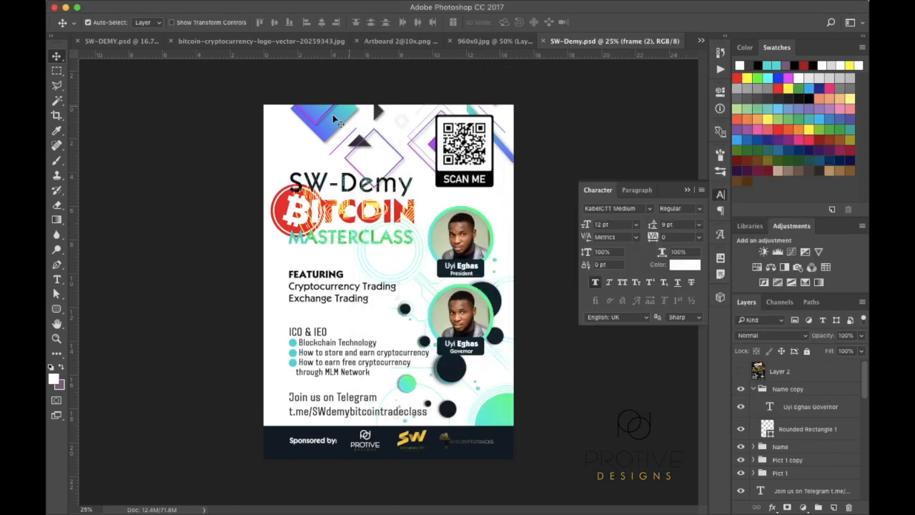
{"action": "mouse_move", "coordinate": [559, 5]}
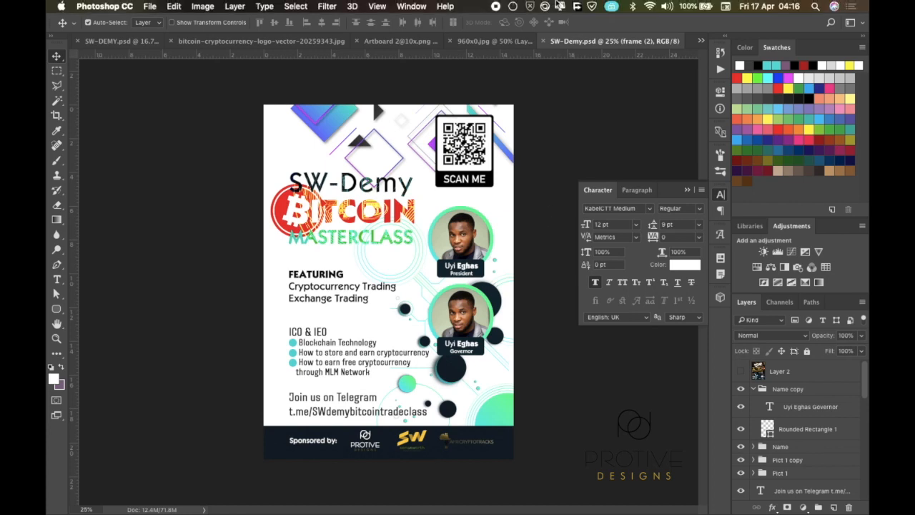